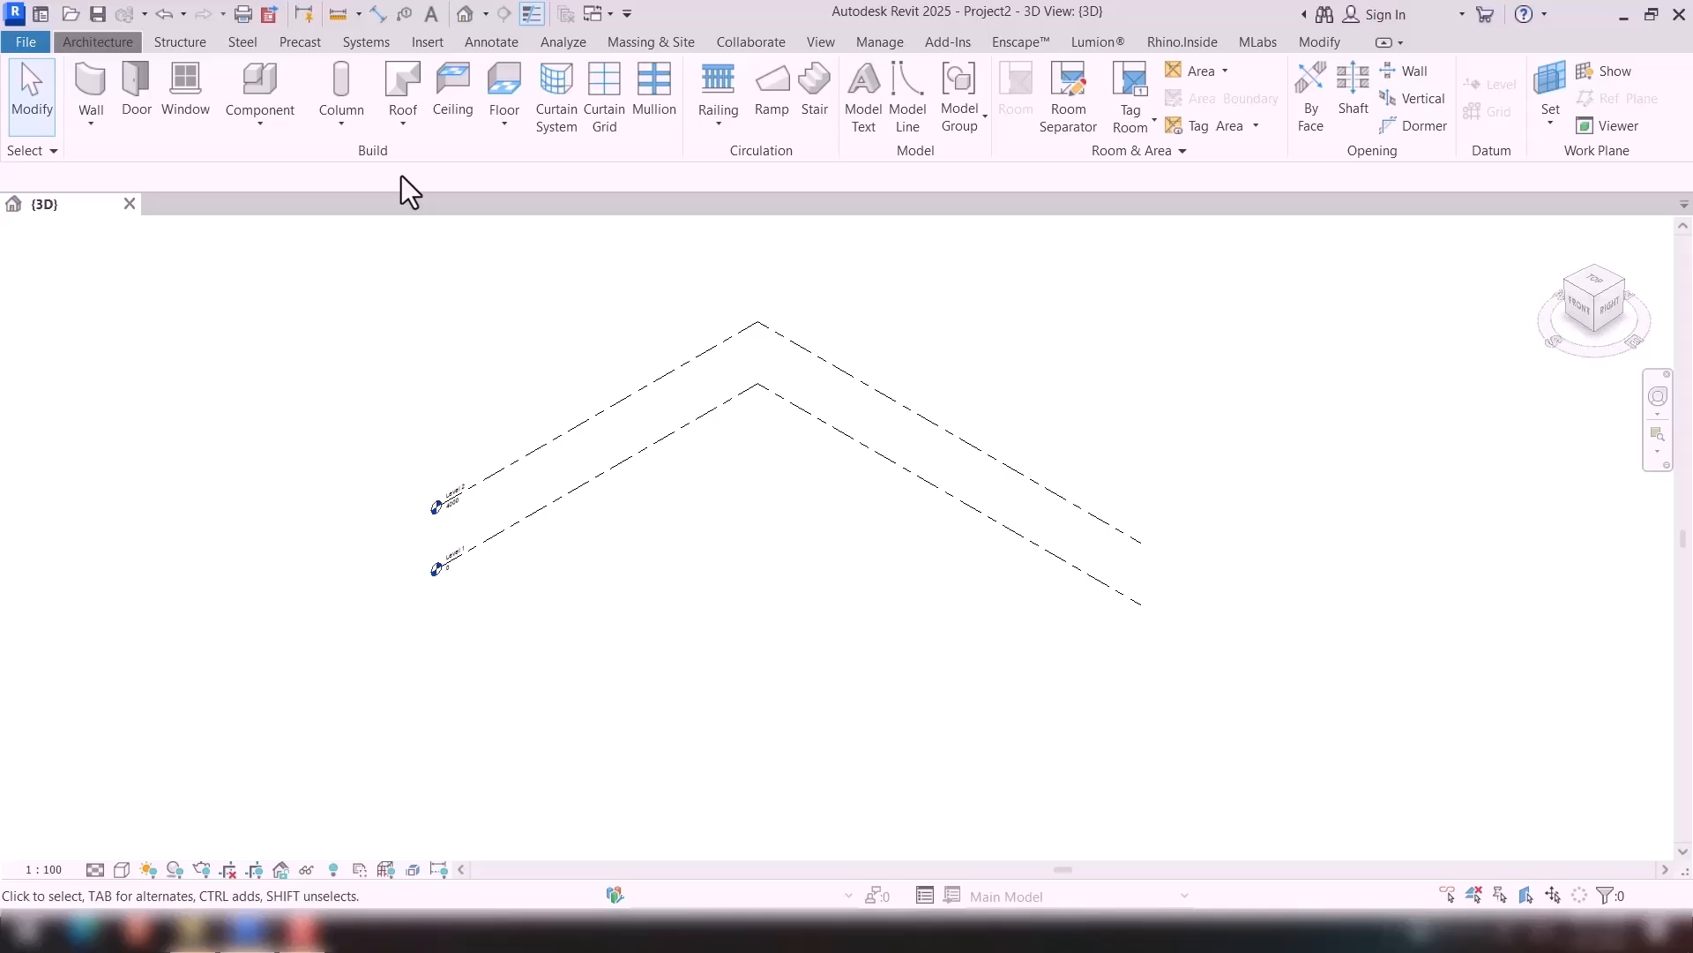
Open Rhino through Rhino.Inside and dock the Revit window beside the Rhino window.
{"action": "left_click", "coordinate": [1176, 40]}
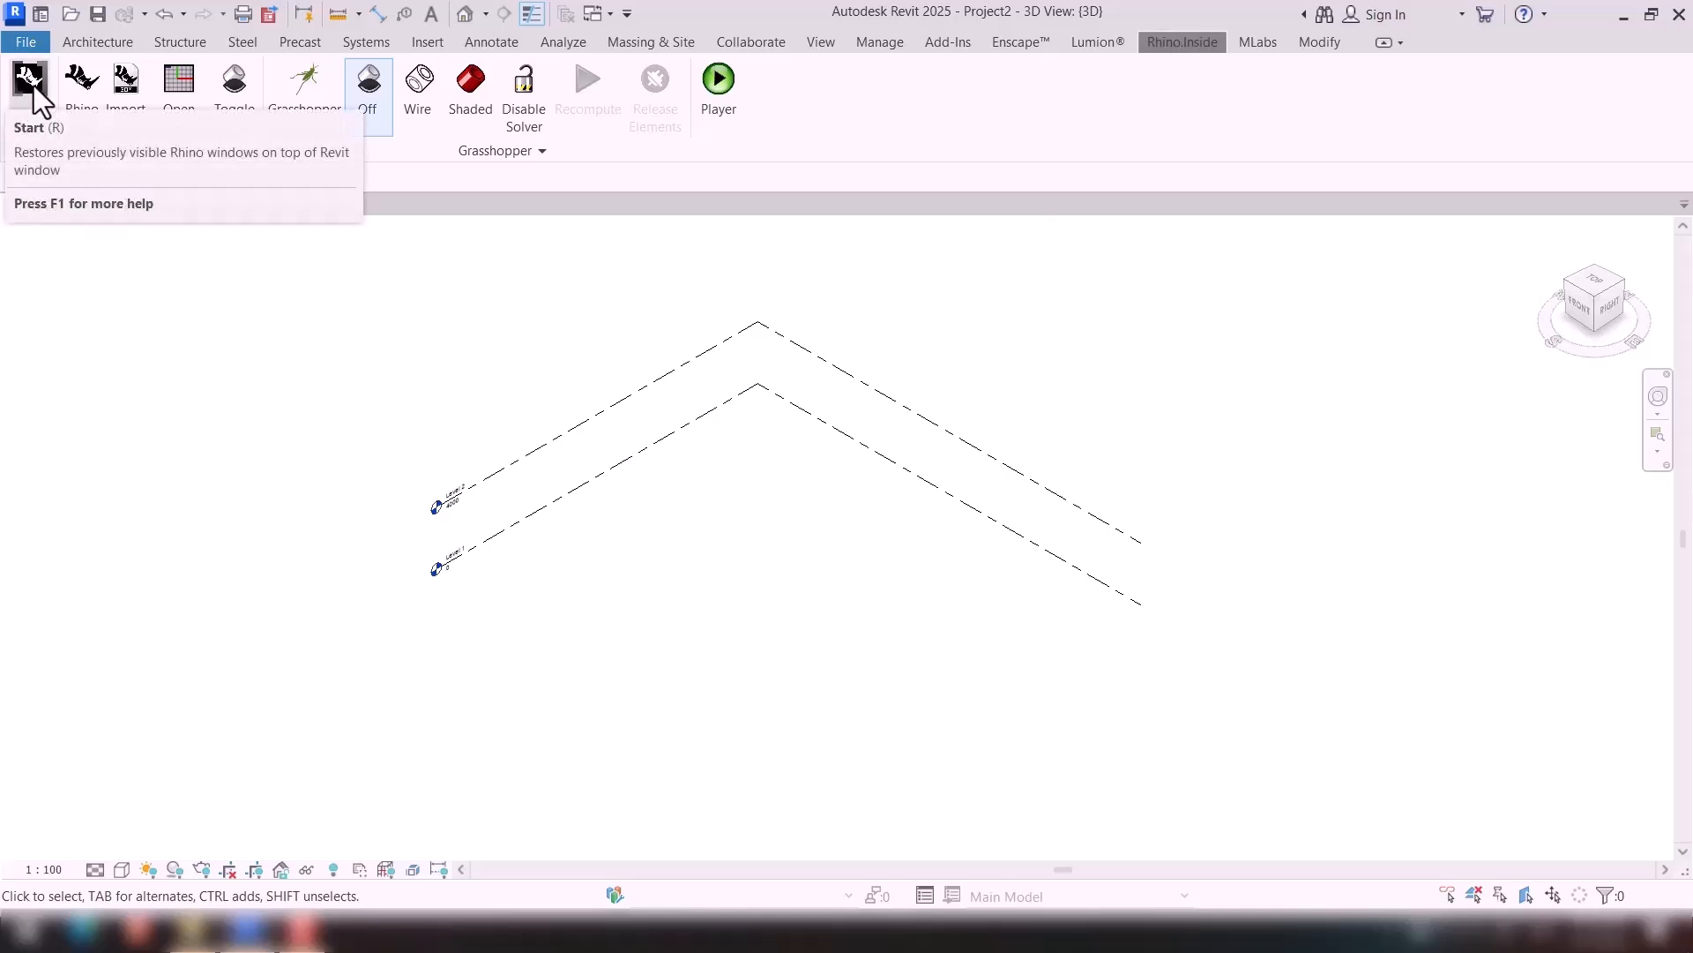
{"action": "left_click", "coordinate": [83, 94]}
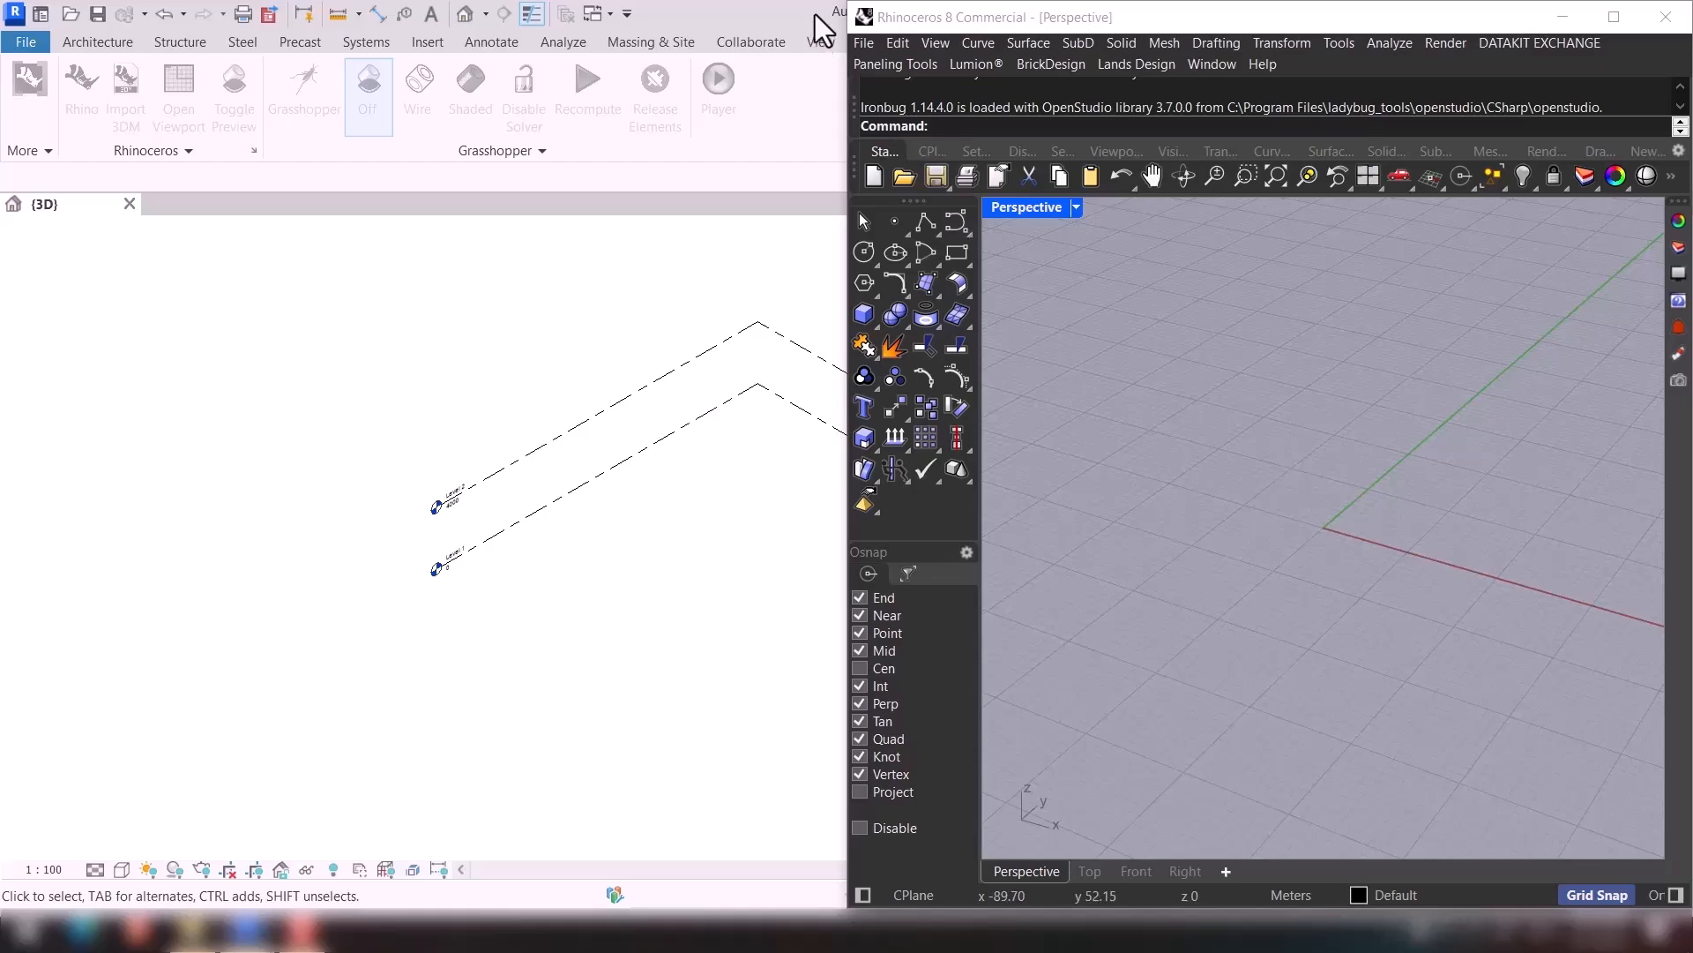
{"action": "left_click_drag", "start_coordinate": [815, 15], "coordinate": [12, 197]}
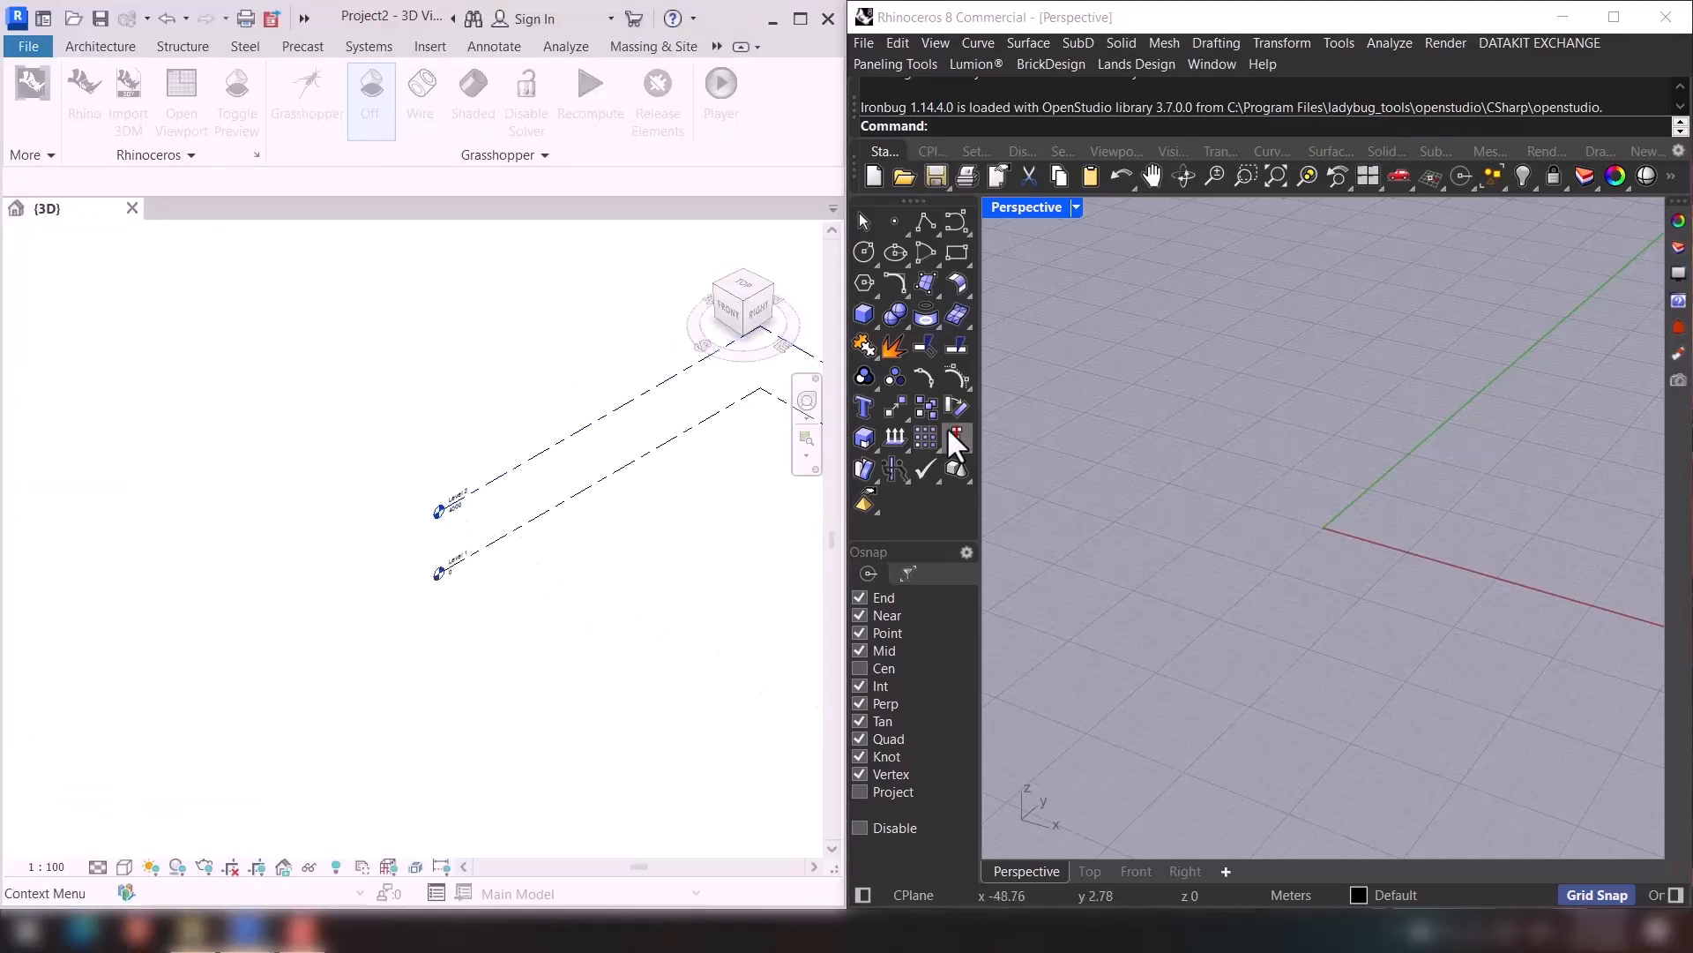
Open Grasshopper from Rhino.Inside alongside the Revit 3D view.
{"action": "middle_click_drag", "start_coordinate": [432, 578], "coordinate": [483, 599], "text": "shift"}
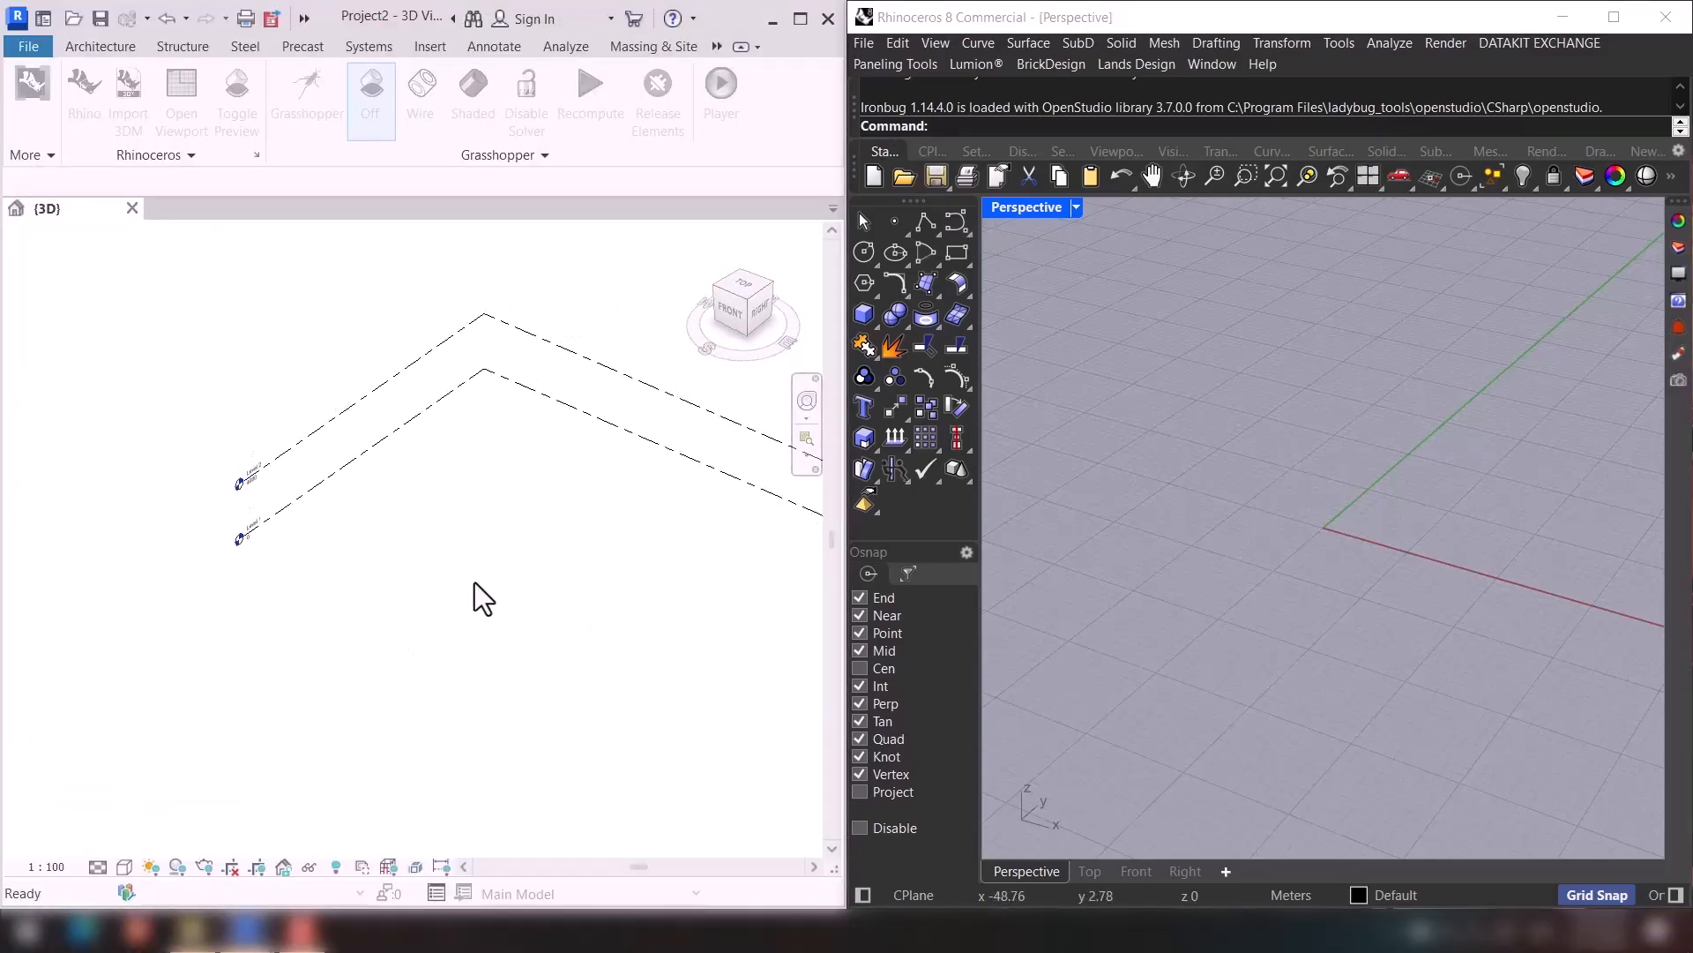
{"action": "middle_click_drag", "start_coordinate": [685, 579], "coordinate": [651, 594], "text": "shift"}
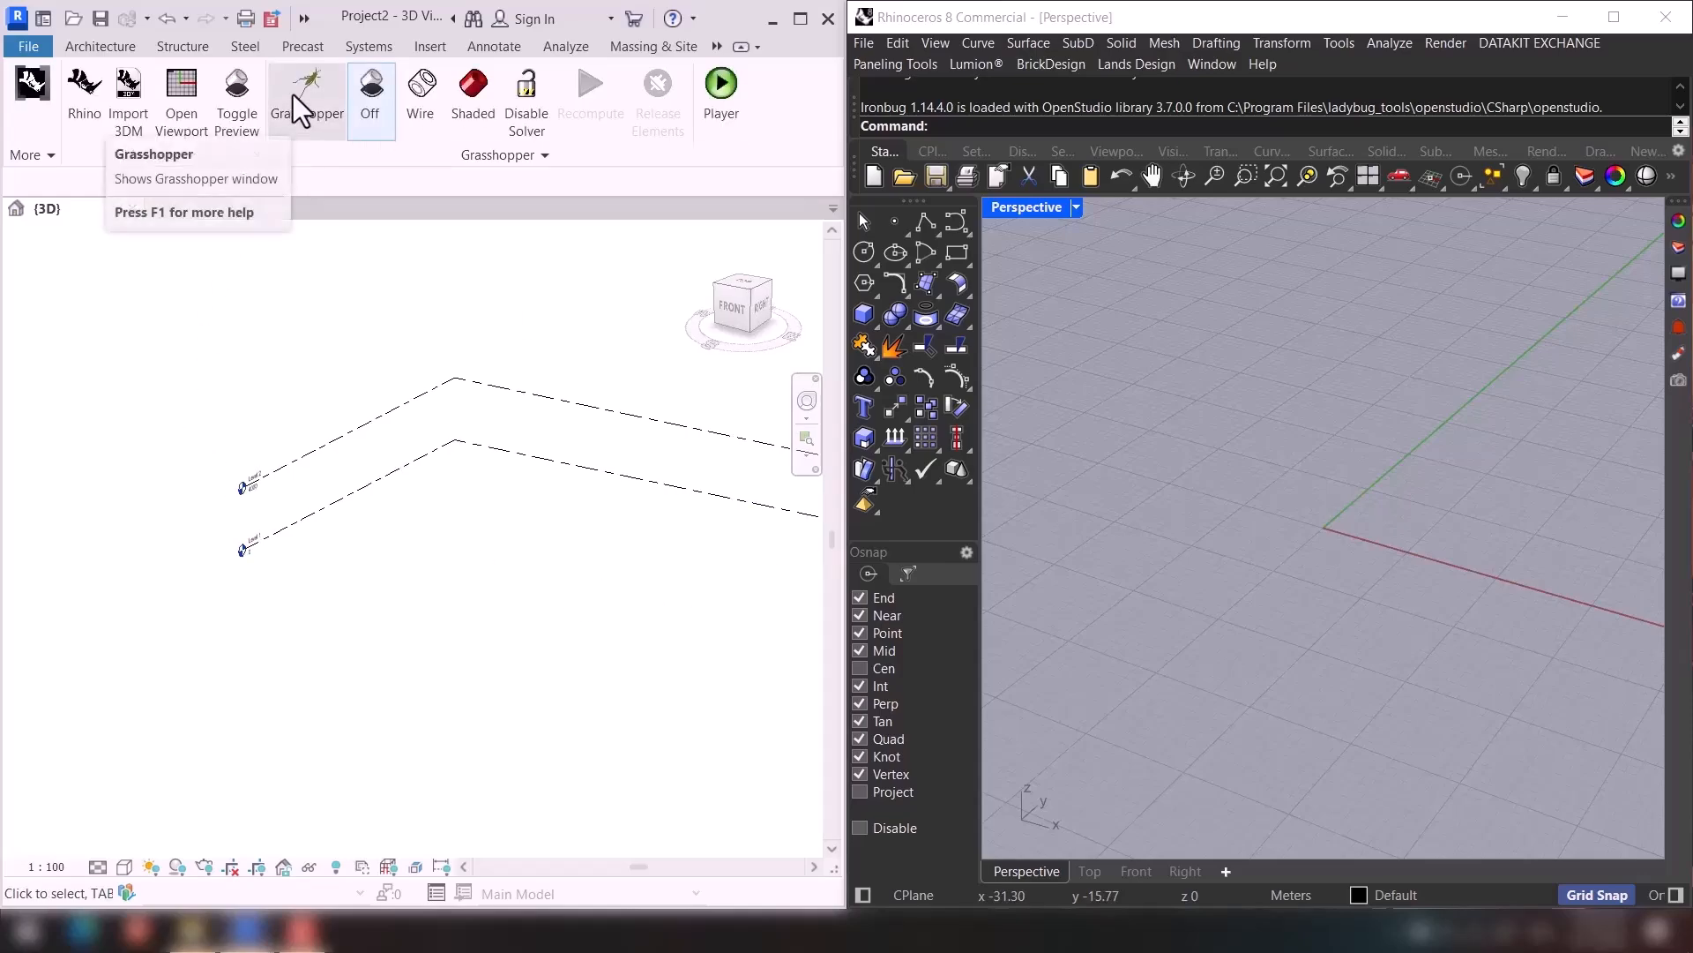
{"action": "left_click", "coordinate": [292, 93]}
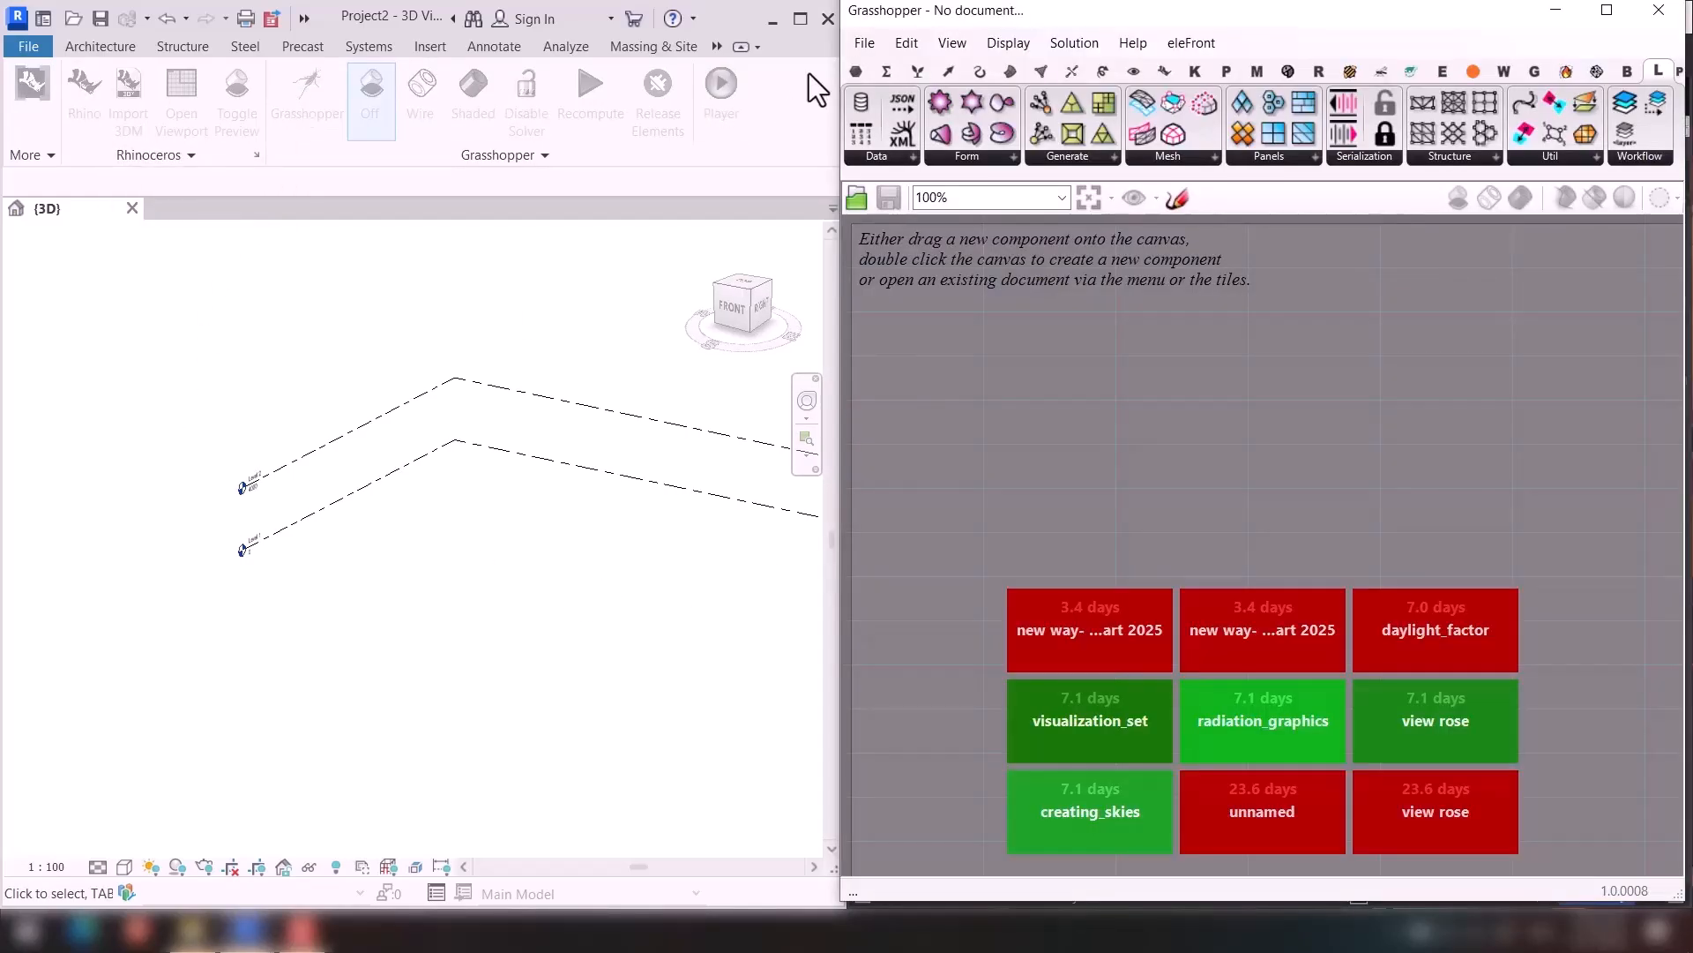
Place the Bifocals component-label utility on a new Grasshopper canvas and position it near the canvas's upper-left corner.
{"action": "left_click", "coordinate": [857, 74]}
{"action": "left_click", "coordinate": [1234, 106]}
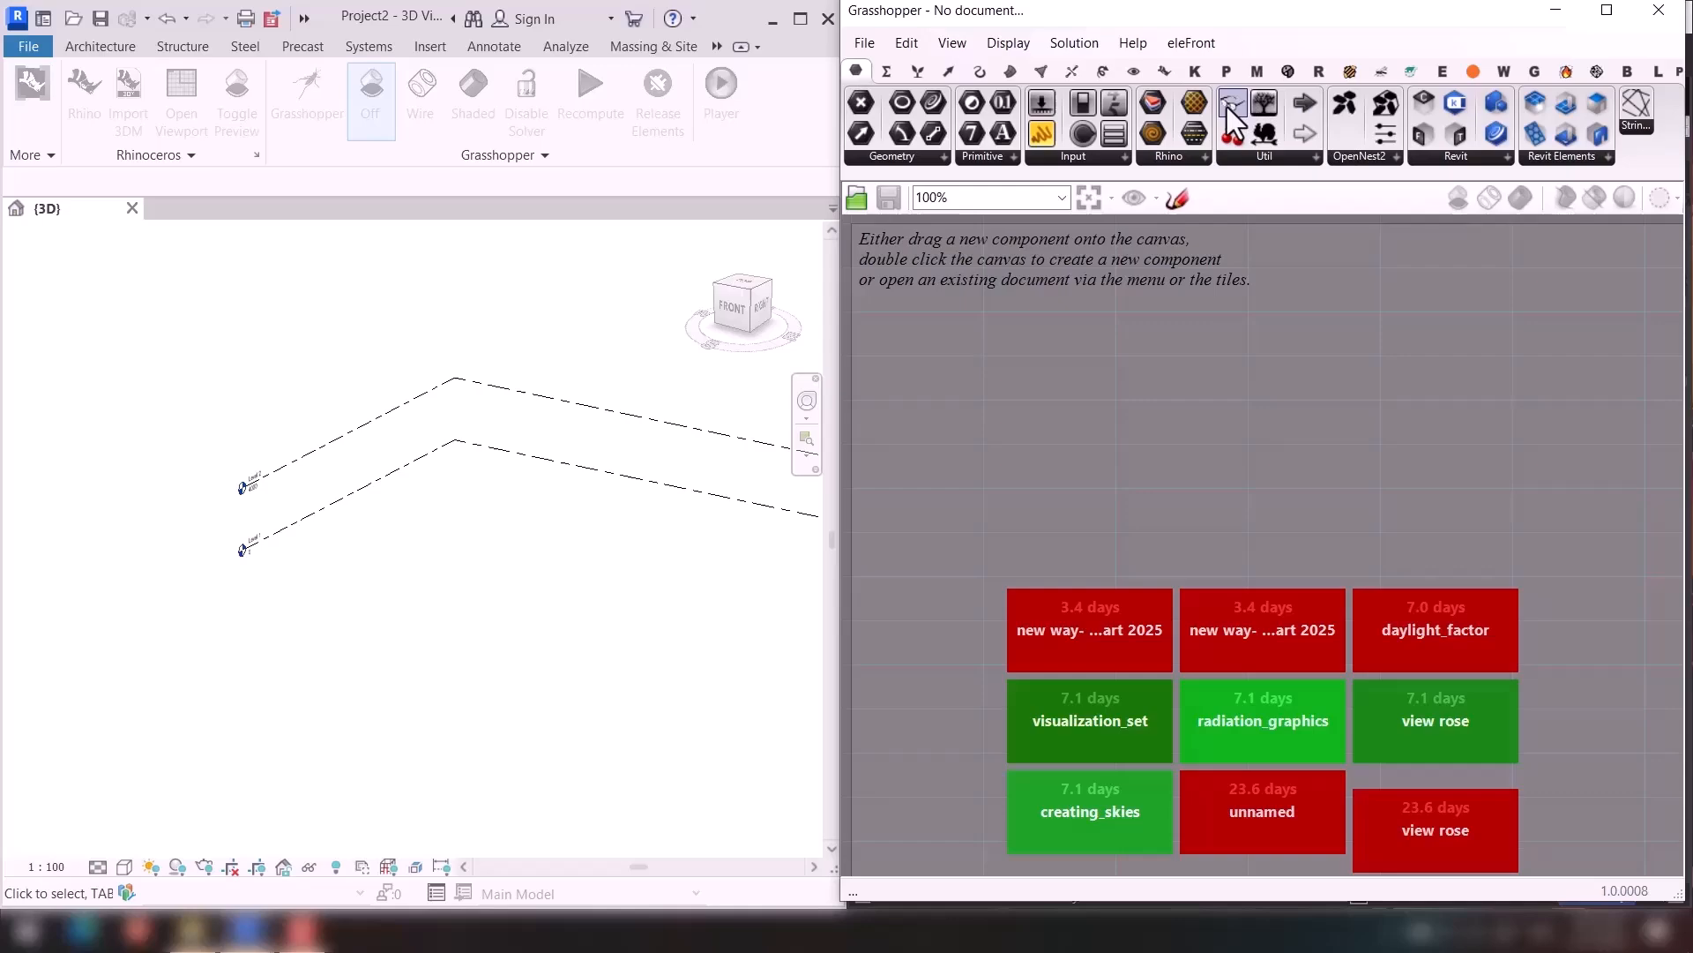
{"action": "left_click", "coordinate": [922, 247]}
{"action": "right_click_drag", "start_coordinate": [920, 358], "coordinate": [1040, 499]}
{"action": "left_click_drag", "start_coordinate": [1037, 375], "coordinate": [1002, 322]}
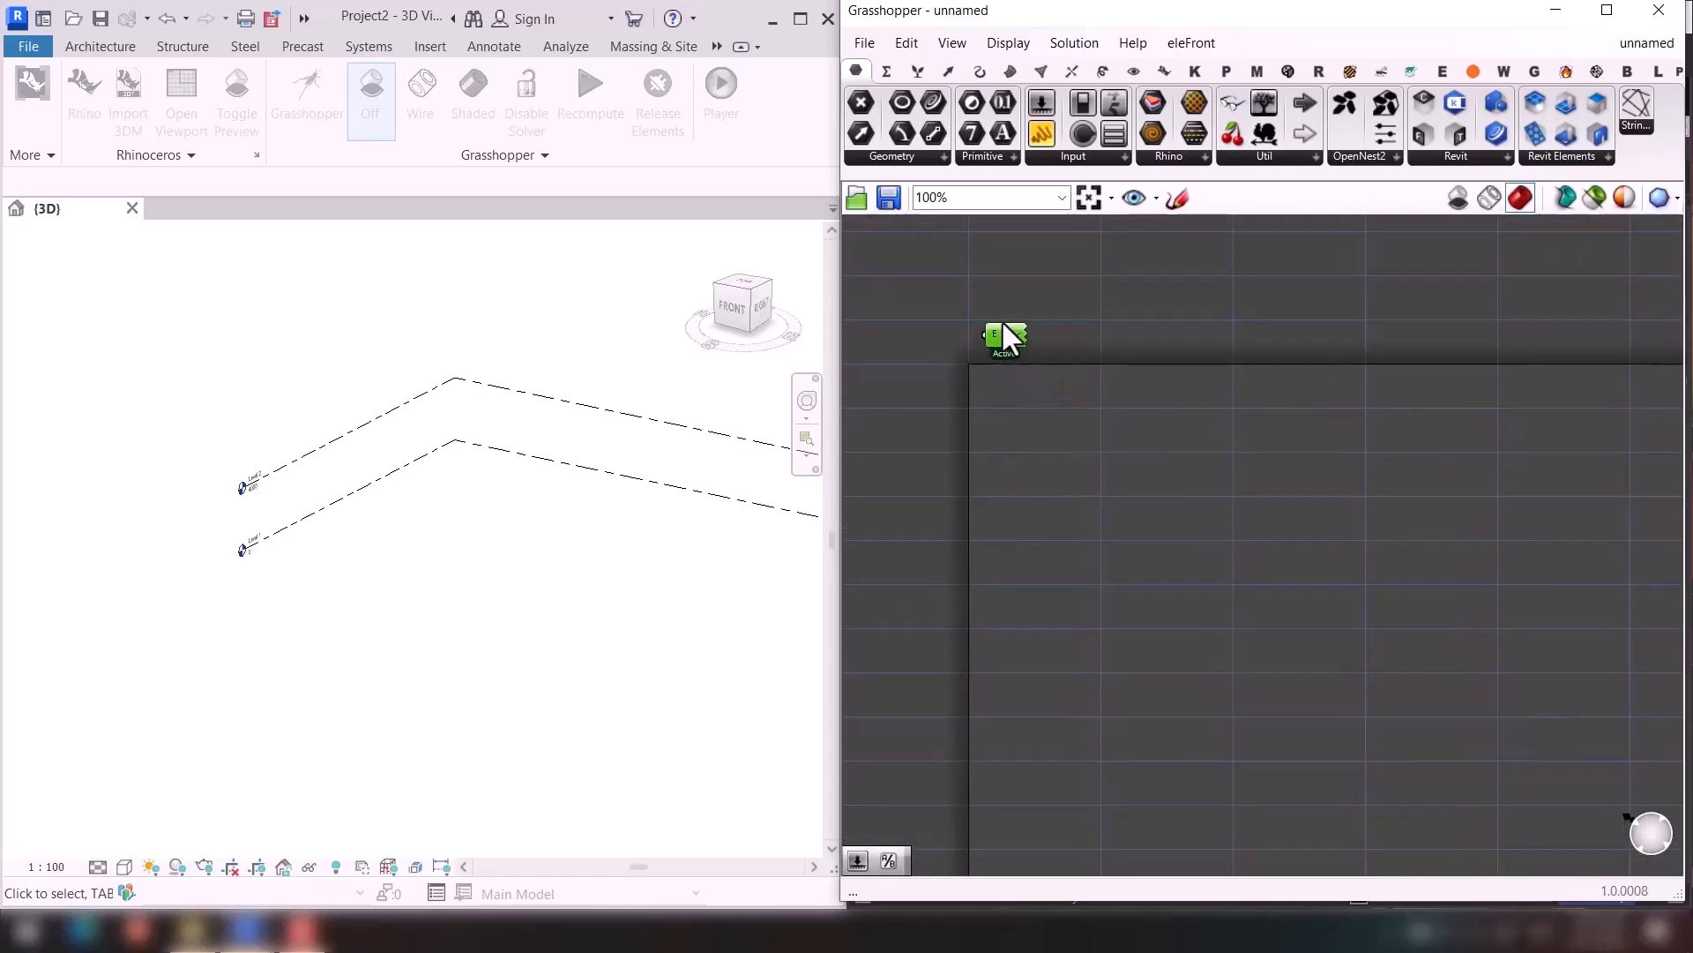
{"action": "right_click_drag", "start_coordinate": [1062, 427], "coordinate": [1005, 382]}
{"action": "scroll", "coordinate": [979, 382], "scroll_direction": "up", "scroll_amount": 1}
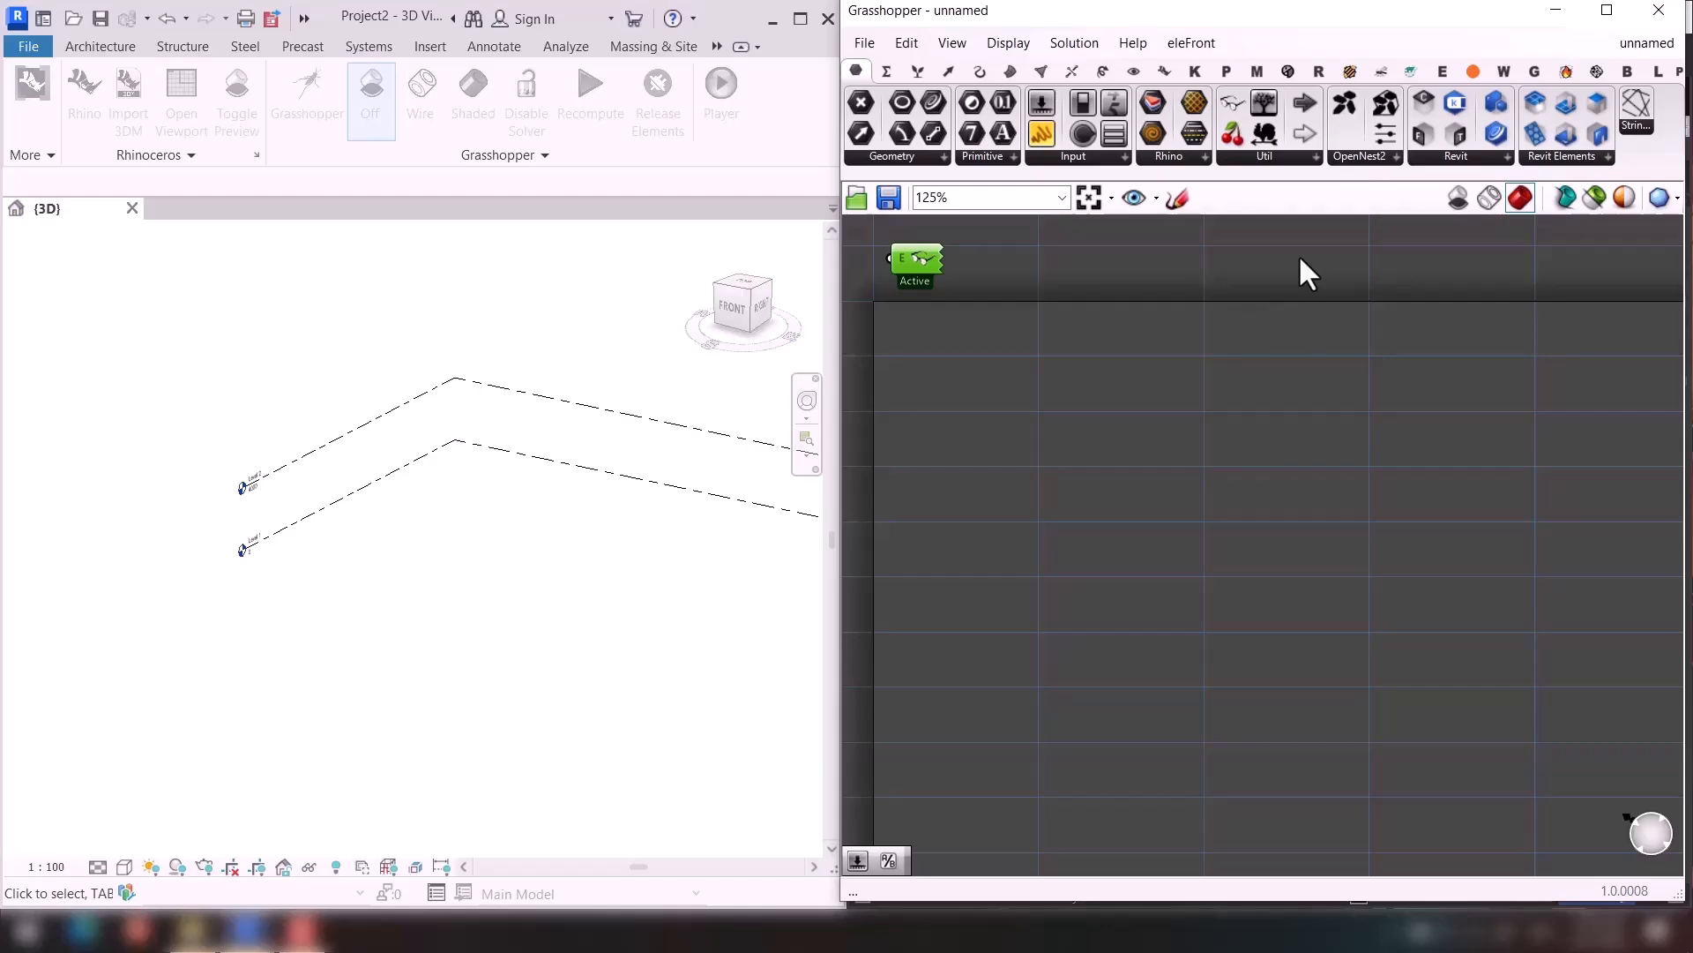
{"action": "left_click", "coordinate": [1554, 13]}
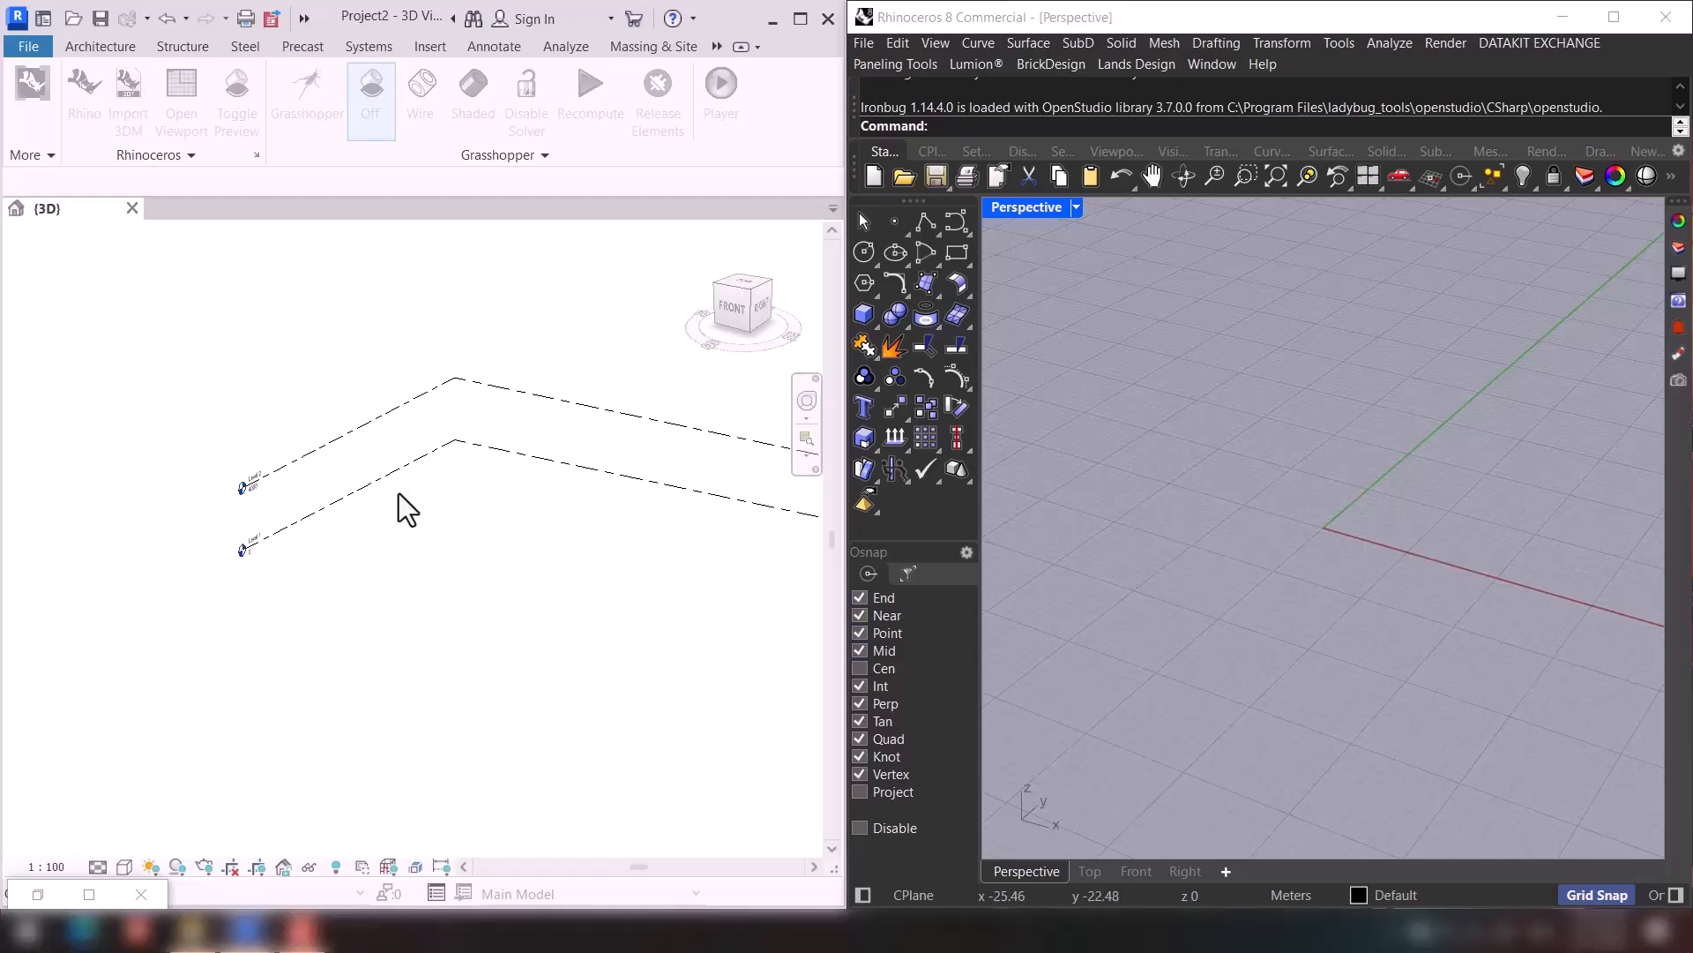
{"action": "left_click", "coordinate": [37, 894]}
{"action": "right_click_drag", "start_coordinate": [1250, 501], "coordinate": [1273, 496]}
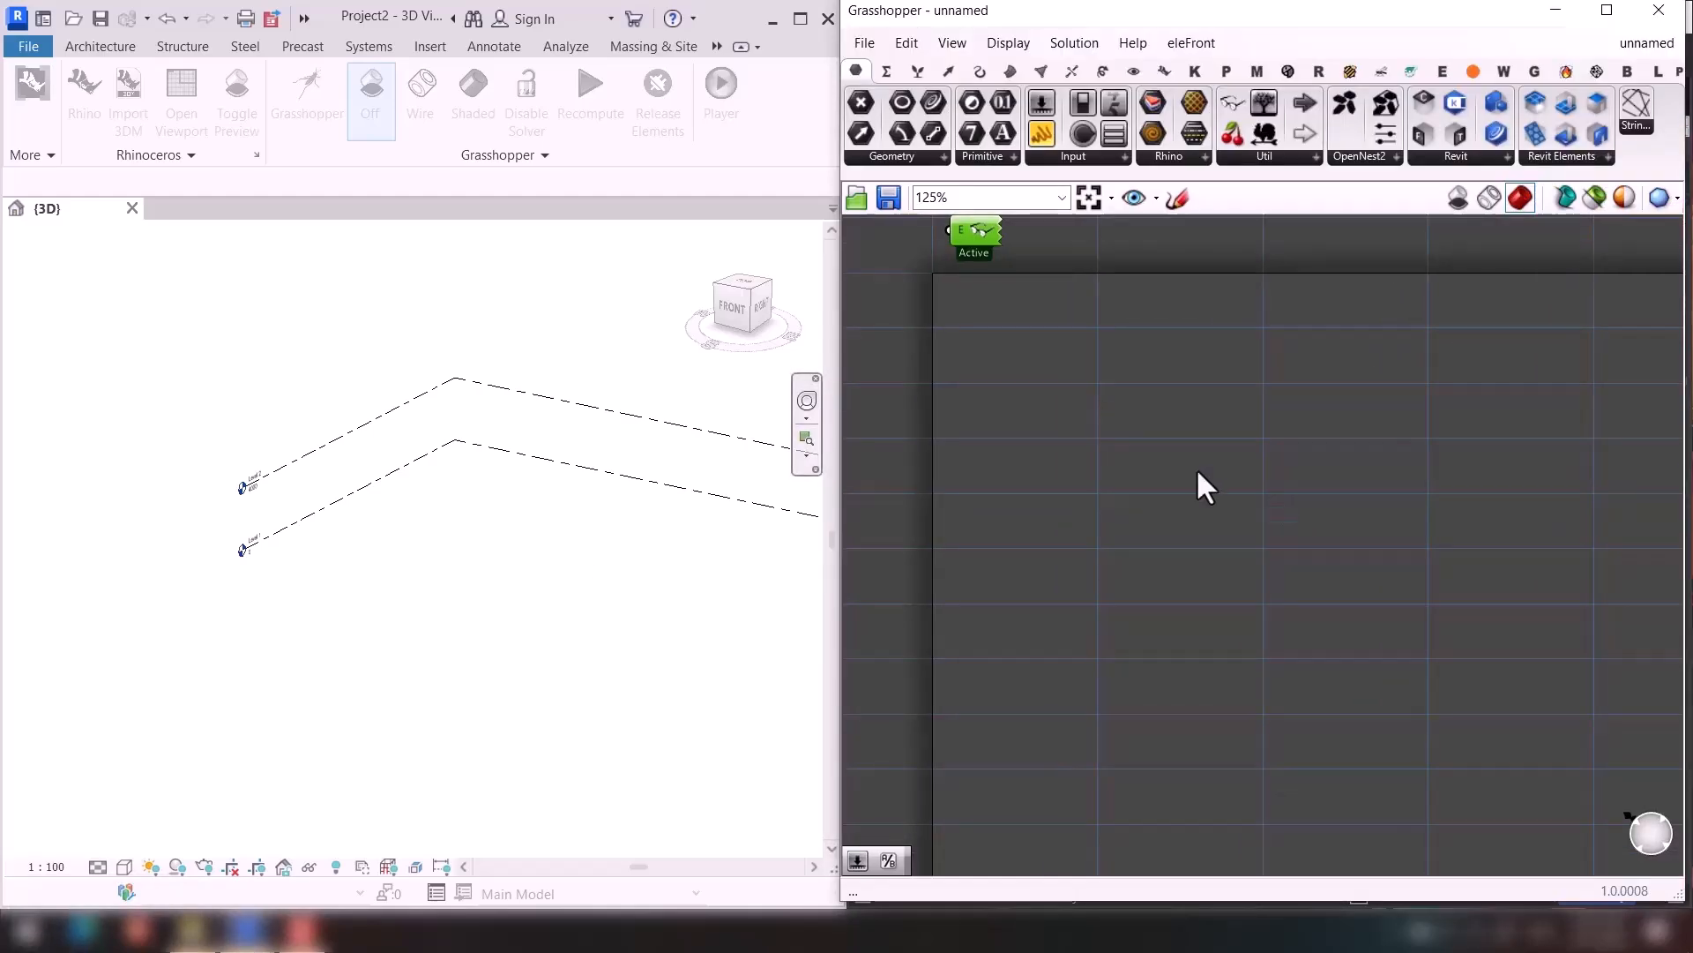
{"action": "right_click_drag", "start_coordinate": [1198, 484], "coordinate": [1145, 429]}
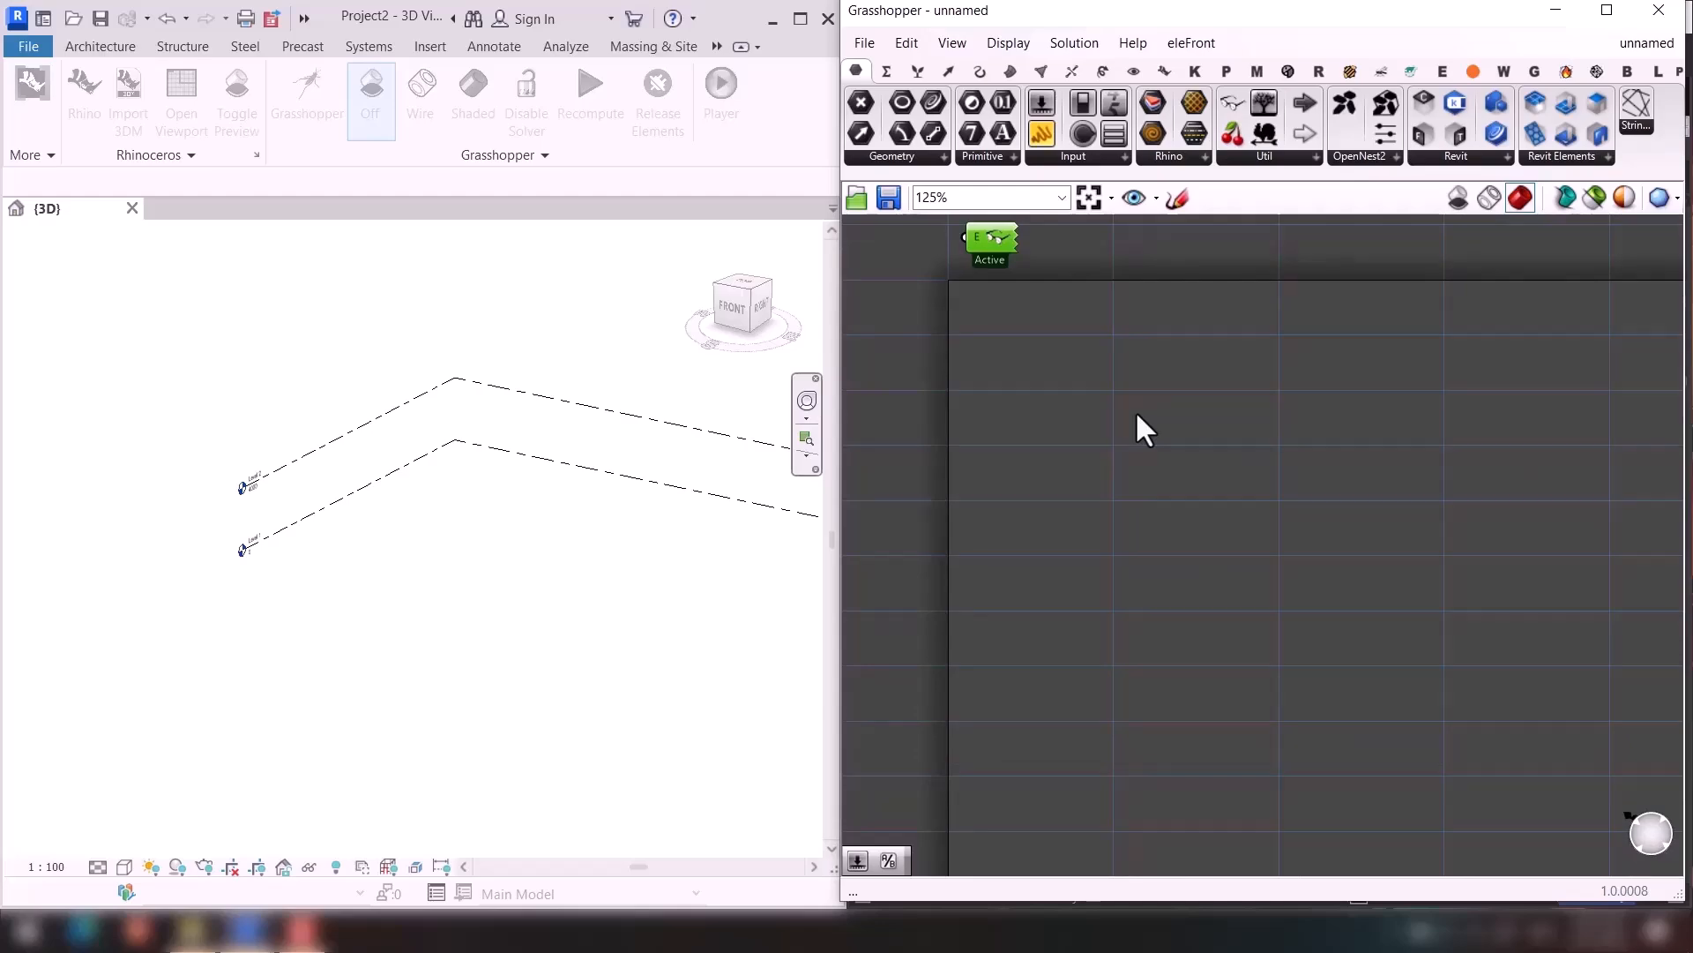
Add a Polygon component to the canvas and position it with room for inputs in front of it.
{"action": "double_click", "coordinate": [1135, 410]}
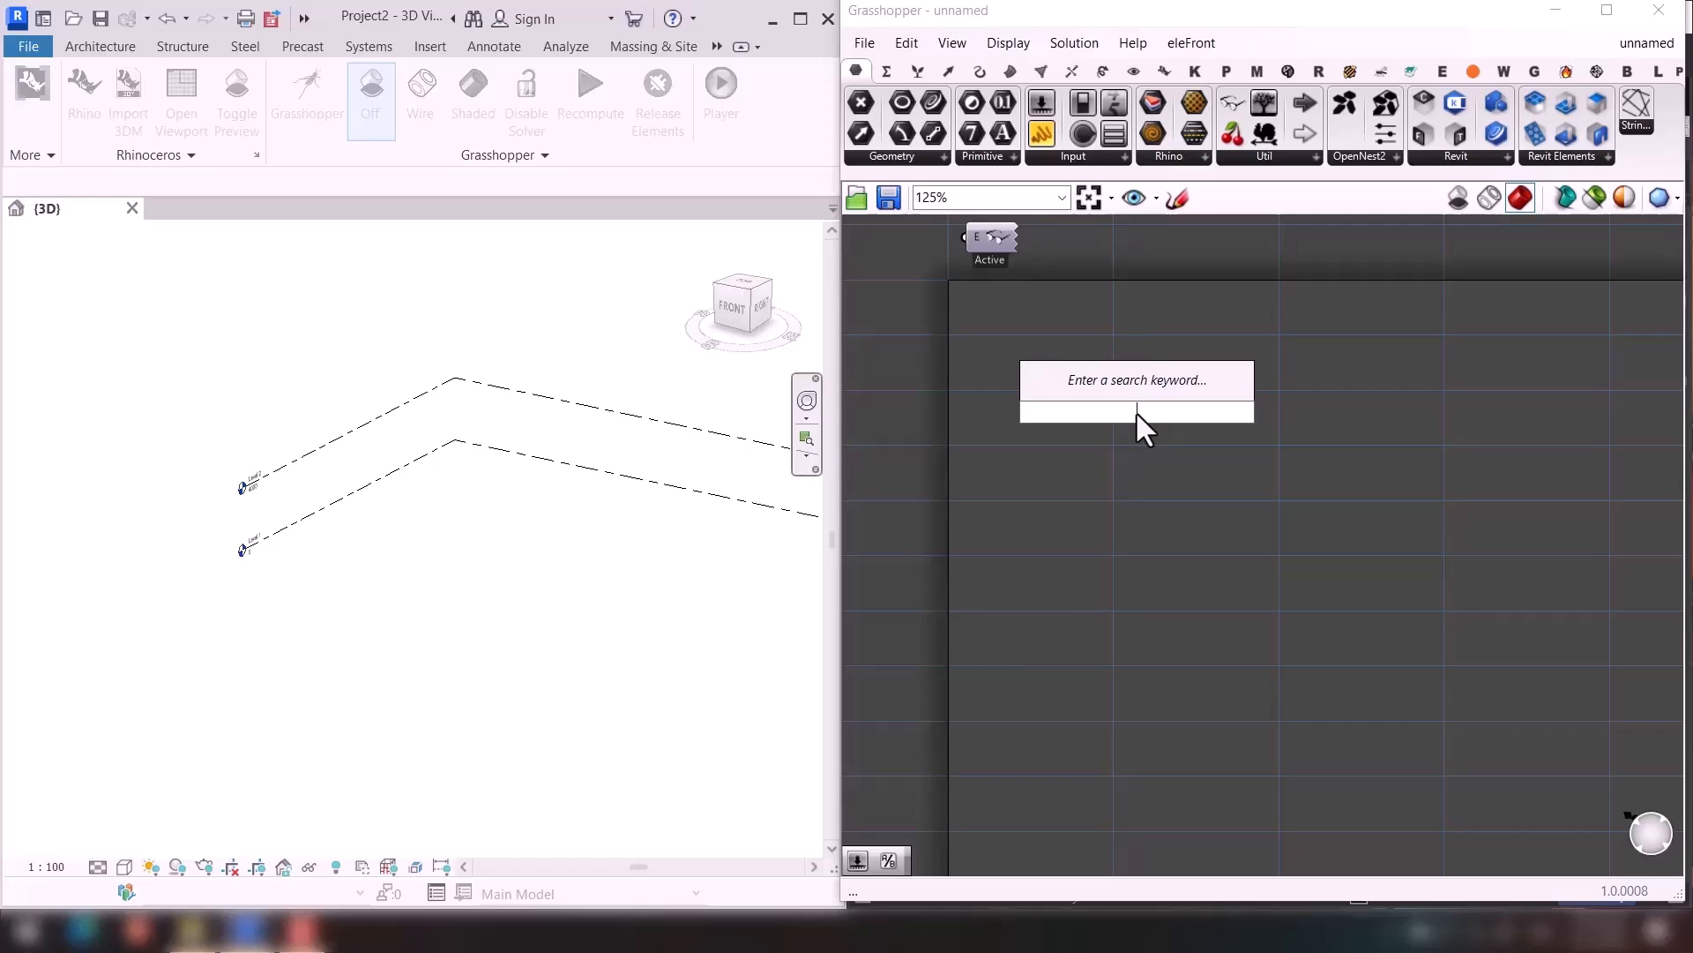
{"action": "type", "text": "poly"}
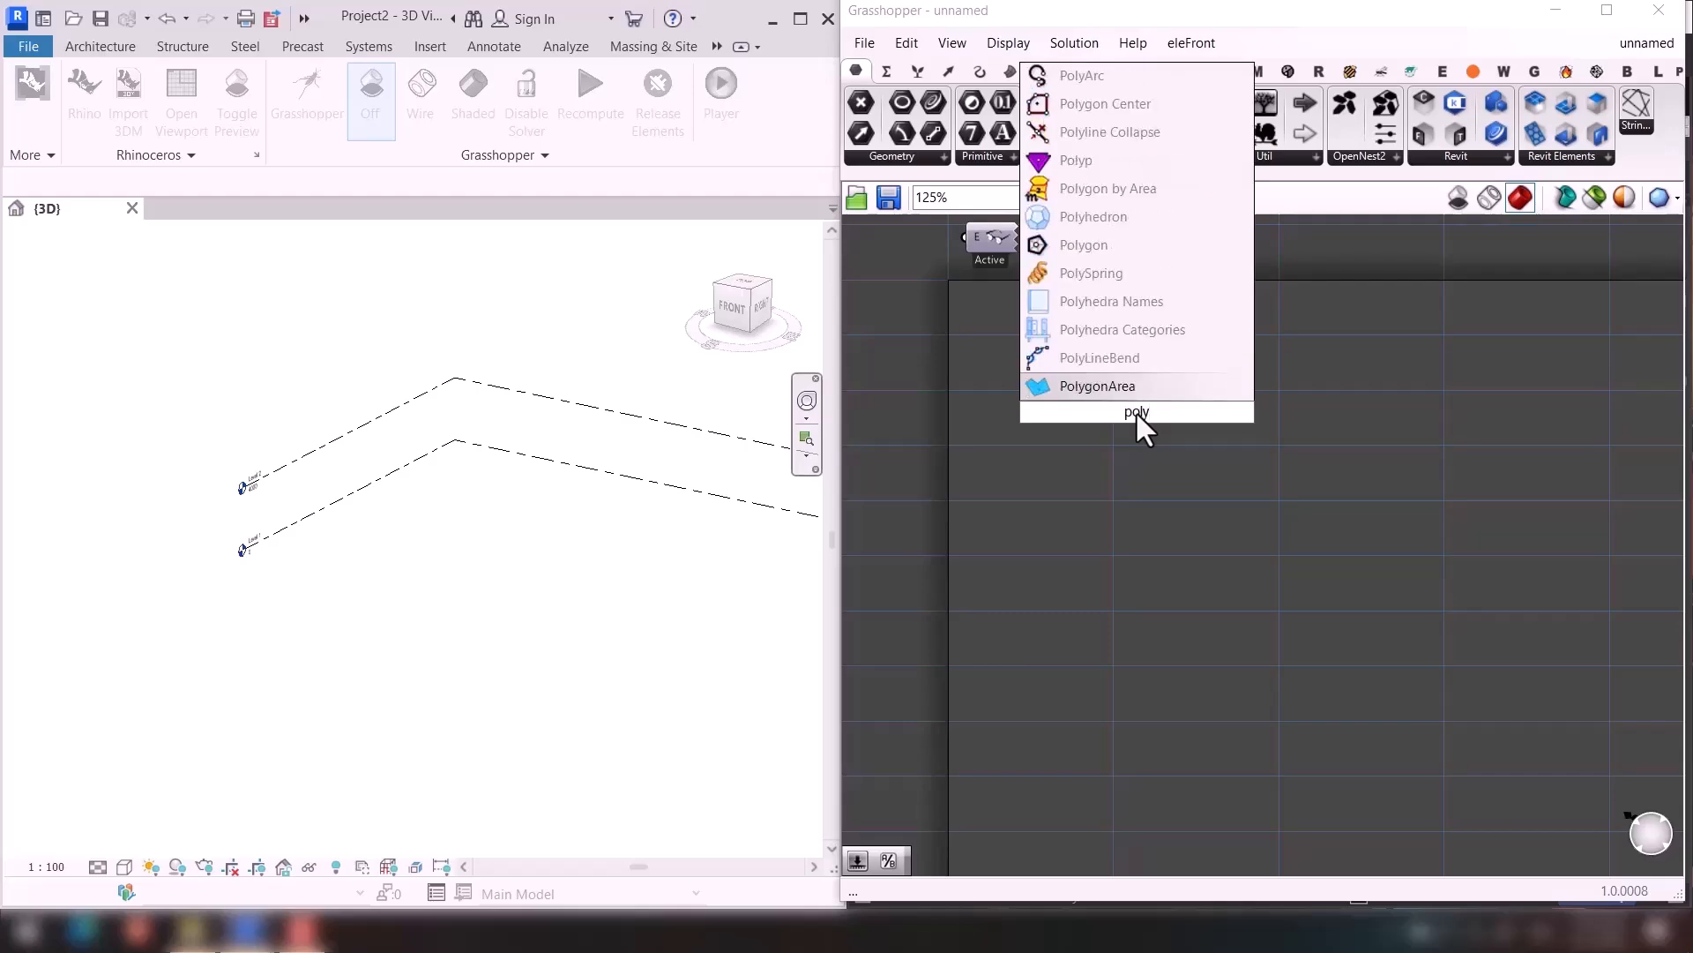
{"action": "left_click", "coordinate": [1147, 245]}
{"action": "scroll", "coordinate": [1142, 352], "scroll_direction": "up", "scroll_amount": 2}
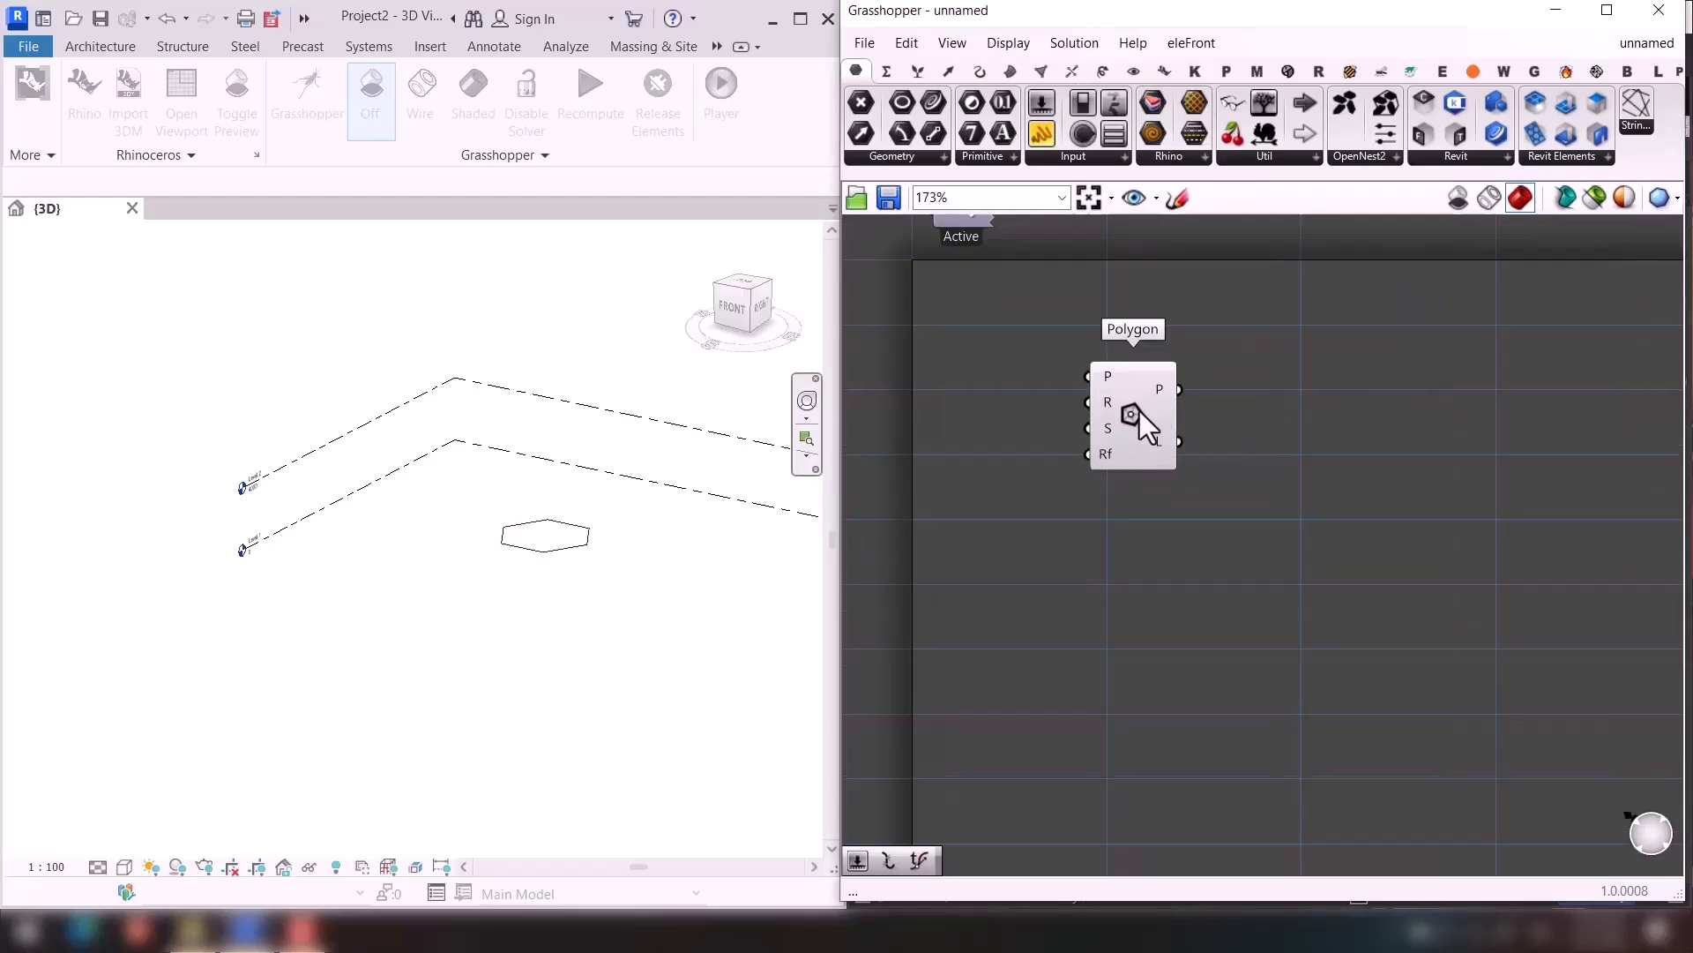
{"action": "left_click_drag", "start_coordinate": [1140, 412], "coordinate": [1209, 431]}
{"action": "scroll", "coordinate": [1103, 443], "scroll_direction": "up", "scroll_amount": 3}
{"action": "right_click_drag", "start_coordinate": [1090, 449], "coordinate": [1157, 494]}
{"action": "key", "text": "Caps_Lock"}
{"action": "middle_click_drag", "start_coordinate": [704, 616], "coordinate": [639, 650]}
{"action": "key", "text": "Caps_Lock"}
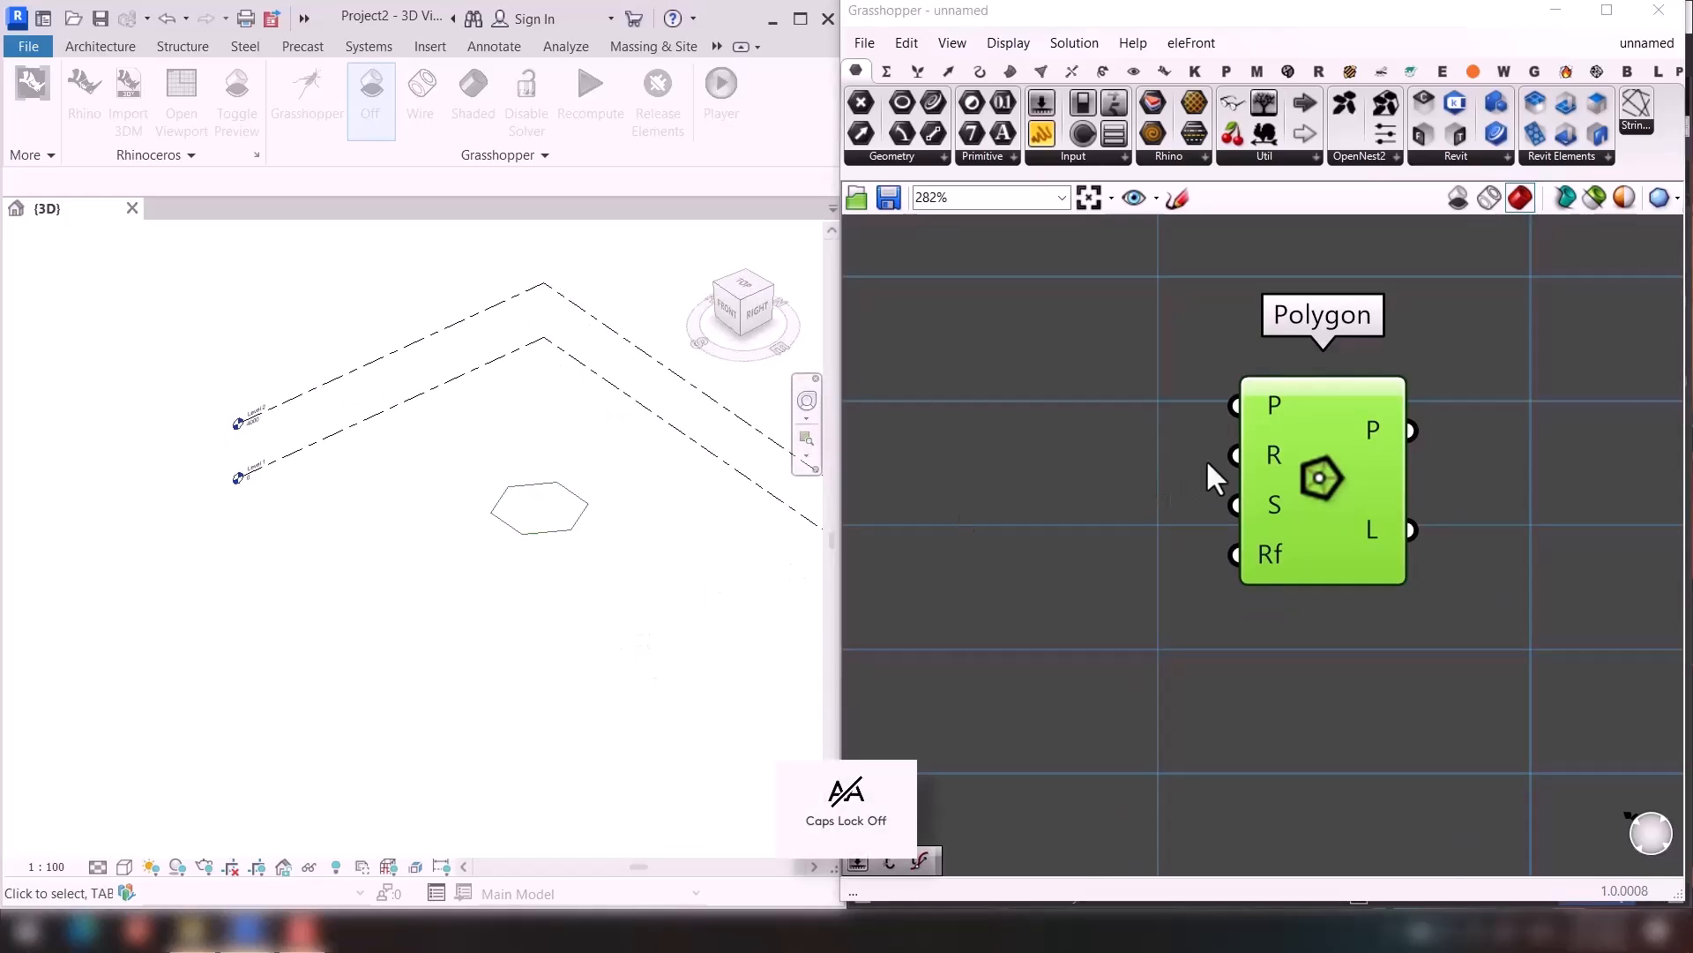
{"action": "left_click_drag", "start_coordinate": [1323, 476], "coordinate": [1259, 435]}
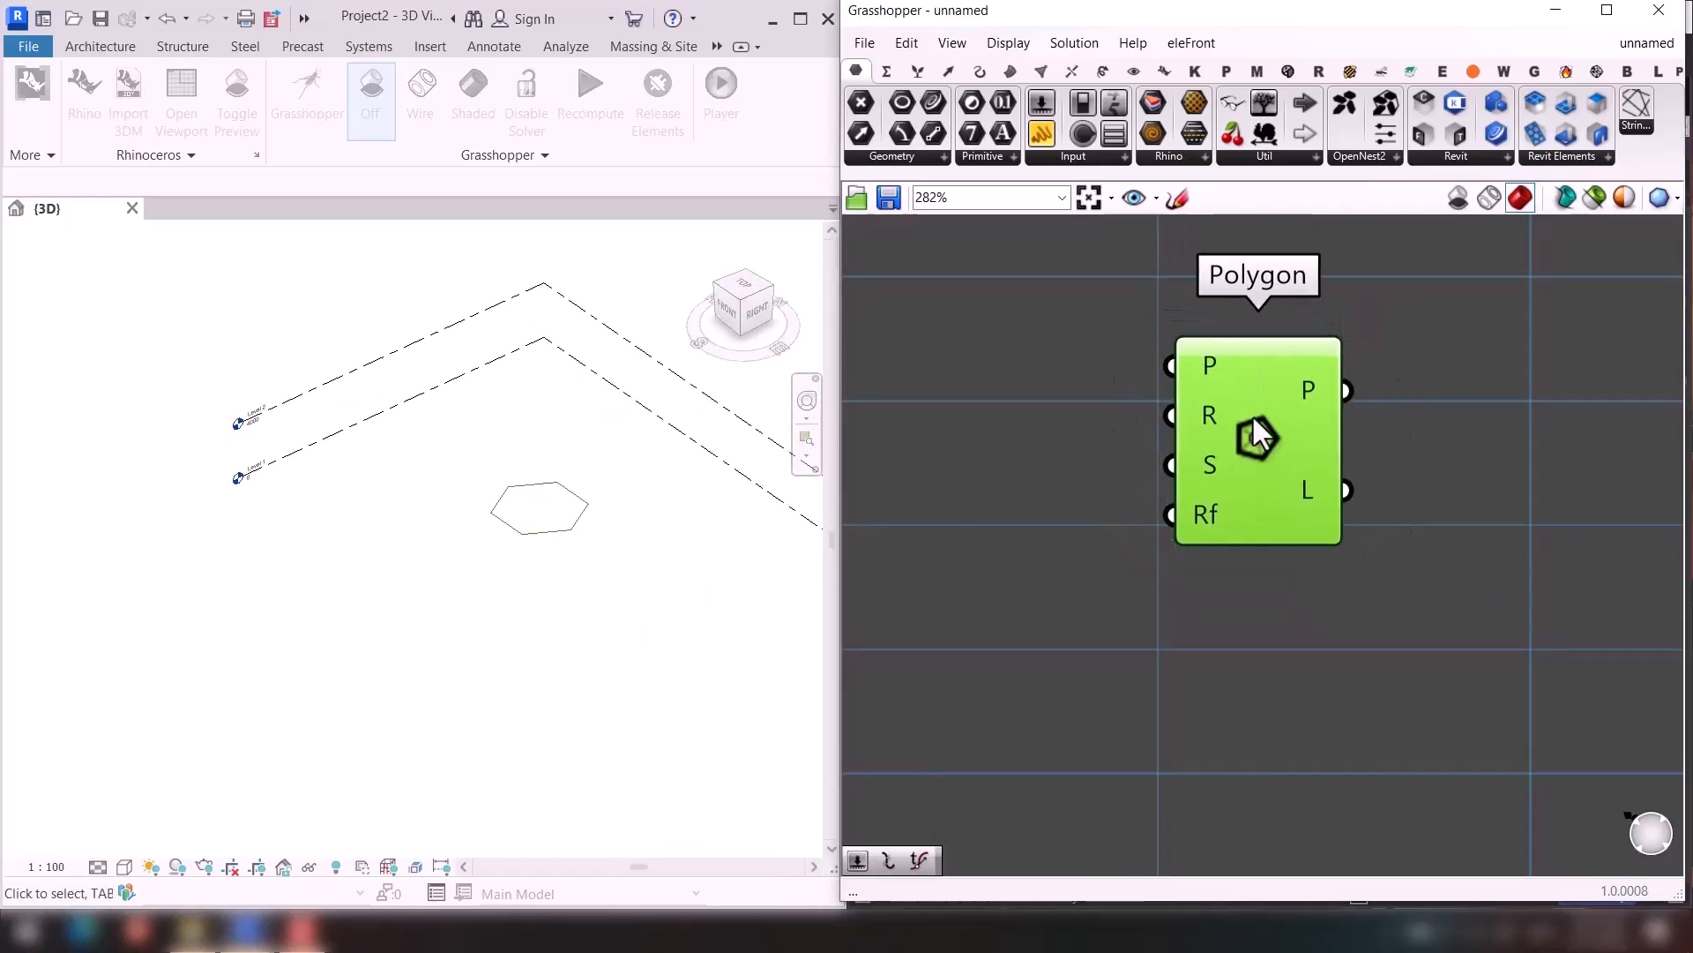
Add a number slider with value 3 and connect it to the Polygon's Segments input.
{"action": "left_click", "coordinate": [998, 480]}
{"action": "double_click", "coordinate": [1000, 482]}
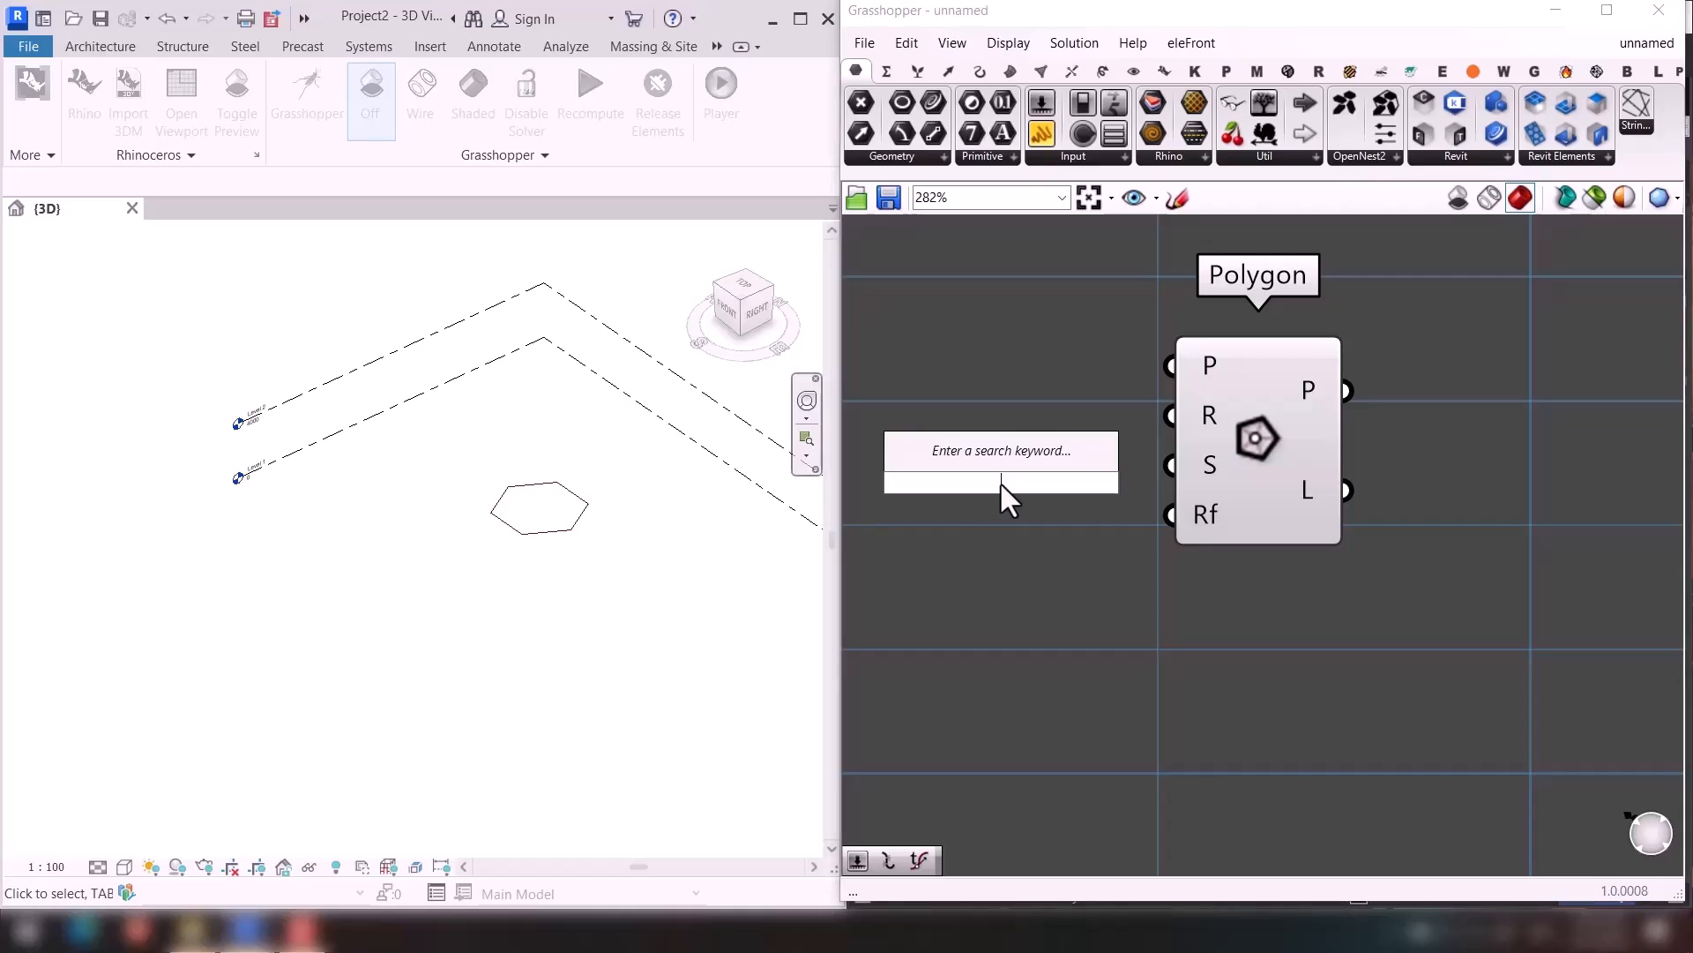
{"action": "type", "text": "33"}
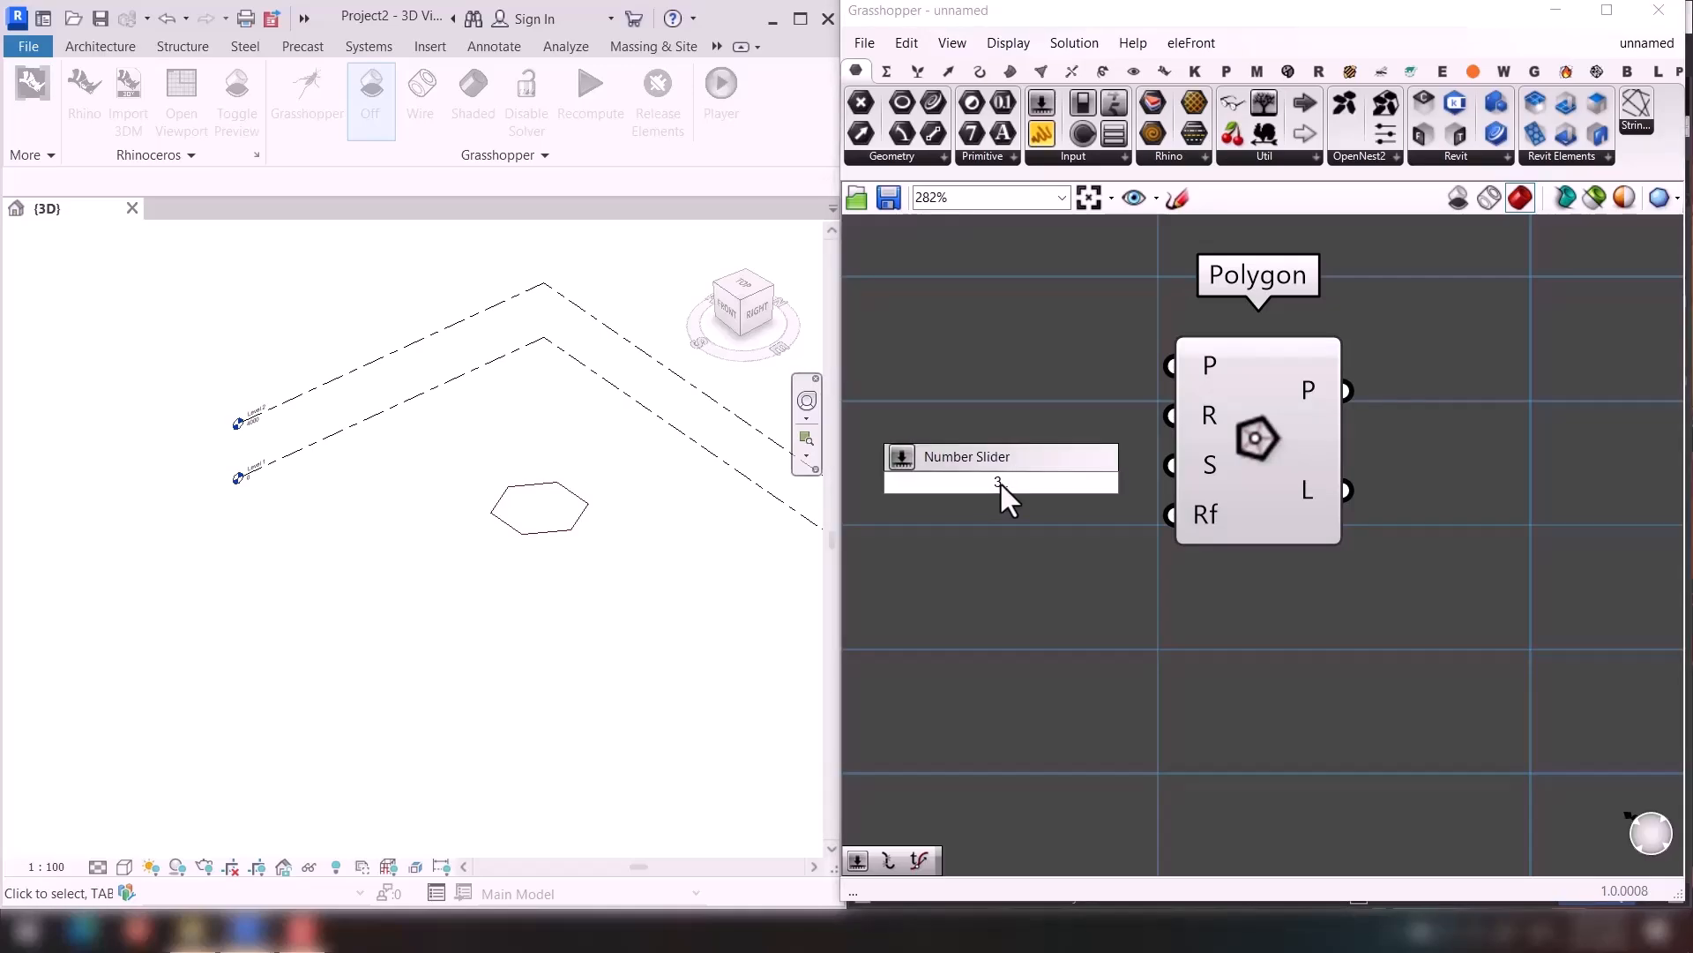
{"action": "key", "text": "Return"}
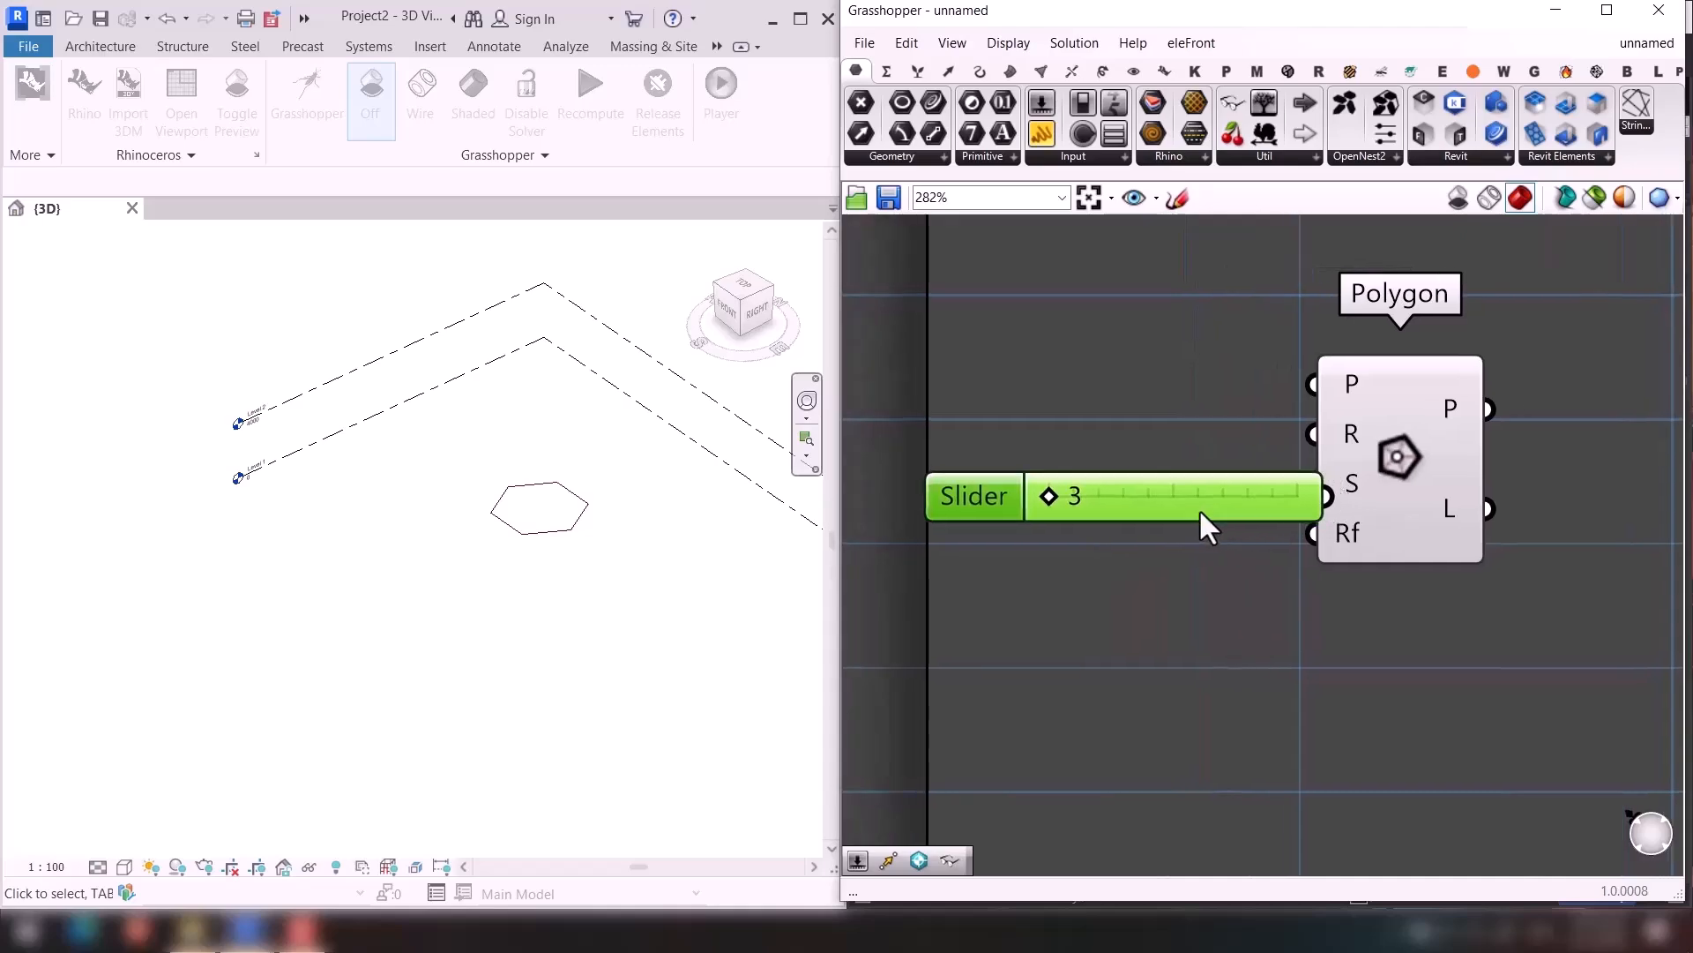
{"action": "left_click_drag", "start_coordinate": [1200, 509], "coordinate": [1129, 505]}
{"action": "left_click_drag", "start_coordinate": [1267, 495], "coordinate": [1315, 487]}
Reposition the Segments slider and Polygon component on the canvas, and set Segments to 4.
{"action": "left_click_drag", "start_coordinate": [1406, 648], "coordinate": [1075, 393]}
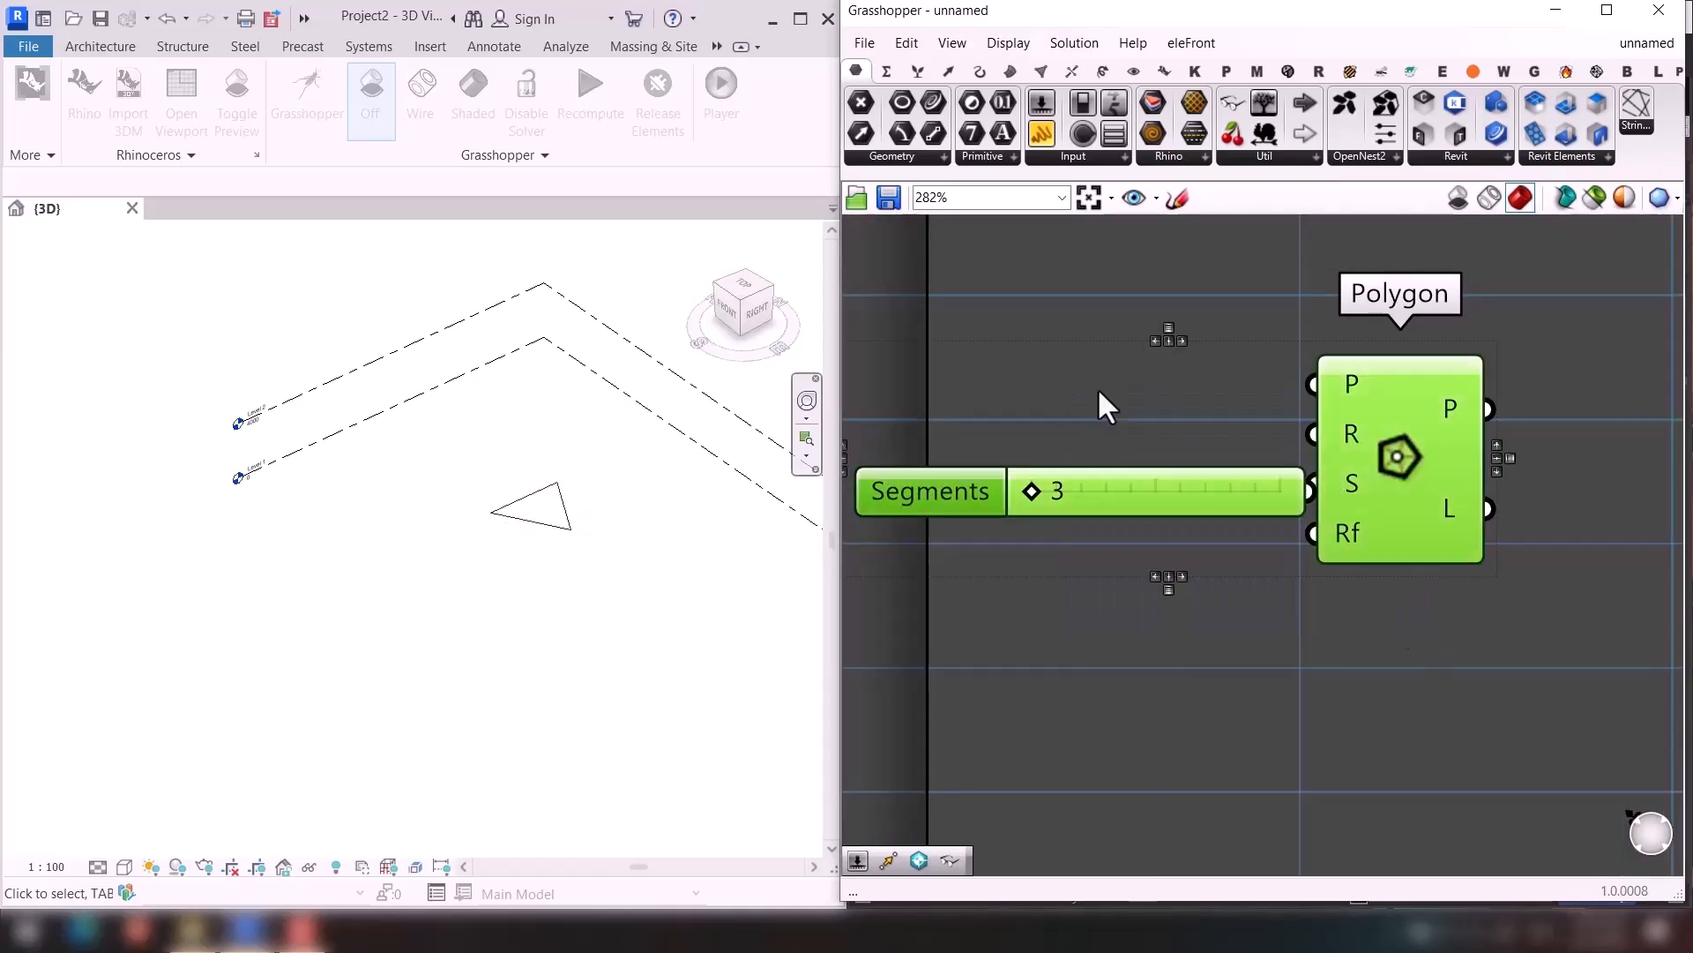
{"action": "right_click_drag", "start_coordinate": [1103, 388], "coordinate": [948, 468]}
{"action": "left_click_drag", "start_coordinate": [1242, 536], "coordinate": [1473, 461]}
{"action": "left_click", "coordinate": [1427, 575]}
{"action": "left_click_drag", "start_coordinate": [1227, 501], "coordinate": [1174, 496]}
{"action": "left_click_drag", "start_coordinate": [1040, 485], "coordinate": [1096, 490]}
Add a 0 to 1.00 slider, connect it to the Polygon's Fillet Radius input and set it to 0.53.
{"action": "left_click", "coordinate": [1094, 541]}
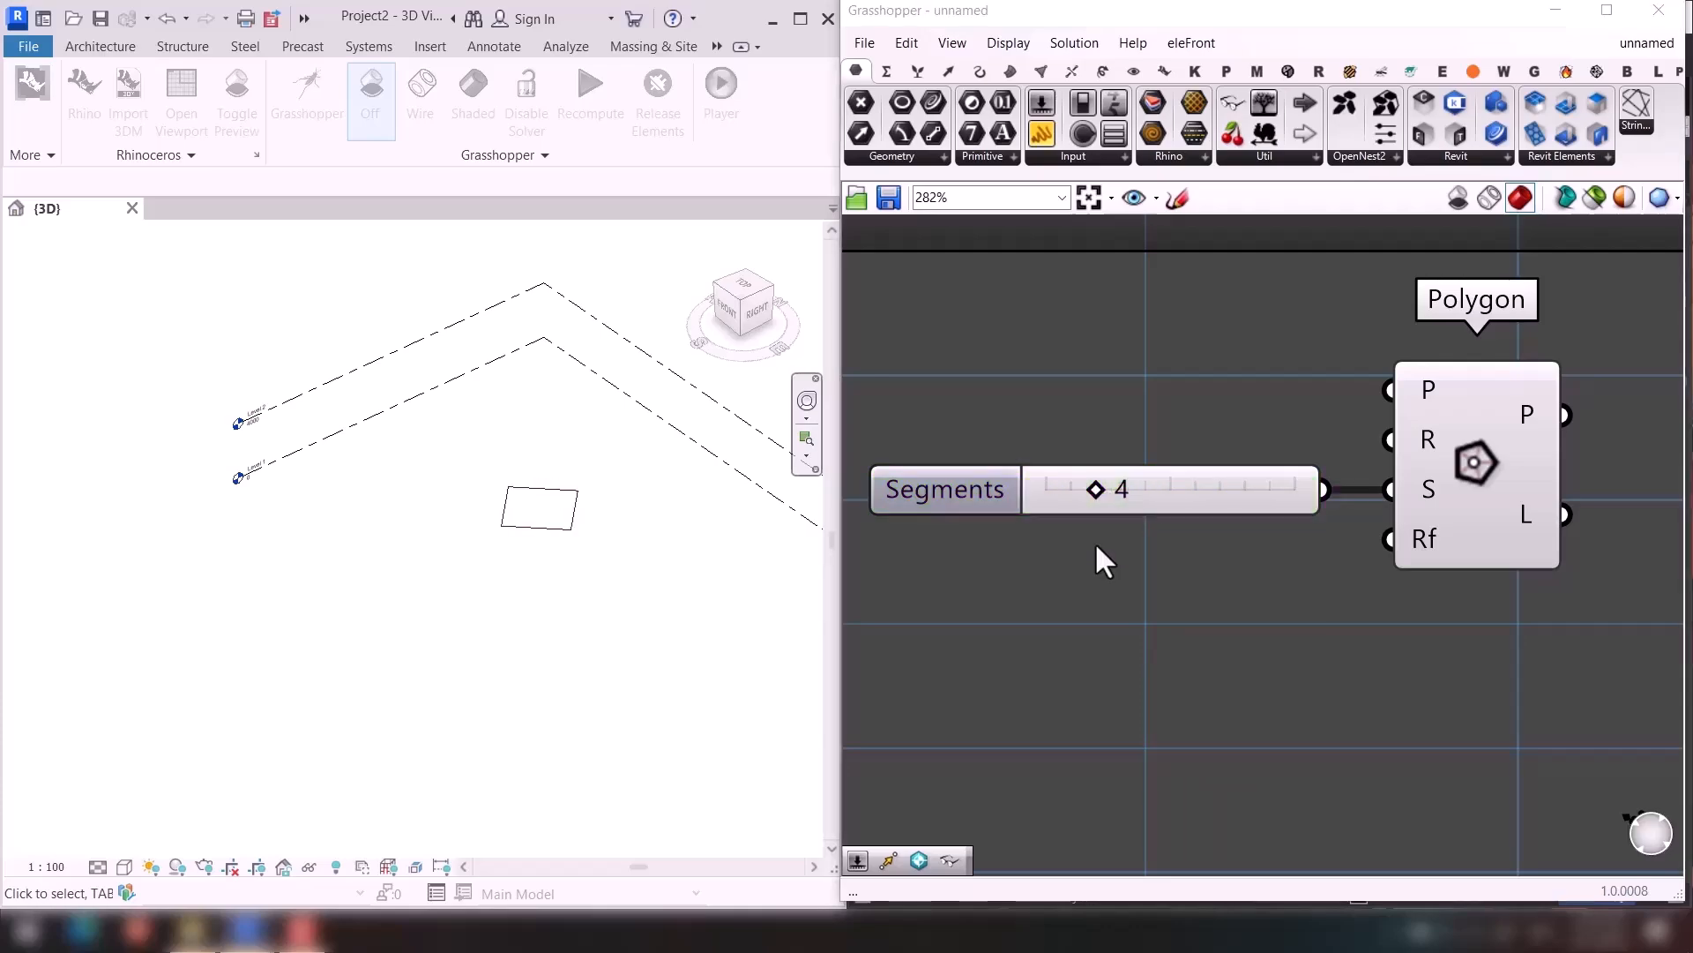
{"action": "double_click", "coordinate": [1096, 547]}
{"action": "type", "text": "0..1"}
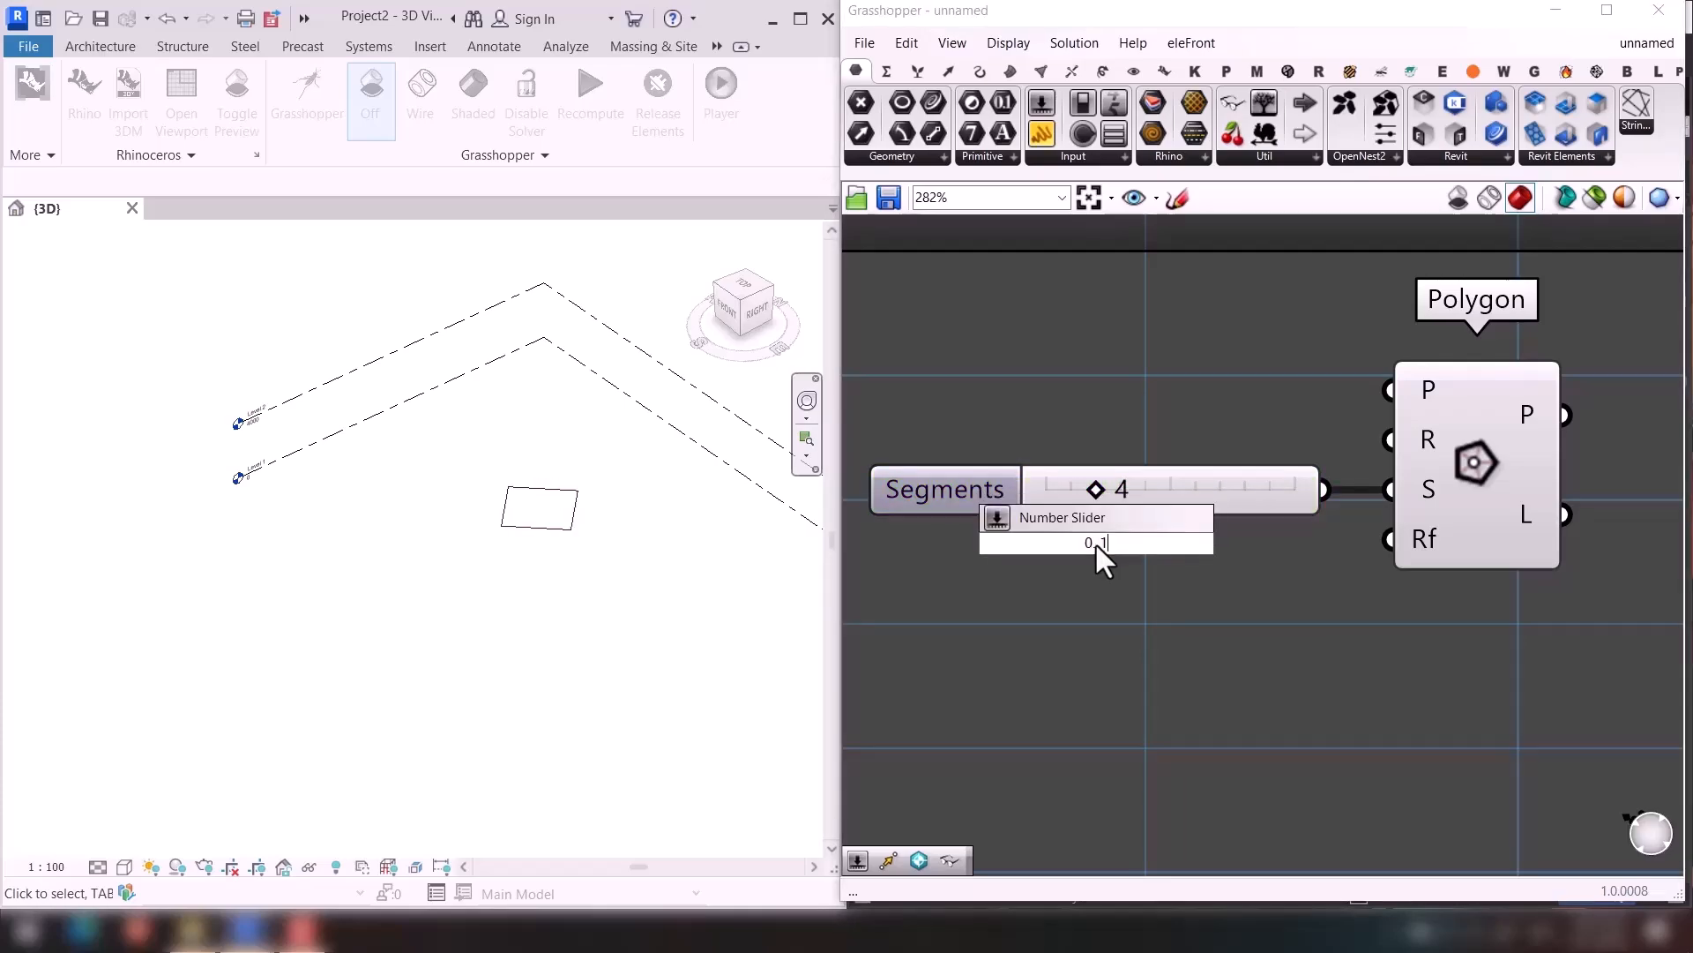
{"action": "type", "text": ".00"}
{"action": "key", "text": "Return"}
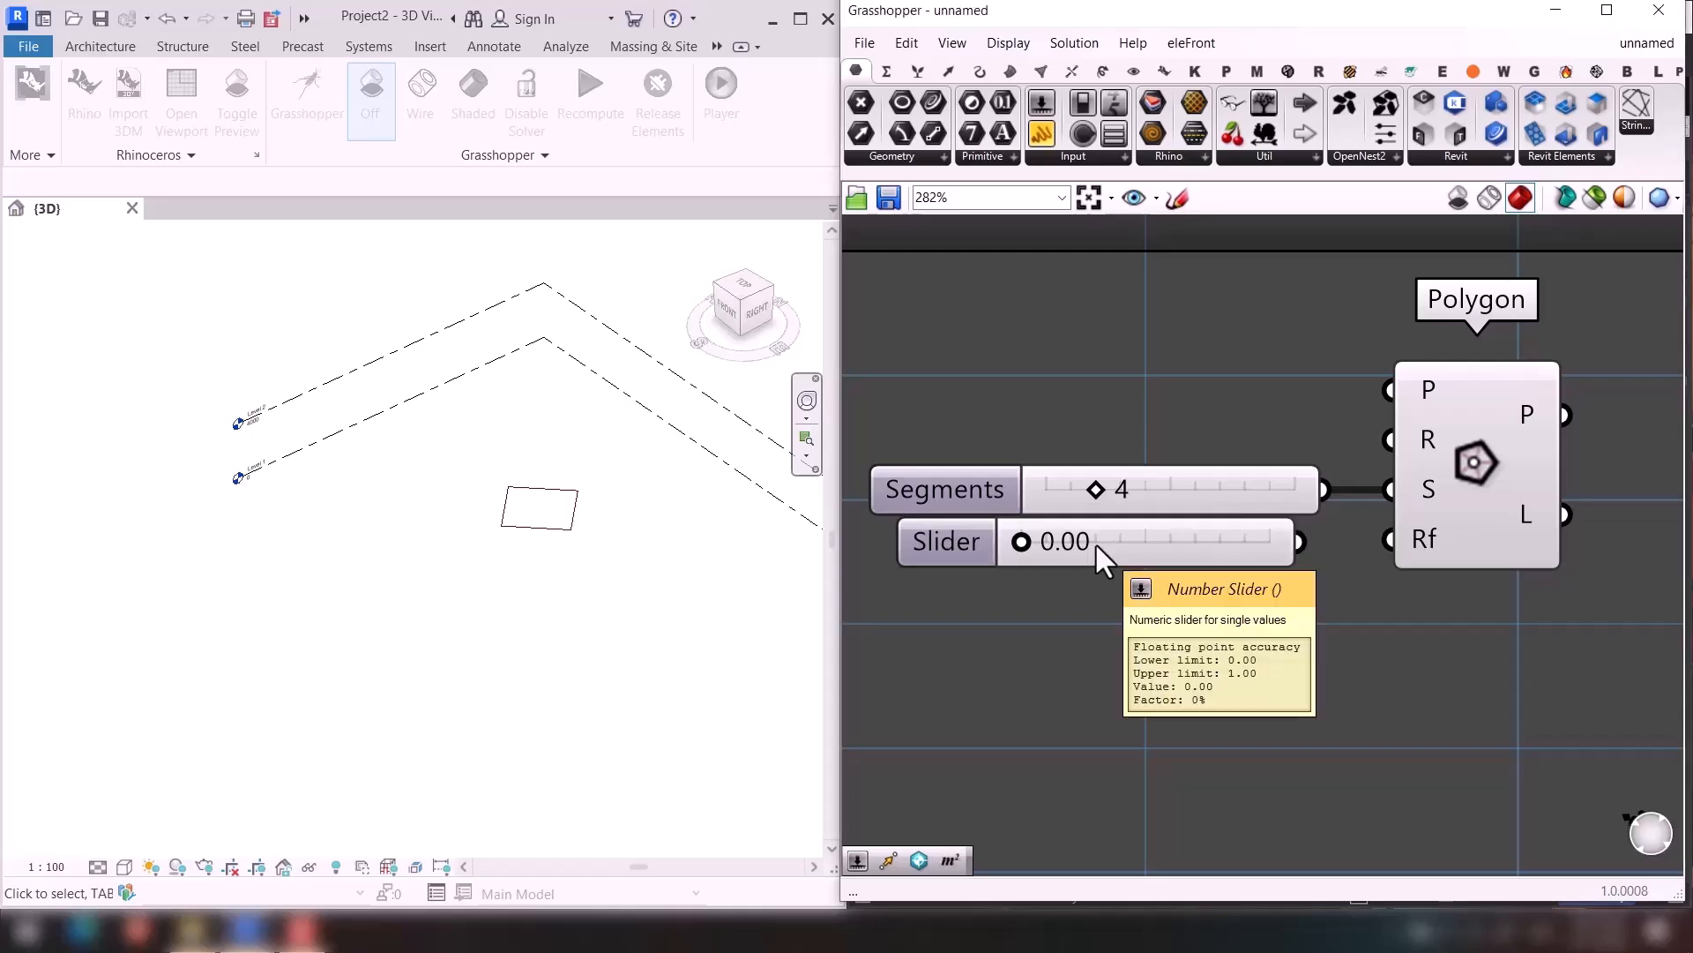
{"action": "scroll", "coordinate": [633, 460], "scroll_direction": "up", "scroll_amount": 3}
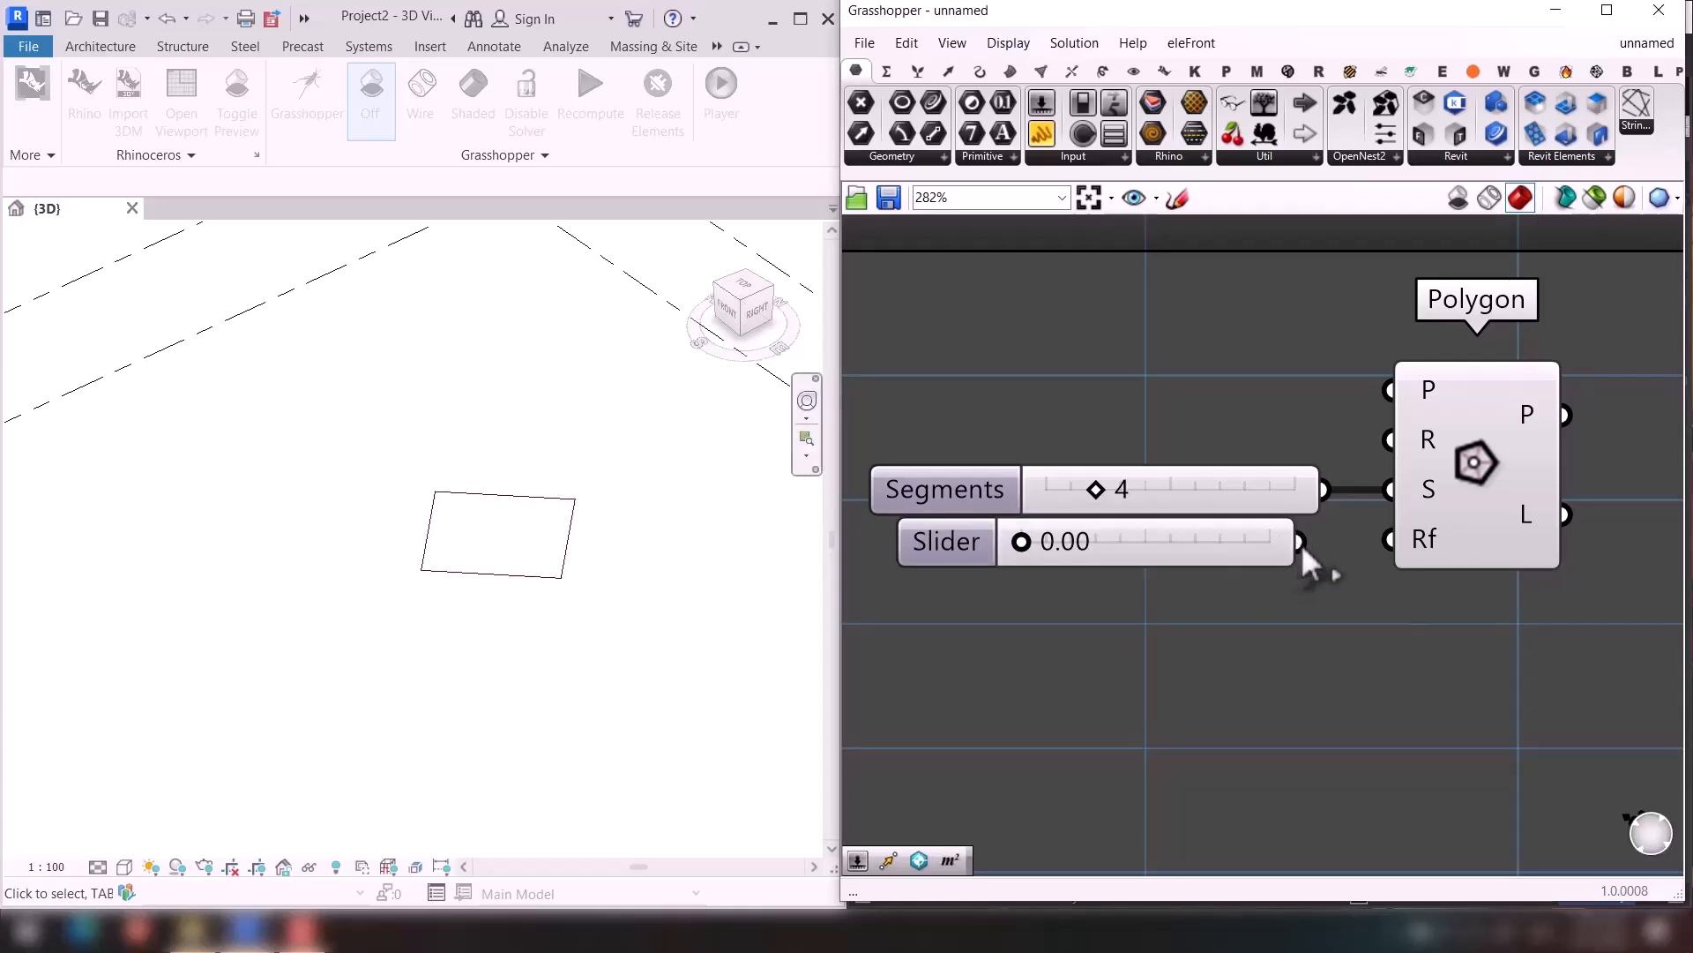
{"action": "left_click_drag", "start_coordinate": [1302, 543], "coordinate": [1390, 539]}
{"action": "left_click_drag", "start_coordinate": [1095, 541], "coordinate": [1252, 521]}
Add a number slider with value 12 and connect it to the Polygon's Radius input.
{"action": "left_click", "coordinate": [1182, 422]}
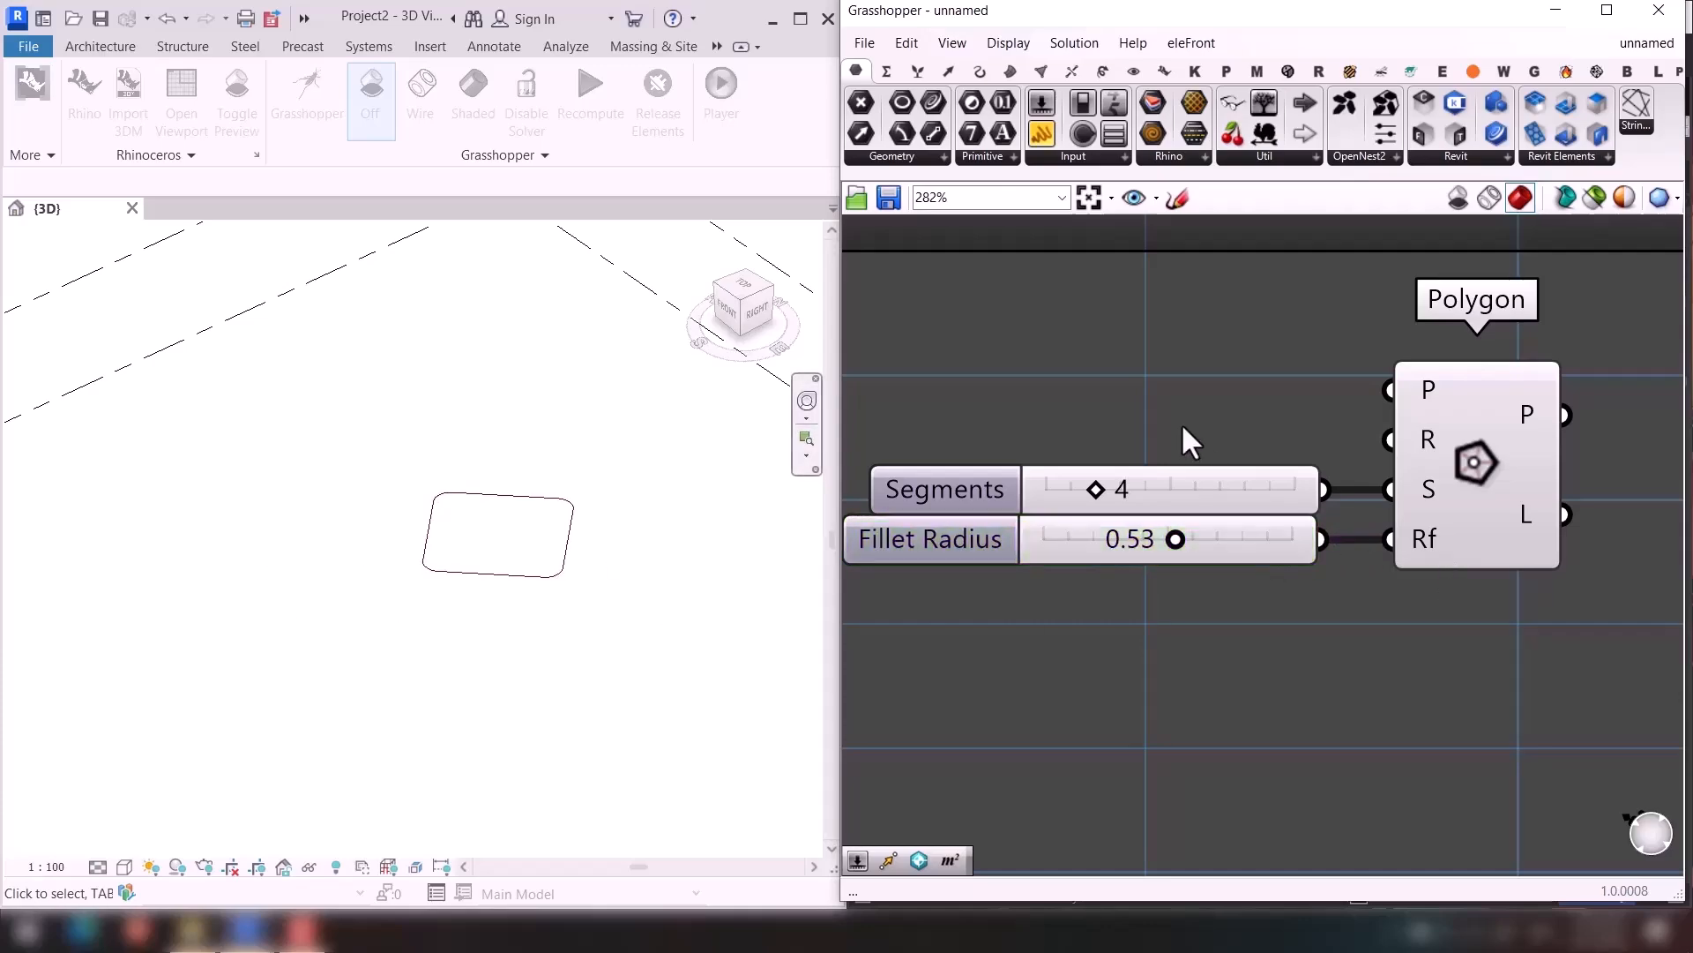
{"action": "double_click", "coordinate": [1182, 422]}
{"action": "type", "text": "12"}
{"action": "key", "text": "Return"}
{"action": "left_click_drag", "start_coordinate": [1254, 427], "coordinate": [1196, 437]}
{"action": "left_click_drag", "start_coordinate": [1337, 435], "coordinate": [1362, 446]}
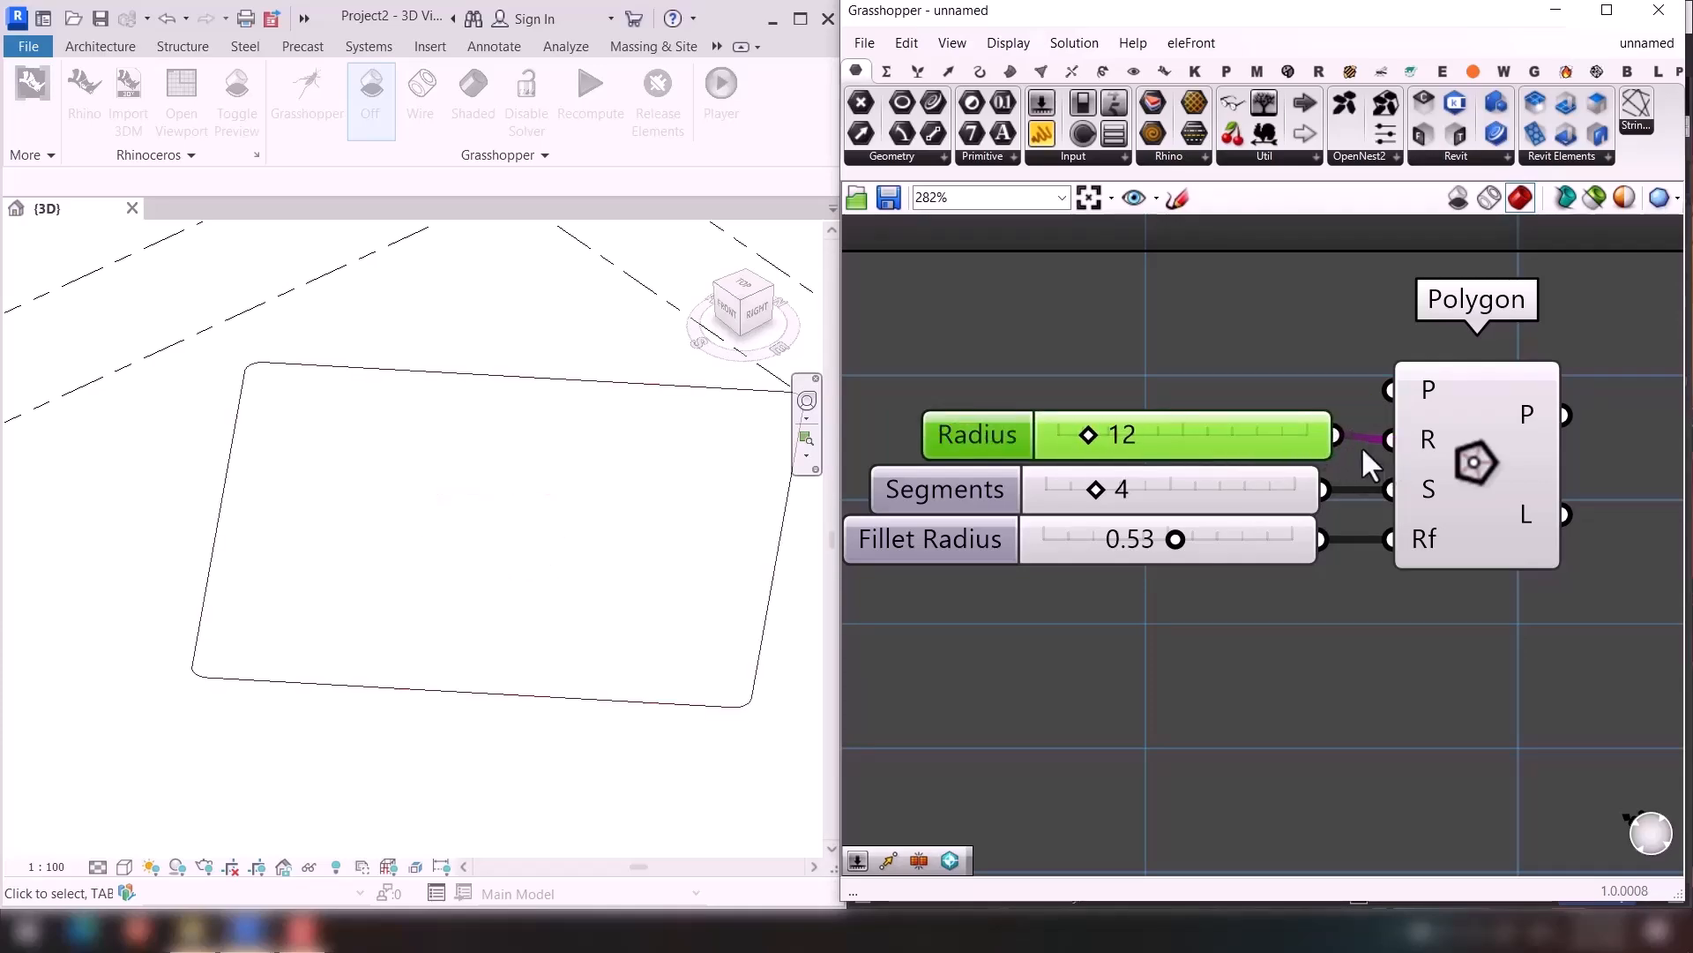
Set the polygon's Radius slider to 11 and check the outline in the Revit 3D view.
{"action": "scroll", "coordinate": [400, 547], "scroll_direction": "down", "scroll_amount": 3}
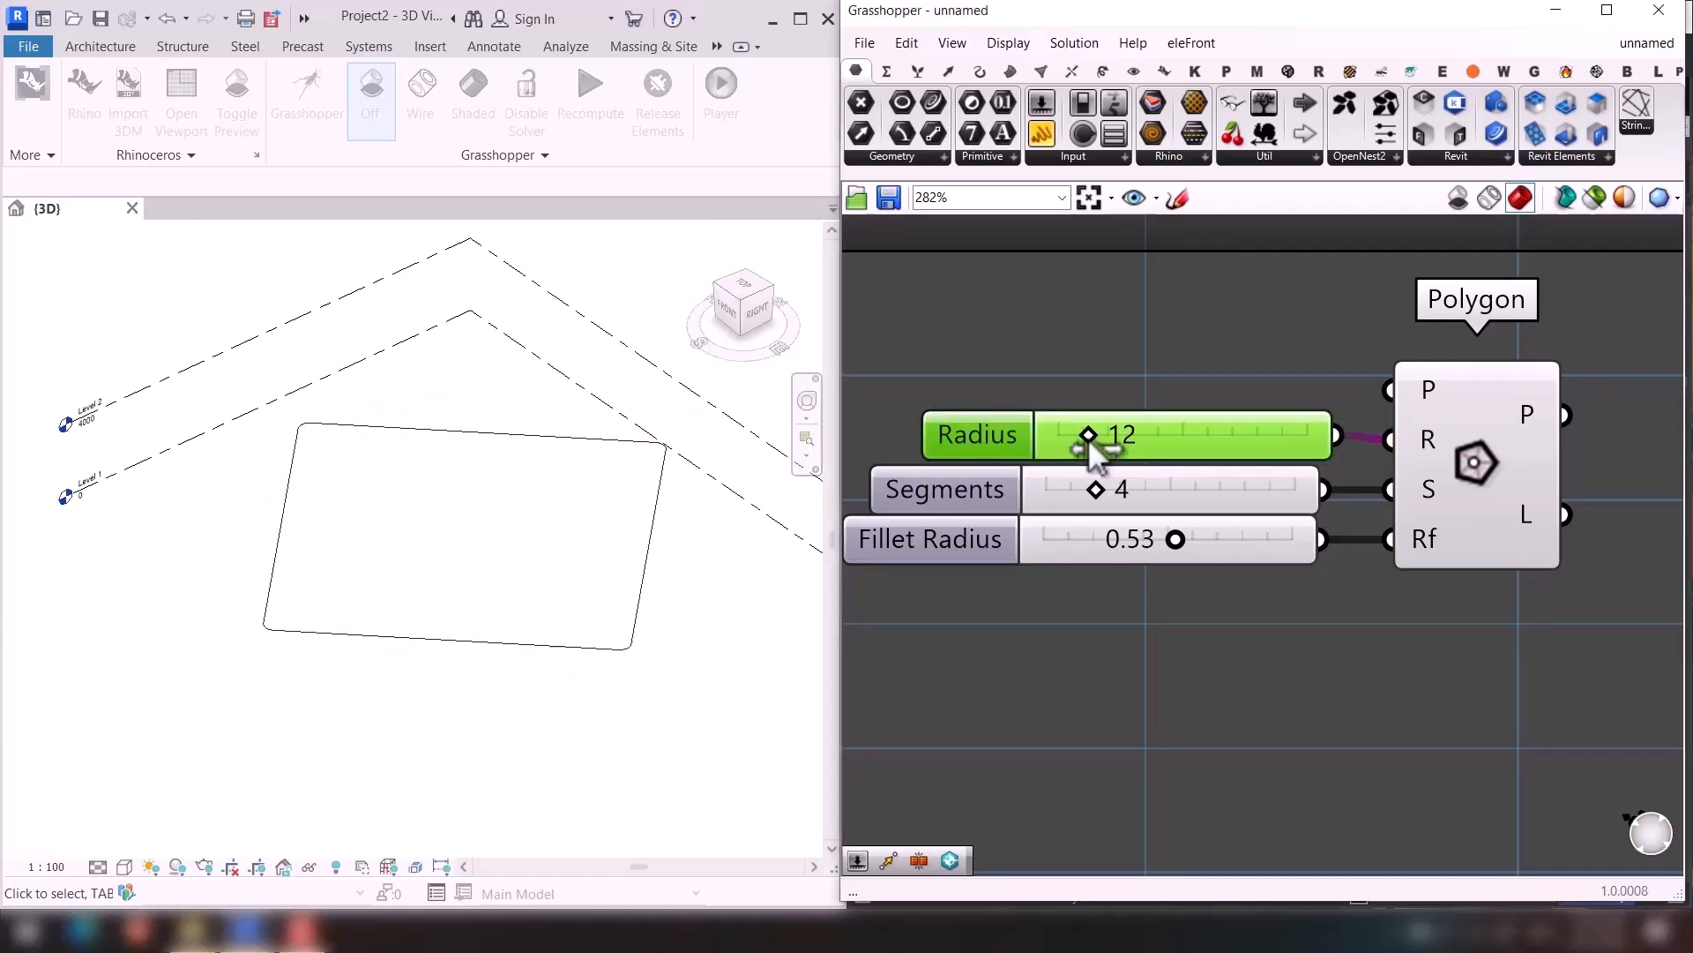
{"action": "mouse_move", "coordinate": [1095, 436]}
{"action": "left_mouse_down"}
{"action": "mouse_move", "coordinate": [1114, 437]}
{"action": "mouse_move", "coordinate": [1086, 436]}
{"action": "left_mouse_up"}
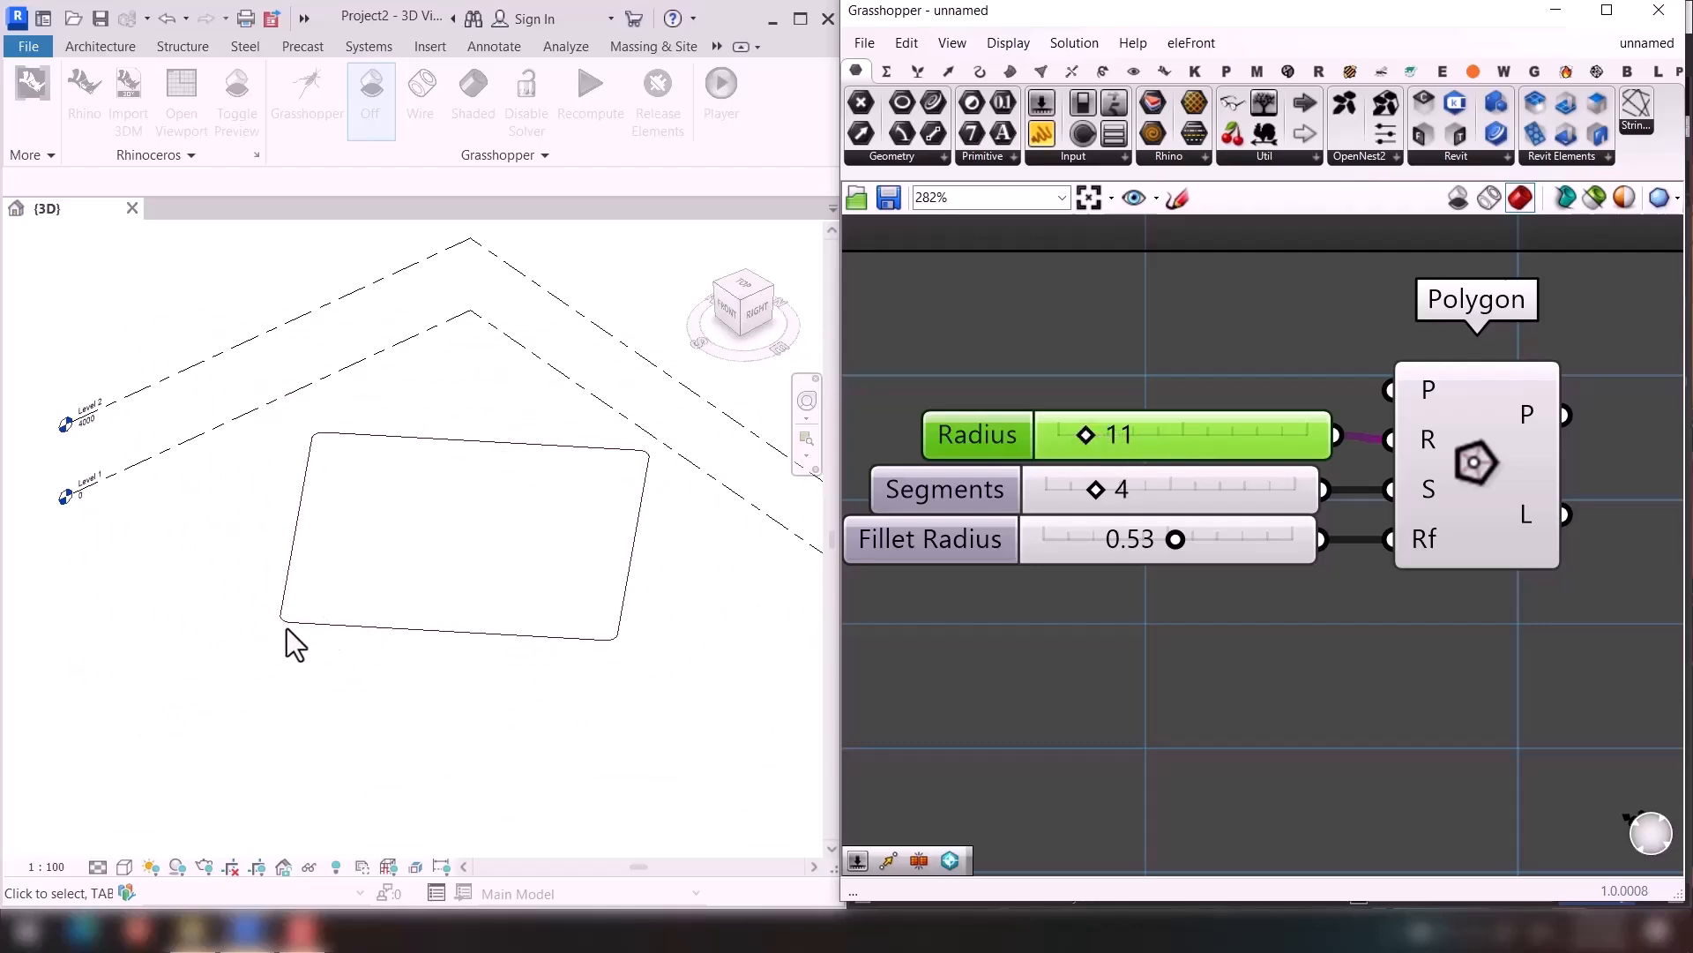
{"action": "middle_click_drag", "start_coordinate": [293, 644], "coordinate": [235, 665], "text": "shift"}
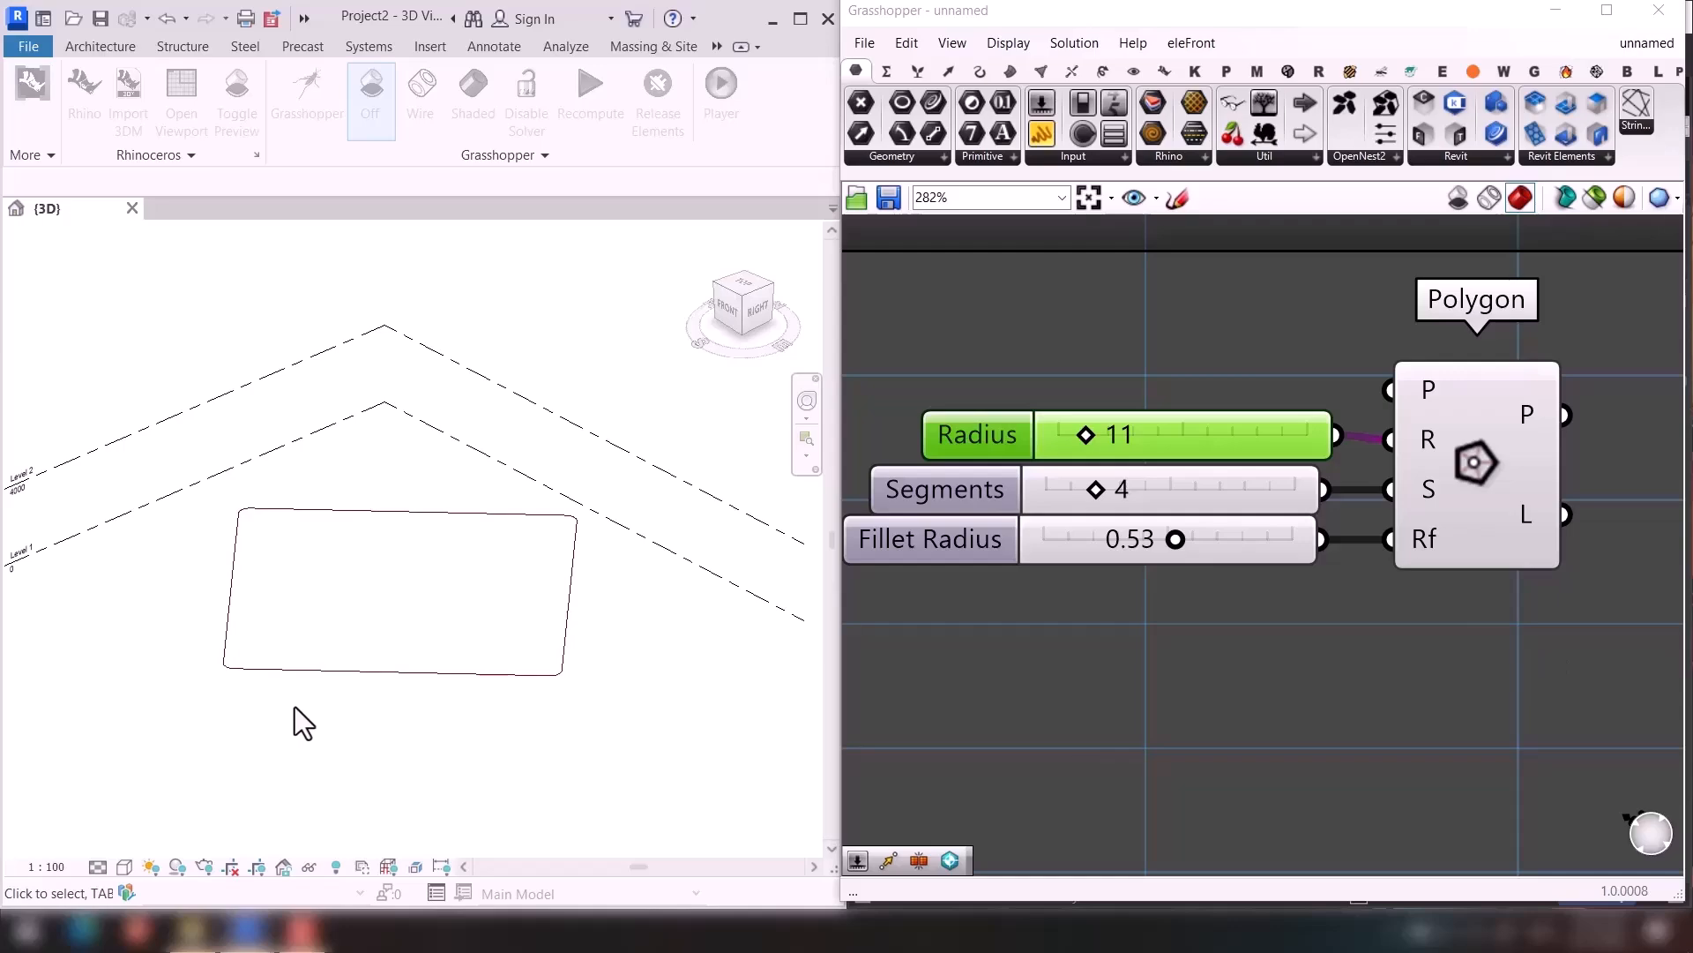
Add a Move component after the Polygon and connect the polygon output to its Geometry input.
{"action": "right_click", "coordinate": [1309, 686]}
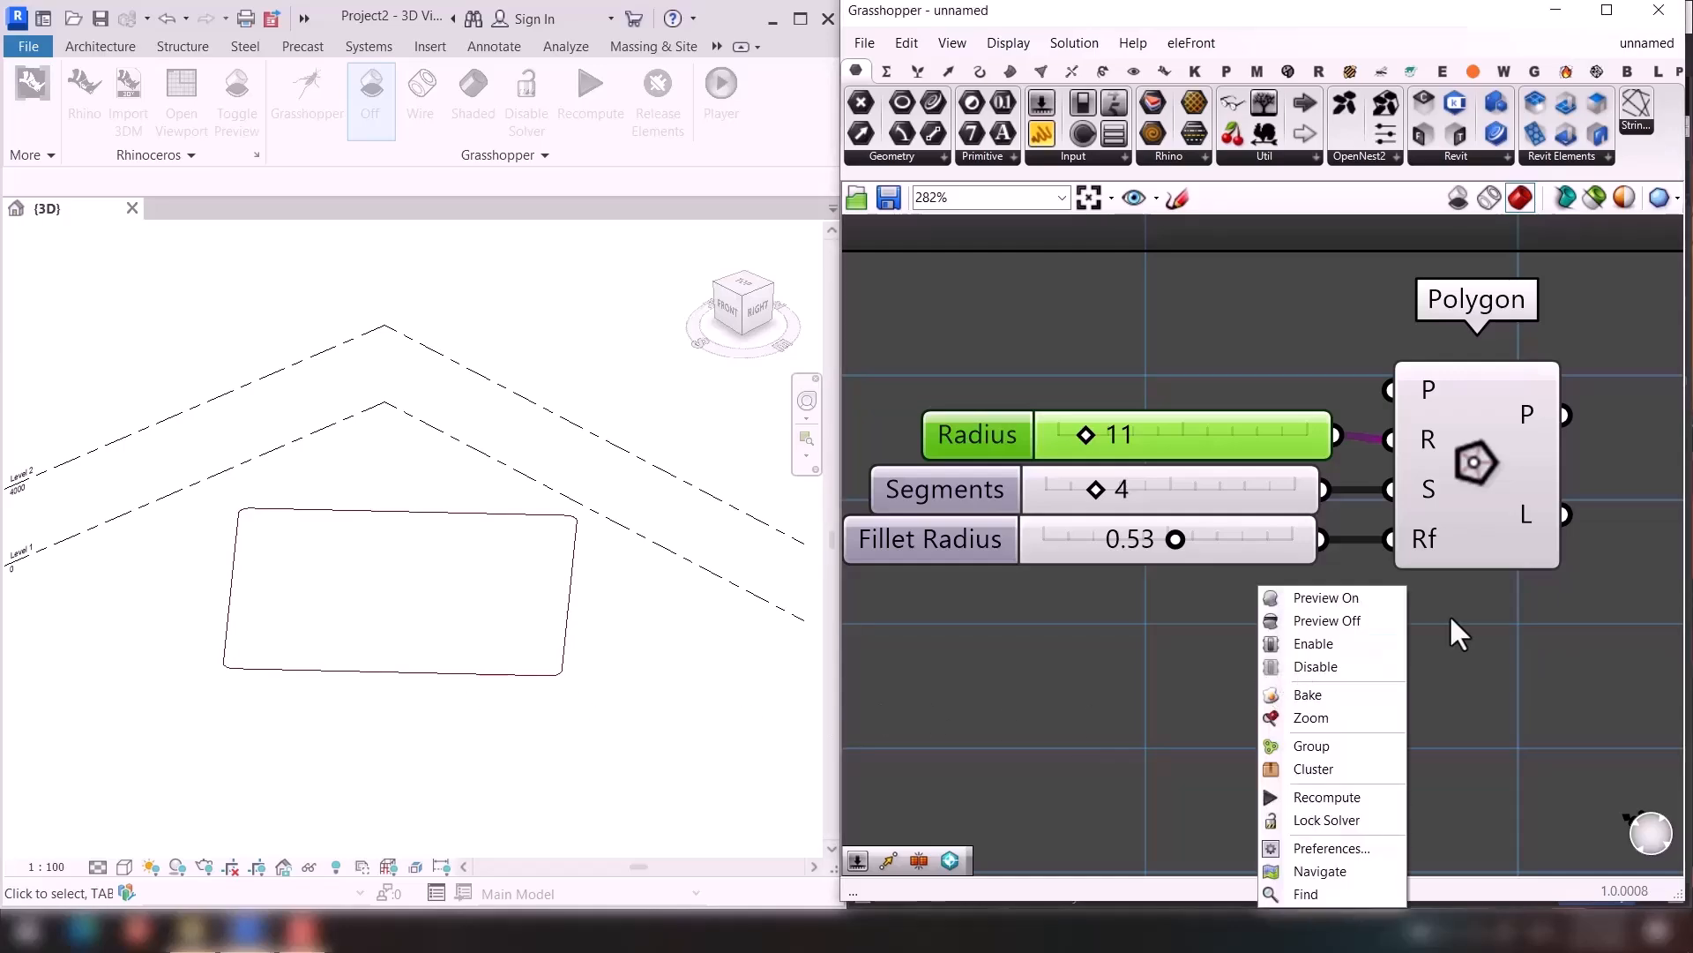
{"action": "right_click_drag", "start_coordinate": [1474, 598], "coordinate": [1095, 584]}
{"action": "scroll", "coordinate": [1272, 546], "scroll_direction": "down", "scroll_amount": 2}
{"action": "right_click_drag", "start_coordinate": [1279, 544], "coordinate": [1216, 578]}
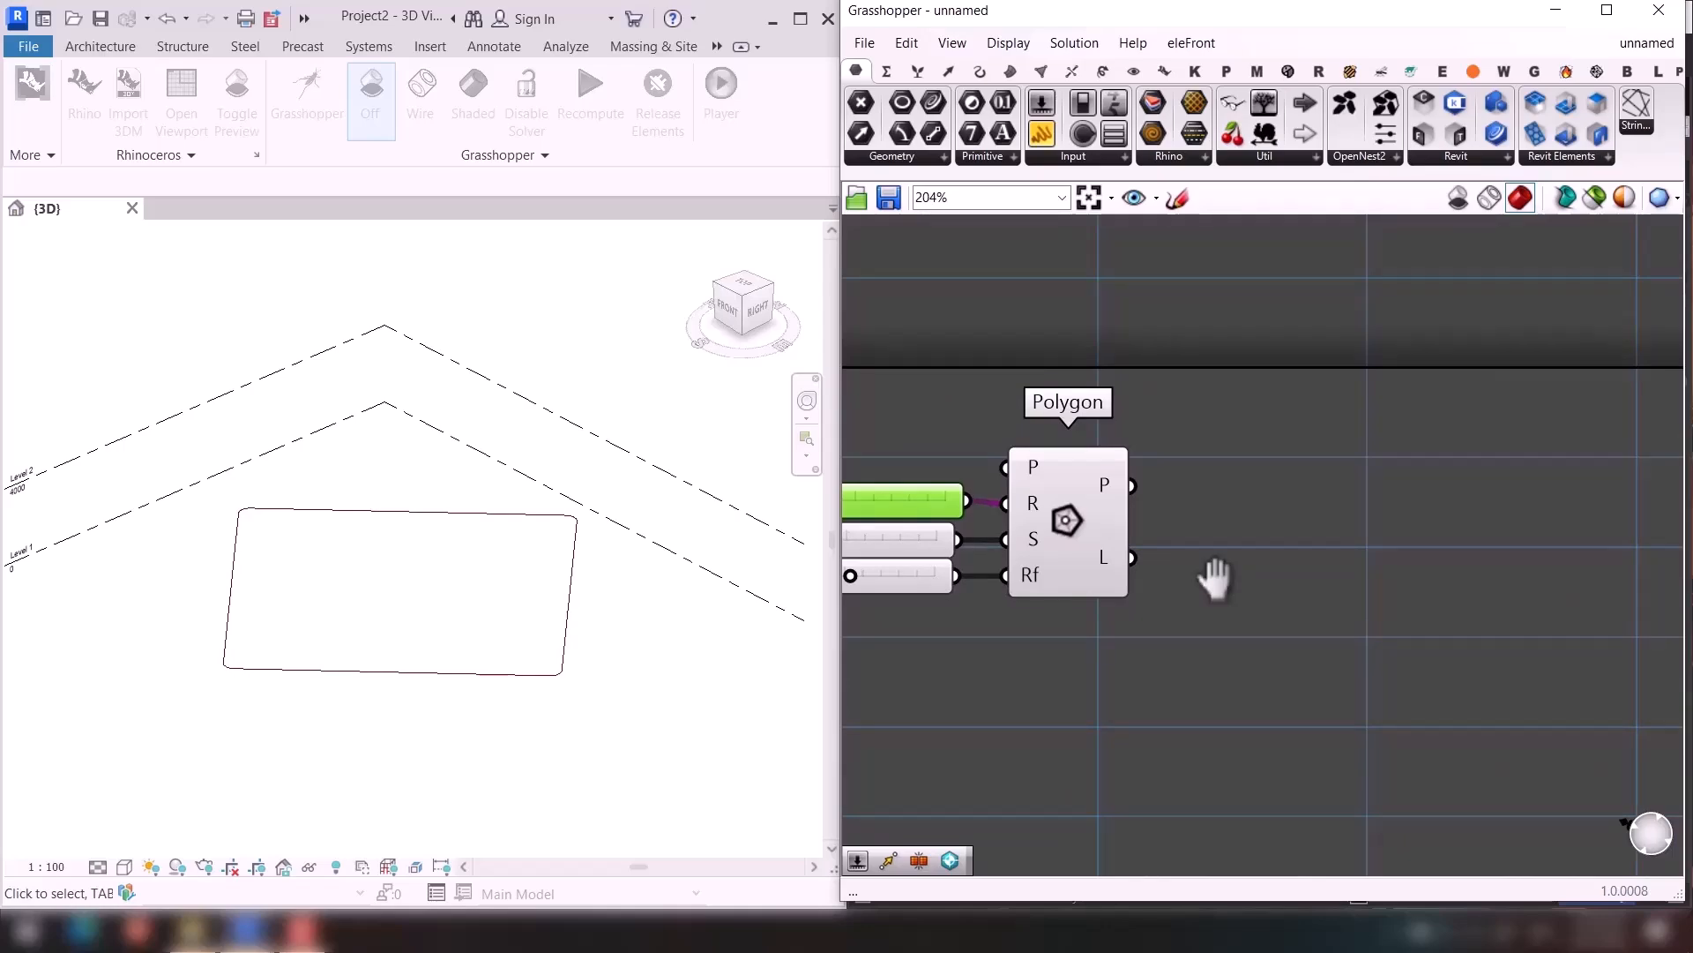
{"action": "double_click", "coordinate": [1434, 527]}
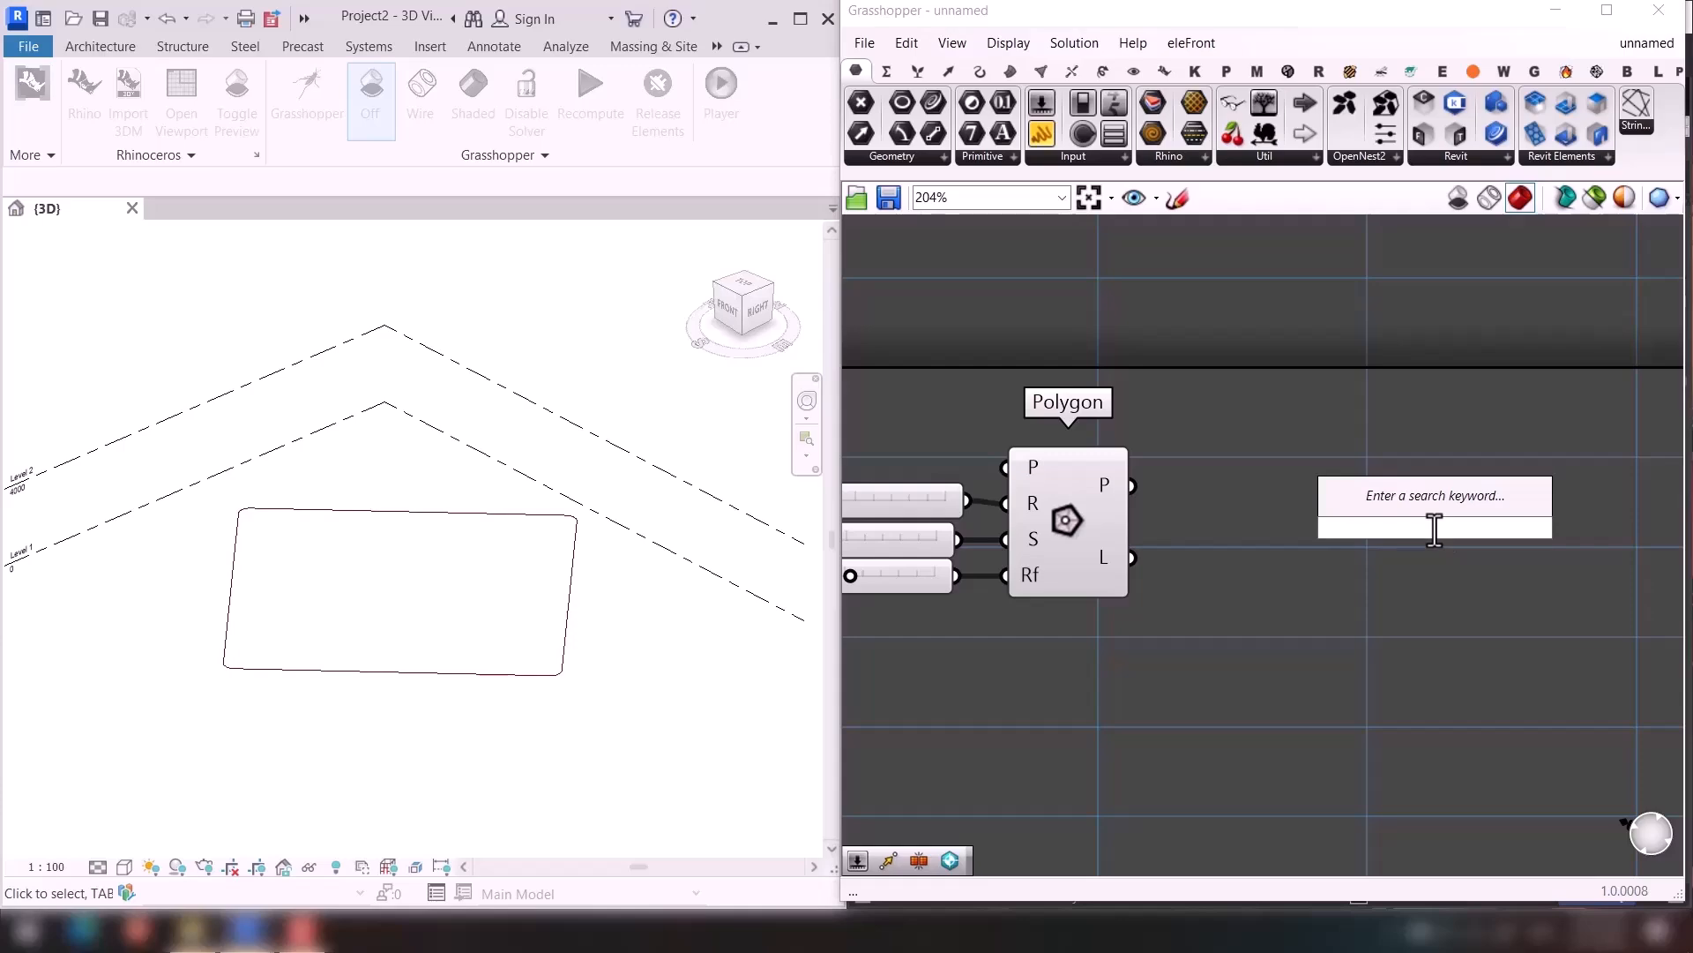
{"action": "type", "text": "move"}
{"action": "key", "text": "Return"}
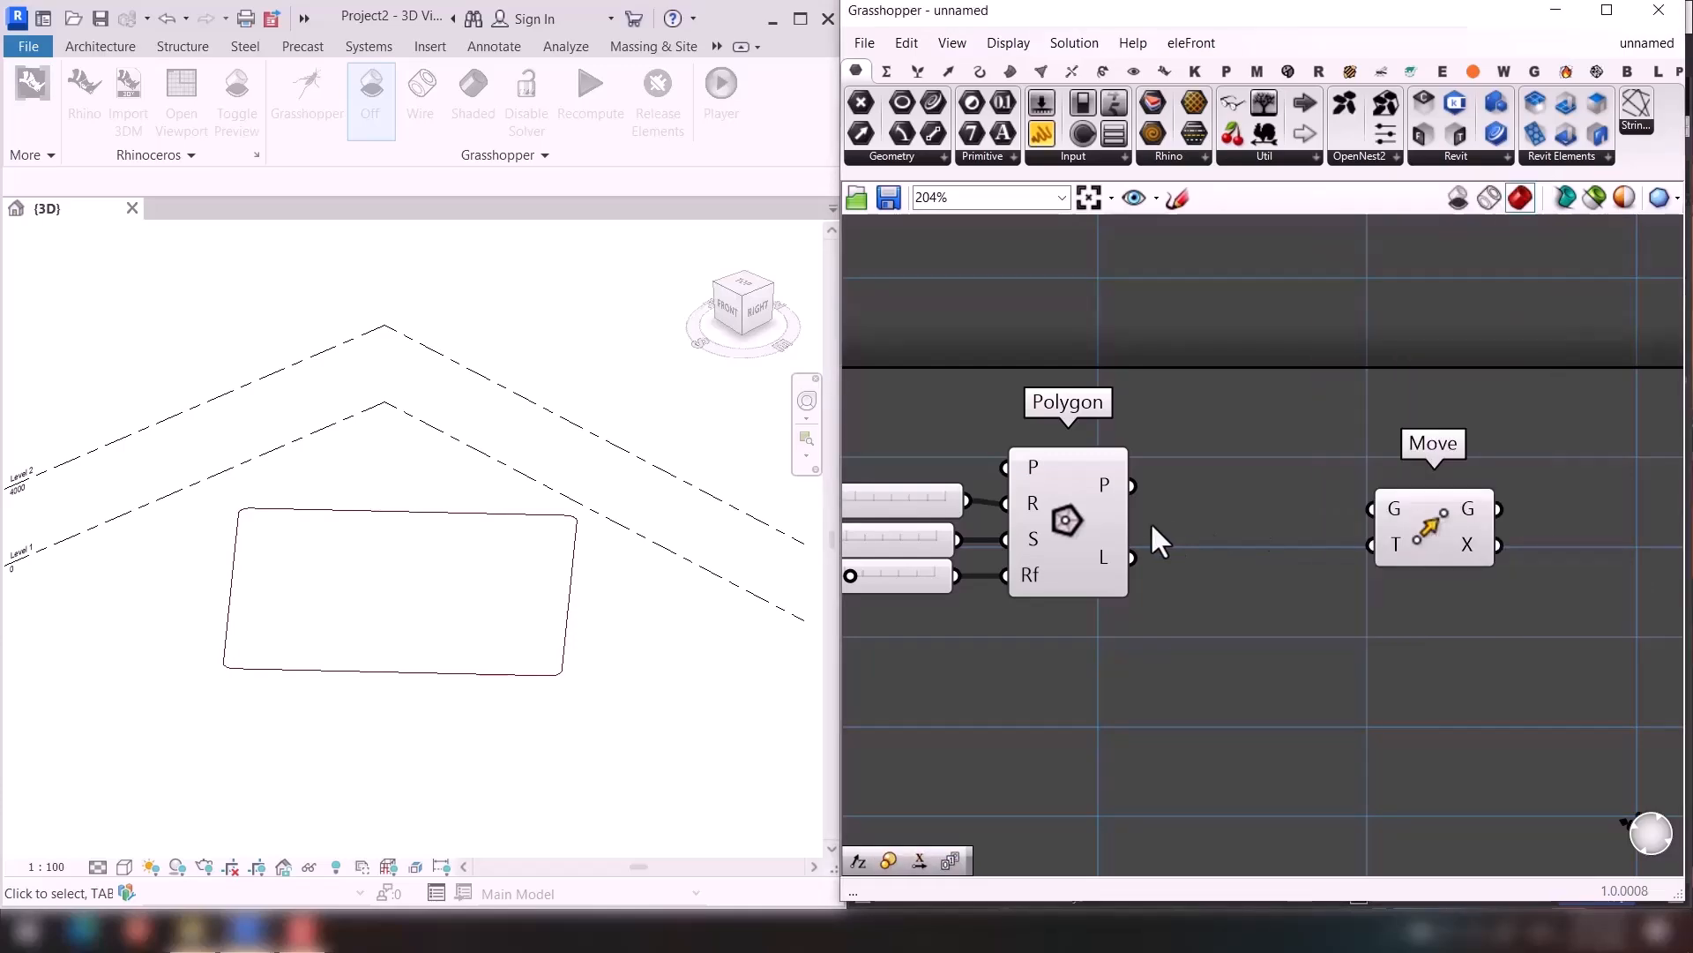
{"action": "left_click_drag", "start_coordinate": [1132, 485], "coordinate": [1373, 509]}
Add a Unit Z component and connect its vector output to the Move component's Motion (T) input.
{"action": "double_click", "coordinate": [1281, 612]}
{"action": "type", "text": "z"}
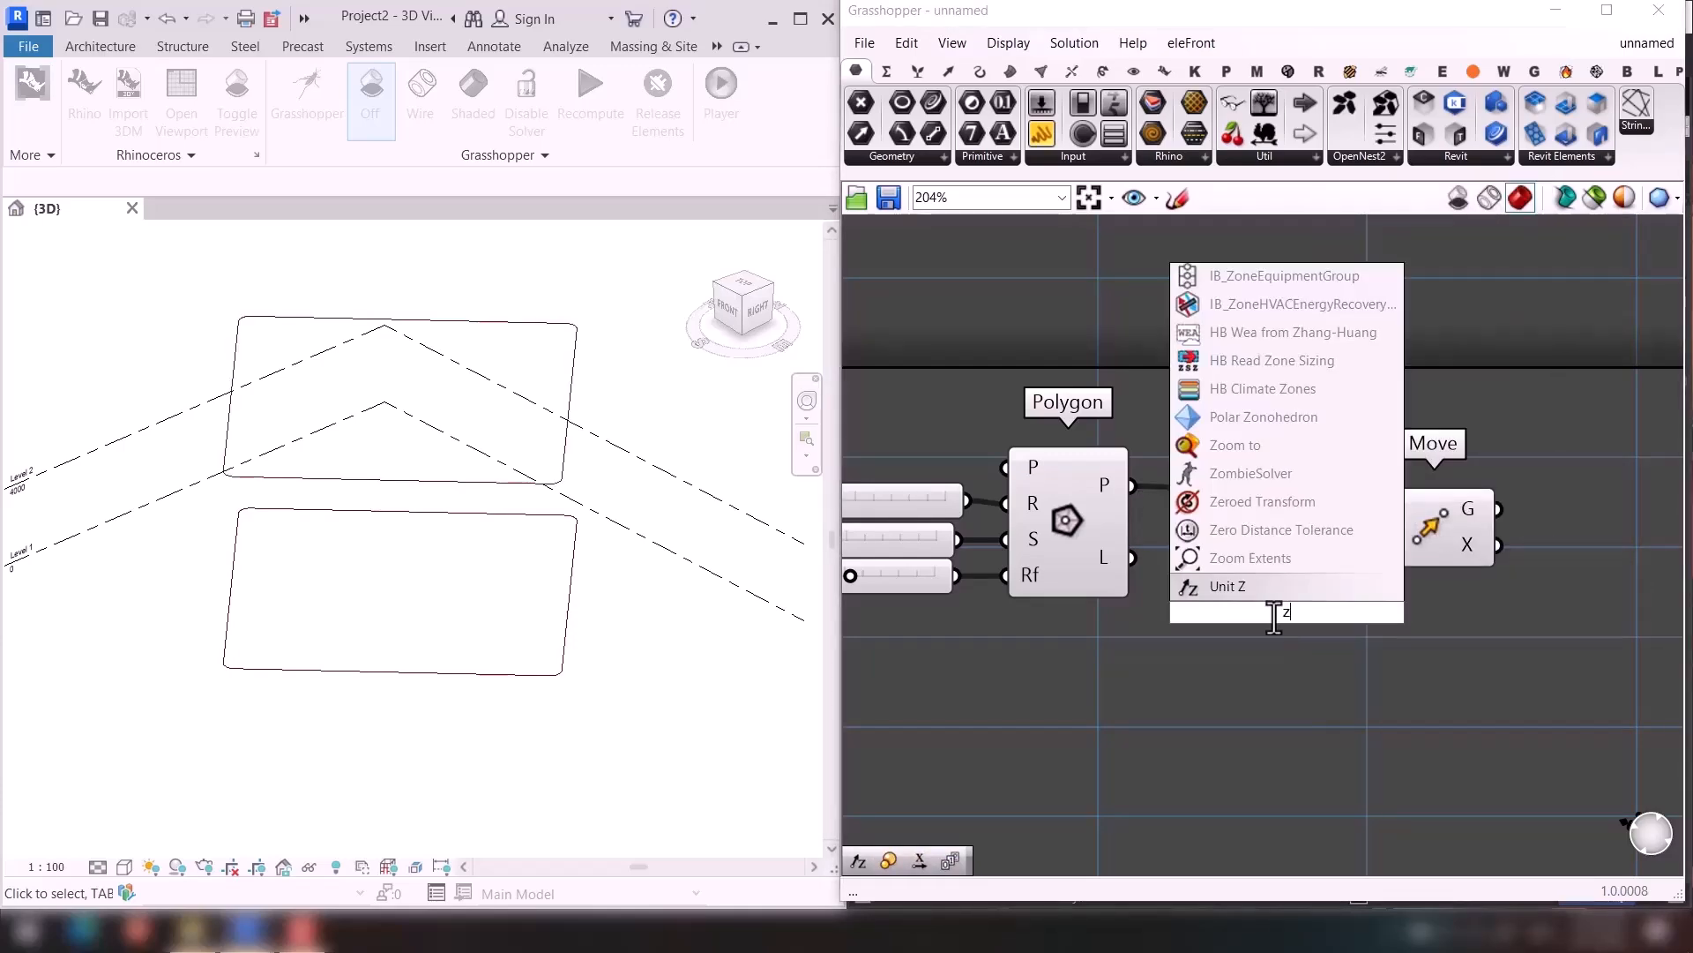
{"action": "key", "text": "Return"}
{"action": "left_click_drag", "start_coordinate": [1344, 611], "coordinate": [1373, 547]}
{"action": "right_click_drag", "start_coordinate": [1255, 662], "coordinate": [1424, 607]}
Set the Revit project's length units to meters with 2 decimal places and the m unit symbol.
{"action": "left_click", "coordinate": [653, 663]}
{"action": "key", "text": "u"}
{"action": "key", "text": "n"}
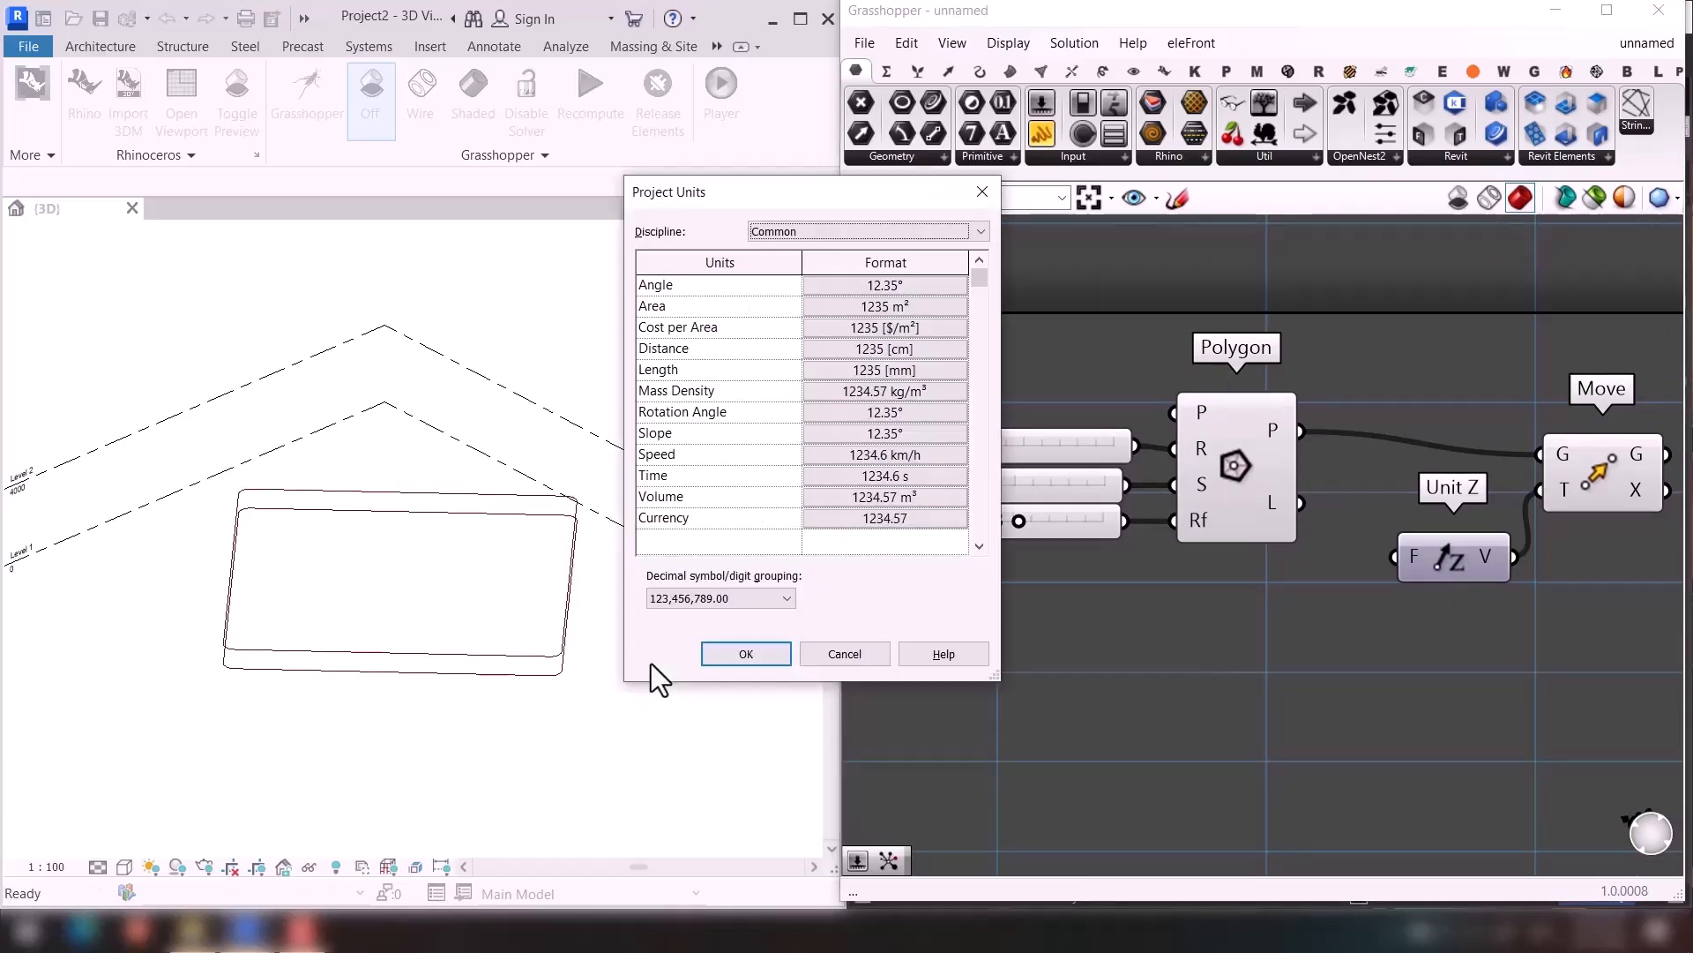
{"action": "left_click", "coordinate": [888, 369]}
{"action": "left_click", "coordinate": [549, 349]}
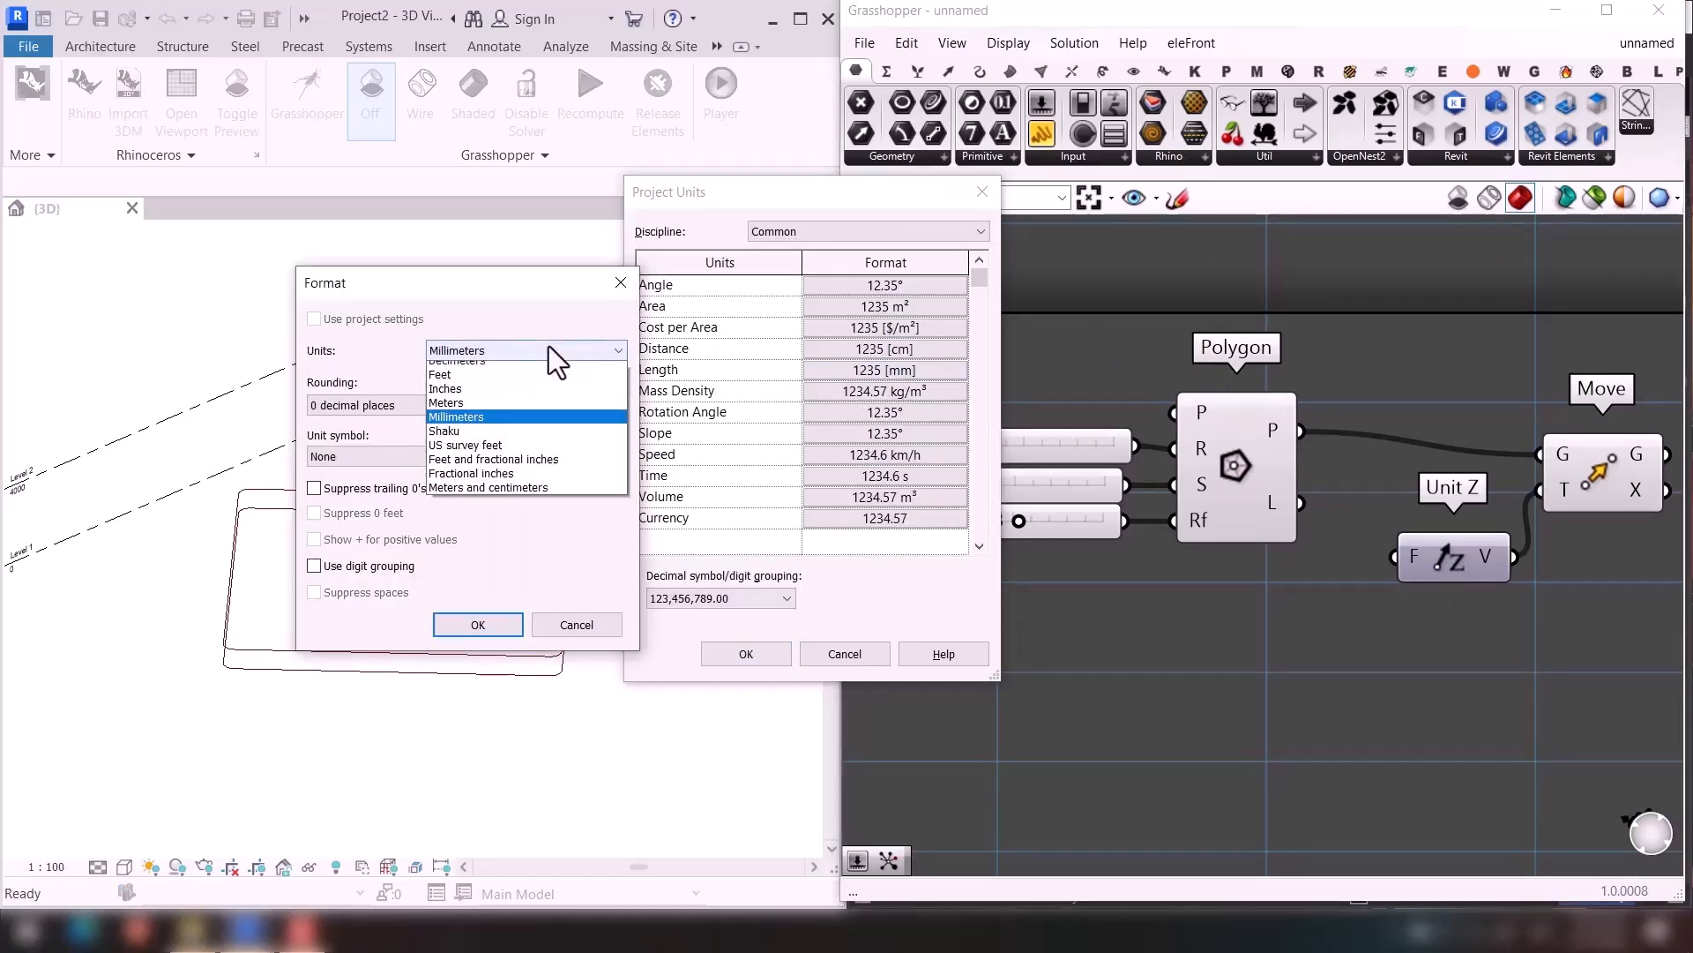
{"action": "left_click", "coordinate": [450, 426]}
{"action": "left_click", "coordinate": [394, 404]}
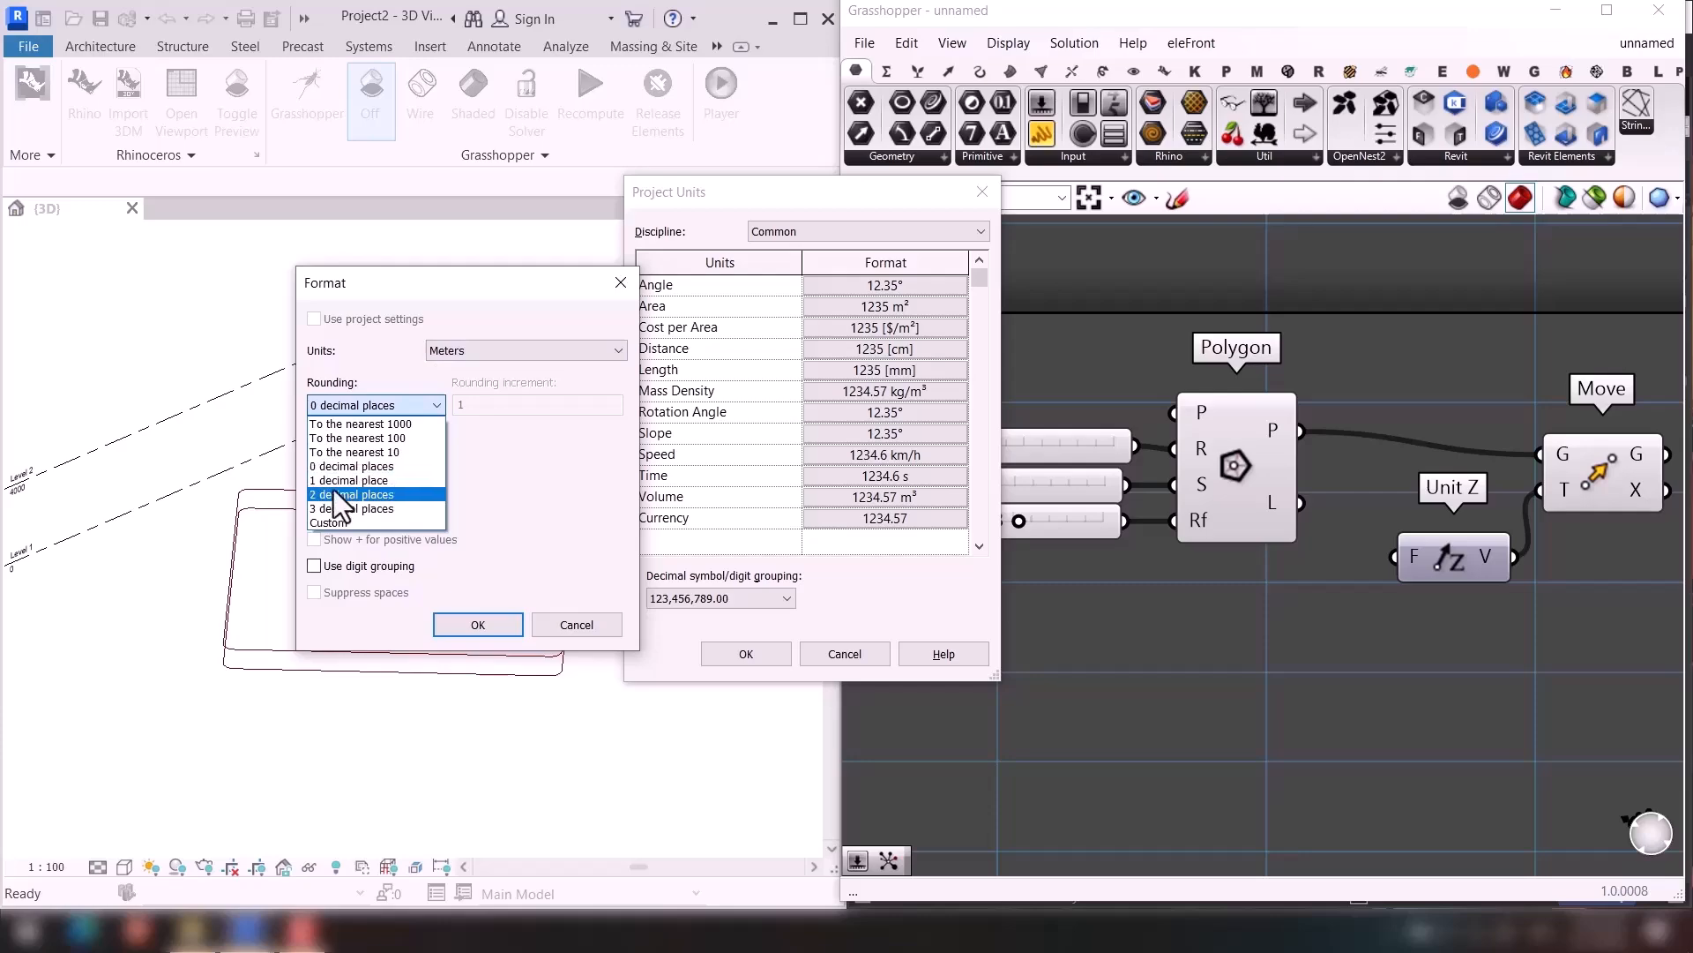
{"action": "left_click", "coordinate": [333, 489]}
{"action": "left_click", "coordinate": [385, 459]}
{"action": "left_click", "coordinate": [378, 511]}
{"action": "left_click", "coordinate": [478, 624]}
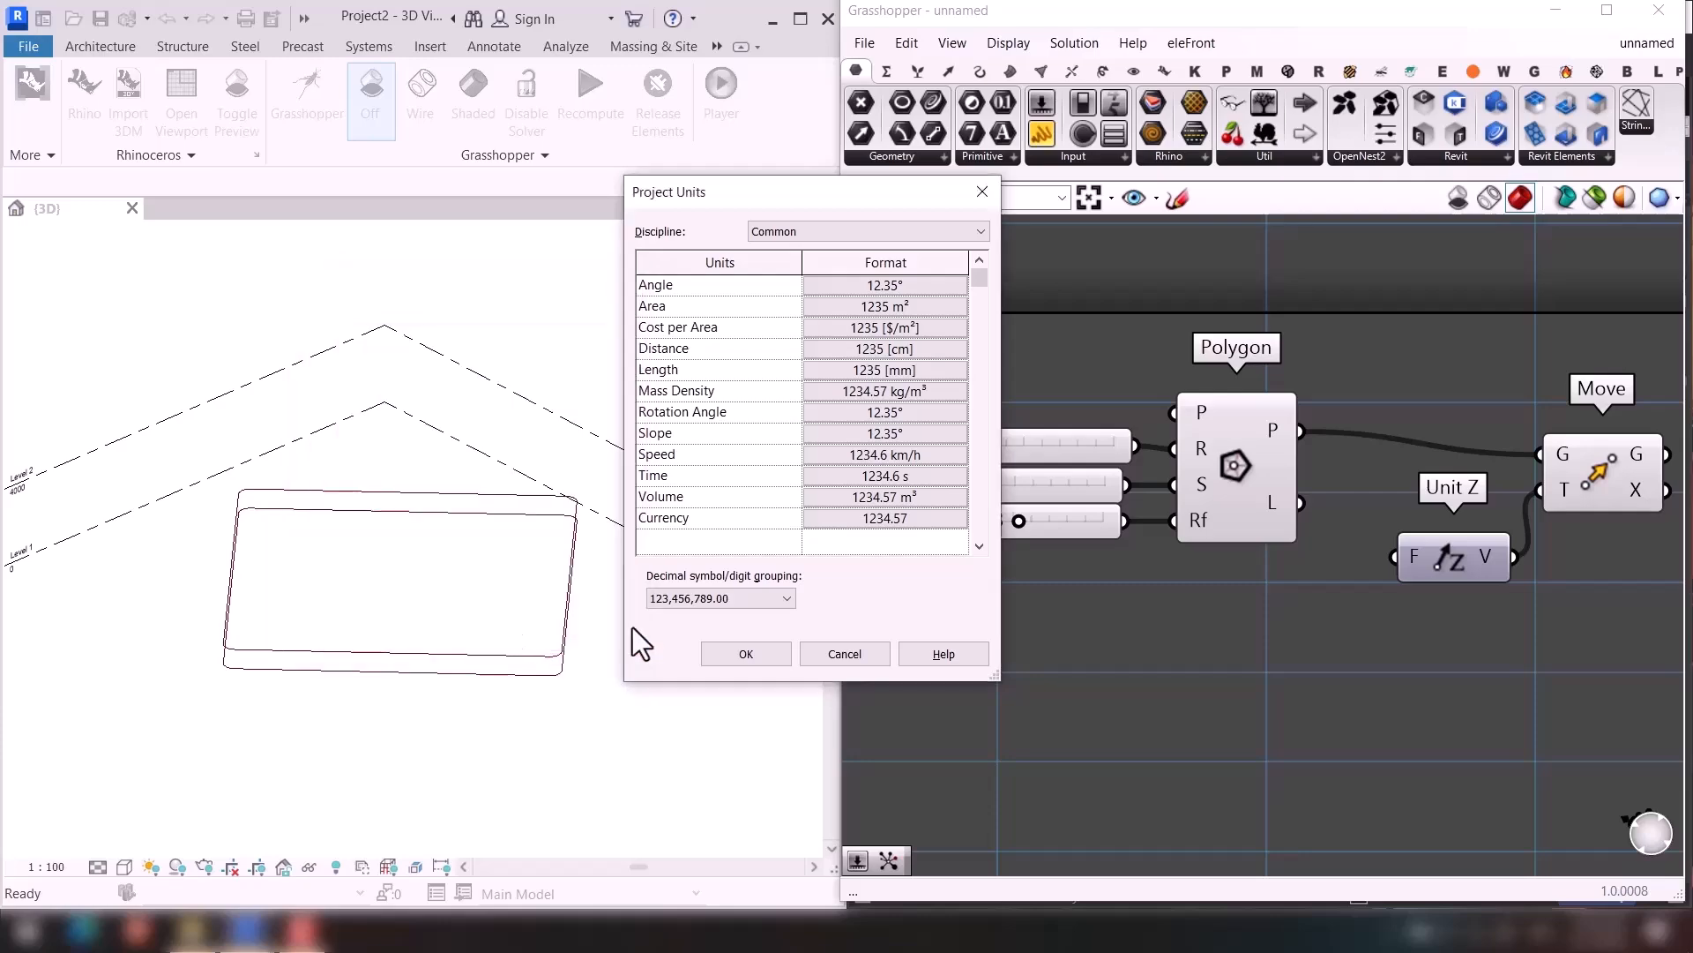
{"action": "left_click", "coordinate": [746, 653]}
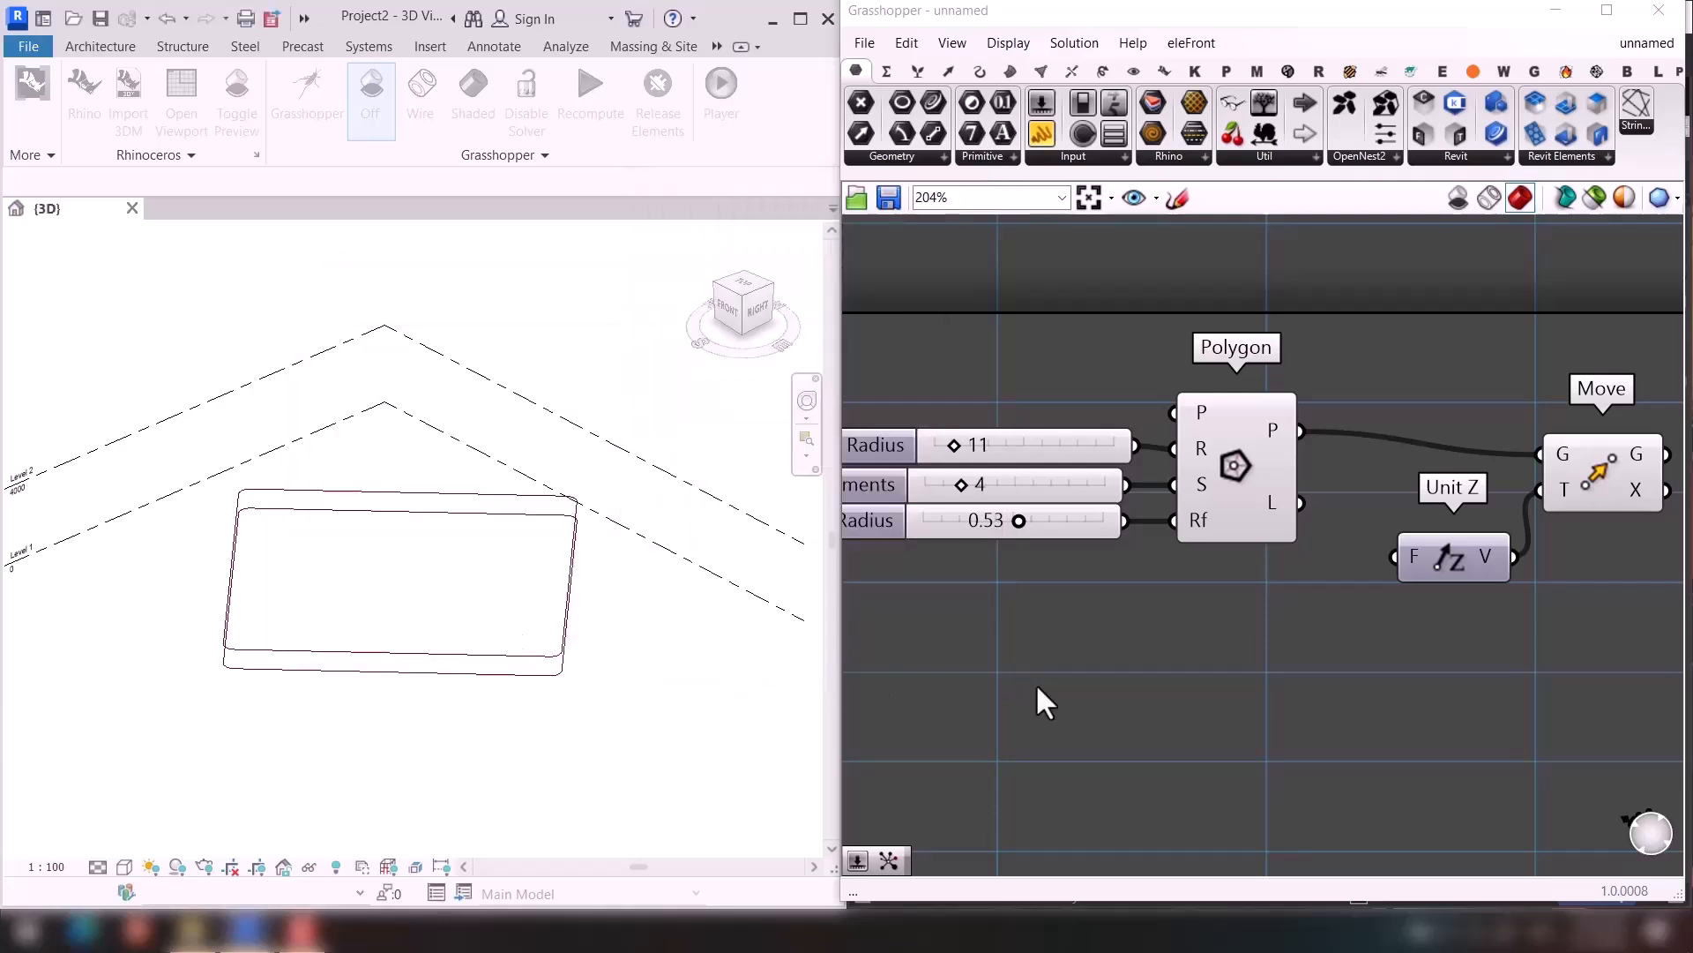
Add a Series component and connect its output to the Unit Z component's Factor input.
{"action": "double_click", "coordinate": [1251, 706]}
{"action": "type", "text": "ser"}
{"action": "key", "text": "Return"}
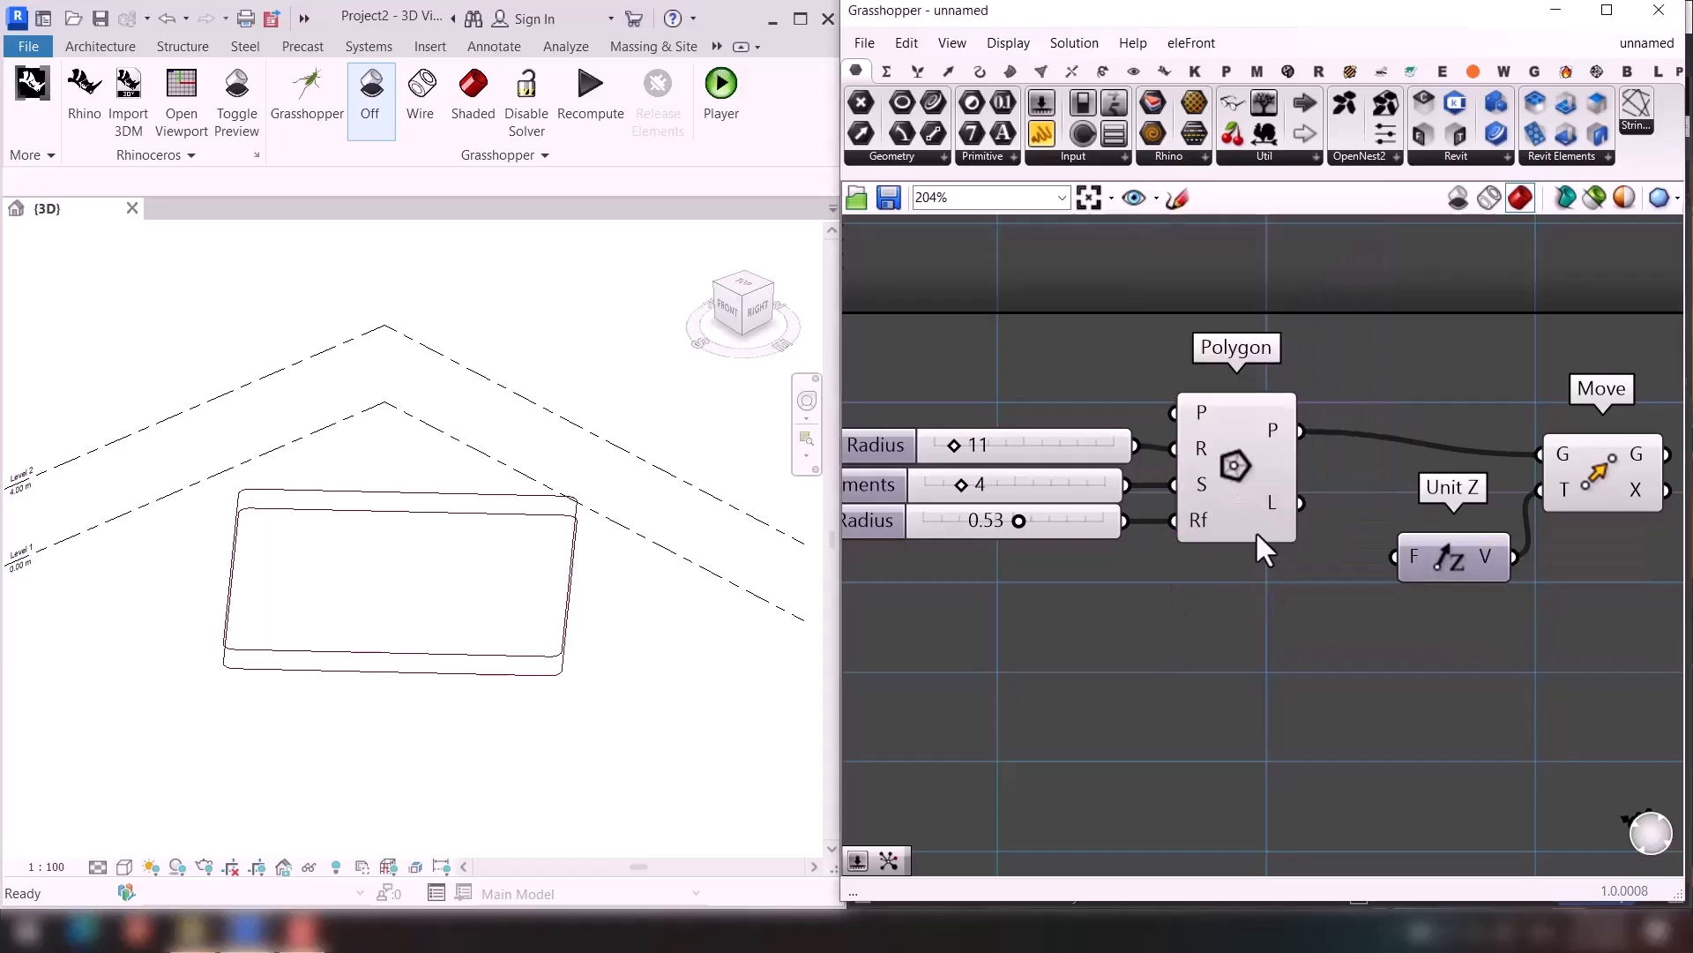
{"action": "left_click_drag", "start_coordinate": [1281, 716], "coordinate": [1395, 556]}
Add a number slider with value 4 and connect it to the Series component's Step input.
{"action": "right_click_drag", "start_coordinate": [1039, 723], "coordinate": [1139, 674]}
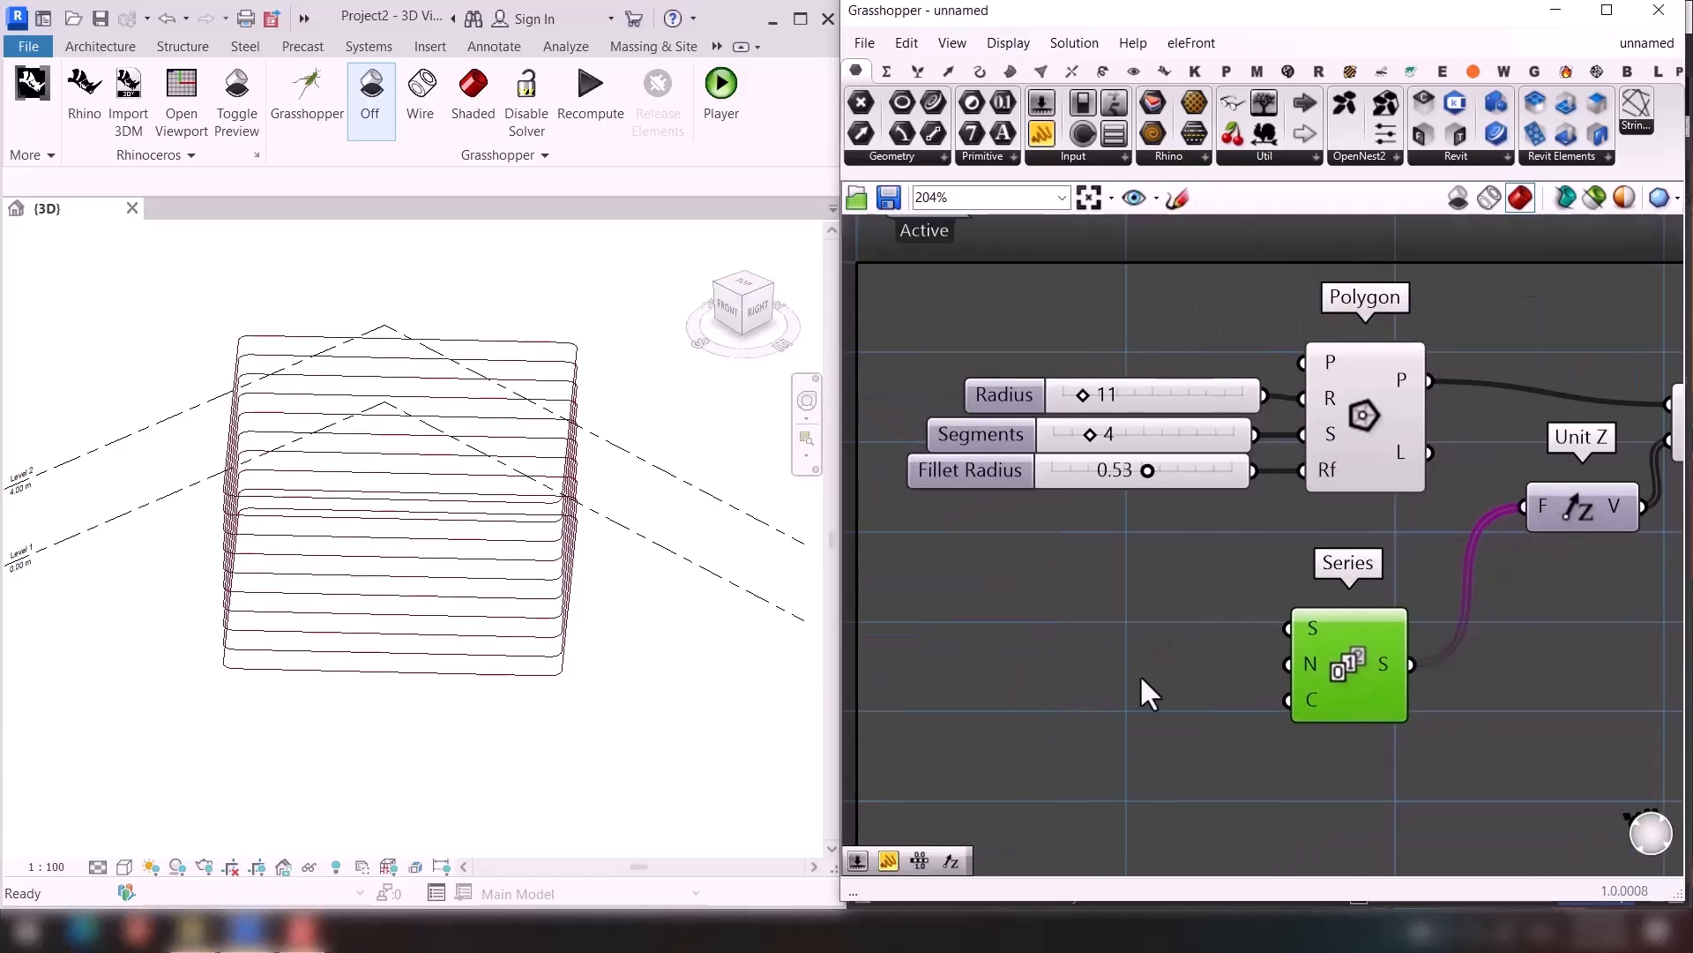
{"action": "double_click", "coordinate": [1135, 673]}
{"action": "type", "text": "4"}
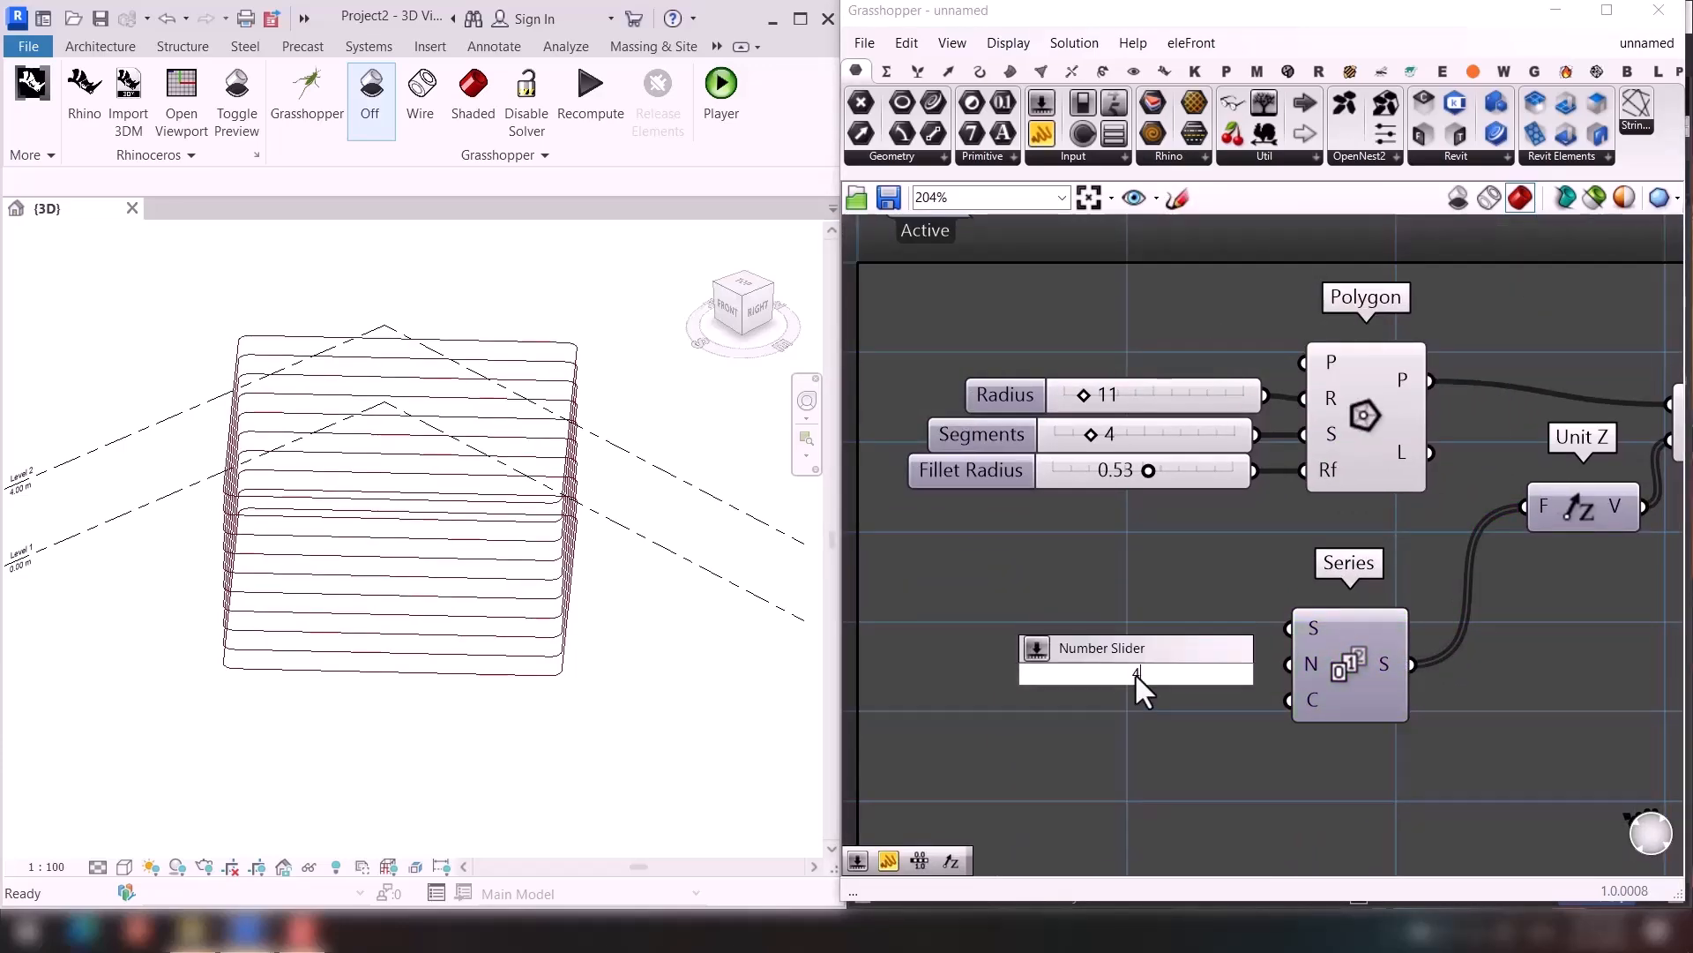
{"action": "key", "text": "Return"}
{"action": "mouse_move", "coordinate": [1248, 670]}
{"action": "left_mouse_down"}
{"action": "mouse_move", "coordinate": [1207, 664]}
{"action": "mouse_move", "coordinate": [1264, 674]}
{"action": "left_mouse_up"}
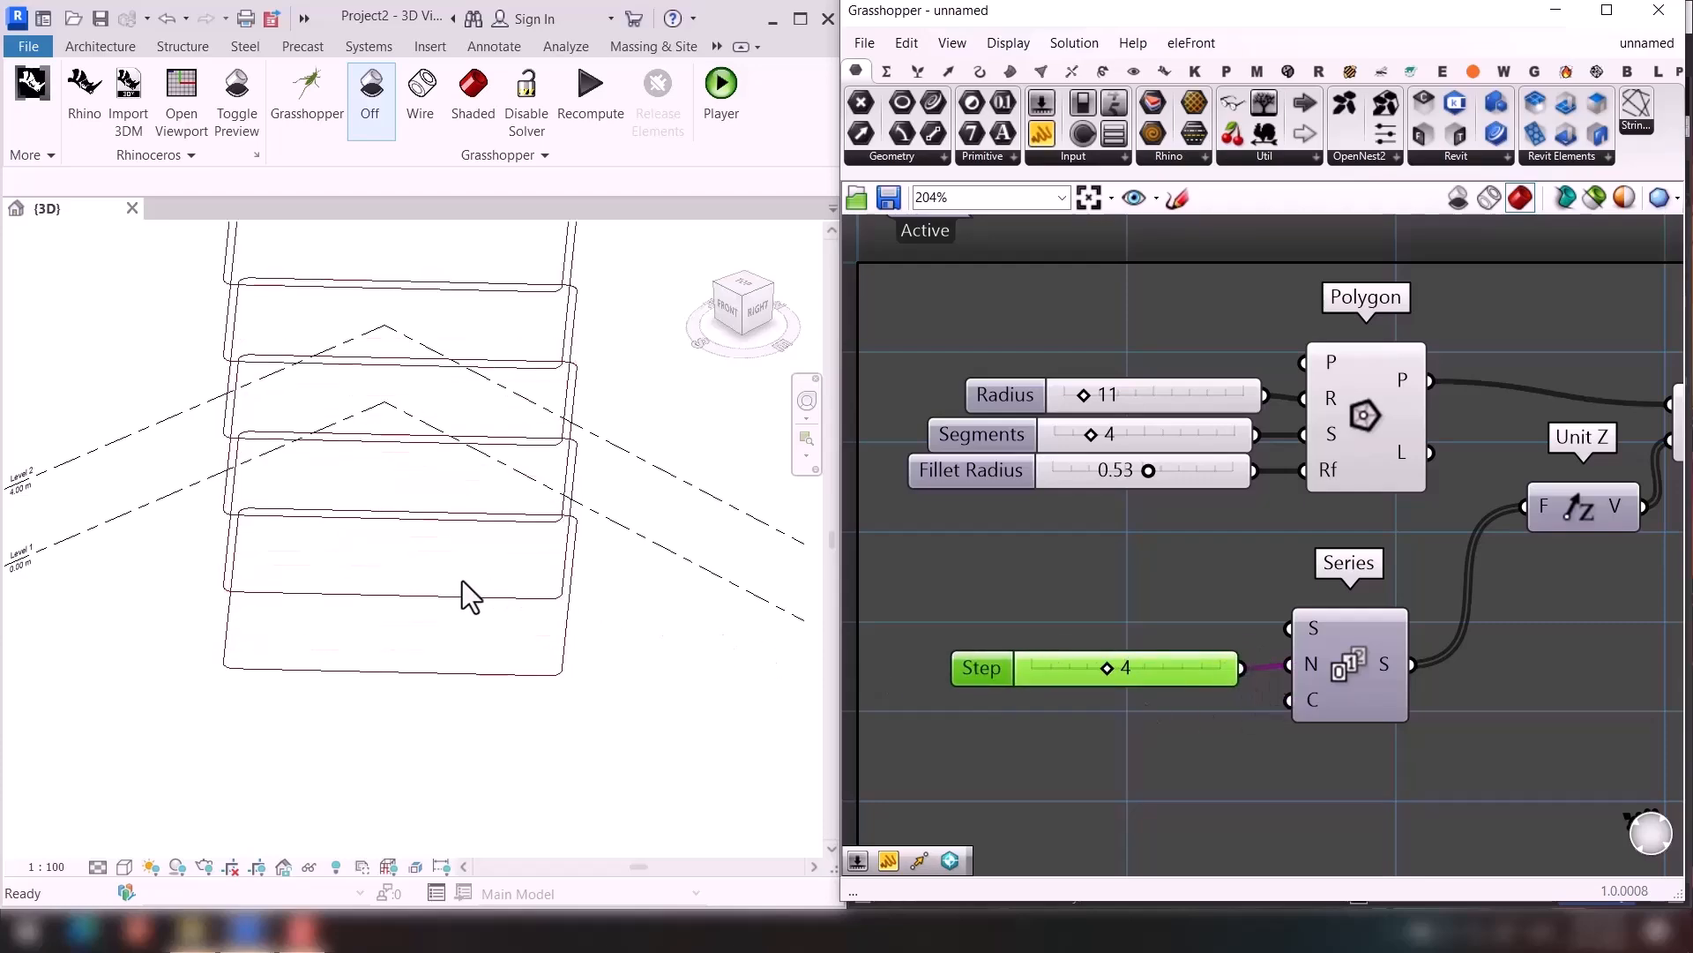
{"action": "scroll", "coordinate": [473, 593], "scroll_direction": "down", "scroll_amount": 4}
{"action": "middle_click_drag", "start_coordinate": [451, 602], "coordinate": [485, 738]}
Add a number slider with value 16 and connect it to the Series component's Count input.
{"action": "left_click", "coordinate": [1123, 739]}
{"action": "double_click", "coordinate": [1124, 739]}
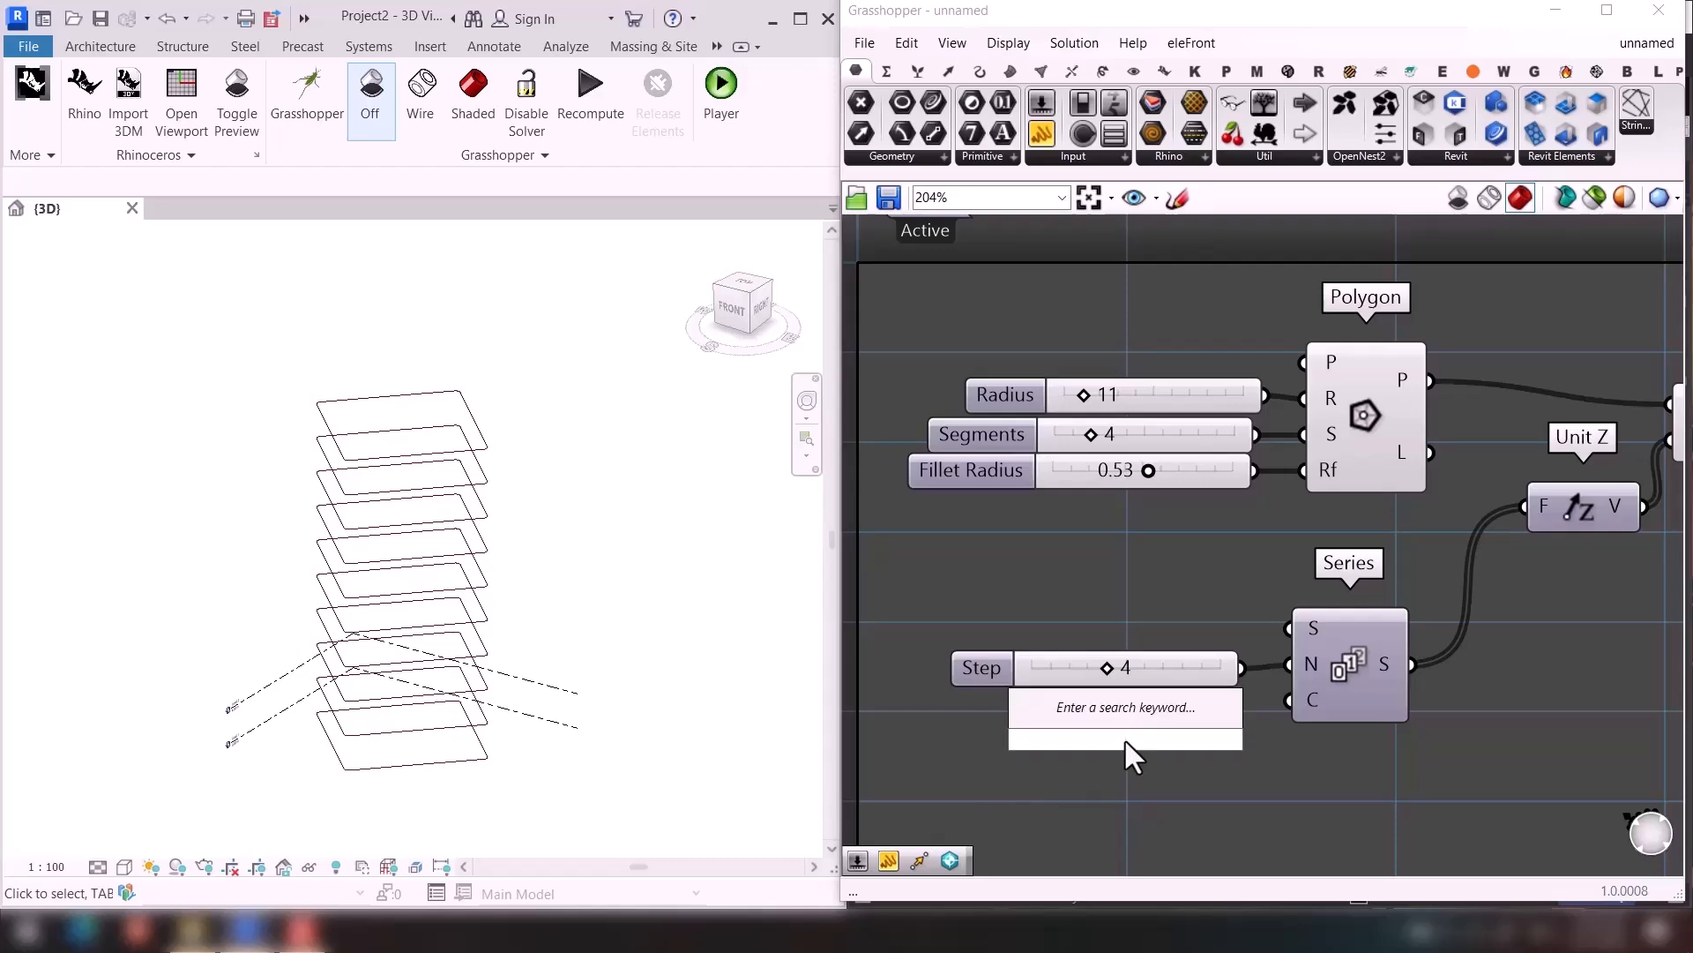
{"action": "type", "text": "16"}
{"action": "key", "text": "Return"}
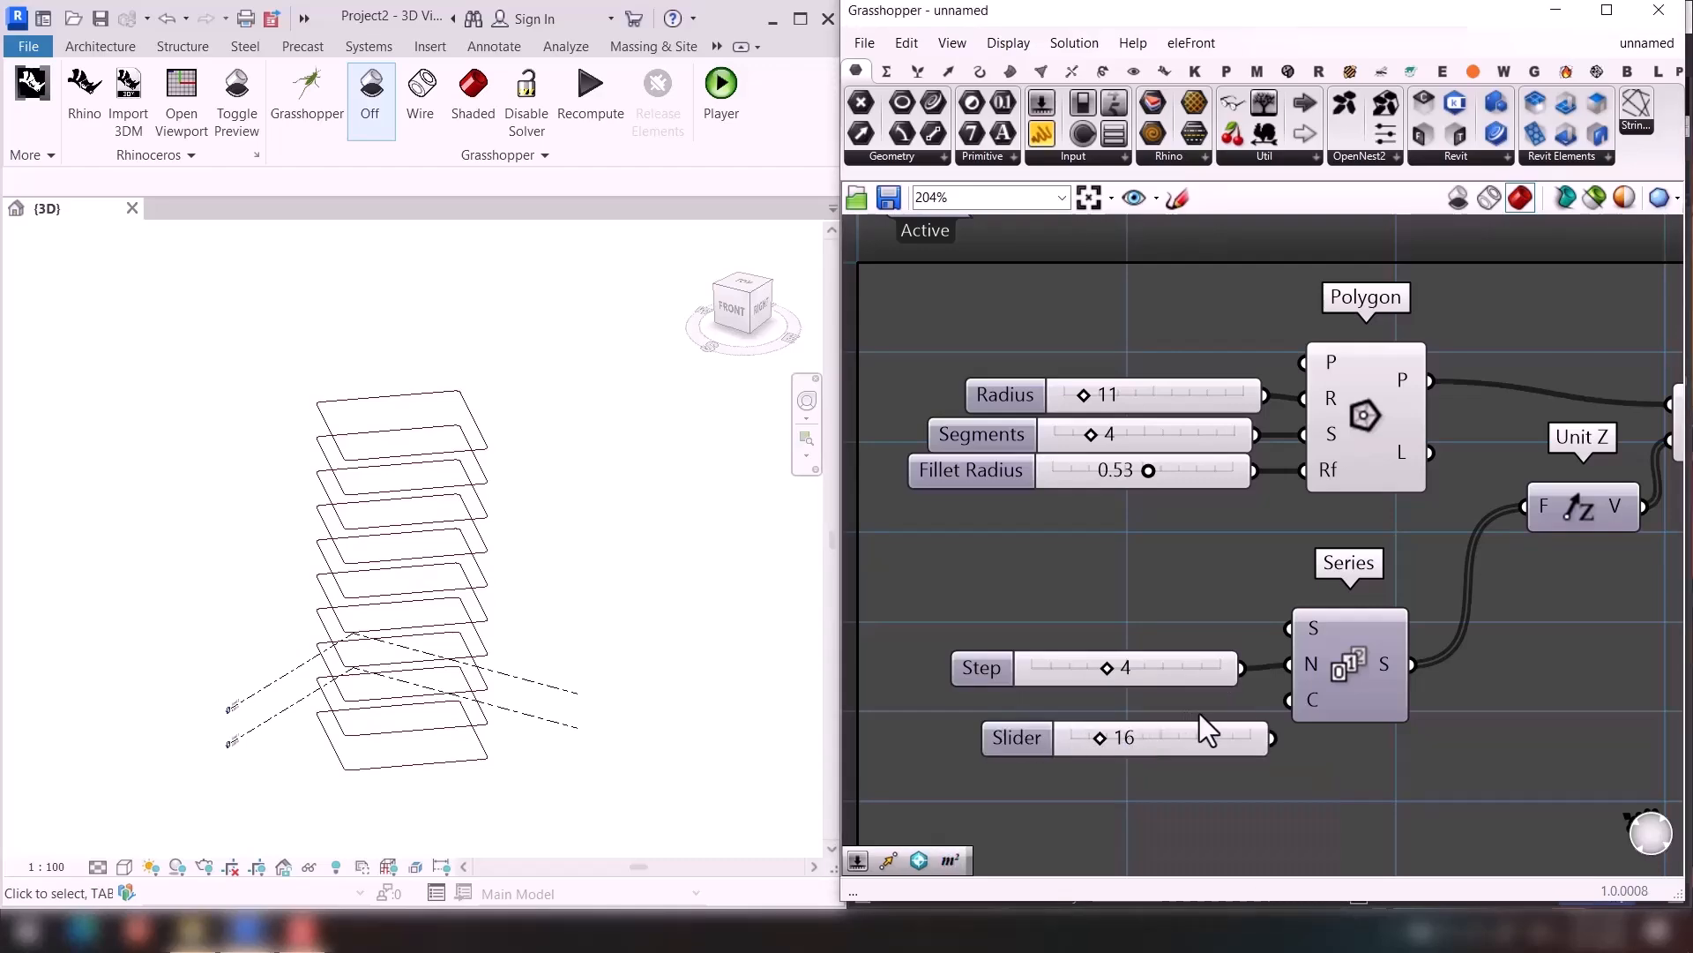
{"action": "left_click_drag", "start_coordinate": [1199, 726], "coordinate": [1289, 700]}
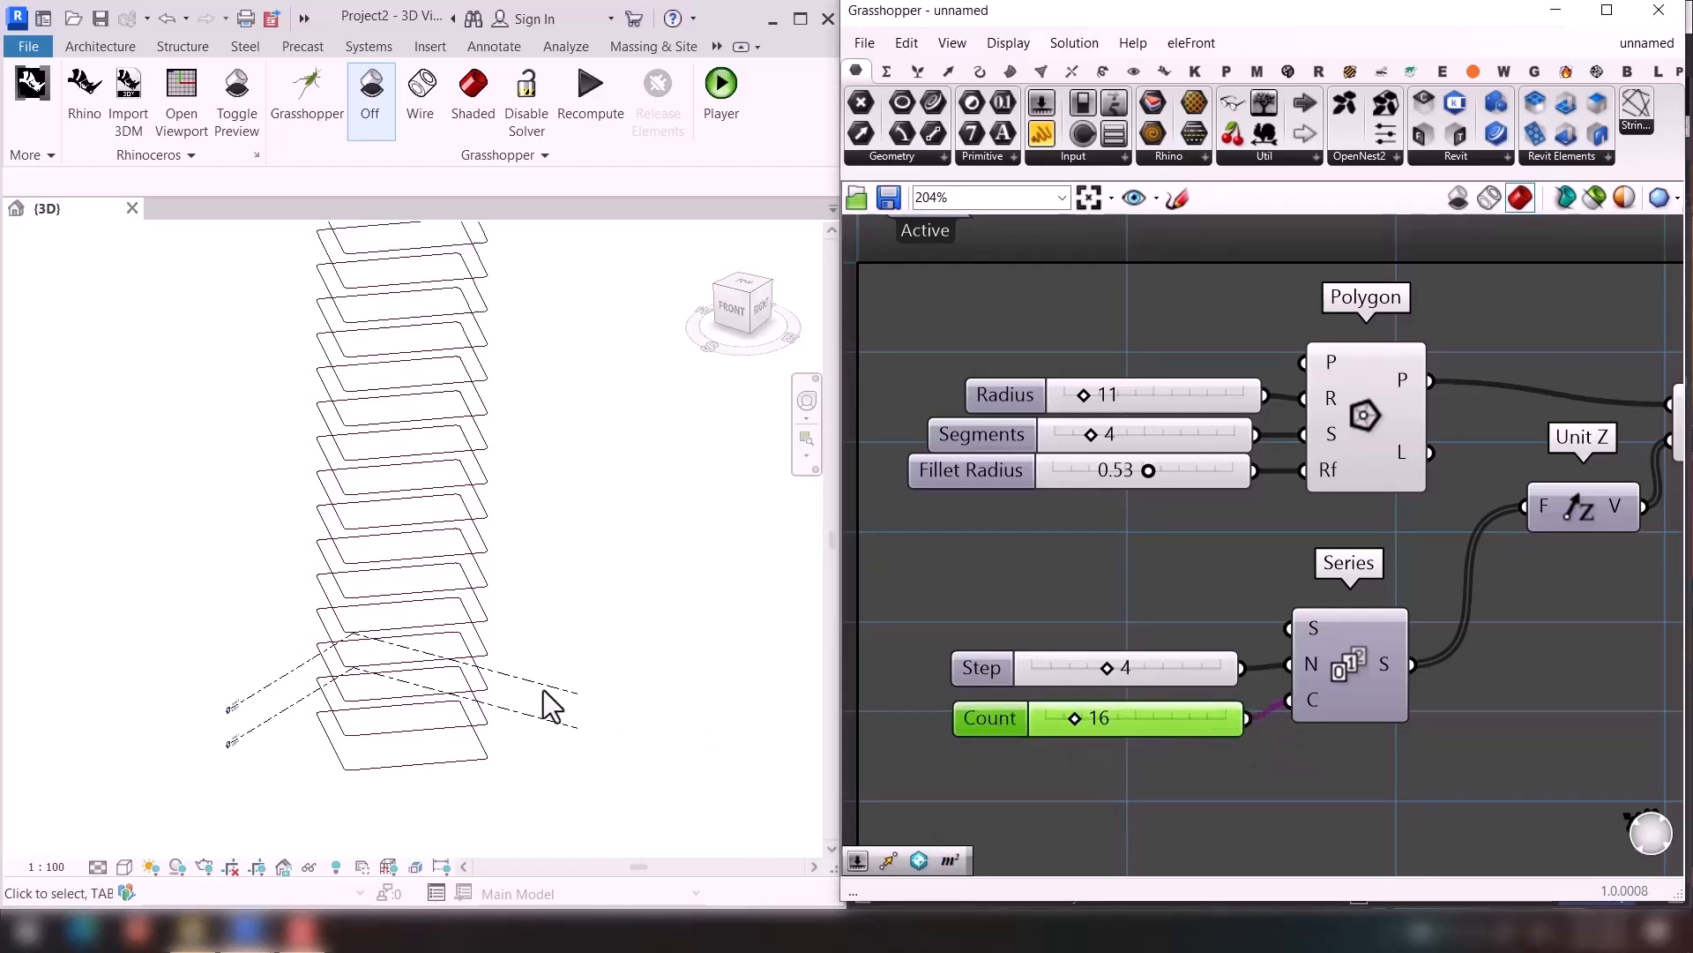
{"action": "scroll", "coordinate": [465, 530], "scroll_direction": "down", "scroll_amount": 3}
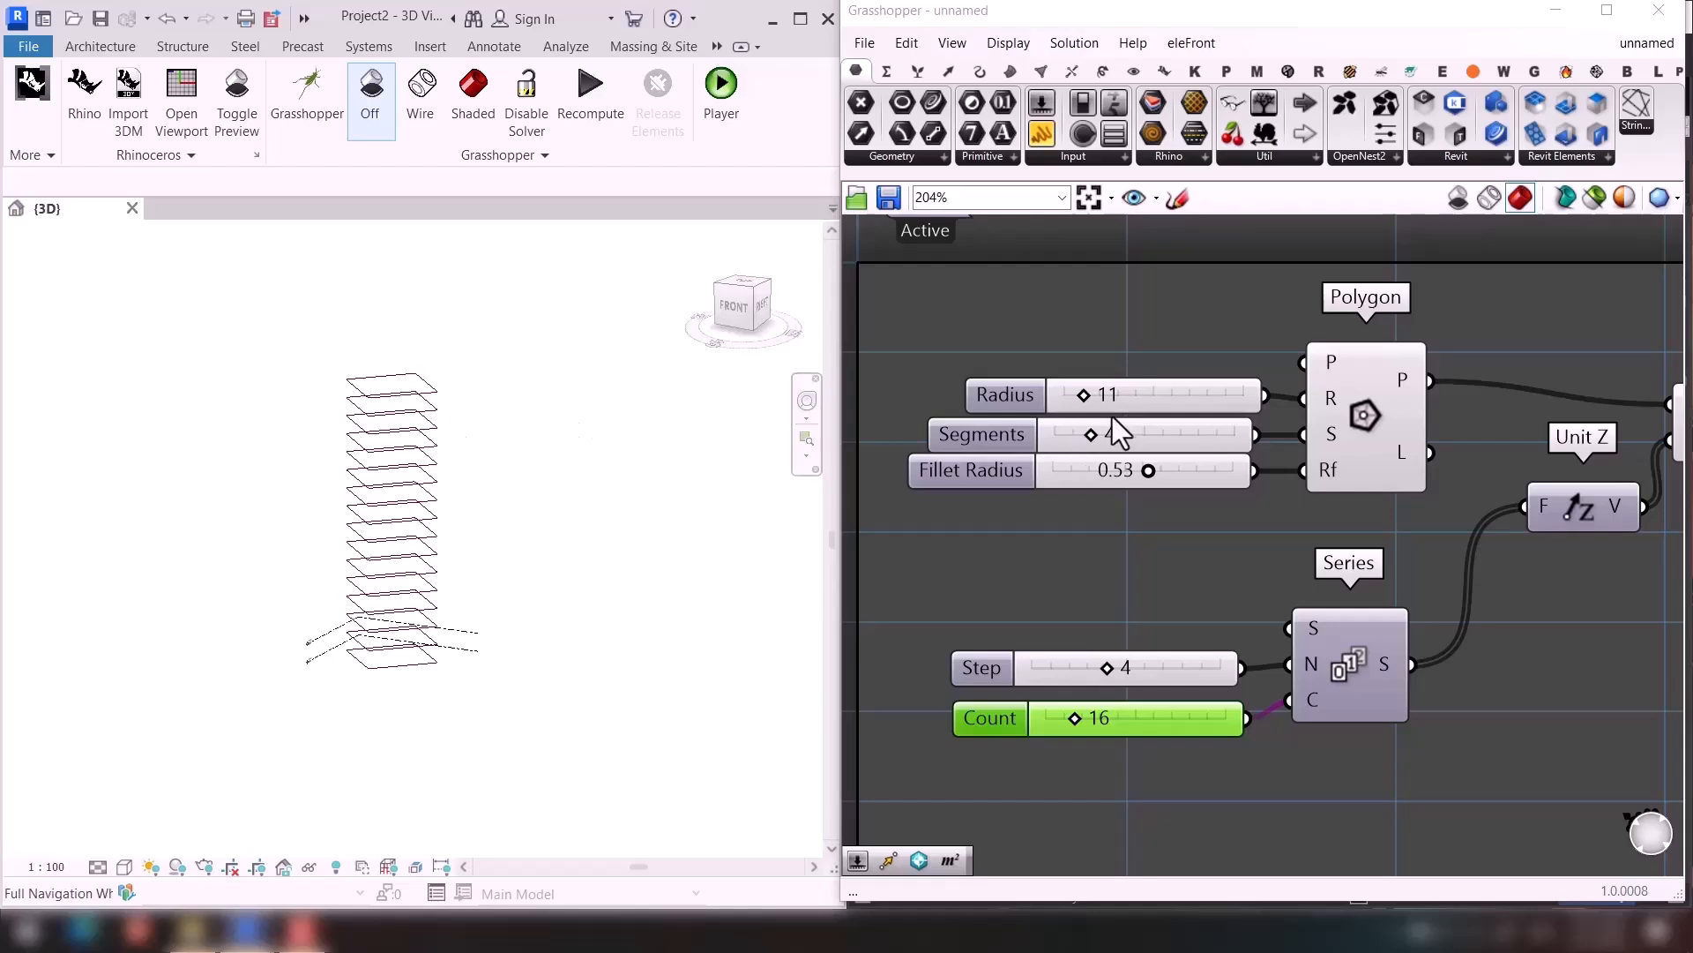
Set the polygon's Radius slider to 22 and the Series Count slider to 23.
{"action": "left_click", "coordinate": [1088, 398]}
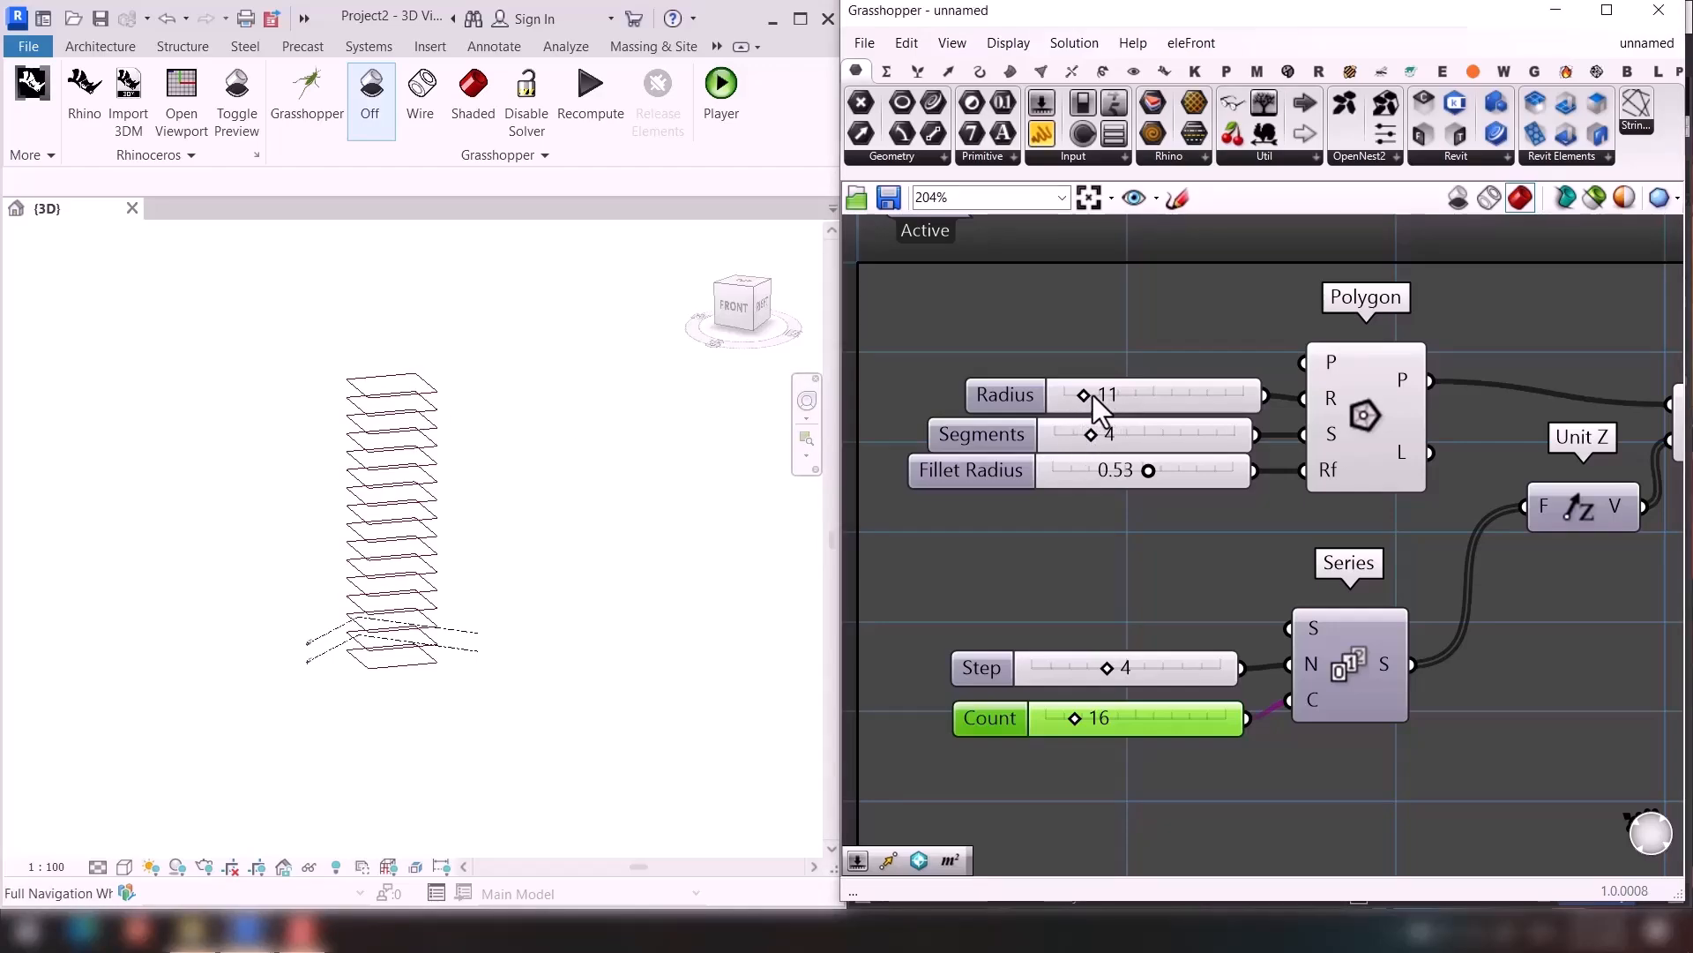
{"action": "left_click_drag", "start_coordinate": [1085, 395], "coordinate": [1103, 394]}
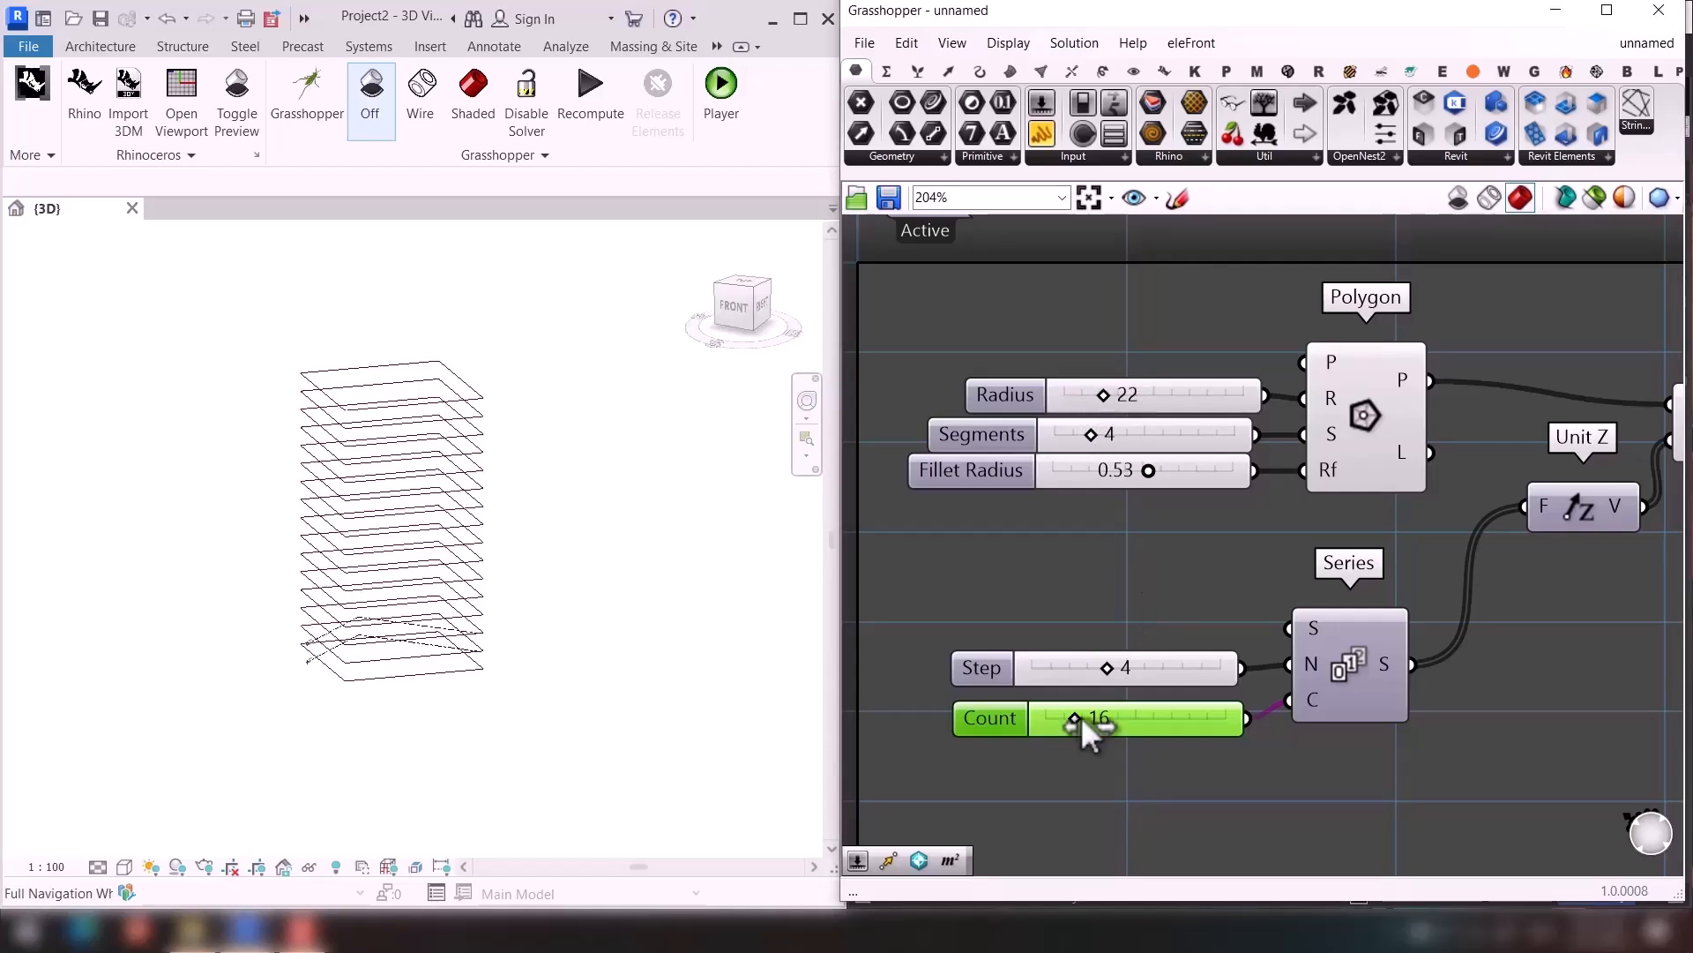
{"action": "left_click_drag", "start_coordinate": [1081, 716], "coordinate": [1088, 712]}
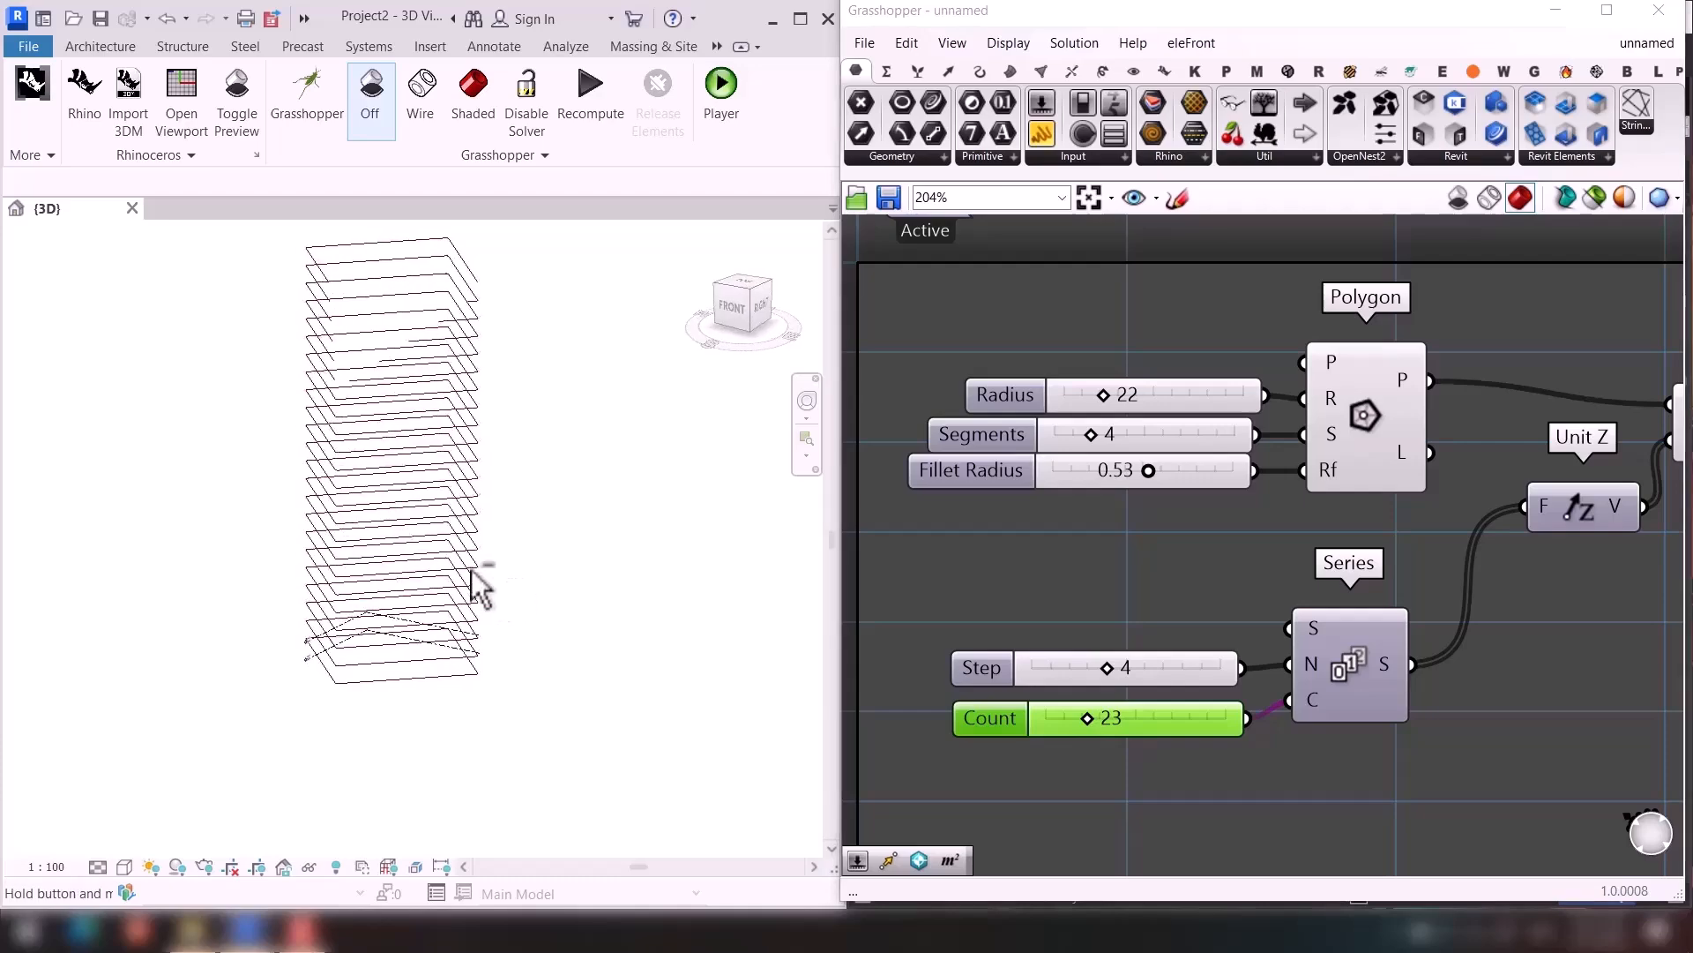
{"action": "middle_click_drag", "start_coordinate": [473, 585], "coordinate": [453, 680]}
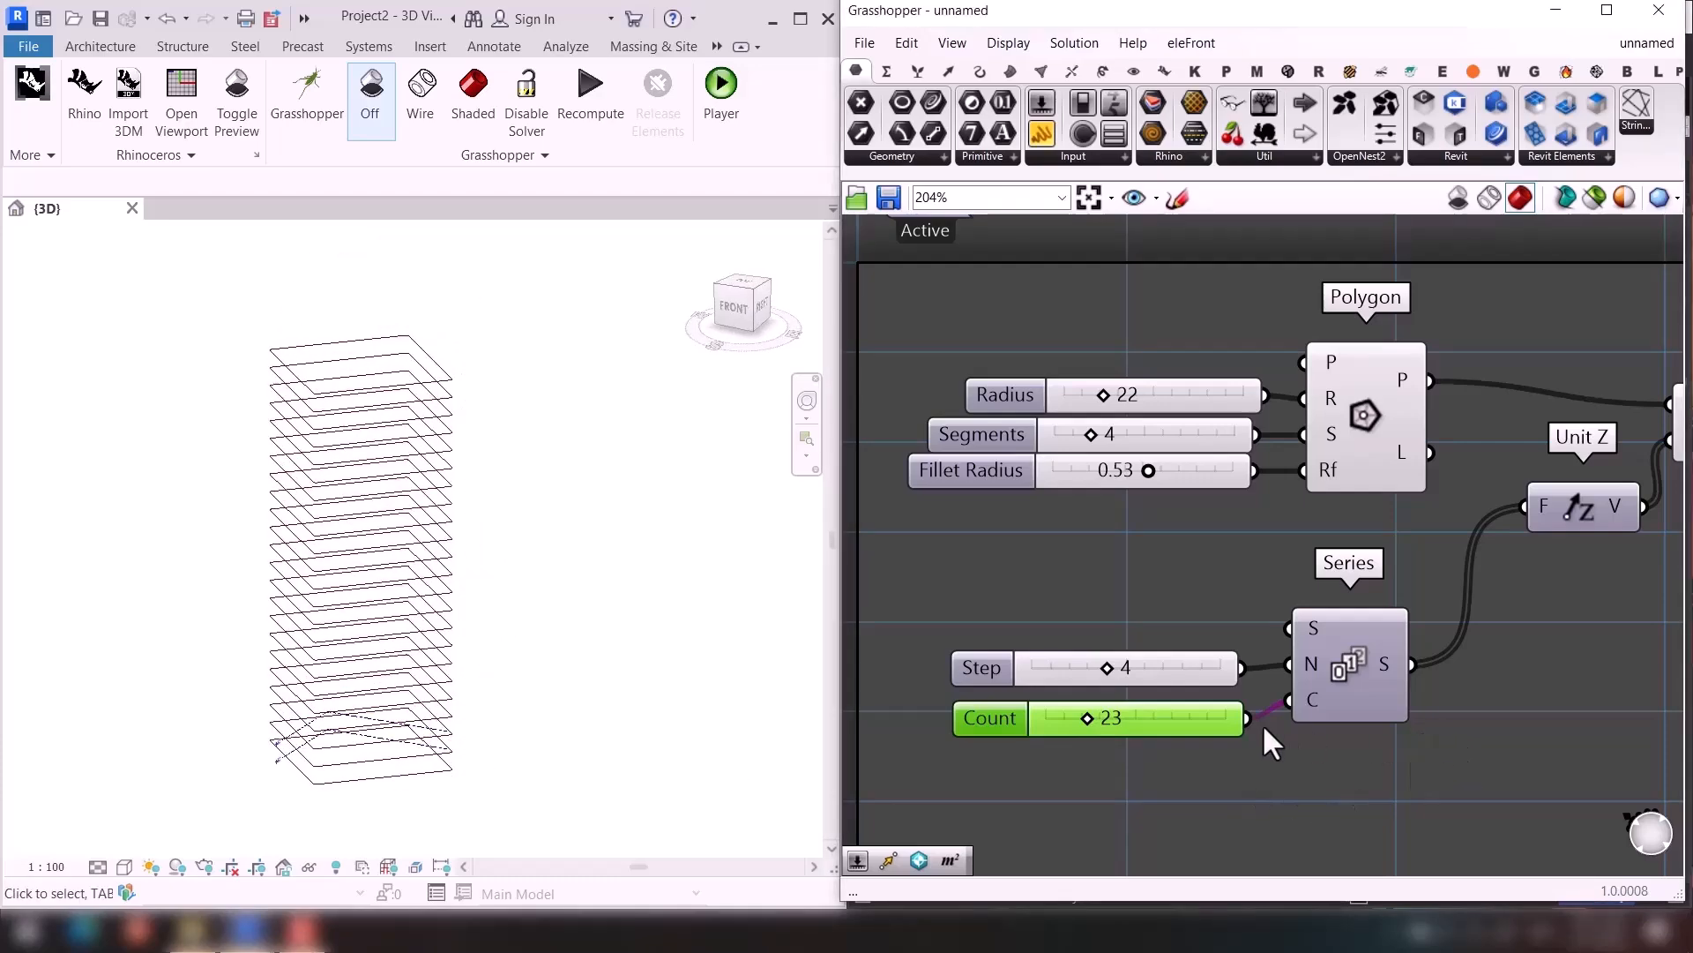
Add an Area component beside Move and connect the moved geometry output to its Geometry input.
{"action": "scroll", "coordinate": [1486, 358], "scroll_direction": "down", "scroll_amount": 2}
{"action": "left_click", "coordinate": [1593, 593]}
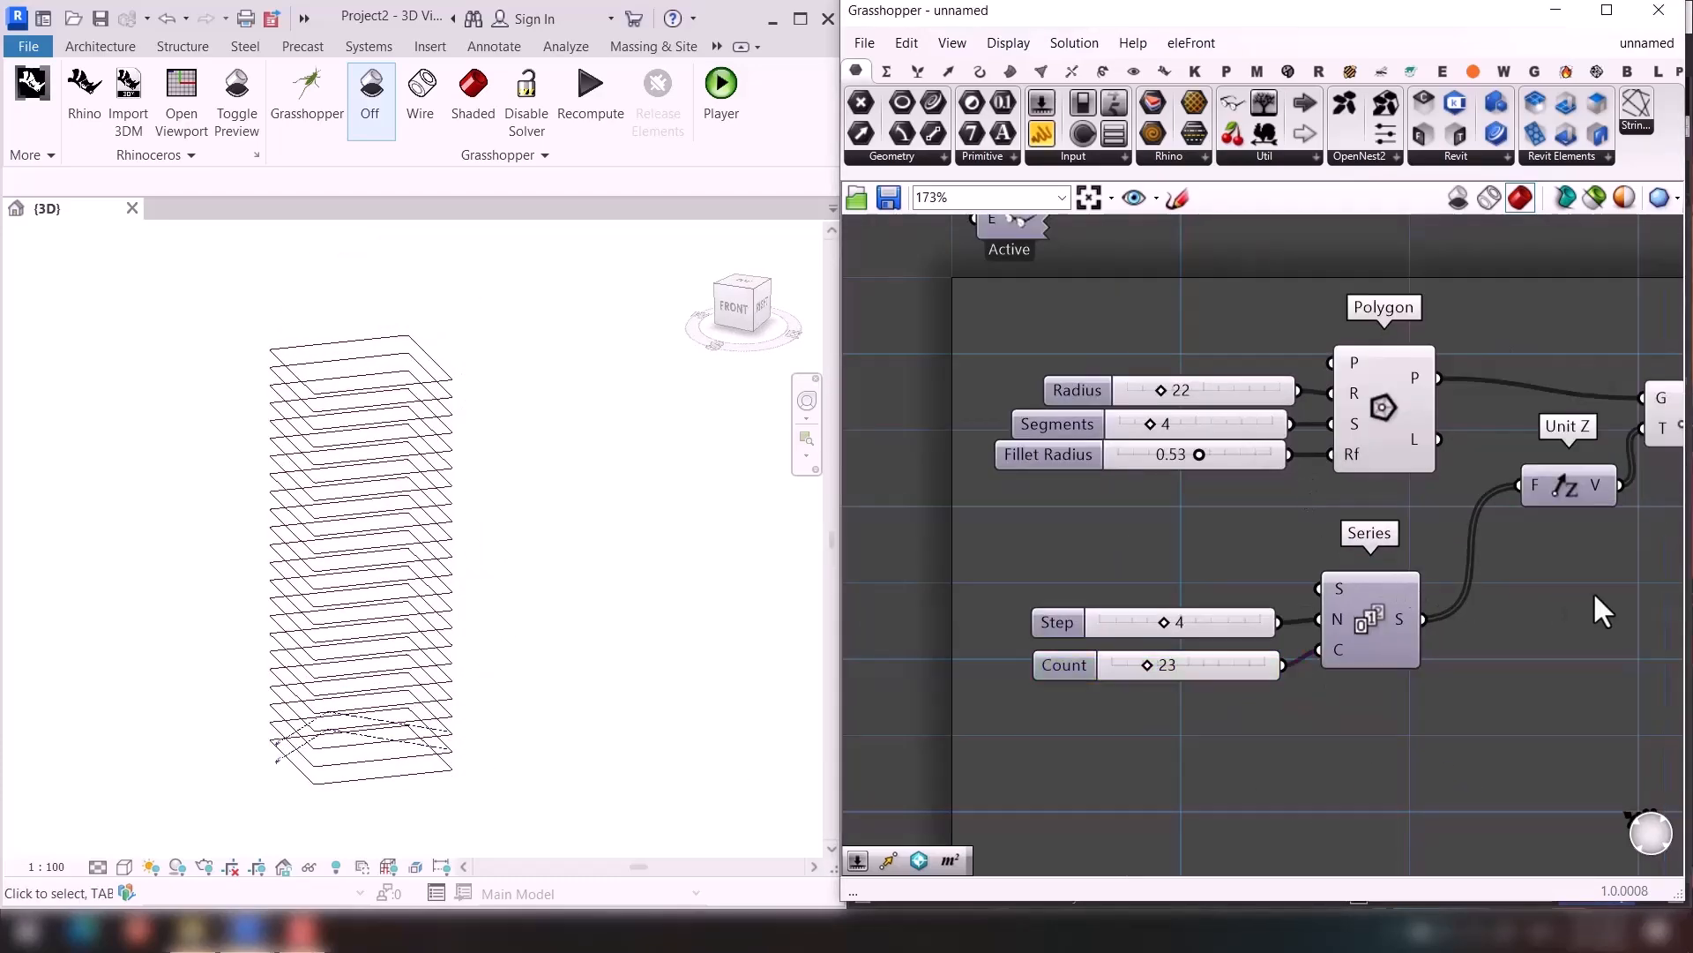
{"action": "right_click_drag", "start_coordinate": [1593, 593], "coordinate": [1176, 701]}
{"action": "scroll", "coordinate": [1308, 469], "scroll_direction": "up", "scroll_amount": 6}
{"action": "left_click_drag", "start_coordinate": [1261, 536], "coordinate": [1273, 499]}
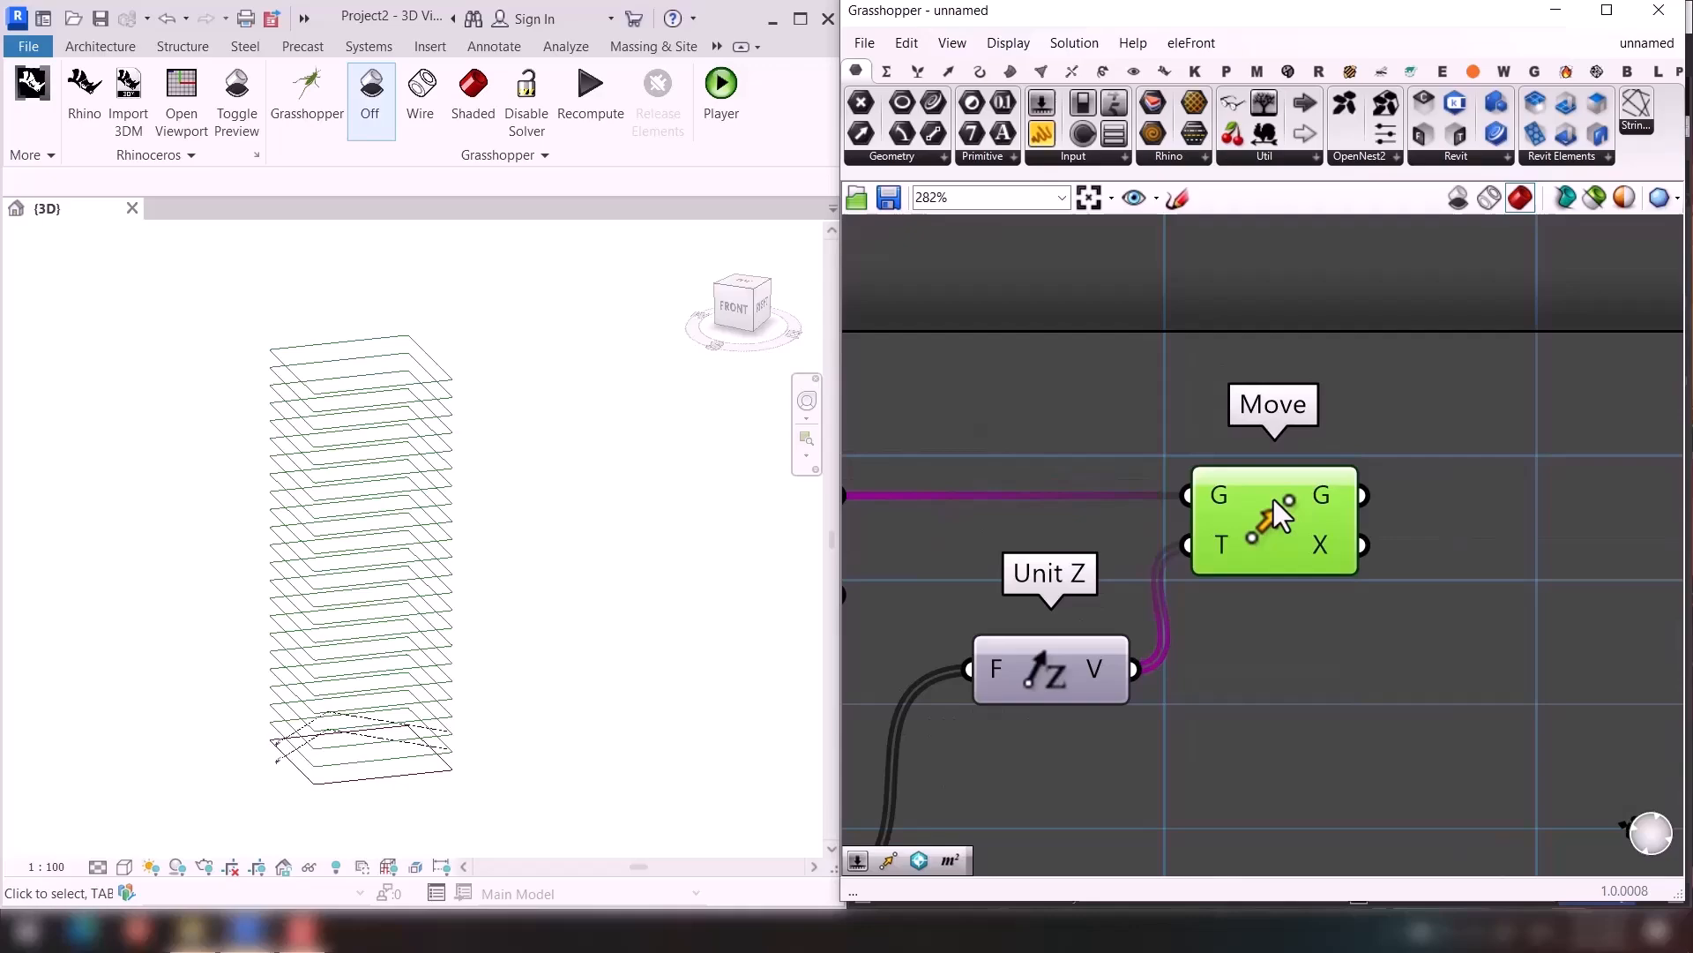
{"action": "double_click", "coordinate": [1422, 602]}
{"action": "type", "text": "area"}
{"action": "left_click", "coordinate": [1395, 554]}
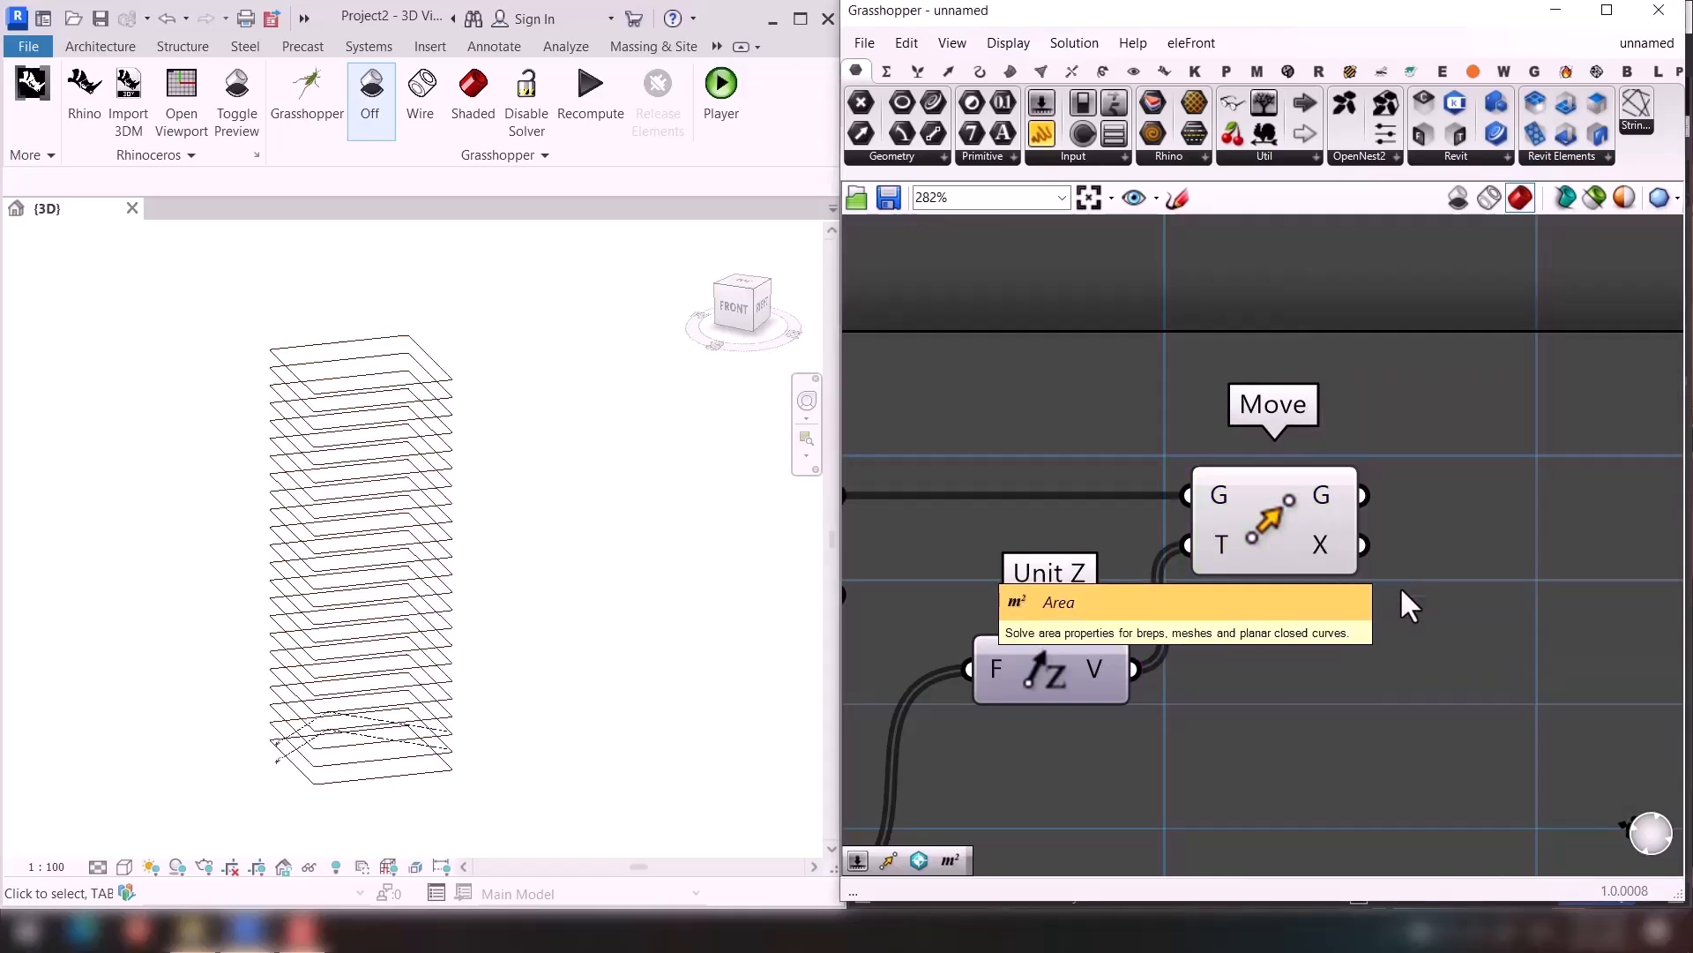
{"action": "left_click_drag", "start_coordinate": [1415, 489], "coordinate": [1438, 501]}
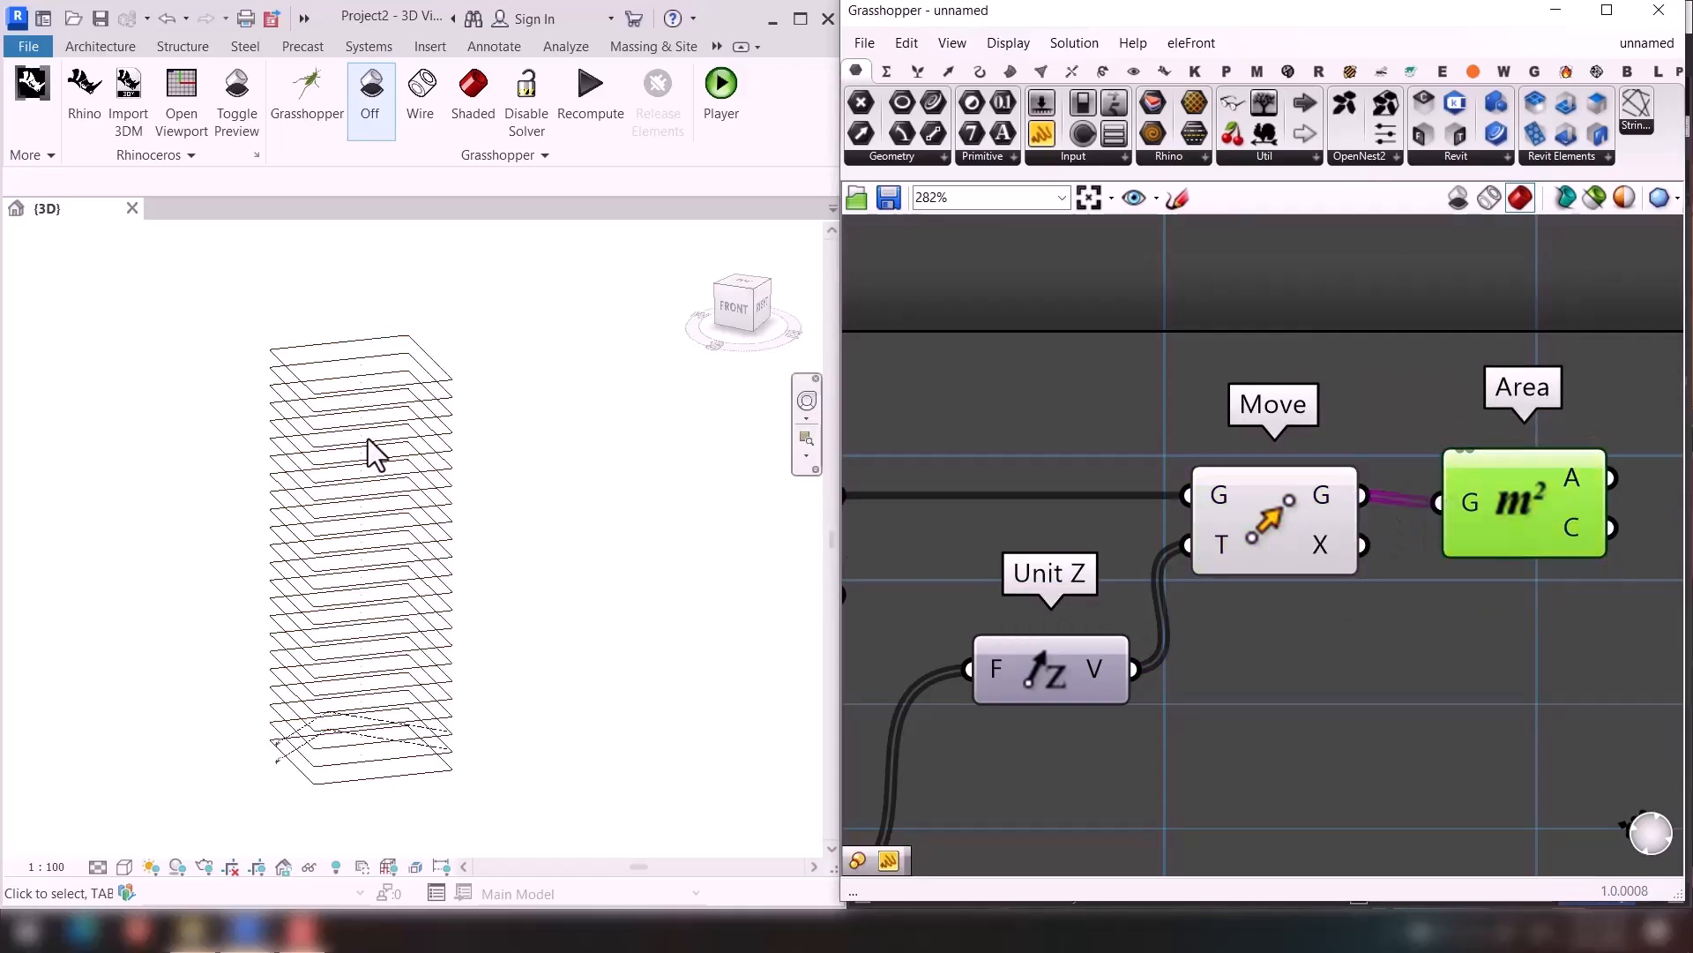
{"action": "right_click_drag", "start_coordinate": [1459, 676], "coordinate": [1098, 662]}
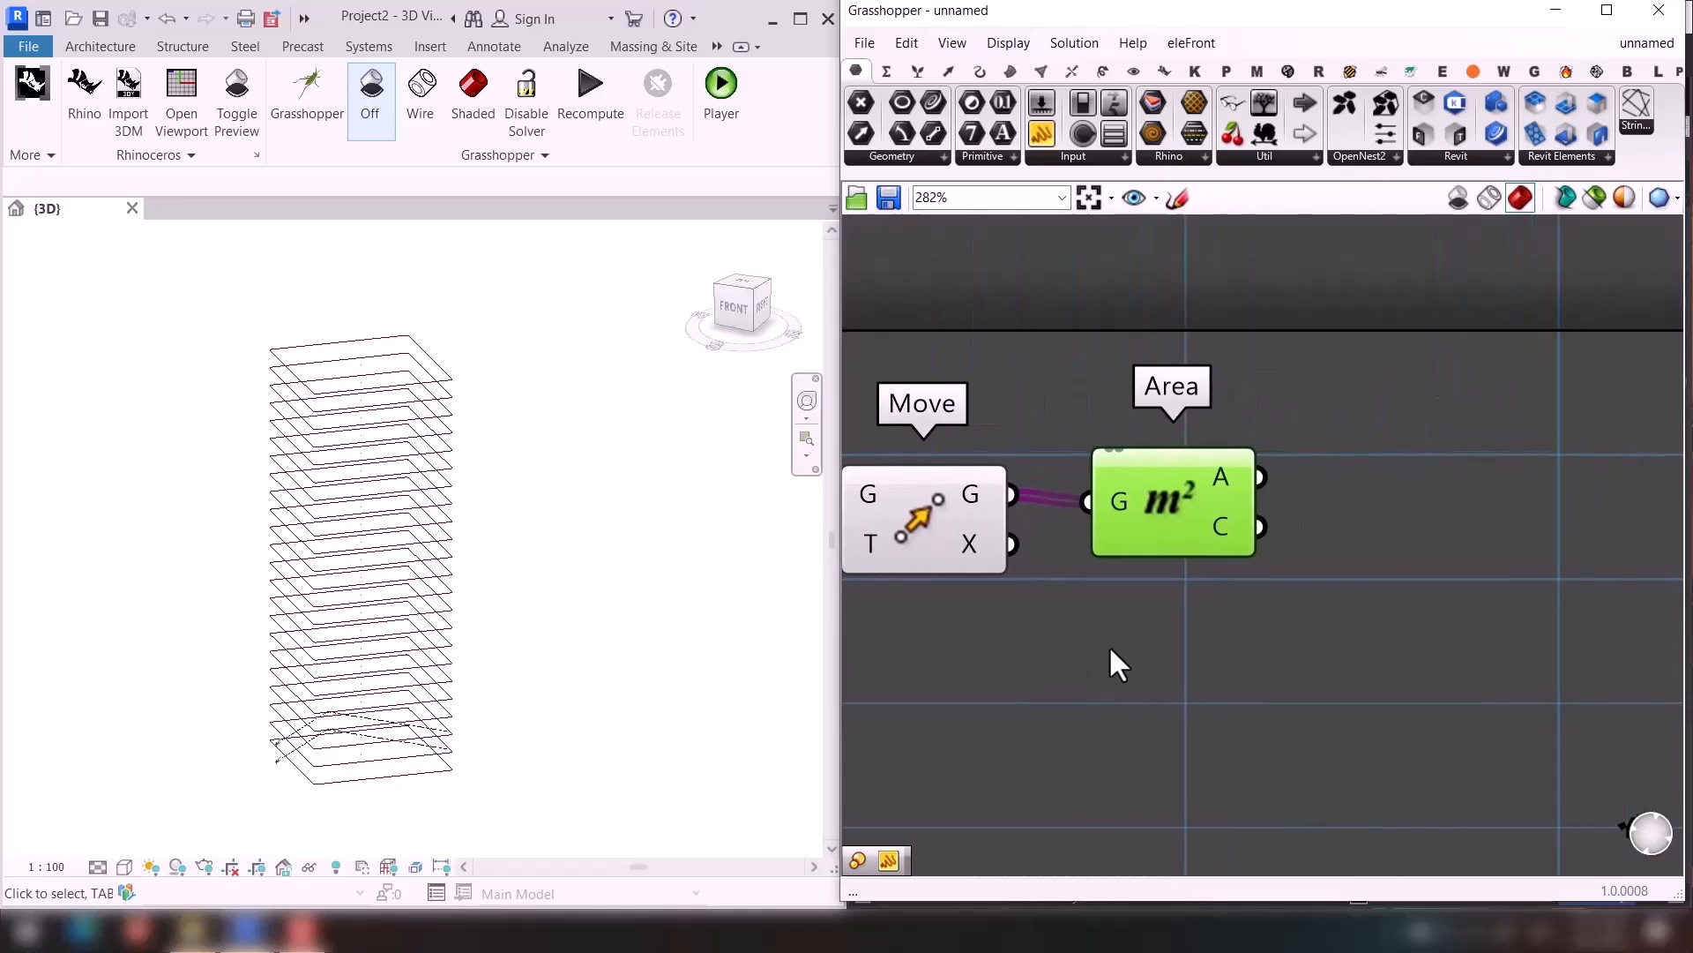
{"action": "left_click_drag", "start_coordinate": [1140, 501], "coordinate": [1120, 494]}
Add a Scale component, feeding the Move geometry into its Geometry input and the Area centroid into its Center input.
{"action": "double_click", "coordinate": [1318, 614]}
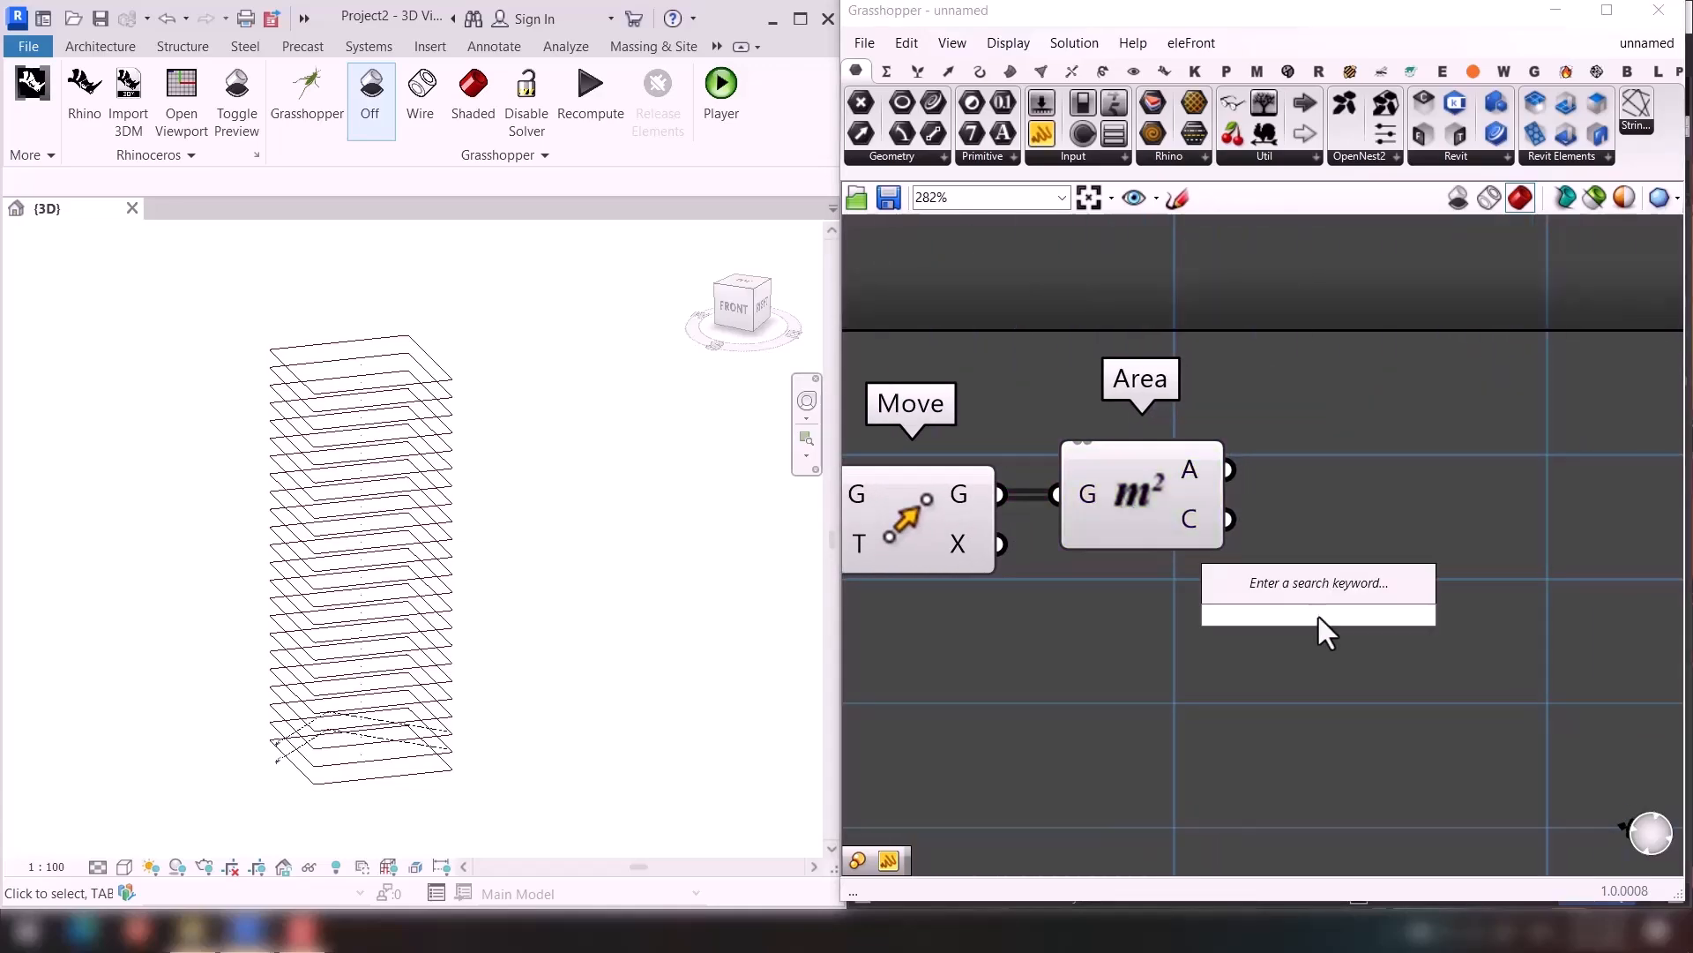
{"action": "type", "text": "scale"}
{"action": "key", "text": "Return"}
{"action": "left_click_drag", "start_coordinate": [1320, 616], "coordinate": [1433, 692]}
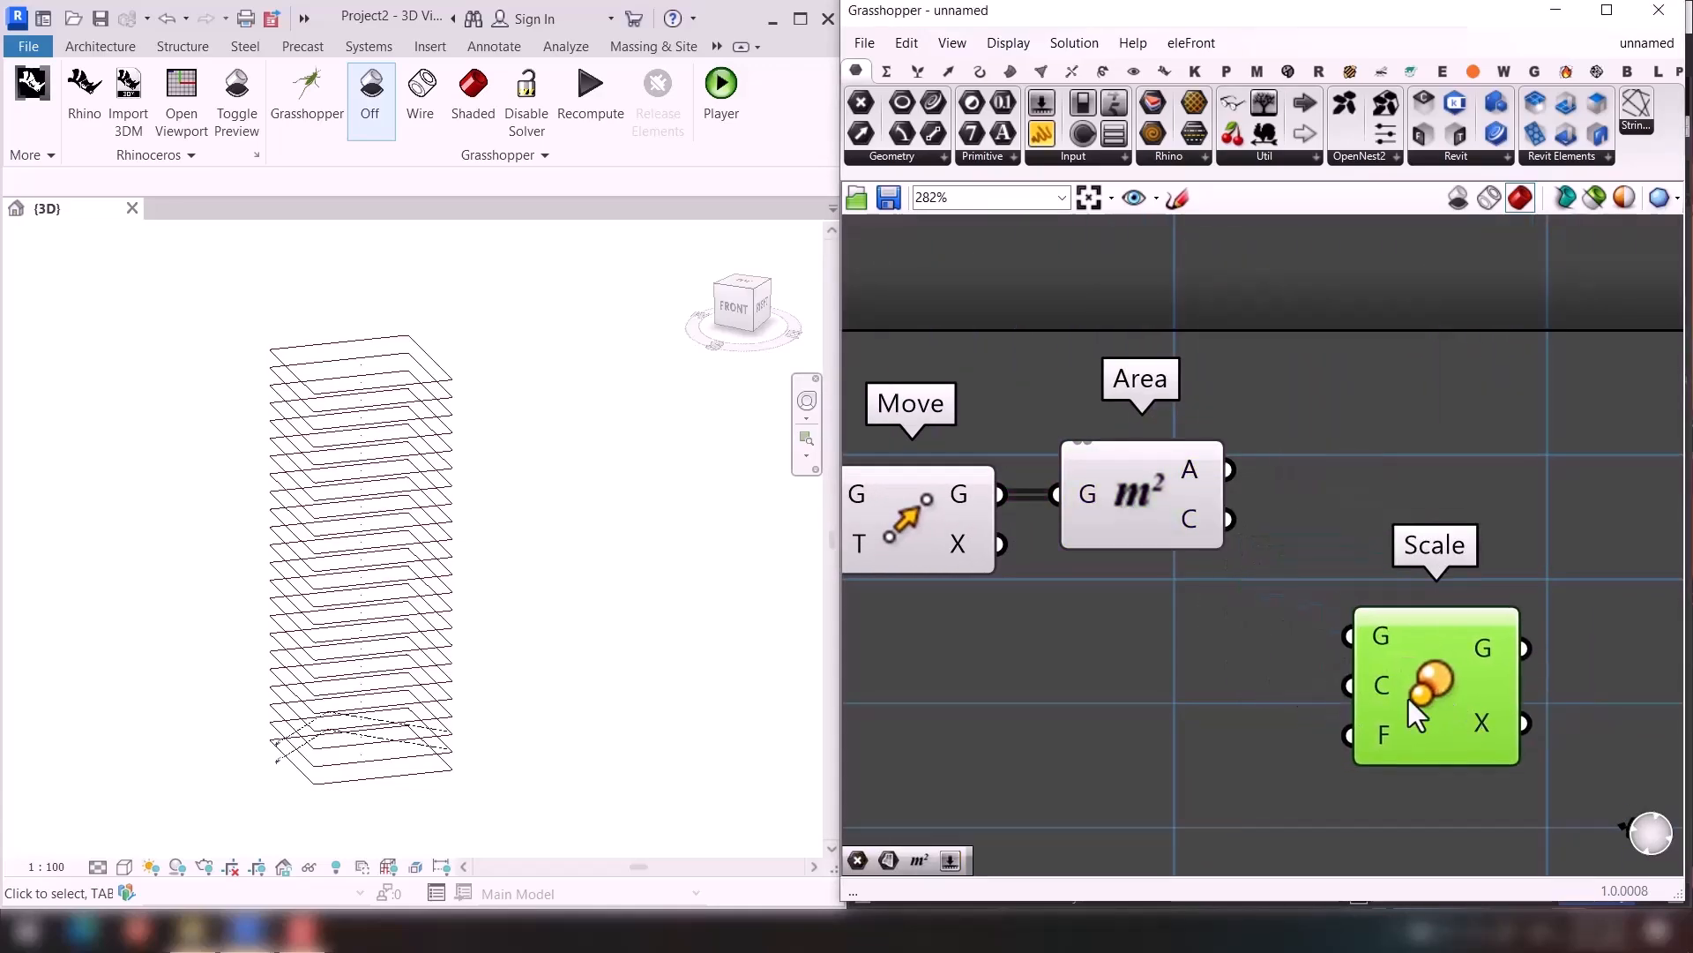
{"action": "left_click_drag", "start_coordinate": [1002, 493], "coordinate": [1357, 641]}
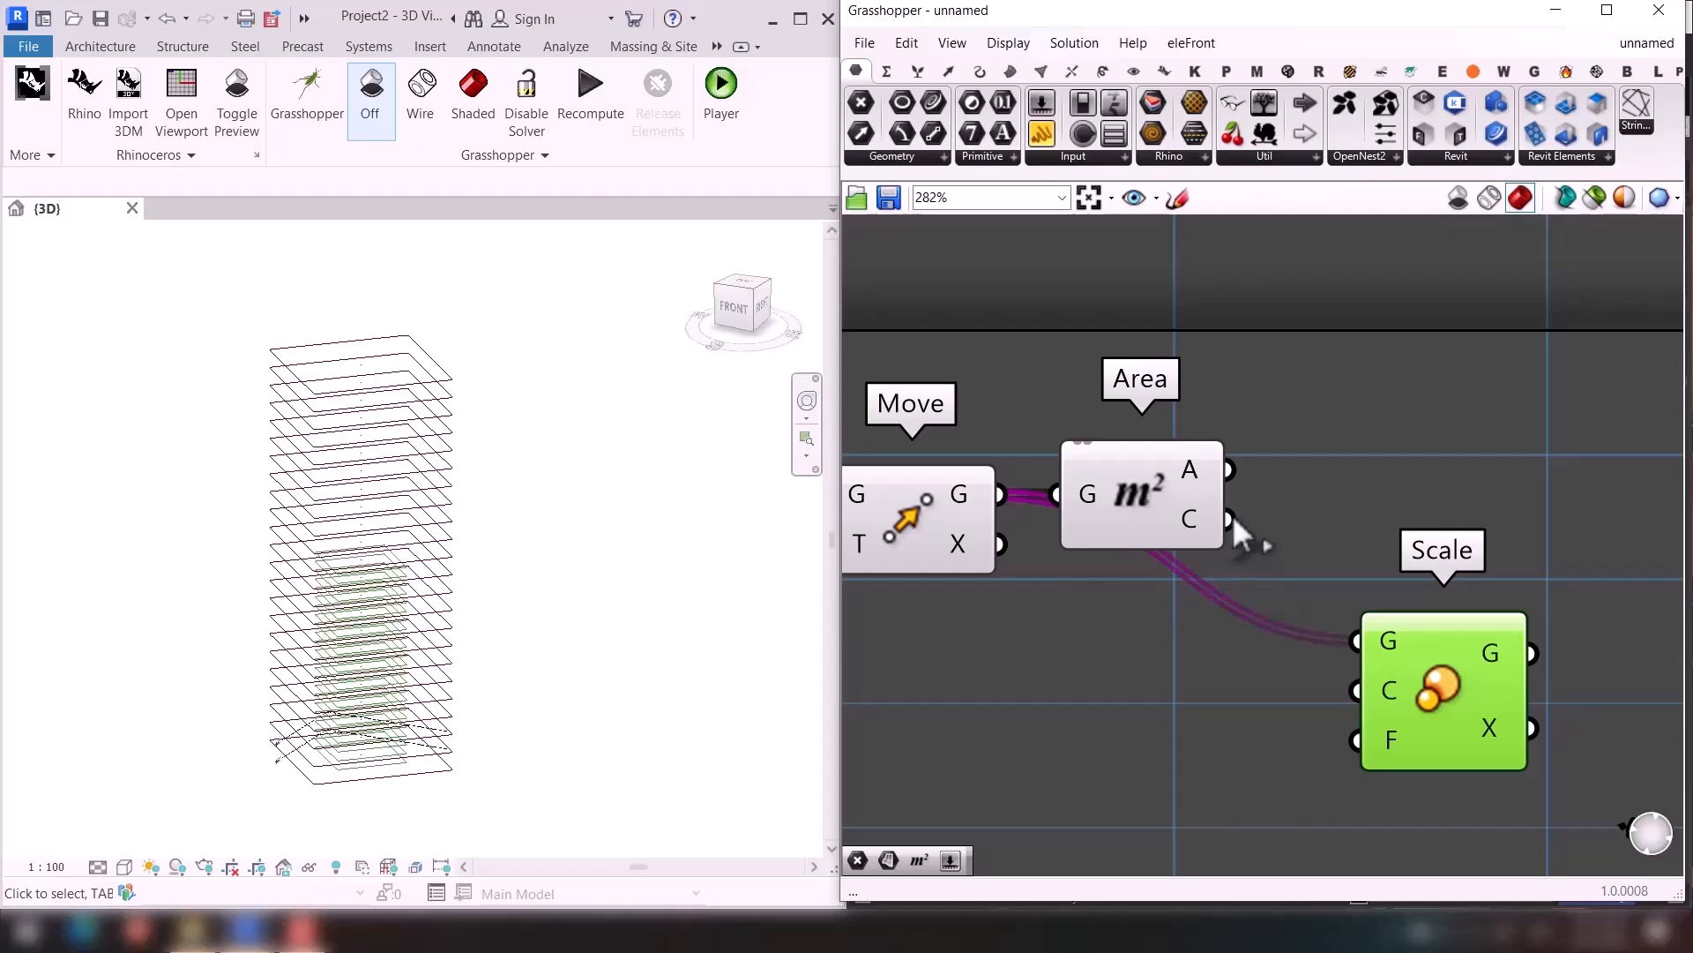
{"action": "left_click_drag", "start_coordinate": [1230, 518], "coordinate": [1356, 690]}
{"action": "middle_click_drag", "start_coordinate": [401, 503], "coordinate": [504, 498], "text": "shift"}
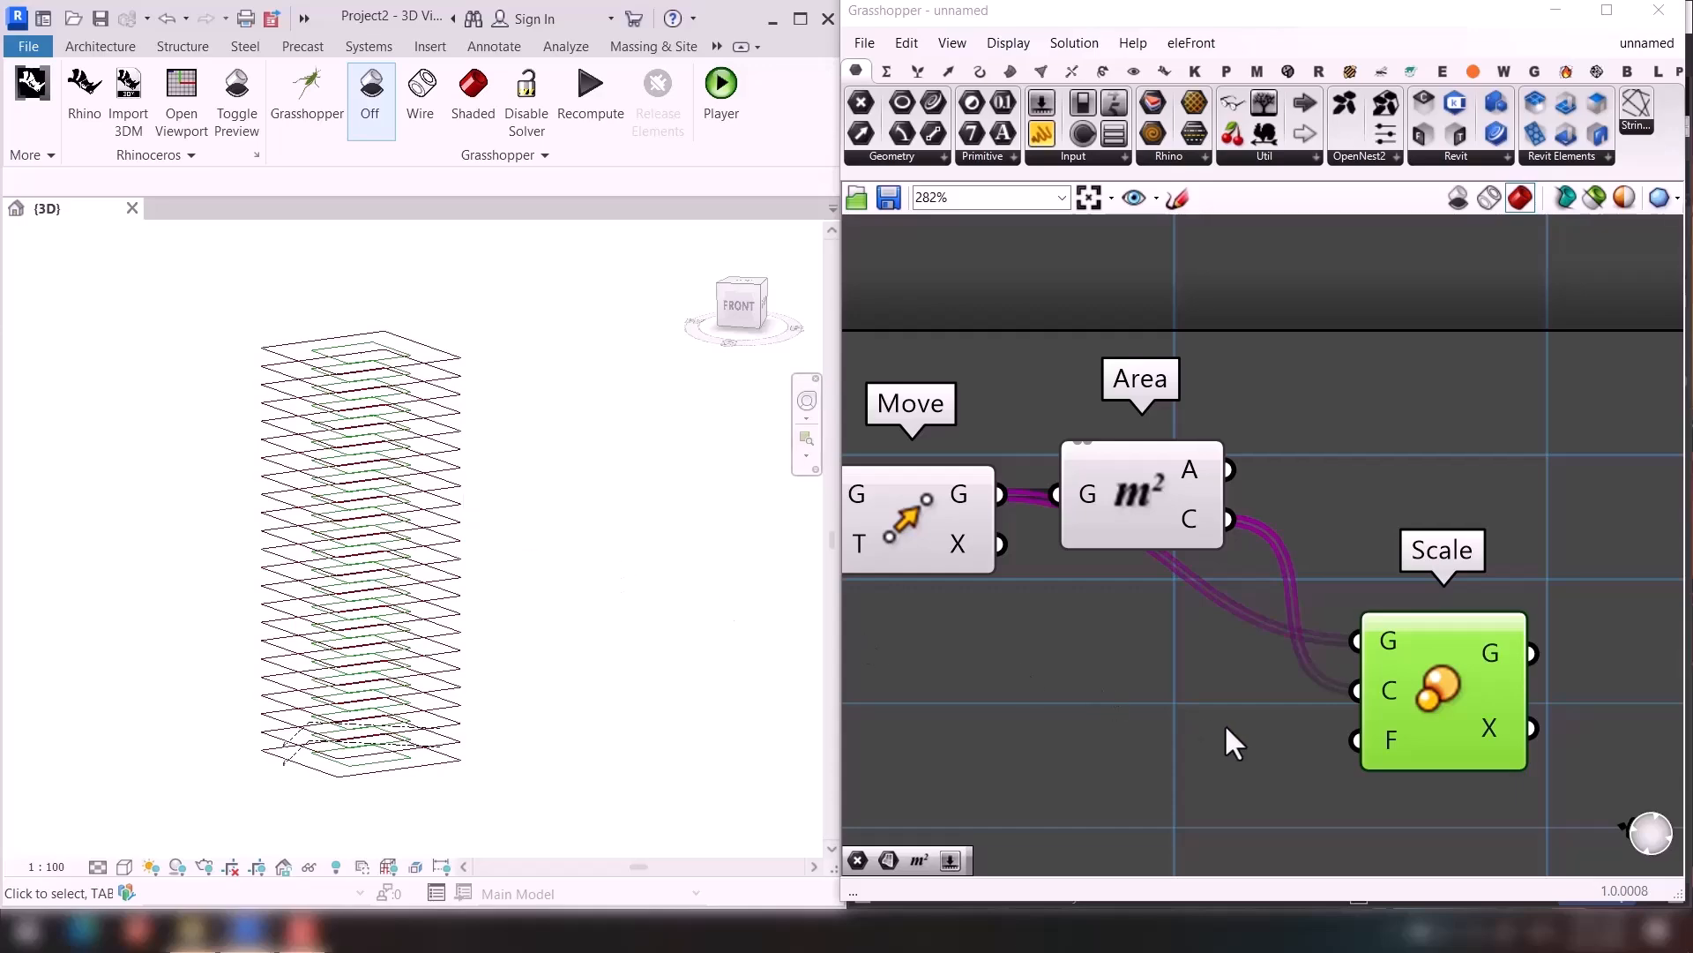
{"action": "left_click", "coordinate": [1058, 735]}
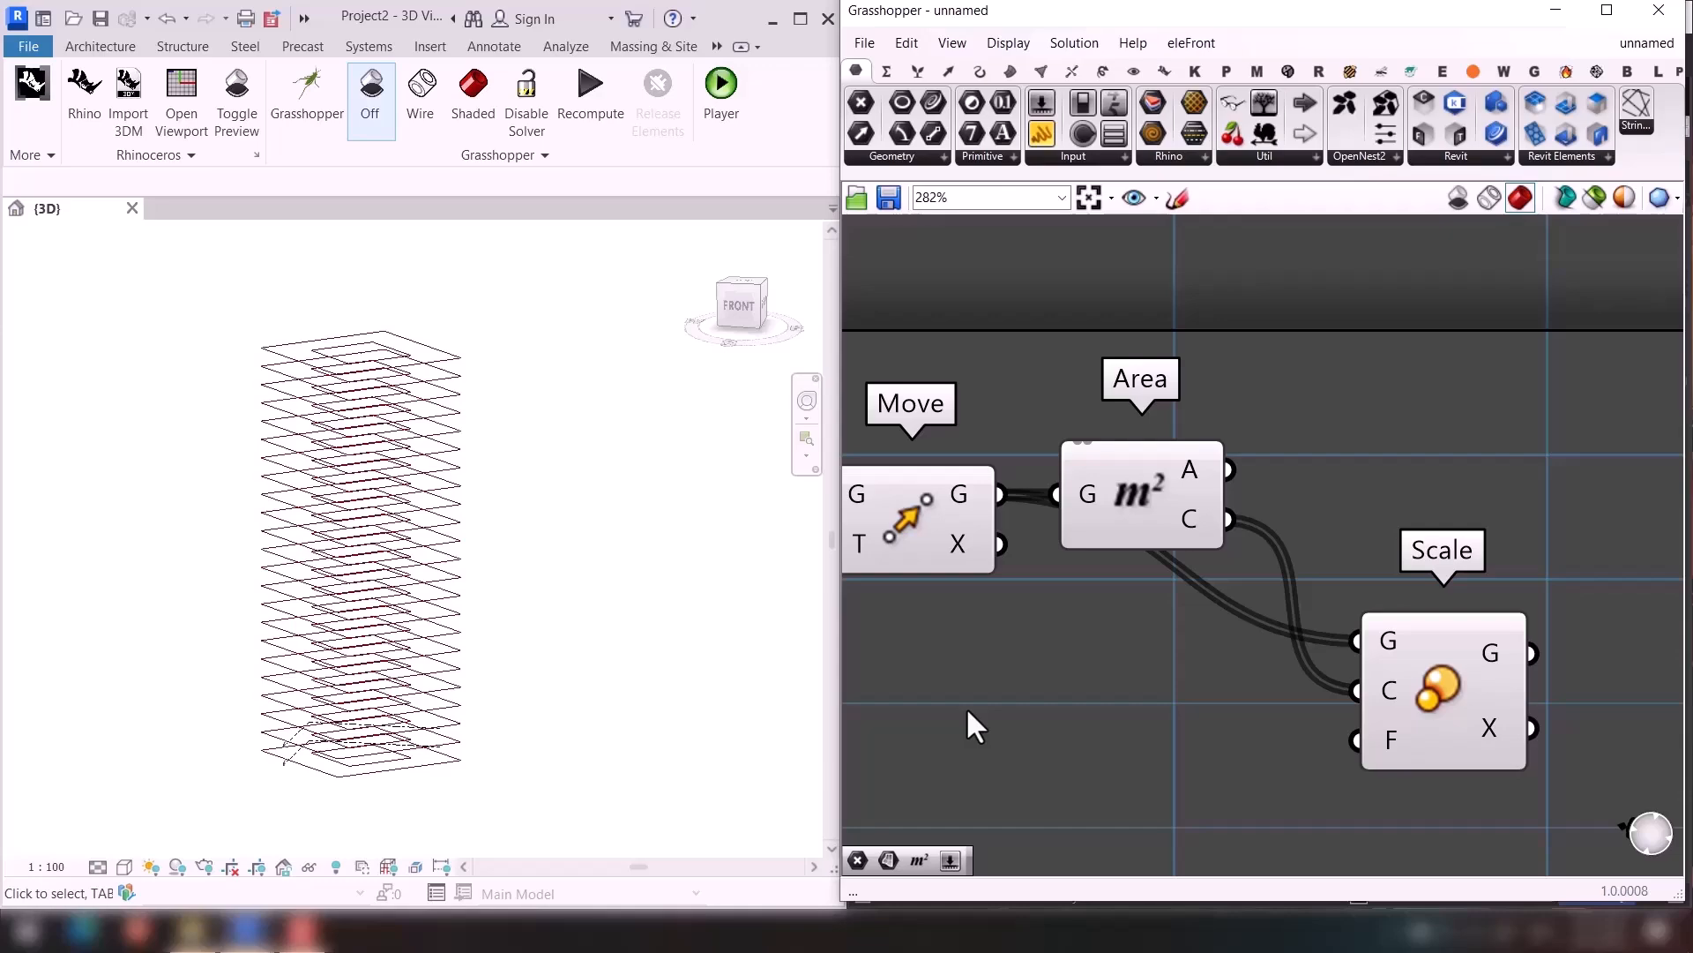
{"action": "left_click", "coordinate": [1474, 690]}
Add a Random component and place it below the Area component.
{"action": "right_click_drag", "start_coordinate": [1197, 691], "coordinate": [1256, 618]}
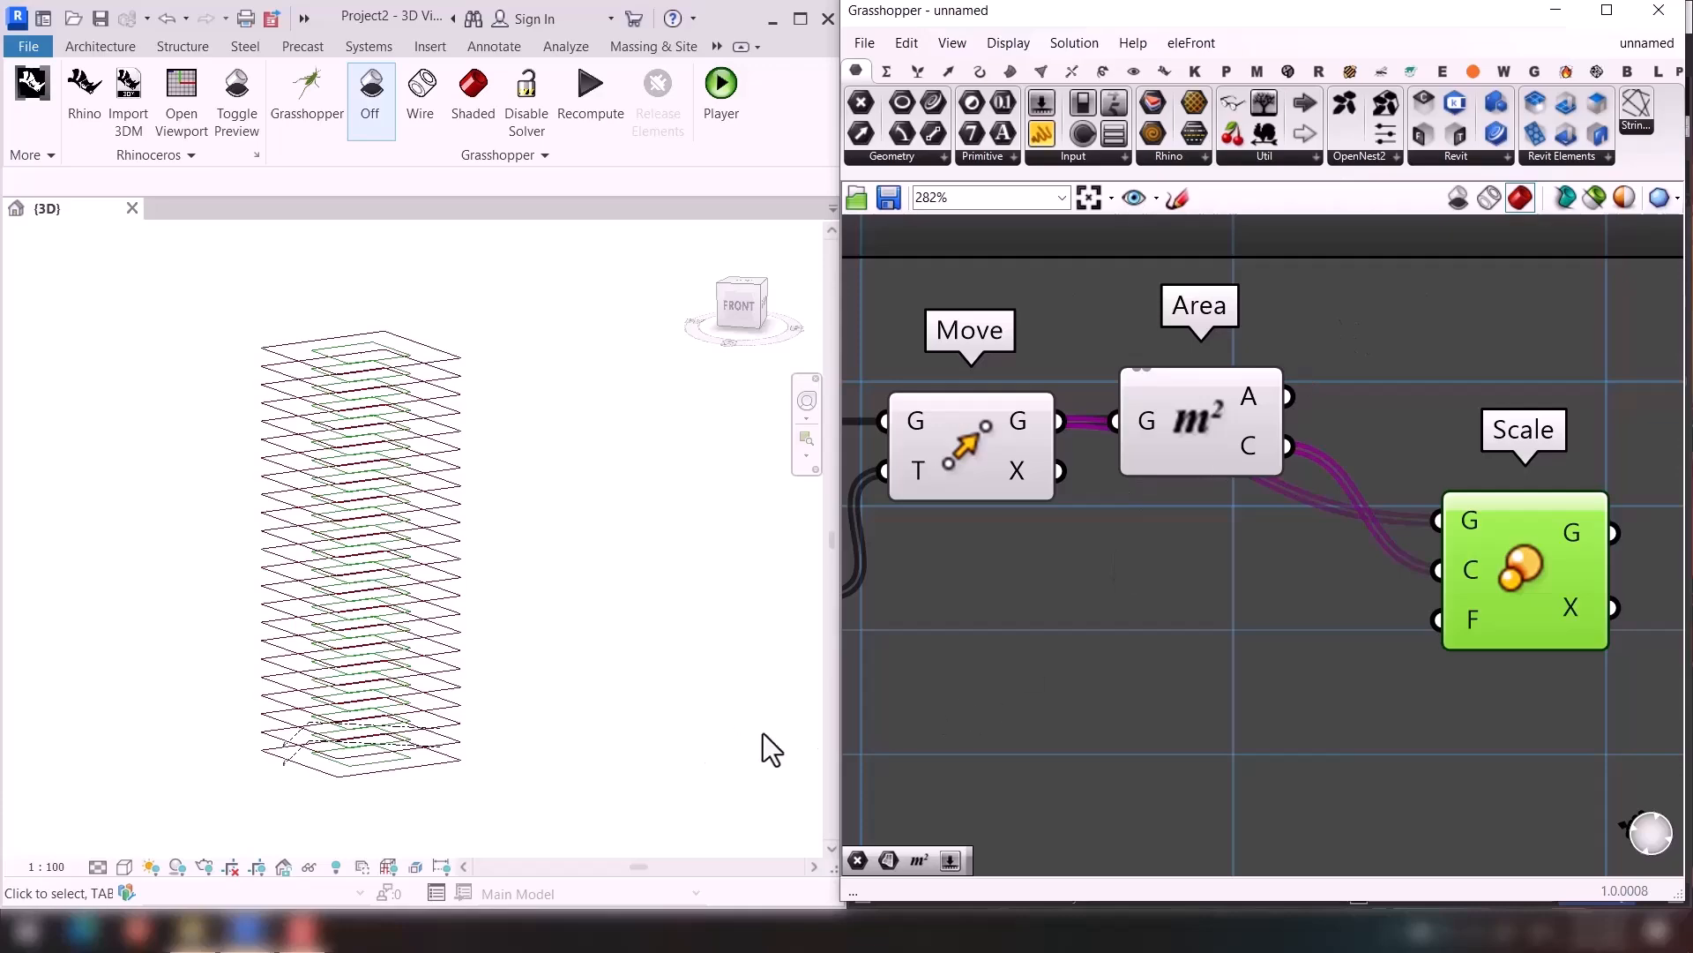
{"action": "left_click", "coordinate": [1157, 647]}
{"action": "double_click", "coordinate": [1158, 647]}
{"action": "type", "text": "rand"}
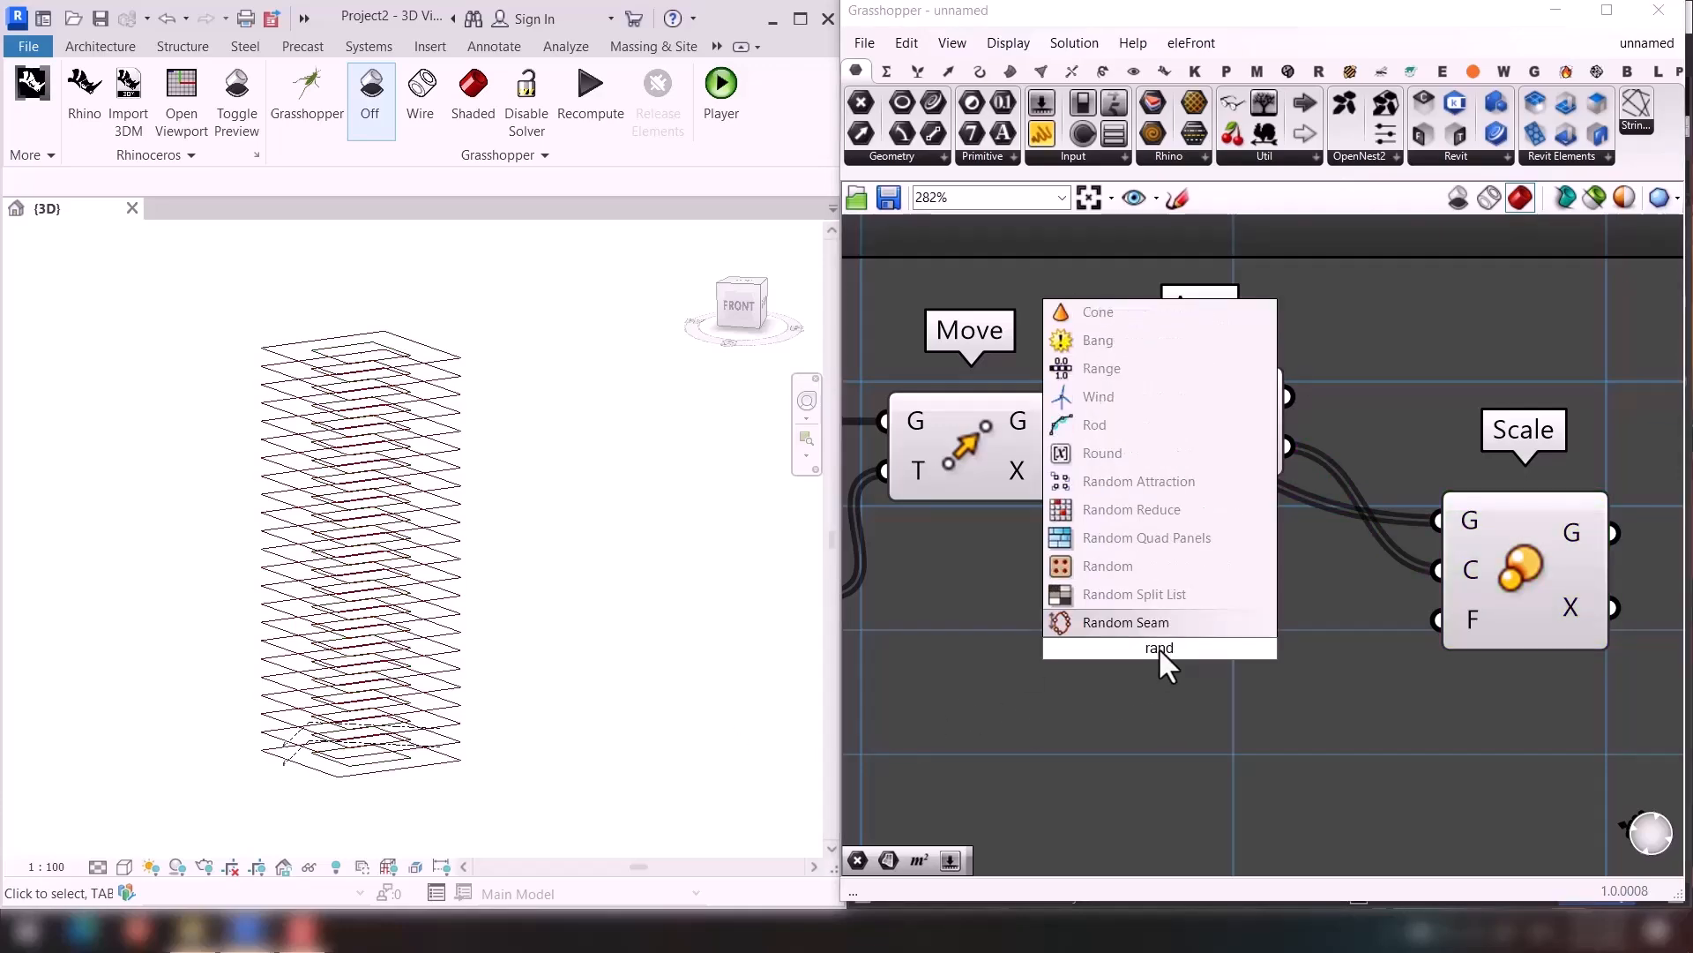
{"action": "key", "text": "Up"}
{"action": "key", "text": "Up"}
{"action": "key", "text": "Return"}
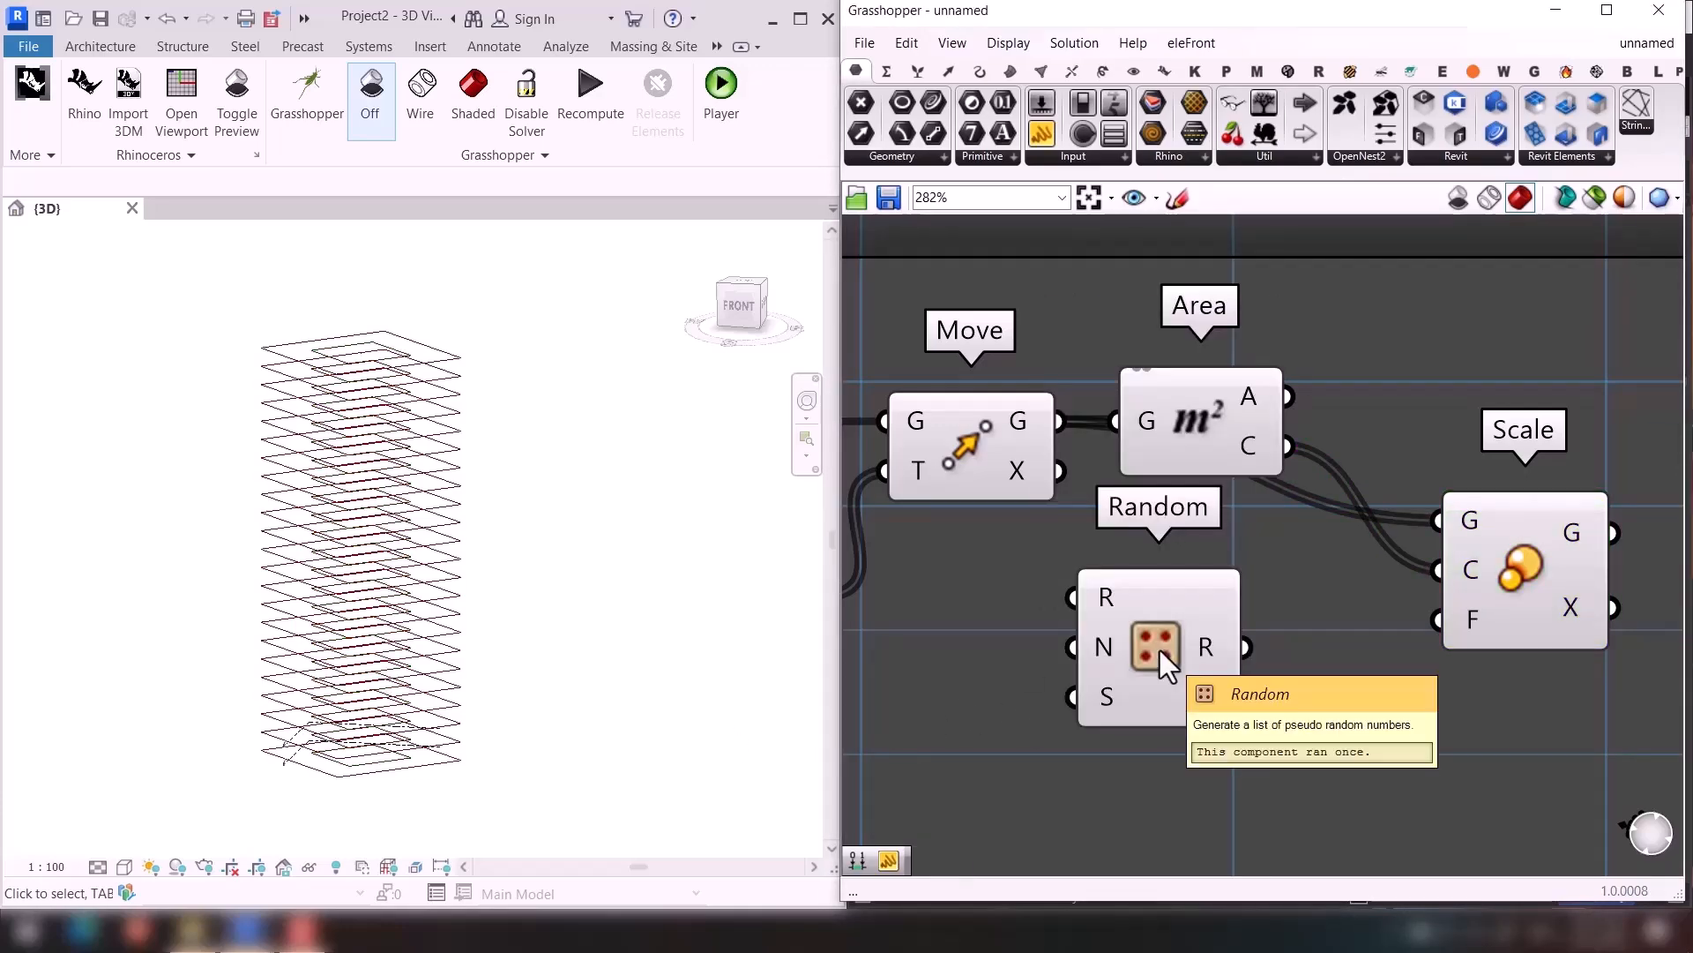
{"action": "right_click_drag", "start_coordinate": [1160, 649], "coordinate": [1283, 459]}
{"action": "left_click_drag", "start_coordinate": [1283, 458], "coordinate": [1350, 595]}
{"action": "right_click_drag", "start_coordinate": [1183, 503], "coordinate": [1149, 560]}
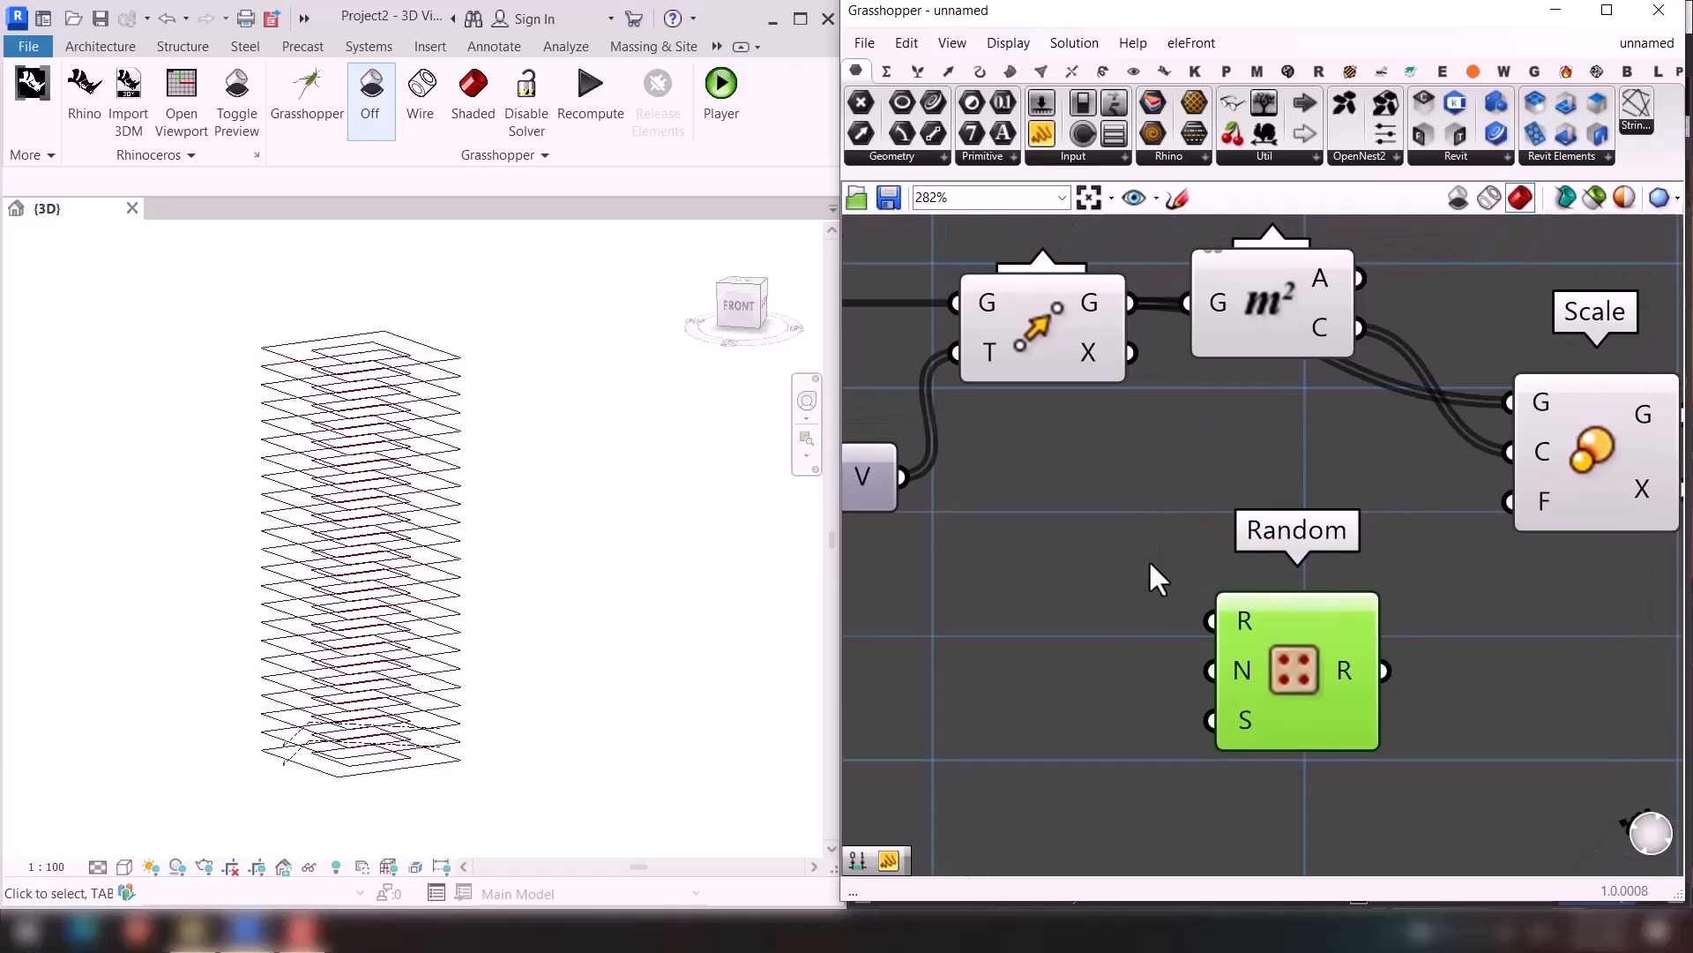
{"action": "left_click", "coordinate": [1149, 559]}
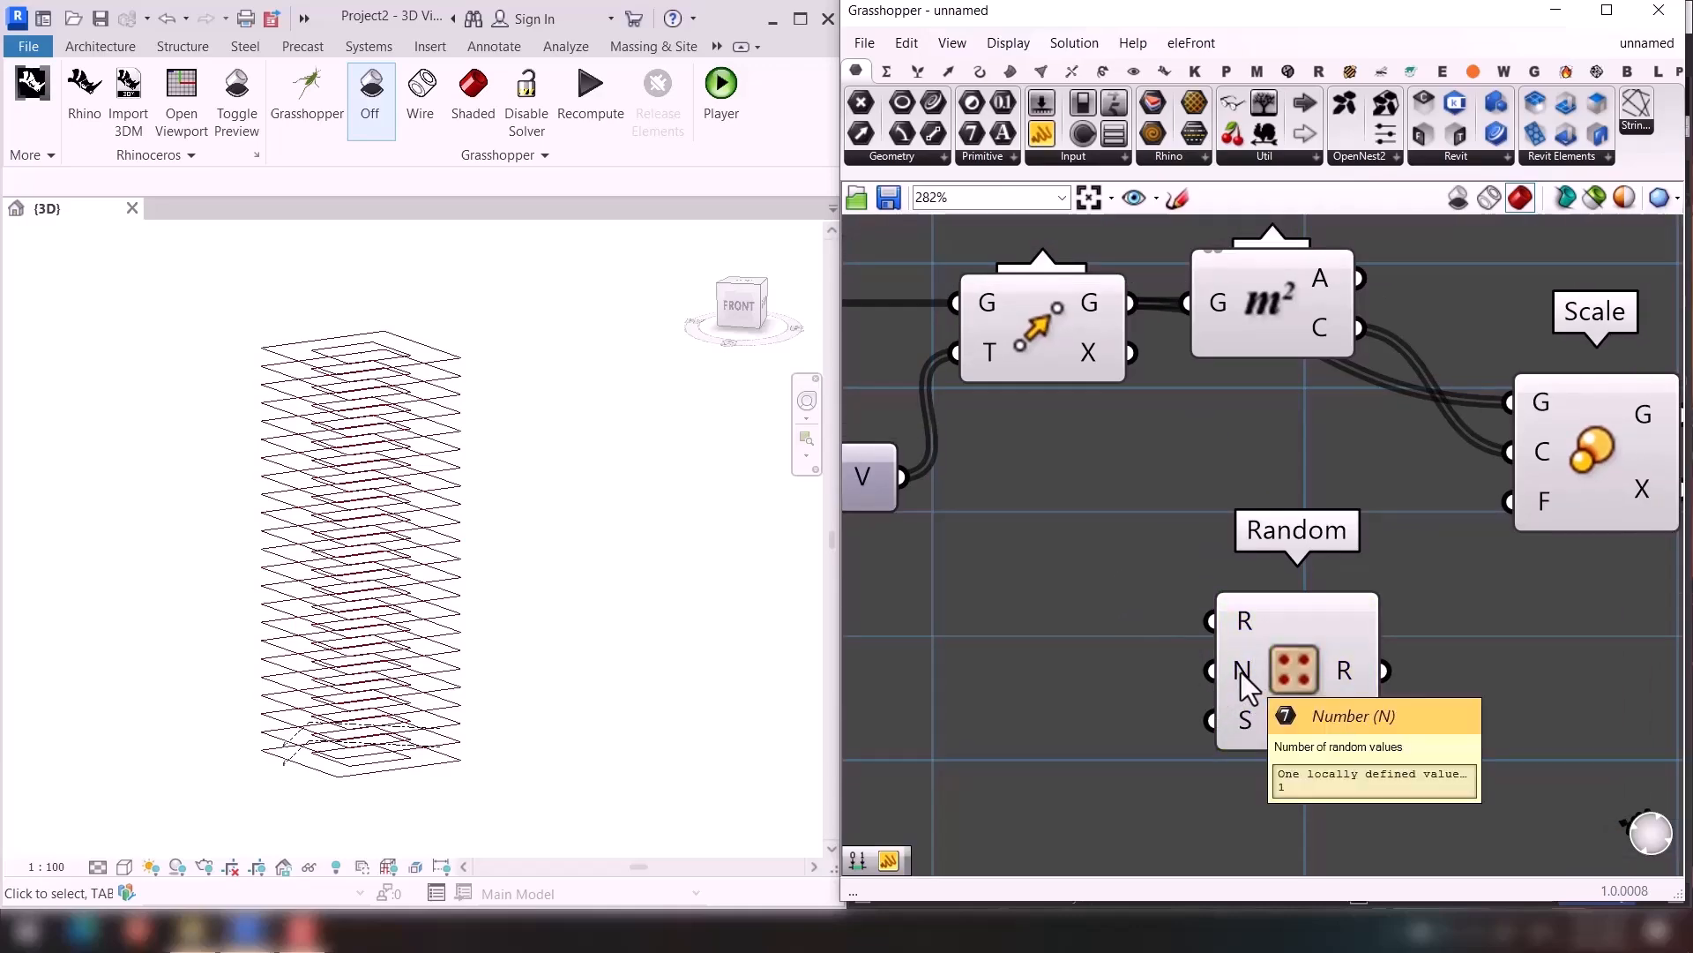
{"action": "right_click_drag", "start_coordinate": [1247, 424], "coordinate": [1153, 541]}
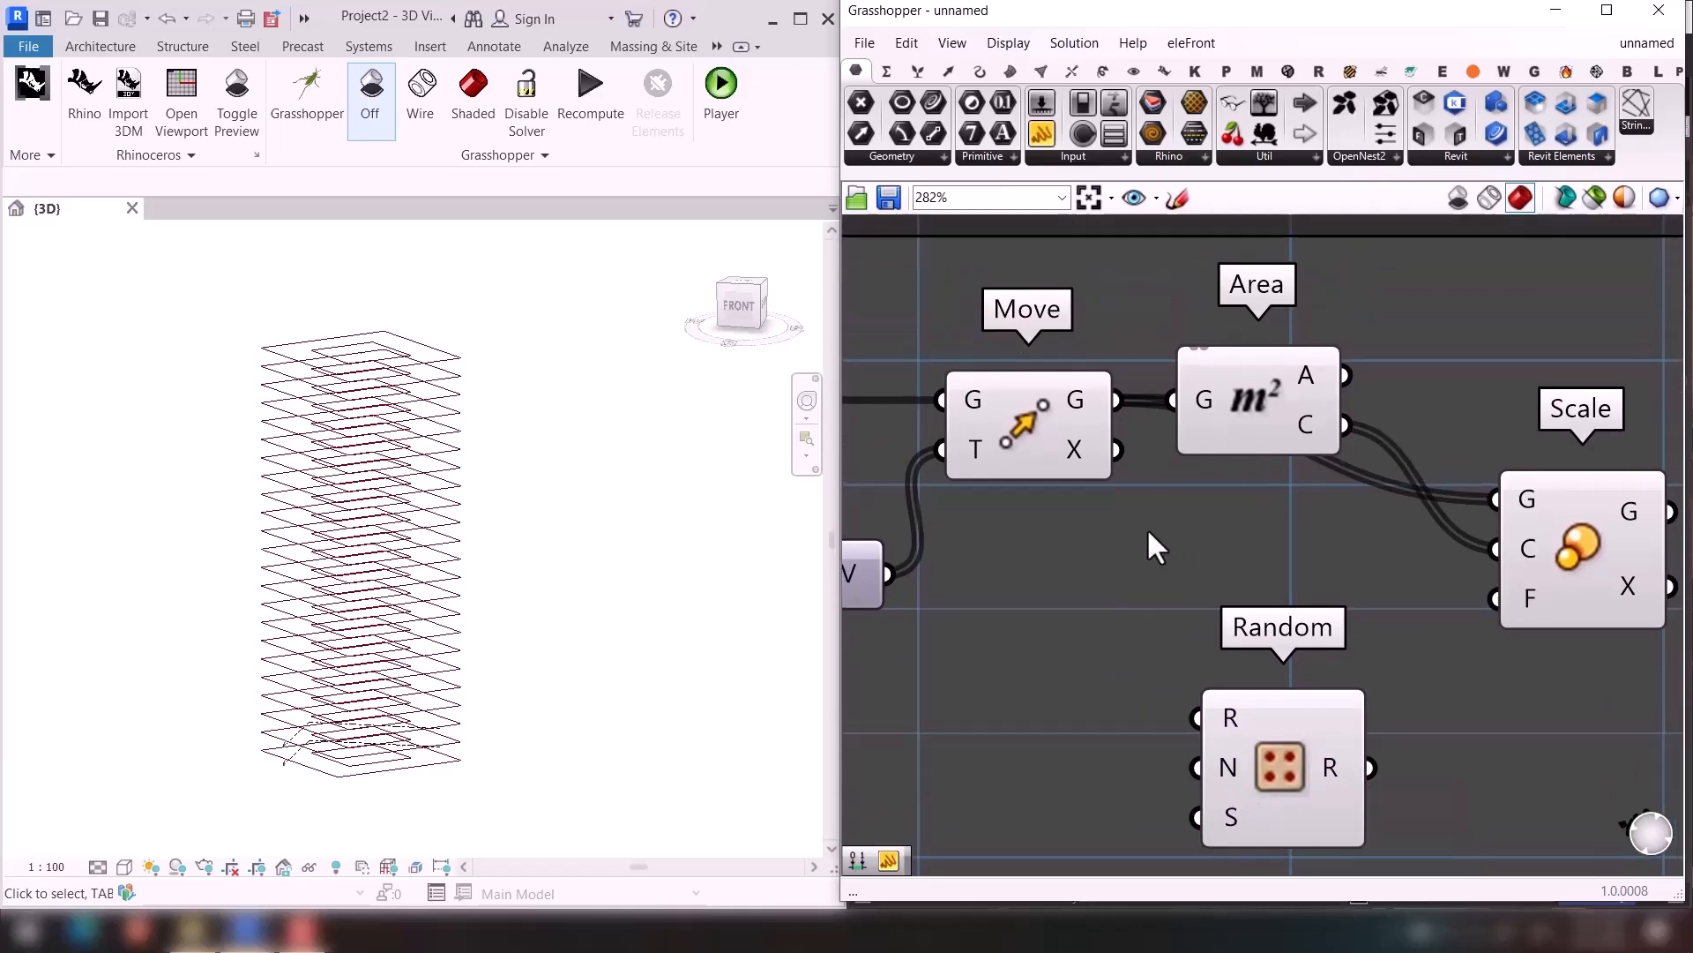
{"action": "left_click", "coordinate": [1071, 404]}
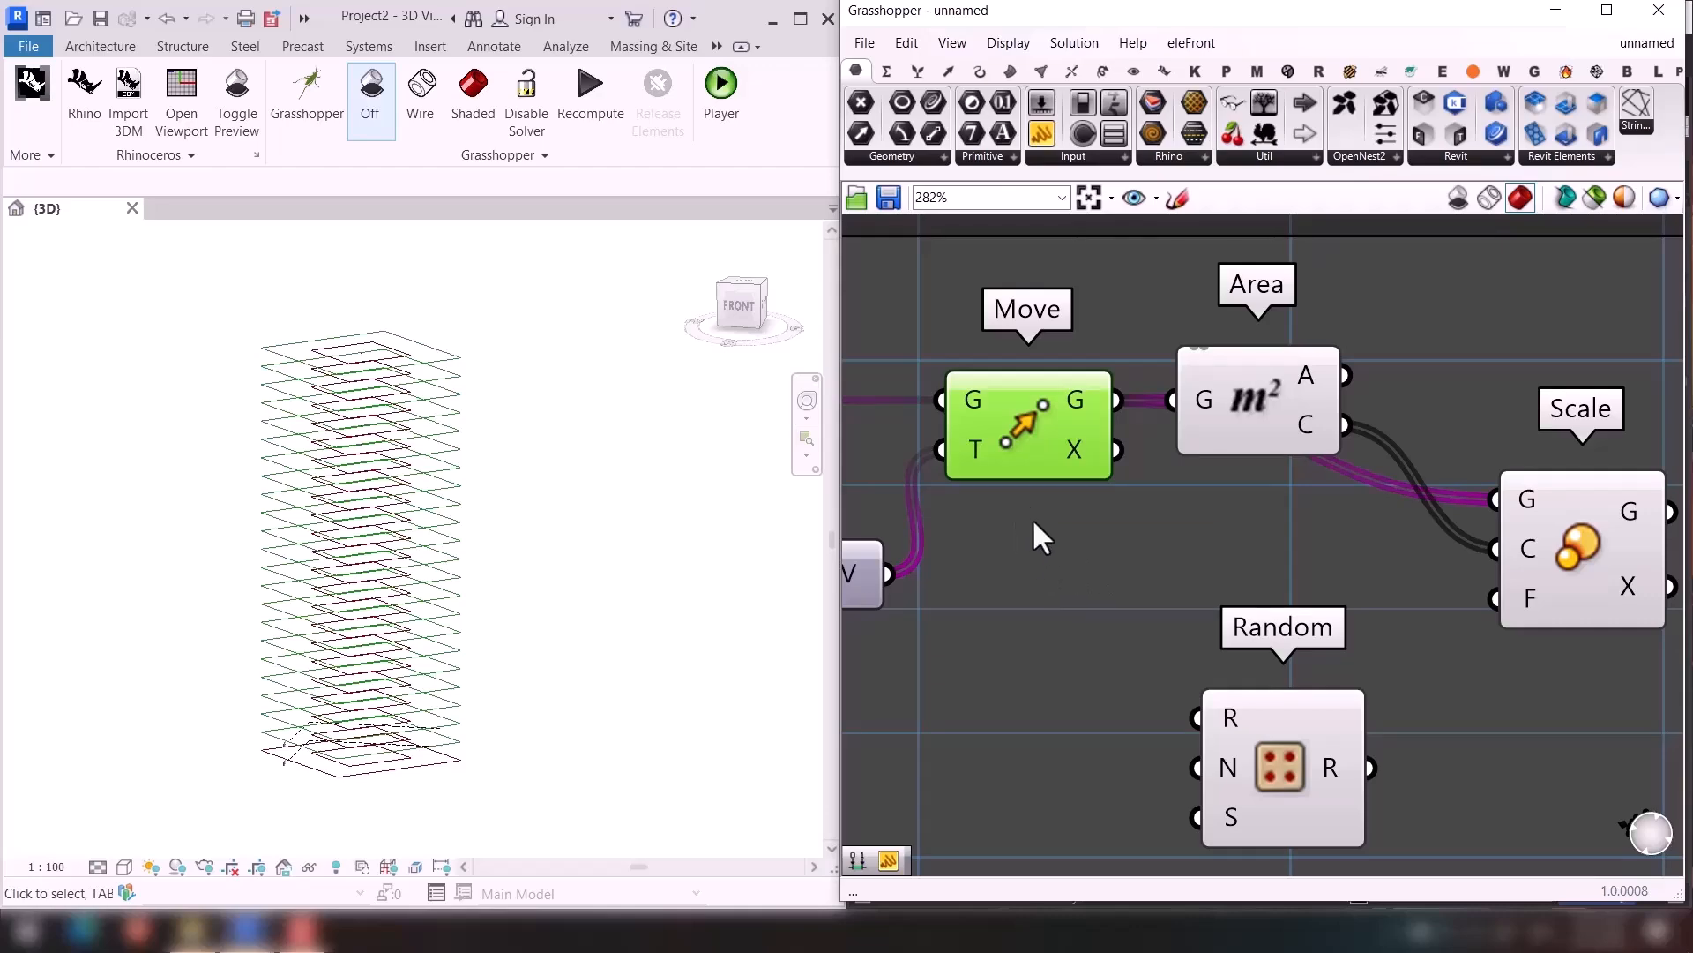
{"action": "double_click", "coordinate": [1042, 566]}
{"action": "type", "text": "l"}
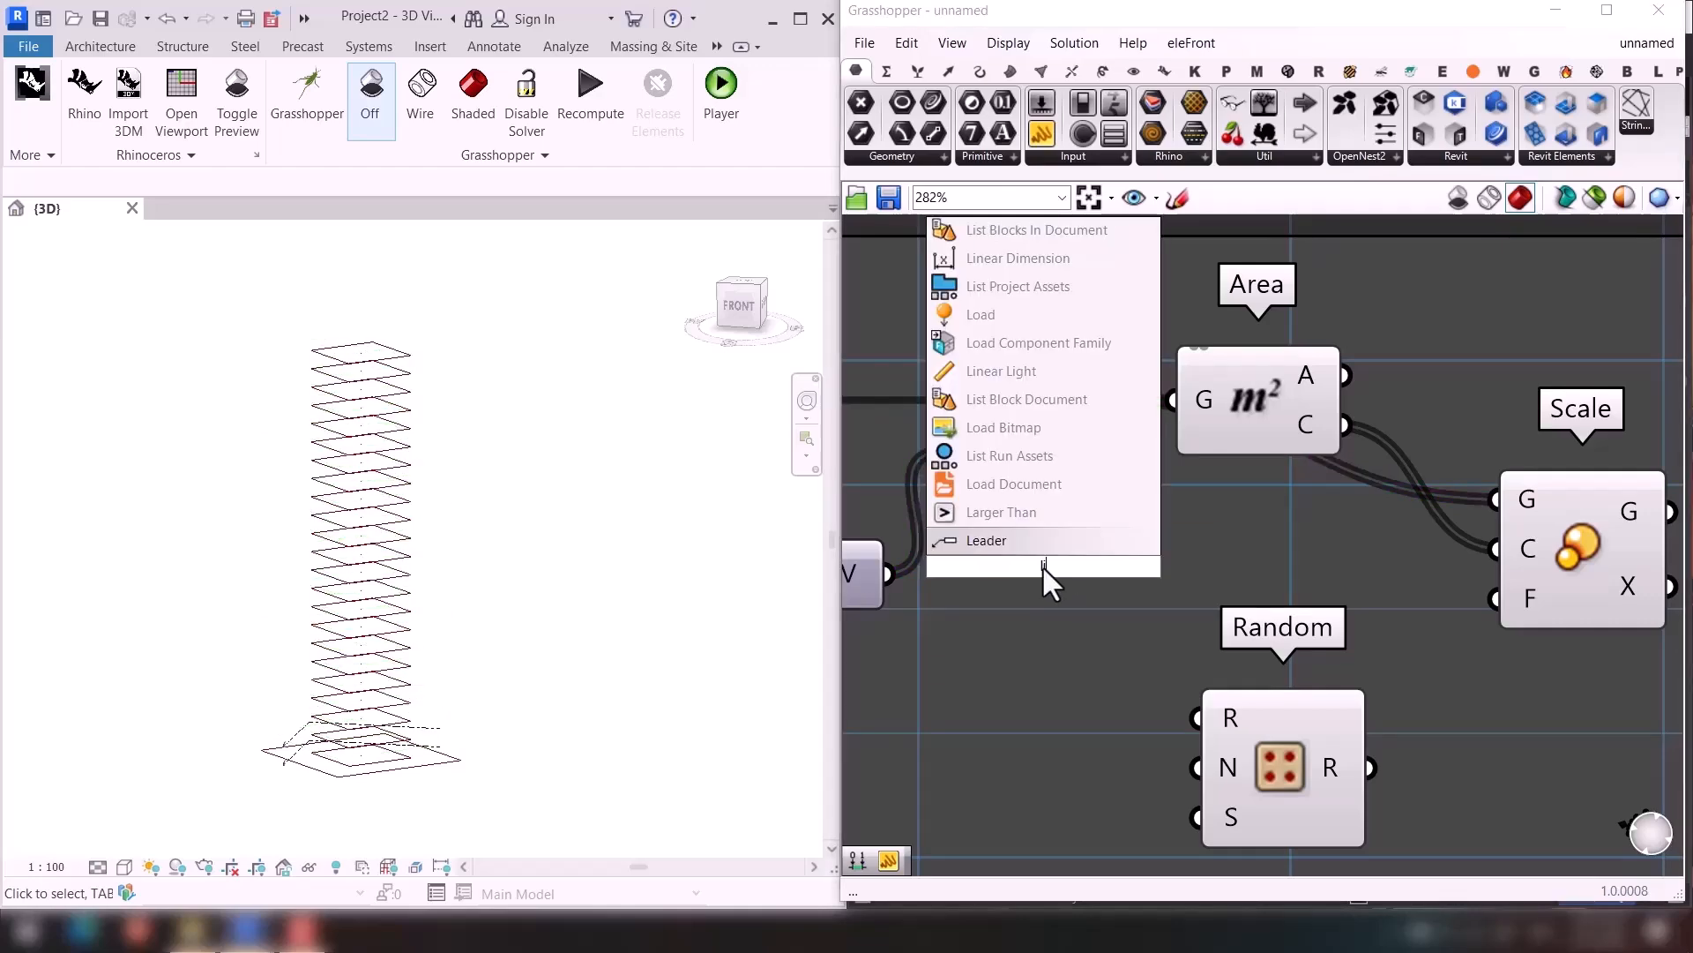
{"action": "type", "text": "ist le"}
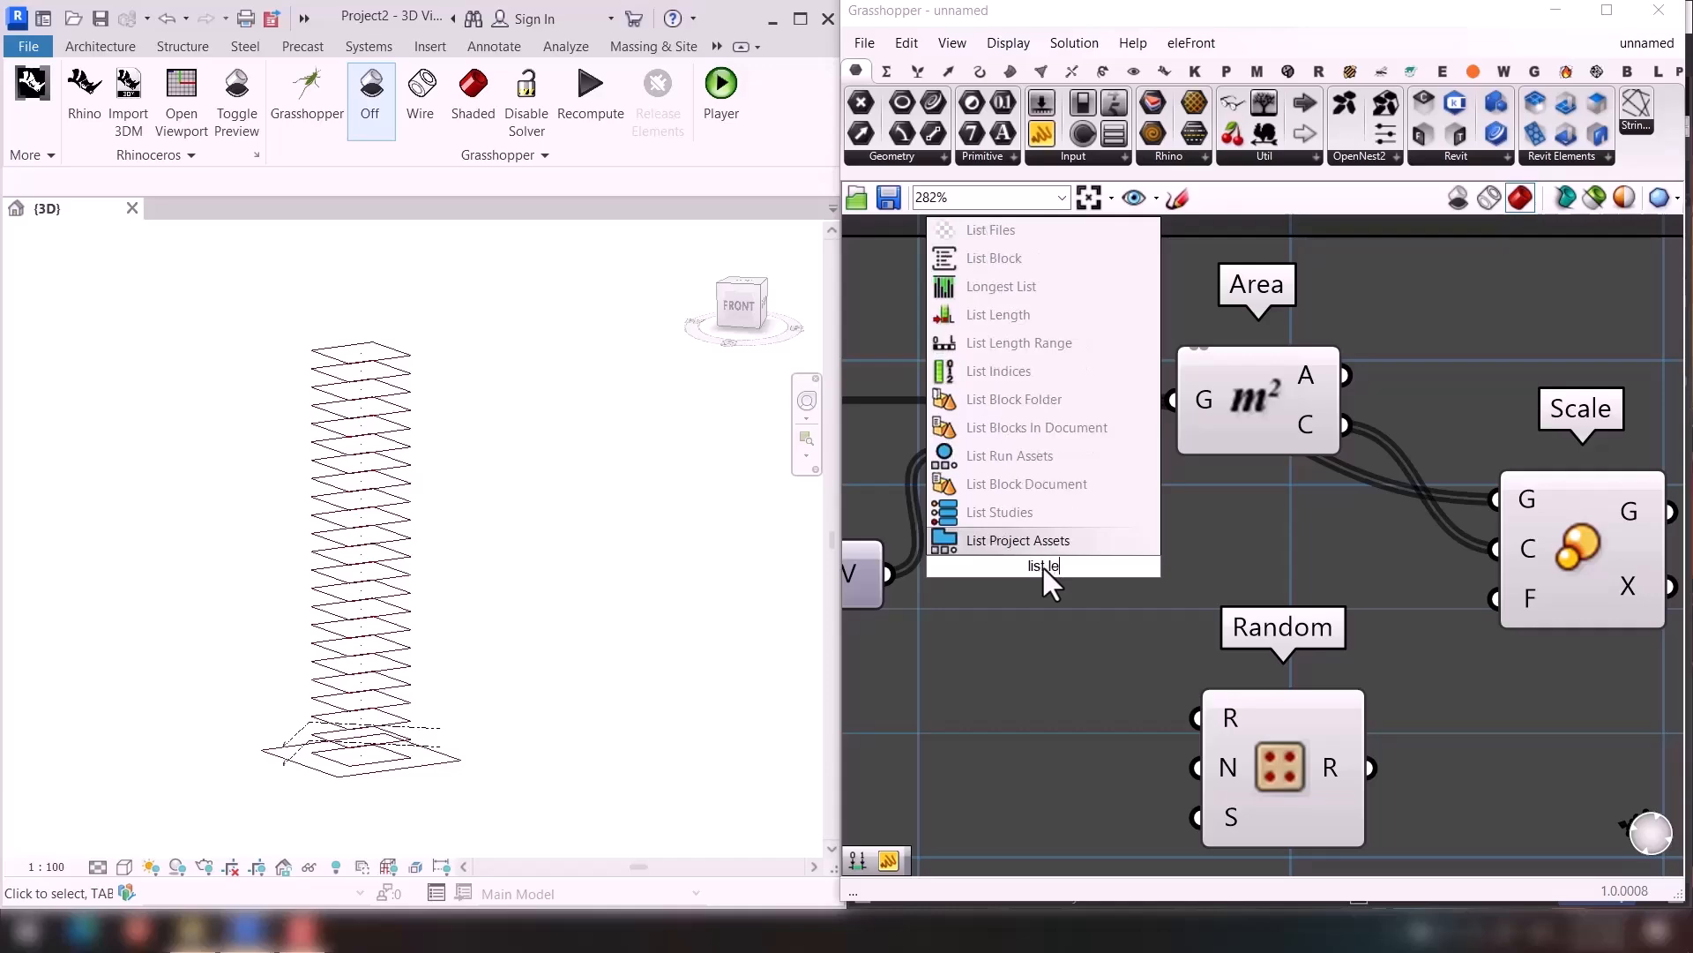
{"action": "left_click", "coordinate": [1049, 508]}
{"action": "left_click_drag", "start_coordinate": [1119, 401], "coordinate": [990, 565]}
{"action": "right_click_drag", "start_coordinate": [1004, 580], "coordinate": [1124, 585]}
{"action": "left_click_drag", "start_coordinate": [1131, 585], "coordinate": [1241, 602]}
{"action": "scroll", "coordinate": [1314, 675], "scroll_direction": "down", "scroll_amount": 2}
{"action": "right_click_drag", "start_coordinate": [1330, 692], "coordinate": [1545, 551]}
{"action": "left_click_drag", "start_coordinate": [935, 644], "coordinate": [929, 661]}
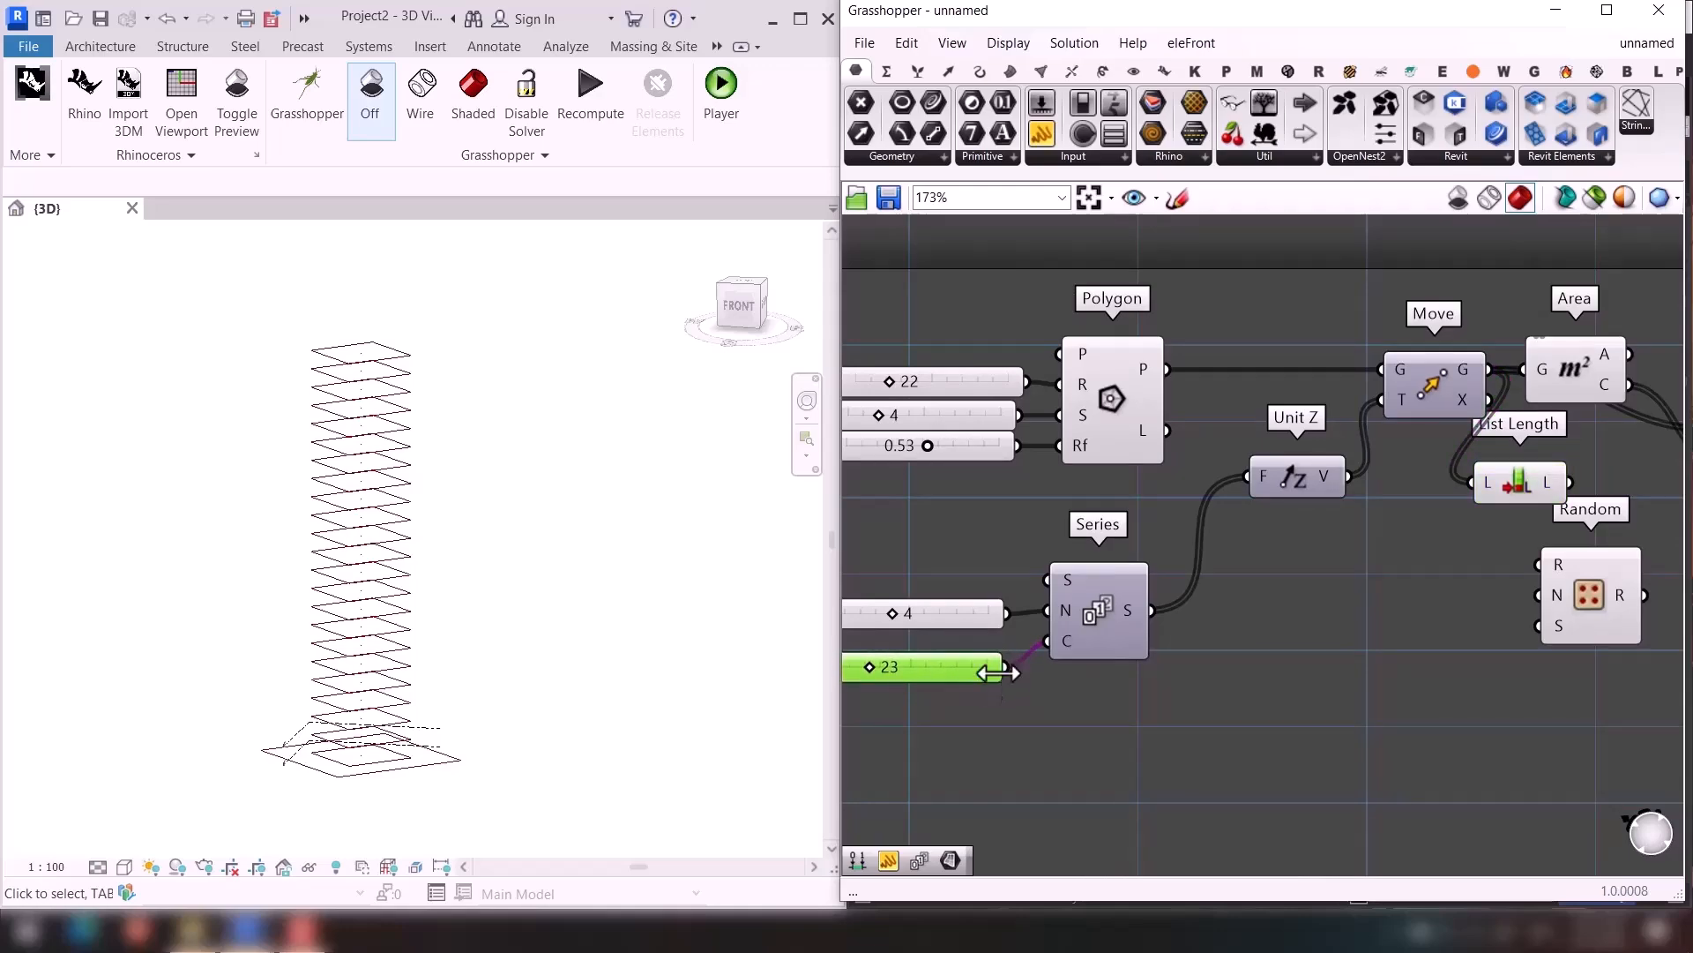
{"action": "right_click_drag", "start_coordinate": [1449, 538], "coordinate": [1259, 567]}
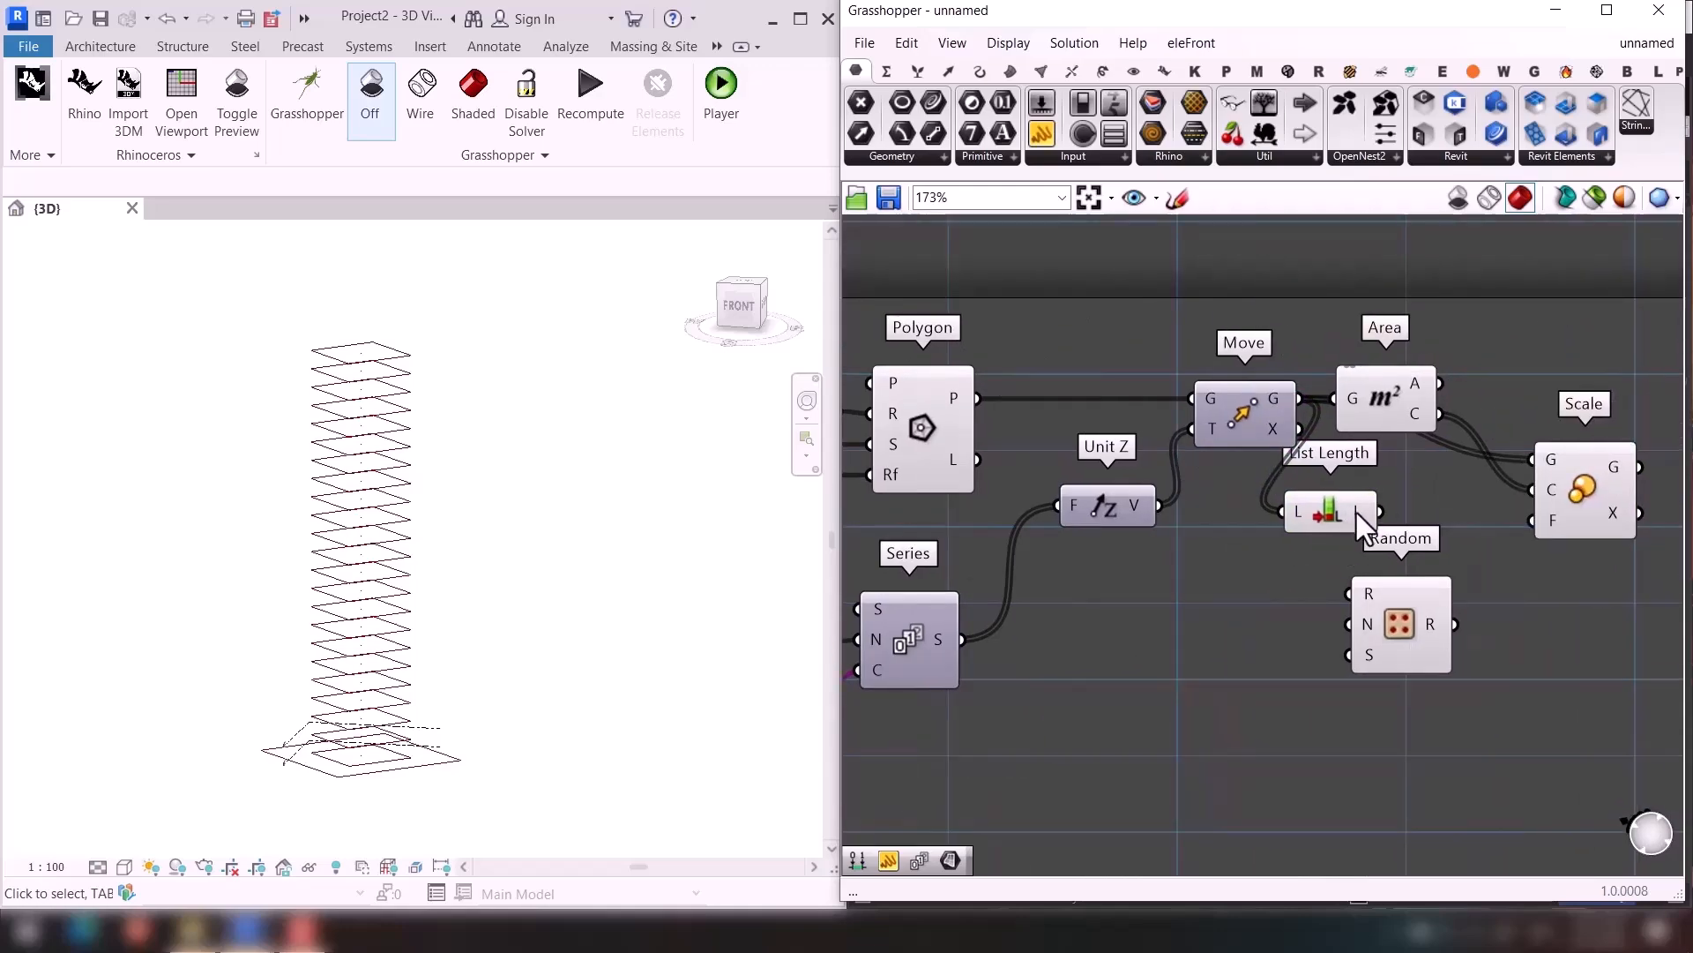
{"action": "left_click", "coordinate": [1341, 511]}
{"action": "key", "text": "Delete"}
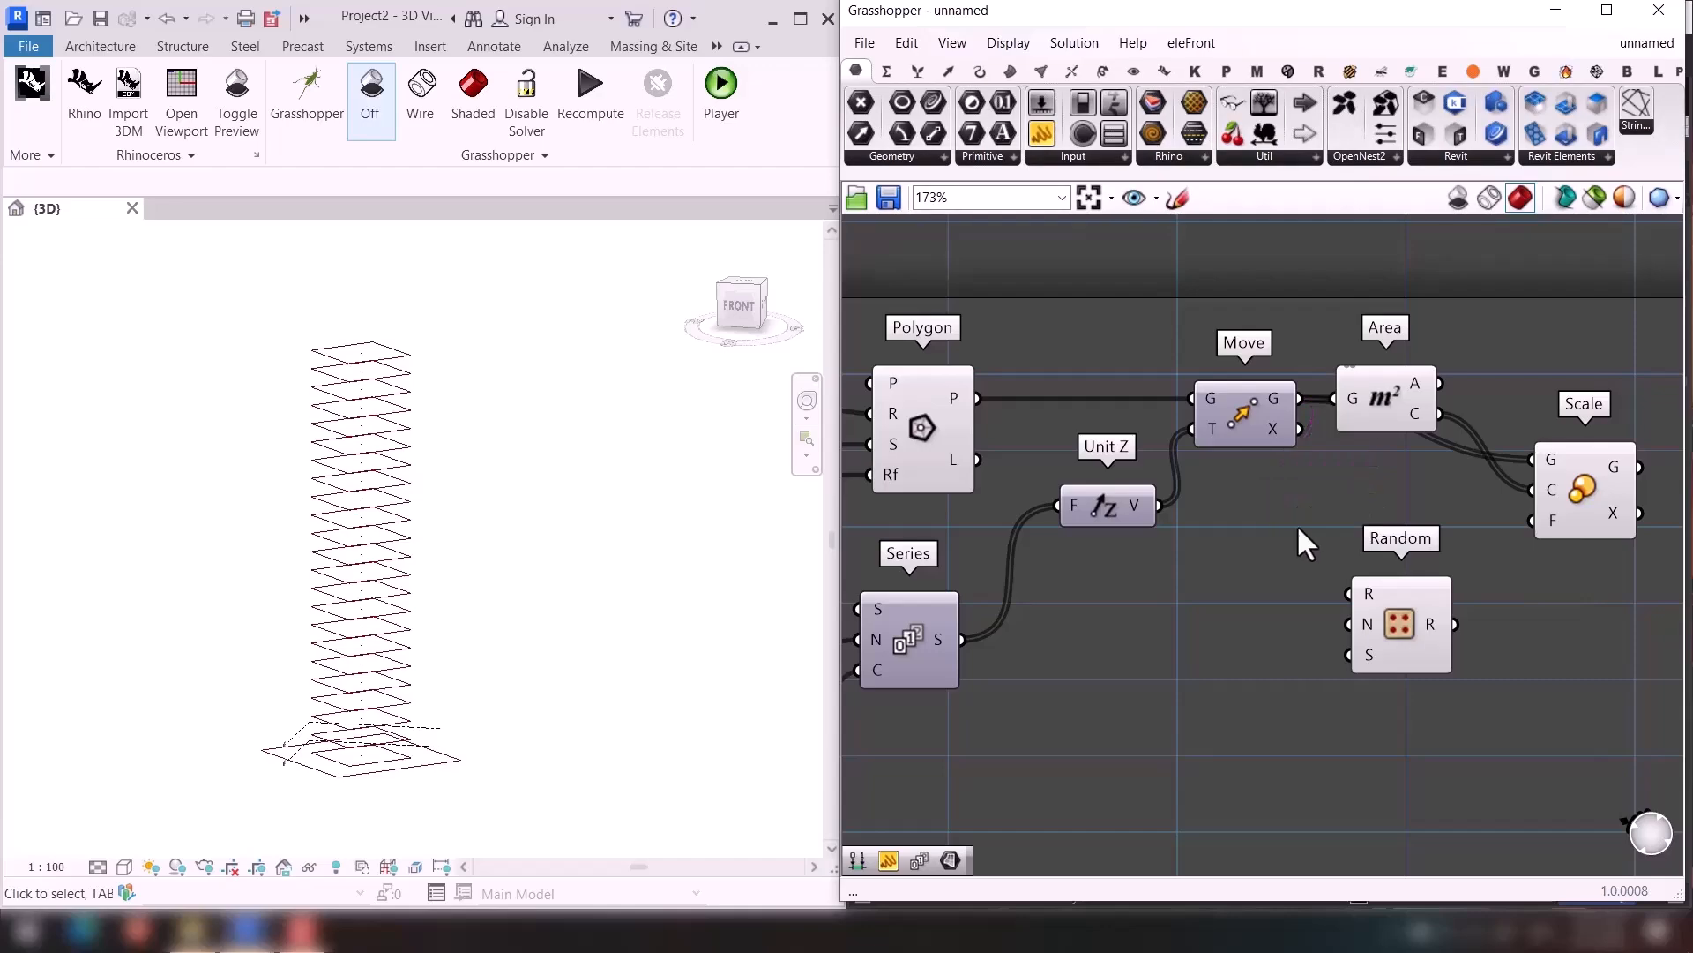
Connect the Count slider to Random's Number input and add a Construct Domain component feeding its Range input.
{"action": "right_click_drag", "start_coordinate": [1305, 541], "coordinate": [1444, 571]}
{"action": "left_click_drag", "start_coordinate": [1023, 668], "coordinate": [1552, 597]}
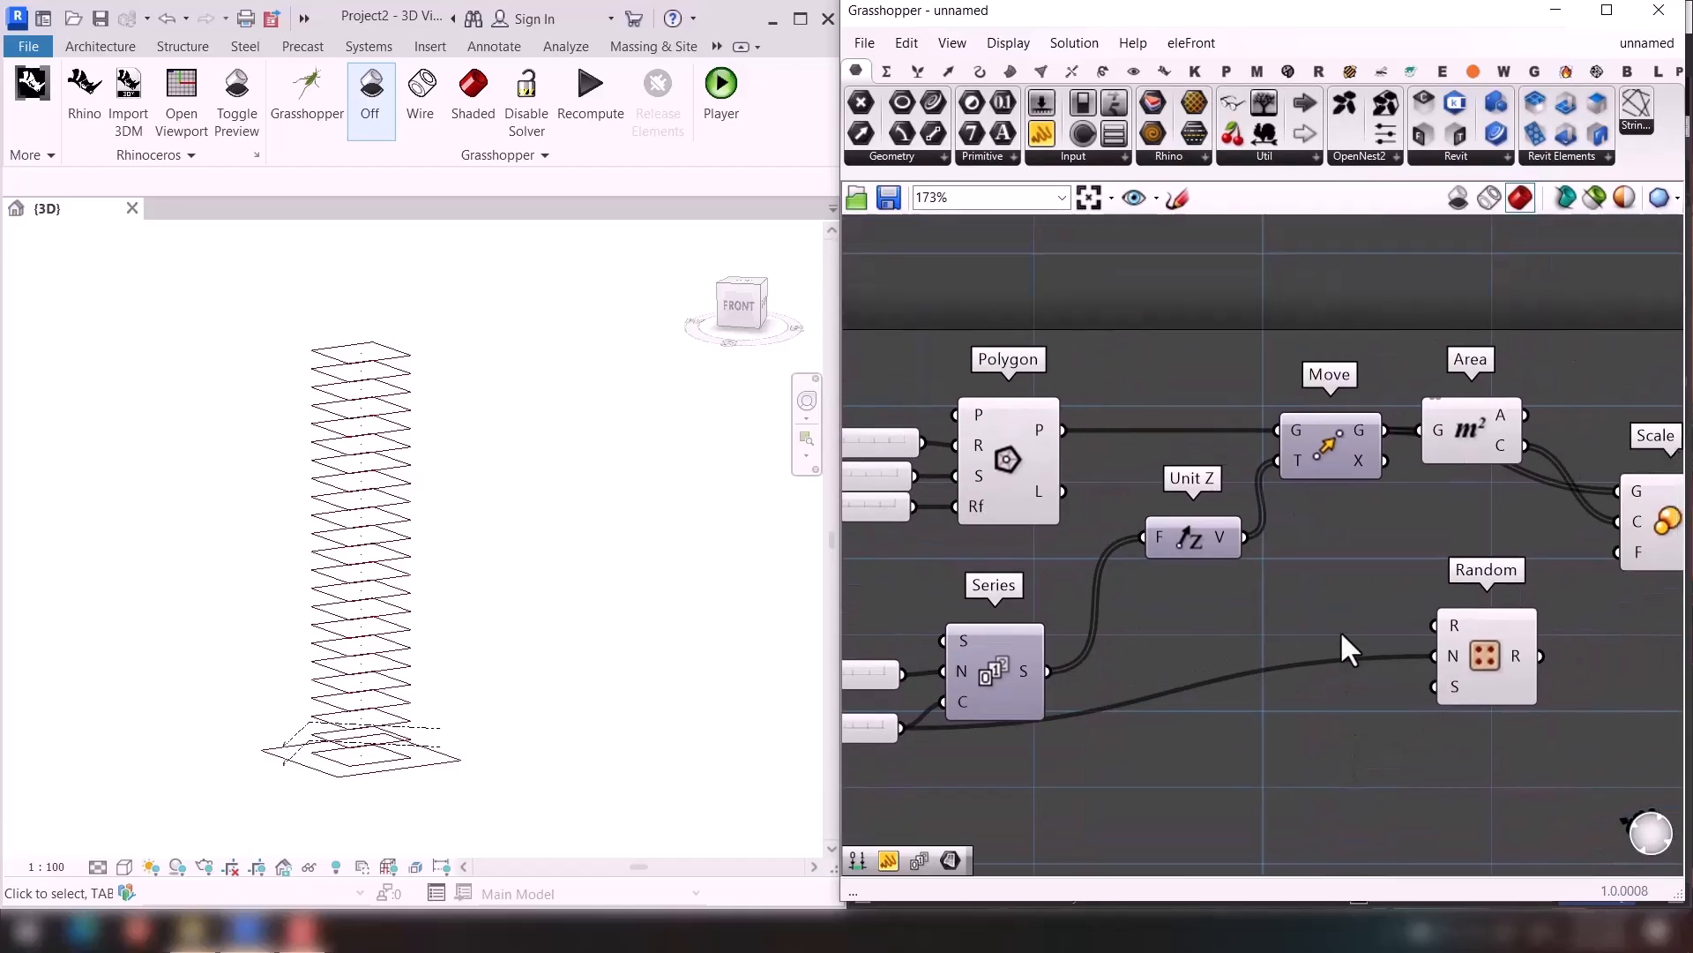
{"action": "scroll", "coordinate": [1376, 629], "scroll_direction": "up", "scroll_amount": 3}
{"action": "double_click", "coordinate": [1325, 619]}
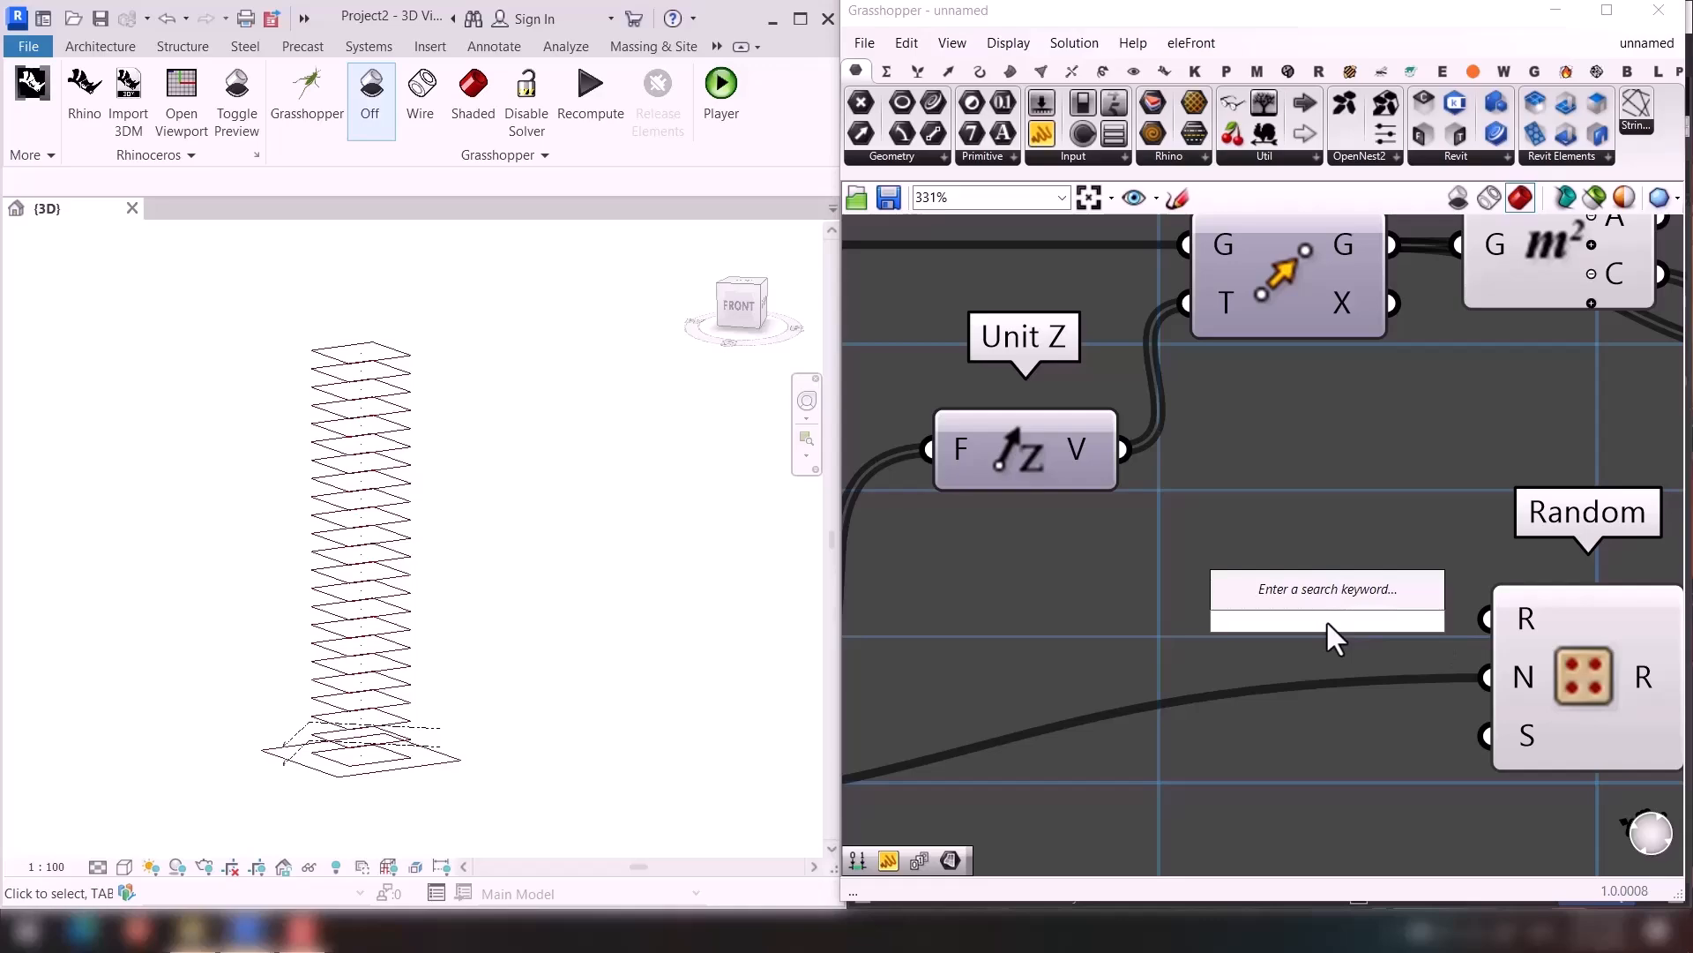
{"action": "type", "text": "co.do"}
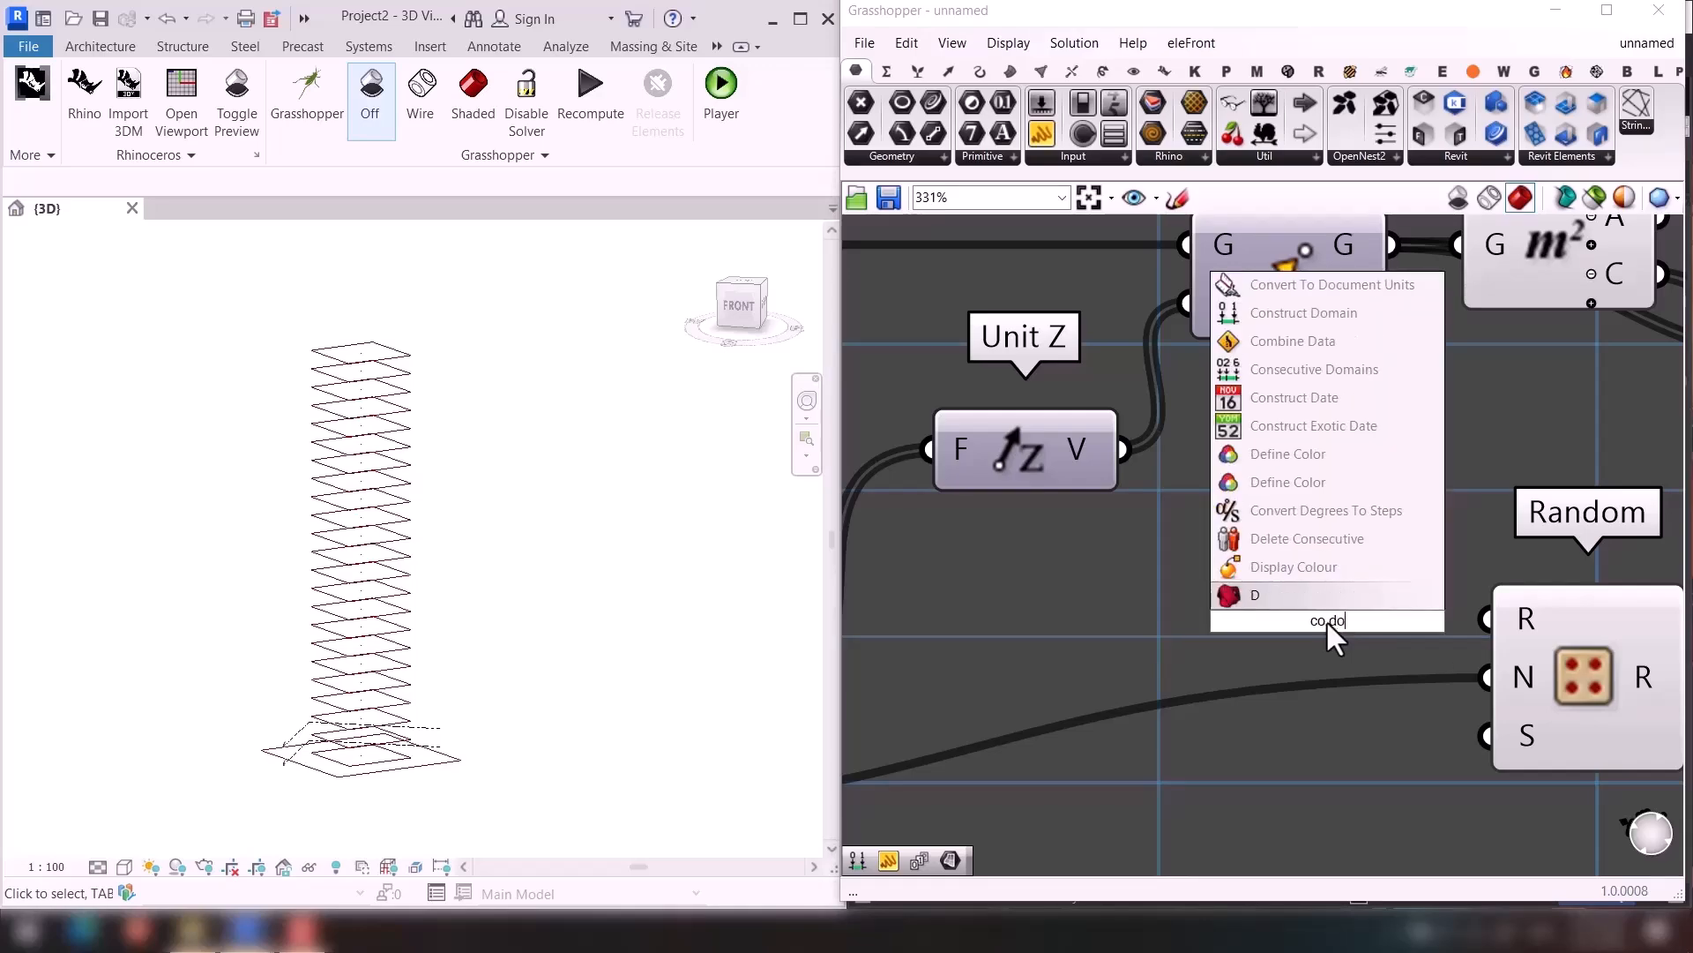
{"action": "left_click", "coordinate": [1355, 535]}
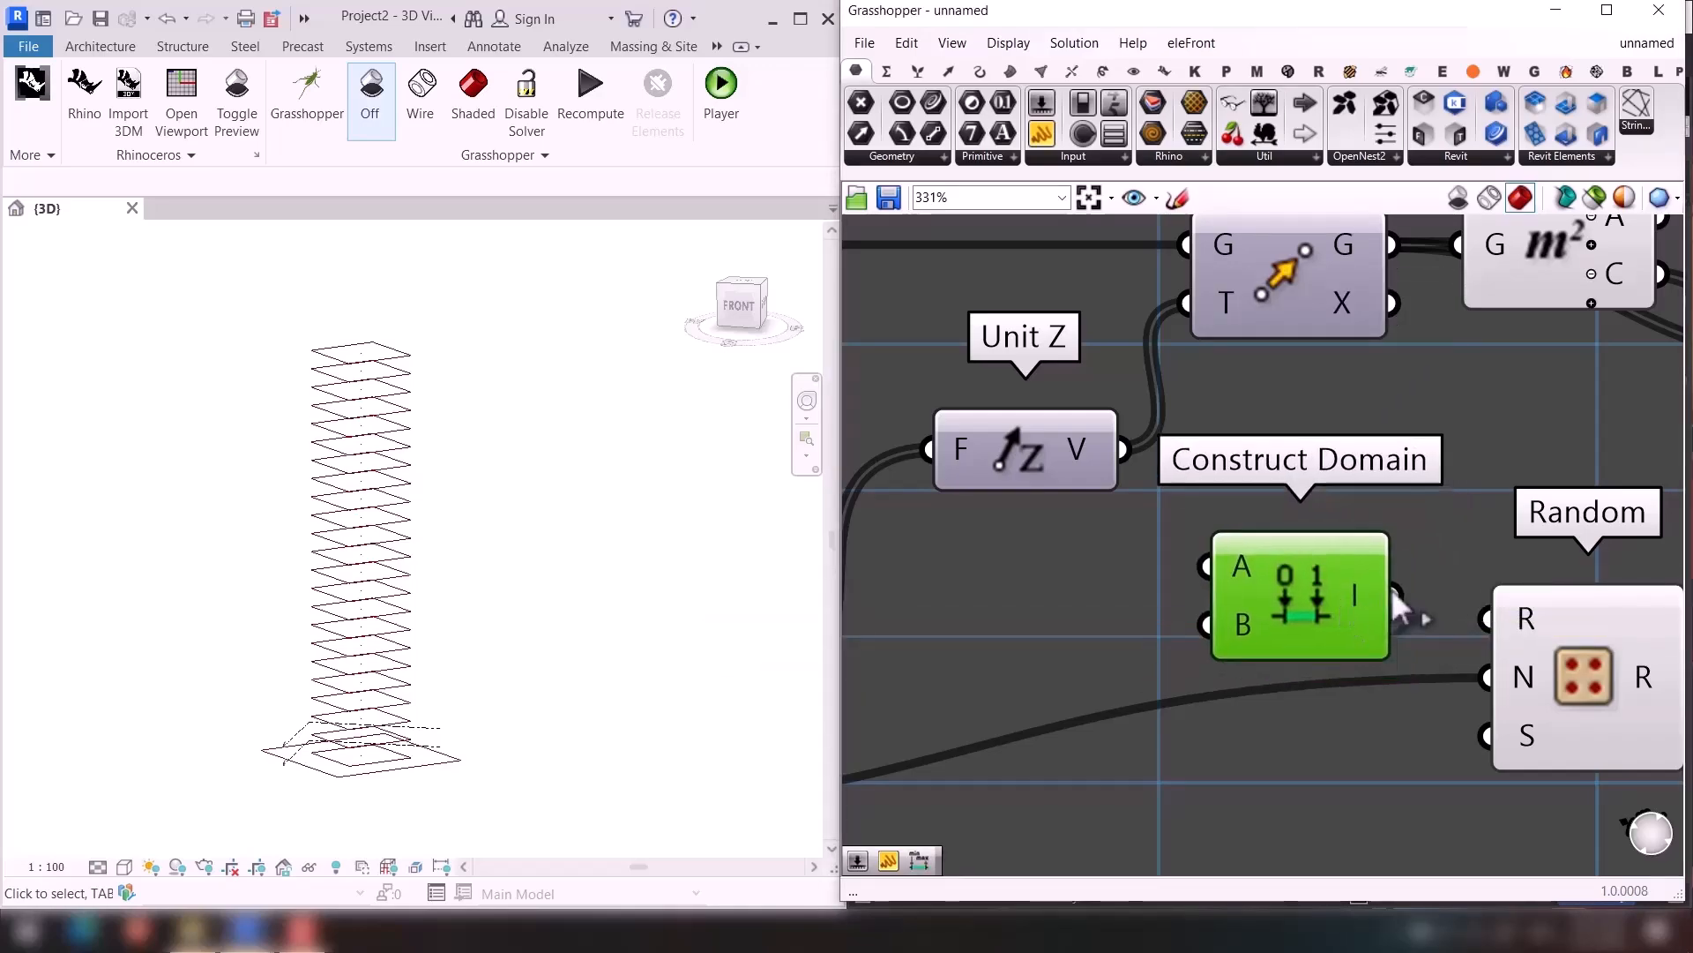
Add two number sliders, 0.5 and 0.9, and connect them to Construct Domain's A and B inputs respectively.
{"action": "double_click", "coordinate": [1103, 605]}
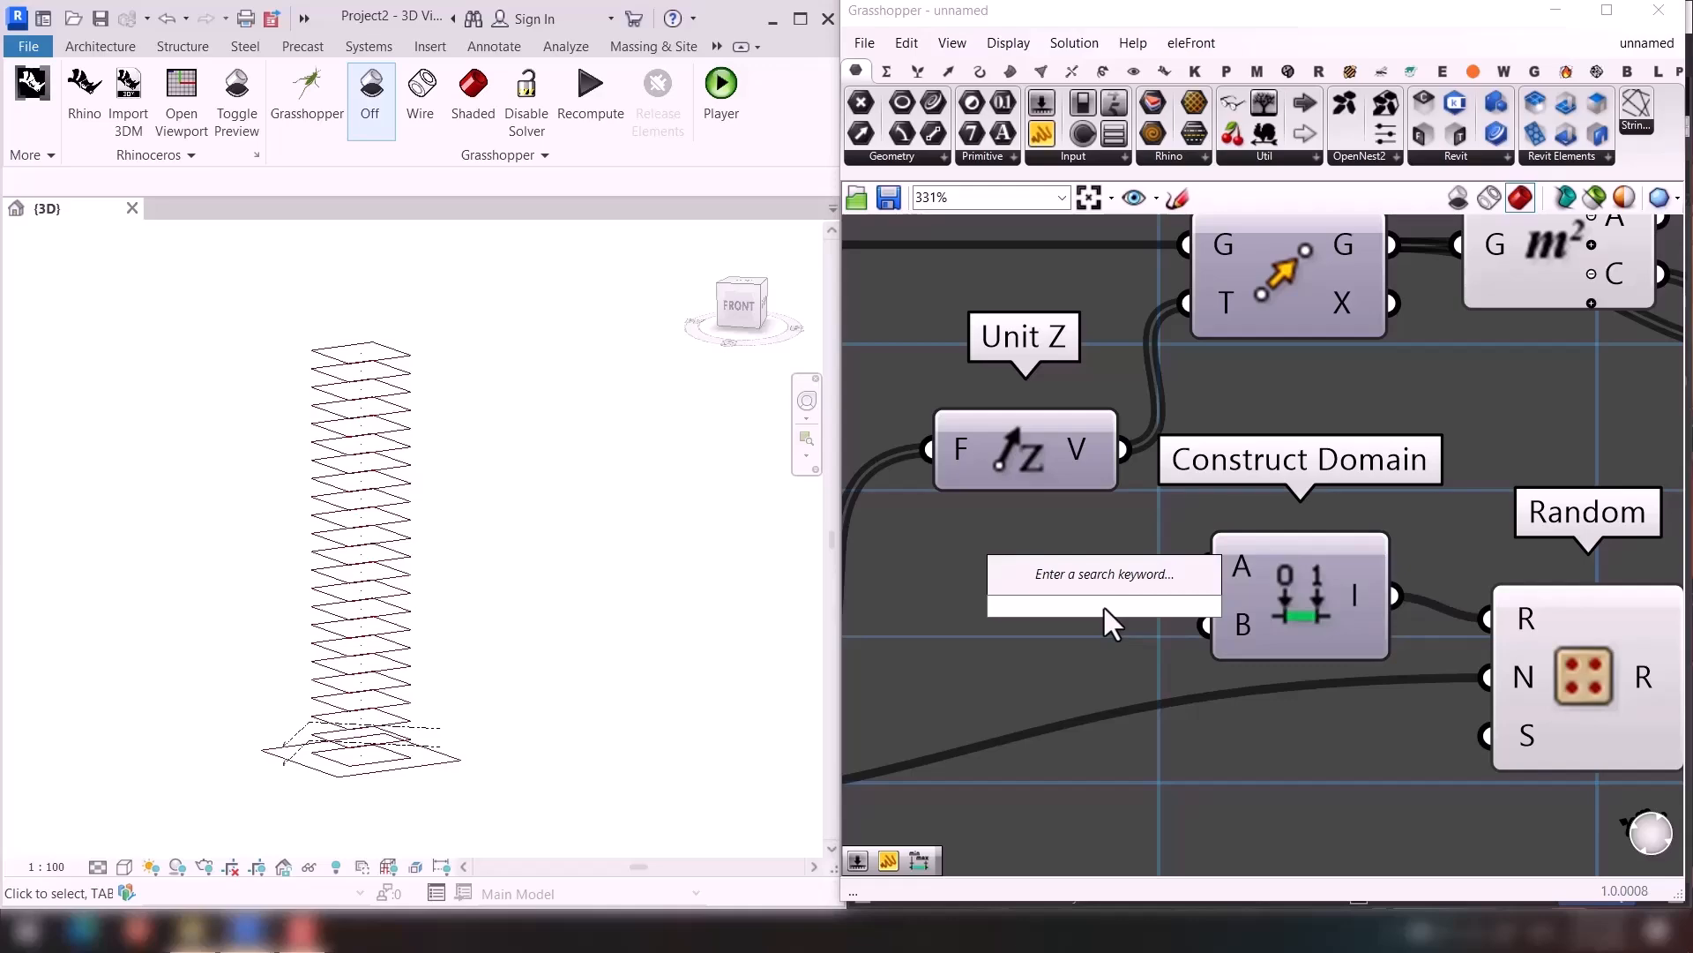
{"action": "type", "text": "0.5"}
{"action": "key", "text": "Return"}
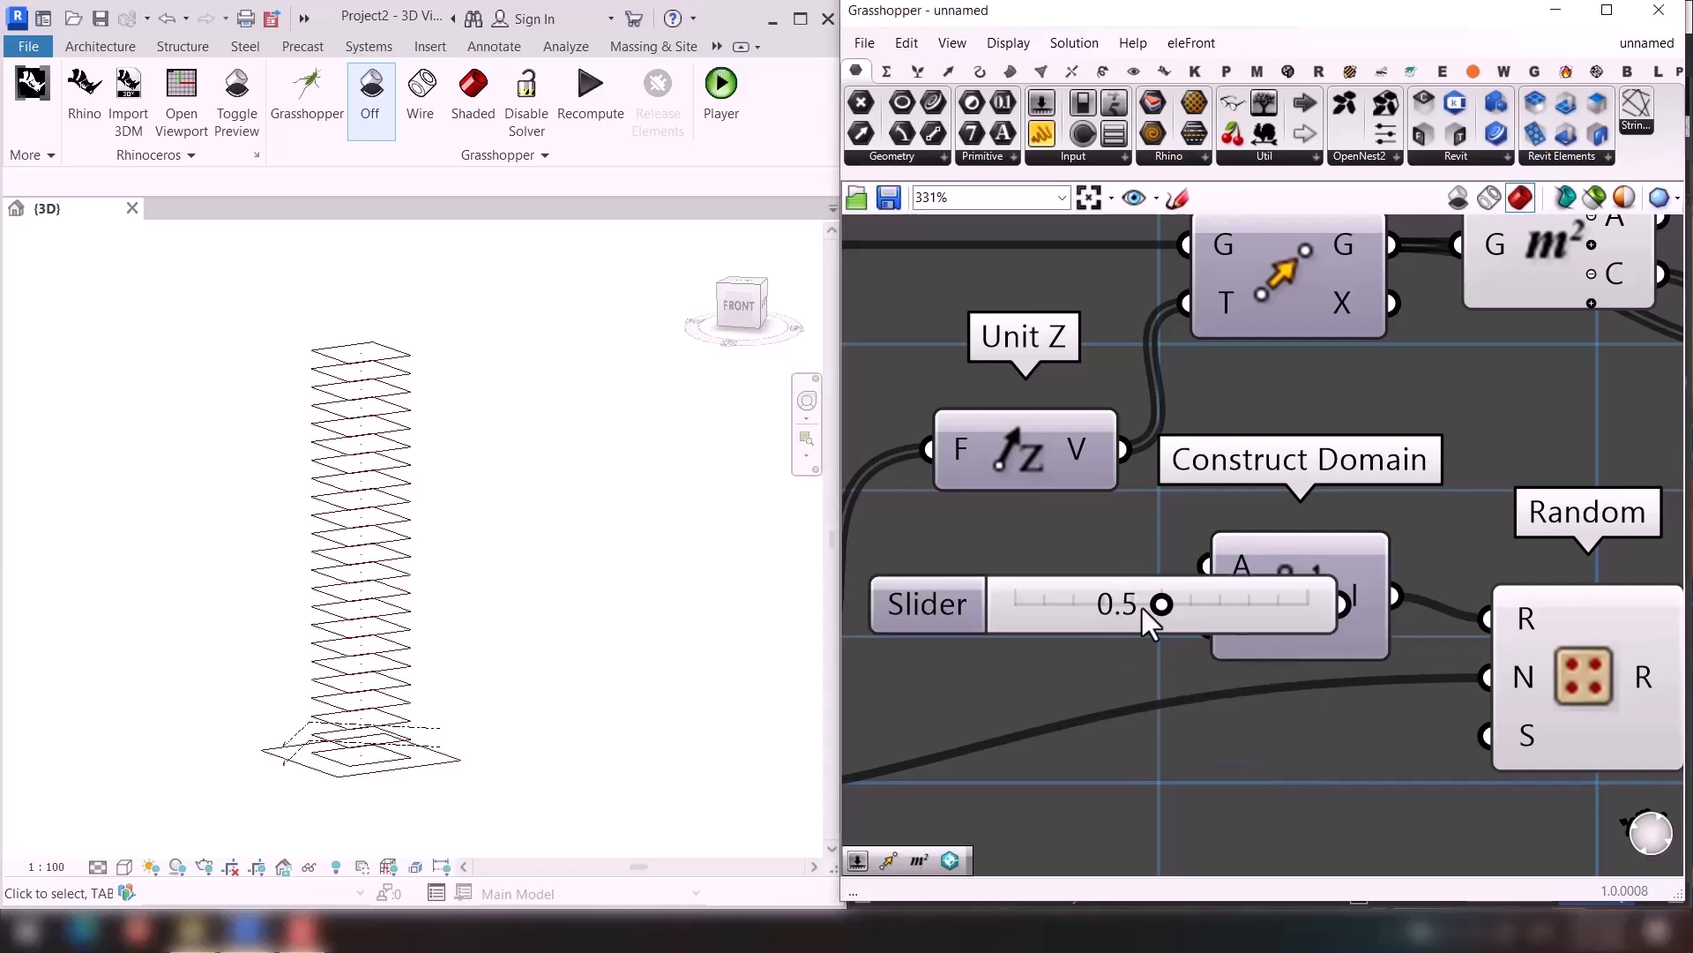
{"action": "right_click_drag", "start_coordinate": [1324, 630], "coordinate": [1489, 644]}
{"action": "left_click_drag", "start_coordinate": [1400, 615], "coordinate": [1211, 643]}
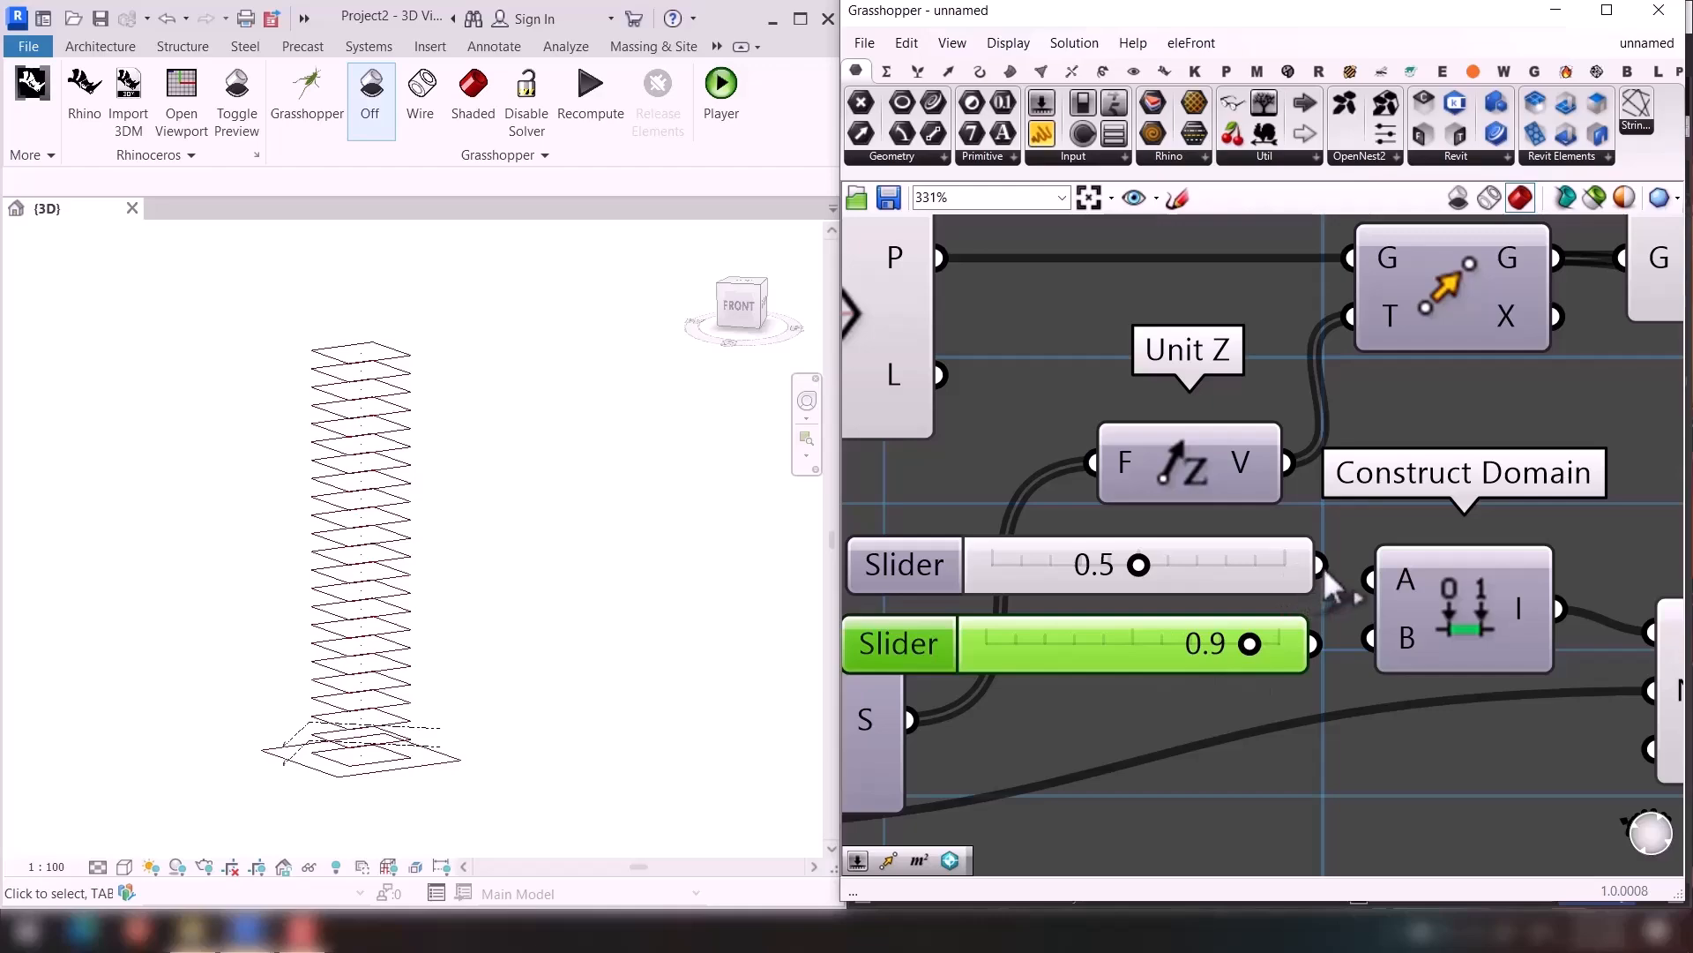
{"action": "left_click_drag", "start_coordinate": [1321, 565], "coordinate": [1370, 578]}
{"action": "left_click_drag", "start_coordinate": [1316, 643], "coordinate": [1369, 637]}
Rearrange Construct Domain and its two sliders below the Series component, with the sliders beside their inputs and nothing overlapping.
{"action": "scroll", "coordinate": [1331, 655], "scroll_direction": "down", "scroll_amount": 2}
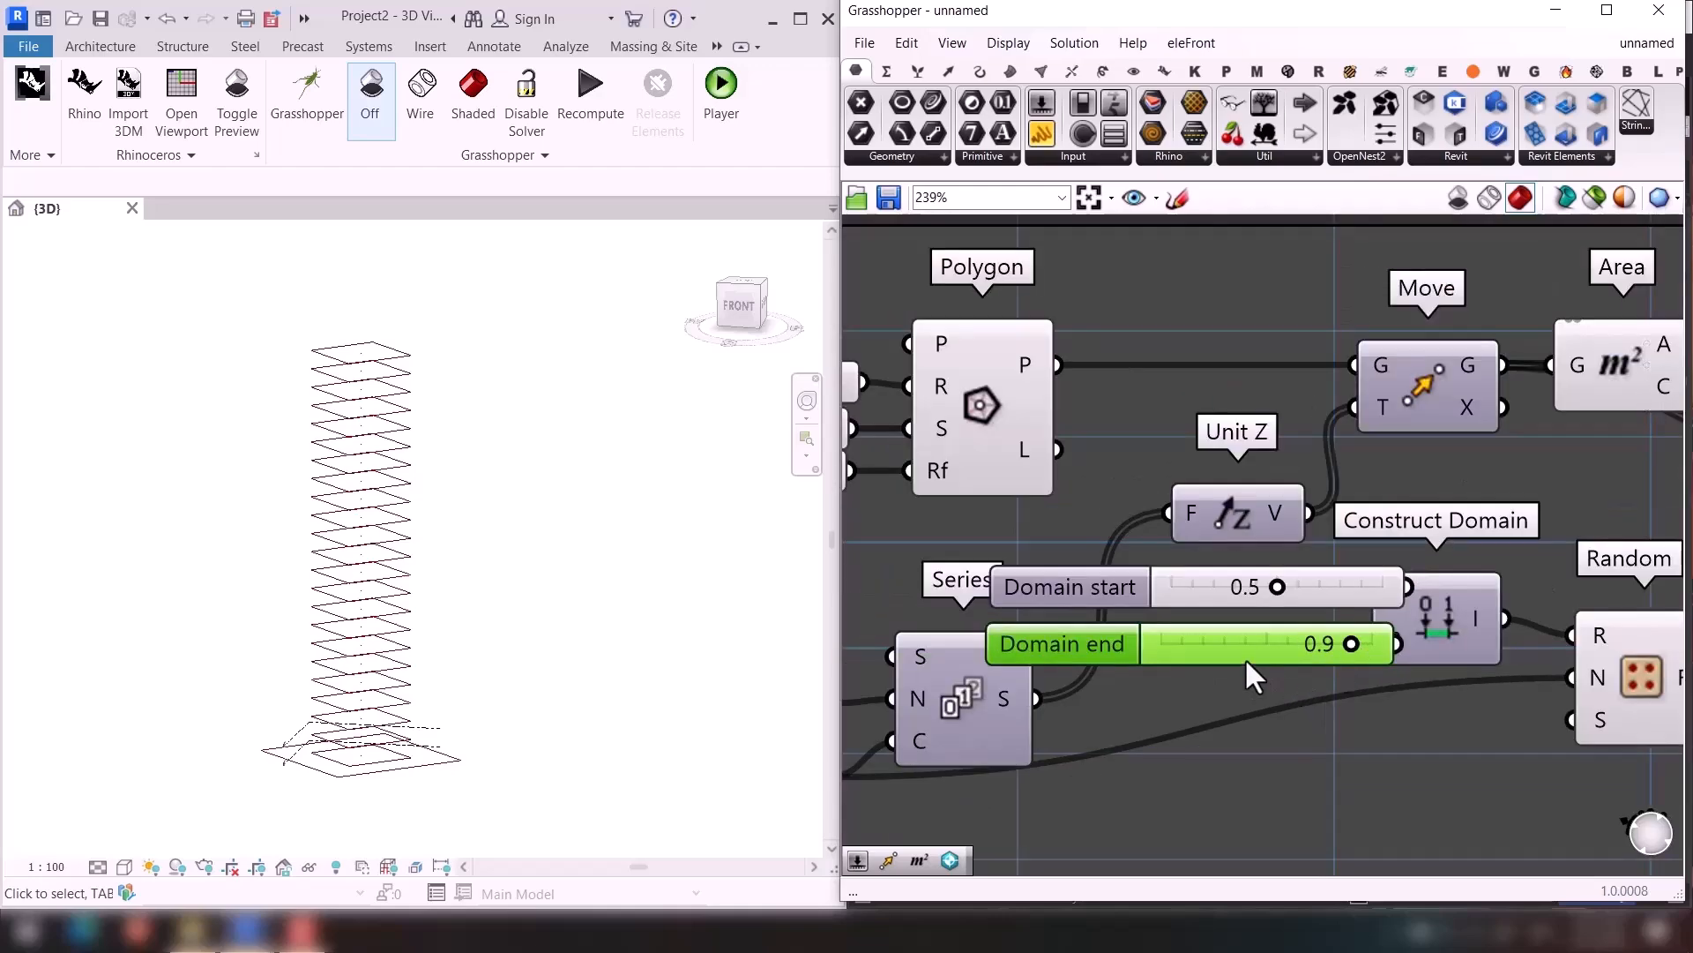
{"action": "mouse_move", "coordinate": [1245, 658]}
{"action": "left_mouse_down"}
{"action": "mouse_move", "coordinate": [1217, 670]}
{"action": "mouse_move", "coordinate": [1242, 654]}
{"action": "left_mouse_up"}
{"action": "left_click_drag", "start_coordinate": [1411, 721], "coordinate": [1129, 592]}
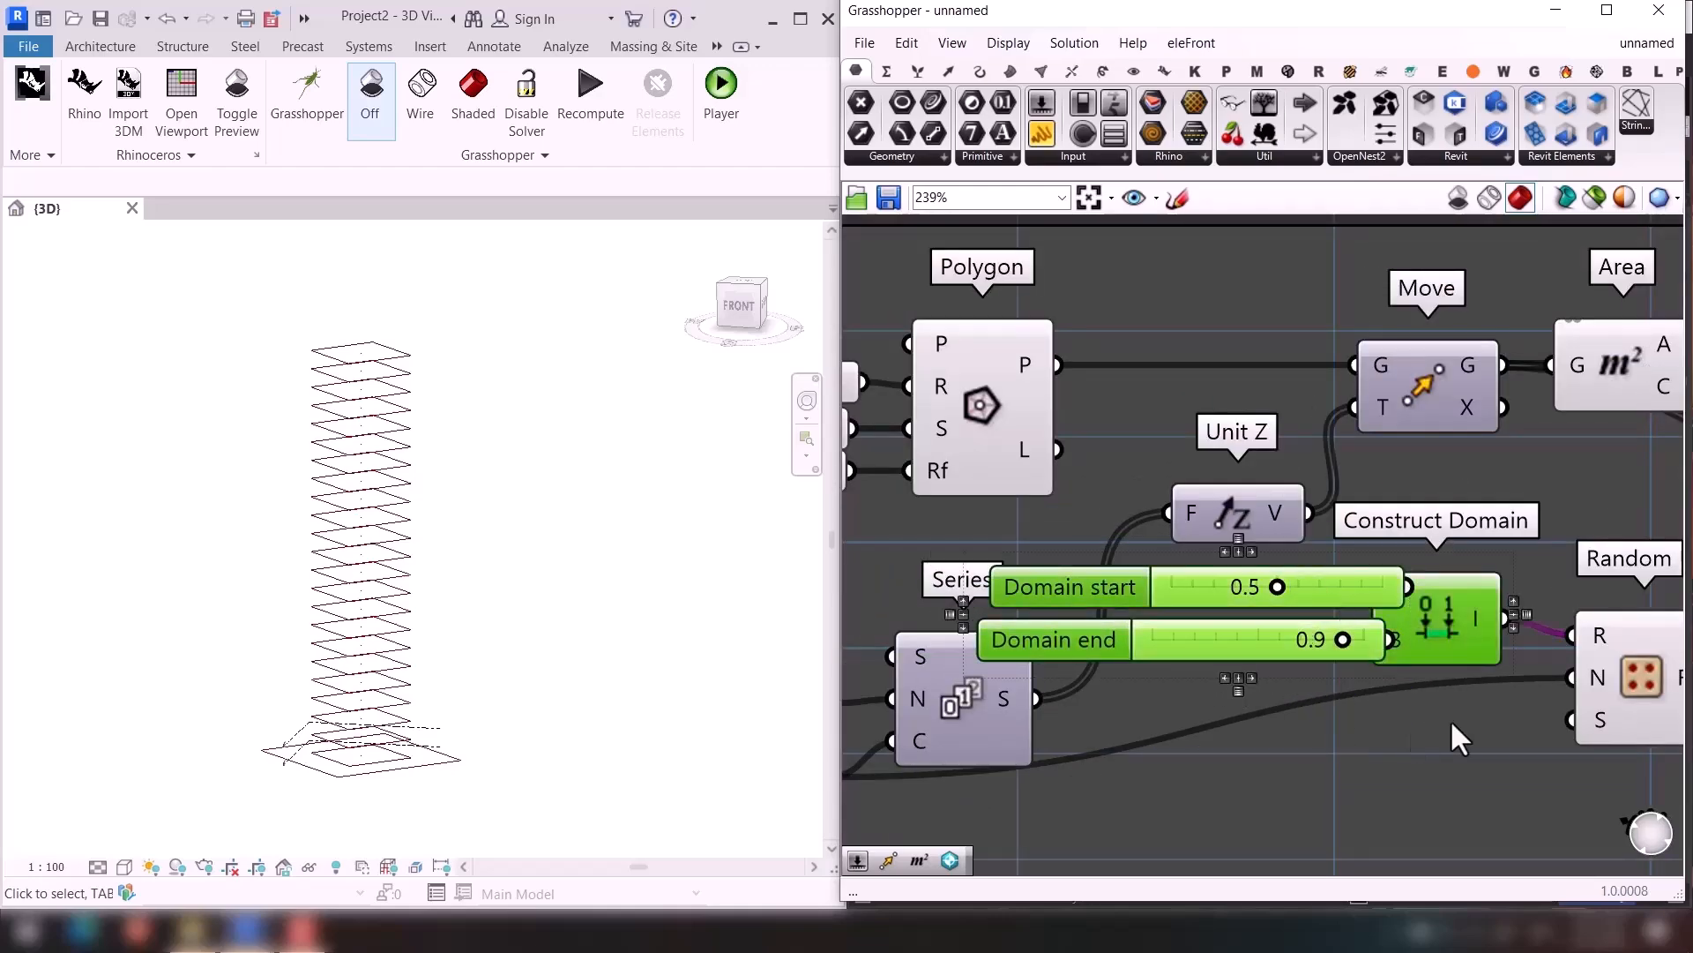
{"action": "right_click_drag", "start_coordinate": [1452, 723], "coordinate": [1426, 601]}
{"action": "scroll", "coordinate": [1405, 509], "scroll_direction": "down", "scroll_amount": 1}
{"action": "left_click_drag", "start_coordinate": [1403, 503], "coordinate": [1351, 755]}
{"action": "left_click_drag", "start_coordinate": [1169, 668], "coordinate": [1093, 836]}
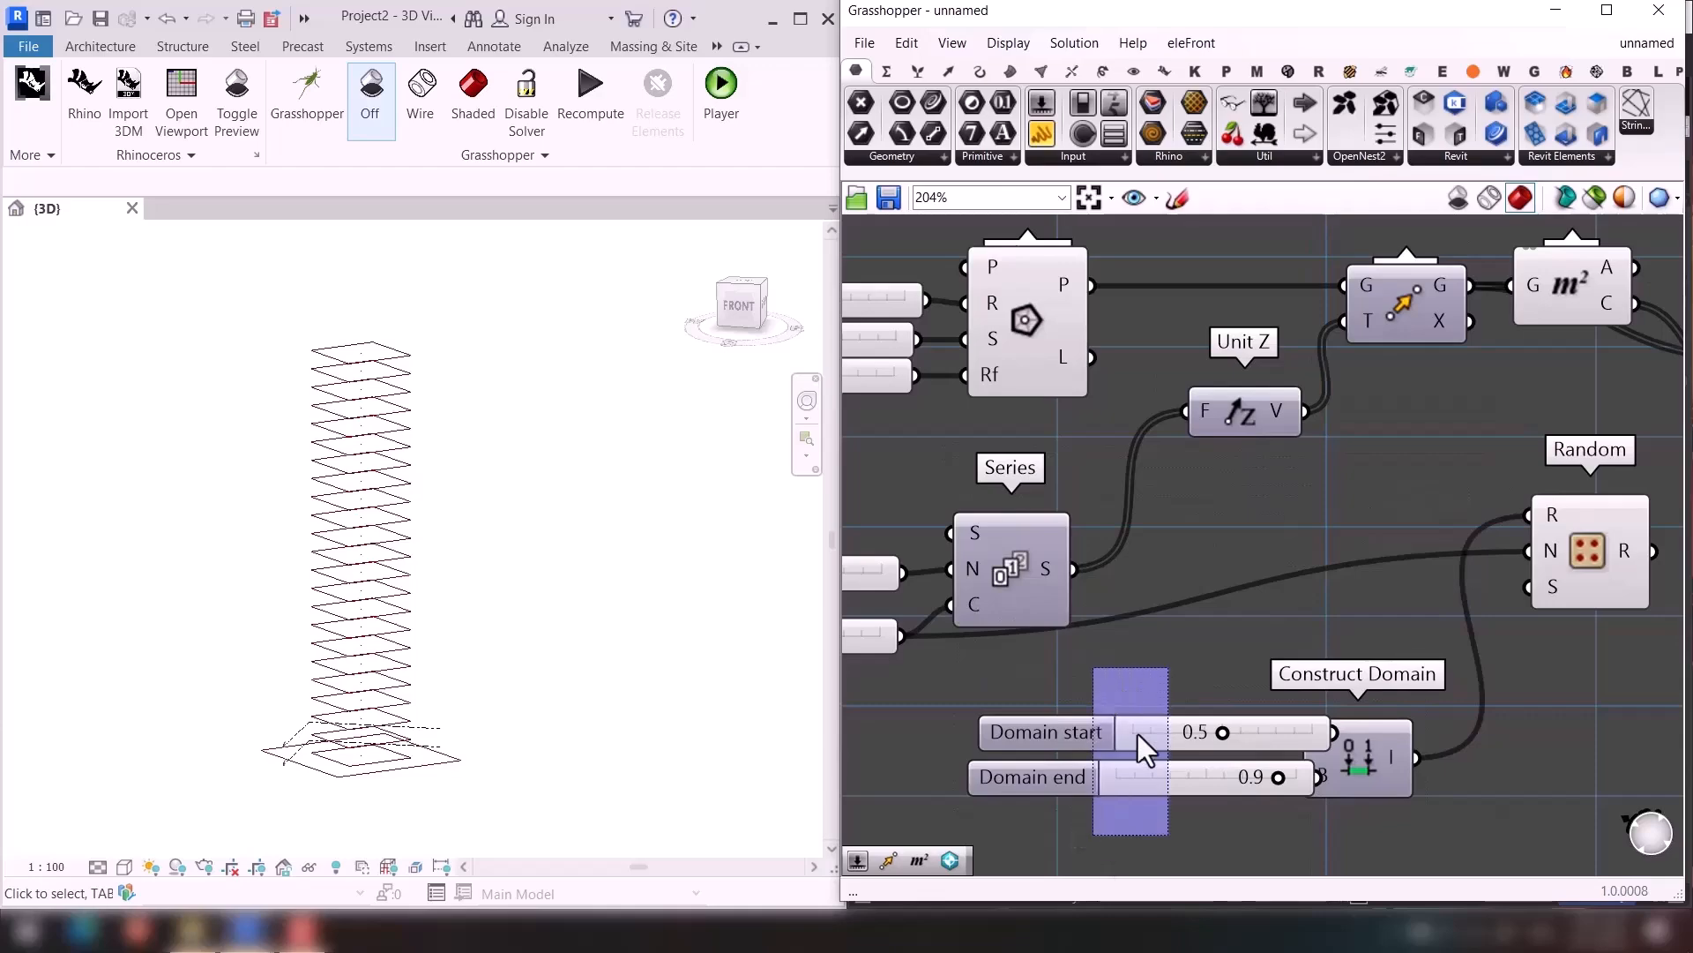
{"action": "left_click_drag", "start_coordinate": [1142, 727], "coordinate": [1099, 723]}
{"action": "left_click", "coordinate": [1116, 702]}
{"action": "left_click", "coordinate": [1394, 596]}
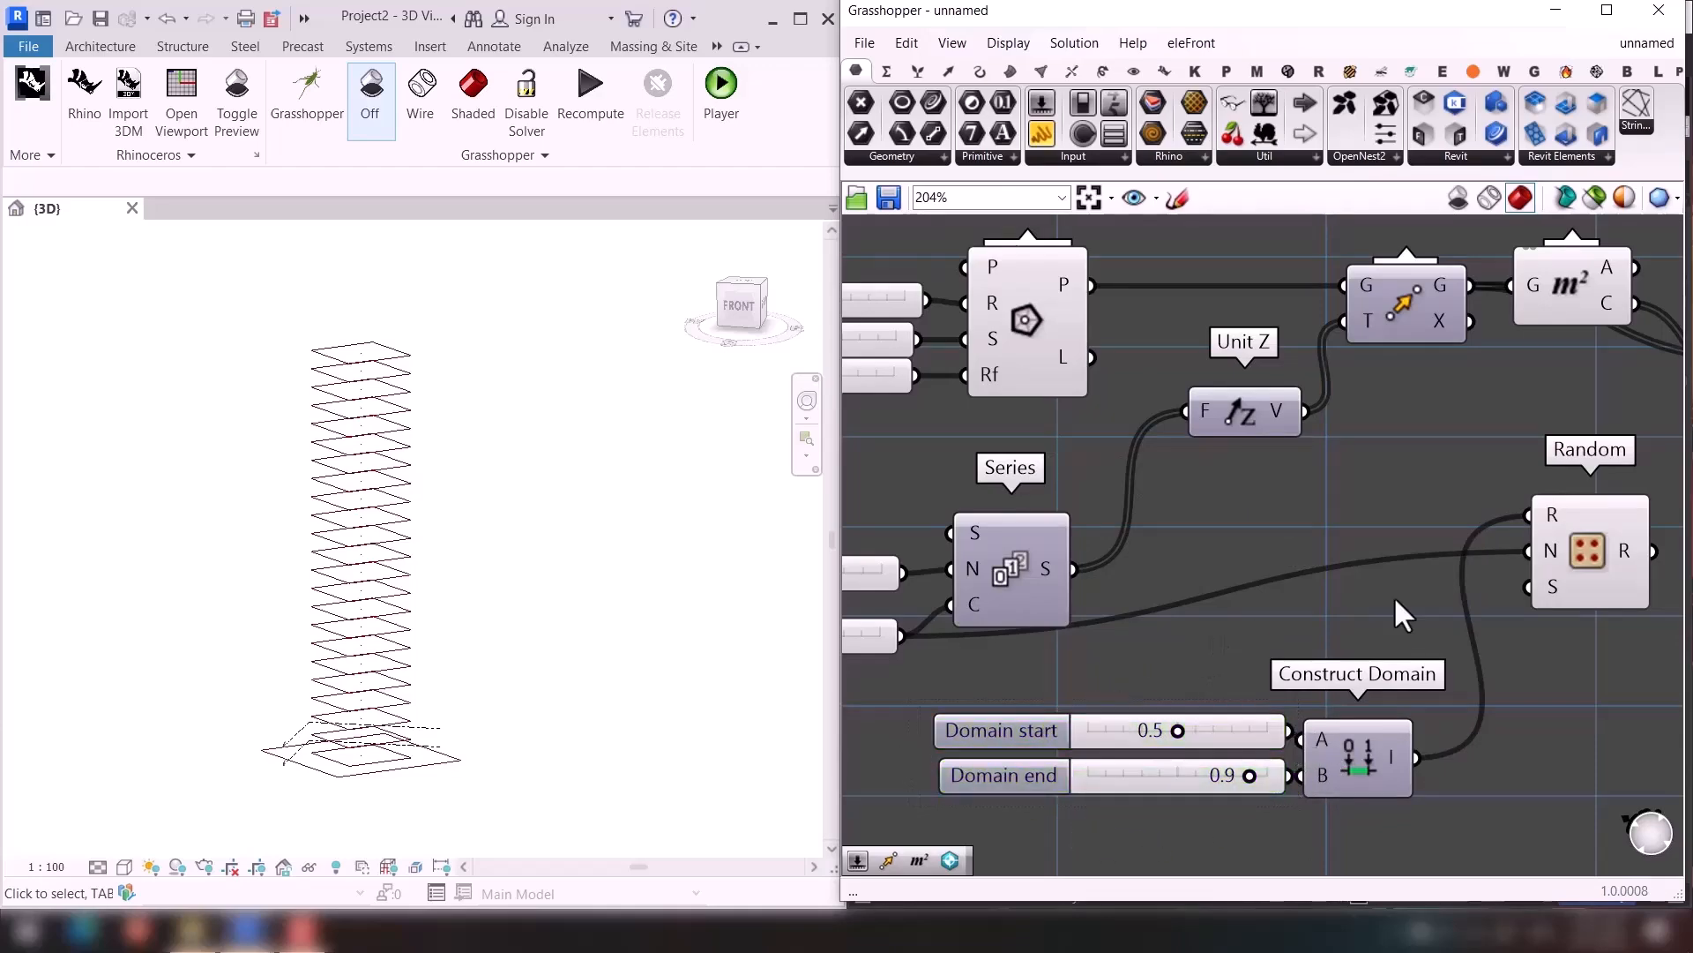
Connect the Random output to Scale's Factor input and turn off the Polygon component's preview.
{"action": "right_click_drag", "start_coordinate": [1394, 596], "coordinate": [1205, 750]}
{"action": "left_click_drag", "start_coordinate": [1291, 747], "coordinate": [1356, 633]}
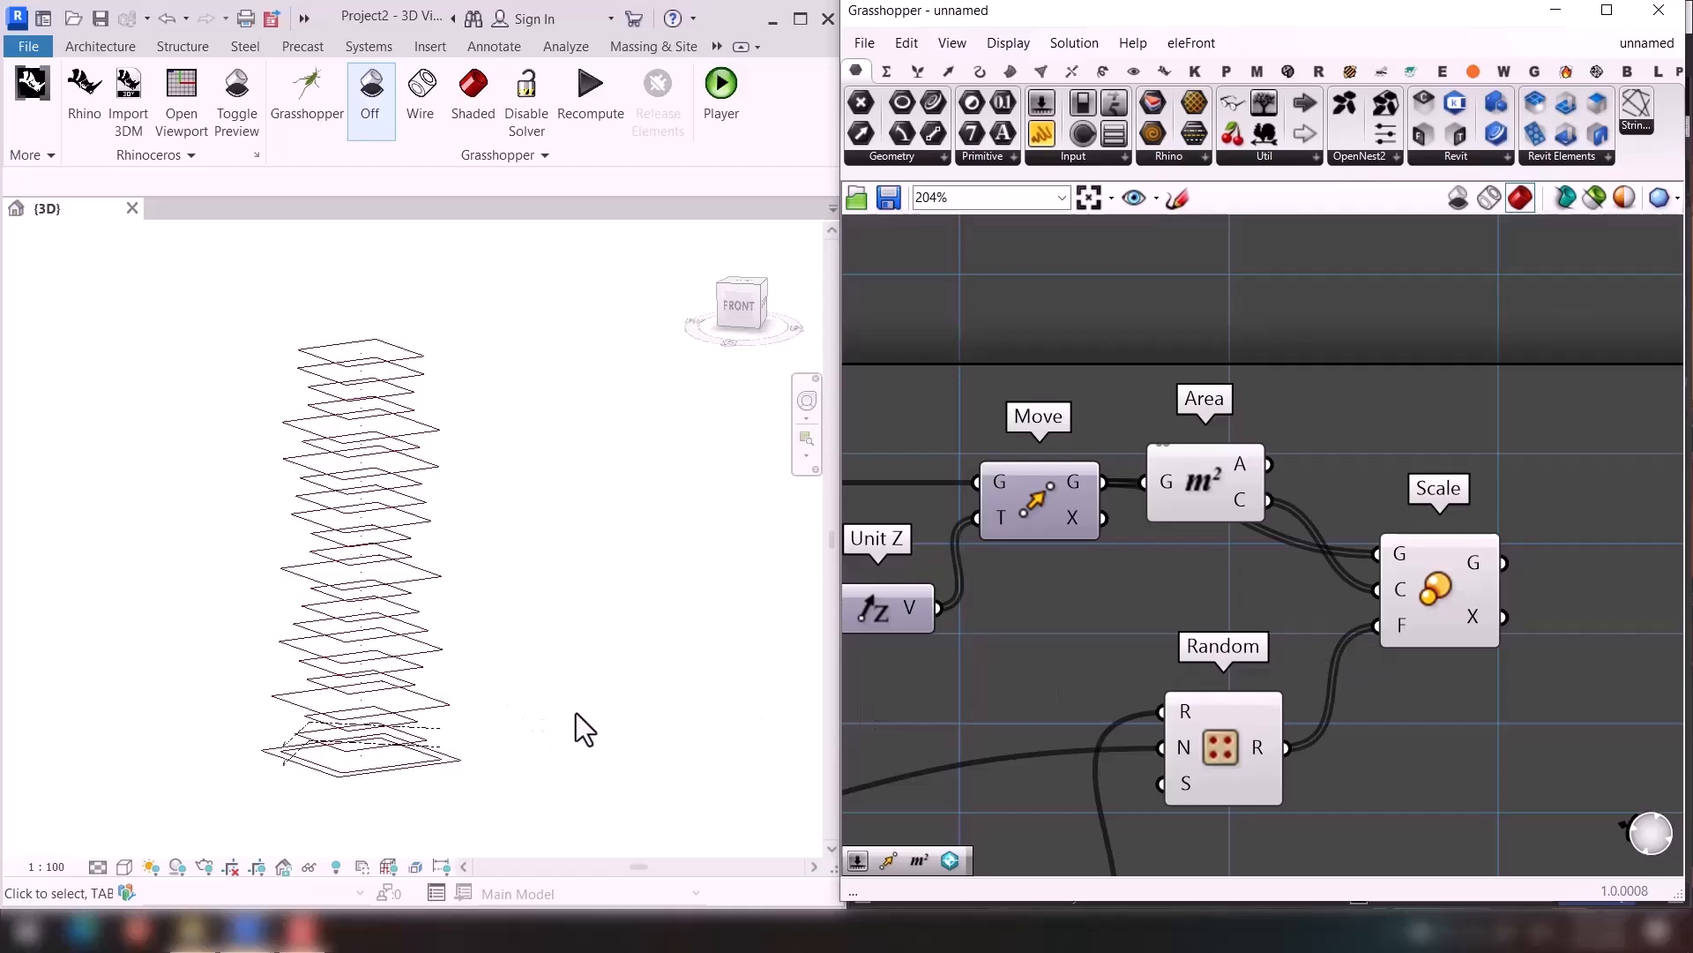
{"action": "right_click_drag", "start_coordinate": [1100, 565], "coordinate": [1548, 569]}
{"action": "right_click_drag", "start_coordinate": [1115, 517], "coordinate": [1219, 500]}
{"action": "left_click", "coordinate": [1217, 485]}
{"action": "middle_click", "coordinate": [1216, 482]}
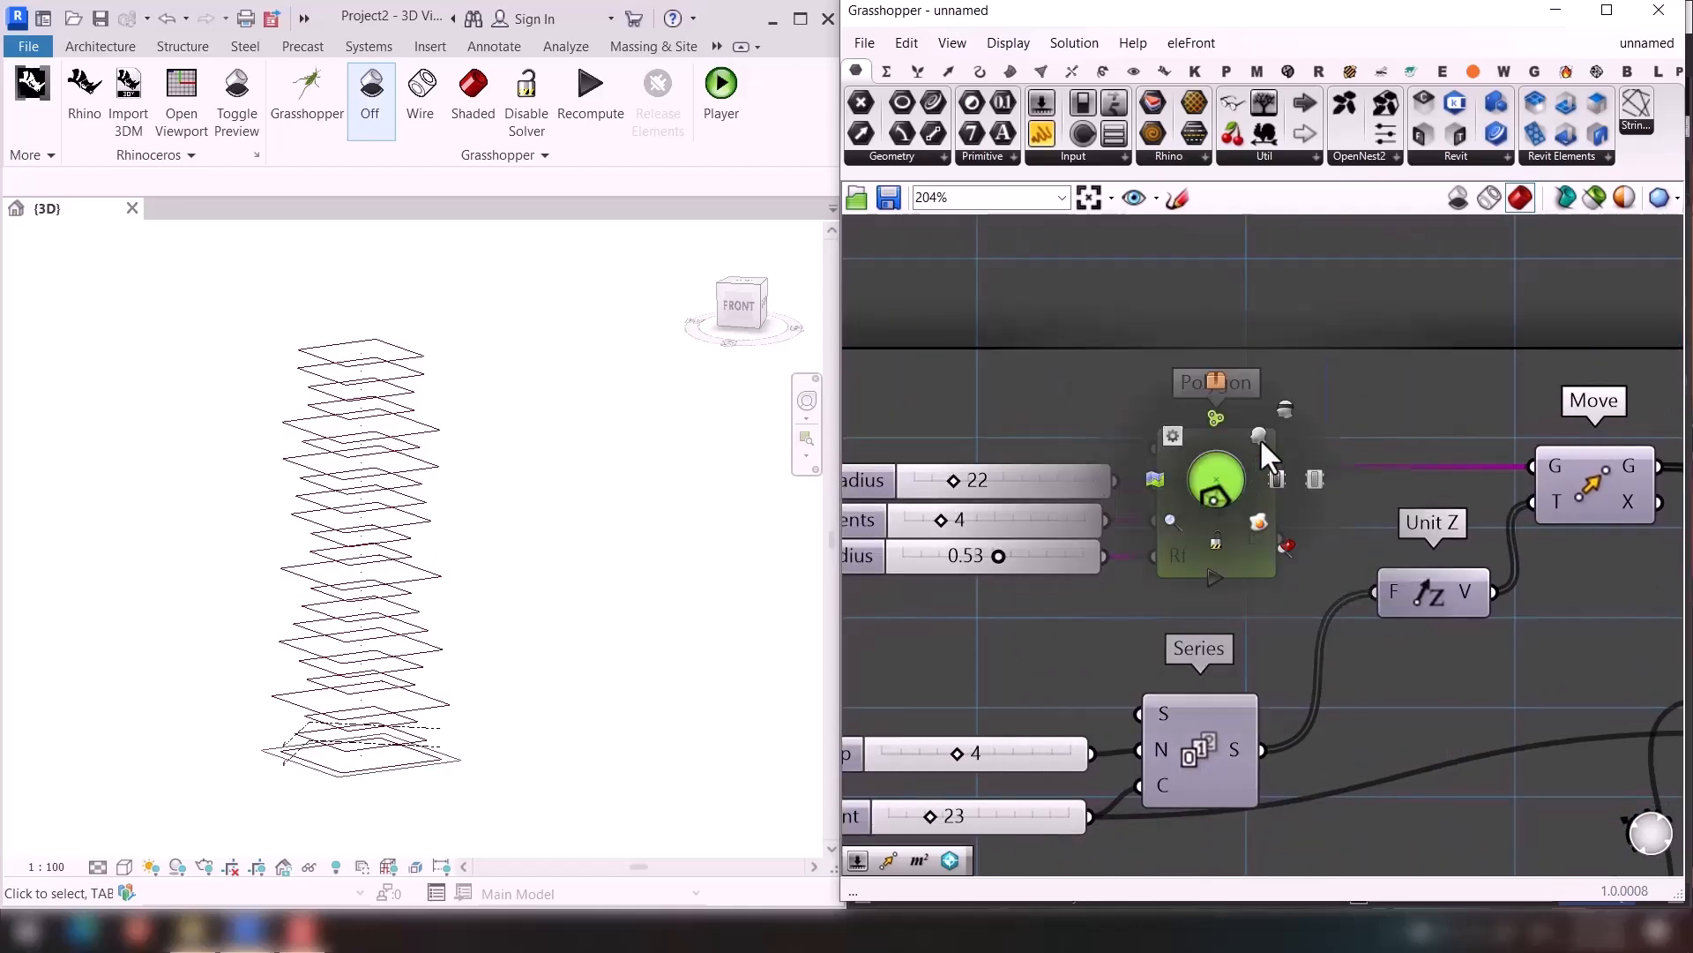
{"action": "scroll", "coordinate": [1321, 409], "scroll_direction": "down", "scroll_amount": 3}
{"action": "right_click_drag", "start_coordinate": [1406, 382], "coordinate": [1225, 360]}
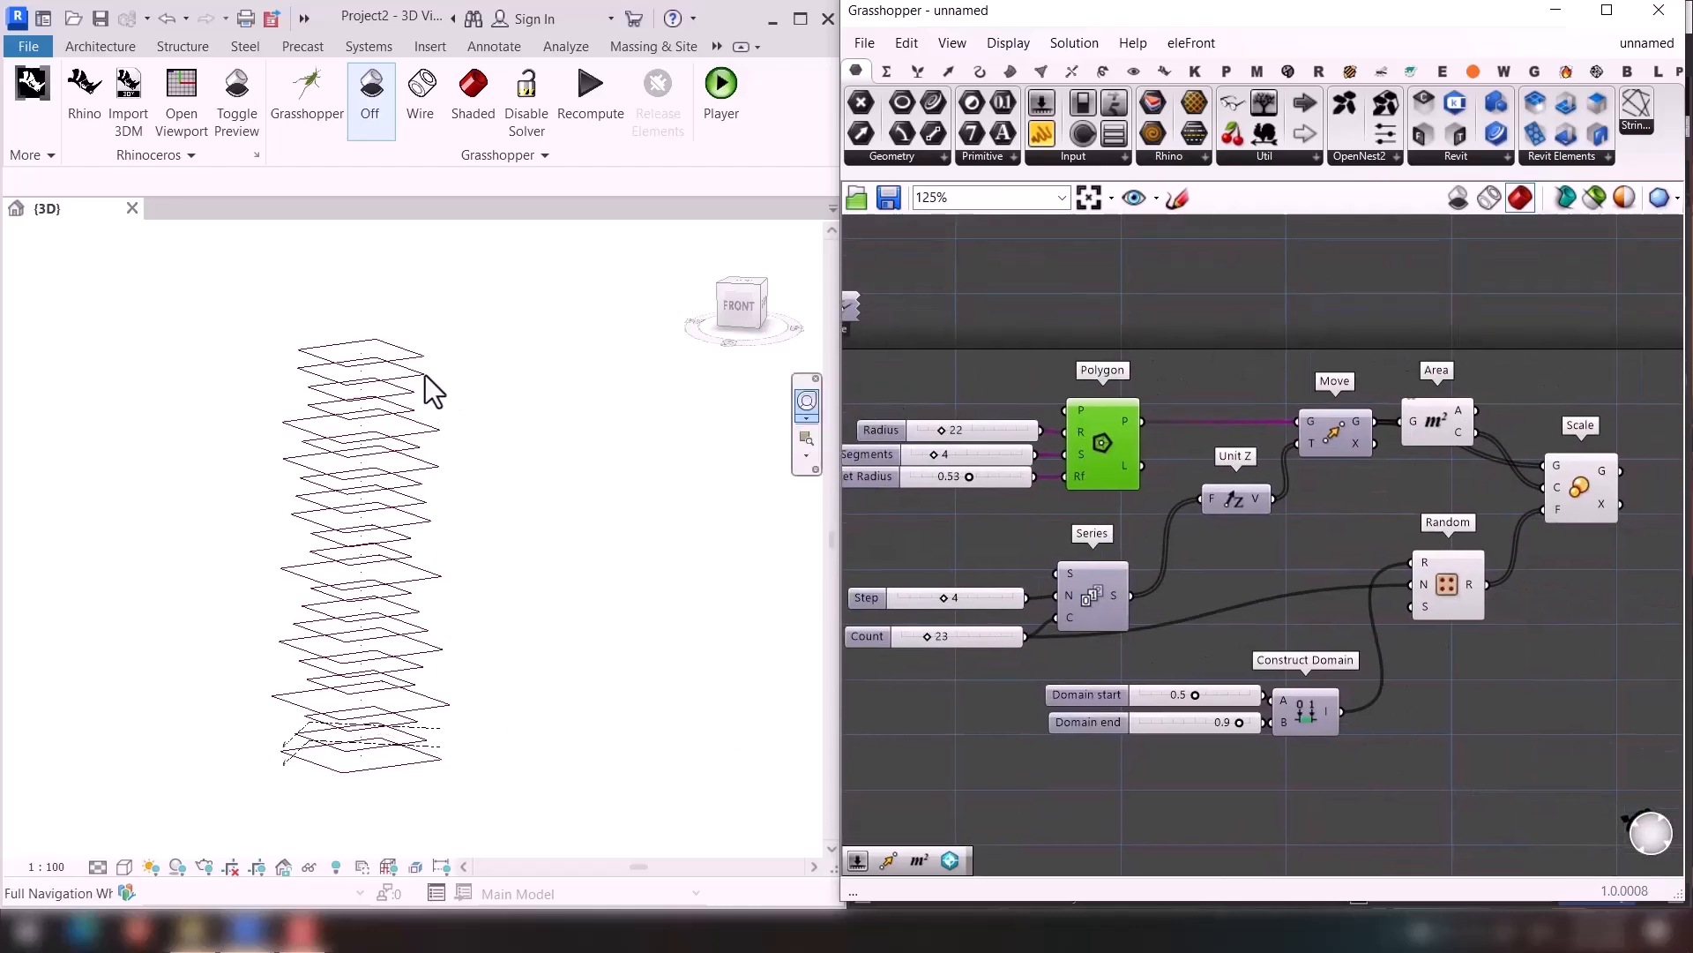
{"action": "scroll", "coordinate": [306, 331], "scroll_direction": "up", "scroll_amount": 1}
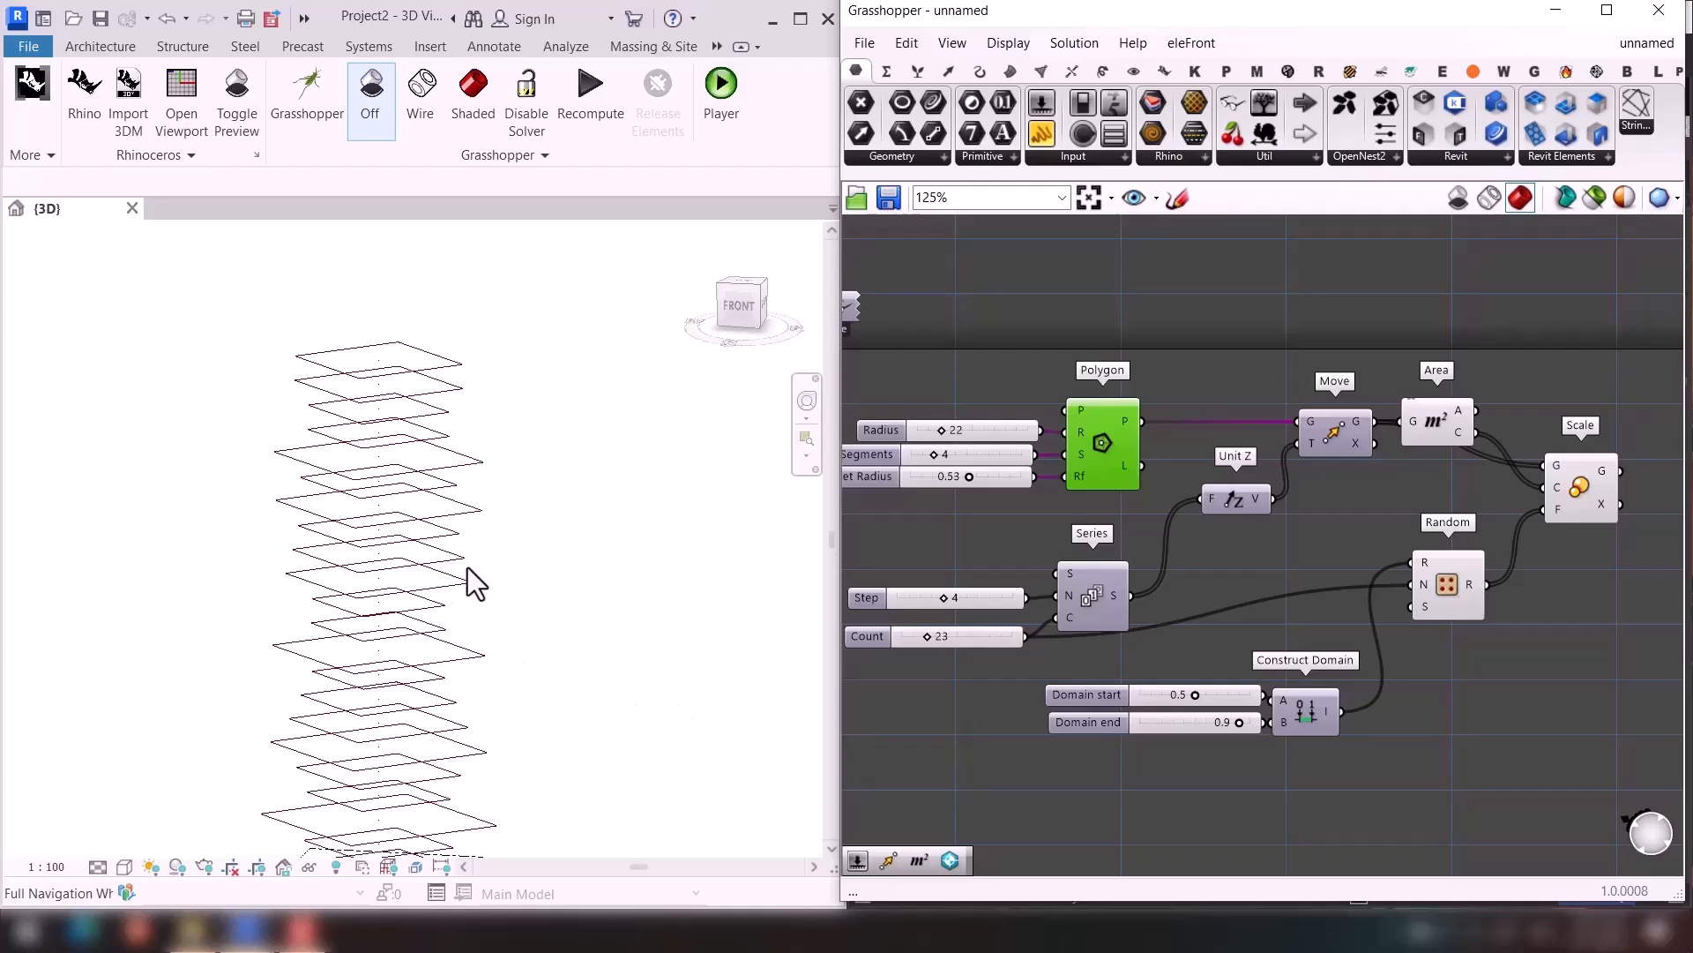
{"action": "scroll", "coordinate": [362, 640], "scroll_direction": "down", "scroll_amount": 1}
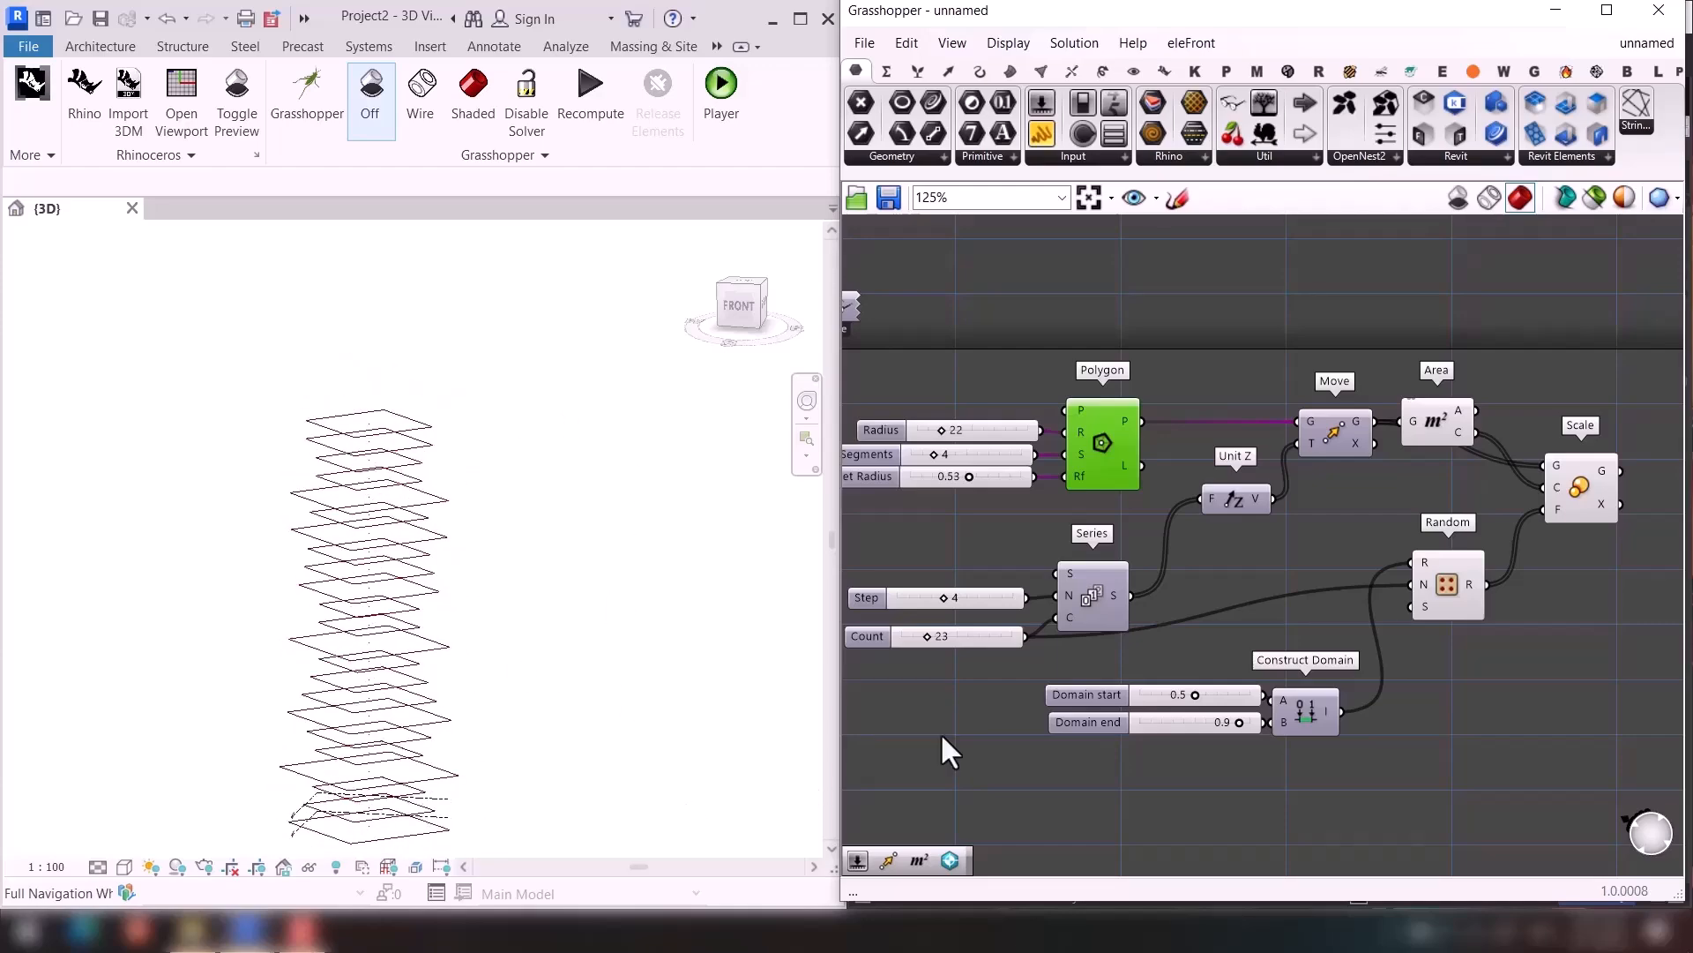
Add a number slider of 123 below Construct Domain, connect it to Random's Seed input, and set it to 193.
{"action": "right_click_drag", "start_coordinate": [1462, 581], "coordinate": [1453, 507]}
{"action": "double_click", "coordinate": [1351, 677]}
{"action": "key", "text": "Escape"}
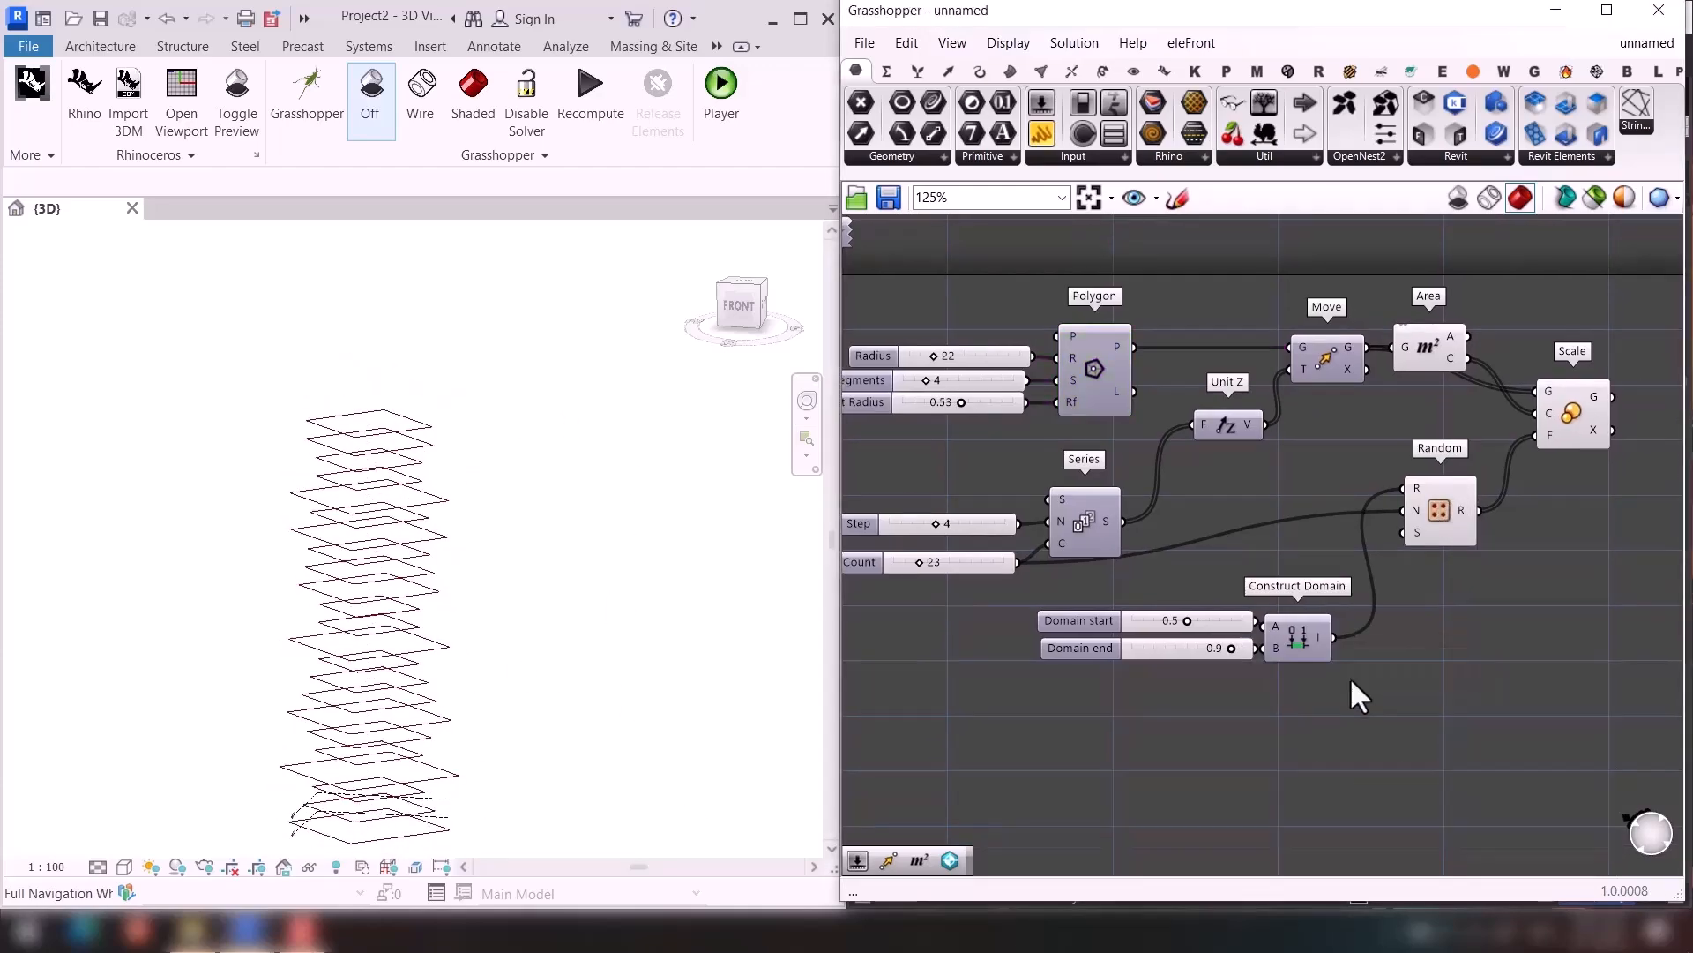
{"action": "double_click", "coordinate": [1351, 679]}
{"action": "type", "text": "123"}
{"action": "key", "text": "Return"}
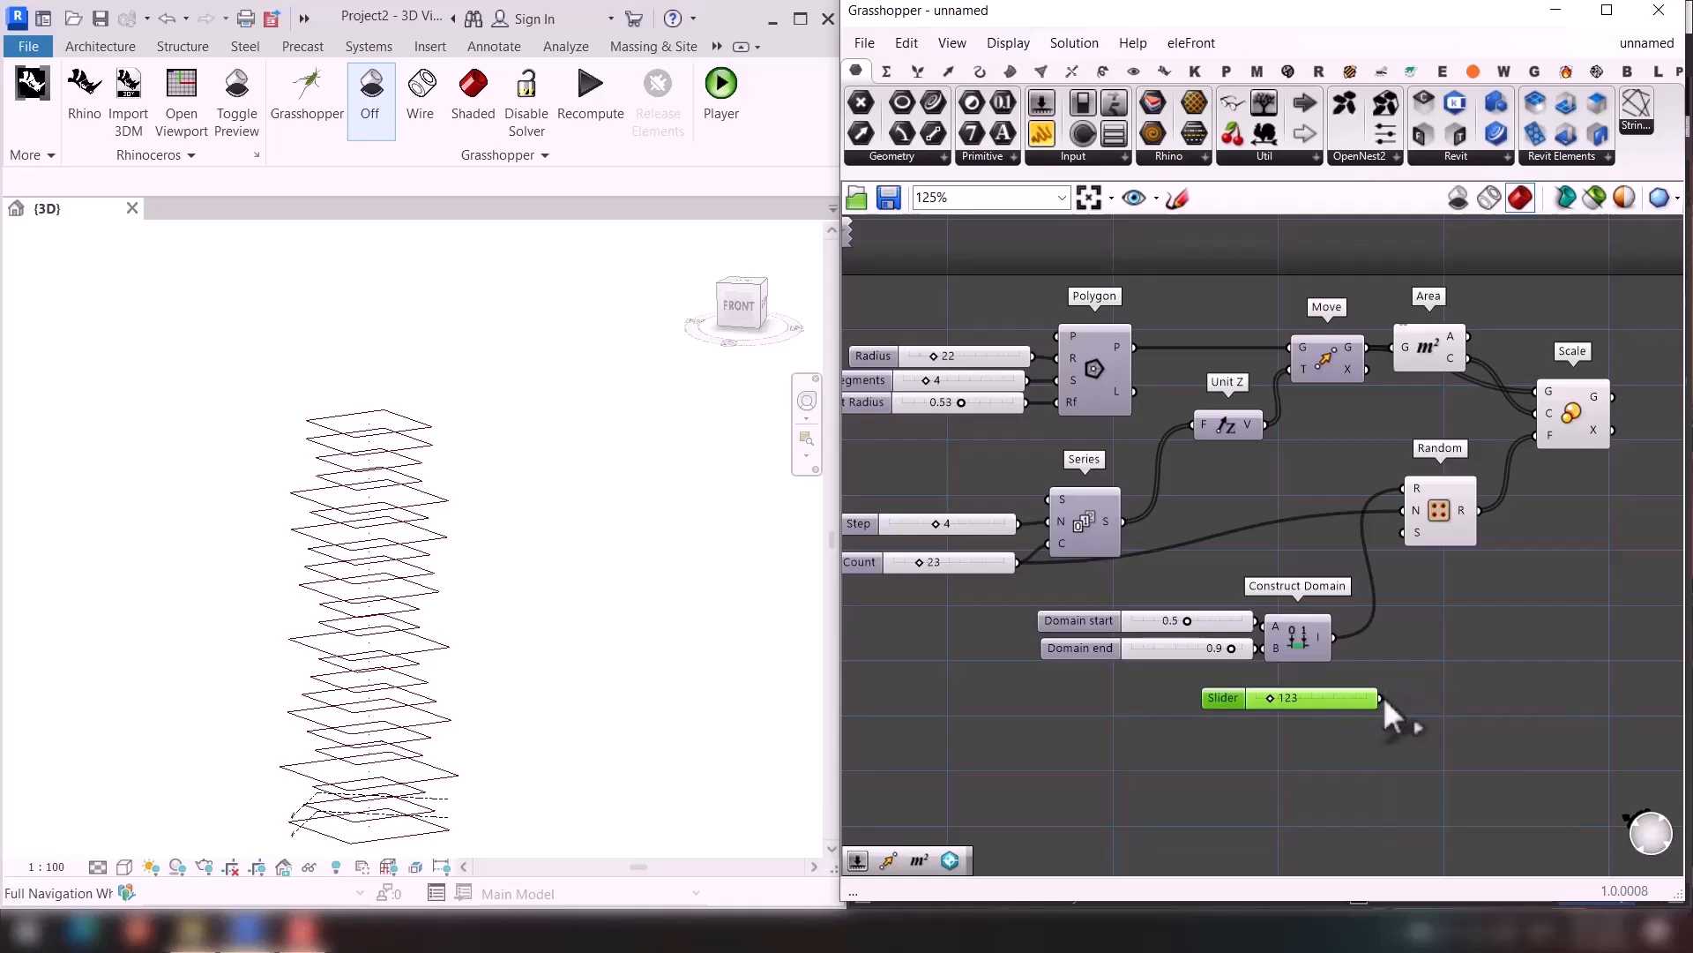
{"action": "left_click_drag", "start_coordinate": [1406, 531], "coordinate": [1406, 533]}
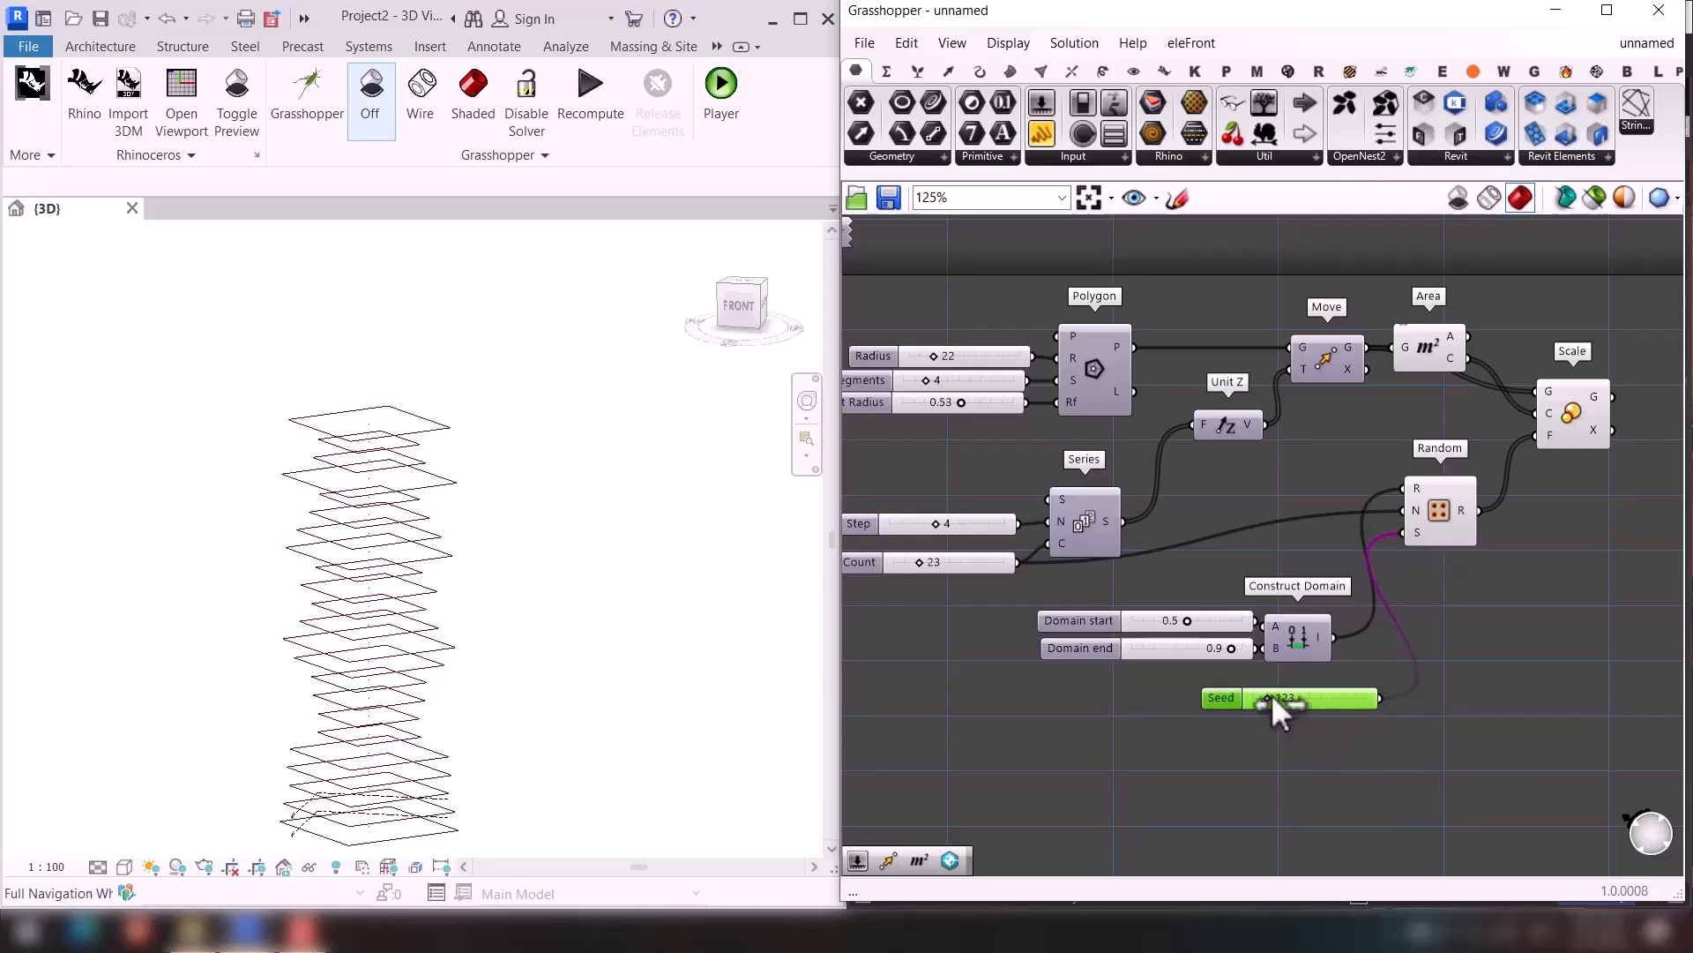
{"action": "mouse_move", "coordinate": [1273, 697]}
{"action": "left_mouse_down"}
{"action": "mouse_move", "coordinate": [1290, 697]}
{"action": "mouse_move", "coordinate": [1277, 689]}
{"action": "left_mouse_up"}
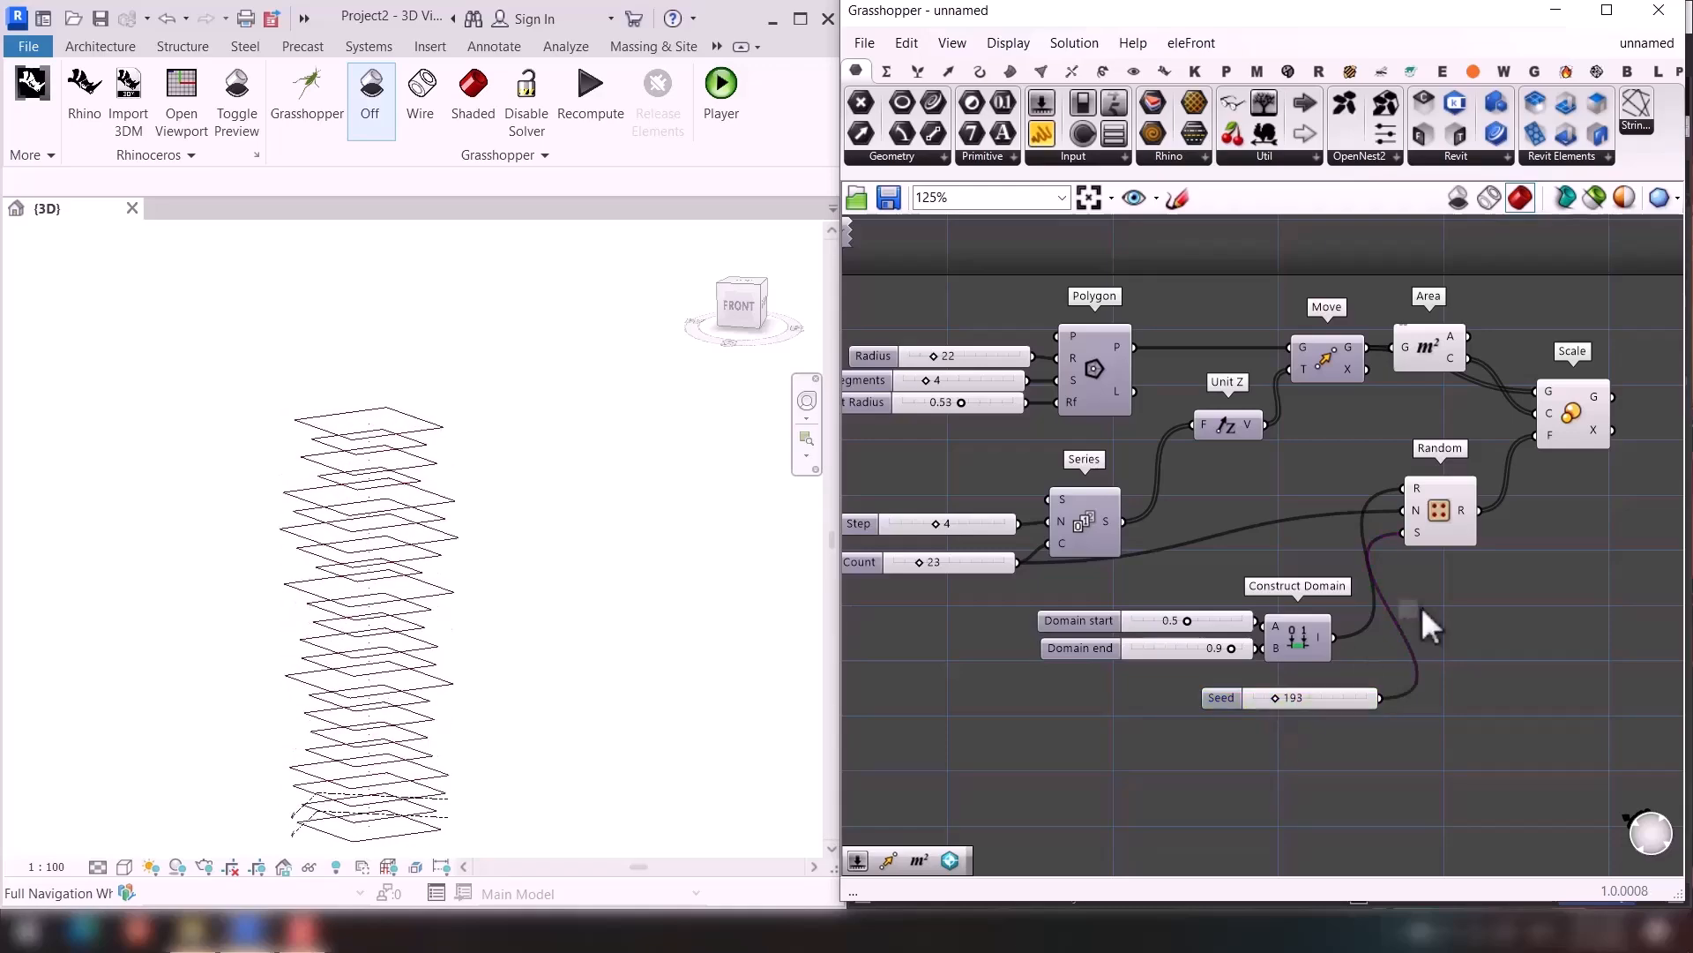
Add a Rotate component after Scale, feeding the scaled geometry into its Geometry input and the Area centroid into its Plane input.
{"action": "scroll", "coordinate": [1384, 605], "scroll_direction": "up", "scroll_amount": 5}
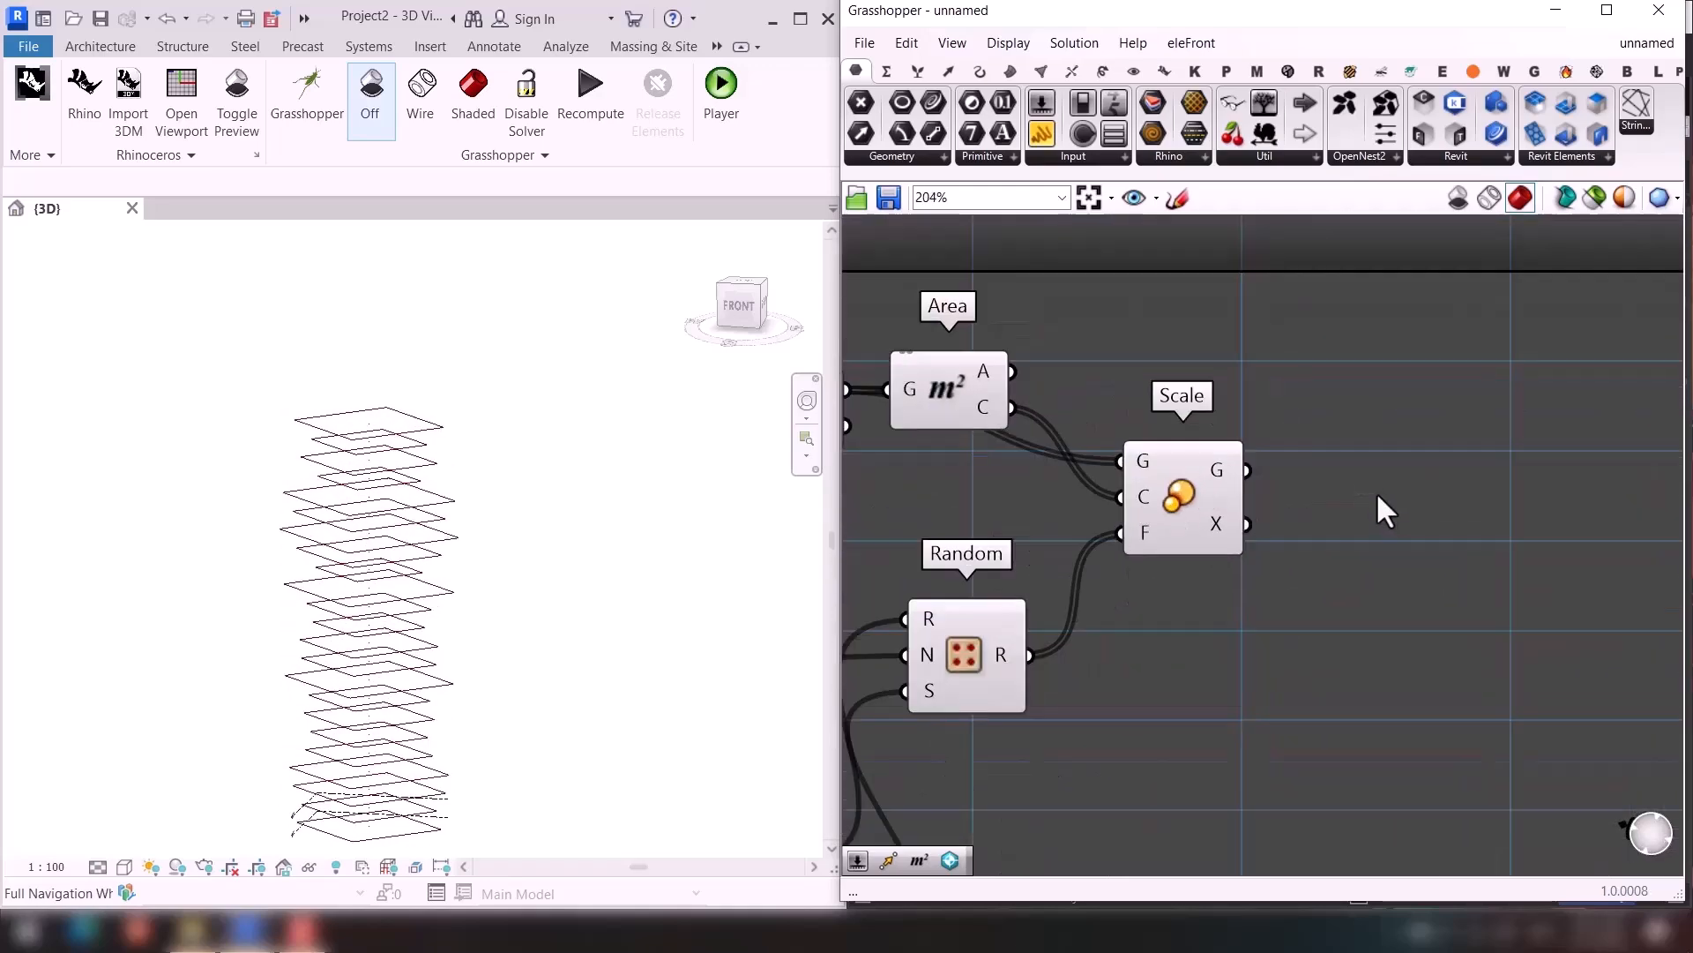
{"action": "double_click", "coordinate": [1378, 498]}
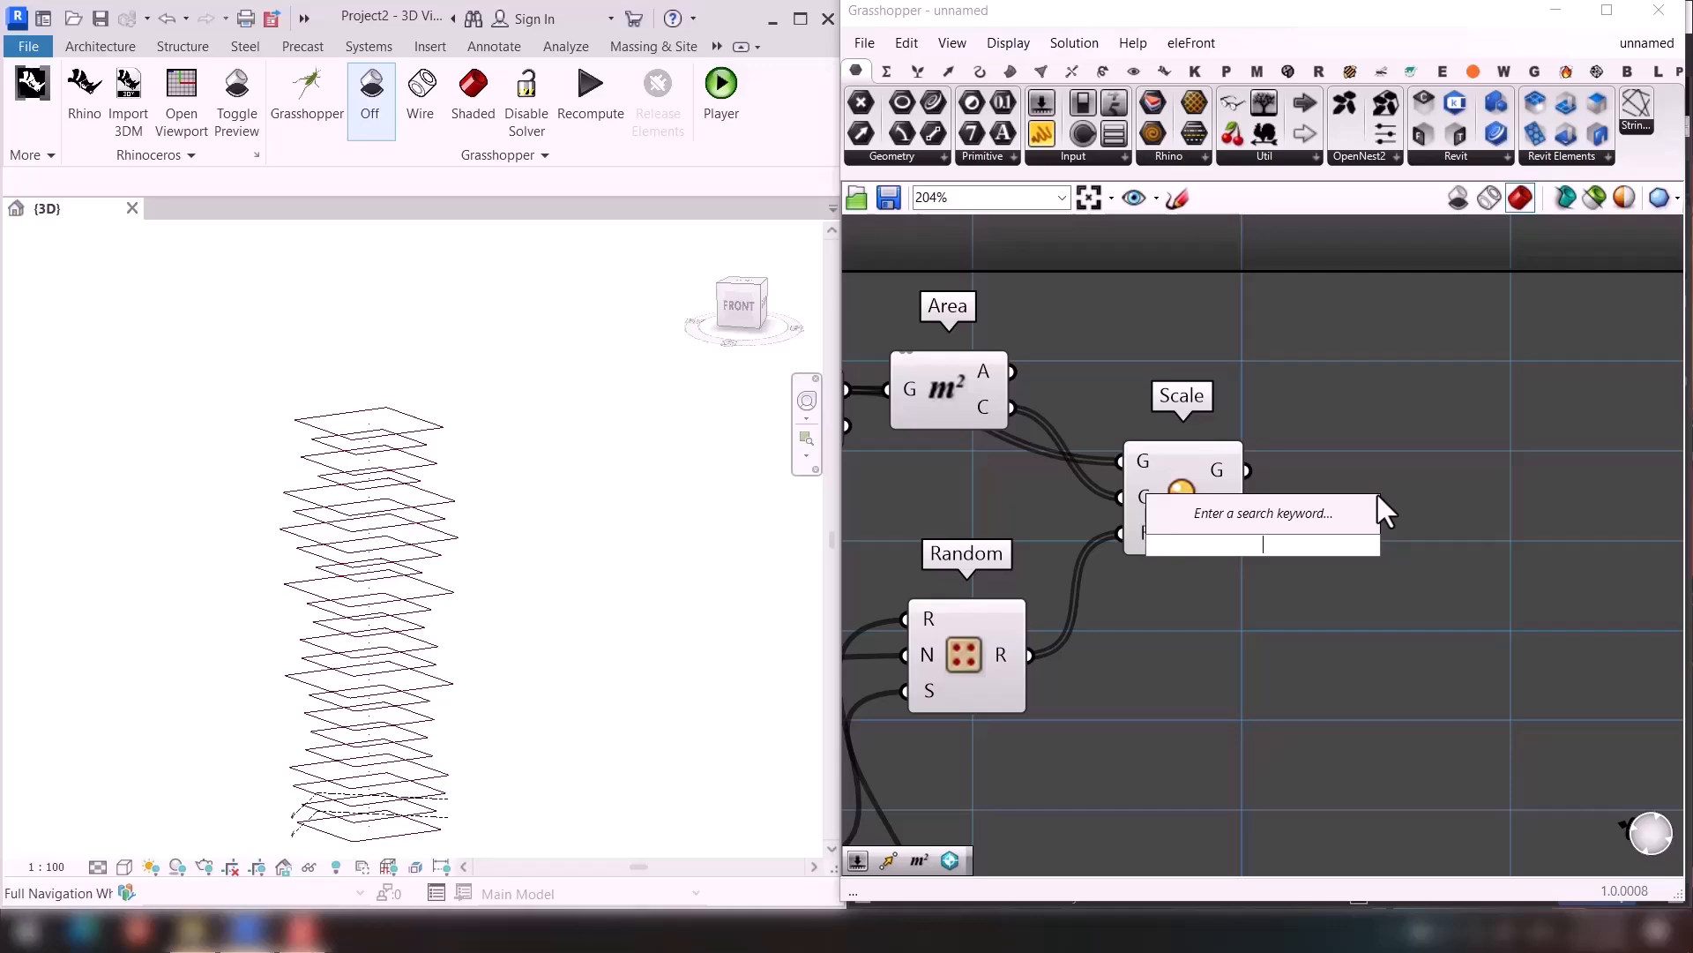
{"action": "type", "text": "rotat"}
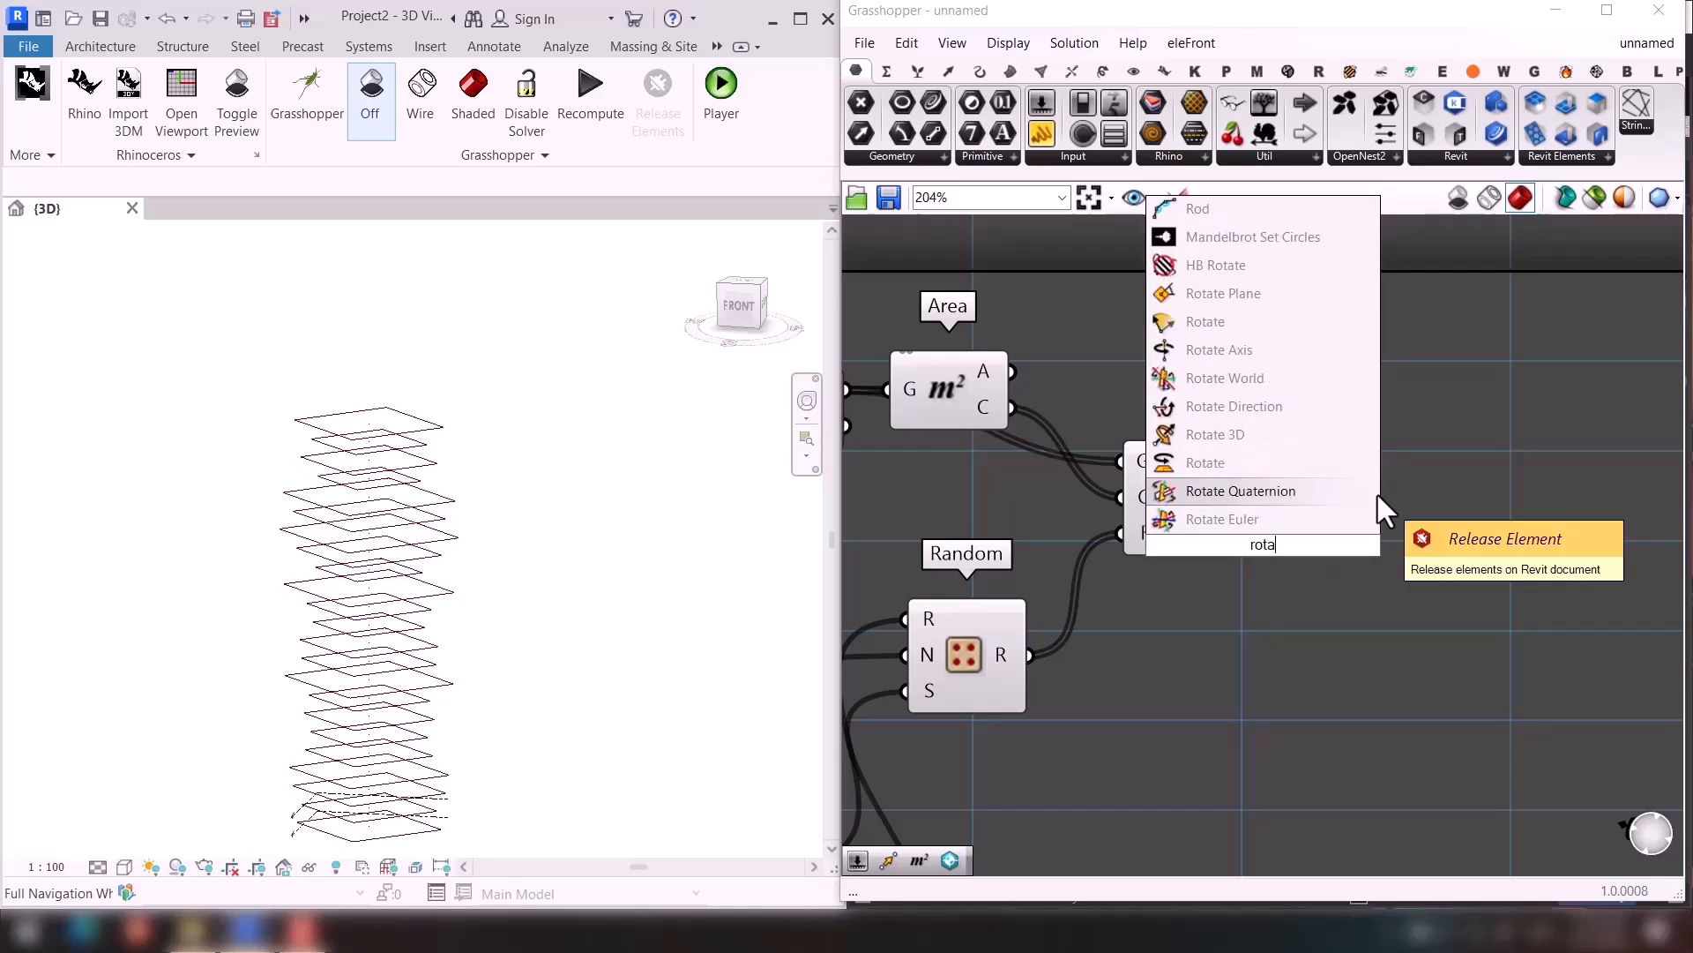
{"action": "left_click", "coordinate": [1204, 491]}
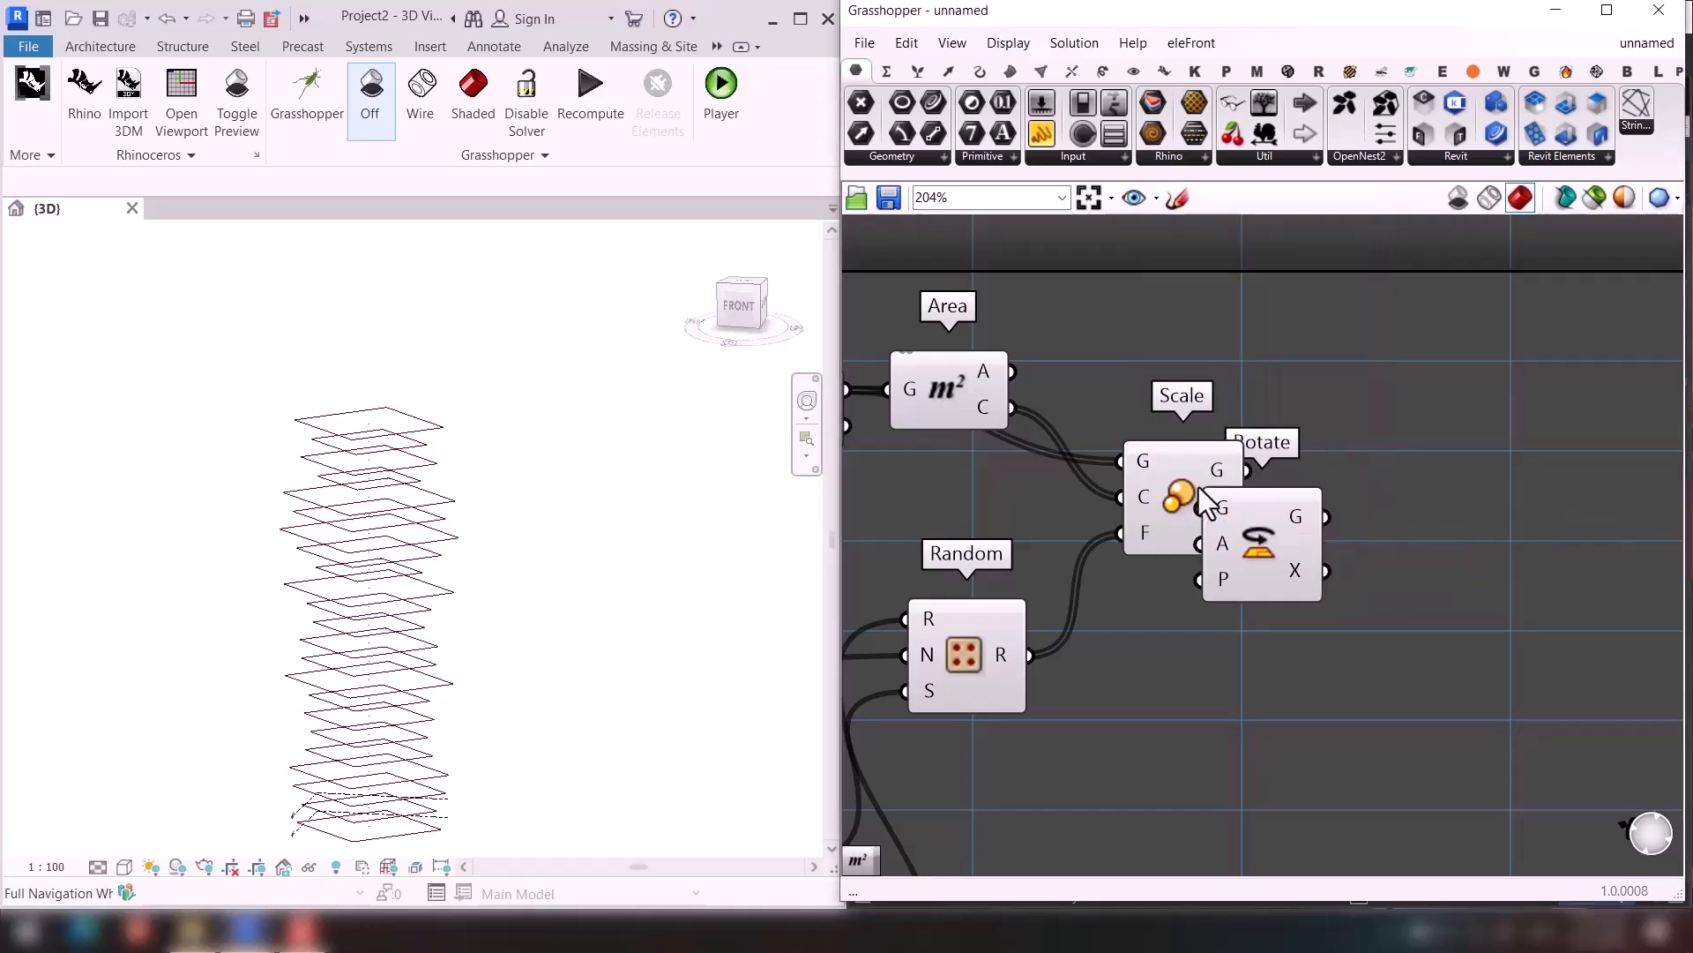
{"action": "left_click_drag", "start_coordinate": [1236, 547], "coordinate": [1398, 585]}
{"action": "left_click_drag", "start_coordinate": [1248, 469], "coordinate": [1358, 545]}
{"action": "right_click_drag", "start_coordinate": [1141, 411], "coordinate": [1292, 388]}
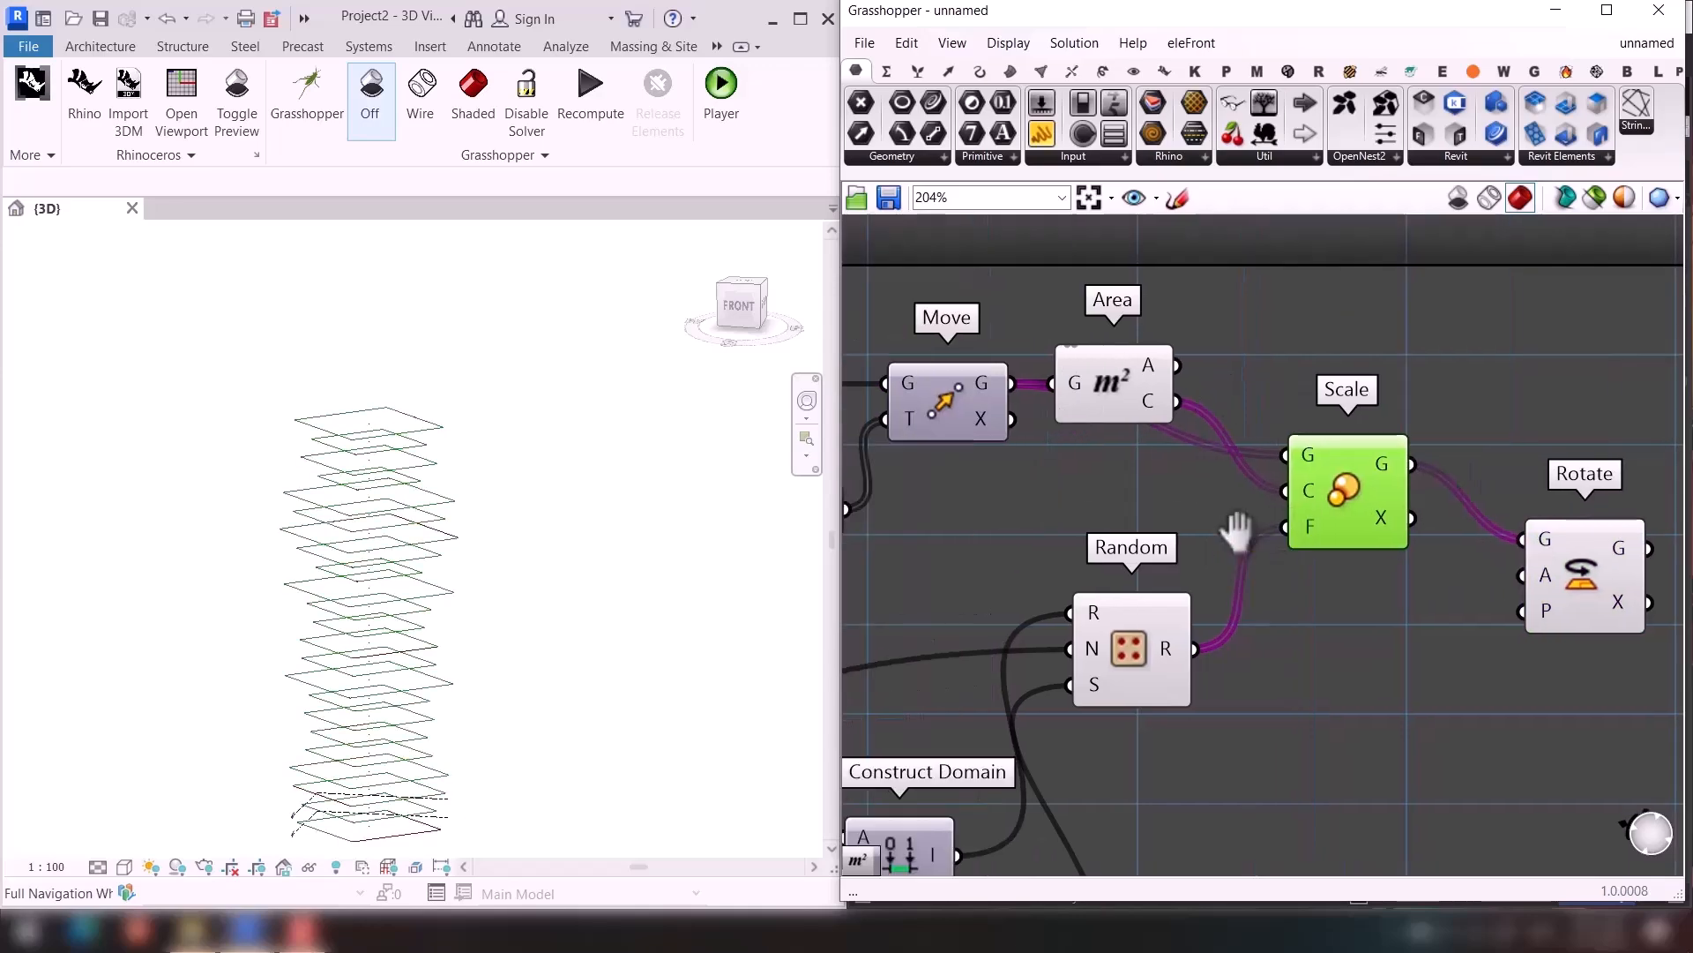
{"action": "left_click_drag", "start_coordinate": [1368, 509], "coordinate": [1512, 605]}
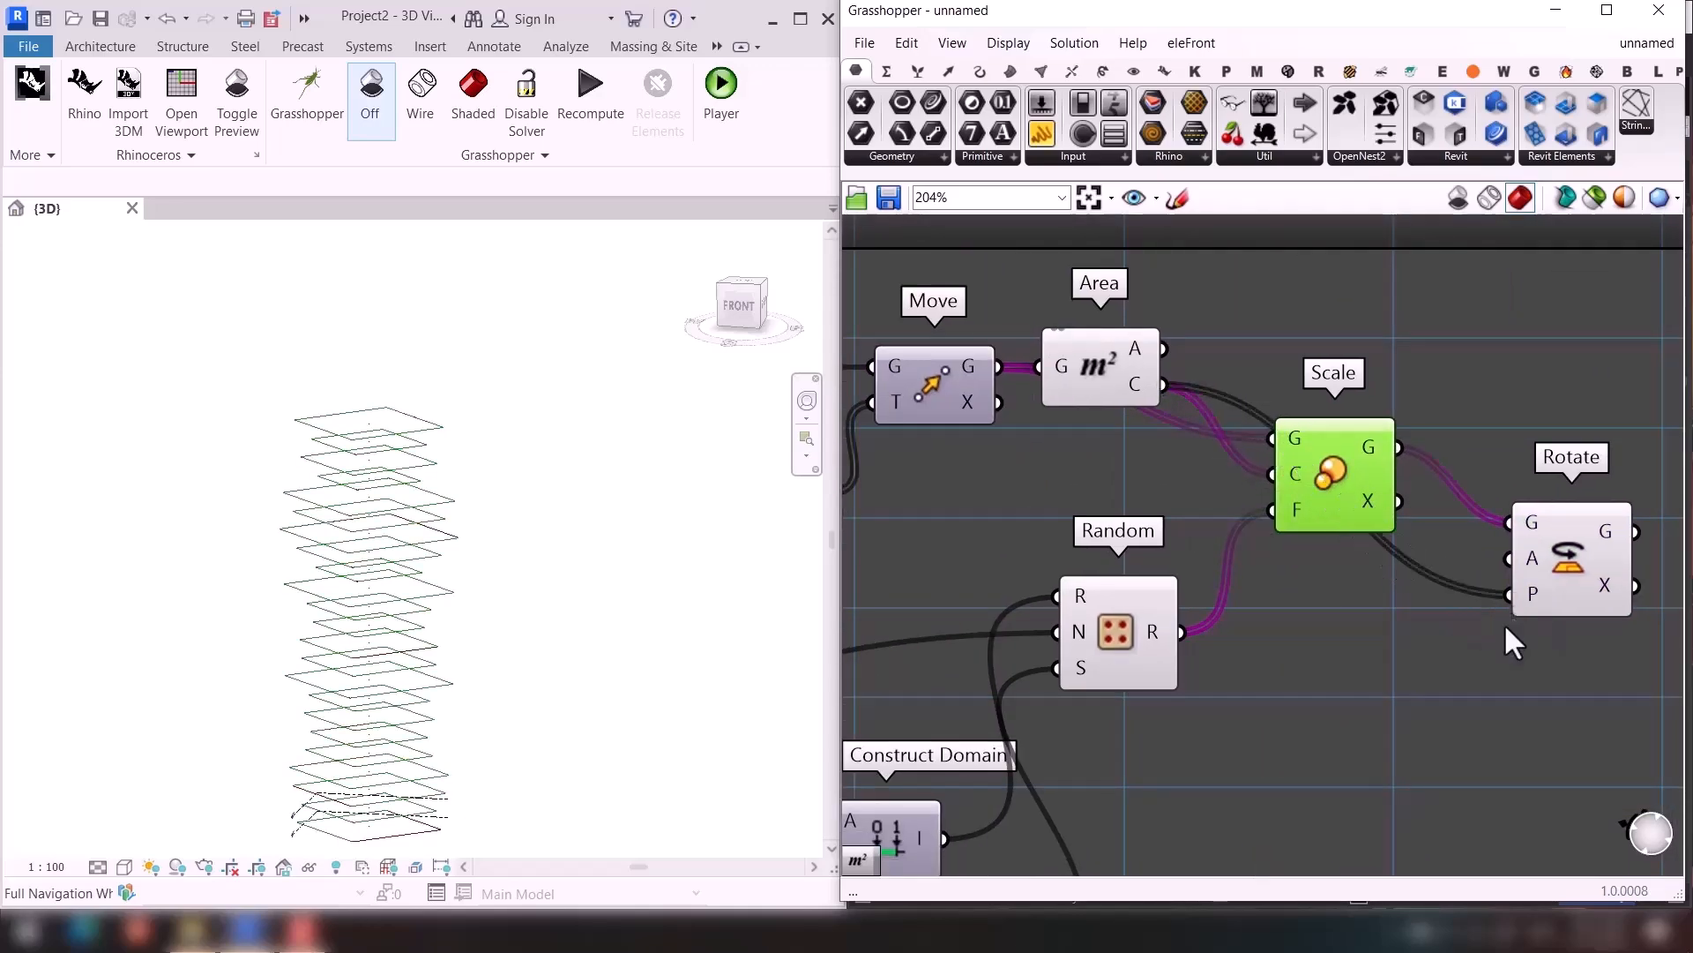
Set the Rotate component's Angle input to read its values in degrees.
{"action": "scroll", "coordinate": [1505, 622], "scroll_direction": "up", "scroll_amount": 3}
{"action": "right_click", "coordinate": [1327, 482]}
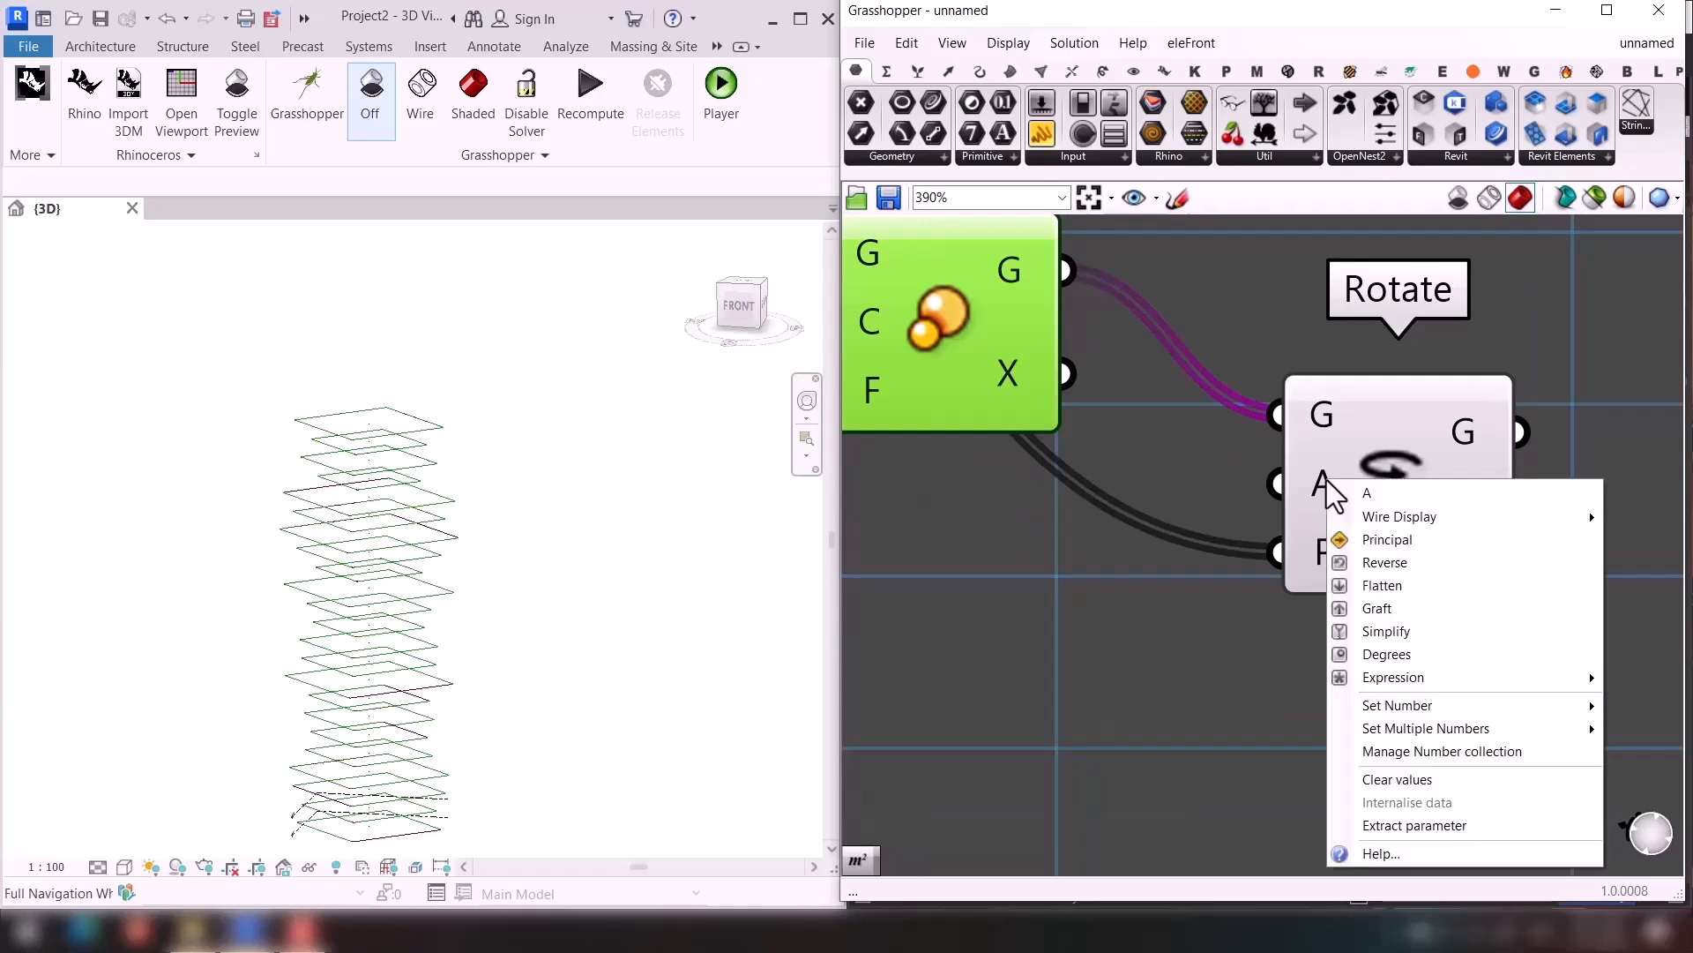
{"action": "left_click", "coordinate": [1398, 657]}
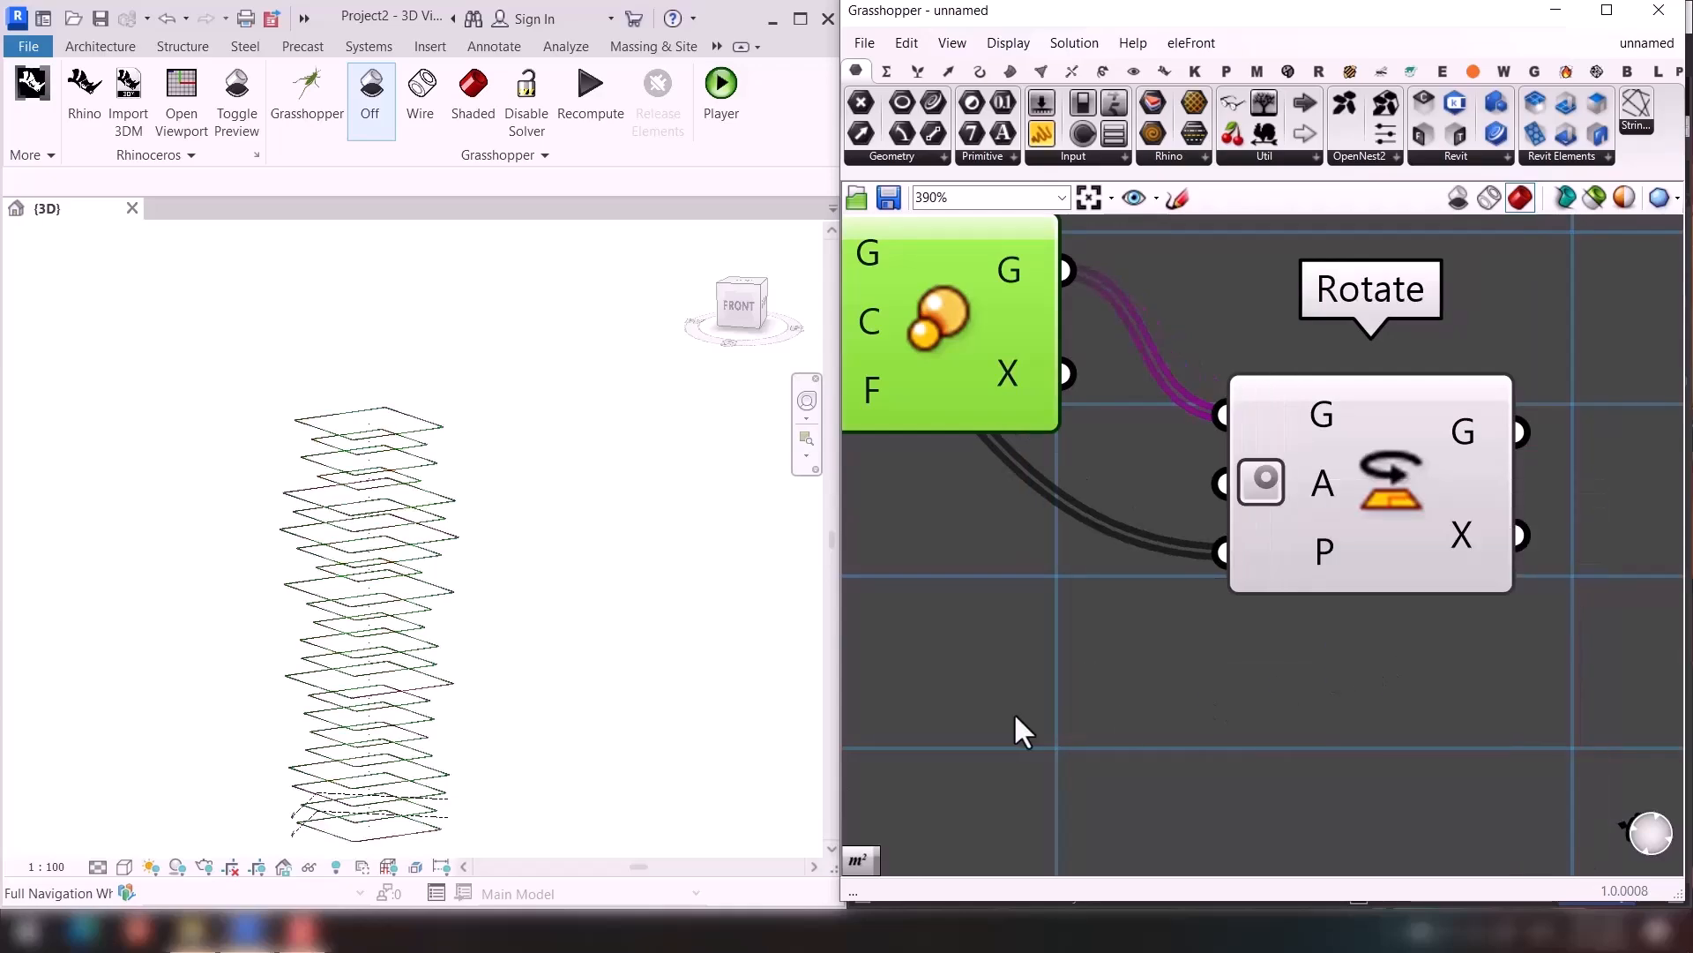
Turn off the Scale component's preview so only the rotated outlines are displayed.
{"action": "scroll", "coordinate": [1046, 624], "scroll_direction": "down", "scroll_amount": 3}
{"action": "right_click_drag", "start_coordinate": [1046, 624], "coordinate": [1293, 632]}
{"action": "left_click", "coordinate": [1293, 633]}
{"action": "left_click", "coordinate": [1256, 453]}
{"action": "middle_click", "coordinate": [1256, 453]}
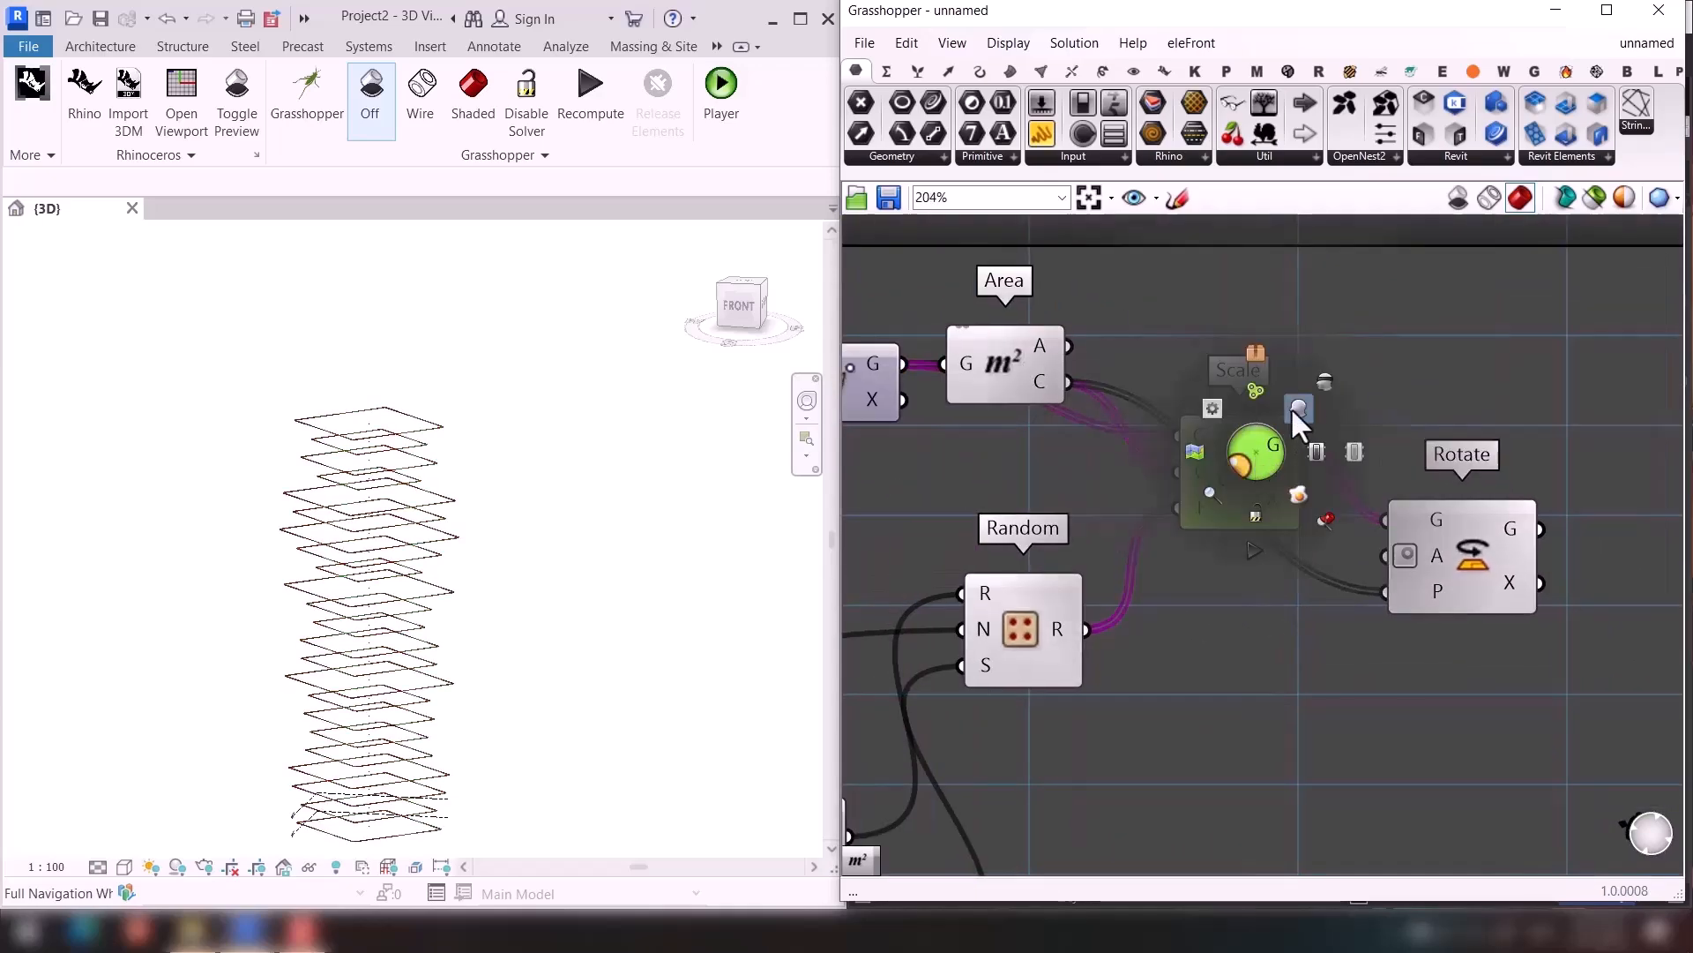
Try driving Rotate's Angle input with a new number slider of 123, and delete that slider.
{"action": "right_click_drag", "start_coordinate": [1282, 692], "coordinate": [1449, 521]}
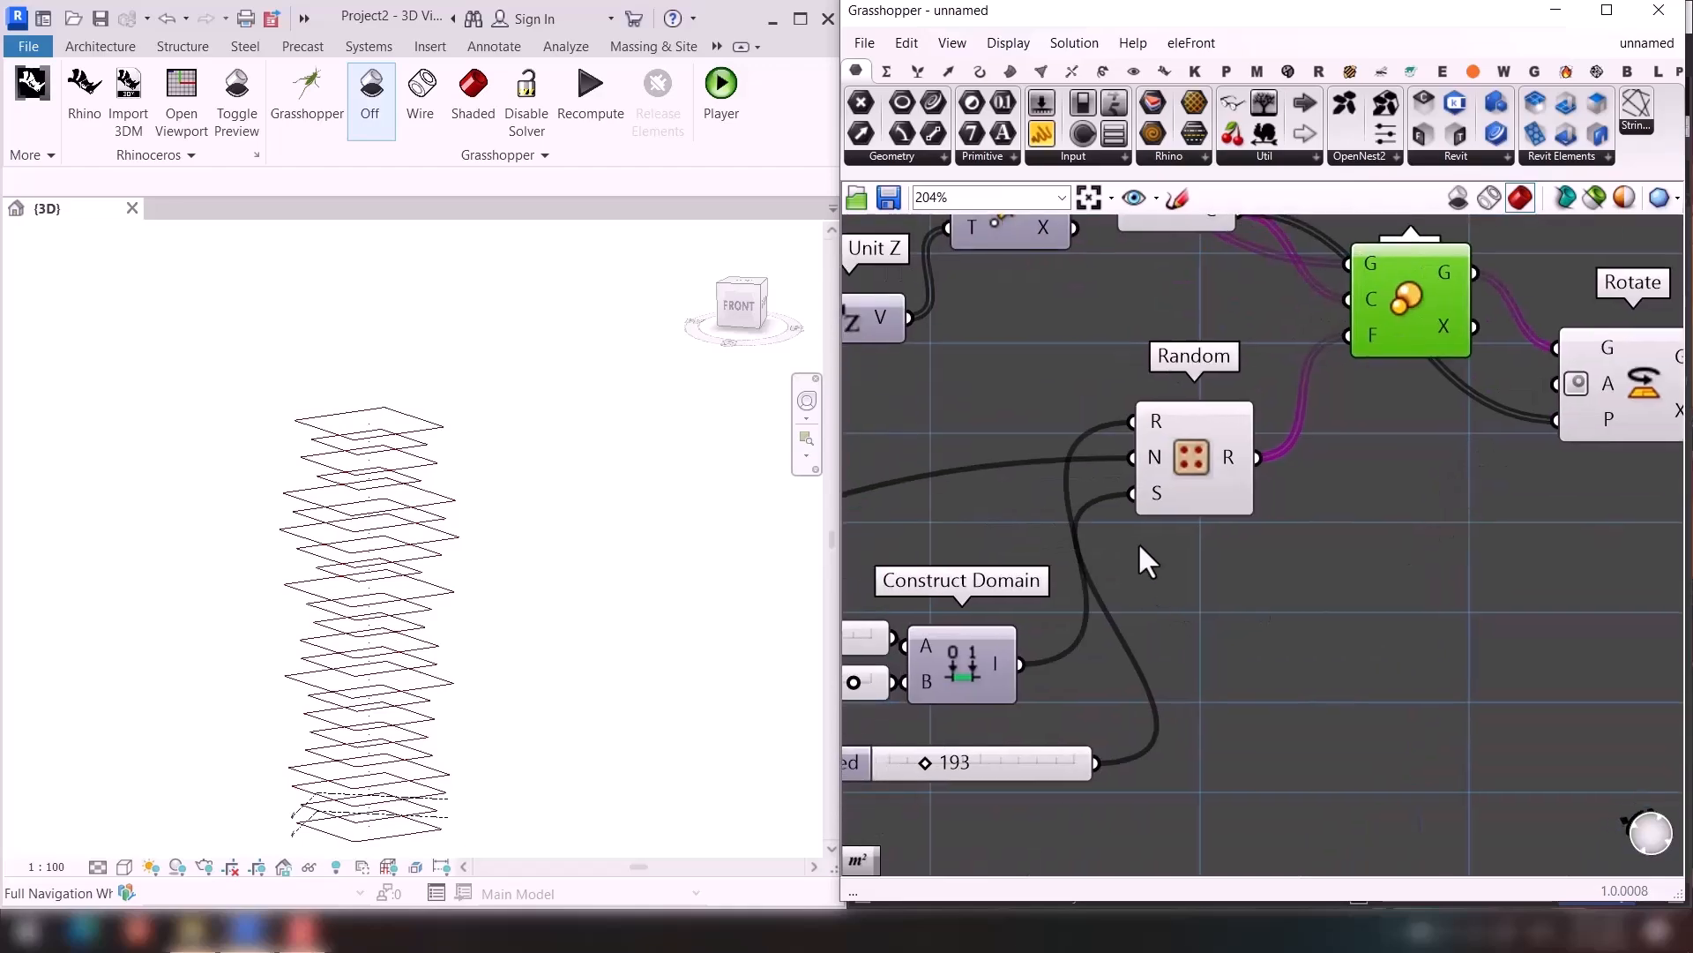
{"action": "double_click", "coordinate": [1209, 574]}
{"action": "type", "text": "123"}
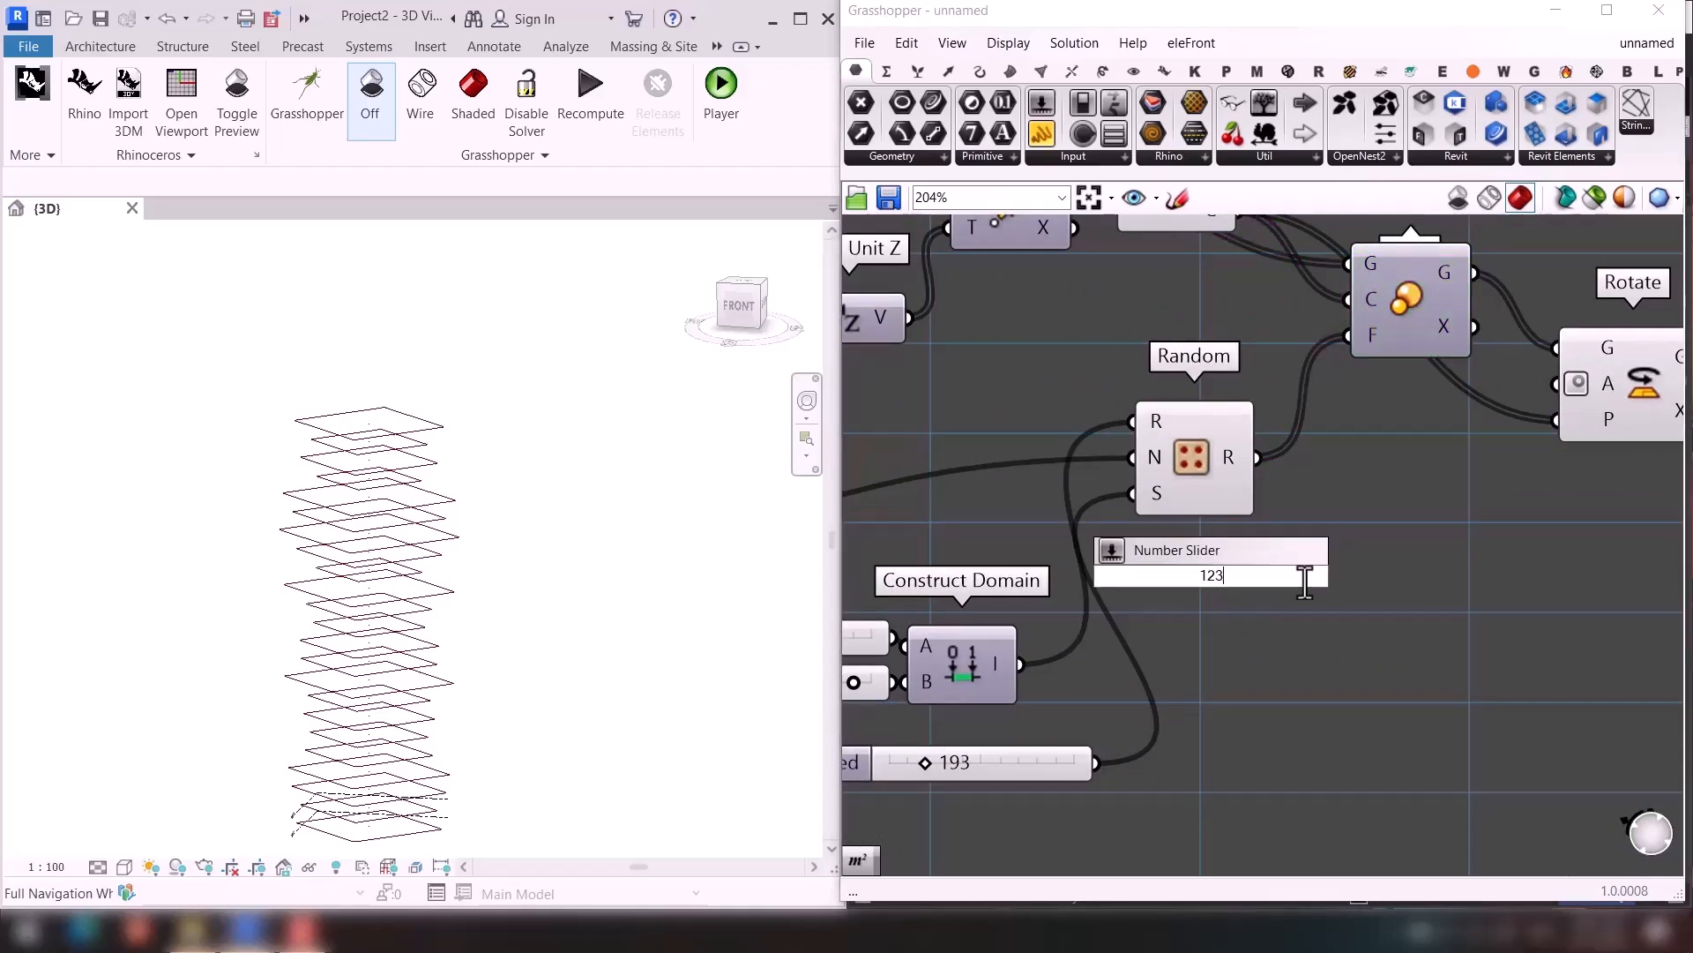
{"action": "key", "text": "Return"}
{"action": "left_click_drag", "start_coordinate": [1360, 576], "coordinate": [1556, 383]}
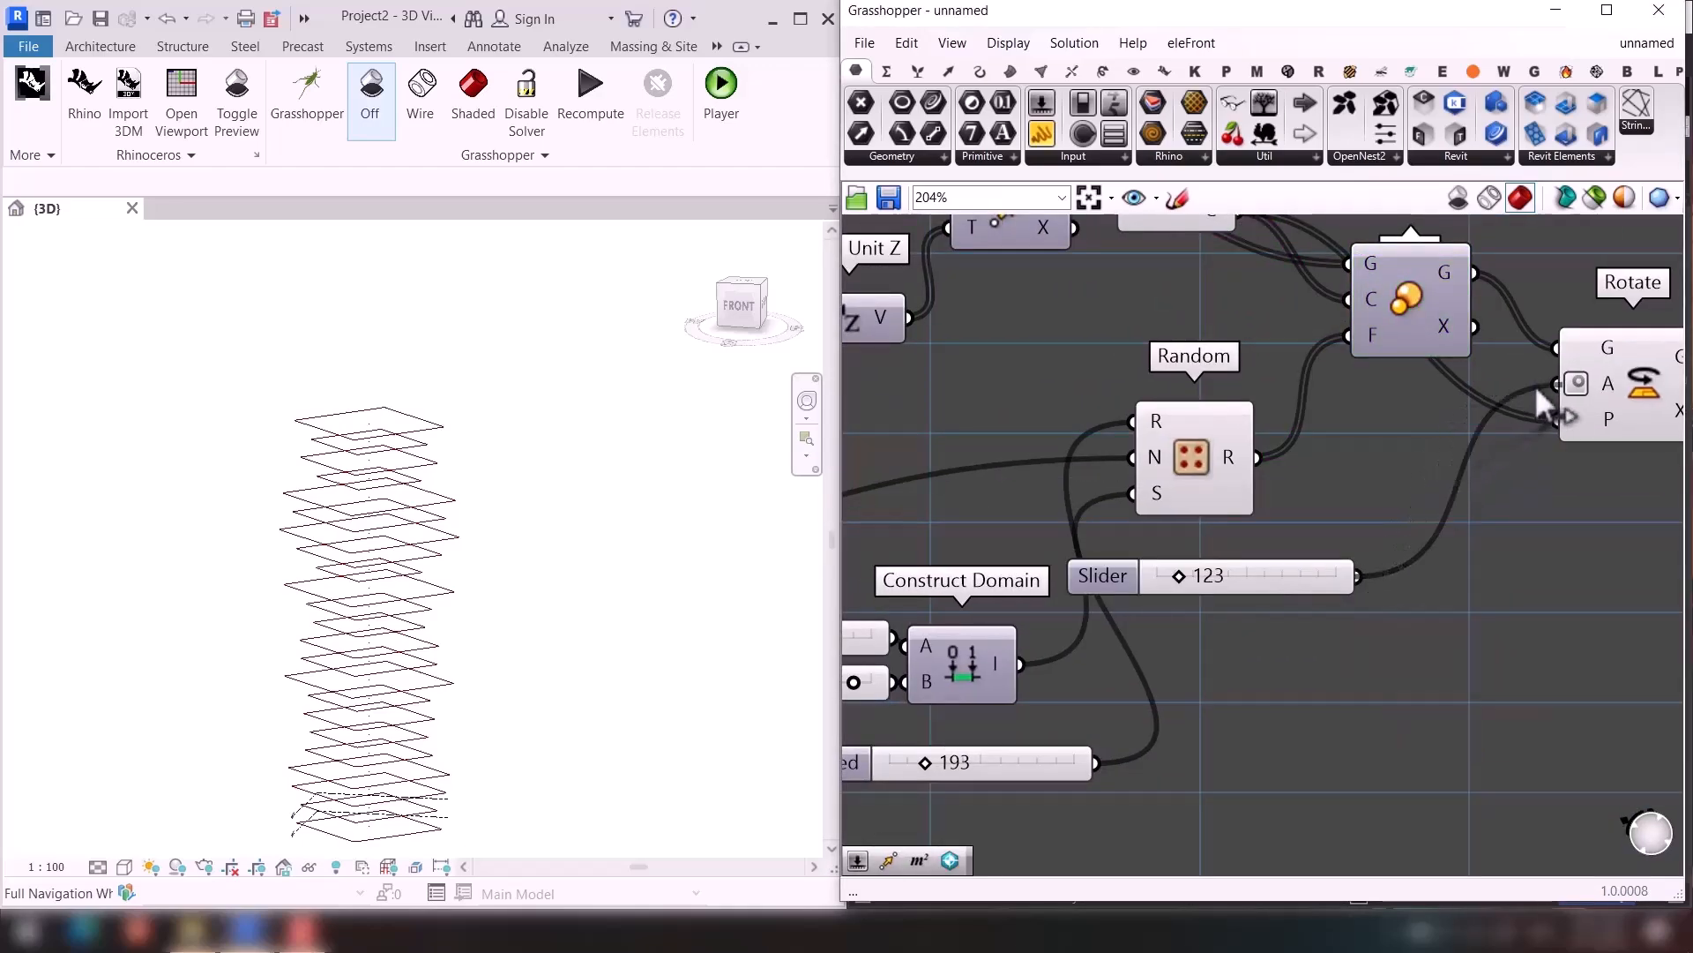
{"action": "mouse_move", "coordinate": [1183, 578]}
{"action": "left_mouse_down"}
{"action": "mouse_move", "coordinate": [1203, 568]}
{"action": "mouse_move", "coordinate": [1186, 564]}
{"action": "left_mouse_up"}
{"action": "left_click_drag", "start_coordinate": [1288, 559], "coordinate": [1282, 563]}
{"action": "key", "text": "Delete"}
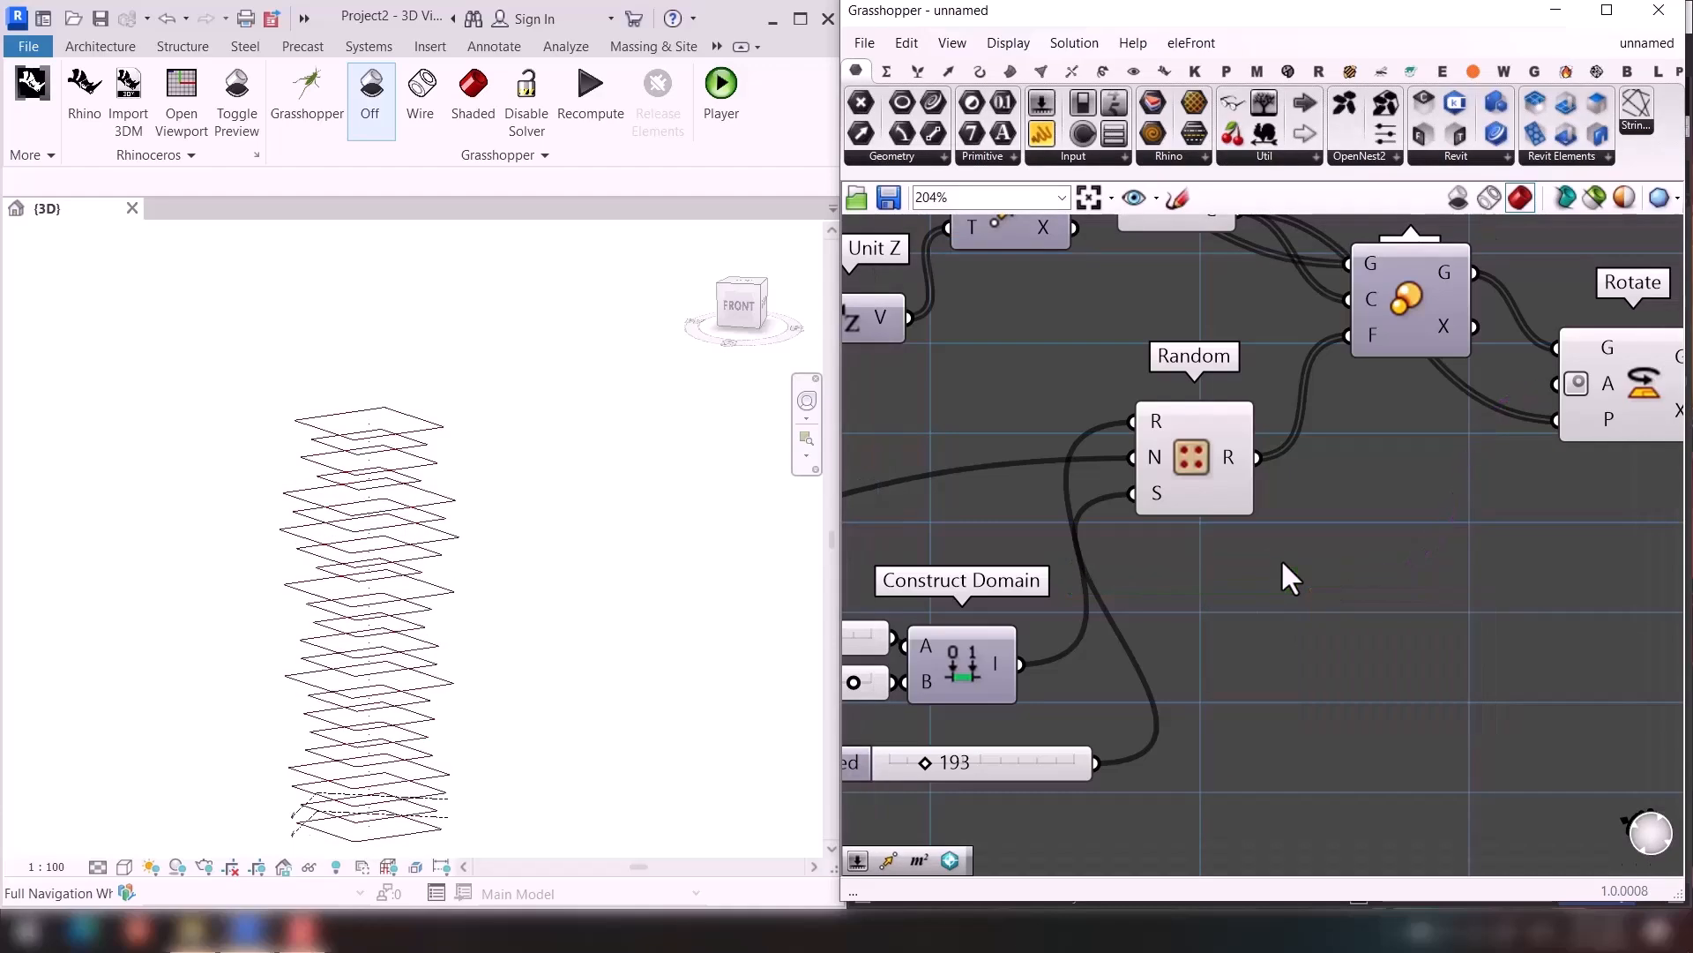
Move the Step slider slightly down, closer to the Count slider beside the Series component.
{"action": "scroll", "coordinate": [1281, 564], "scroll_direction": "down", "scroll_amount": 2}
{"action": "scroll", "coordinate": [1372, 436], "scroll_direction": "down", "scroll_amount": 1}
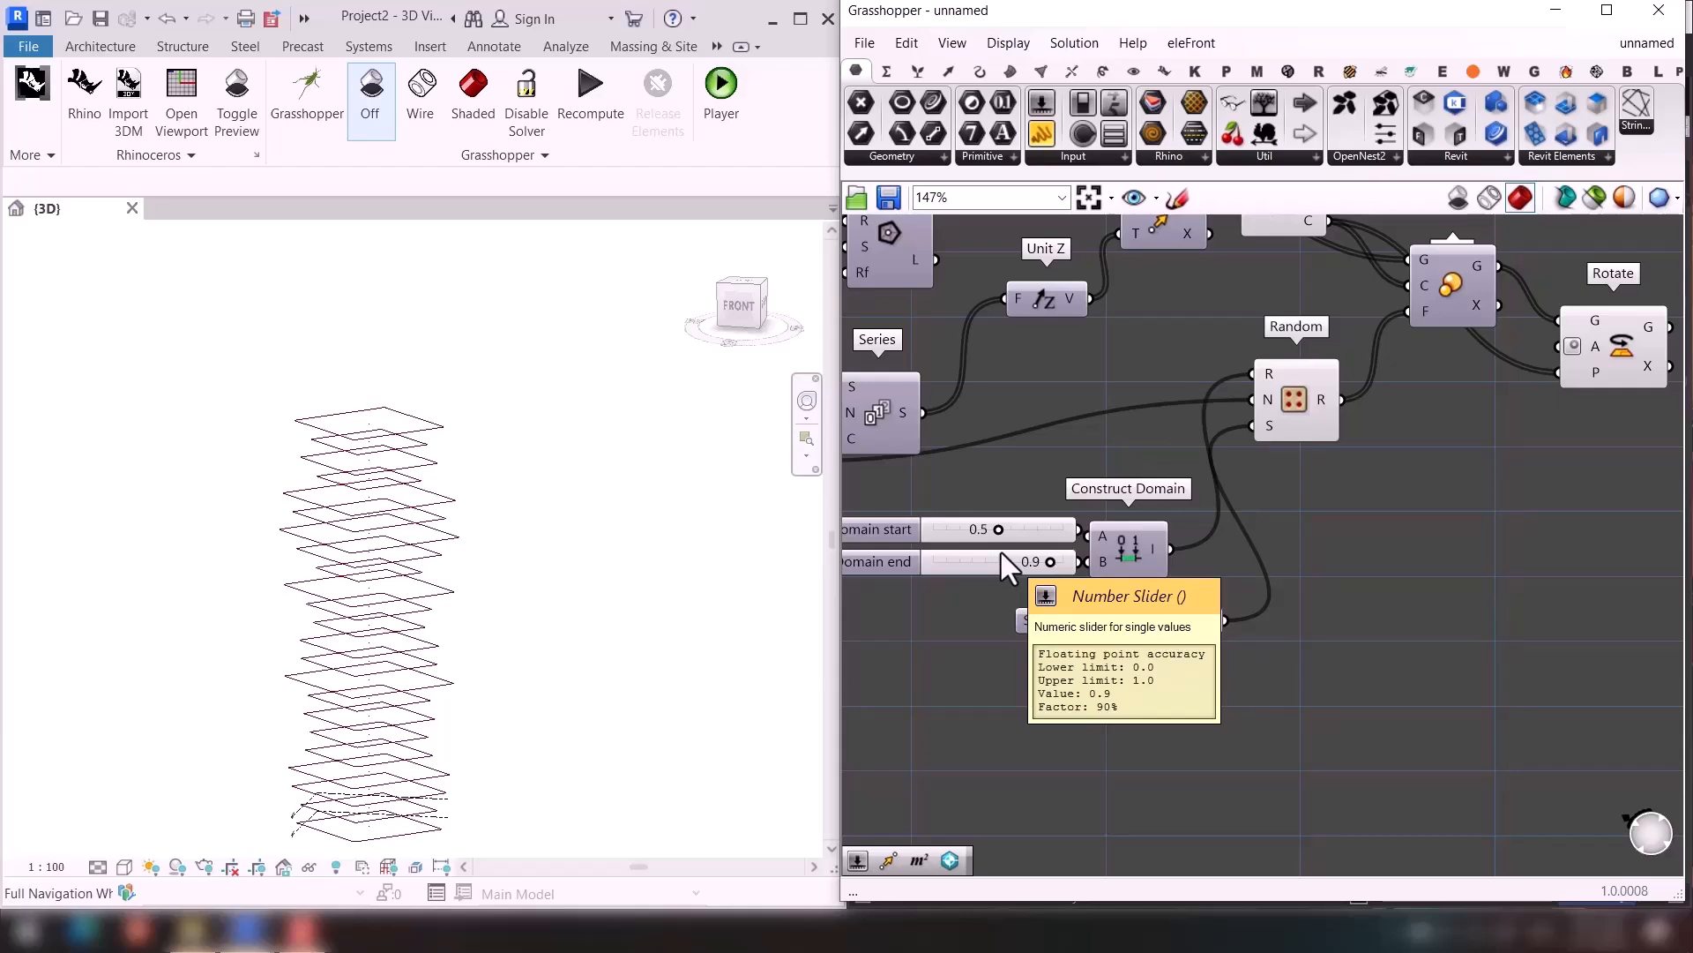
{"action": "right_click_drag", "start_coordinate": [1496, 485], "coordinate": [1394, 556]}
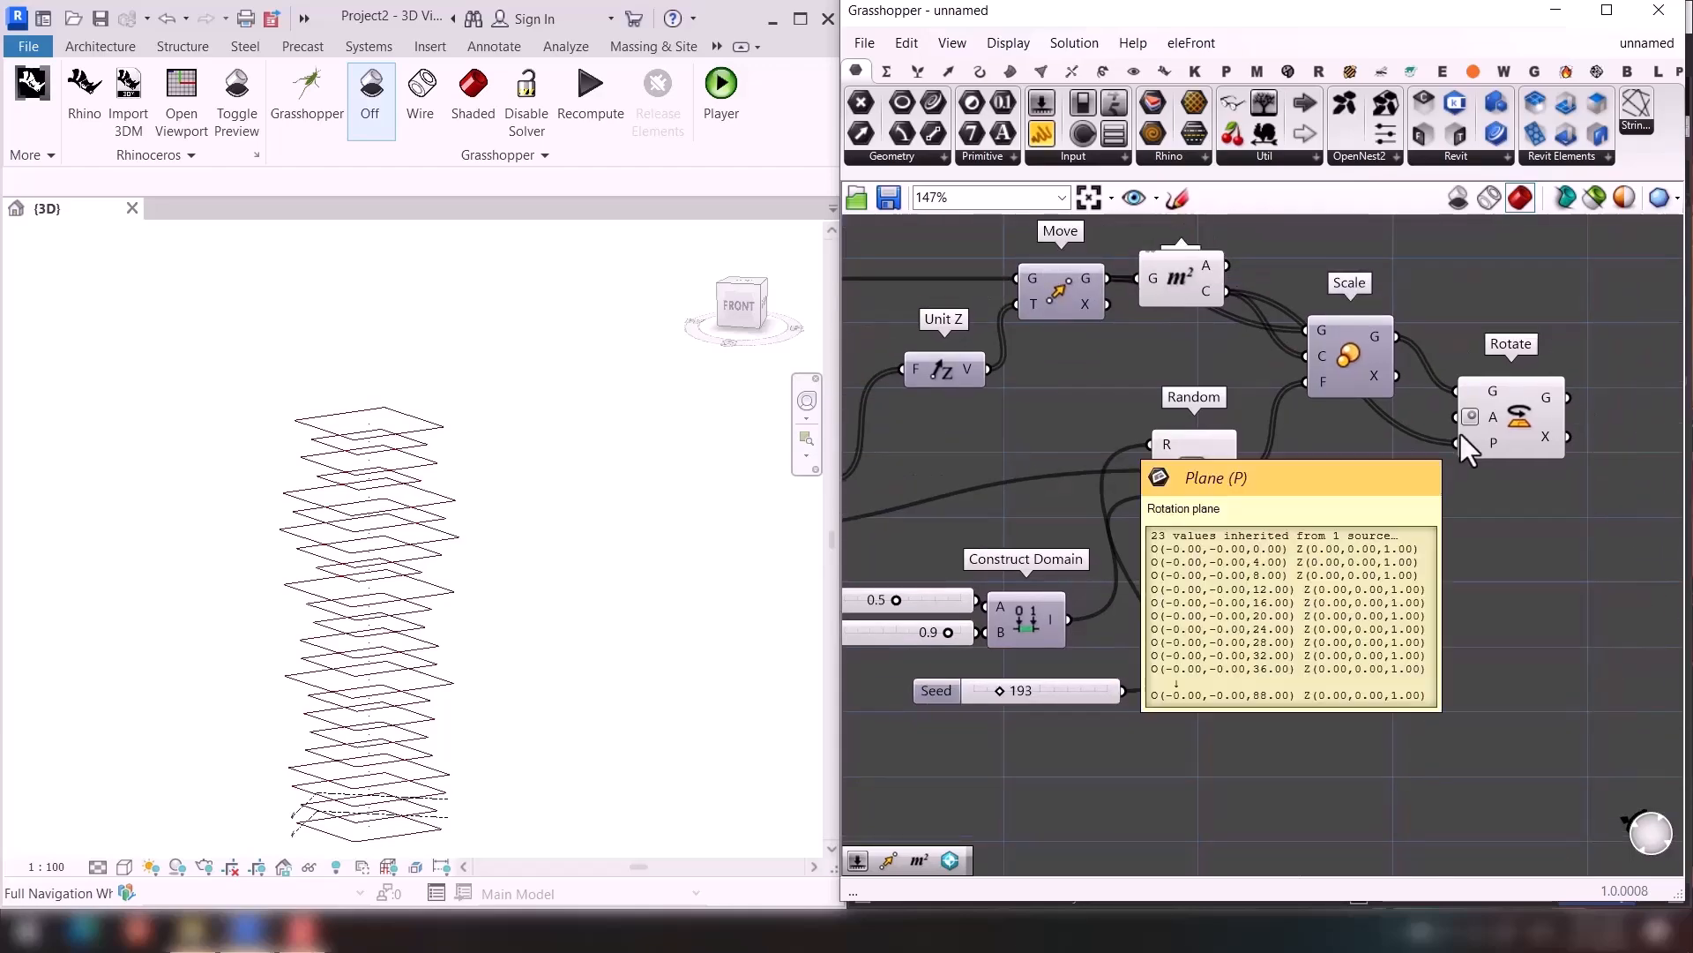
{"action": "right_click_drag", "start_coordinate": [1512, 469], "coordinate": [1660, 477]}
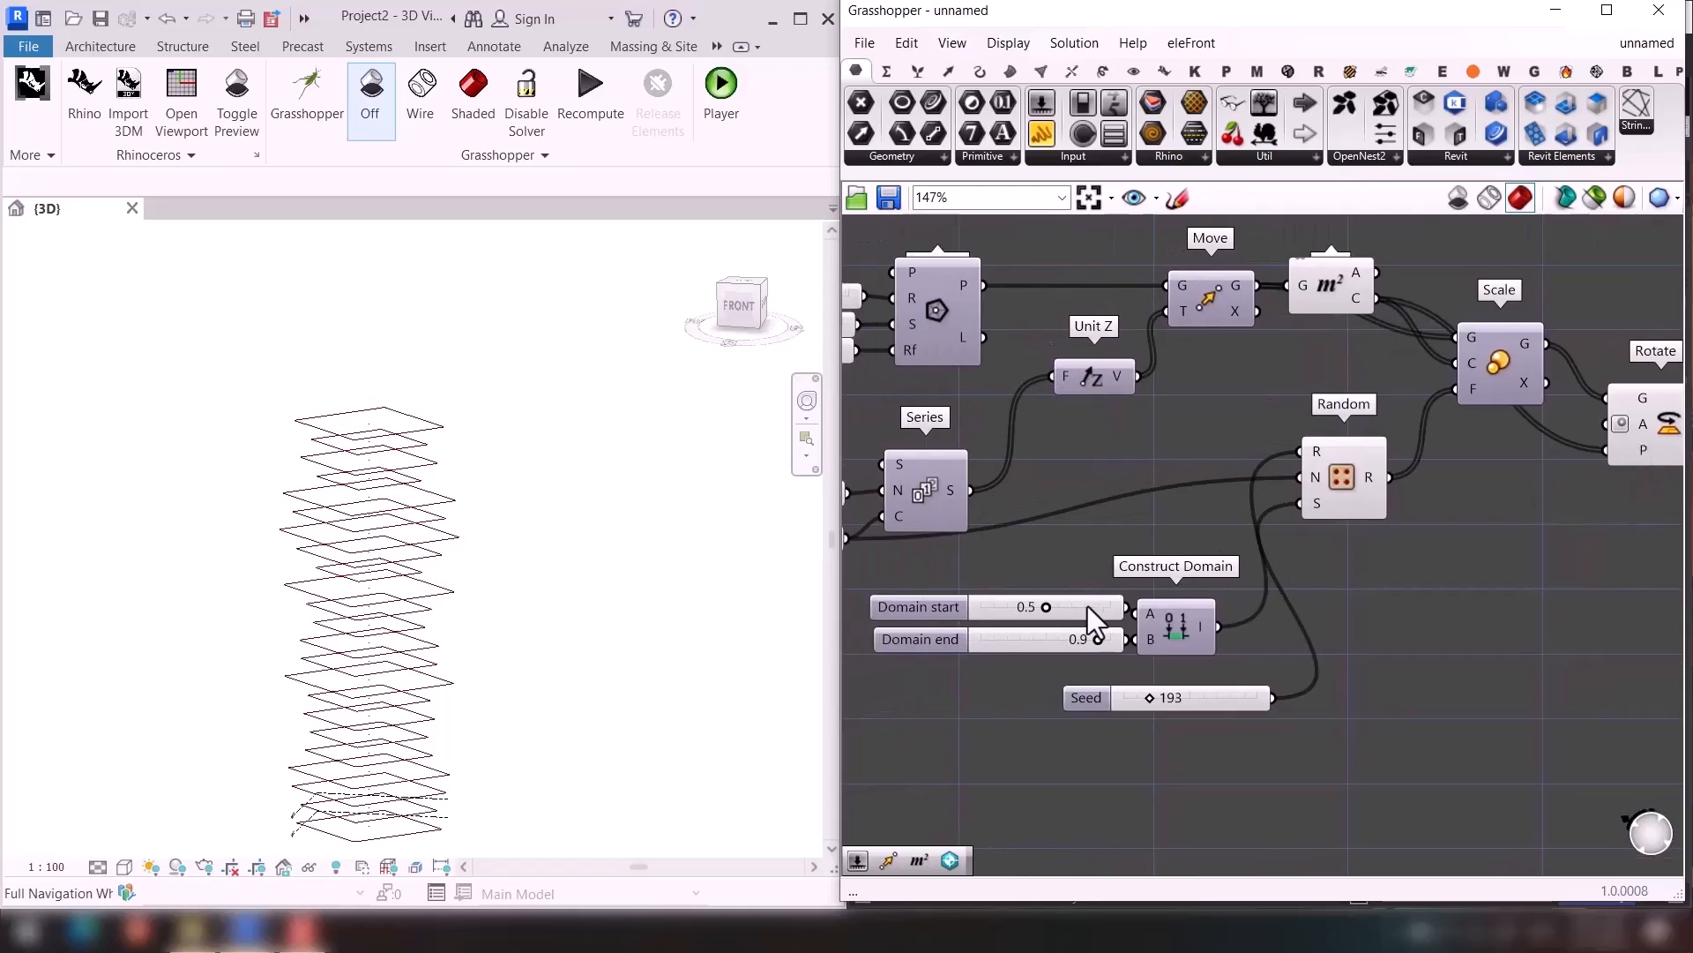
{"action": "right_click_drag", "start_coordinate": [1090, 611], "coordinate": [1360, 589]}
{"action": "scroll", "coordinate": [1157, 441], "scroll_direction": "up", "scroll_amount": 1}
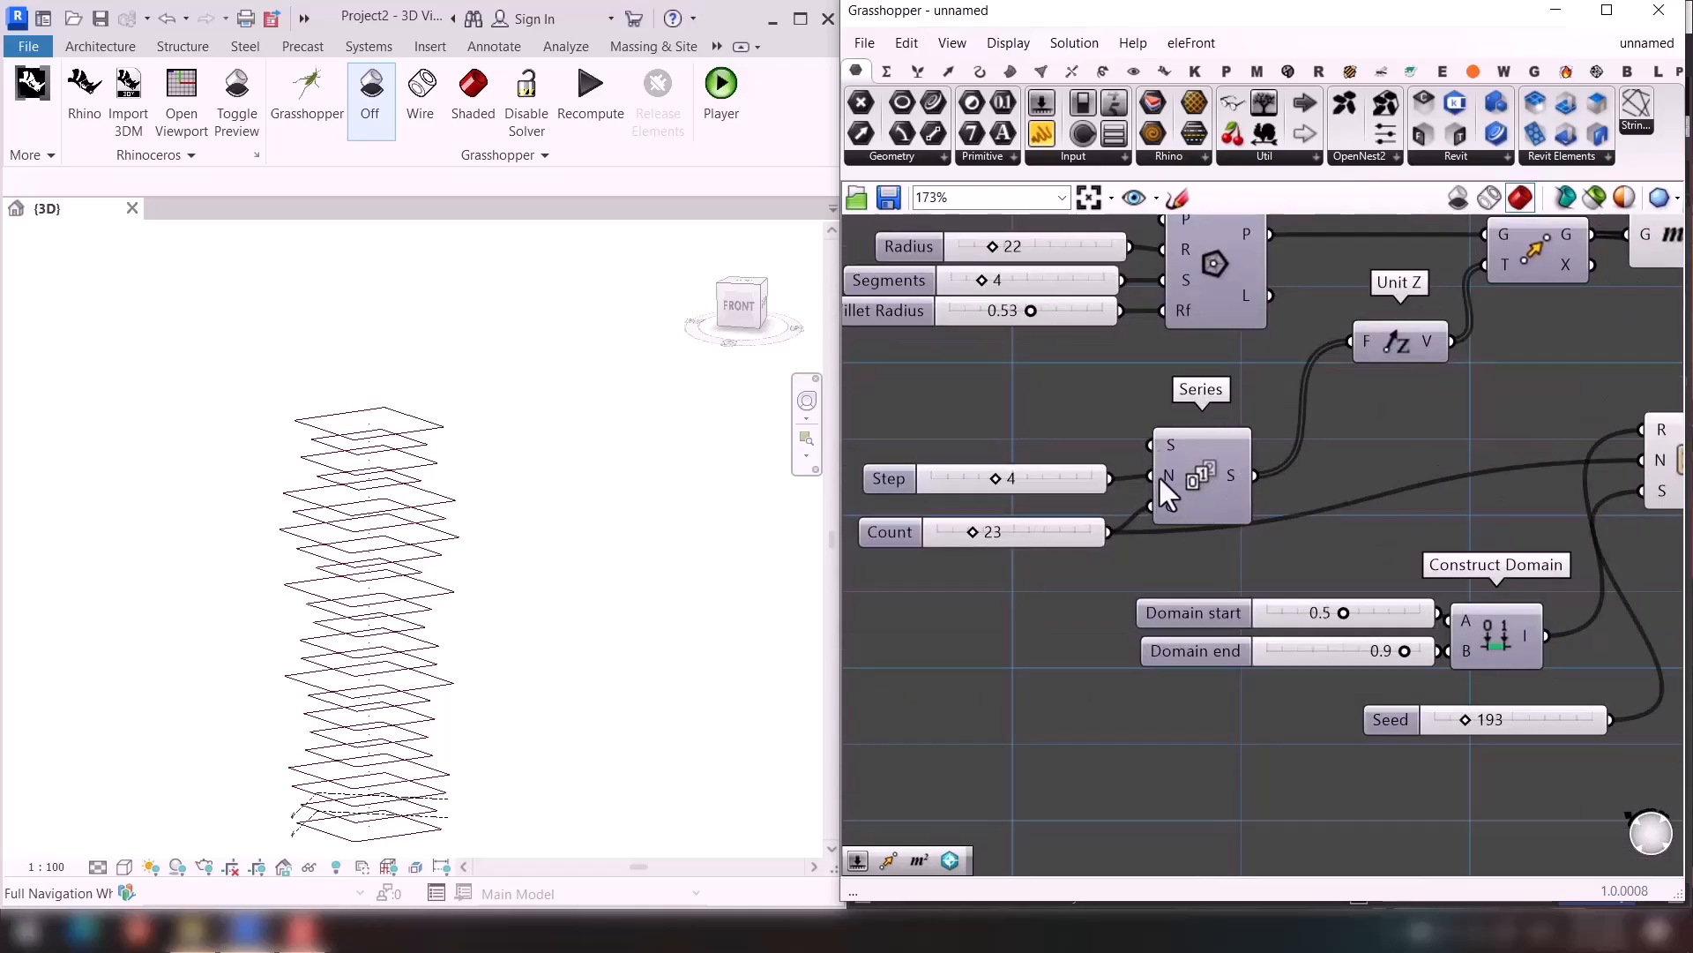
{"action": "left_click_drag", "start_coordinate": [1041, 479], "coordinate": [1035, 491]}
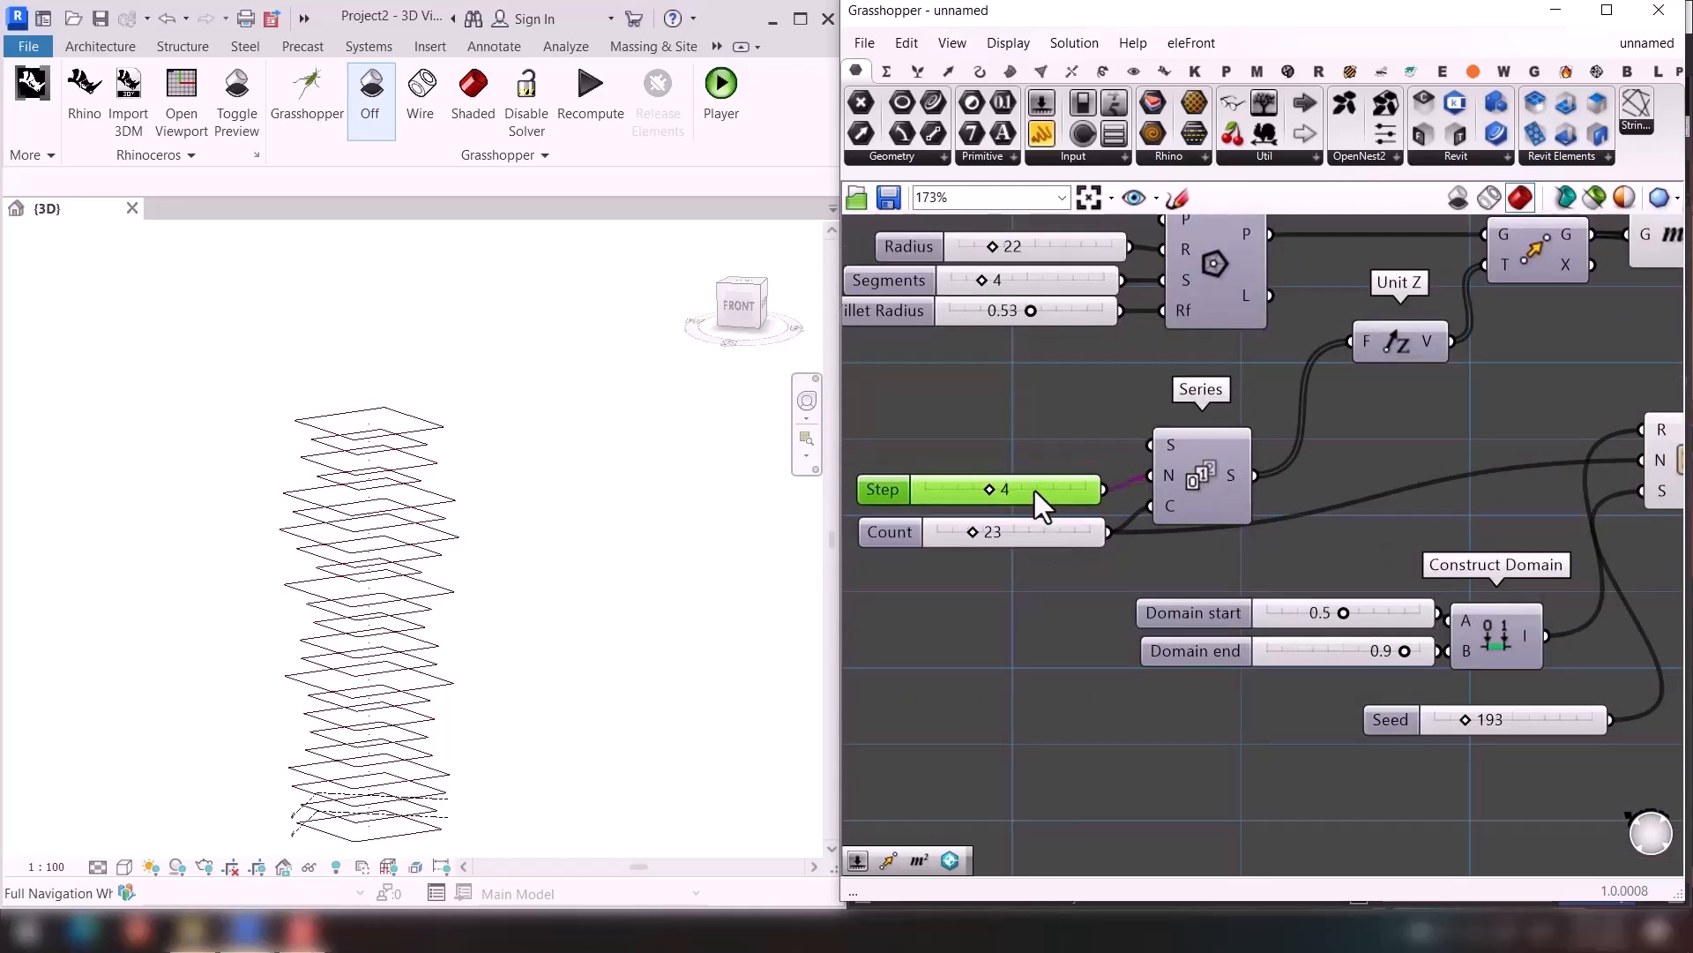
Inspect the Series output values in a temporary enlarged panel and delete the panel.
{"action": "double_click", "coordinate": [1362, 450]}
{"action": "type", "text": "//"}
{"action": "key", "text": "Return"}
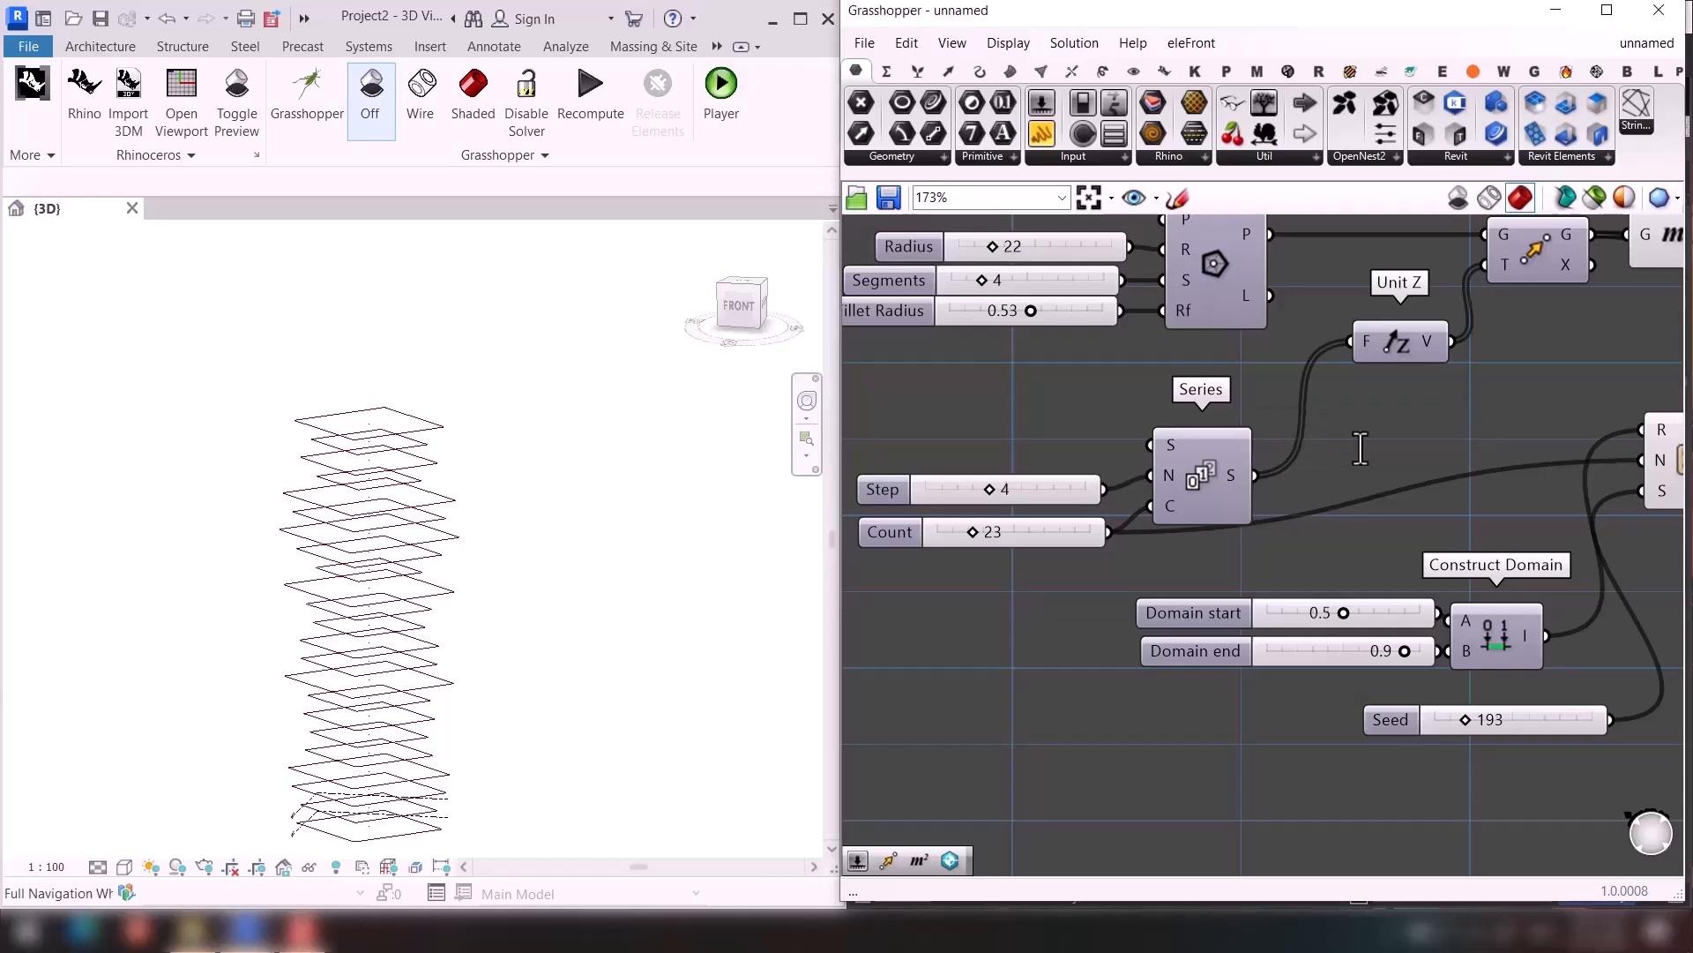
{"action": "left_click_drag", "start_coordinate": [1376, 437], "coordinate": [1402, 489]}
{"action": "right_click_drag", "start_coordinate": [1423, 506], "coordinate": [1226, 474]}
{"action": "left_click_drag", "start_coordinate": [1157, 521], "coordinate": [1157, 803]}
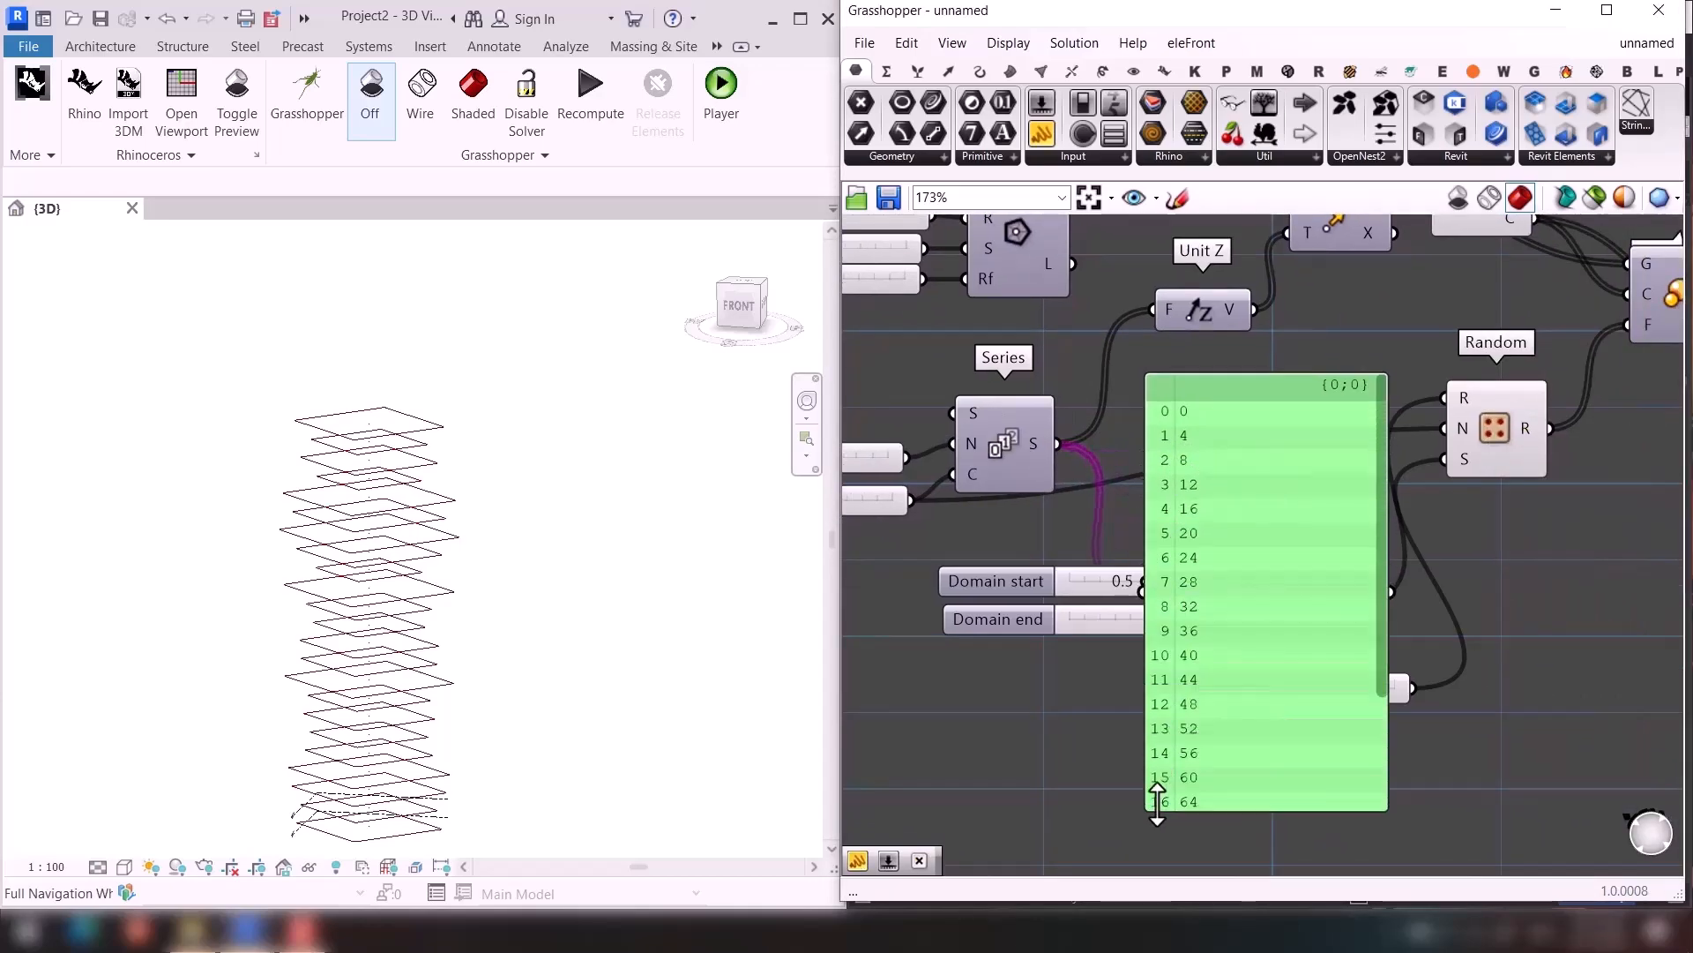
{"action": "scroll", "coordinate": [1191, 781], "scroll_direction": "down", "scroll_amount": 2}
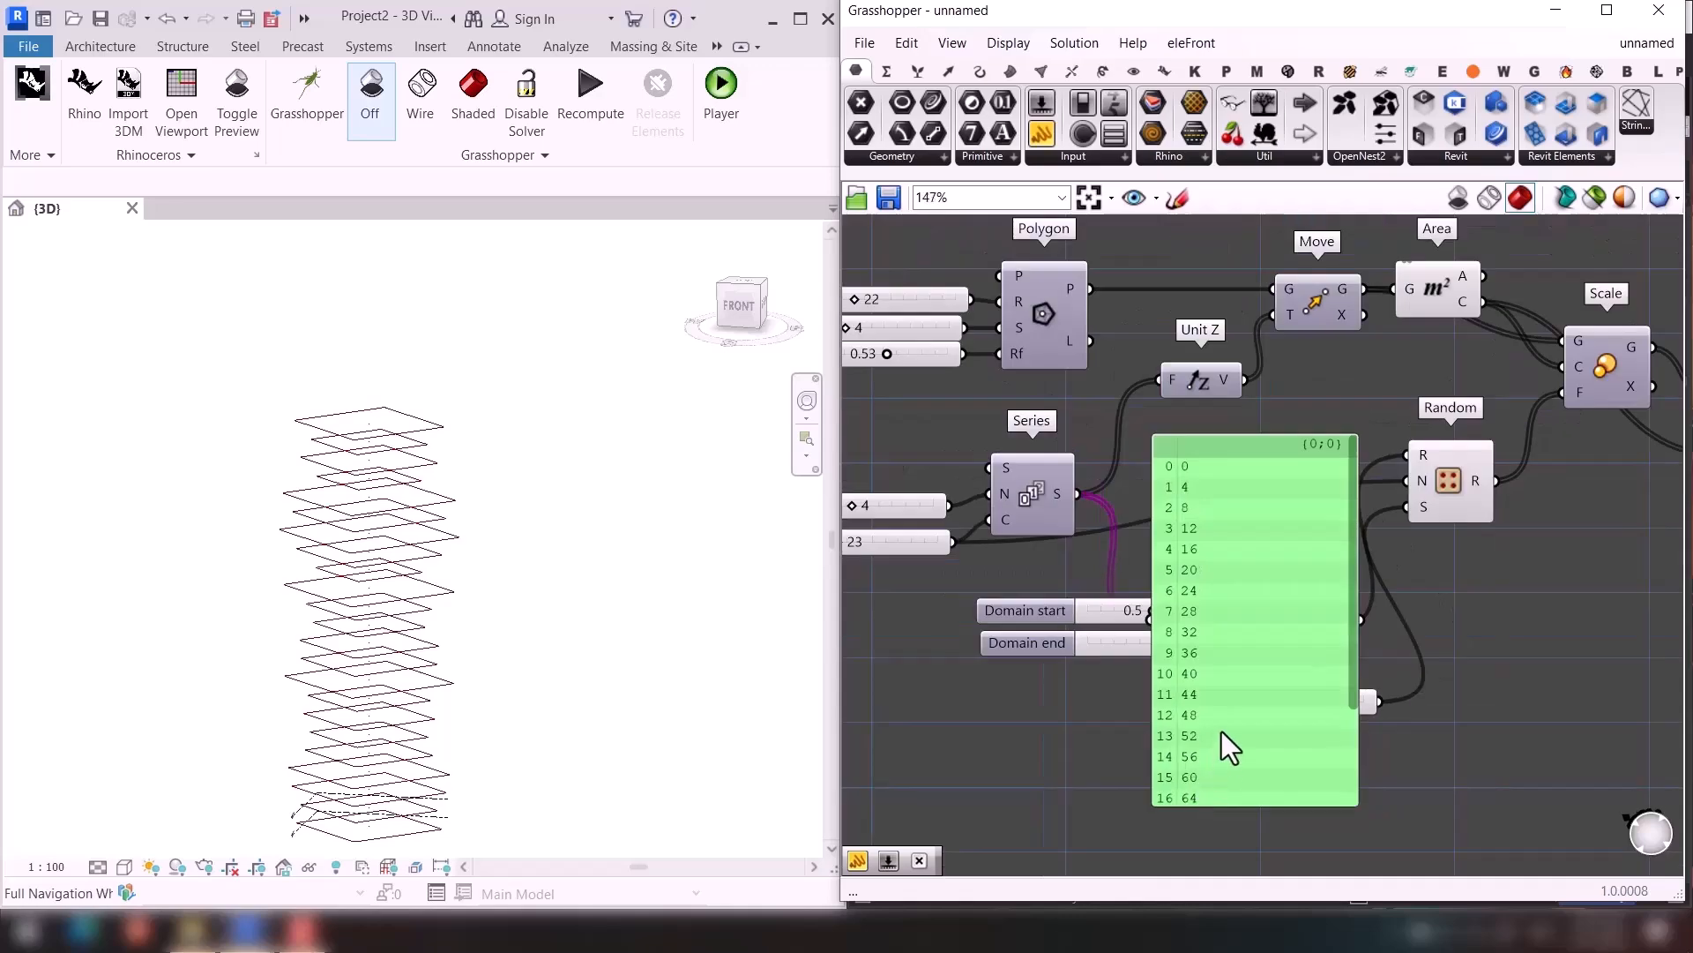
{"action": "key", "text": "Delete"}
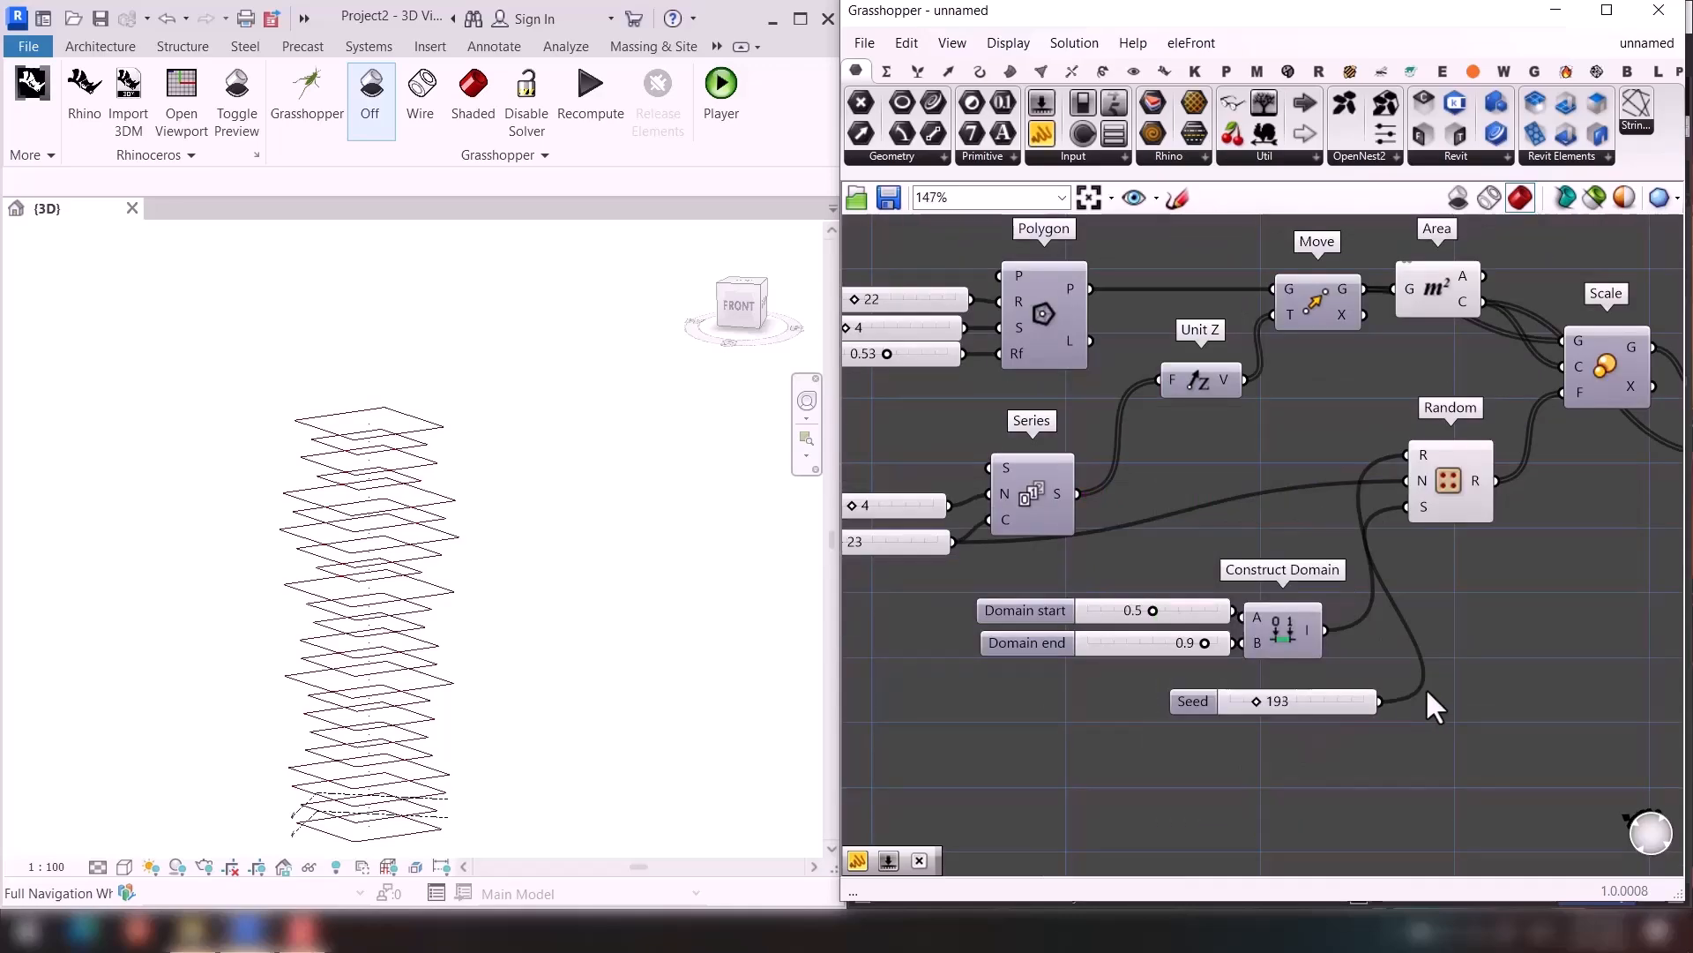
Add a Multiplication component below Random and connect the Series output to its A input.
{"action": "double_click", "coordinate": [1529, 669]}
{"action": "type", "text": "*"}
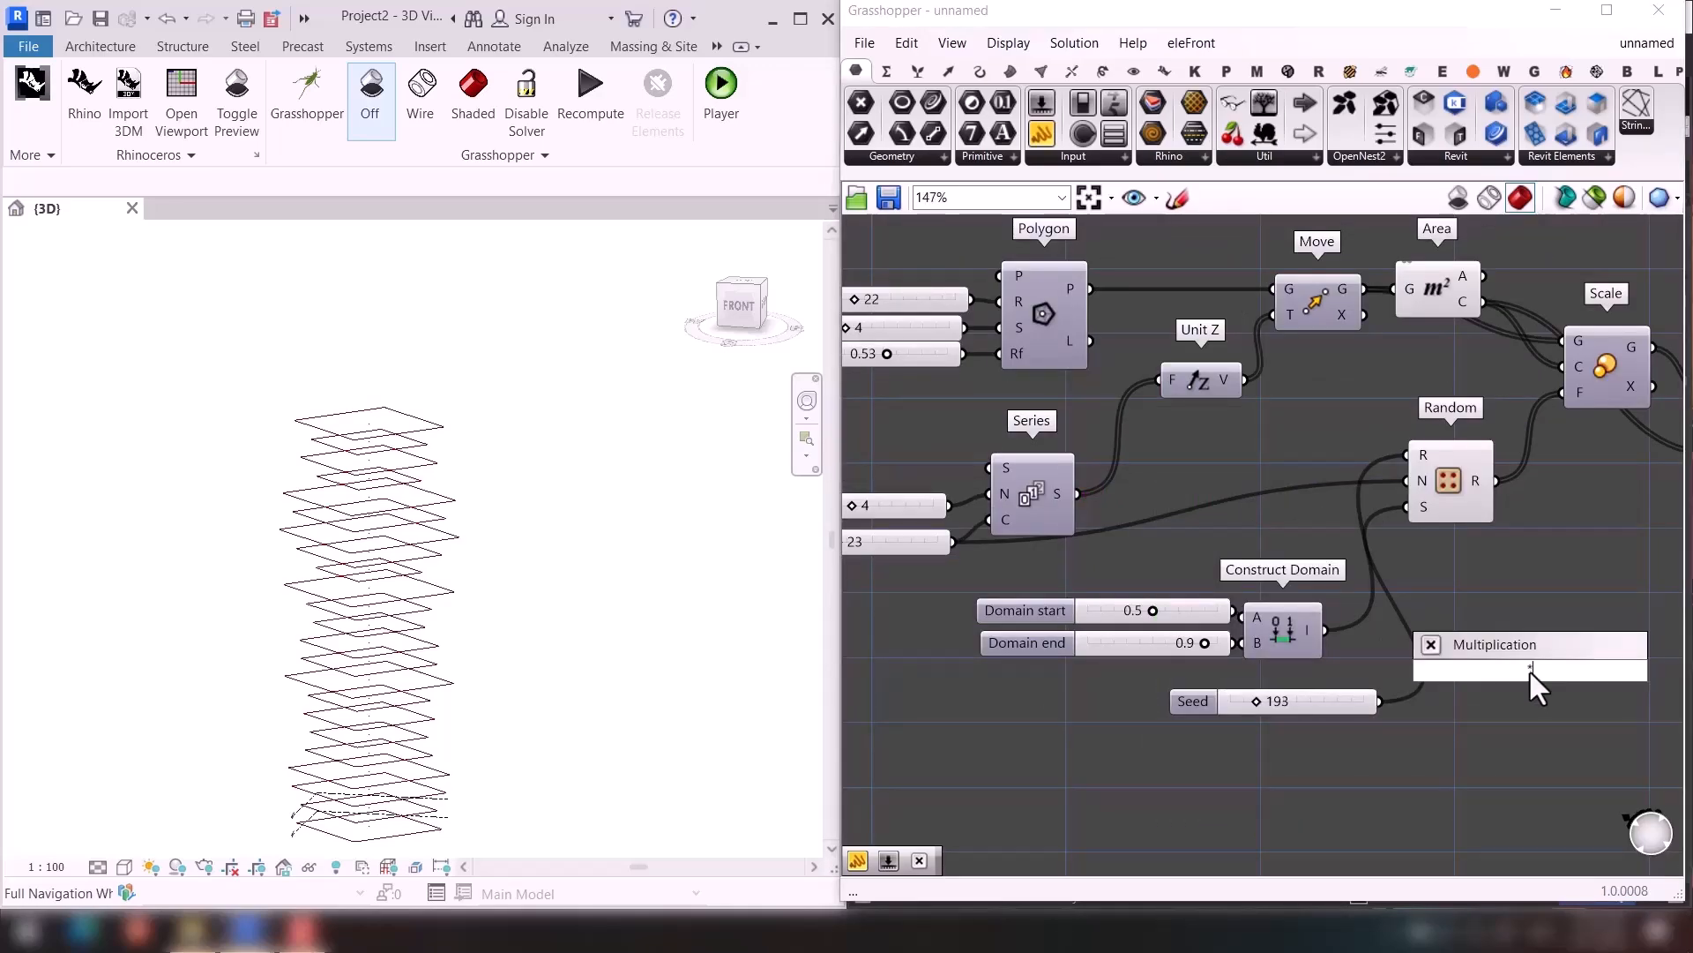
{"action": "key", "text": "Return"}
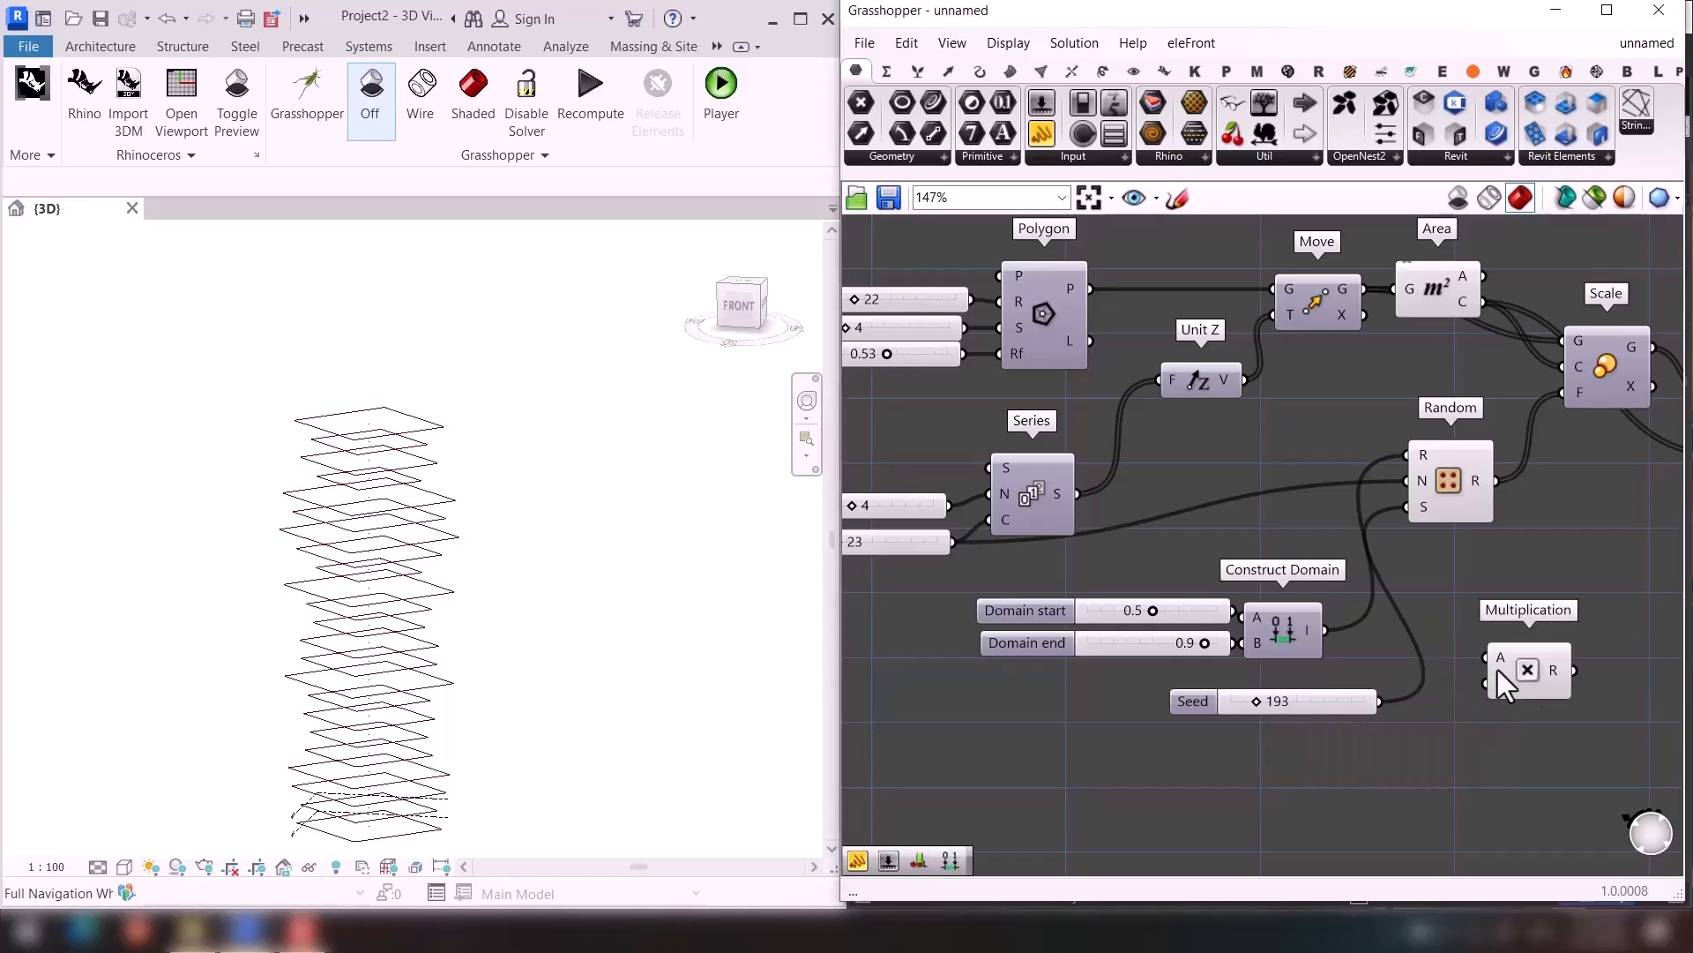
{"action": "left_click_drag", "start_coordinate": [1380, 646], "coordinate": [1490, 657]}
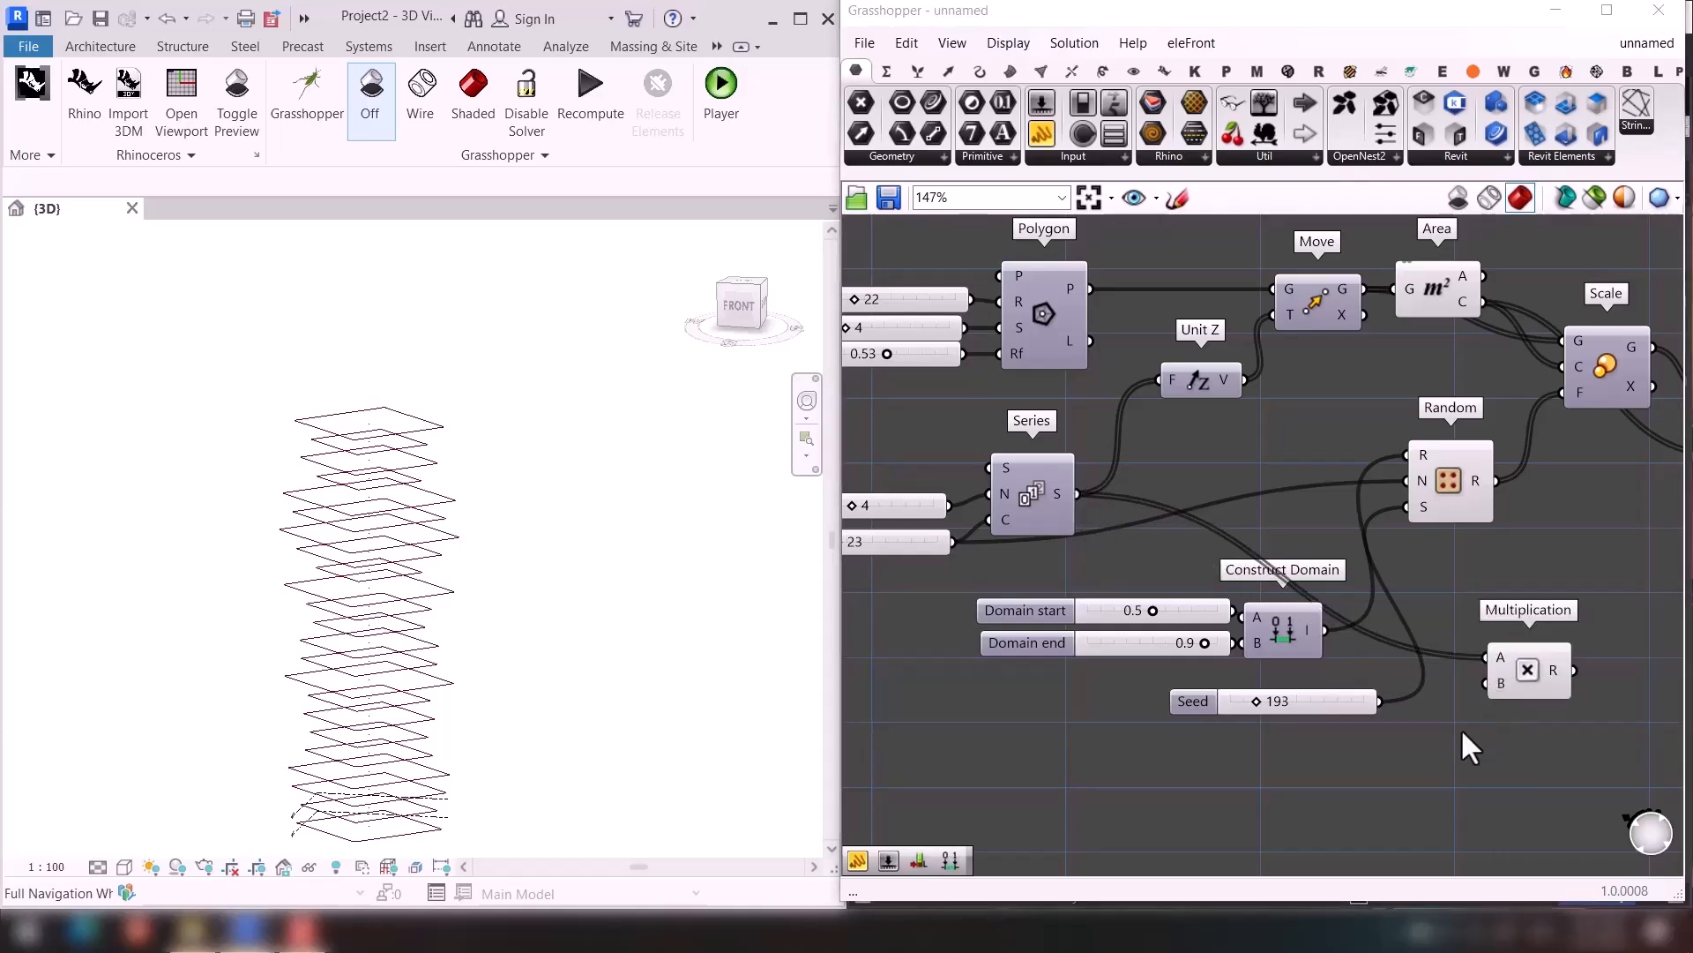
Connect a new number slider of 14 to Multiplication's B input and feed the result into Rotate's Angle input.
{"action": "double_click", "coordinate": [1460, 727]}
{"action": "type", "text": "14"}
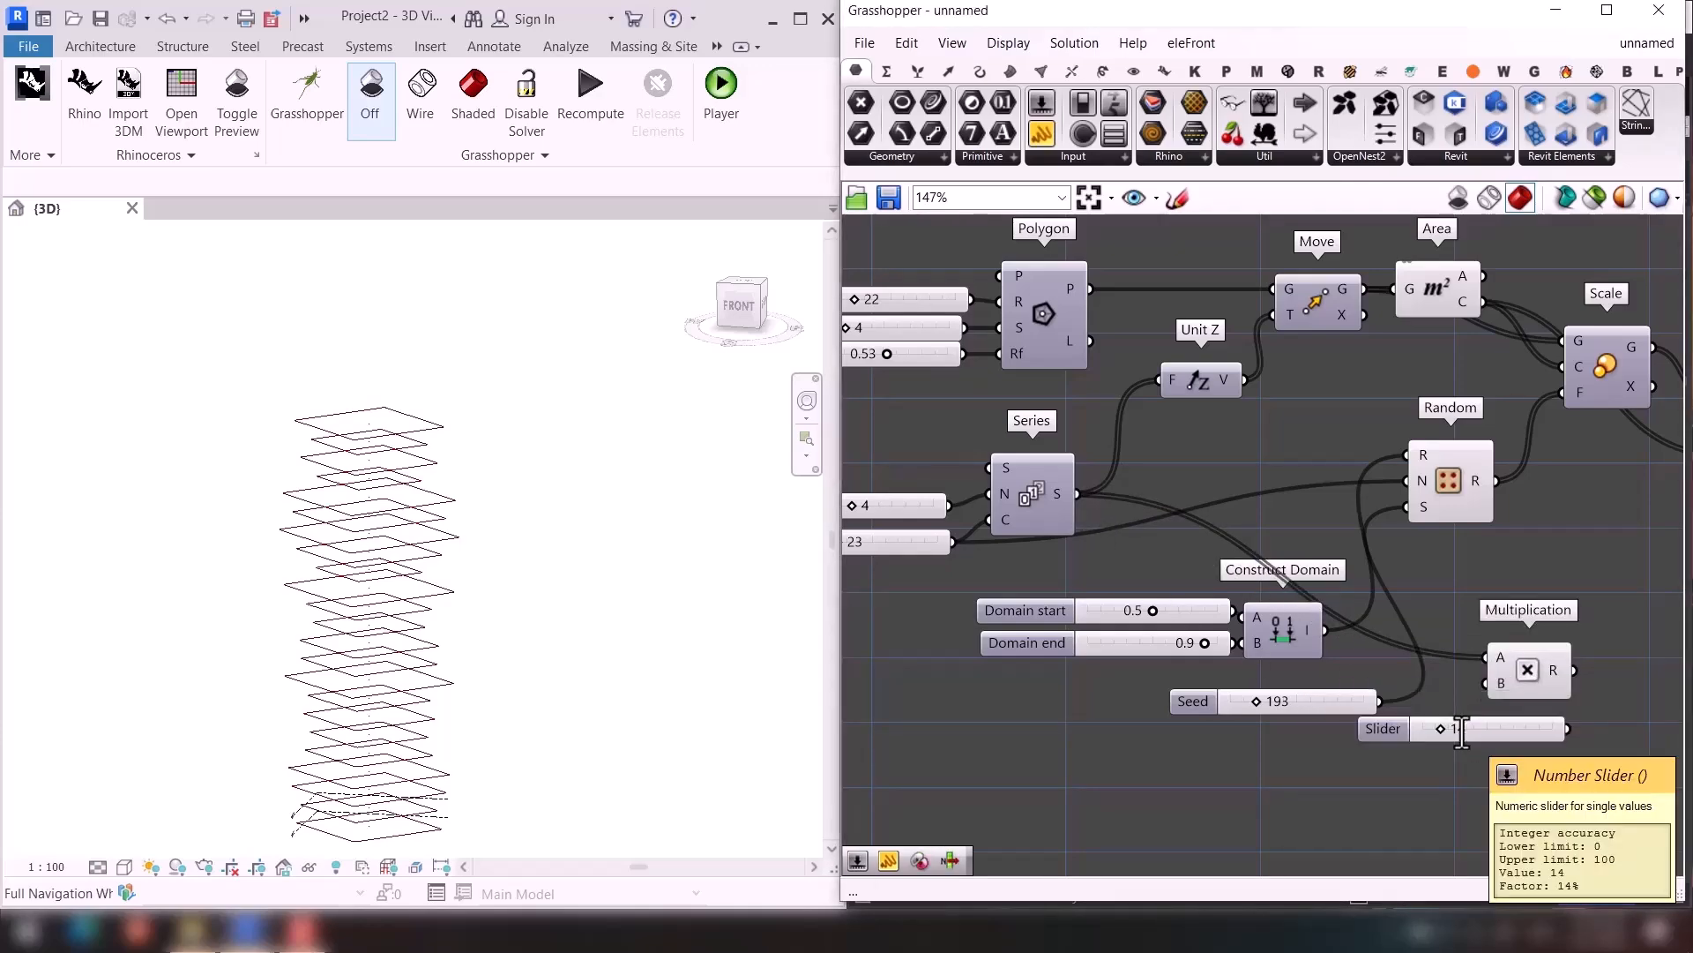
{"action": "key", "text": "Return"}
{"action": "left_click_drag", "start_coordinate": [1472, 758], "coordinate": [1487, 685]}
{"action": "right_click_drag", "start_coordinate": [1562, 694], "coordinate": [1217, 711]}
{"action": "left_click_drag", "start_coordinate": [1230, 685], "coordinate": [1368, 444]}
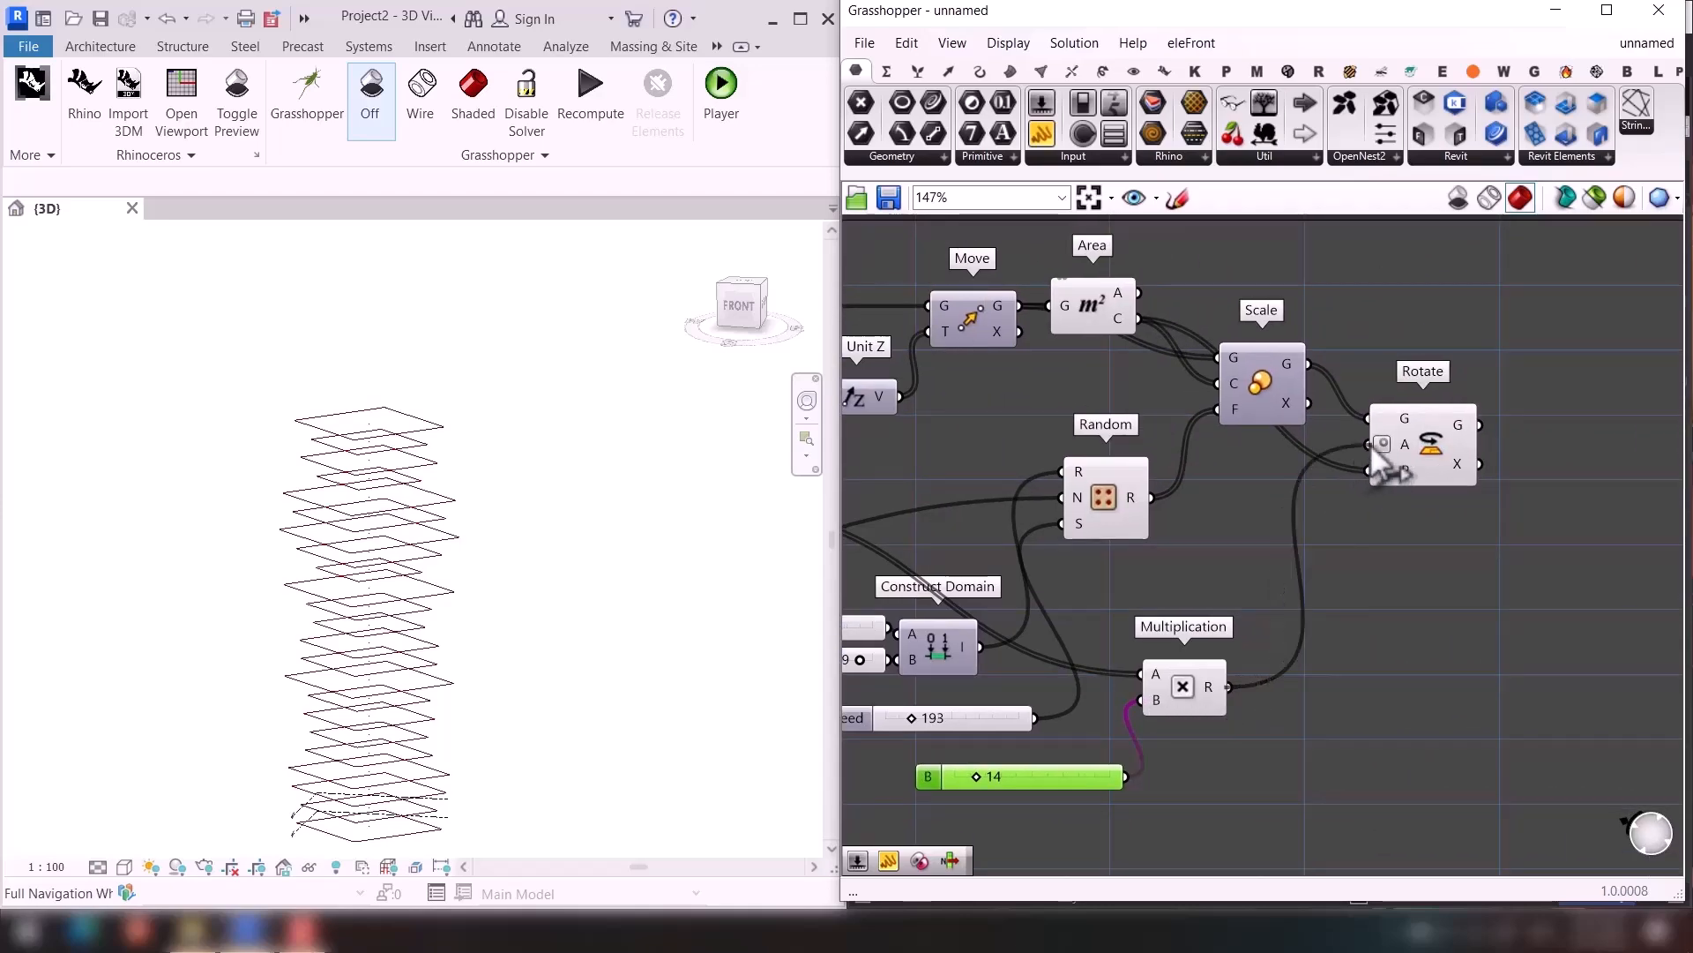
Set the slider on Multiplication's B input to 2 and check the tower's twist in the Revit 3D view.
{"action": "right_click_drag", "start_coordinate": [1297, 697], "coordinate": [1458, 585]}
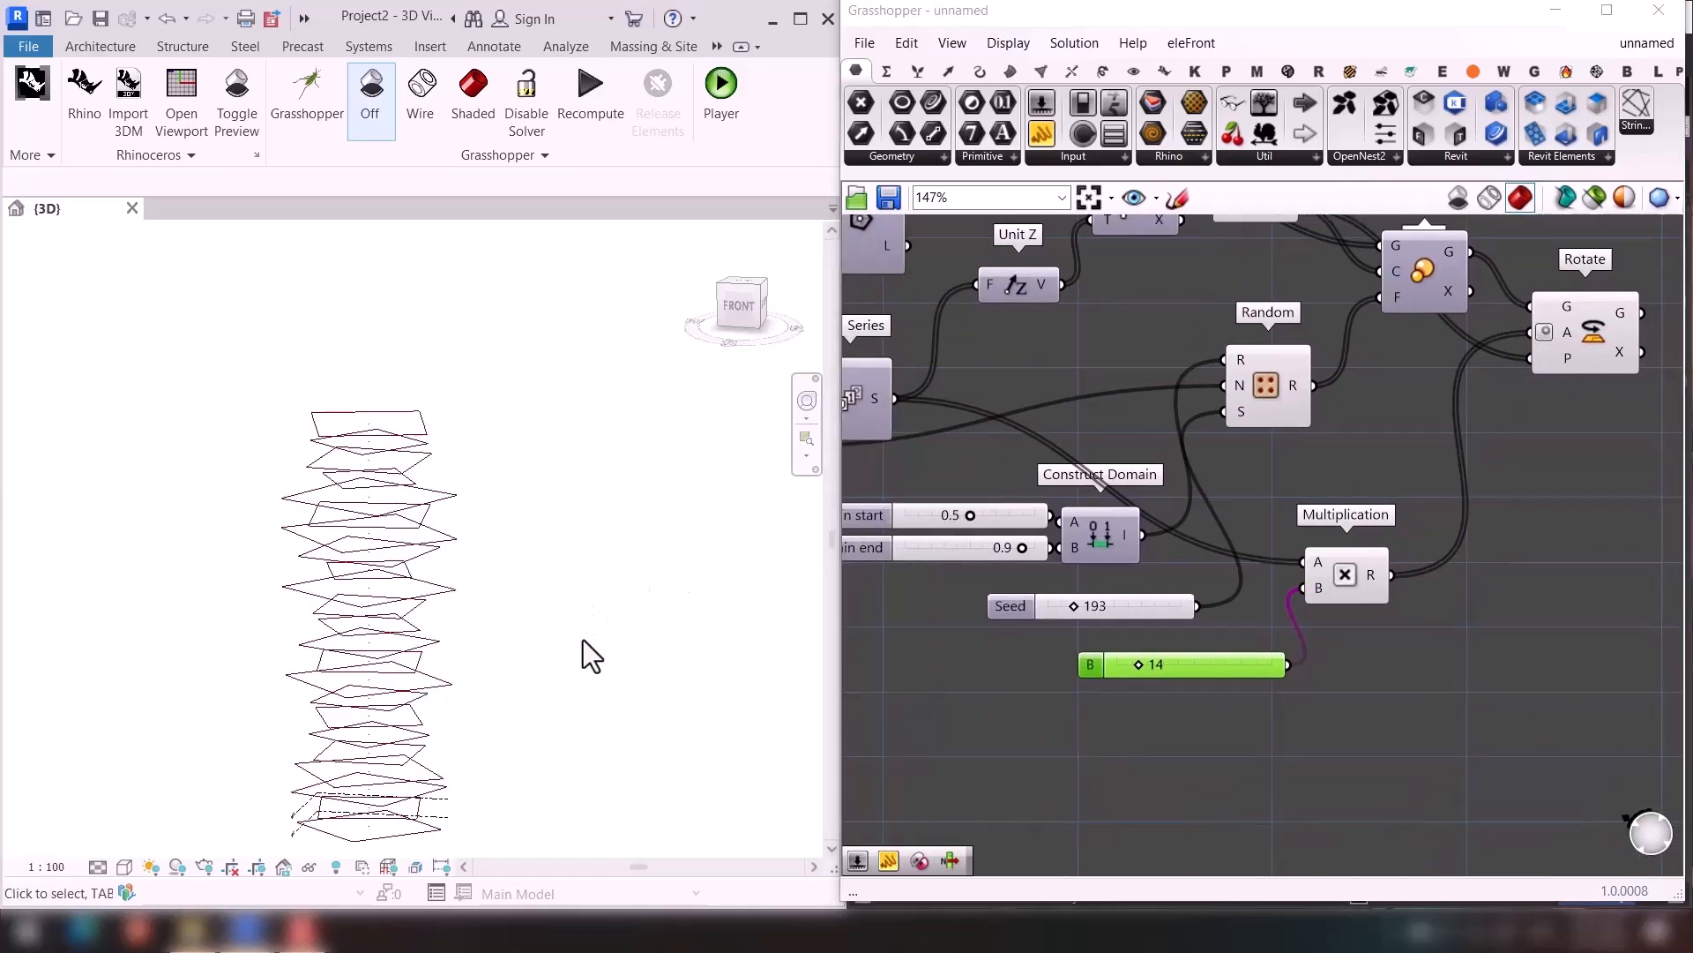
{"action": "middle_click_drag", "start_coordinate": [484, 544], "coordinate": [506, 612], "text": "shift"}
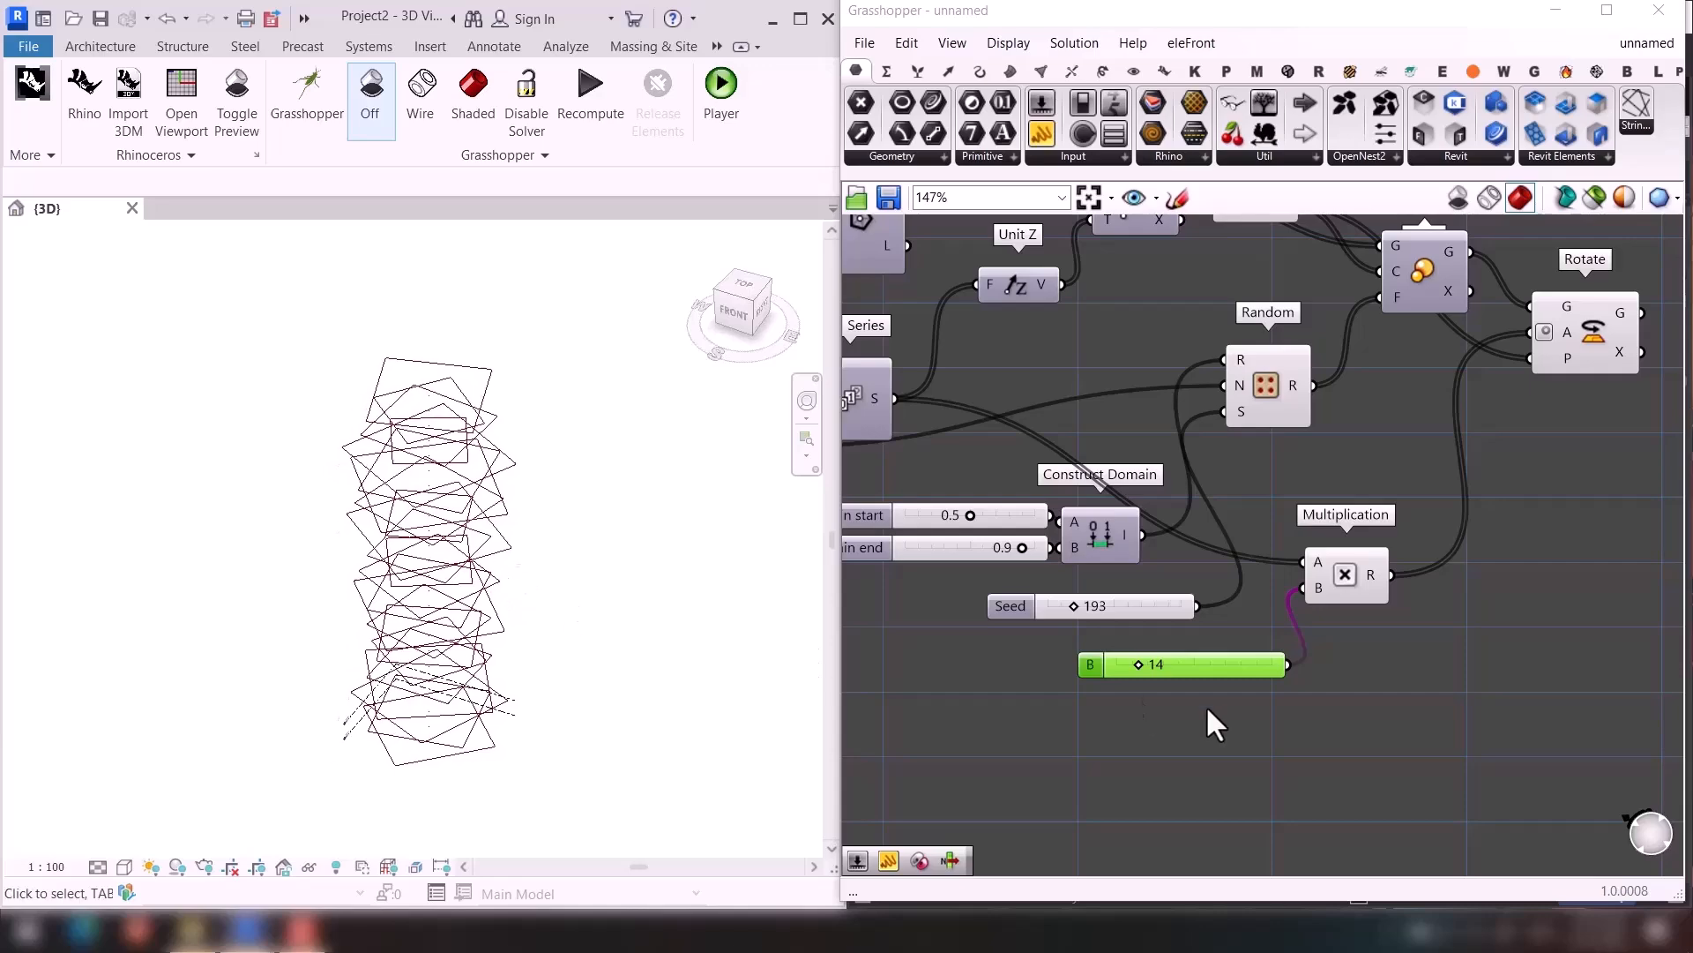
{"action": "scroll", "coordinate": [1205, 706], "scroll_direction": "up", "scroll_amount": 6}
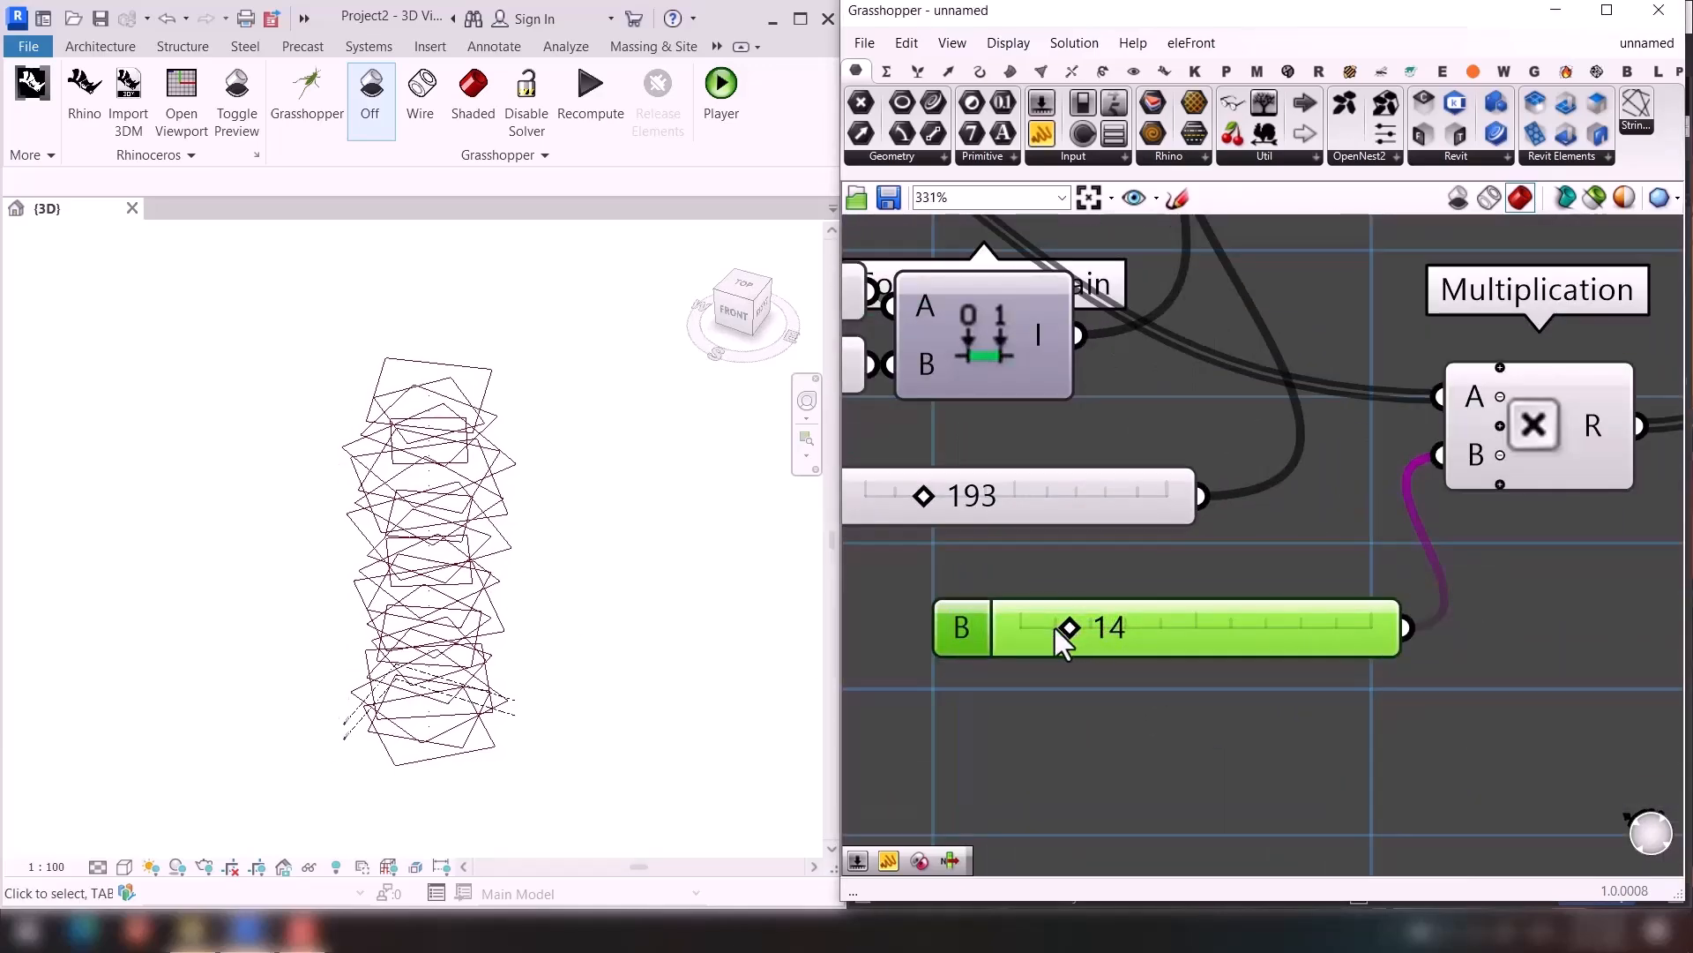
{"action": "left_click_drag", "start_coordinate": [1069, 623], "coordinate": [1027, 627]}
{"action": "mouse_move", "coordinate": [479, 718]}
{"action": "middle_mouse_down", "text": "shift"}
{"action": "mouse_move", "coordinate": [707, 597]}
{"action": "mouse_move", "coordinate": [513, 740]}
{"action": "mouse_move", "coordinate": [445, 718]}
{"action": "middle_mouse_up", "text": "shift"}
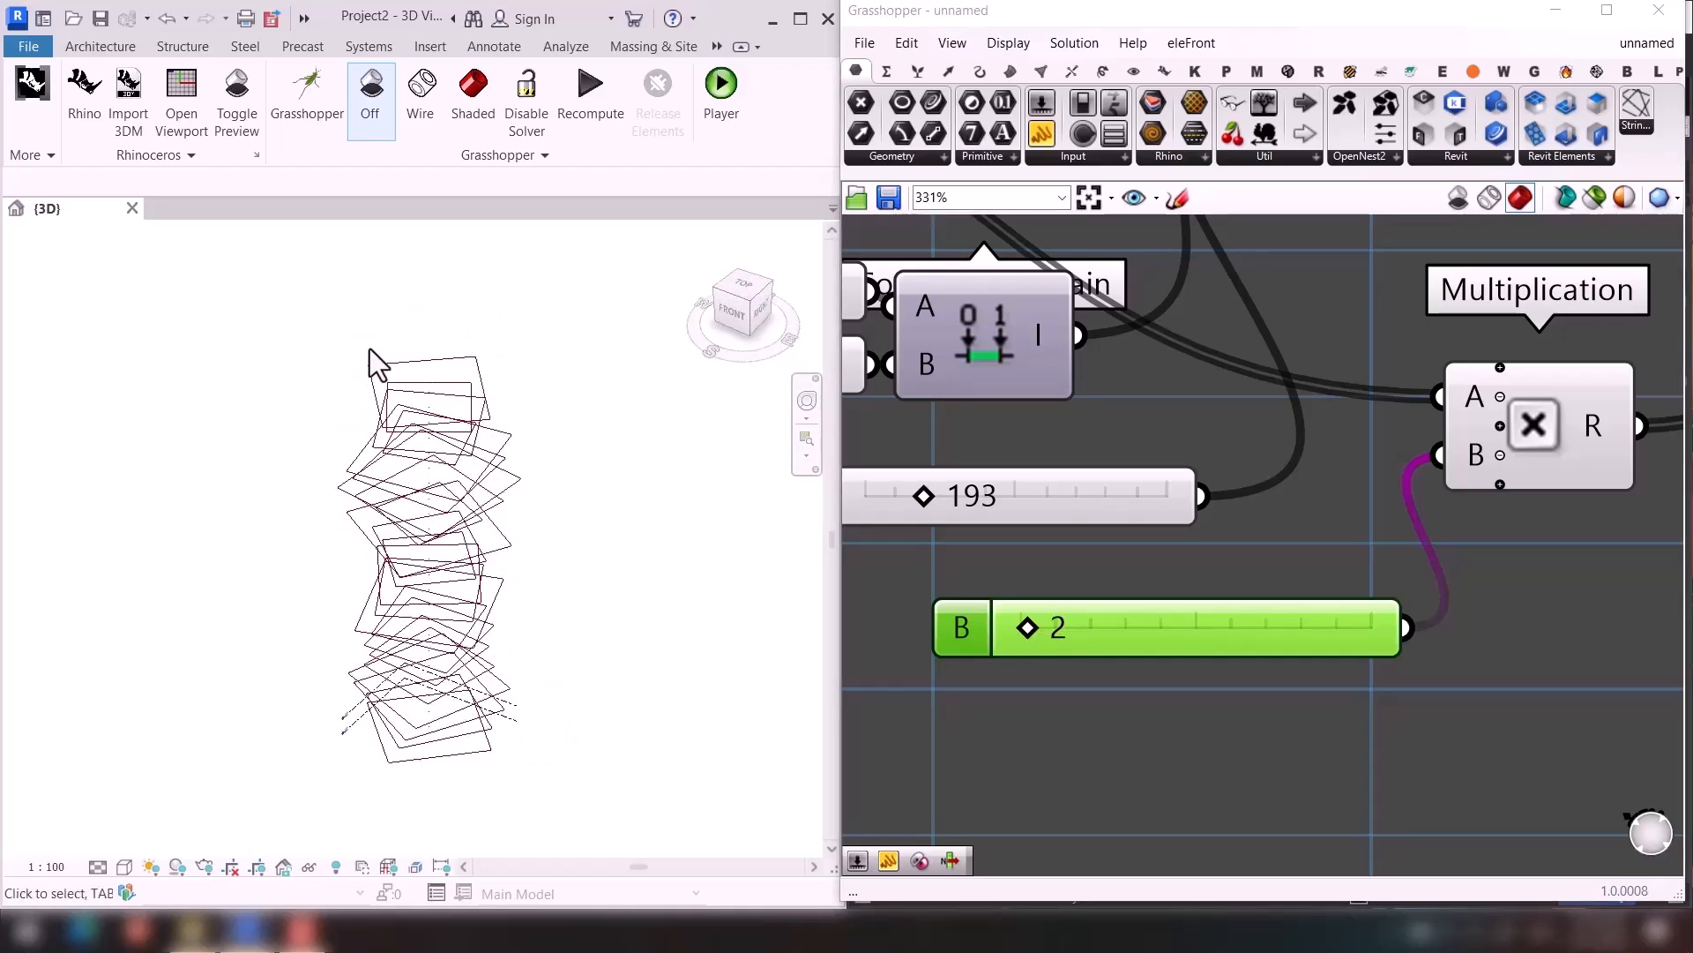
Connect the Series output directly to Rotate's Angle input, and delete the Multiplication component and its B slider.
{"action": "scroll", "coordinate": [1090, 472], "scroll_direction": "down", "scroll_amount": 3}
{"action": "right_click", "coordinate": [1209, 584]}
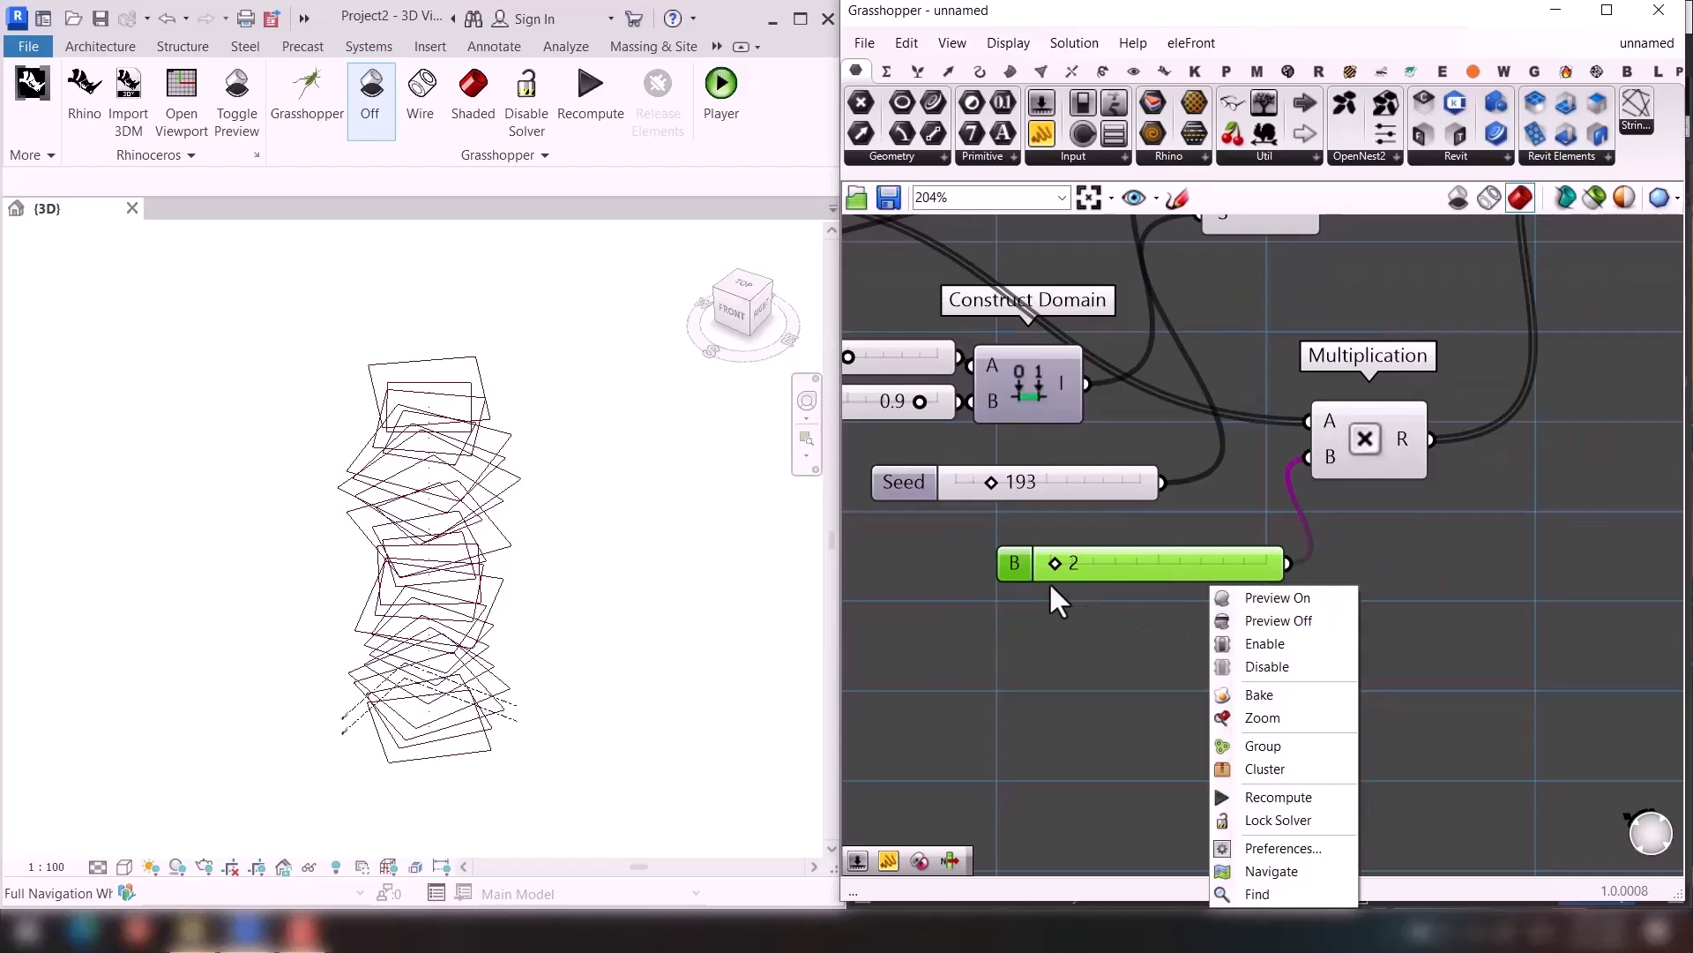
{"action": "scroll", "coordinate": [1257, 691], "scroll_direction": "down", "scroll_amount": 3}
{"action": "left_click_drag", "start_coordinate": [1311, 711], "coordinate": [1305, 709]}
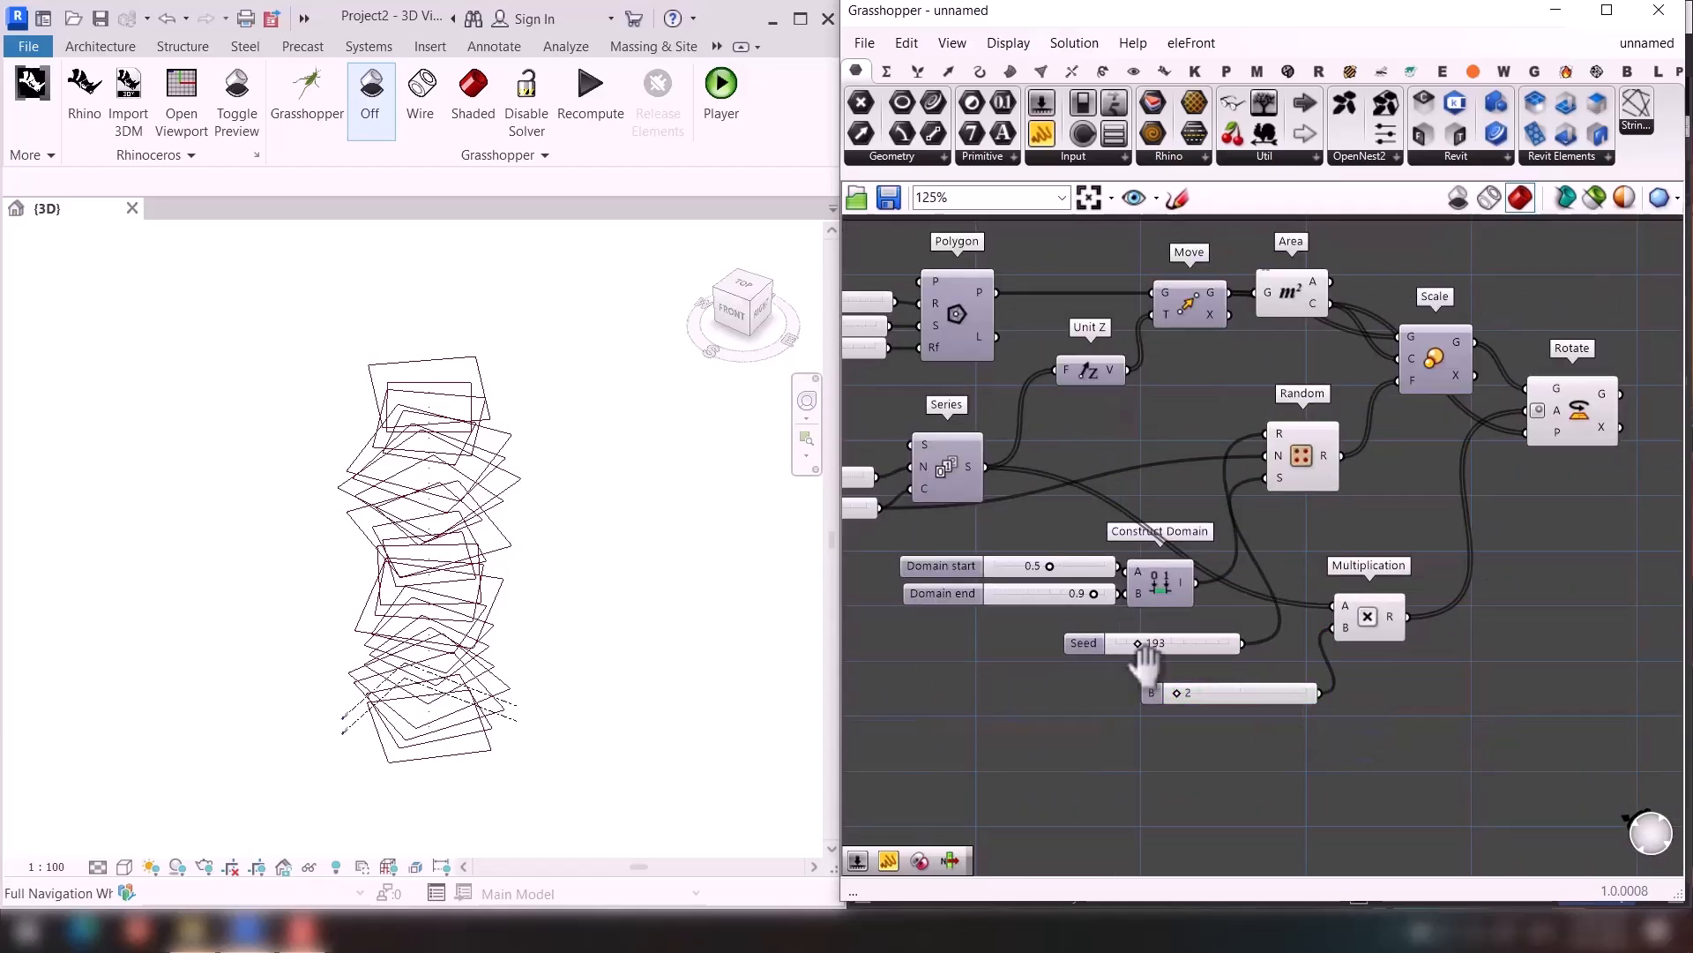
{"action": "right_click_drag", "start_coordinate": [1143, 667], "coordinate": [1250, 692]}
{"action": "left_click", "coordinate": [1254, 716]}
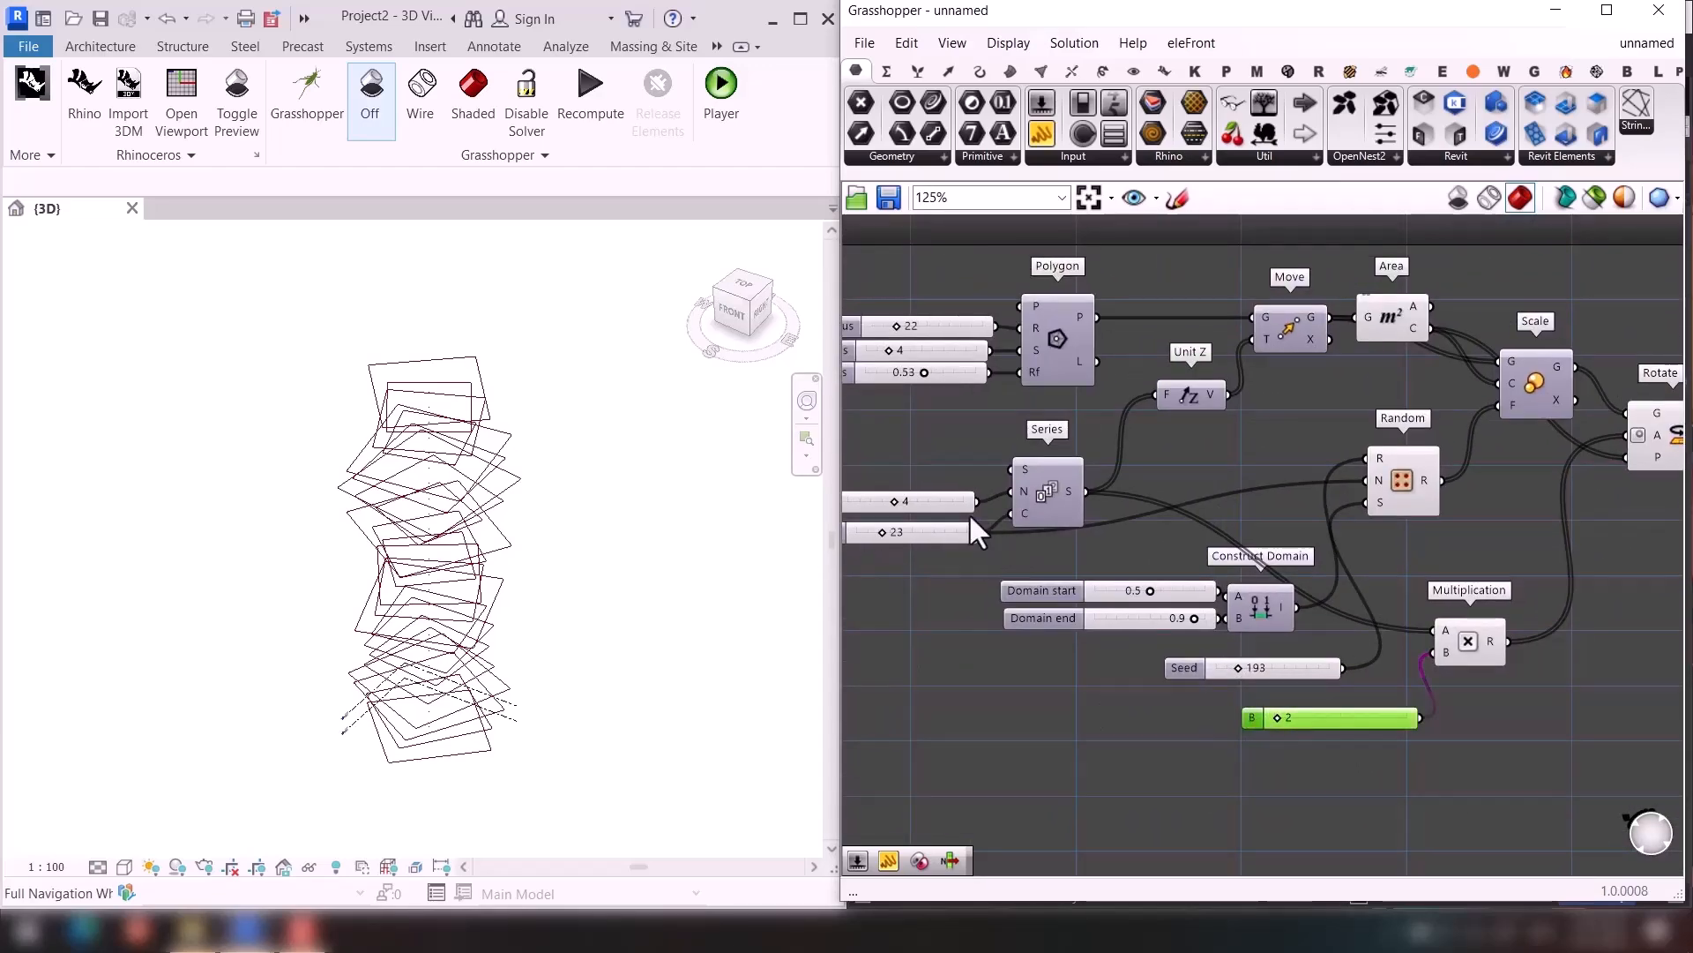
{"action": "left_click_drag", "start_coordinate": [1083, 492], "coordinate": [1627, 431]}
{"action": "middle_click_drag", "start_coordinate": [459, 657], "coordinate": [378, 579], "text": "shift"}
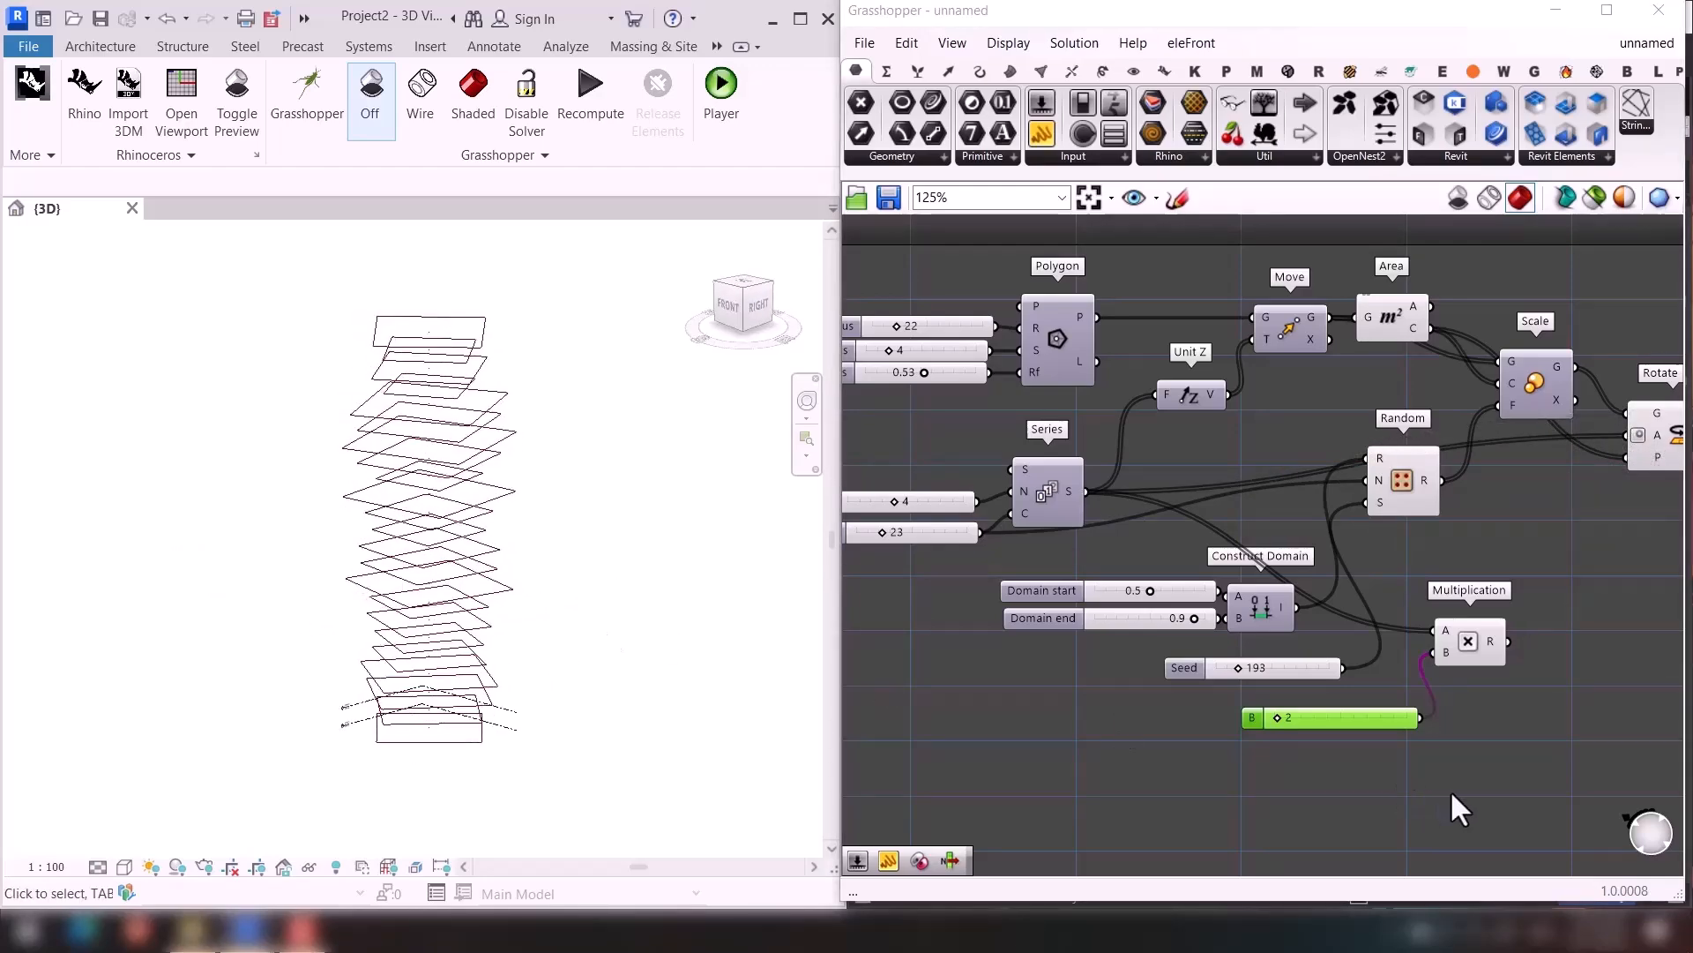
{"action": "left_click_drag", "start_coordinate": [1514, 757], "coordinate": [1369, 603]}
{"action": "key", "text": "Delete"}
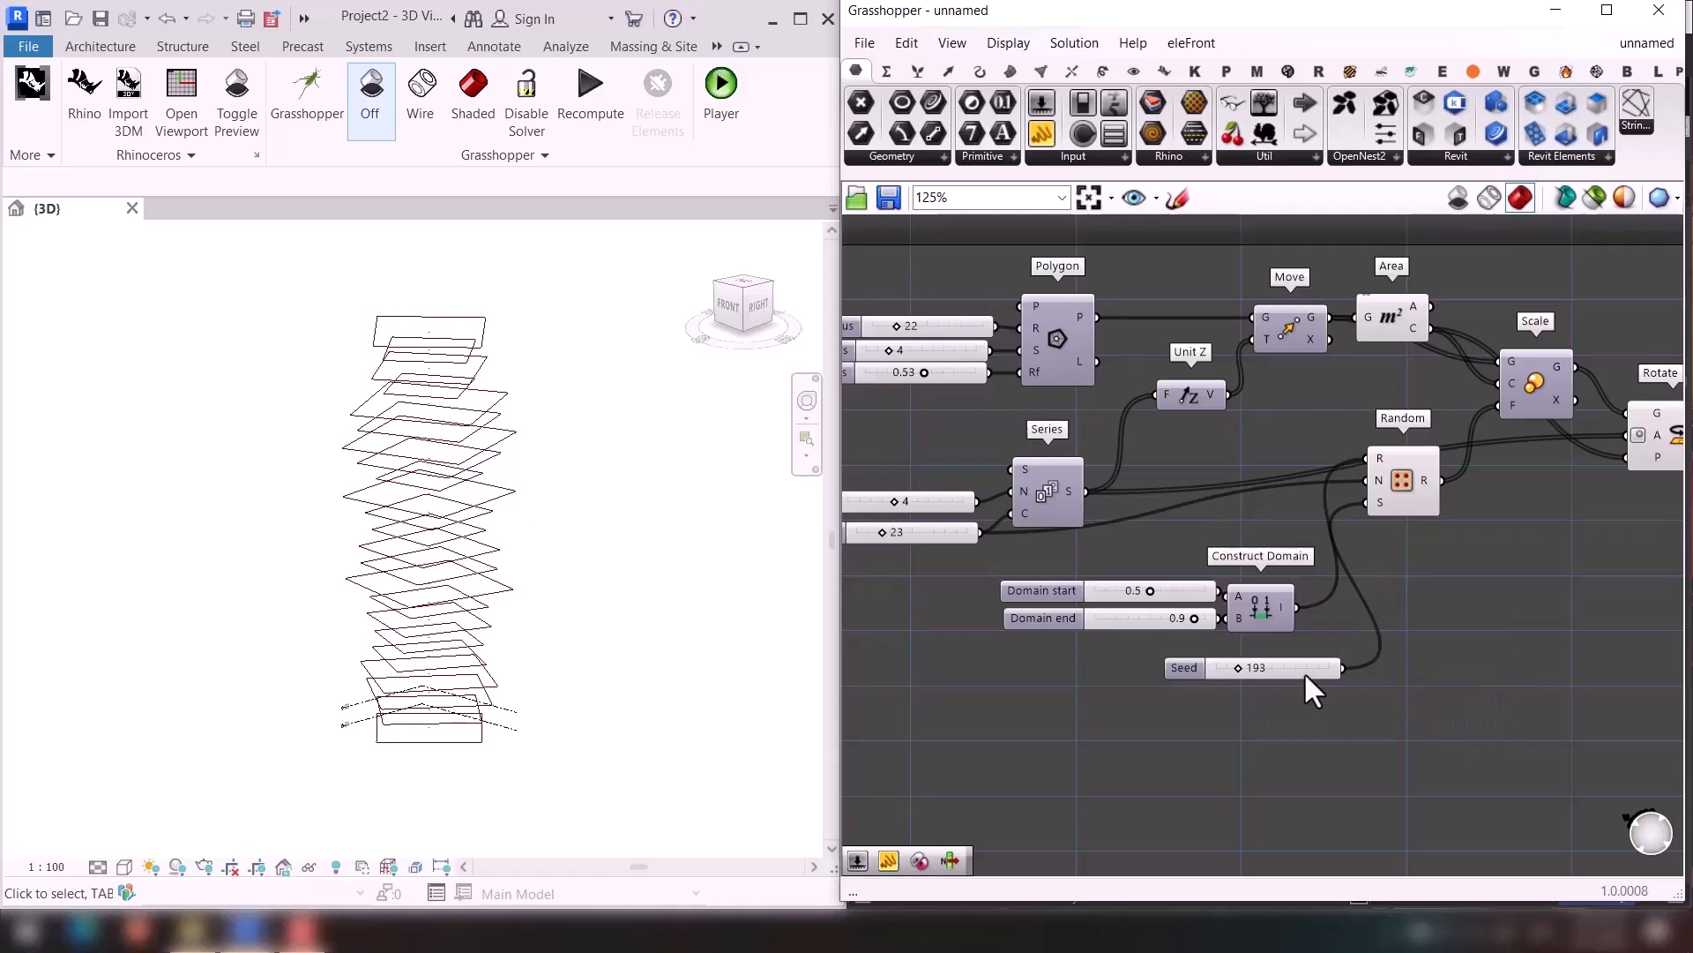
Set the Seed slider to 124 and check the changed floor outlines in the Revit 3D view.
{"action": "scroll", "coordinate": [1304, 672], "scroll_direction": "up", "scroll_amount": 3}
{"action": "left_click_drag", "start_coordinate": [1187, 659], "coordinate": [1172, 663]}
{"action": "middle_click_drag", "start_coordinate": [519, 593], "coordinate": [362, 617], "text": "shift"}
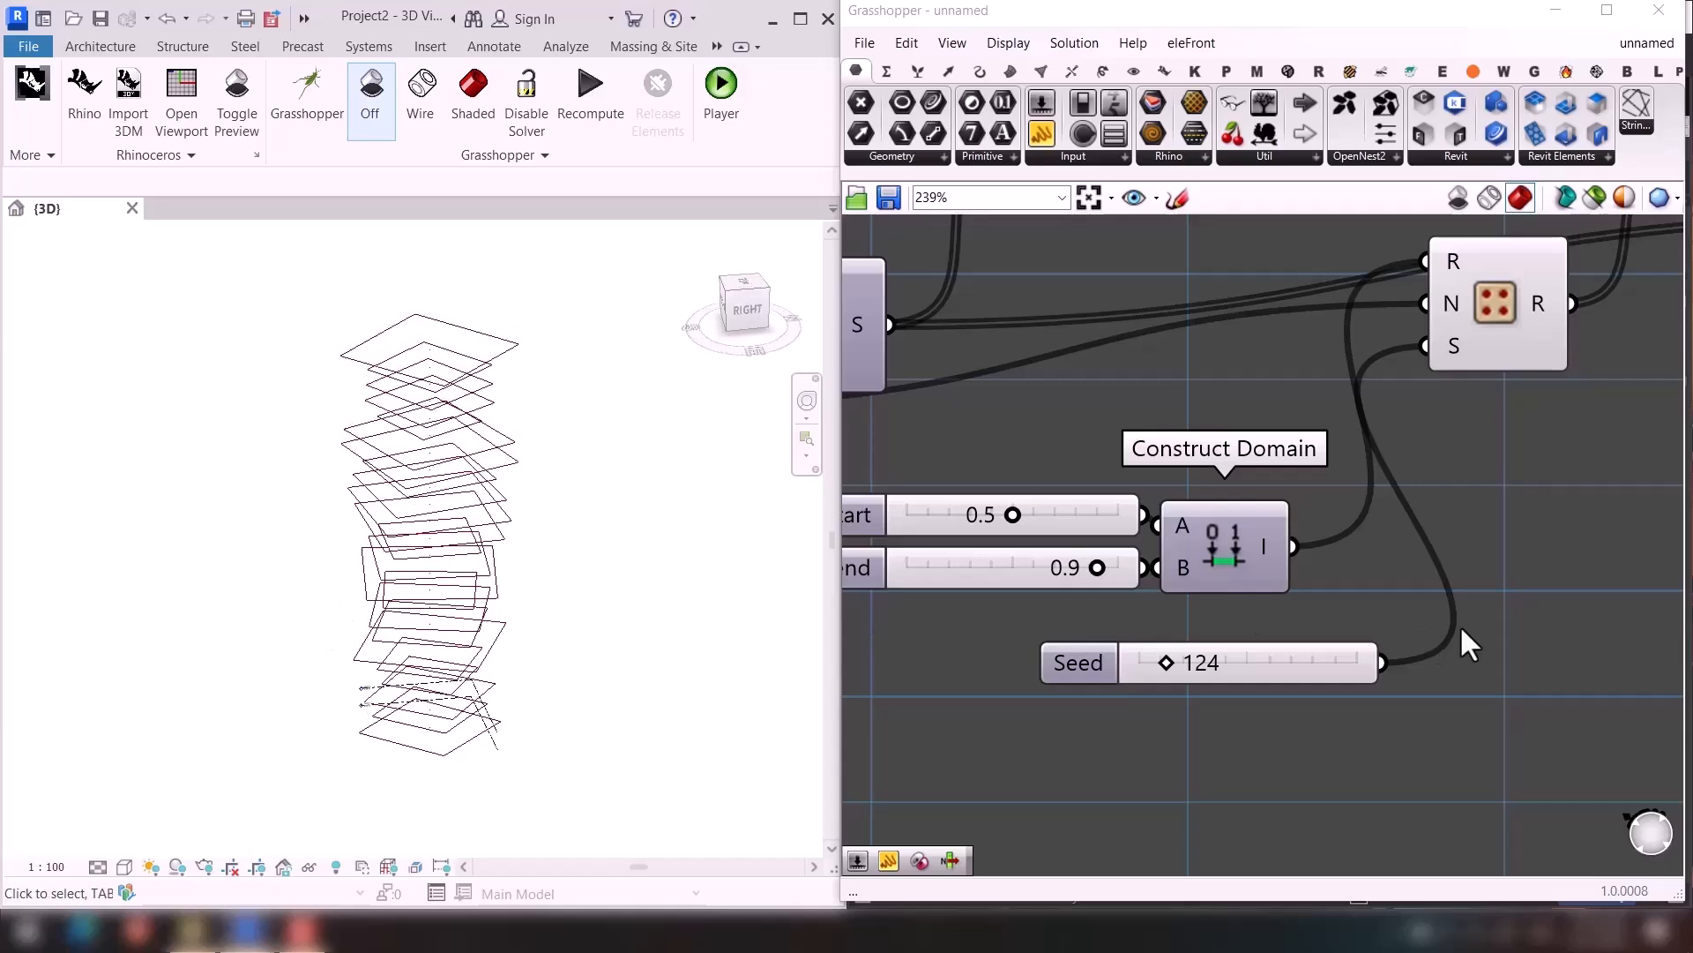
{"action": "scroll", "coordinate": [1459, 624], "scroll_direction": "down", "scroll_amount": 2}
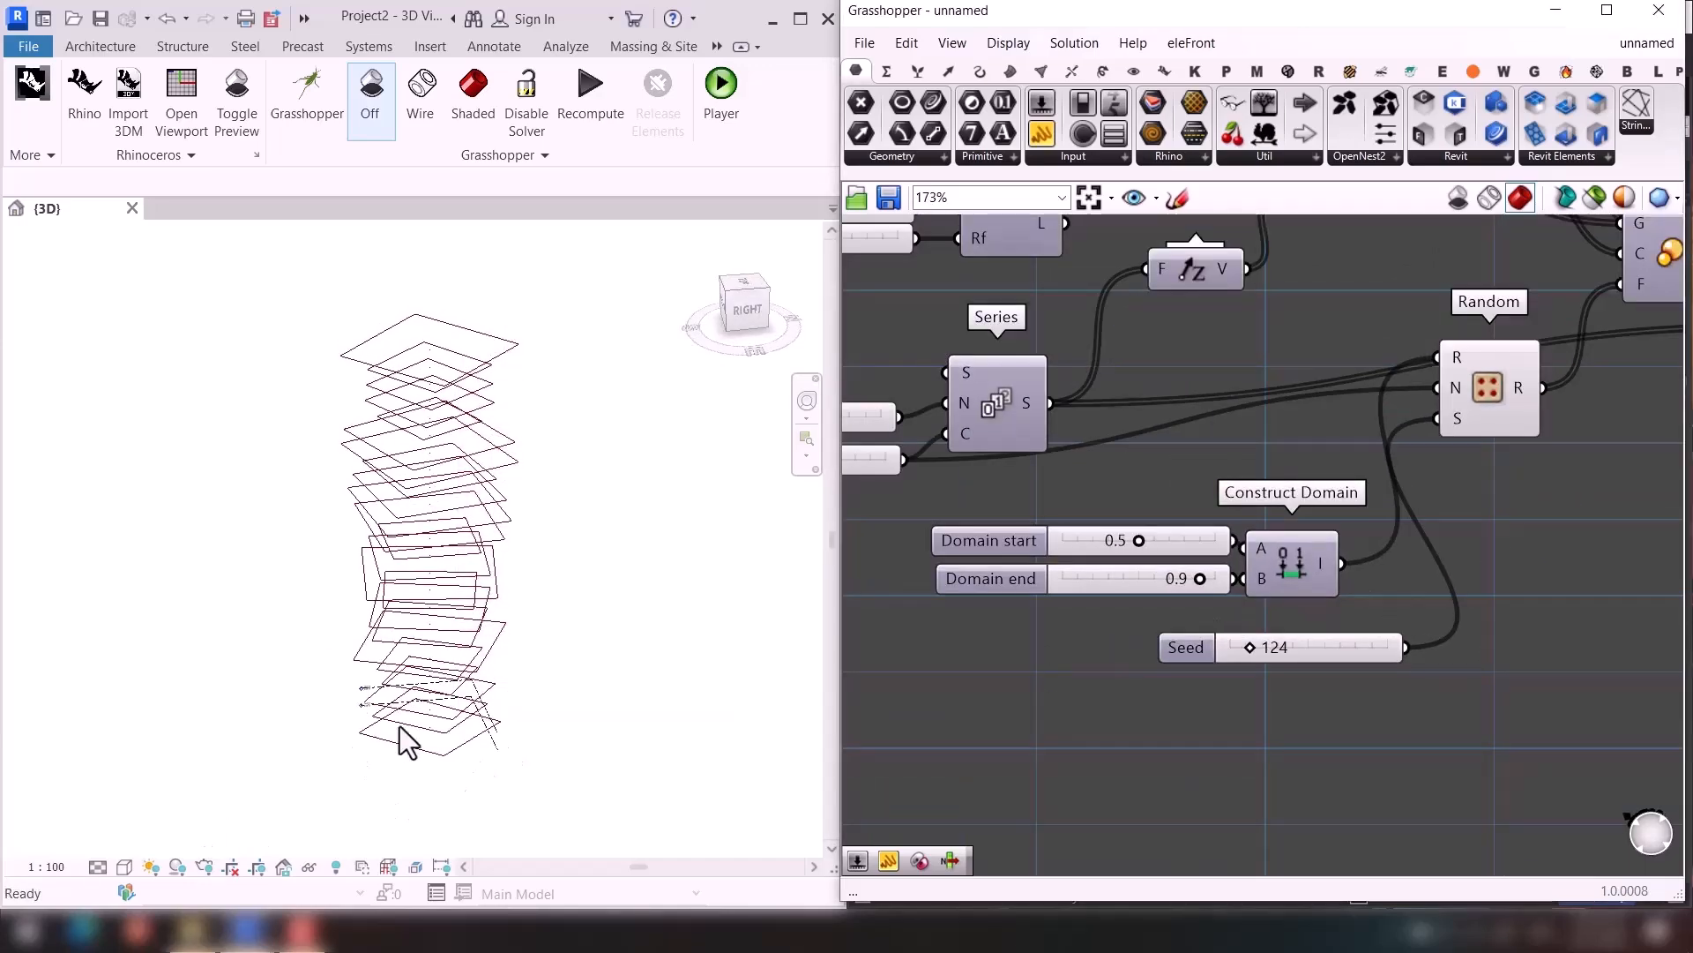
In the Revit 3D view, delete the Level 1 and Level 2 levels at the tower's base along with their dependent views.
{"action": "middle_click_drag", "start_coordinate": [632, 688], "coordinate": [394, 756], "text": "shift"}
{"action": "scroll", "coordinate": [371, 756], "scroll_direction": "up", "scroll_amount": 2}
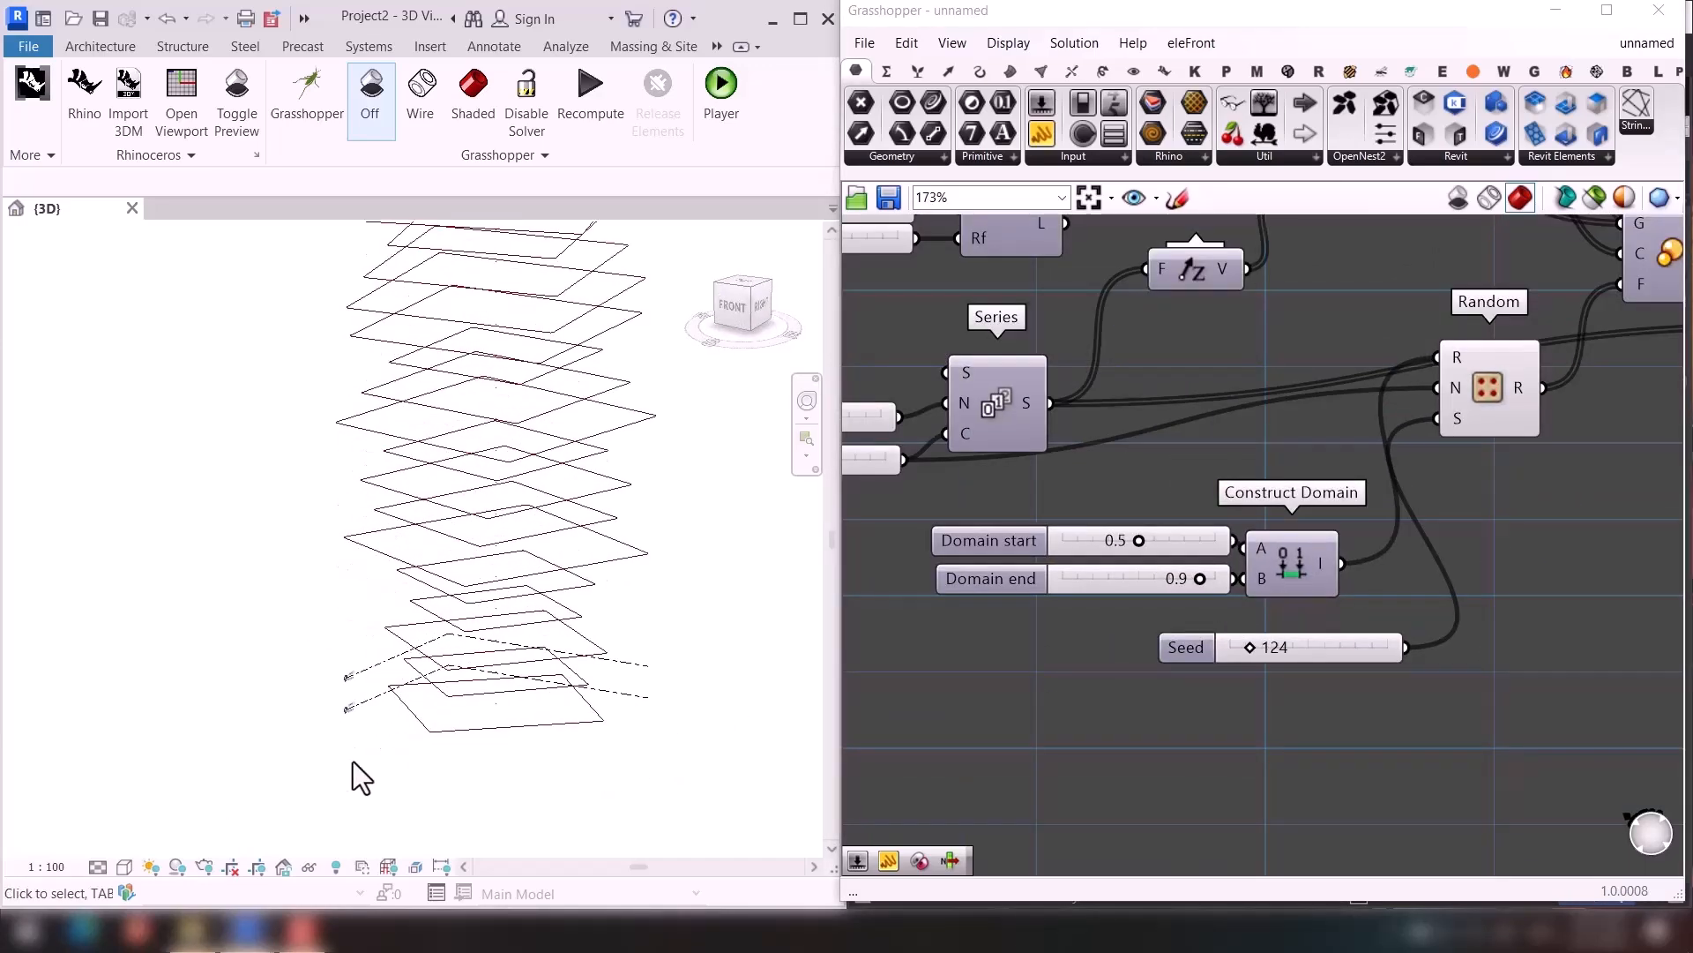
{"action": "left_click_drag", "start_coordinate": [353, 760], "coordinate": [273, 595]}
{"action": "key", "text": "Delete"}
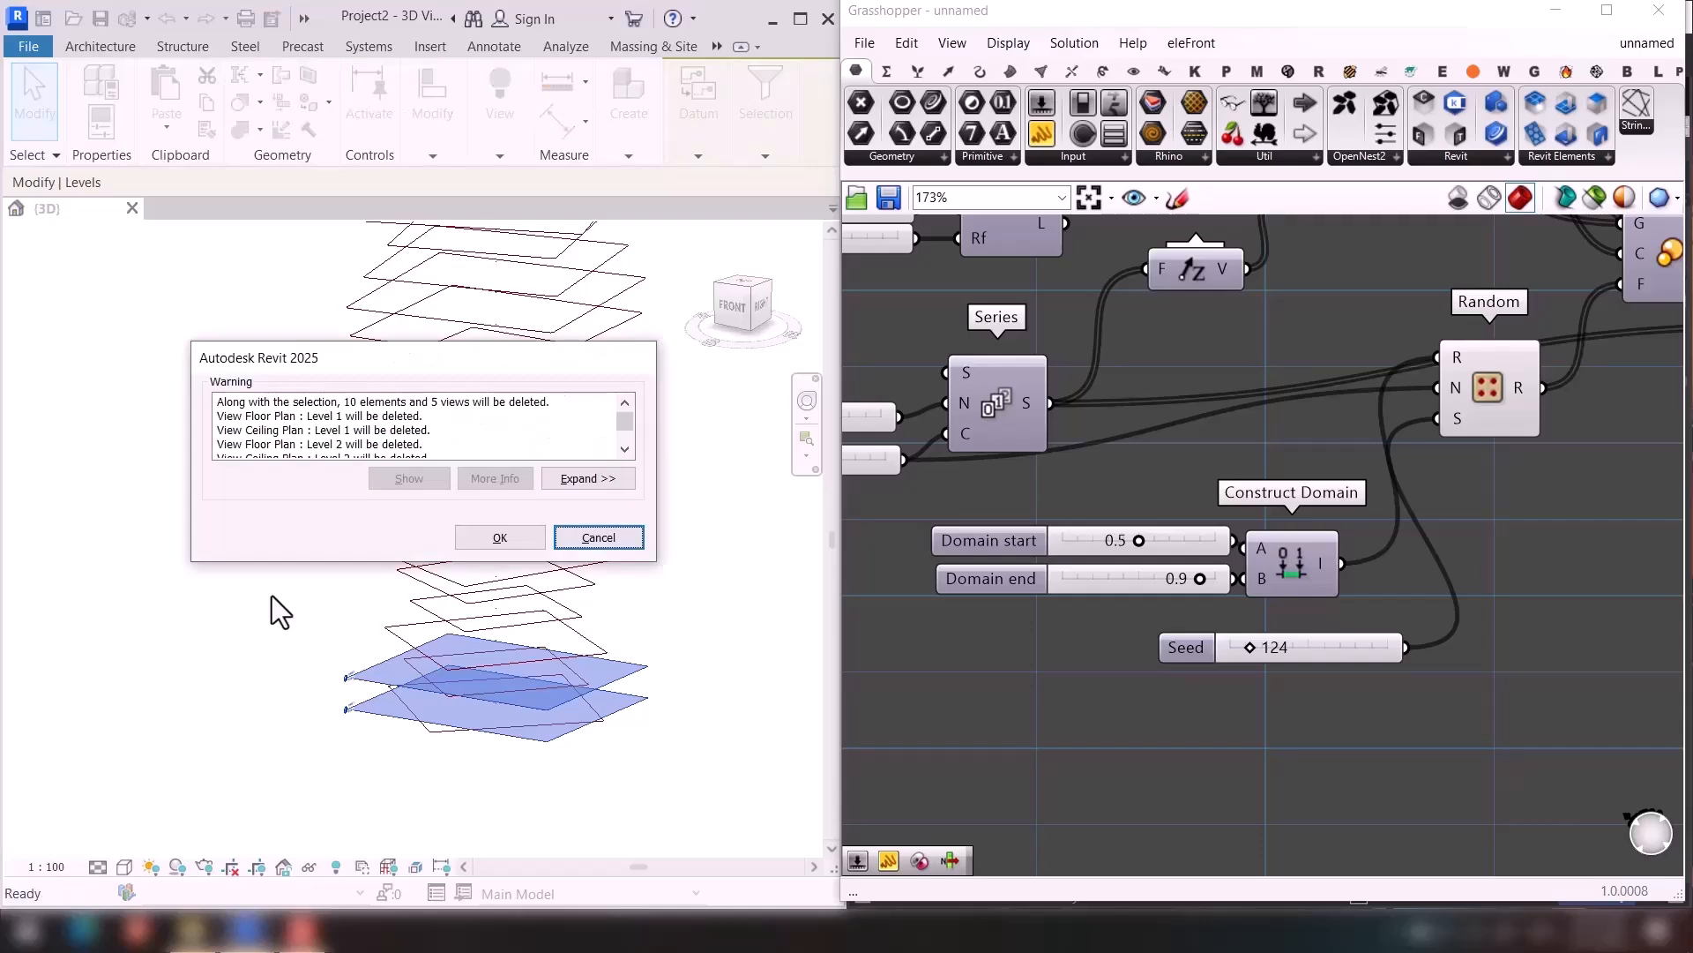
{"action": "left_click", "coordinate": [520, 537]}
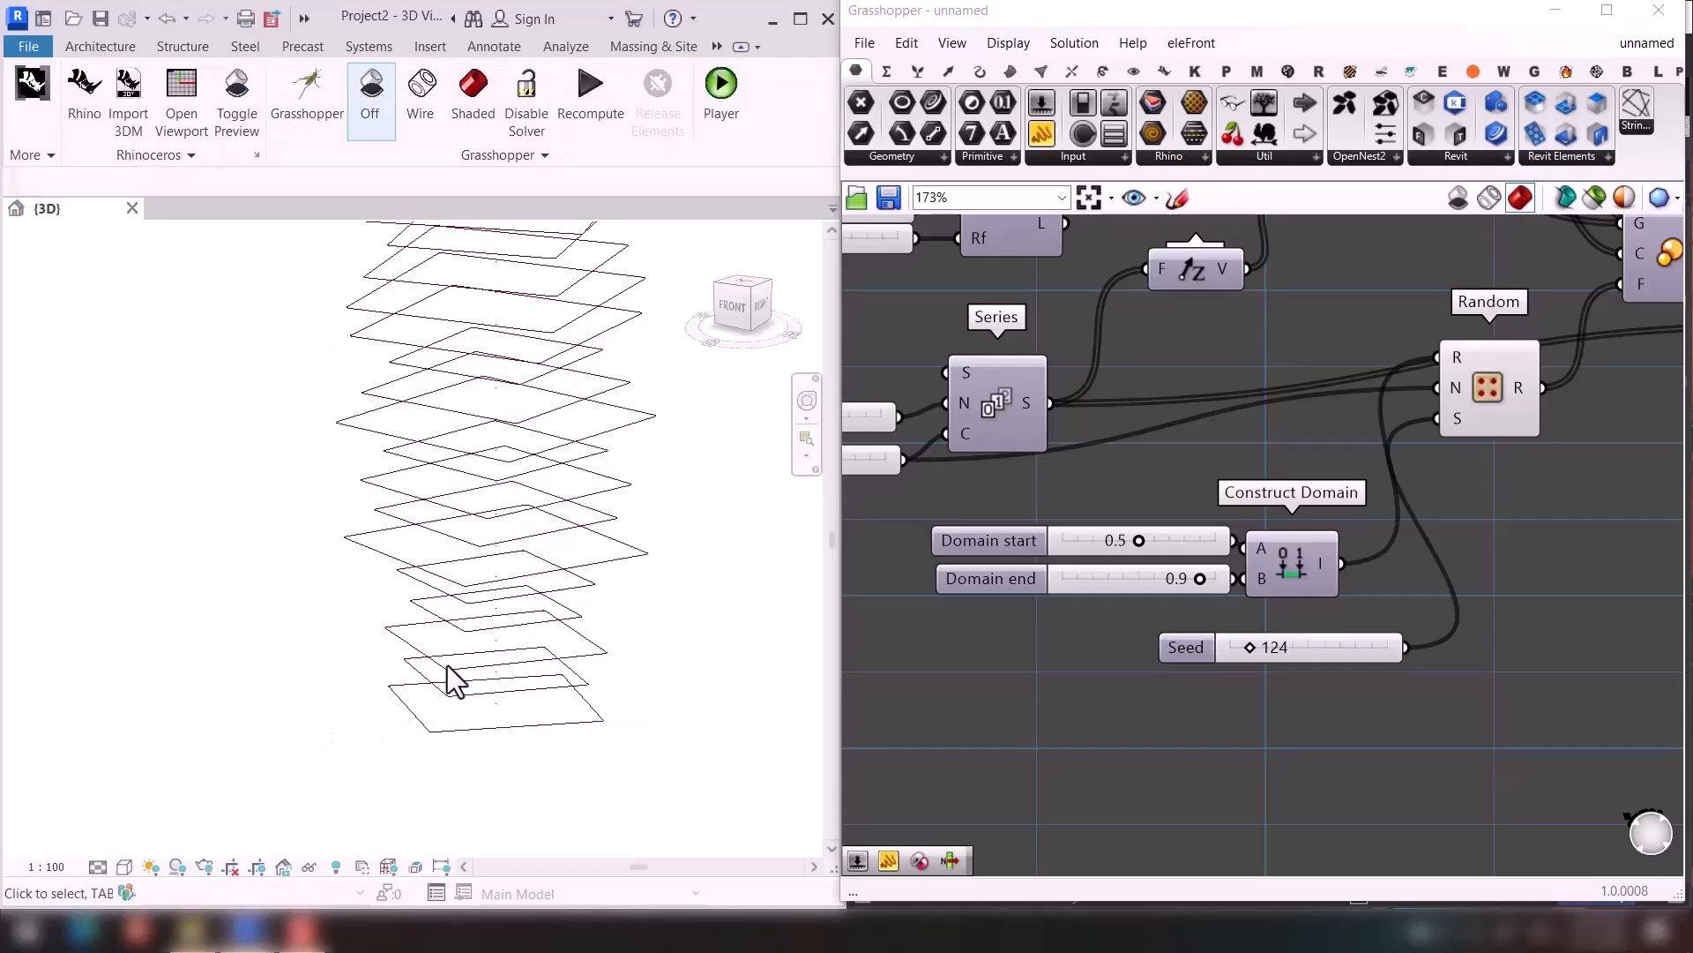
Add an Add Floor component to the Grasshopper canvas and place it below the Rotate component.
{"action": "right_click_drag", "start_coordinate": [1125, 479], "coordinate": [1290, 545]}
{"action": "left_click", "coordinate": [1143, 481]}
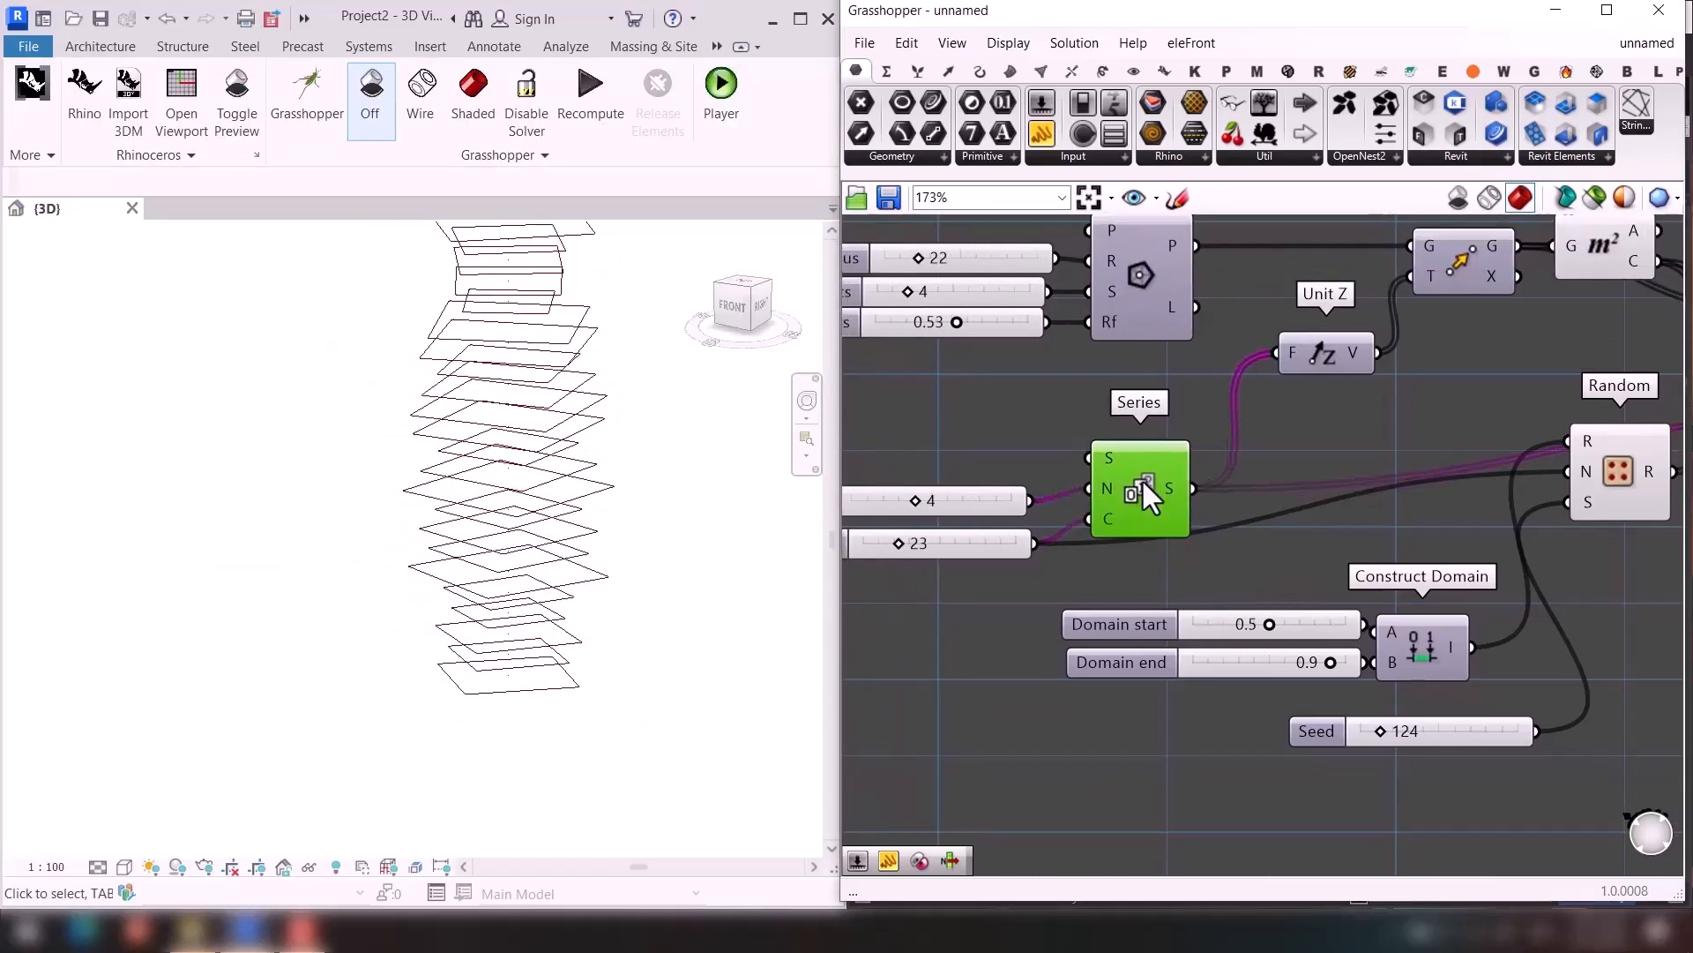
{"action": "scroll", "coordinate": [1473, 521], "scroll_direction": "down", "scroll_amount": 3}
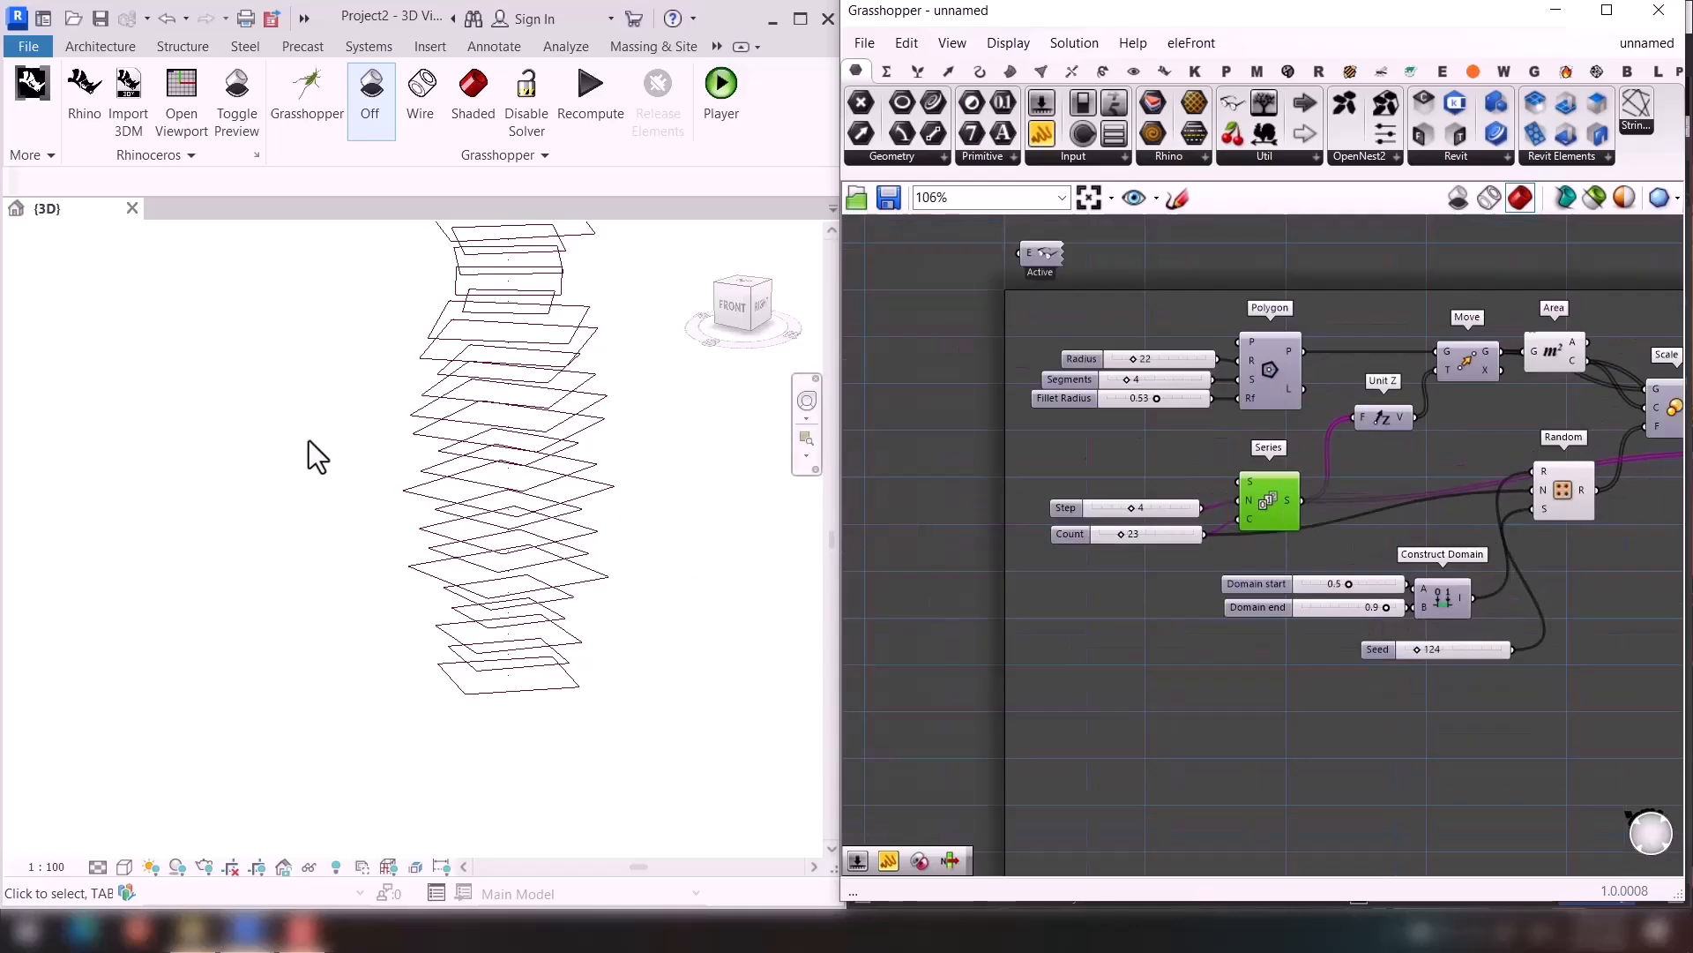
{"action": "middle_click_drag", "start_coordinate": [351, 511], "coordinate": [393, 463], "text": "shift"}
{"action": "scroll", "coordinate": [909, 517], "scroll_direction": "down", "scroll_amount": 1}
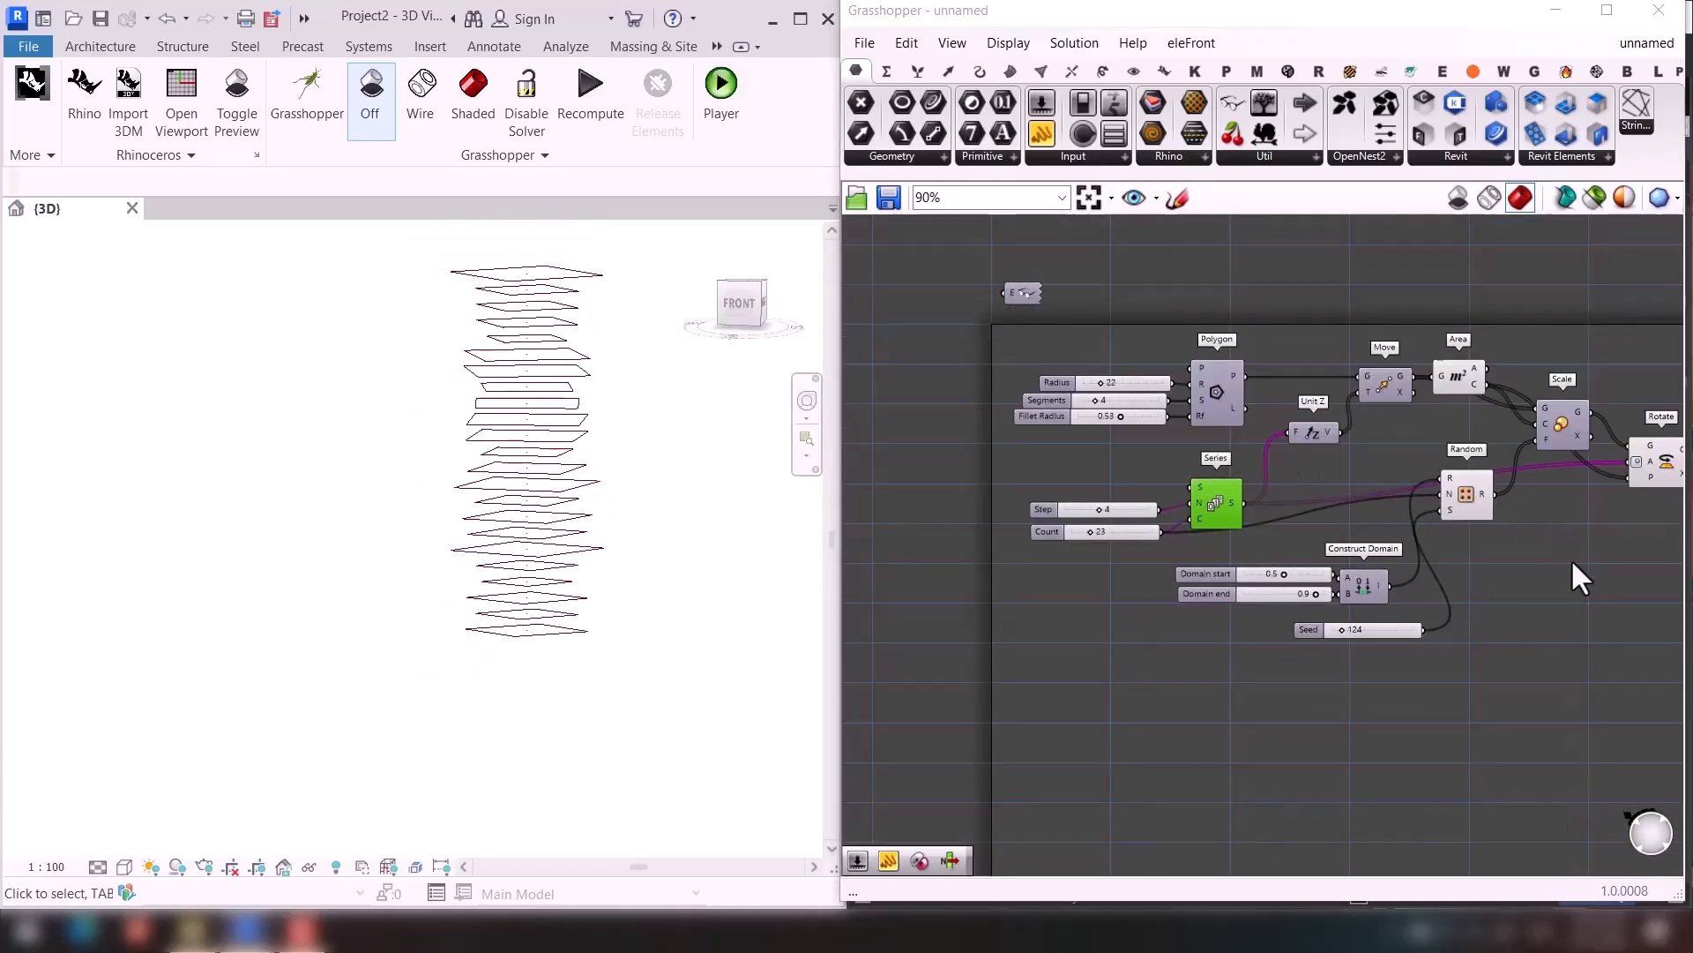
{"action": "right_click_drag", "start_coordinate": [1461, 554], "coordinate": [1262, 589]}
{"action": "scroll", "coordinate": [1312, 598], "scroll_direction": "up", "scroll_amount": 1}
{"action": "double_click", "coordinate": [1313, 600]}
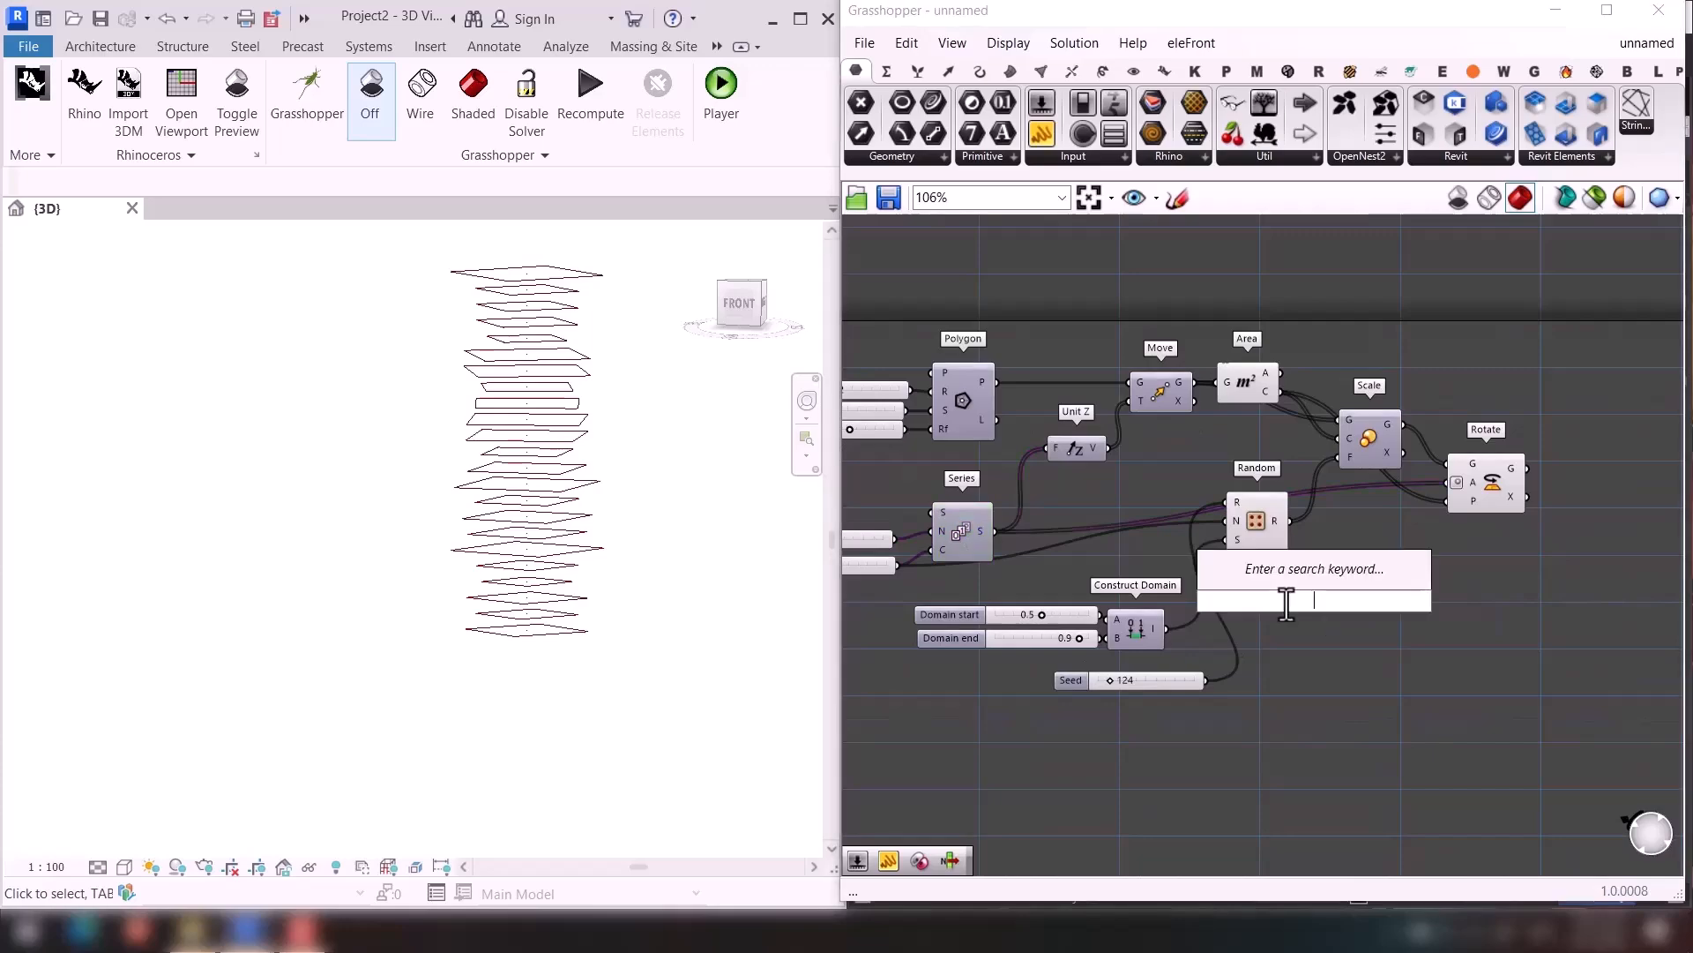
{"action": "type", "text": "add flo"}
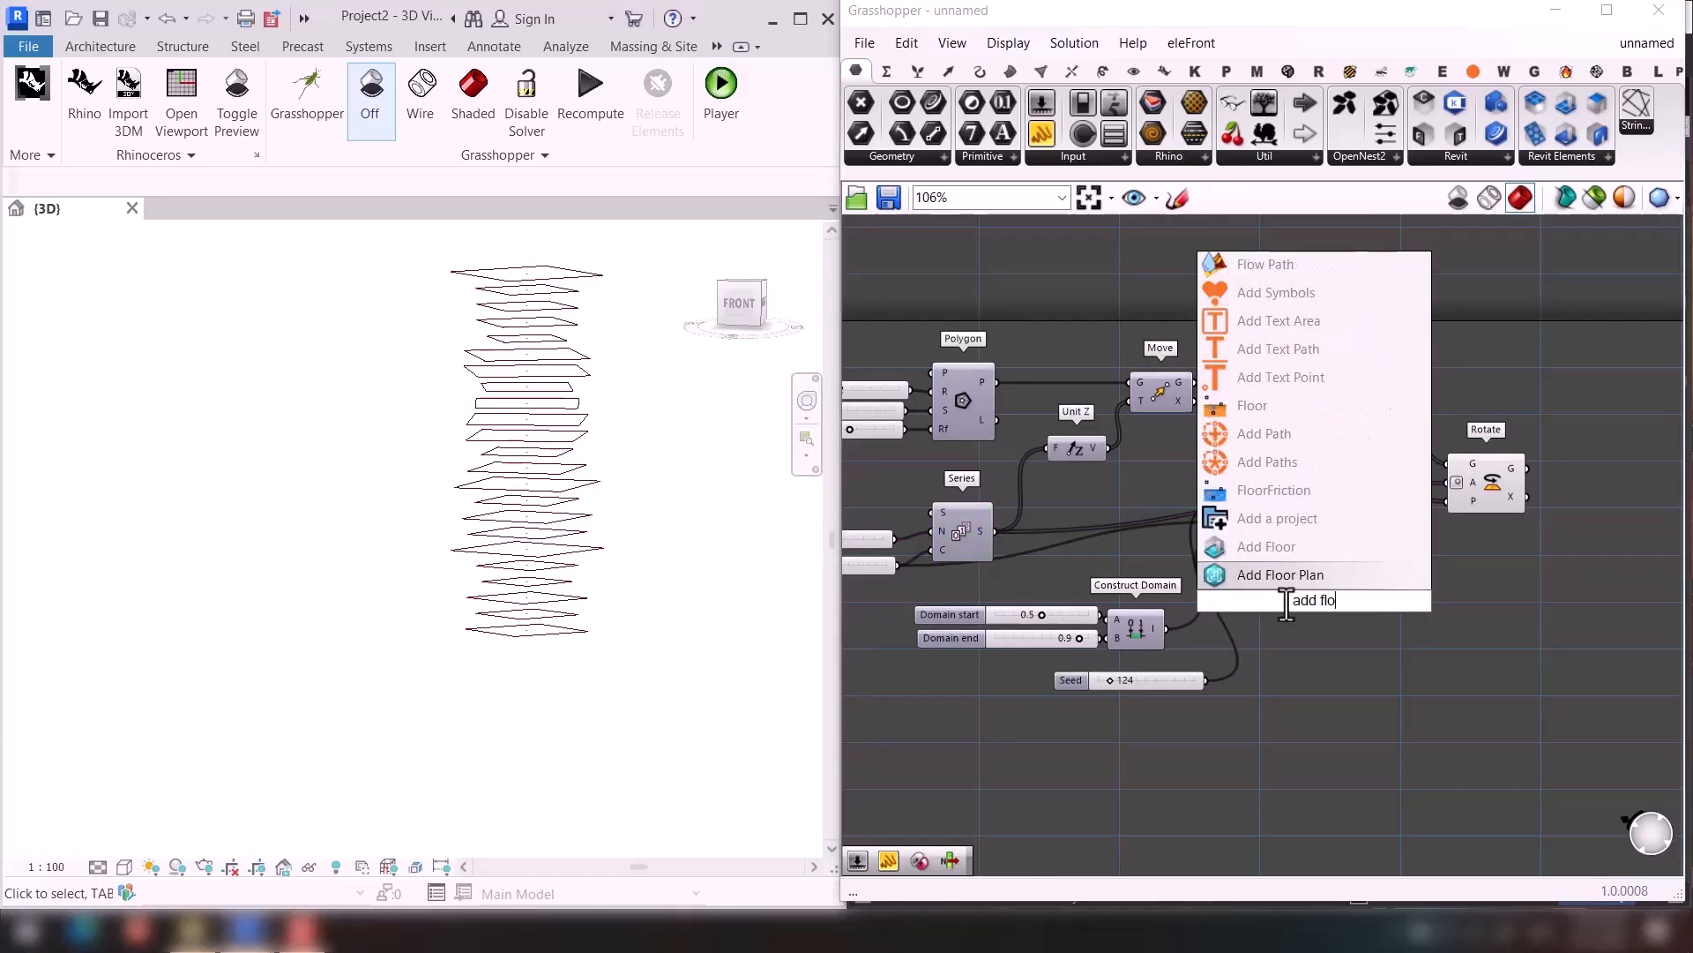
{"action": "left_click", "coordinate": [1287, 549]}
{"action": "scroll", "coordinate": [1293, 582], "scroll_direction": "up", "scroll_amount": 4}
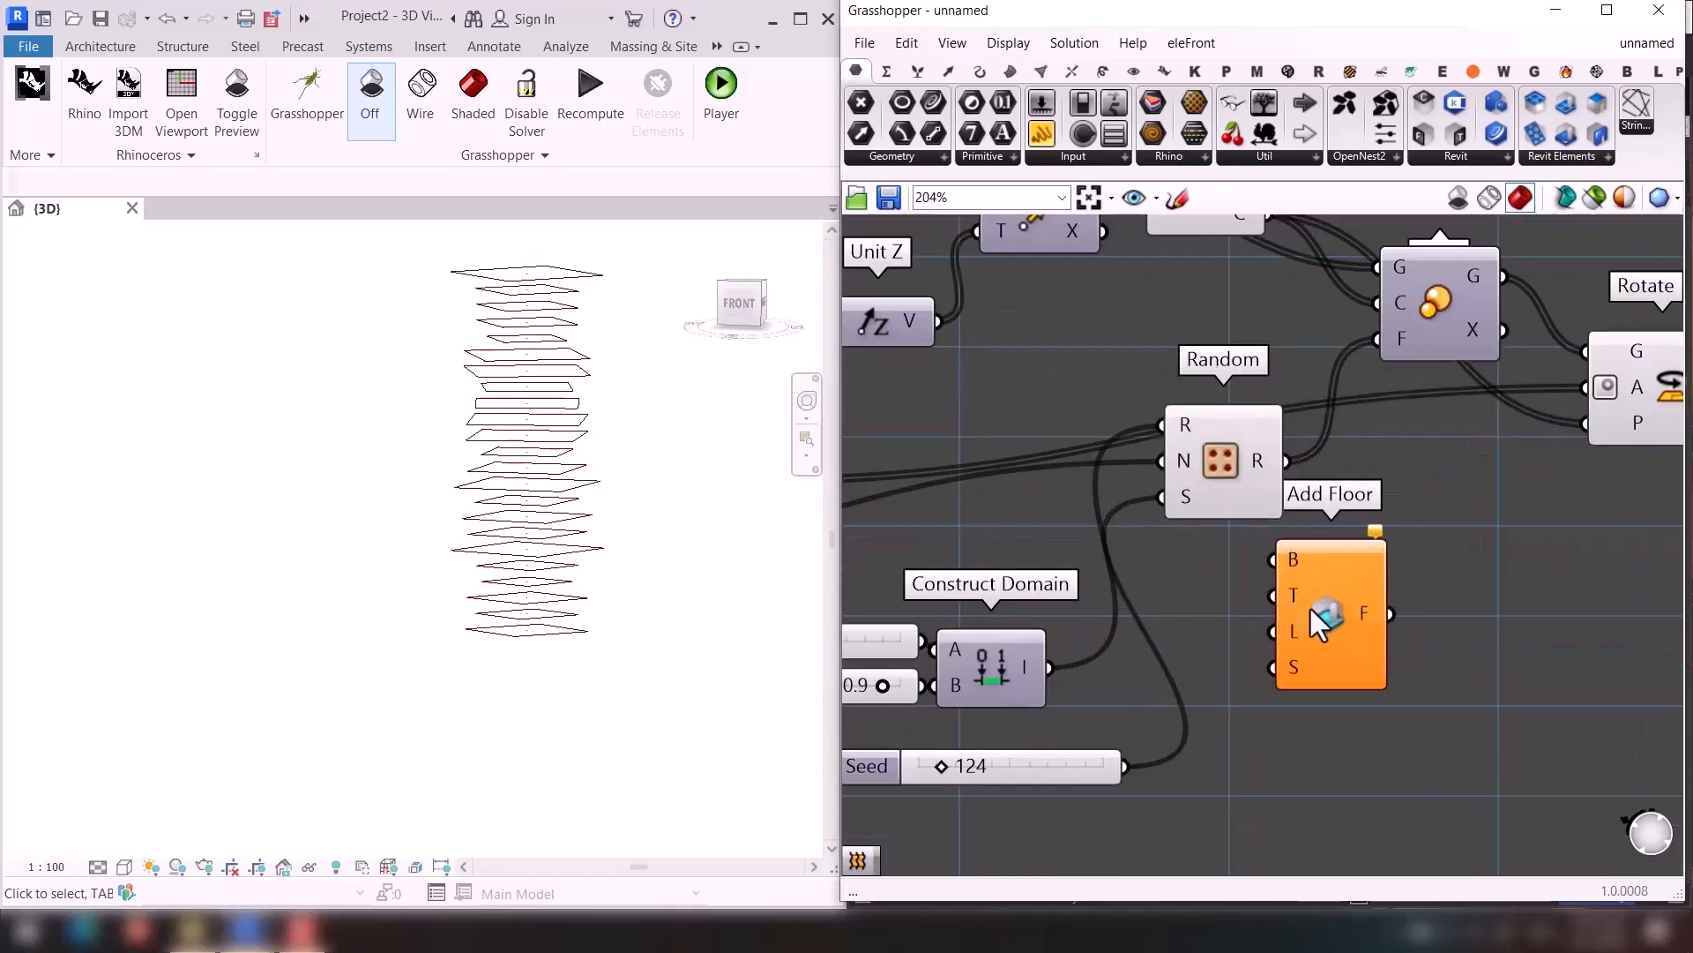
{"action": "left_click_drag", "start_coordinate": [1311, 608], "coordinate": [1632, 710]}
Add an Add Level component beside Add Floor and connect the Series output to its E input.
{"action": "double_click", "coordinate": [1391, 701]}
{"action": "type", "text": "add"}
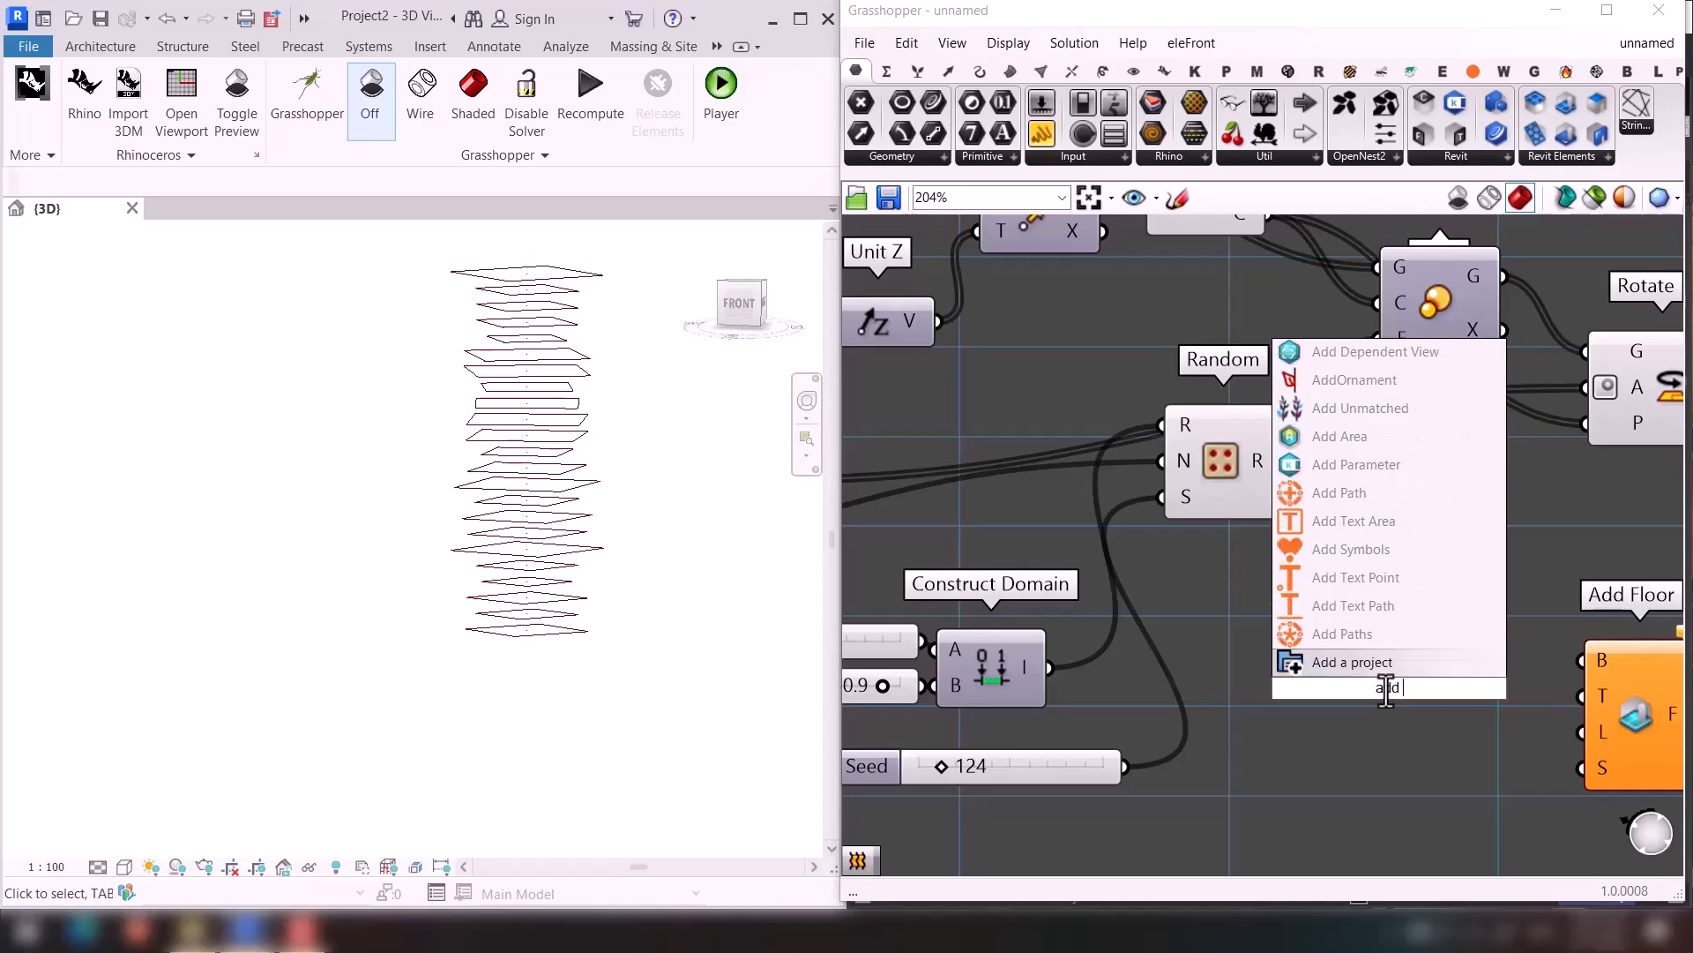
{"action": "type", "text": " leve"}
{"action": "key", "text": "Return"}
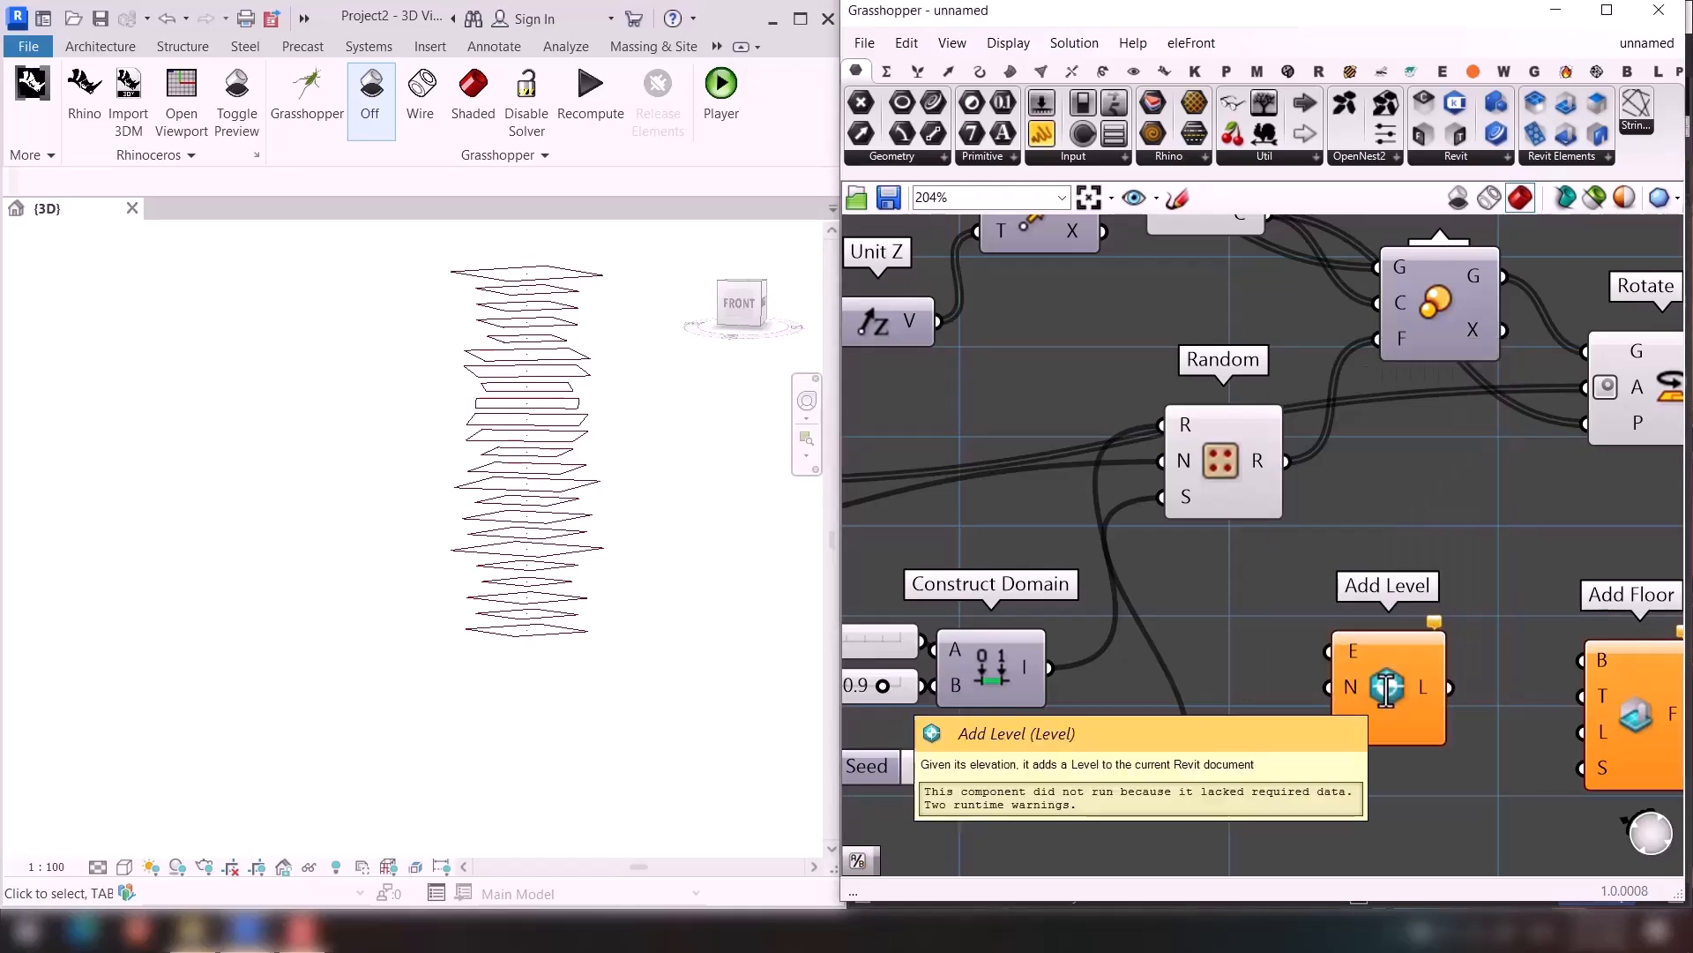
{"action": "scroll", "coordinate": [1231, 639], "scroll_direction": "down", "scroll_amount": 3}
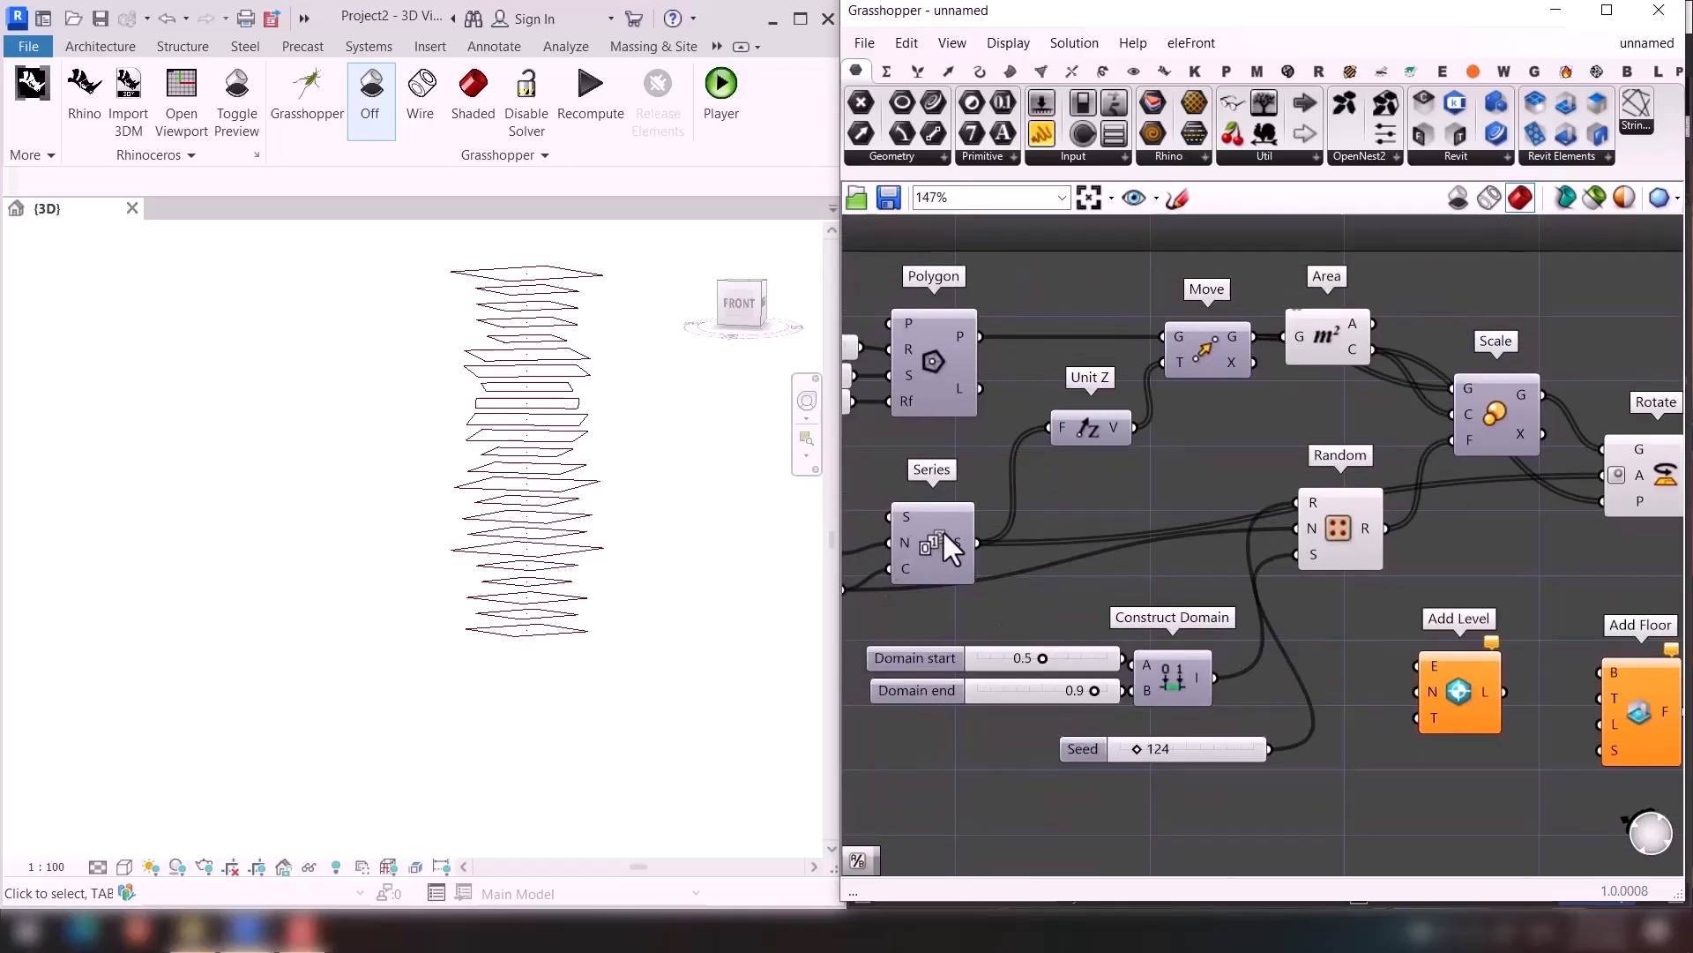
{"action": "left_click_drag", "start_coordinate": [1283, 523], "coordinate": [1426, 661]}
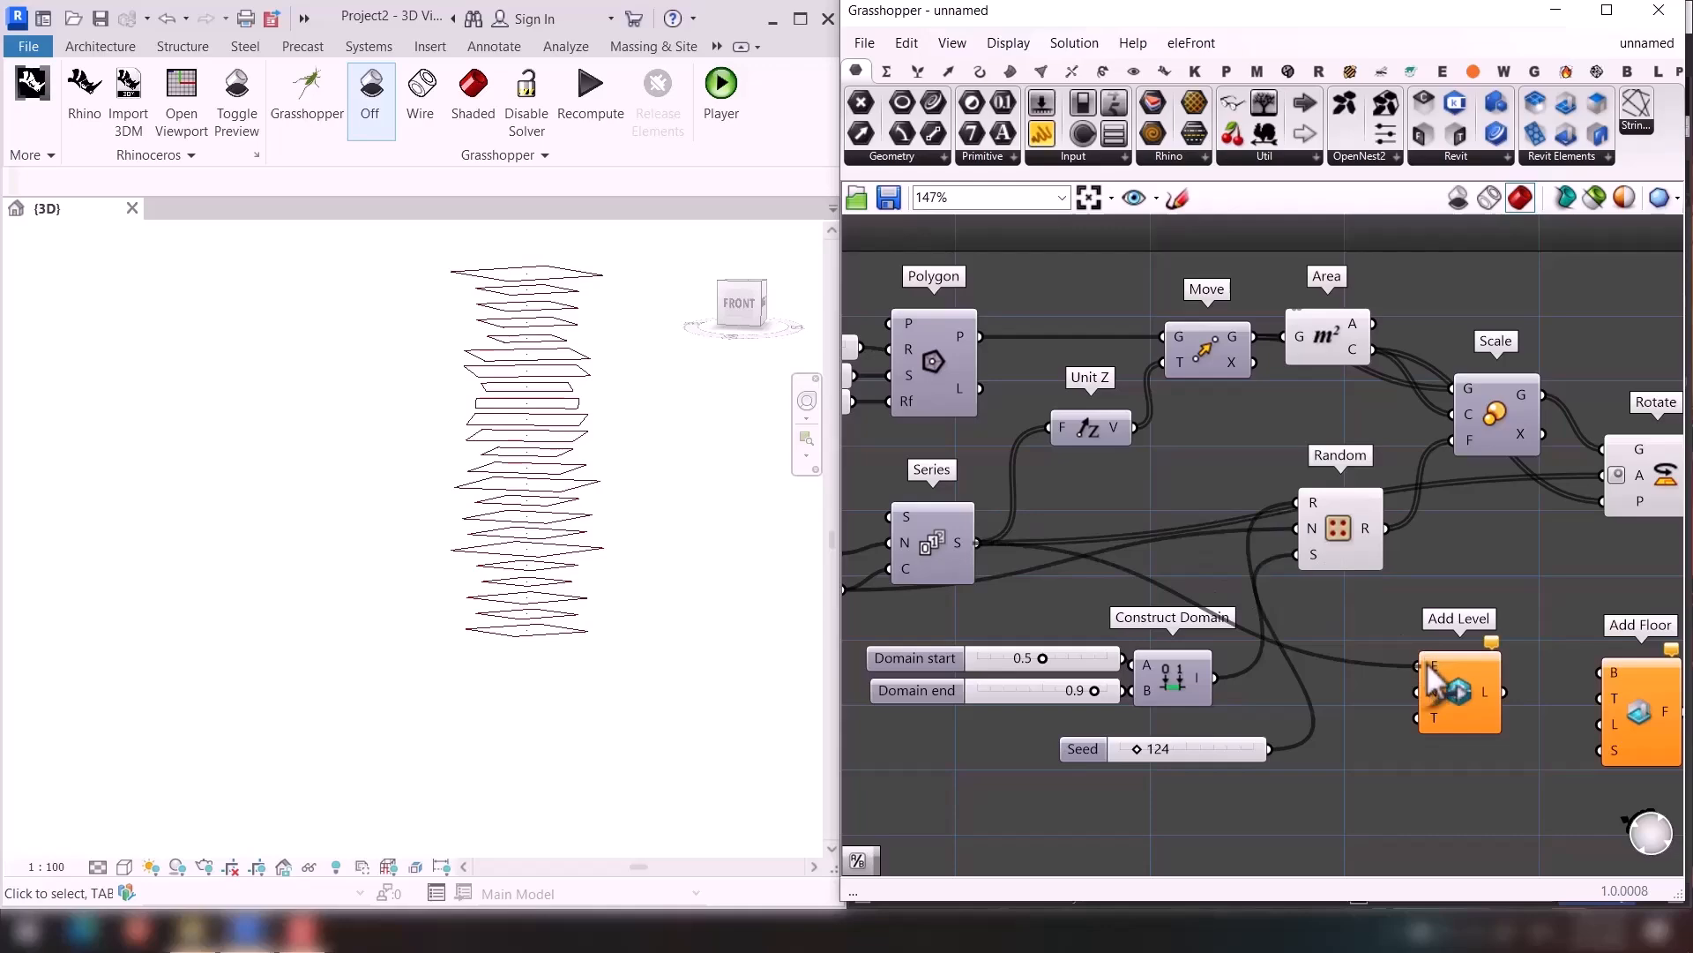
Add a Division component with the Series output feeding A, connect its result to Add Level's N input, and check the level names in Revit.
{"action": "scroll", "coordinate": [1427, 683], "scroll_direction": "up", "scroll_amount": 2}
{"action": "scroll", "coordinate": [1324, 723], "scroll_direction": "down", "scroll_amount": 3}
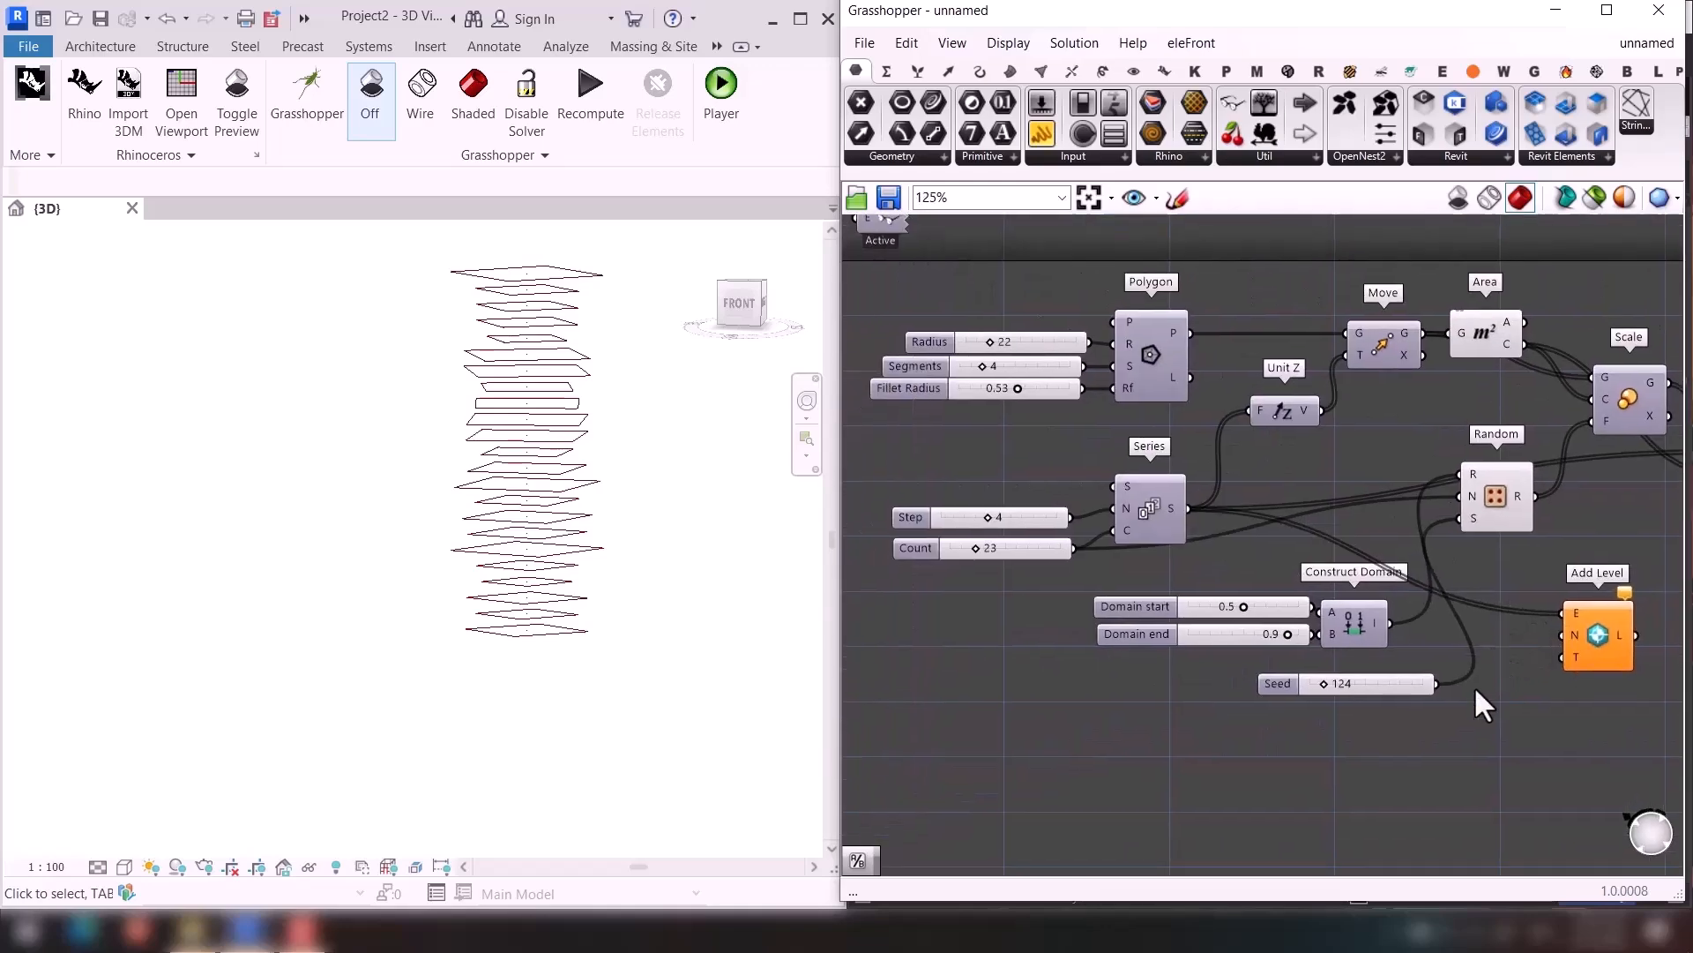
{"action": "double_click", "coordinate": [1360, 738]}
{"action": "type", "text": "Division"}
{"action": "key", "text": "Return"}
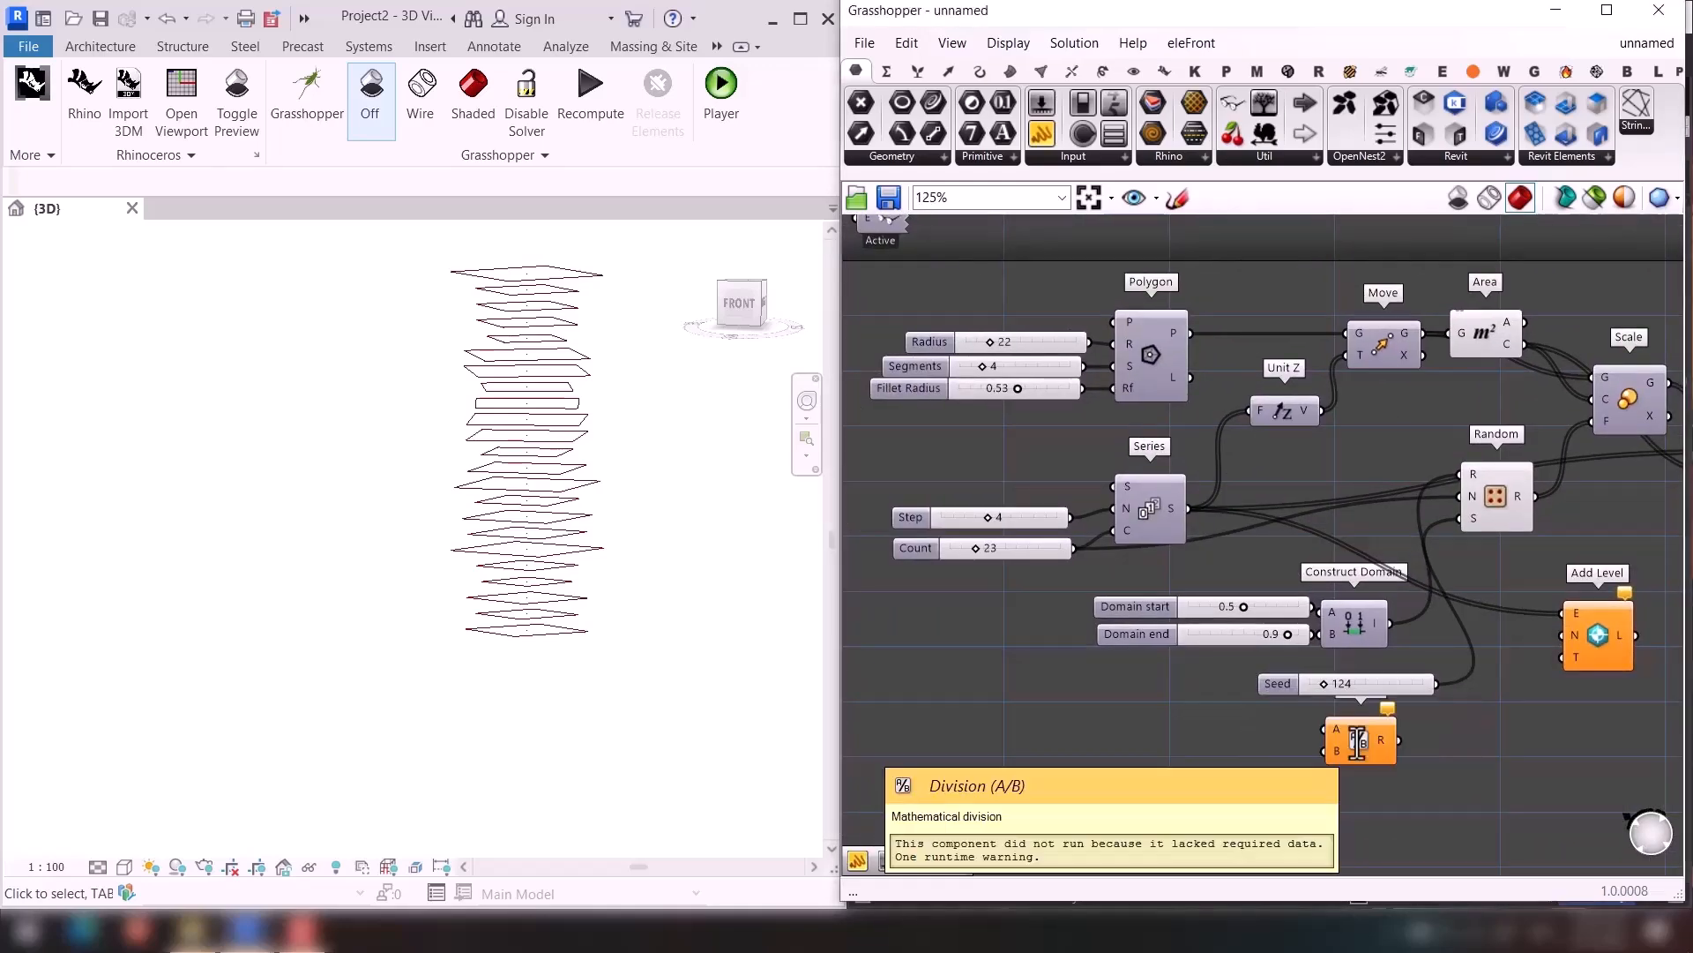
{"action": "left_click_drag", "start_coordinate": [1188, 508], "coordinate": [1330, 730]}
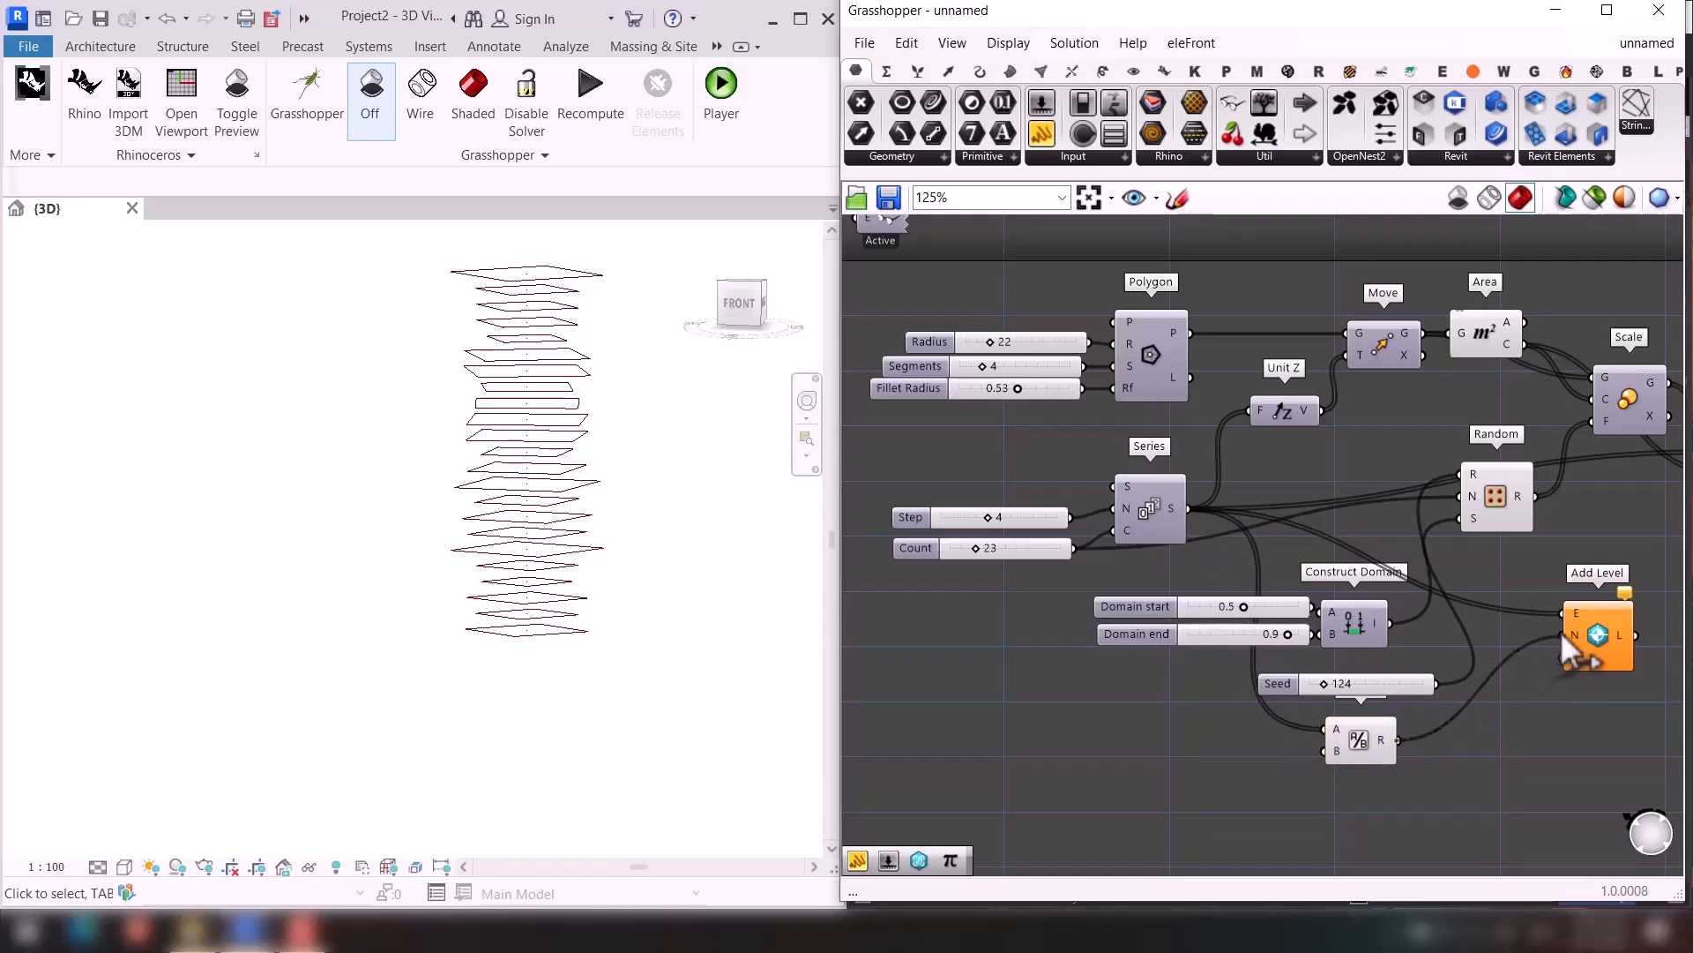
{"action": "left_click_drag", "start_coordinate": [1559, 632], "coordinate": [1562, 633]}
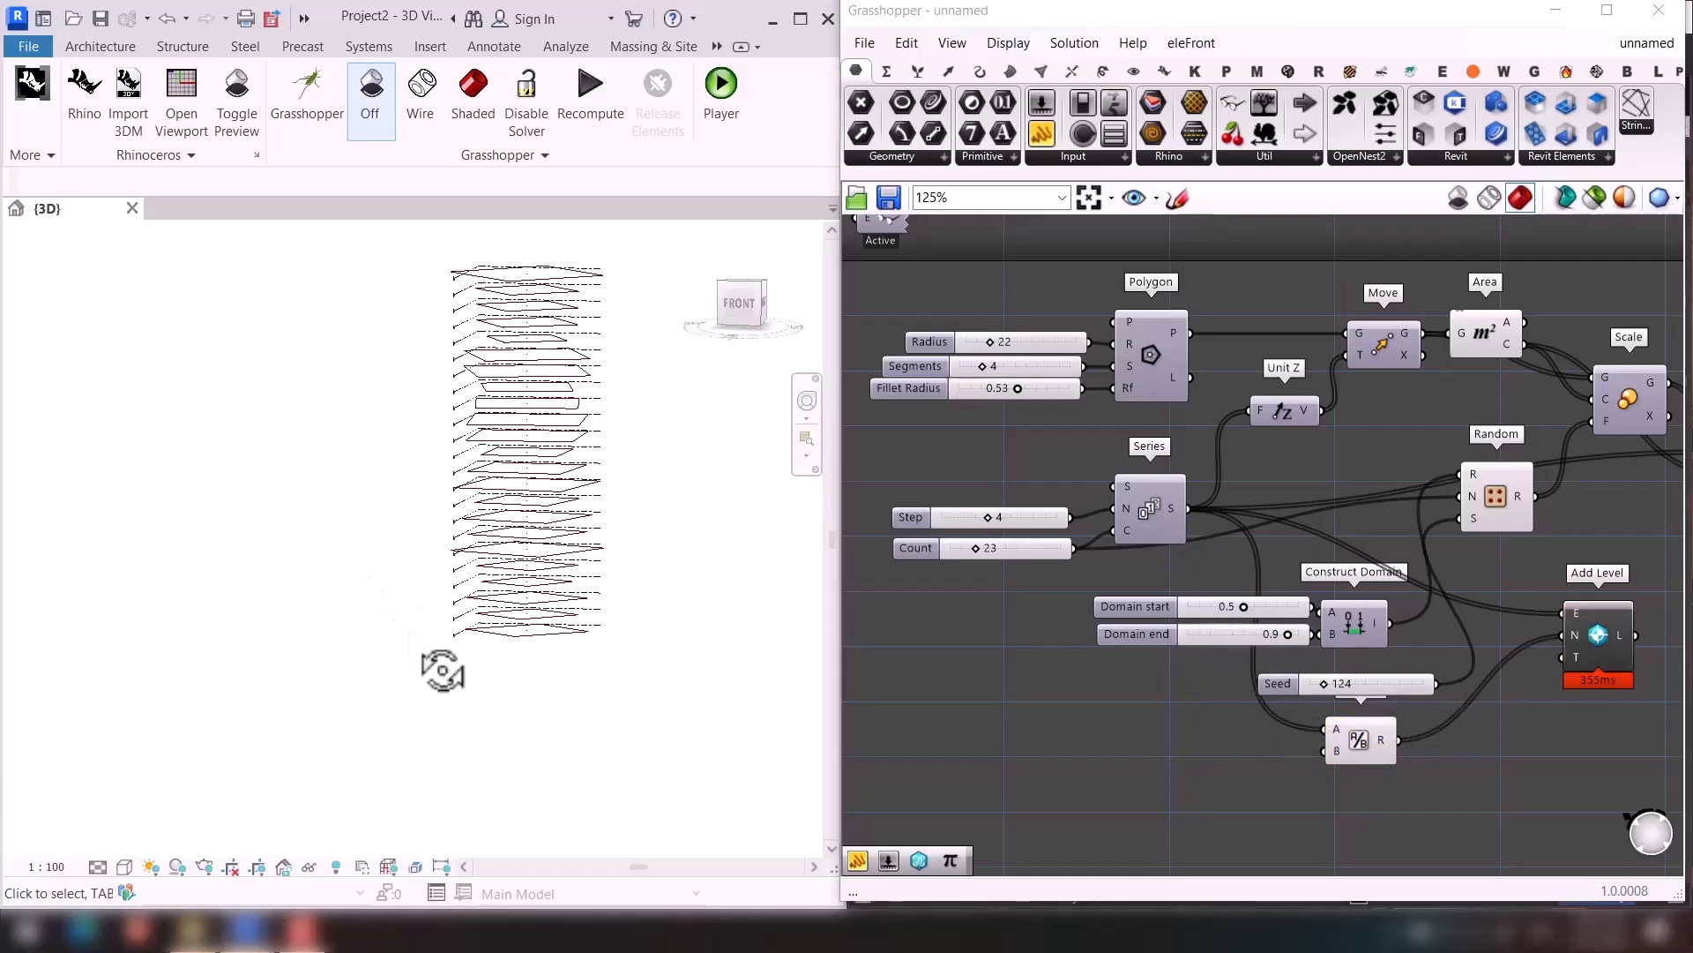
{"action": "scroll", "coordinate": [426, 623], "scroll_direction": "up", "scroll_amount": 10}
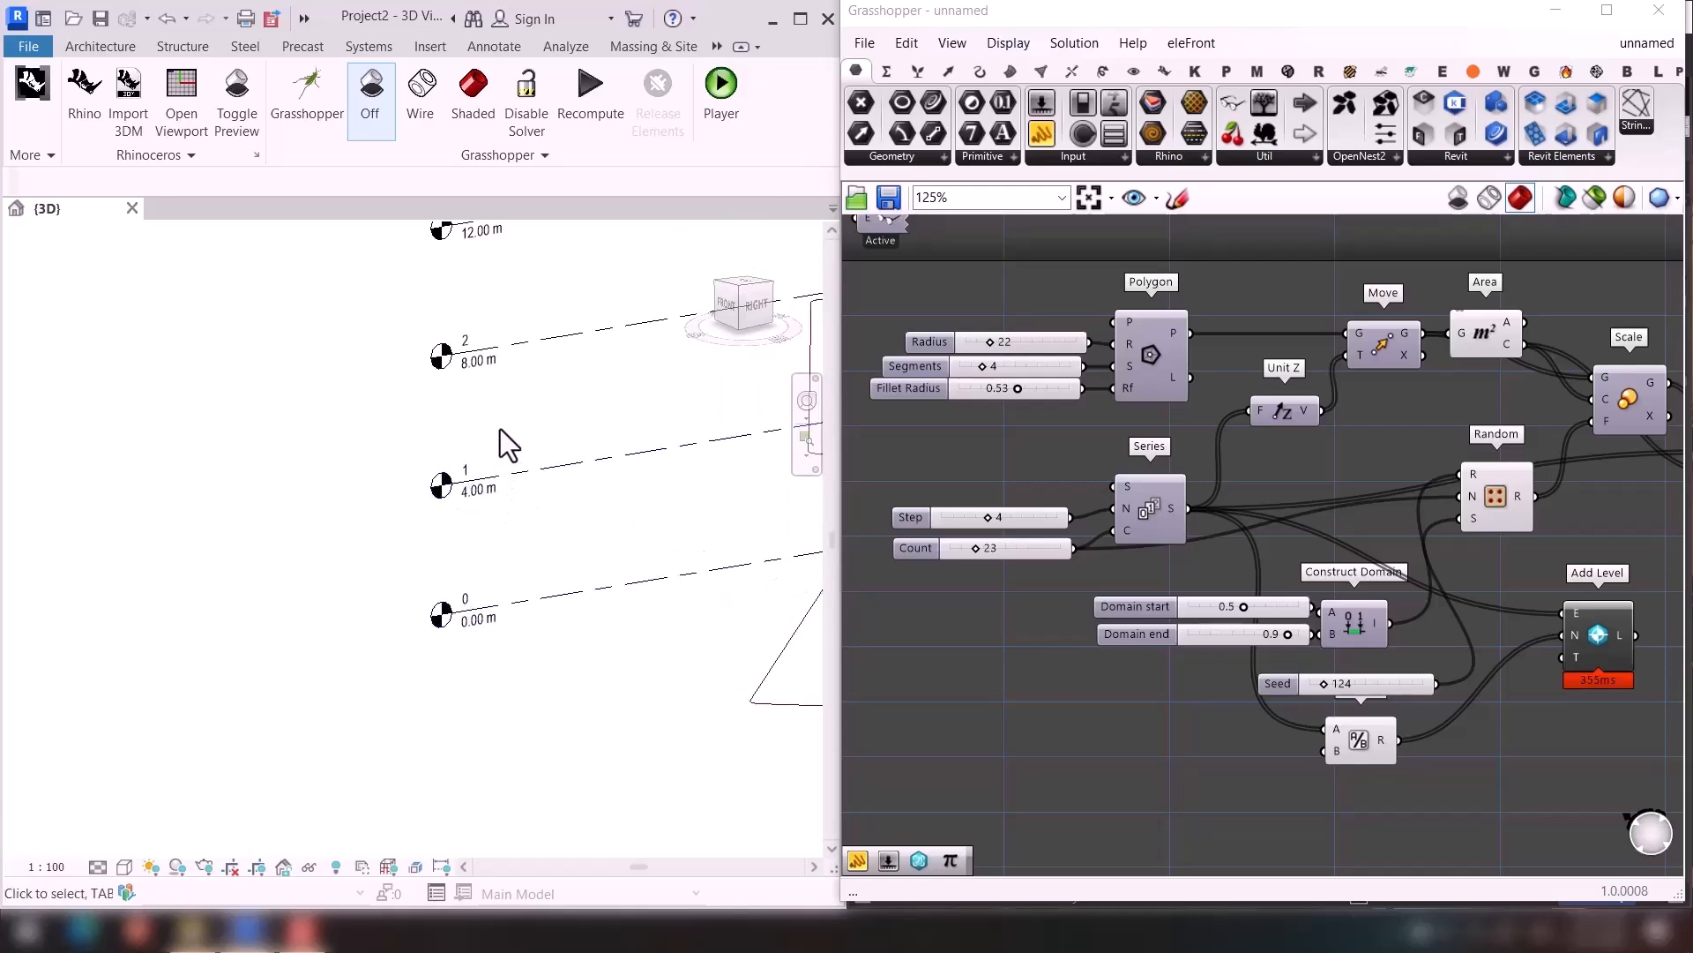
Move the Add Floor component farther from Add Level to leave space for the connecting wires.
{"action": "scroll", "coordinate": [1393, 635], "scroll_direction": "down", "scroll_amount": 4}
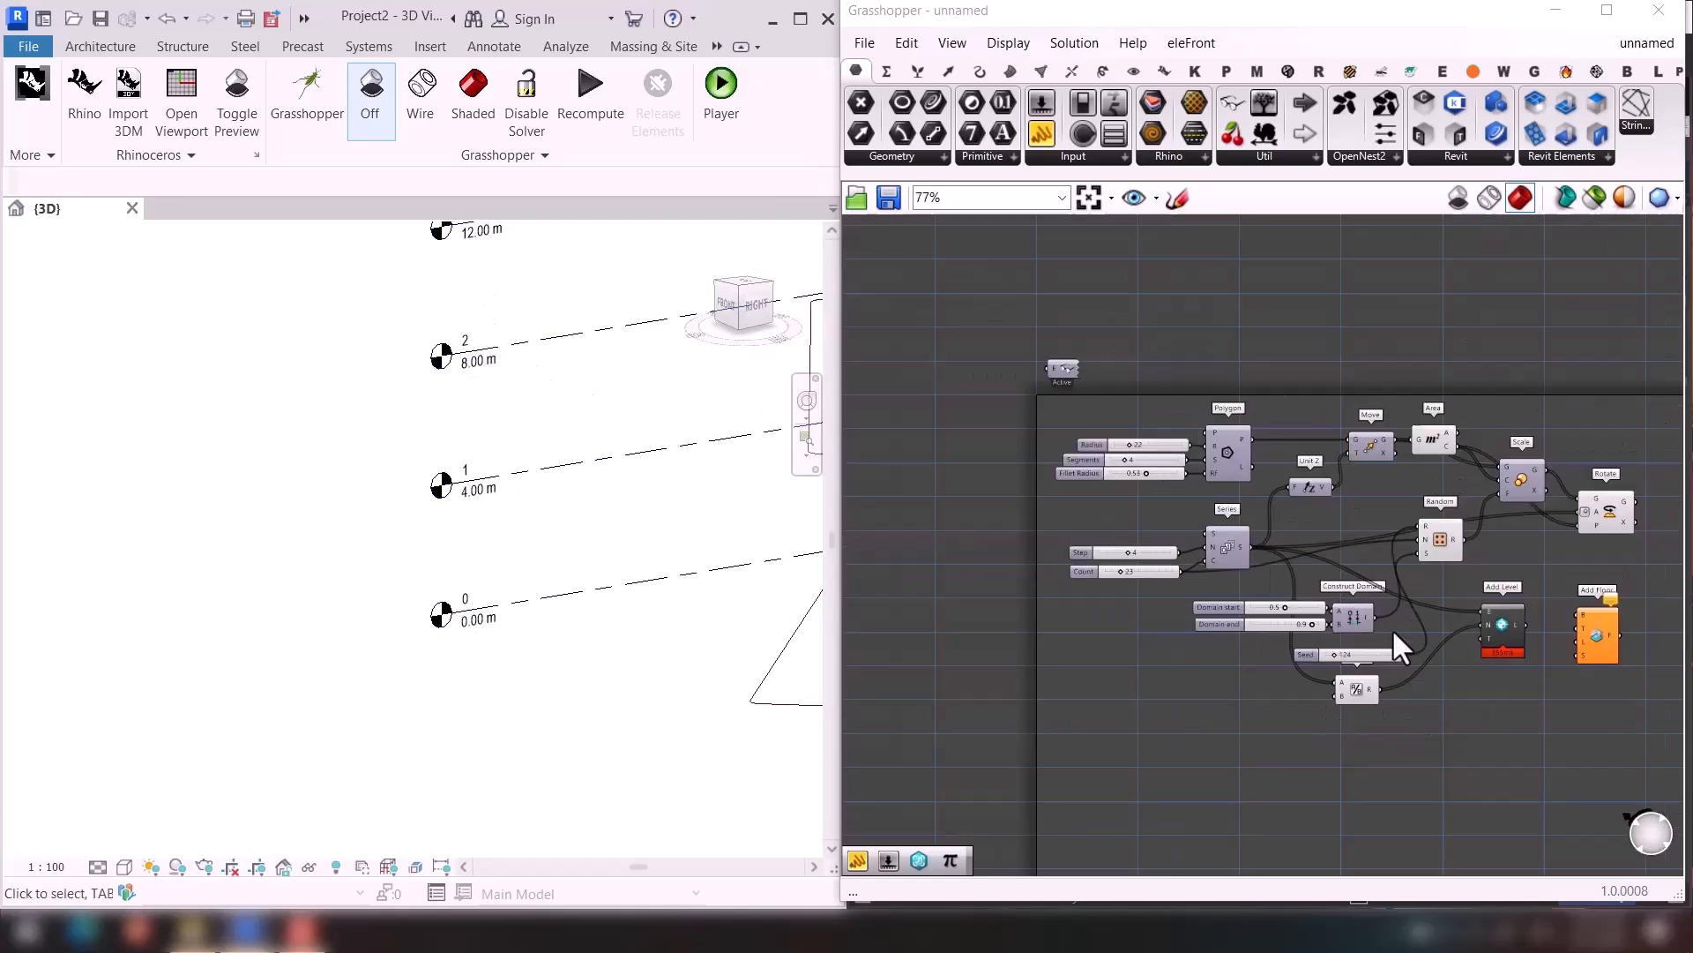
{"action": "right_click", "coordinate": [1582, 674]}
{"action": "left_click", "coordinate": [1455, 598]}
{"action": "scroll", "coordinate": [1645, 598], "scroll_direction": "up", "scroll_amount": 5}
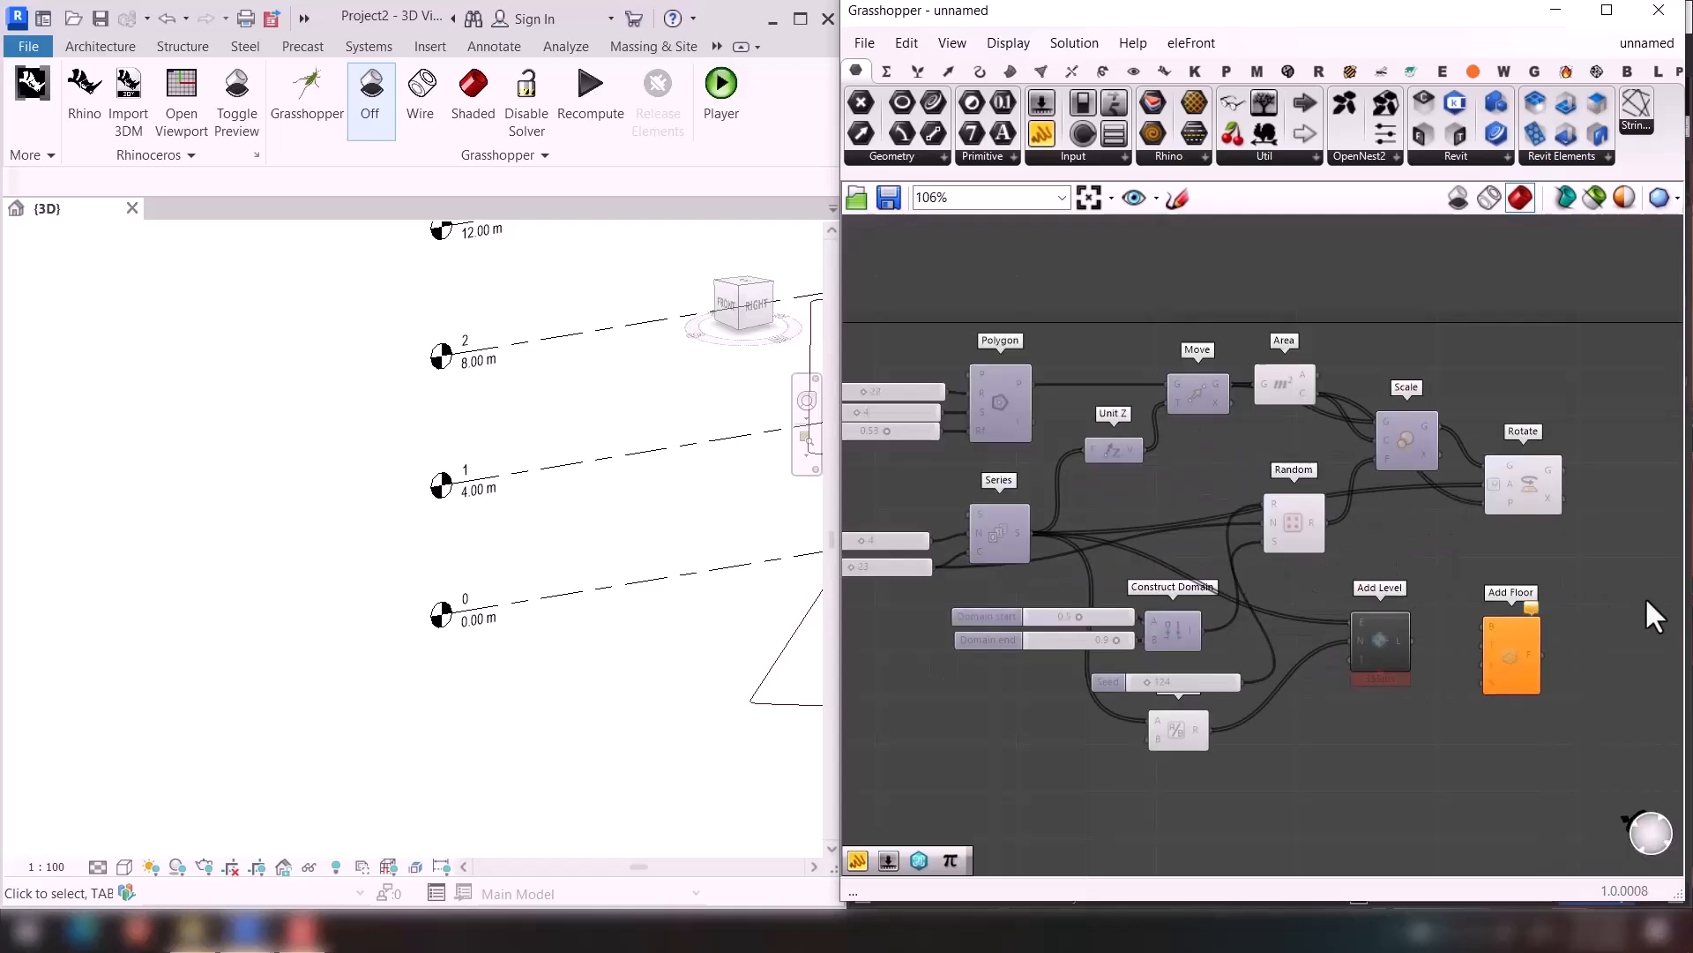
{"action": "right_click_drag", "start_coordinate": [1559, 593], "coordinate": [1262, 595]}
{"action": "left_click_drag", "start_coordinate": [1138, 692], "coordinate": [1309, 633]}
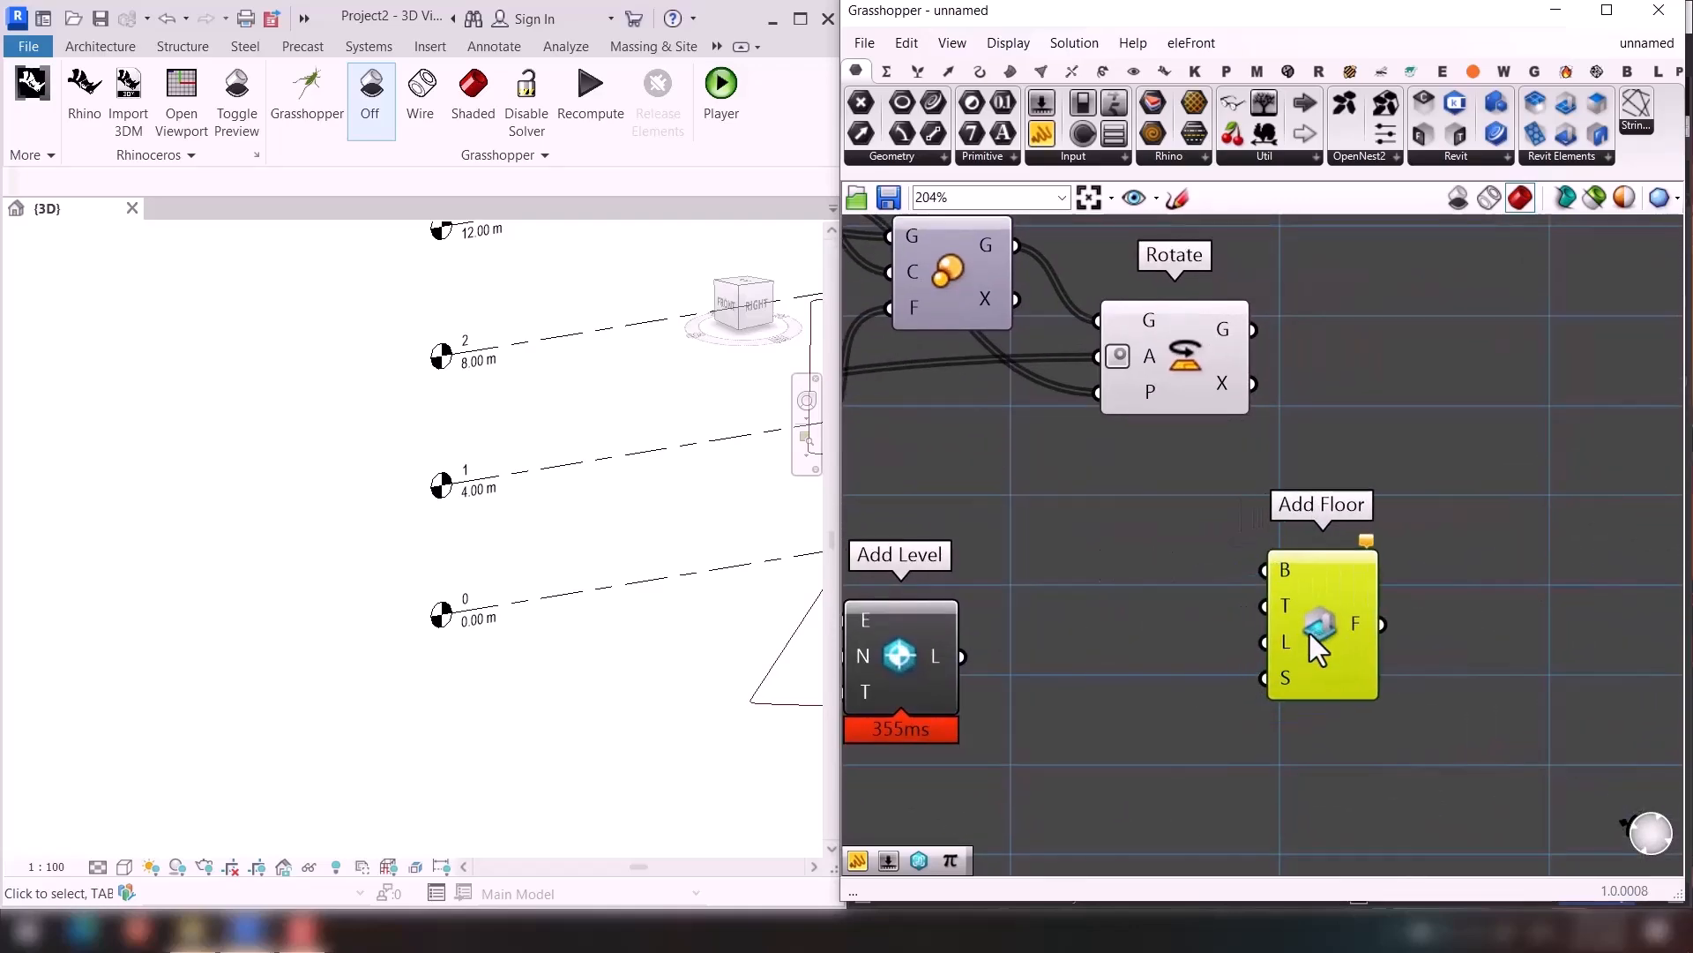
Connect Rotate's G output to Add Floor's B input and Add Level's L output to Add Floor's L input.
{"action": "left_click", "coordinate": [1210, 347]}
{"action": "scroll", "coordinate": [564, 589], "scroll_direction": "down", "scroll_amount": 3}
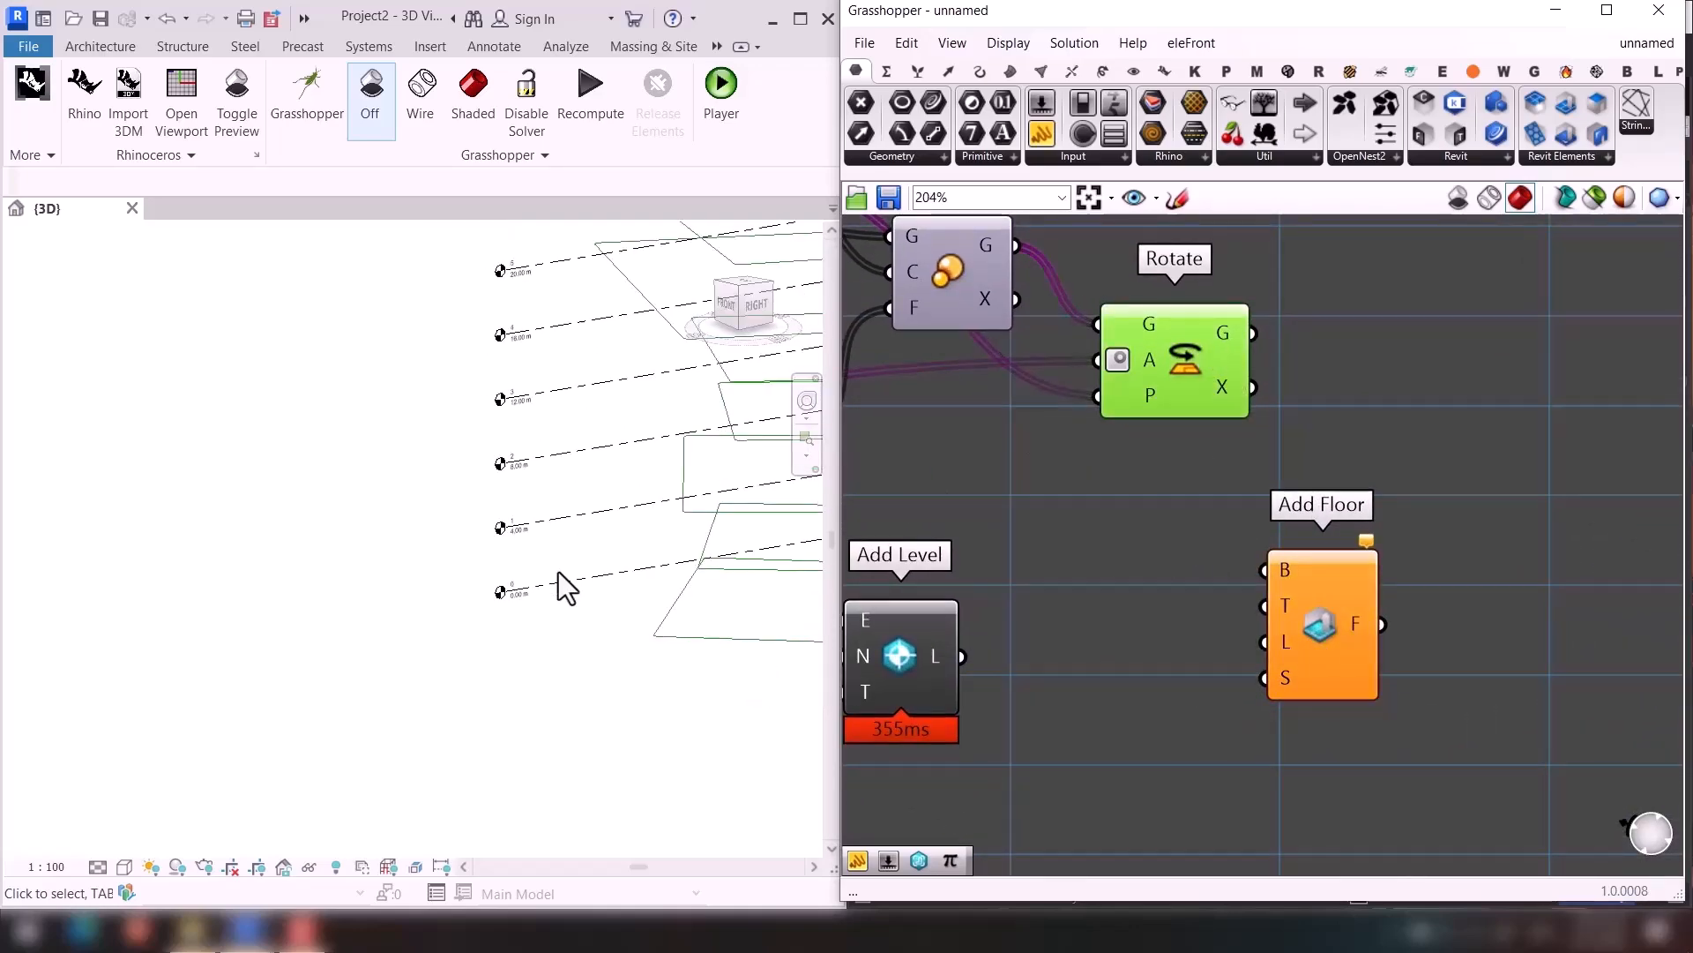
{"action": "left_click", "coordinate": [558, 572]}
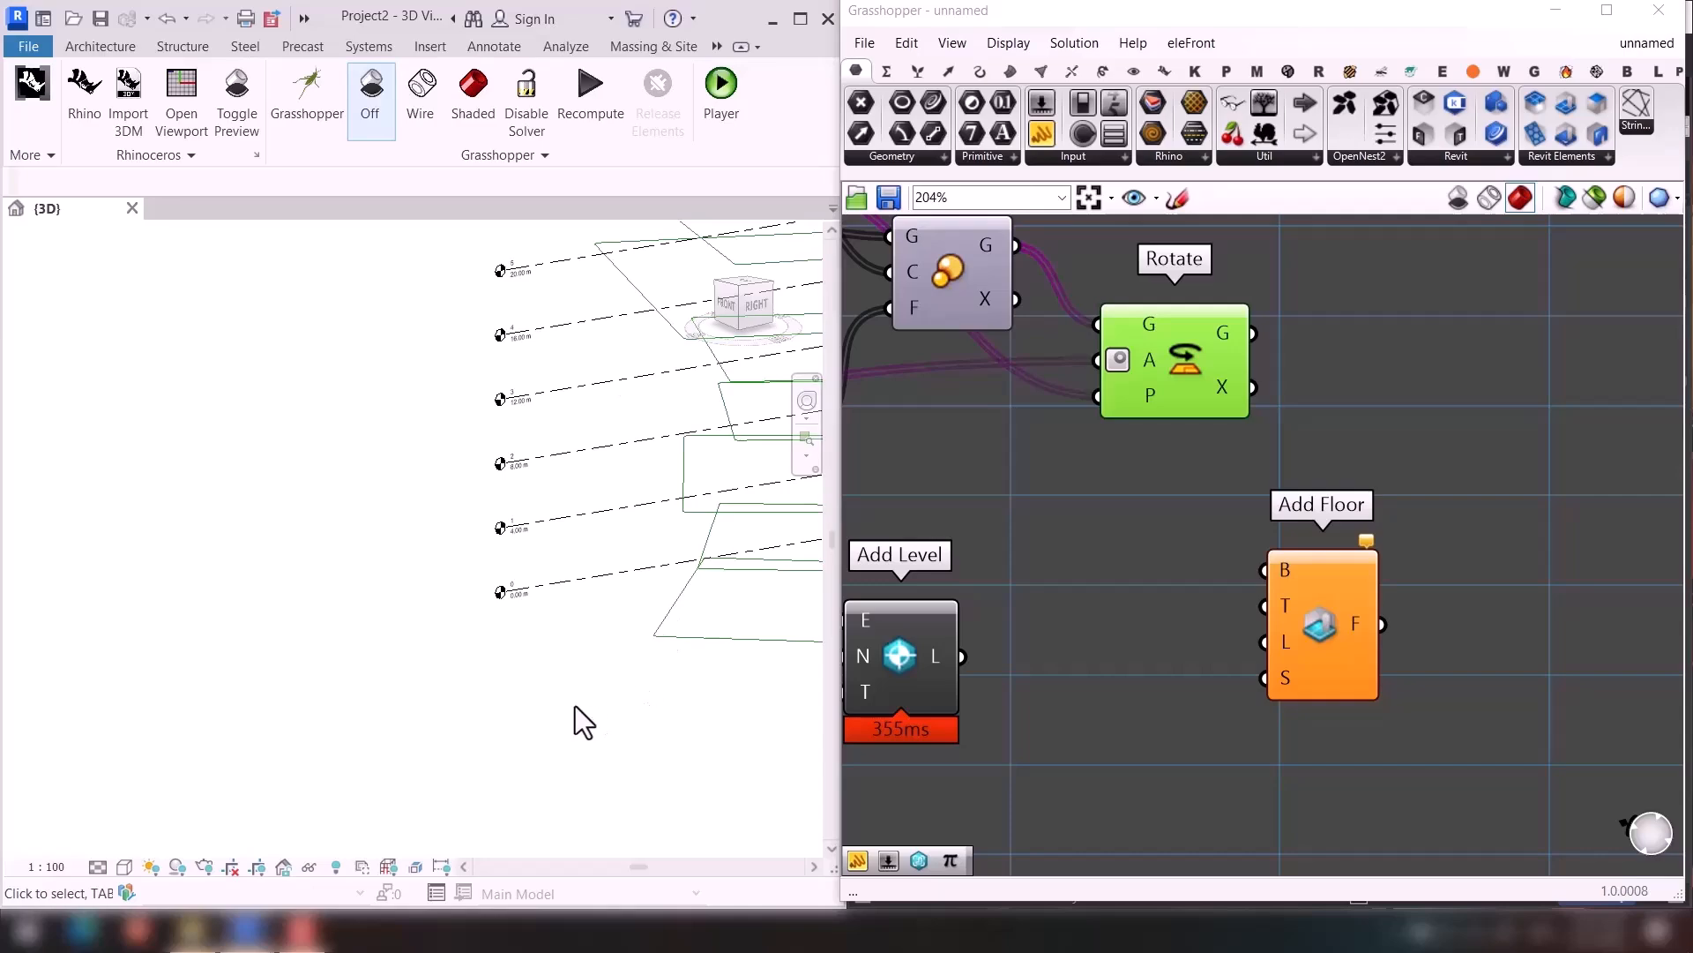
{"action": "key", "text": "a"}
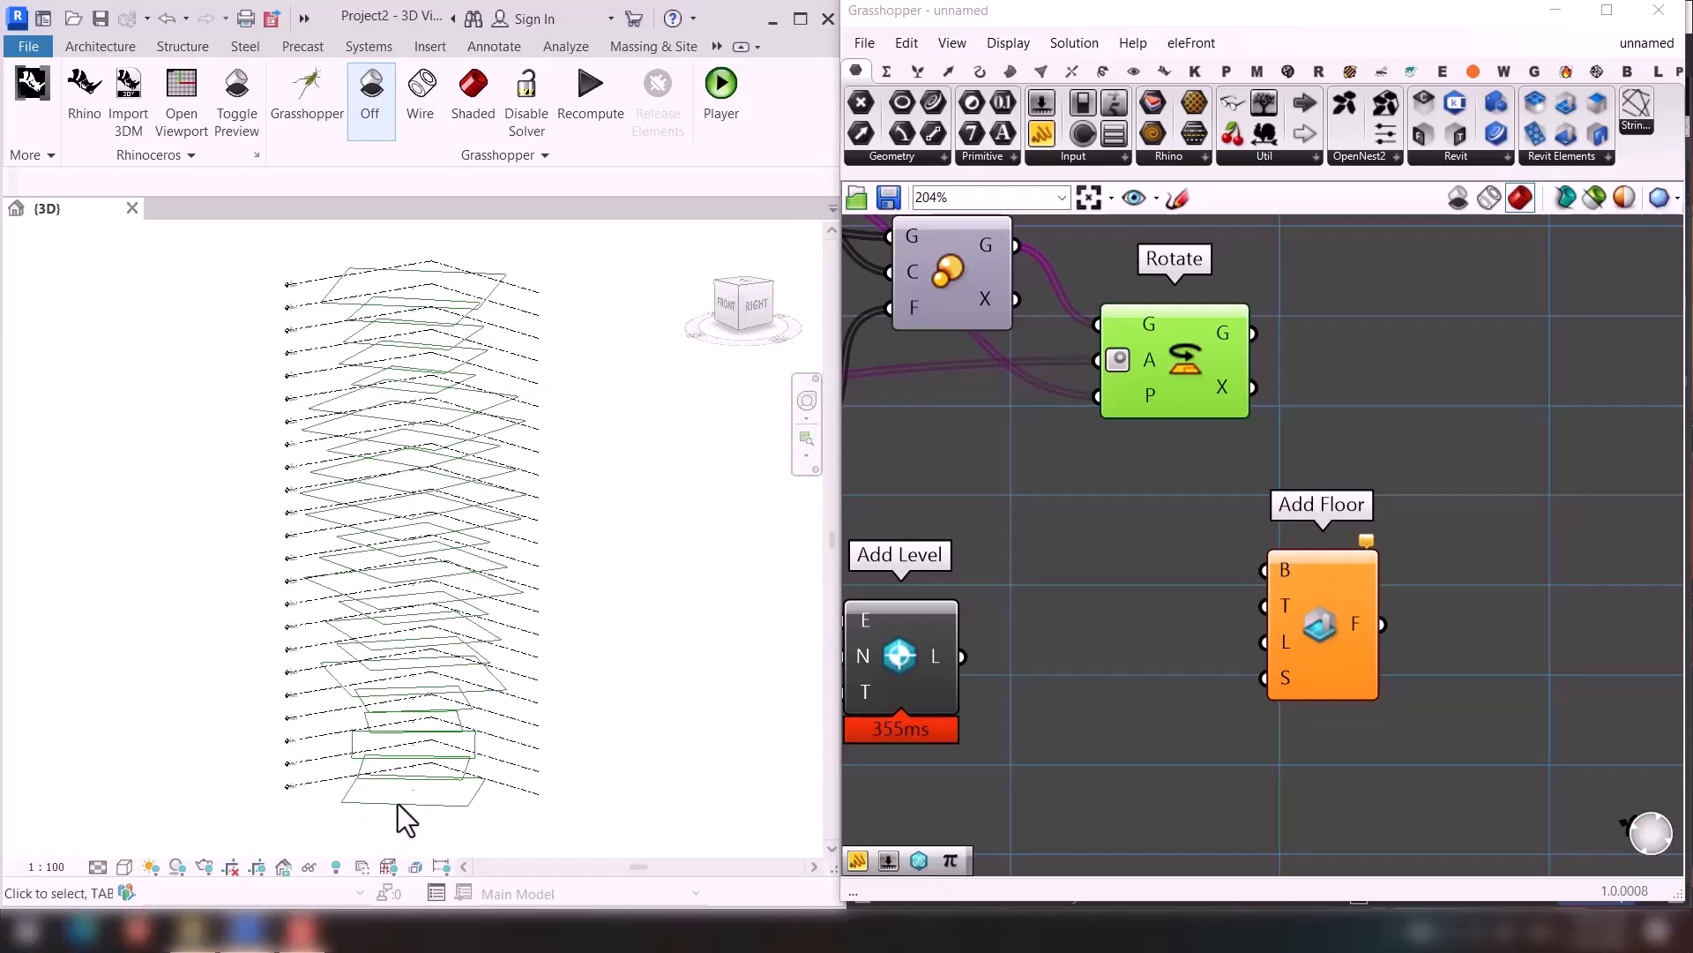
{"action": "left_click", "coordinate": [1249, 334]}
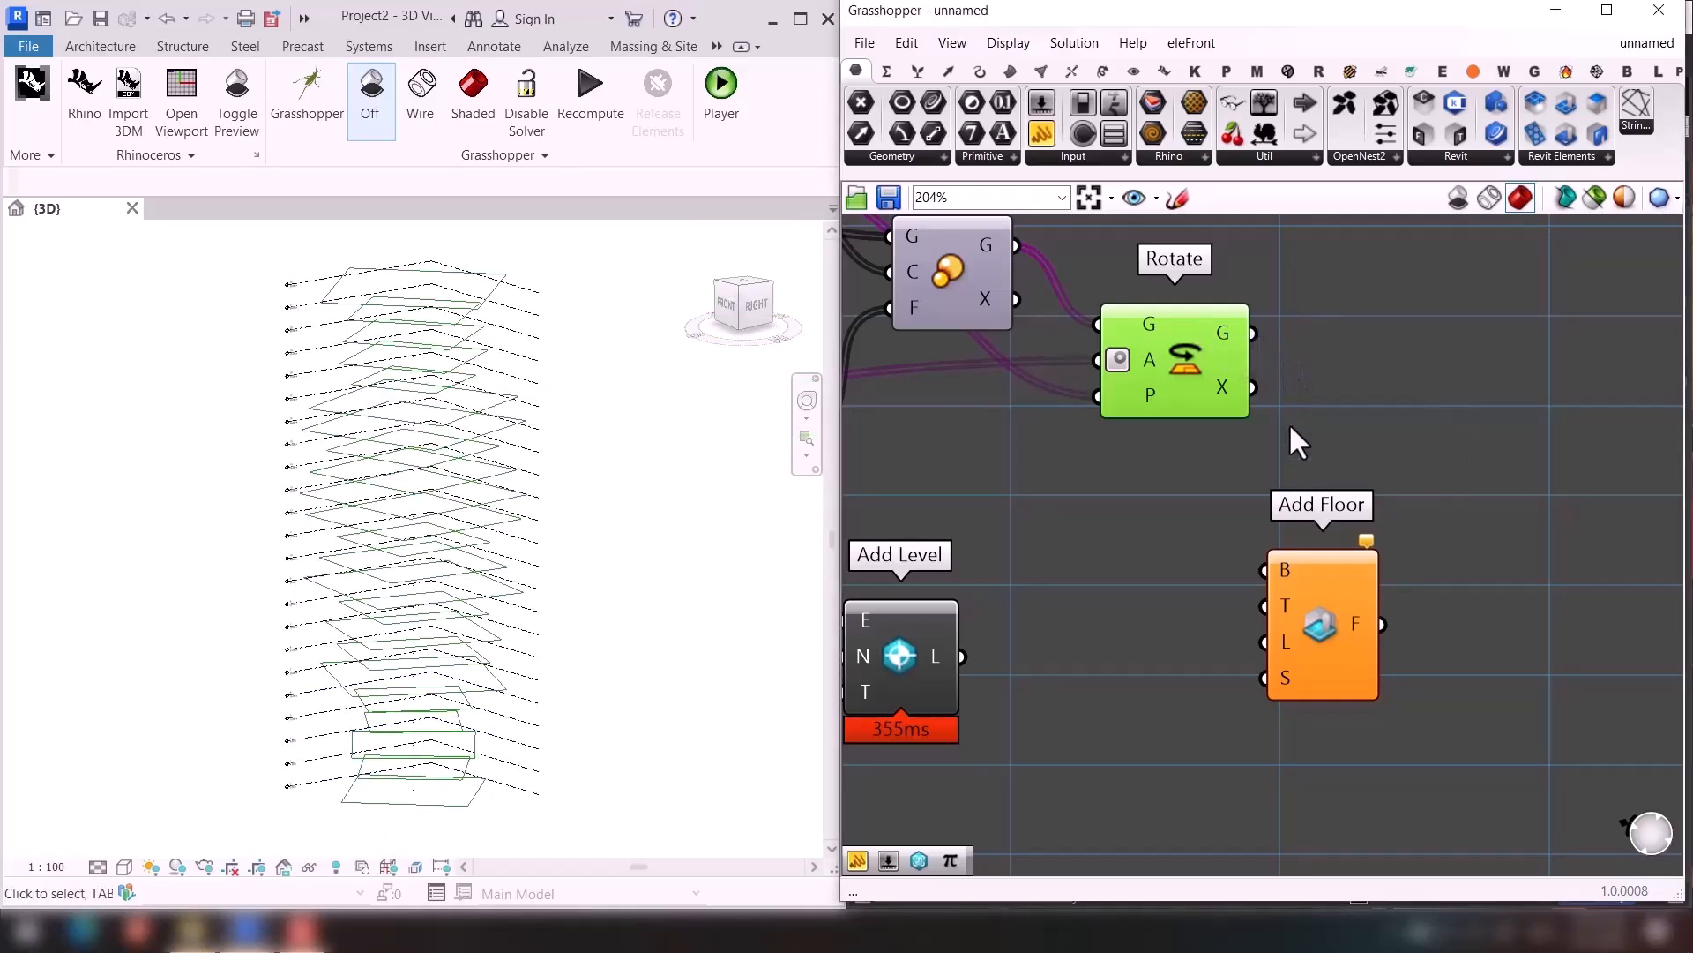
{"action": "left_click_drag", "start_coordinate": [1250, 334], "coordinate": [1264, 570]}
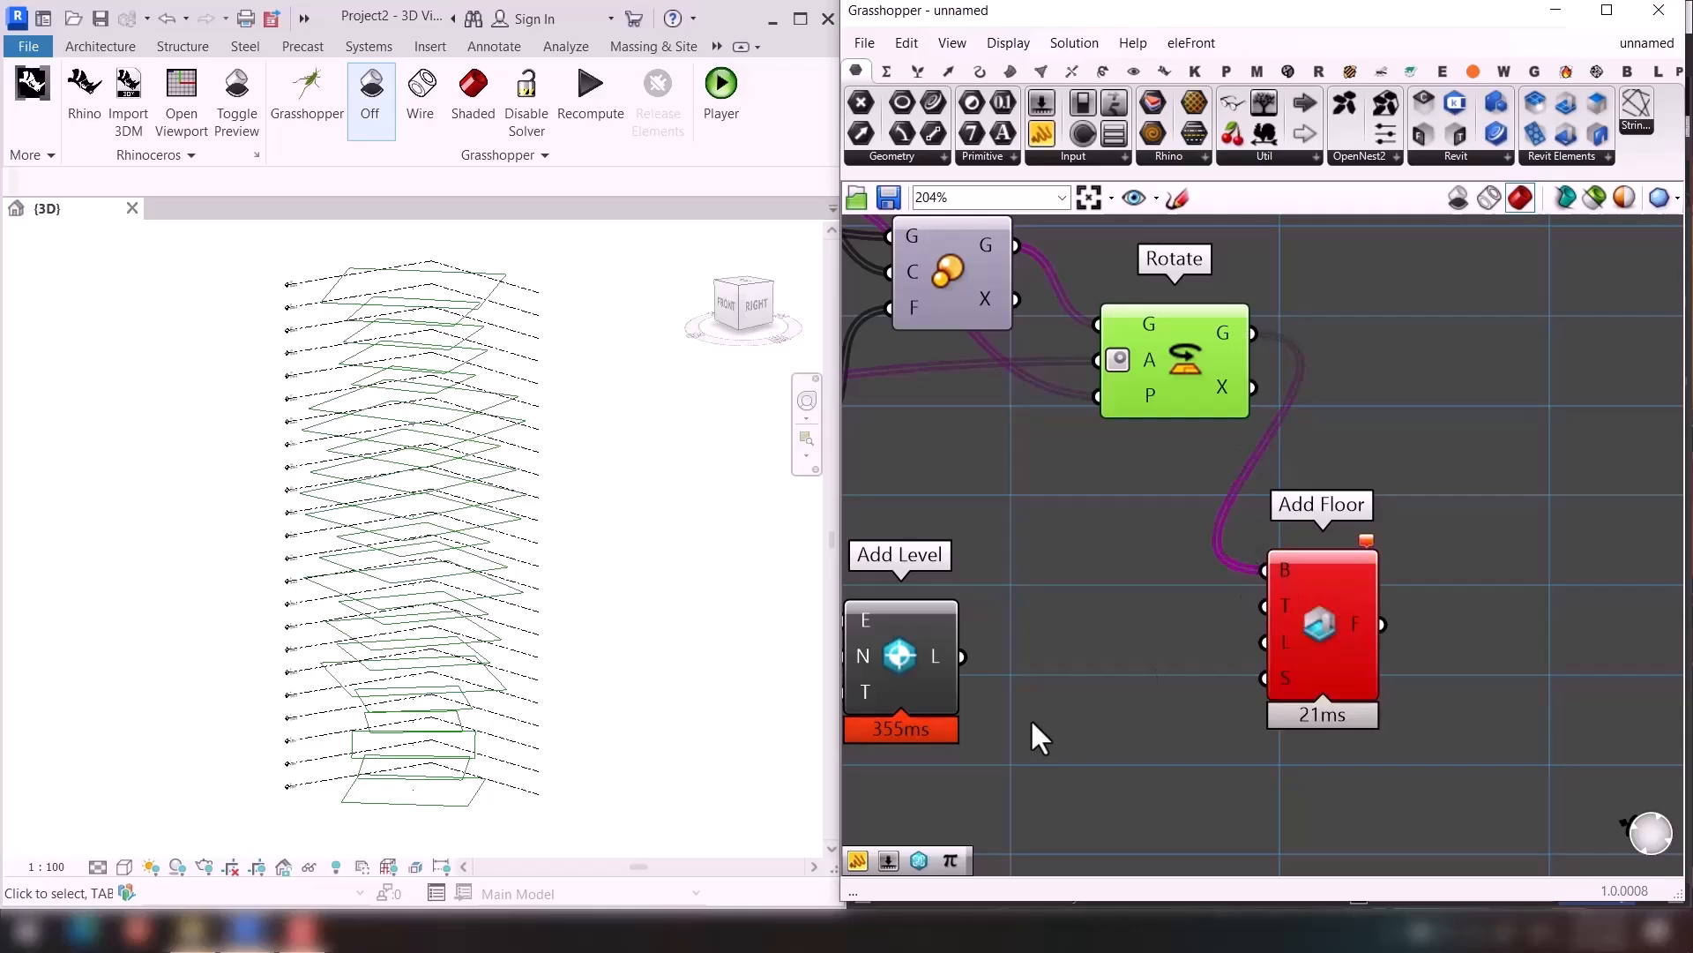
{"action": "left_click_drag", "start_coordinate": [1188, 626], "coordinate": [1266, 643]}
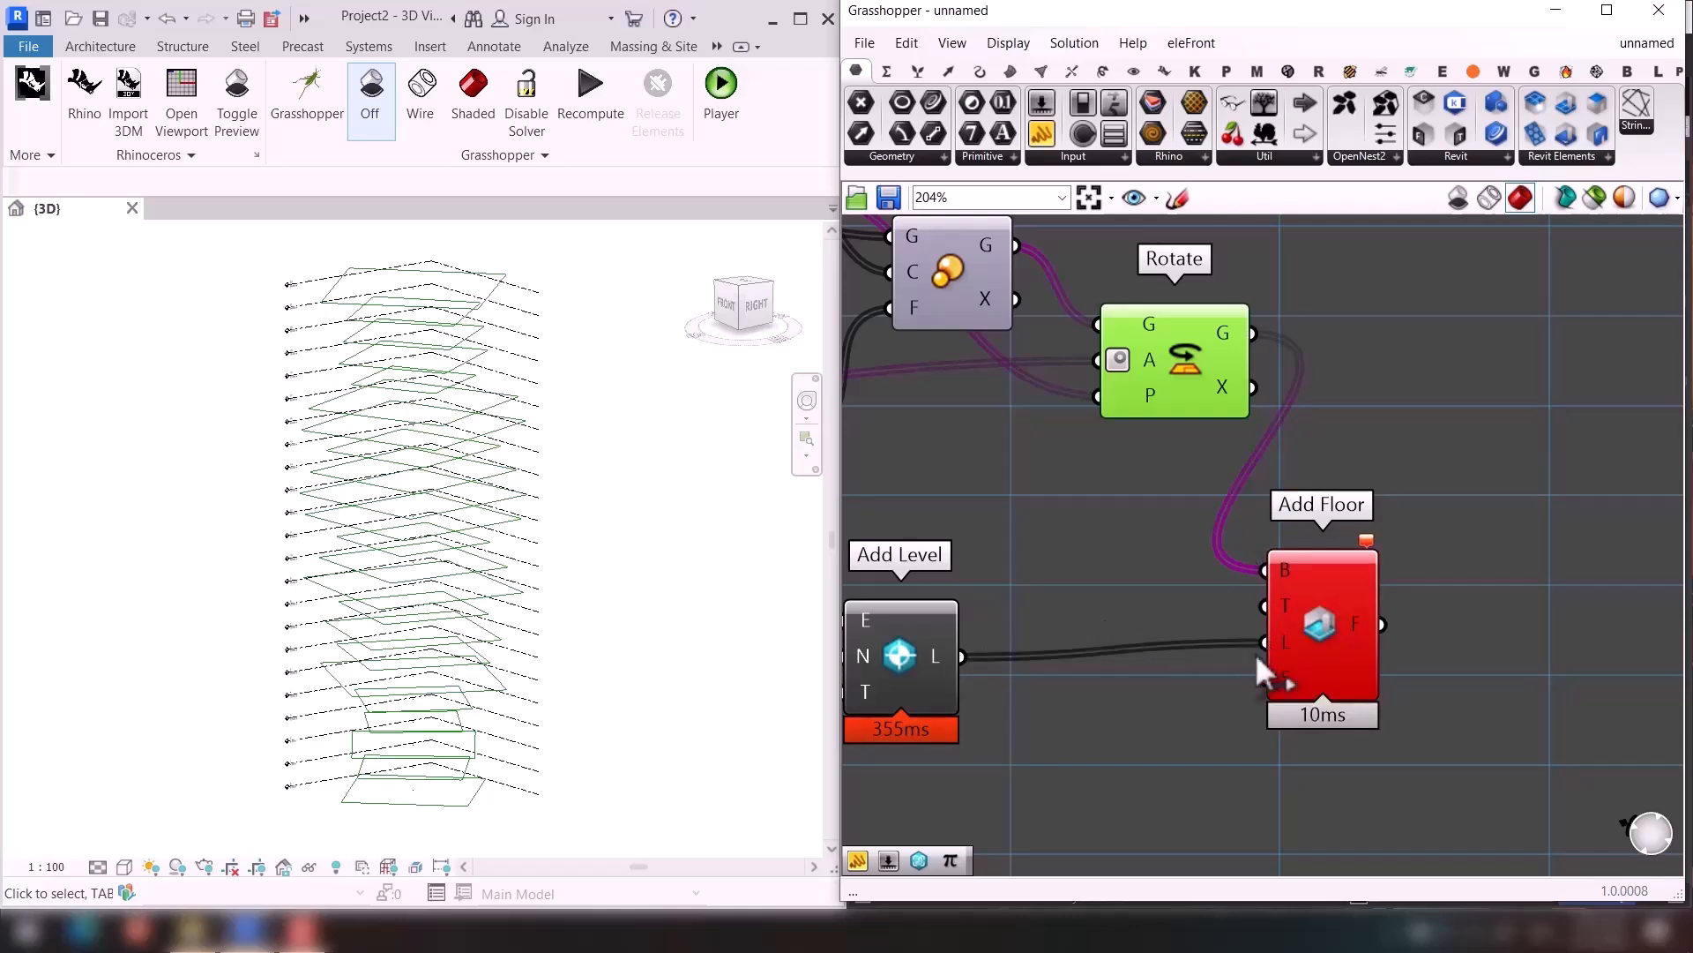
Set Add Floor's T input to the floor type Generic 150mm.
{"action": "scroll", "coordinate": [1285, 606], "scroll_direction": "up", "scroll_amount": 3}
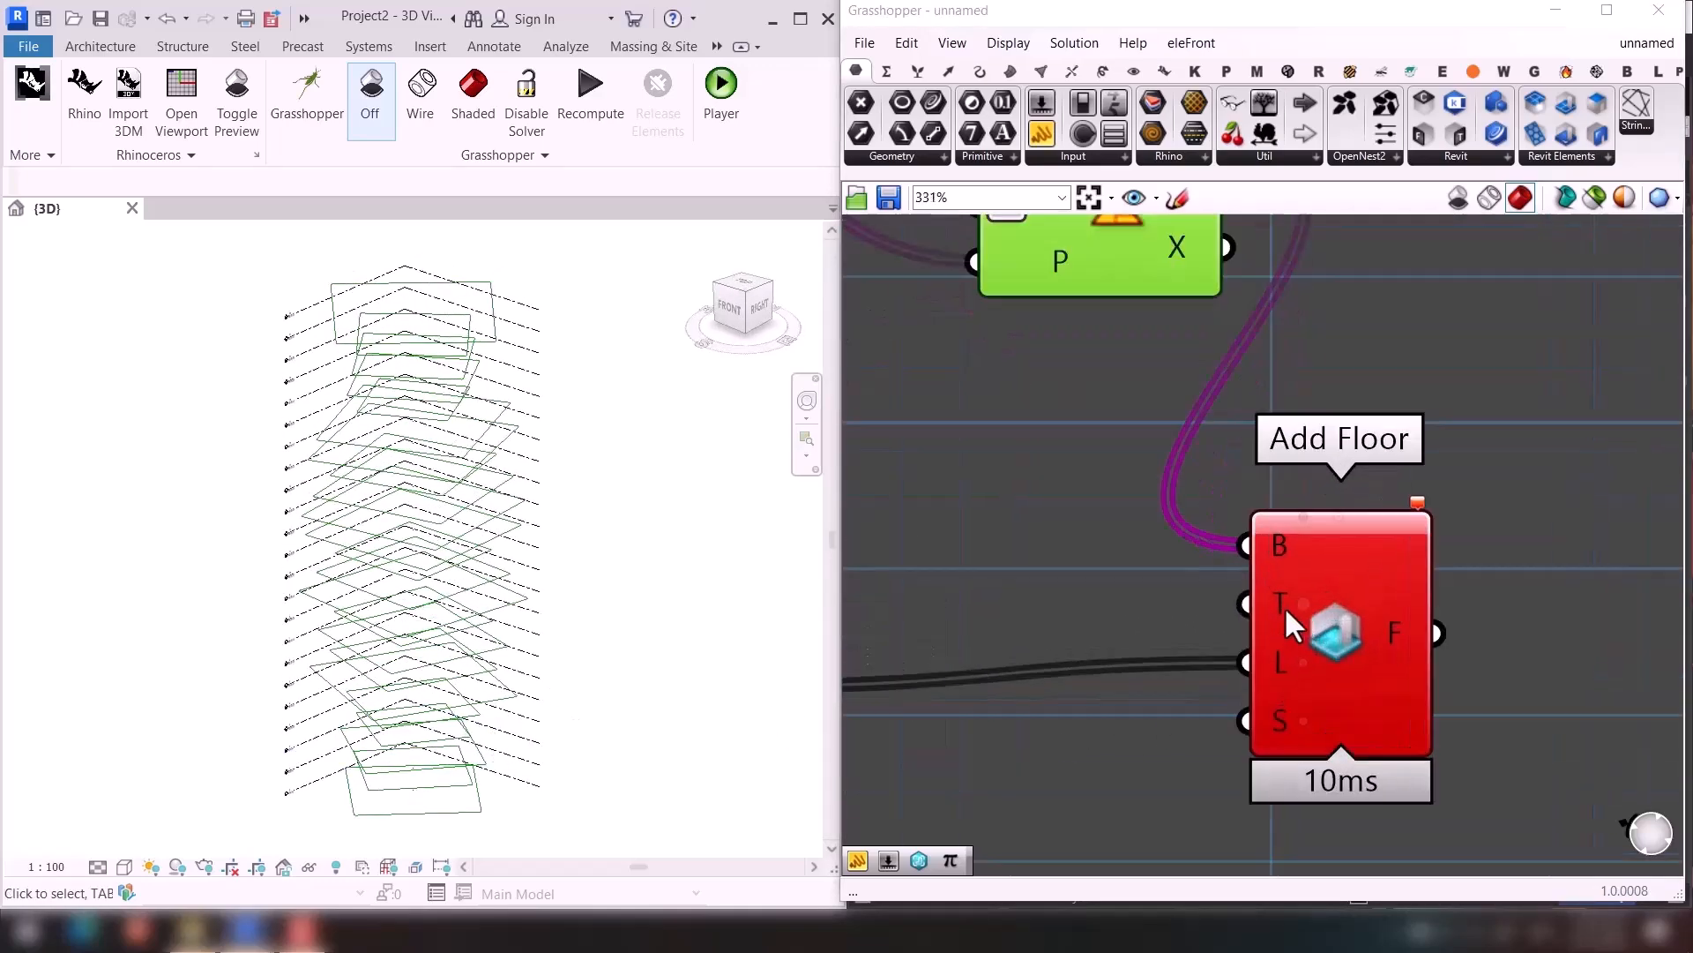
{"action": "right_click", "coordinate": [1276, 603]}
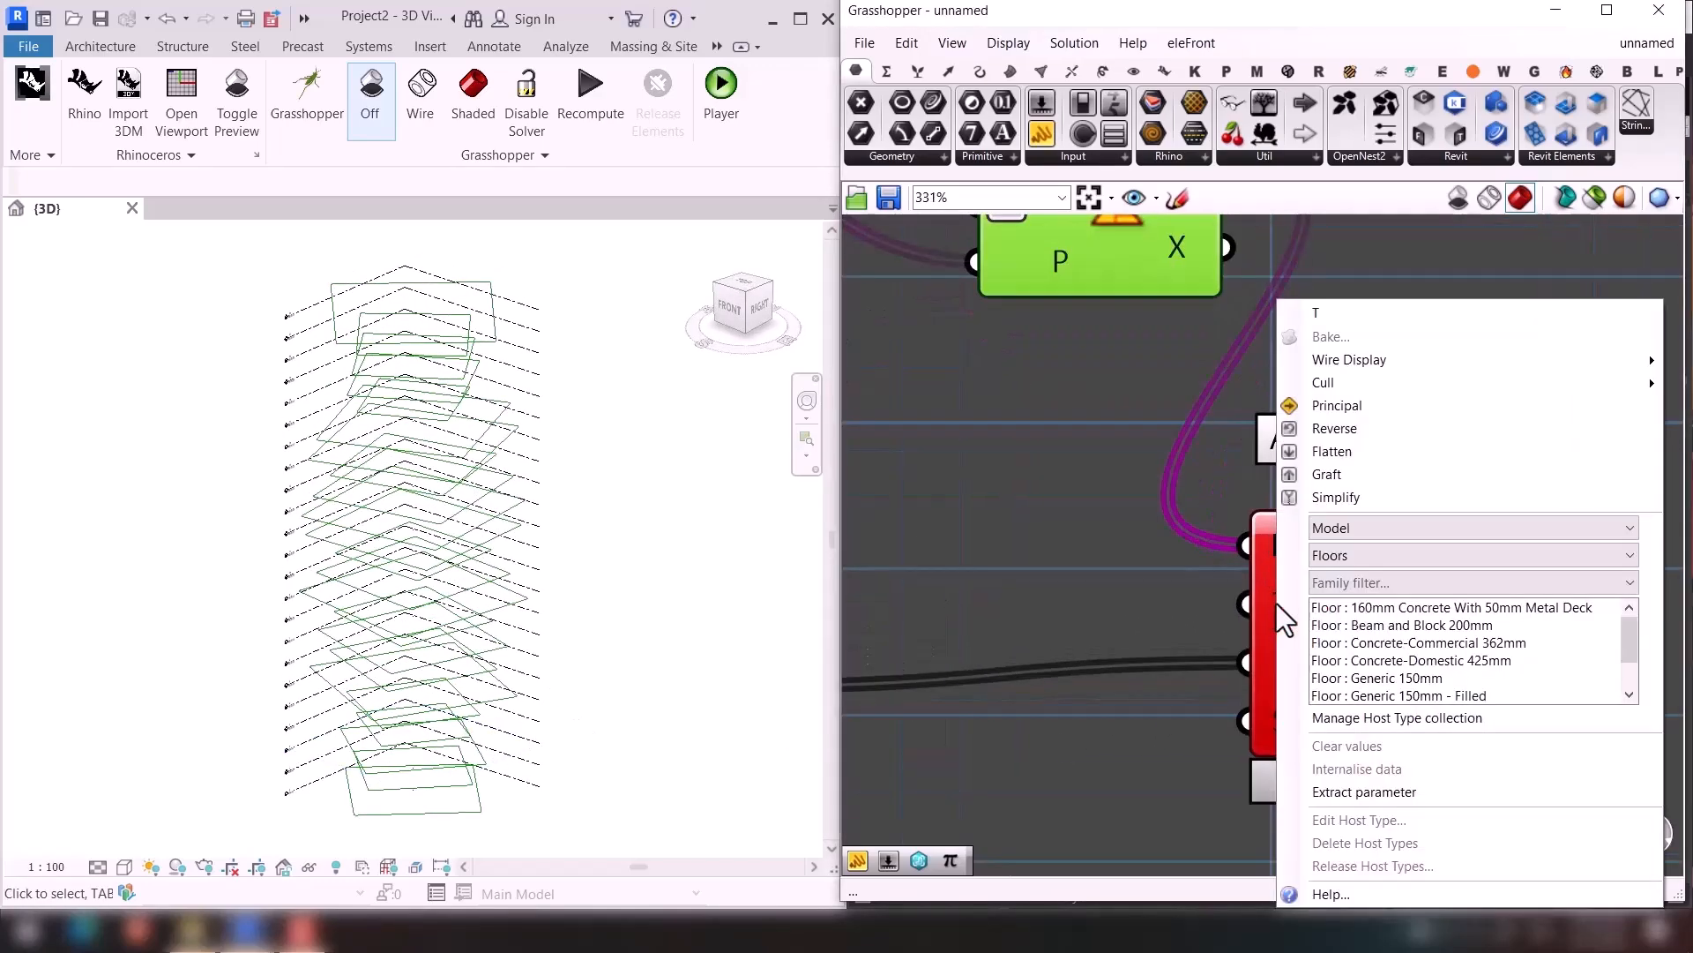
{"action": "left_click", "coordinate": [1397, 677]}
{"action": "left_click", "coordinate": [1156, 560]}
{"action": "scroll", "coordinate": [1154, 562], "scroll_direction": "down", "scroll_amount": 3}
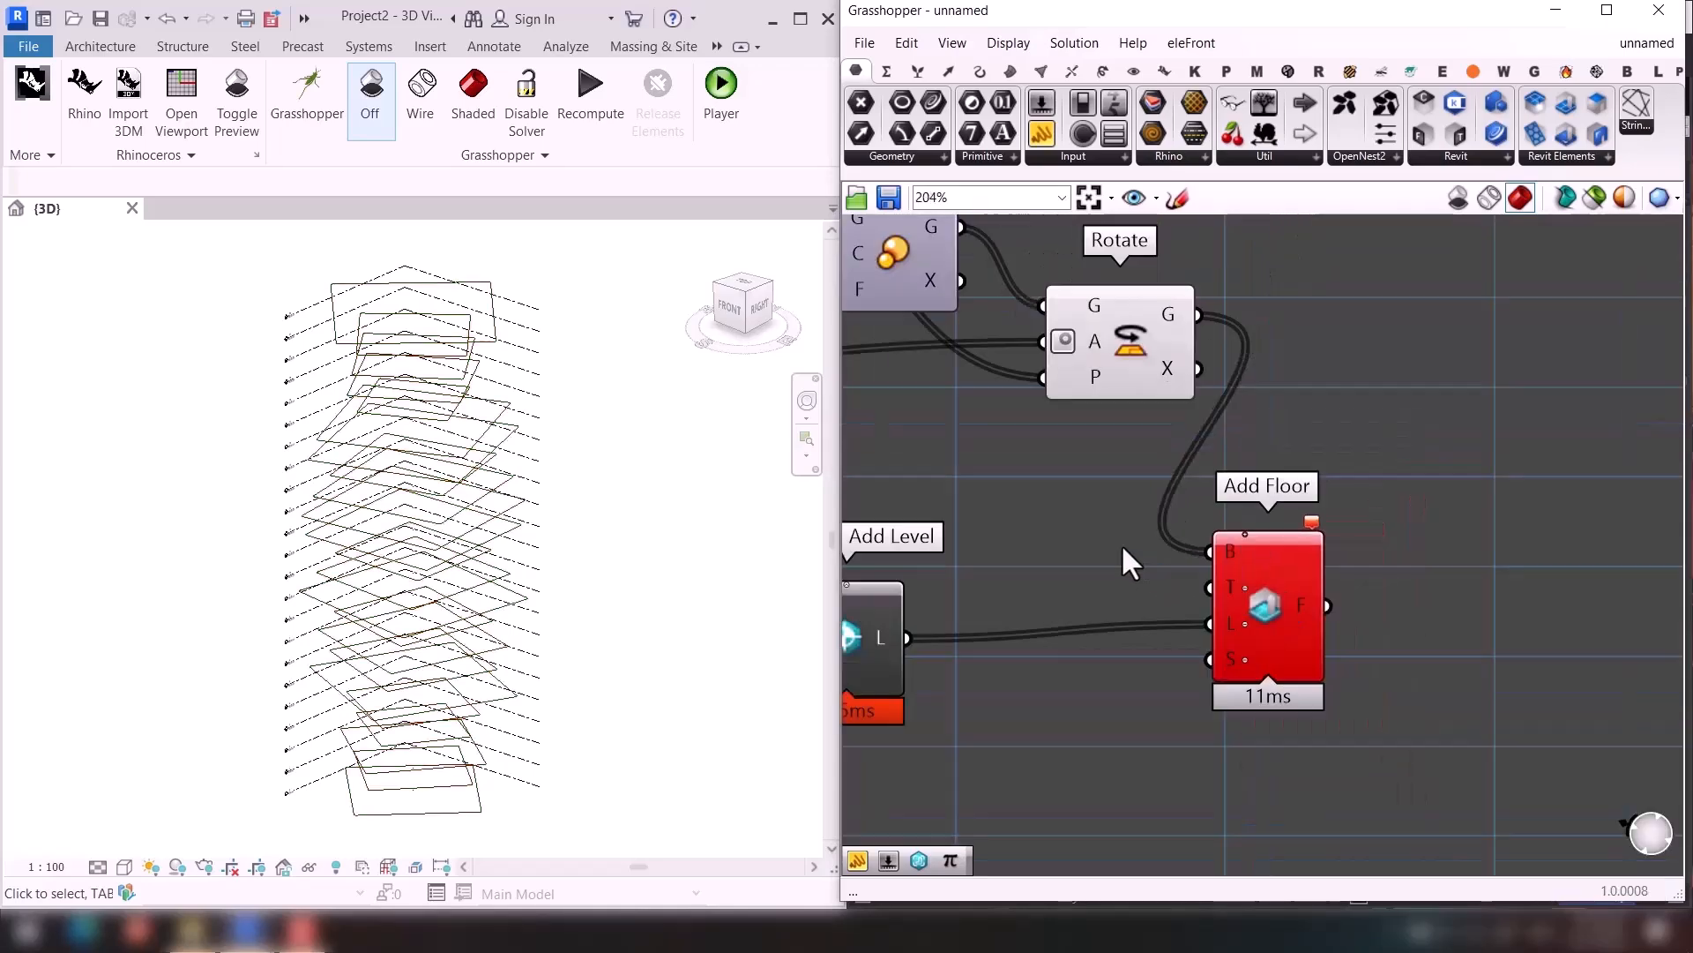
{"action": "scroll", "coordinate": [1122, 547], "scroll_direction": "down", "scroll_amount": 1}
{"action": "right_click_drag", "start_coordinate": [1109, 531], "coordinate": [1295, 545]}
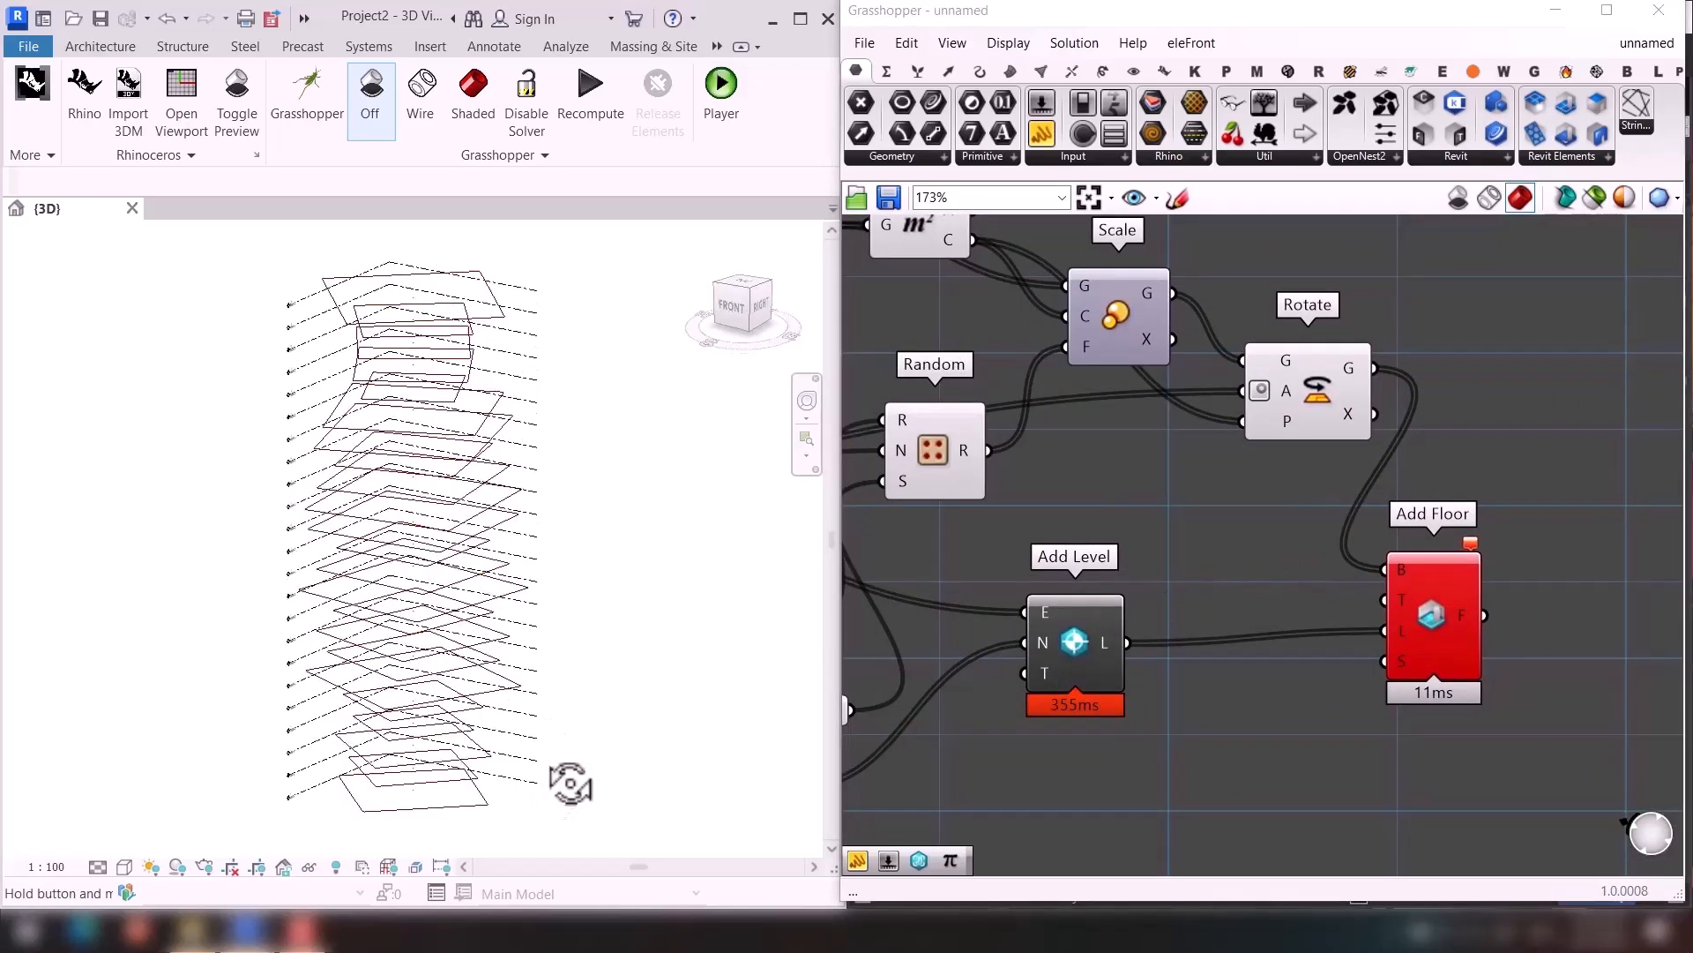
Add a panel connected to Add Level's L output and widen it to read the full level entries.
{"action": "scroll", "coordinate": [1436, 776], "scroll_direction": "up", "scroll_amount": 1}
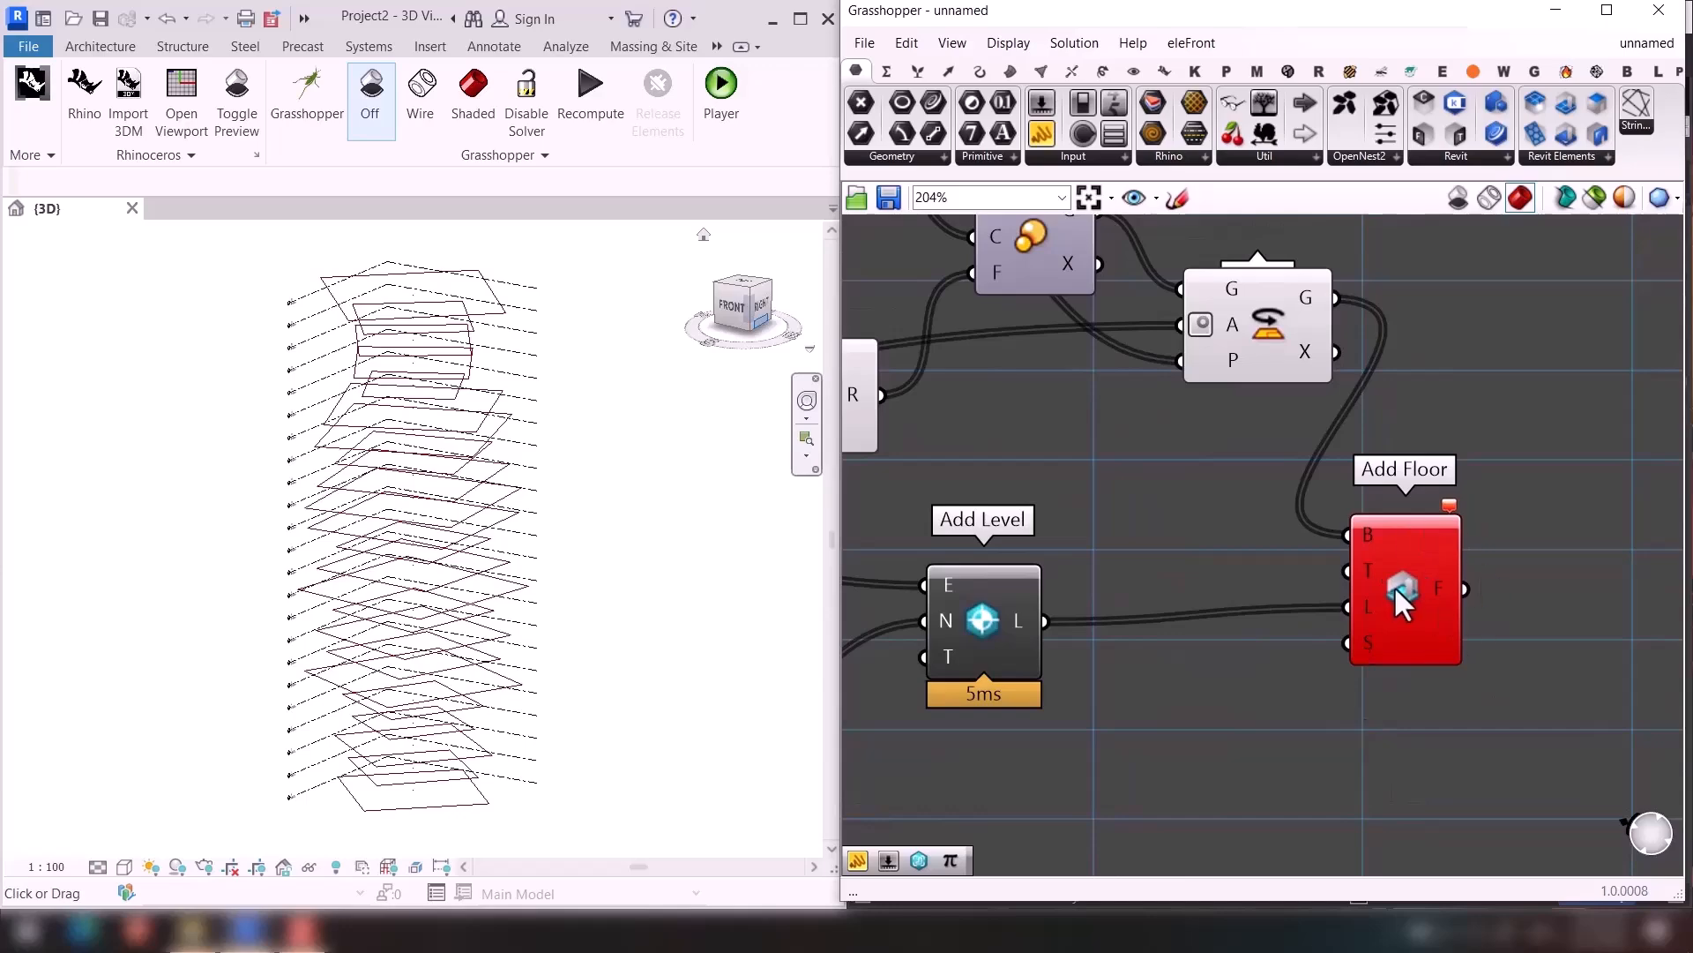
{"action": "right_click_drag", "start_coordinate": [1395, 586], "coordinate": [1465, 562]}
{"action": "mouse_move", "coordinate": [1086, 593]}
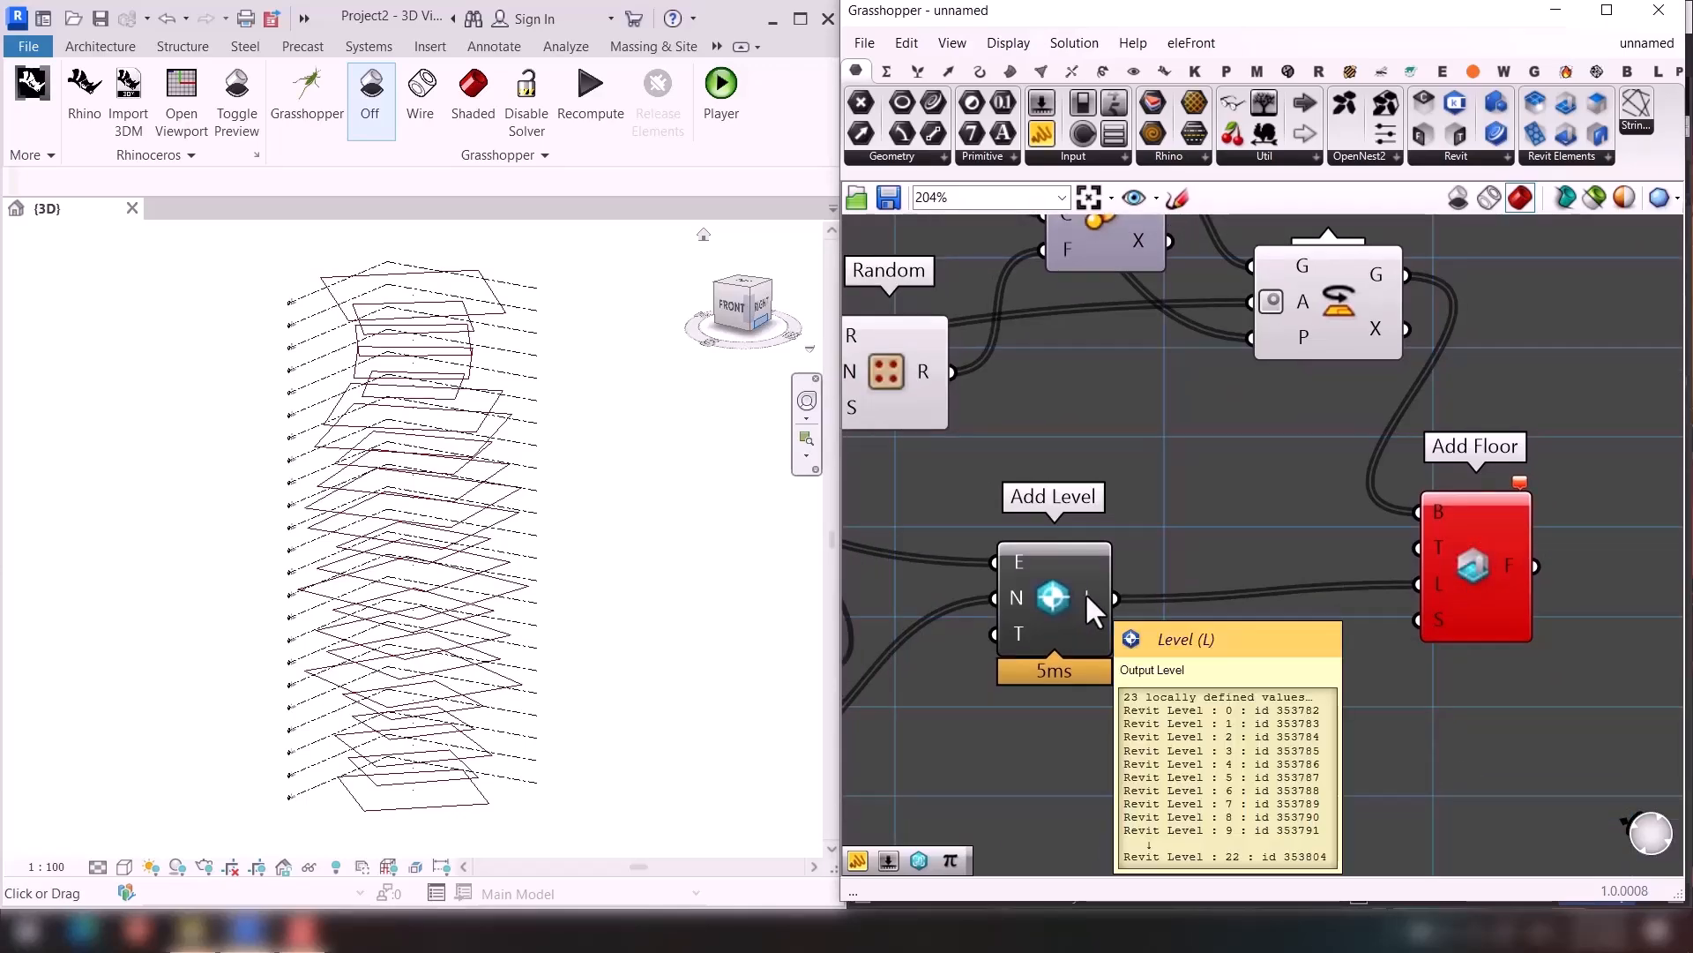
{"action": "double_click", "coordinate": [1189, 484]}
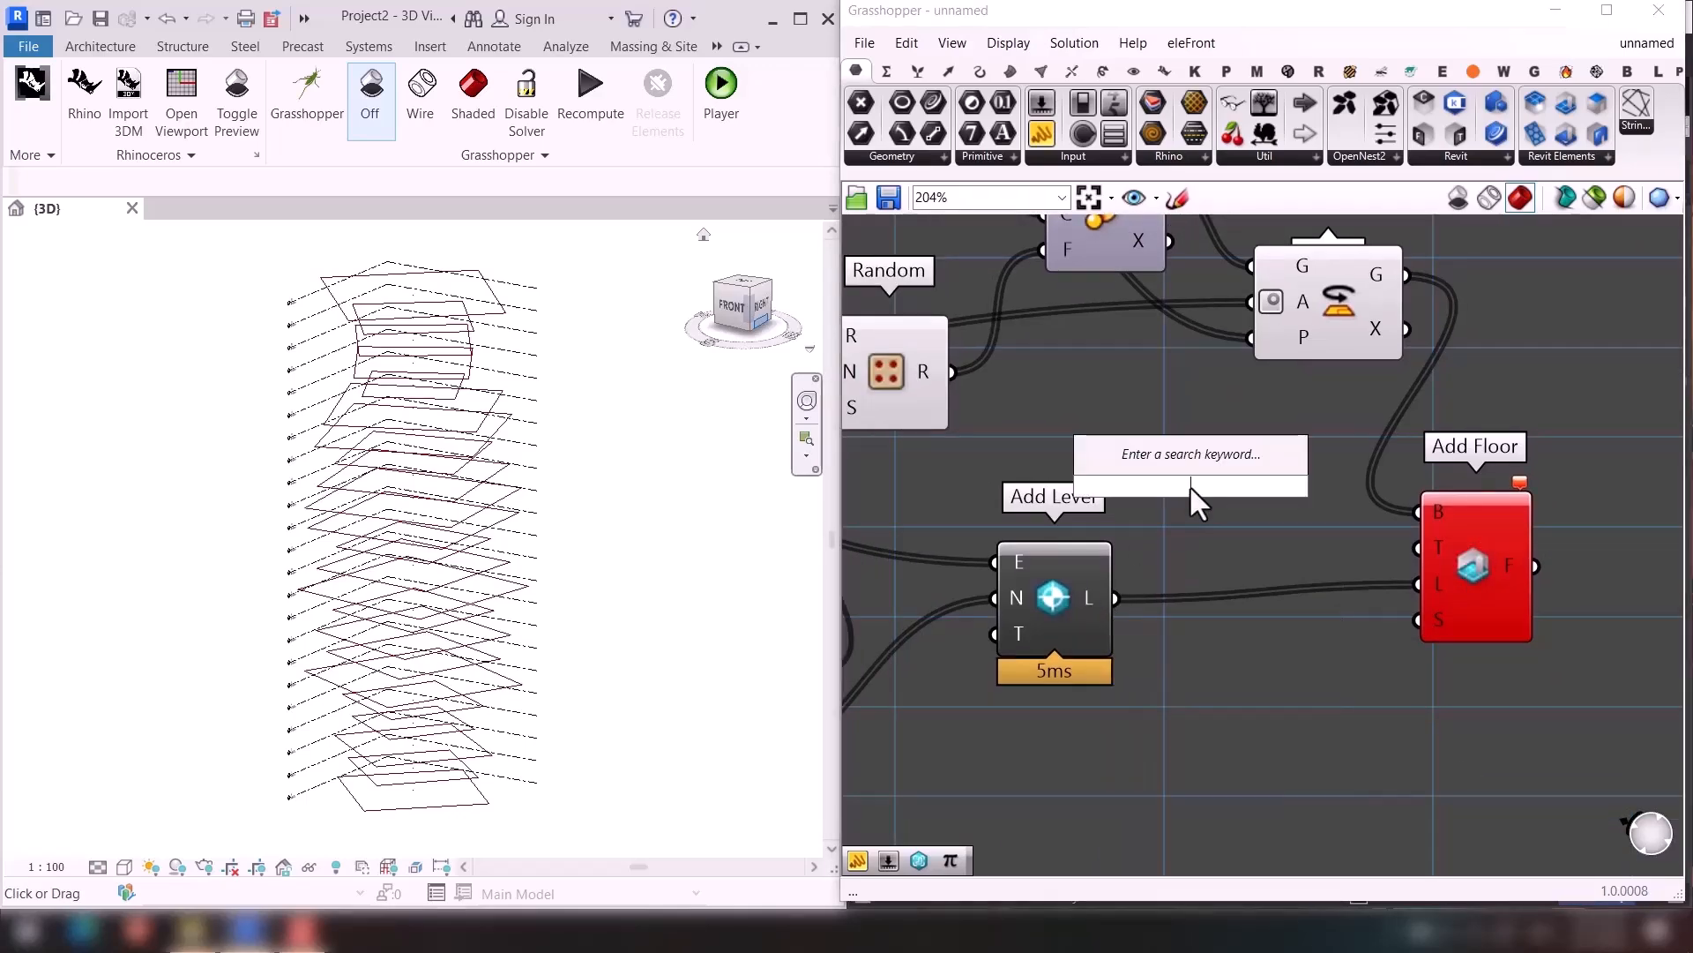
{"action": "type", "text": "panel"}
{"action": "key", "text": "Return"}
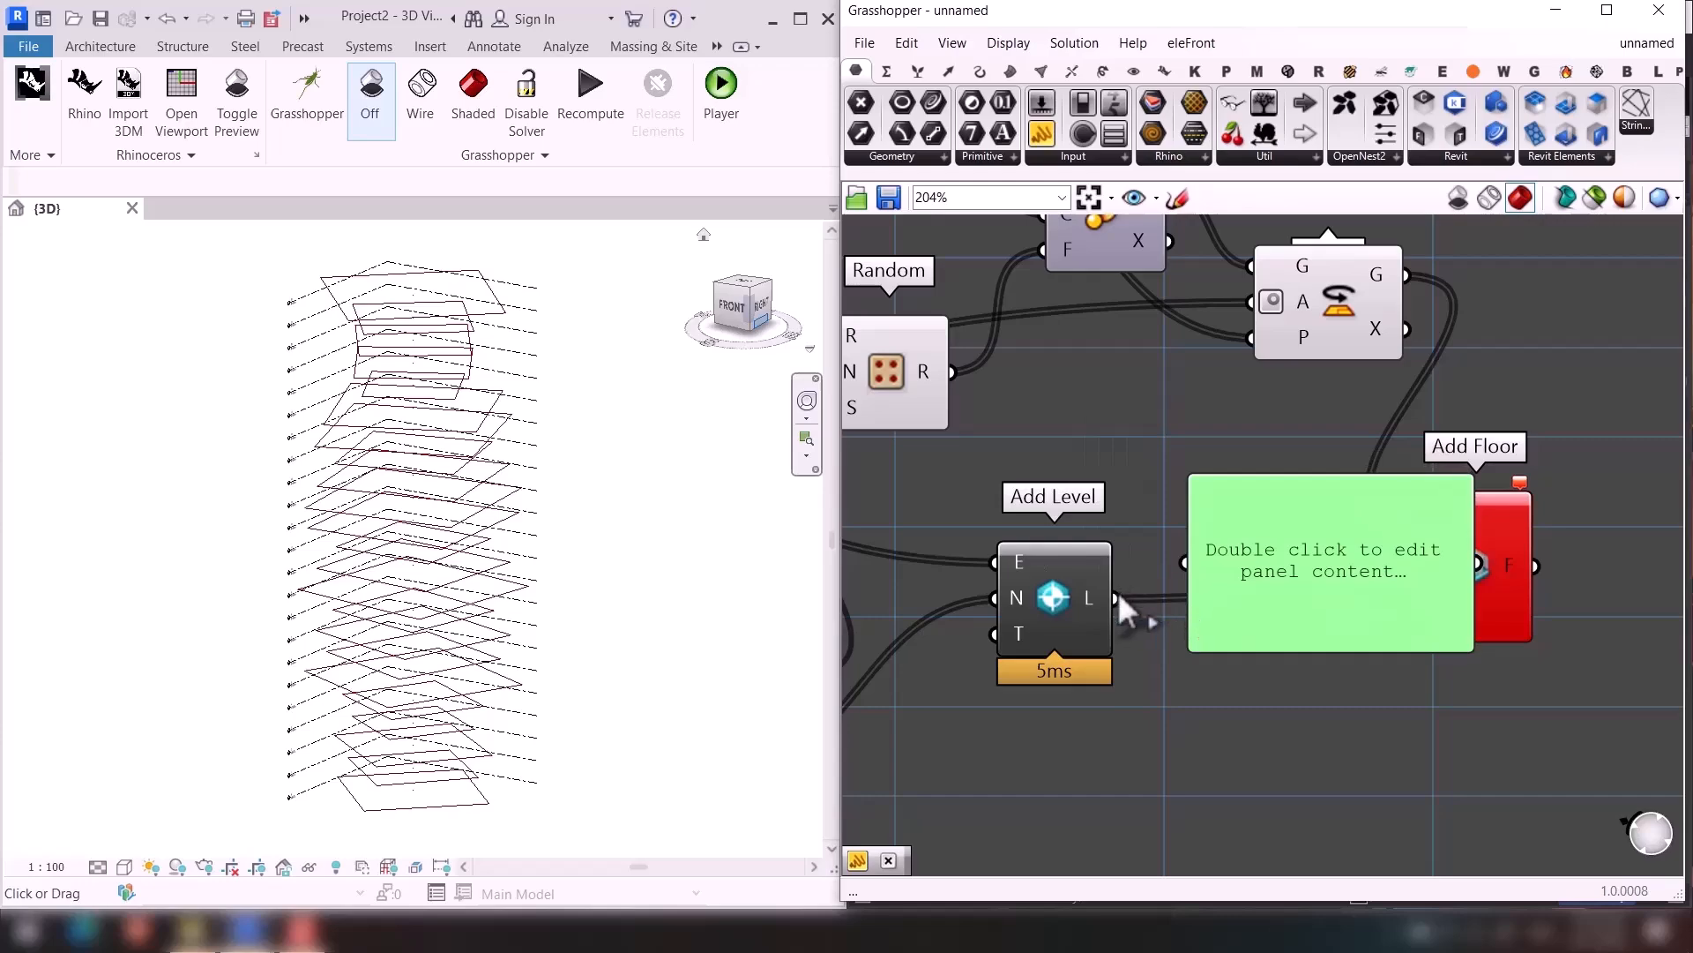
{"action": "left_click_drag", "start_coordinate": [1118, 595], "coordinate": [1177, 561]}
{"action": "right_click_drag", "start_coordinate": [1282, 570], "coordinate": [1170, 685]}
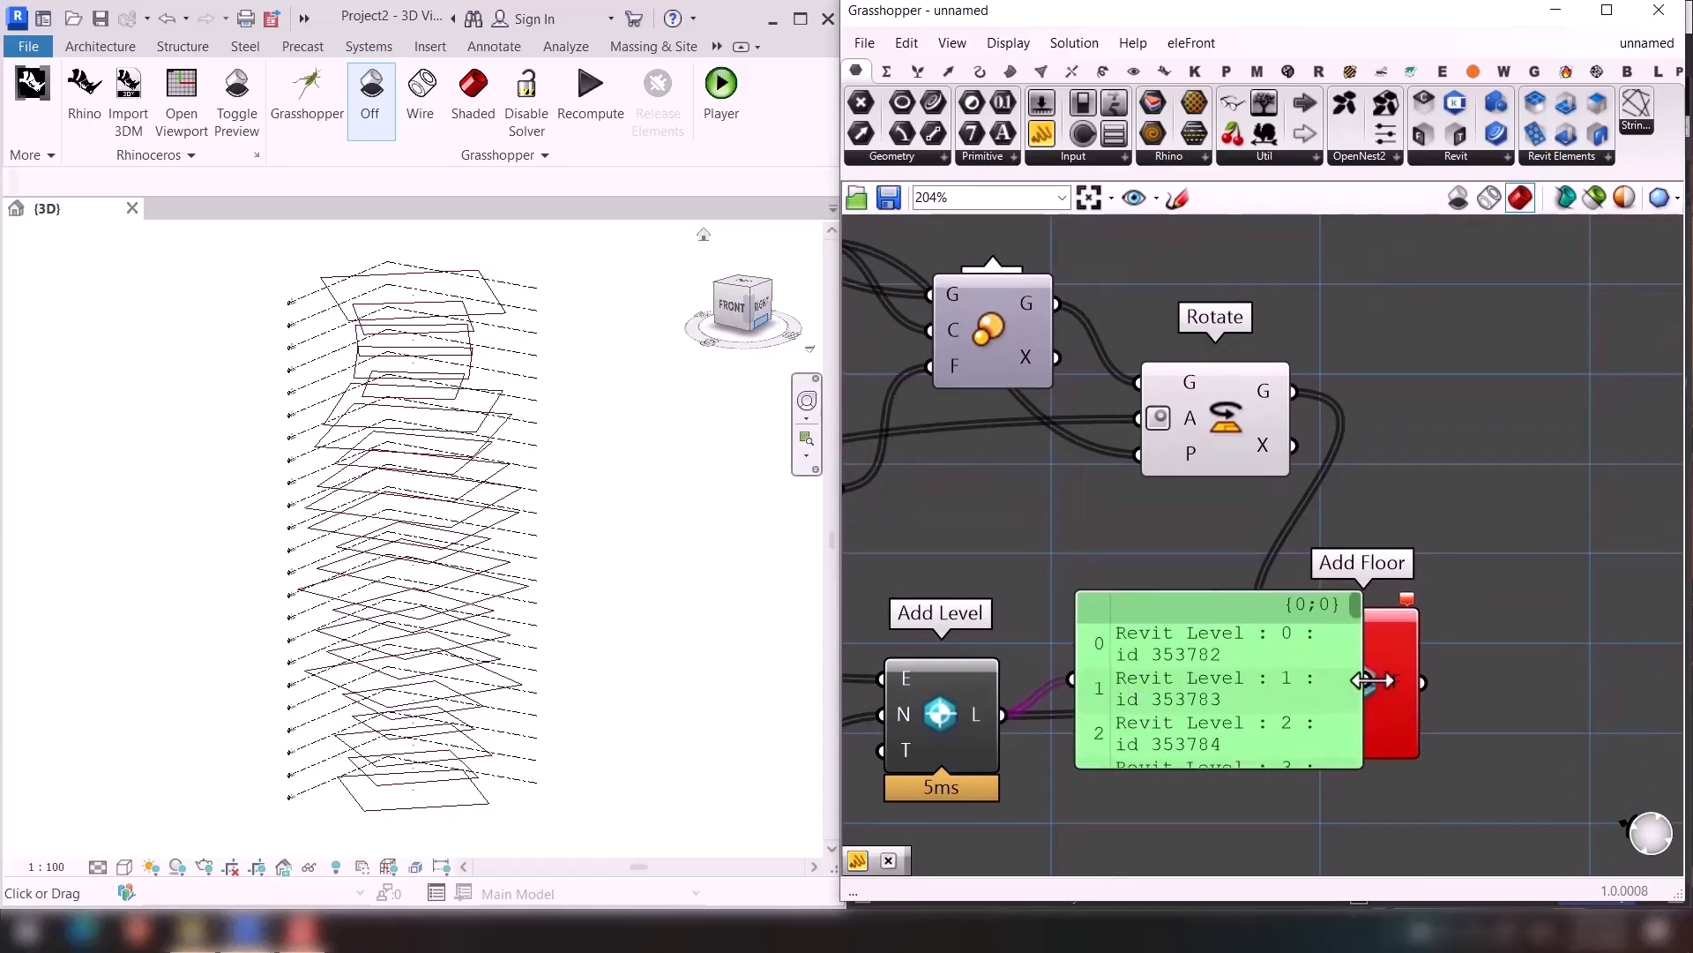
{"action": "left_click_drag", "start_coordinate": [1372, 680], "coordinate": [1547, 680]}
Duplicate the level panel beside Rotate and connect Rotate's G output to the copy to list its curves.
{"action": "left_click_drag", "start_coordinate": [1191, 682], "coordinate": [1413, 456], "text": "alt"}
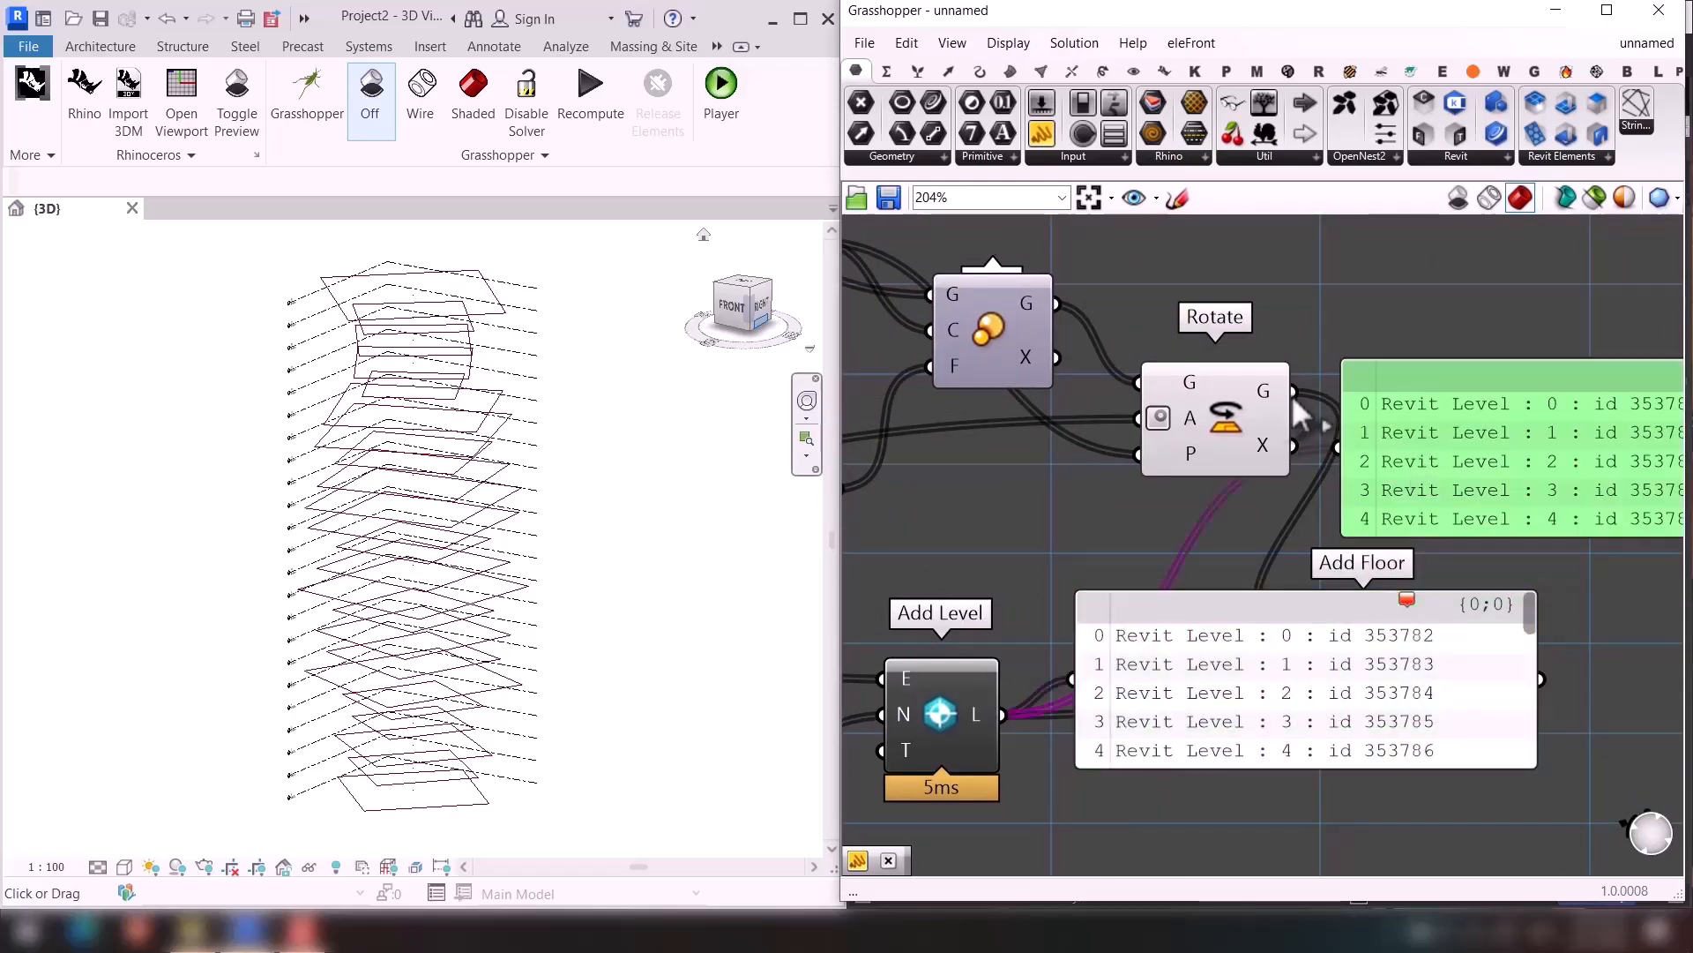
{"action": "left_click_drag", "start_coordinate": [1293, 393], "coordinate": [1340, 447]}
{"action": "right_click_drag", "start_coordinate": [1514, 529], "coordinate": [1239, 627]}
{"action": "scroll", "coordinate": [1360, 542], "scroll_direction": "down", "scroll_amount": 2}
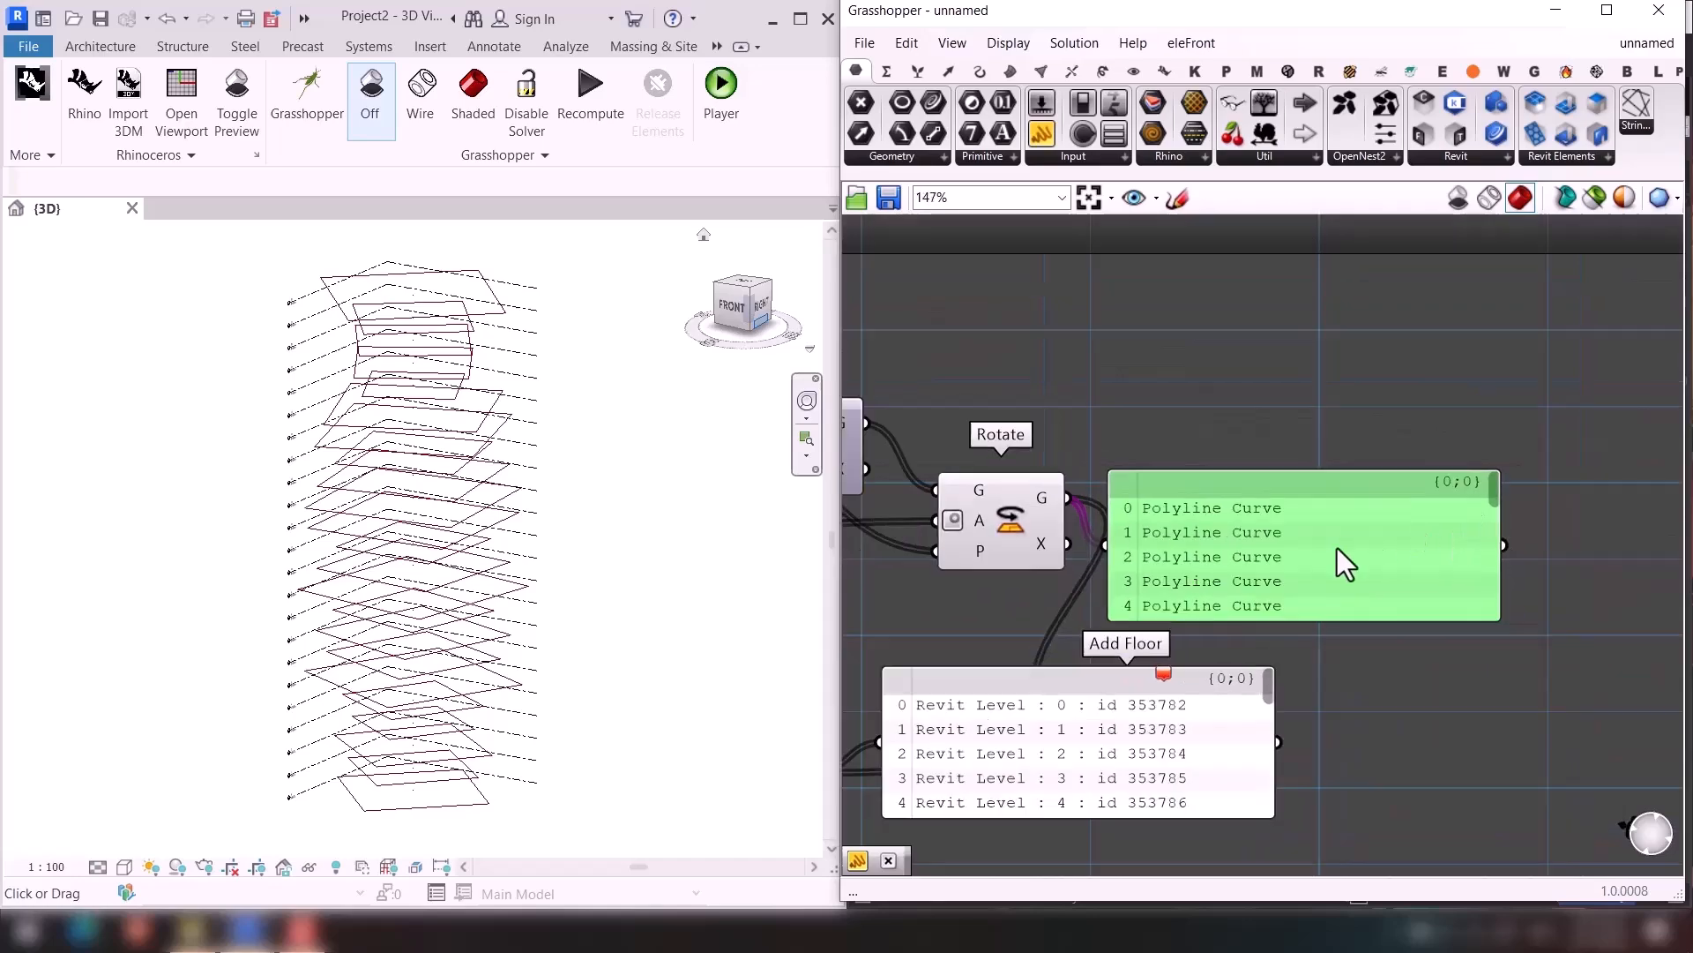
Delete the panel listing the rotated curves and the panel listing the Revit levels.
{"action": "scroll", "coordinate": [1340, 547], "scroll_direction": "down", "scroll_amount": 1}
{"action": "key", "text": "Delete"}
{"action": "left_click", "coordinate": [1171, 737]}
{"action": "key", "text": "Delete"}
Graft Add Floor's B and L inputs so each outline is paired with its own level.
{"action": "right_click_drag", "start_coordinate": [1114, 665], "coordinate": [1294, 612]}
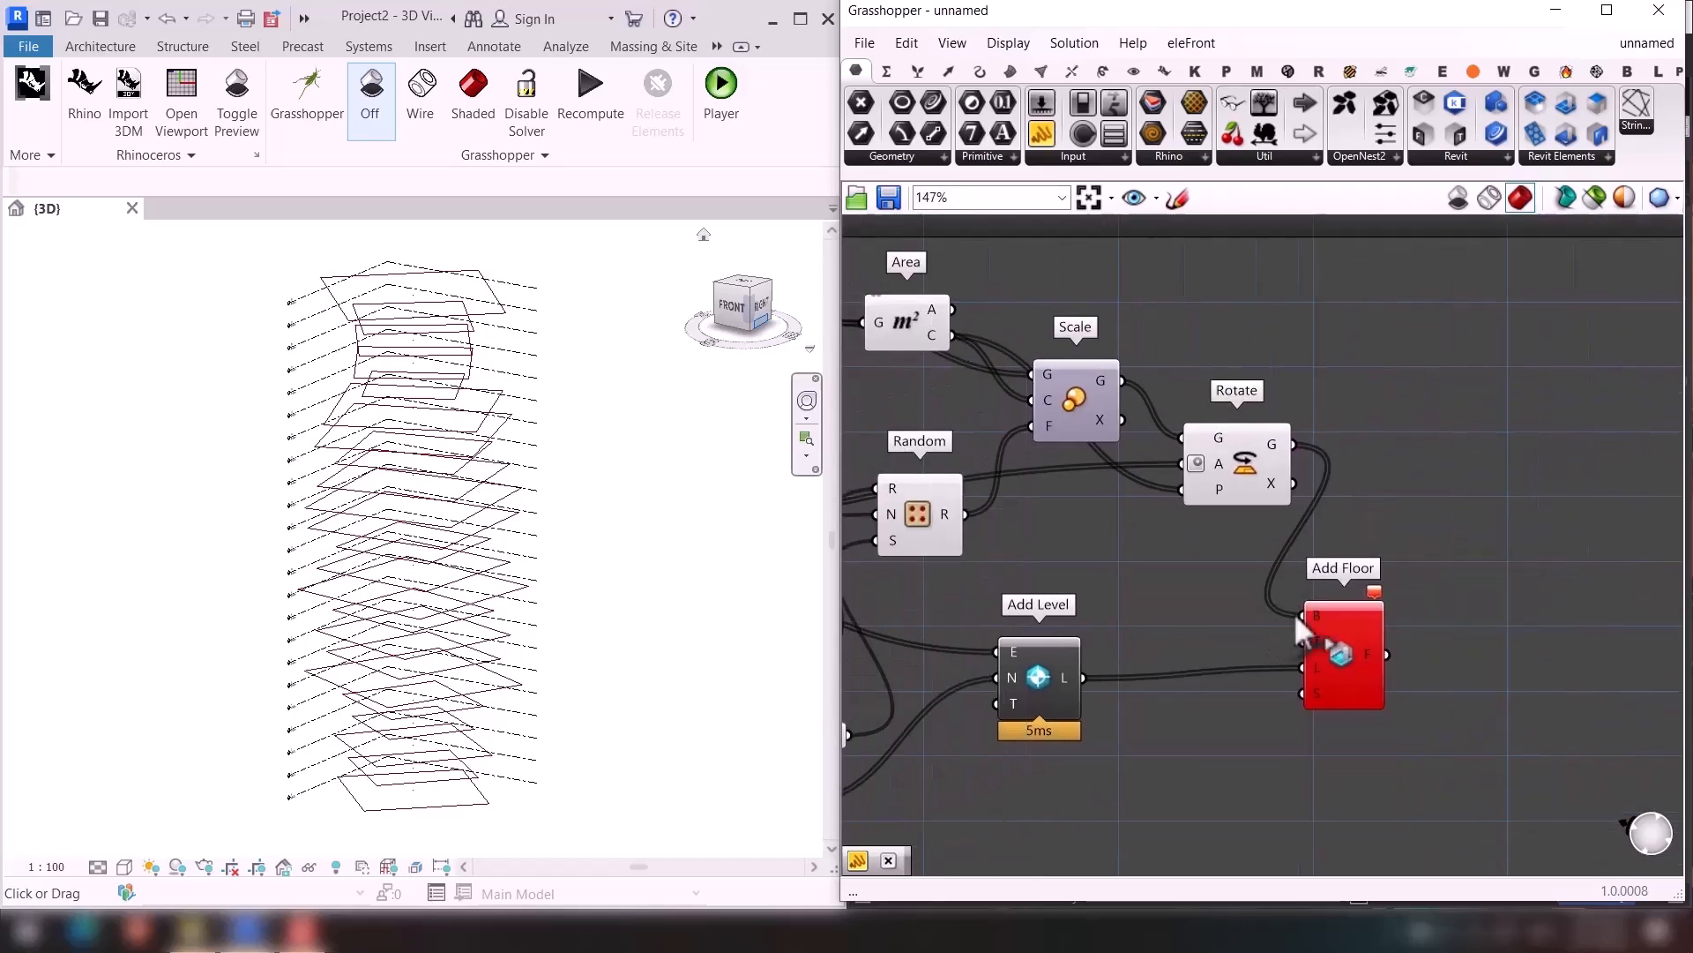
{"action": "scroll", "coordinate": [1294, 613], "scroll_direction": "up", "scroll_amount": 3}
{"action": "right_click", "coordinate": [1333, 613]}
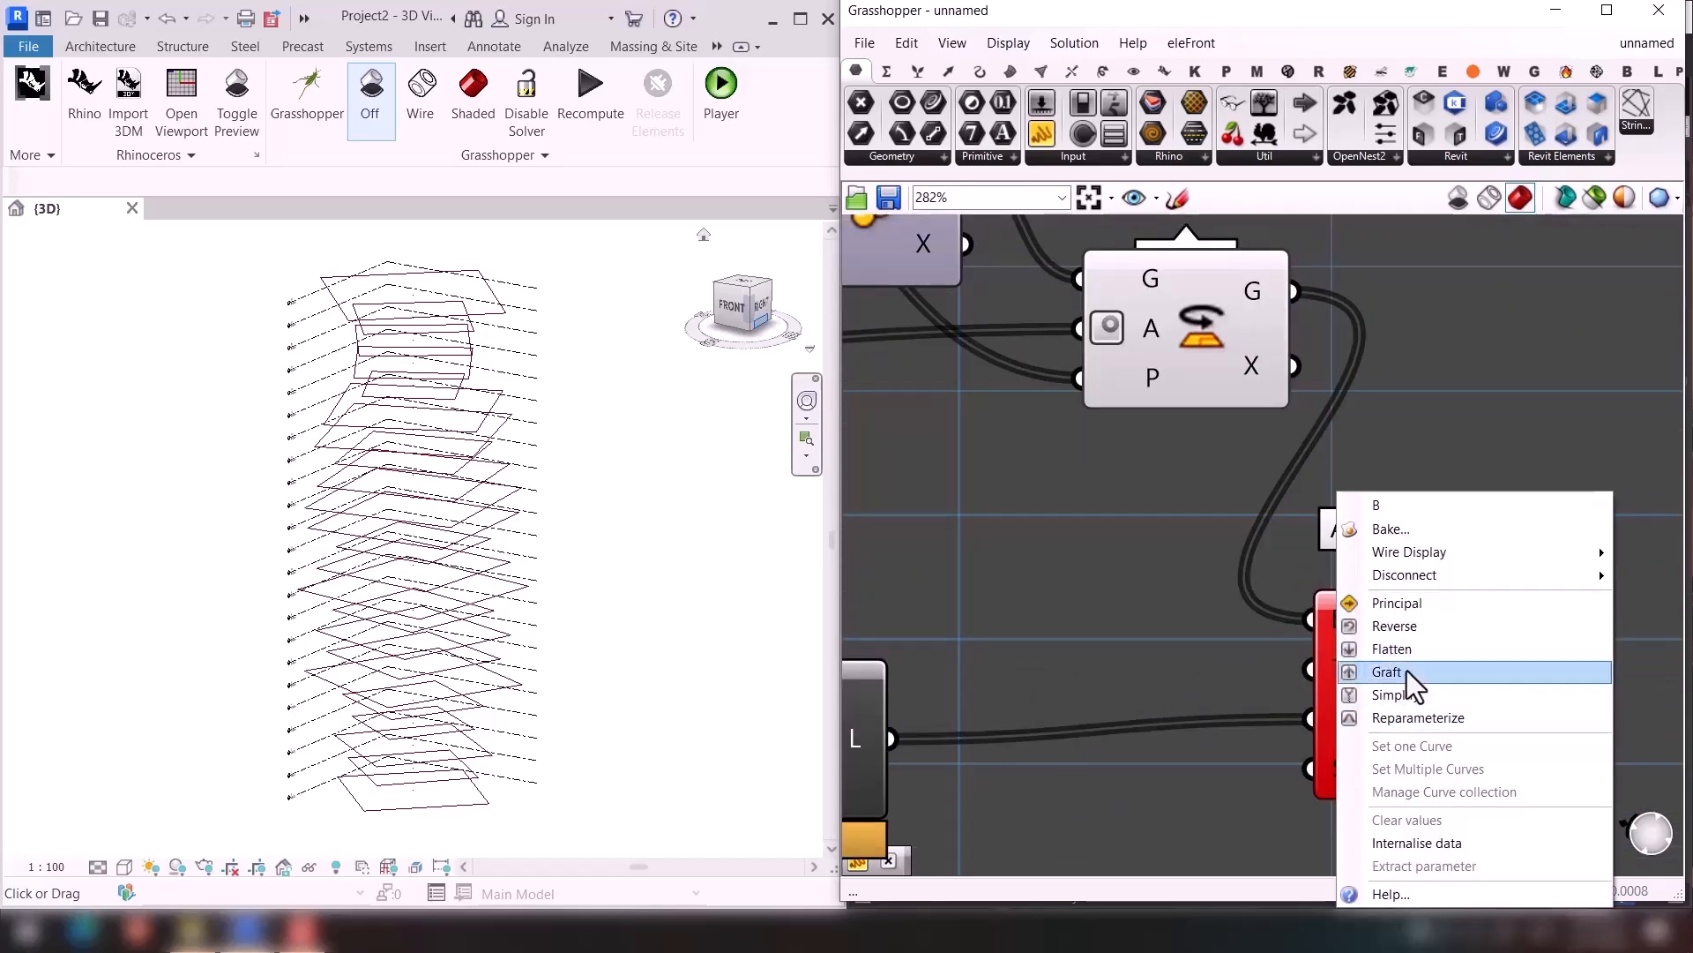
{"action": "left_click", "coordinate": [1404, 673]}
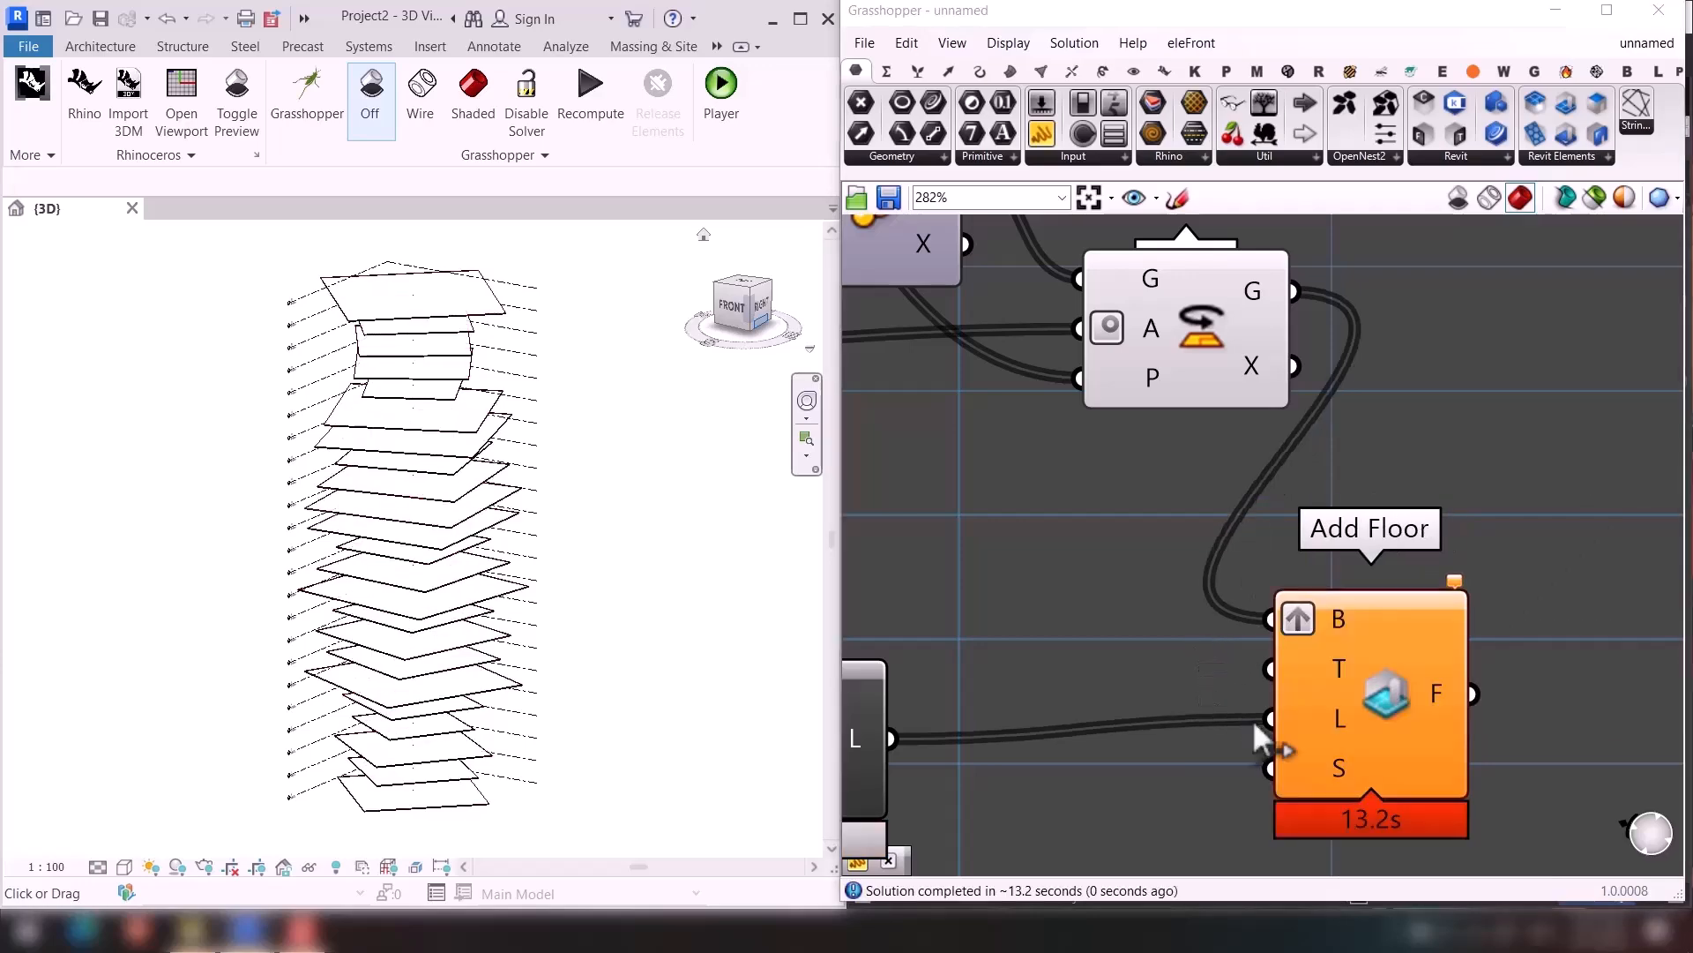
{"action": "right_click", "coordinate": [1326, 718]}
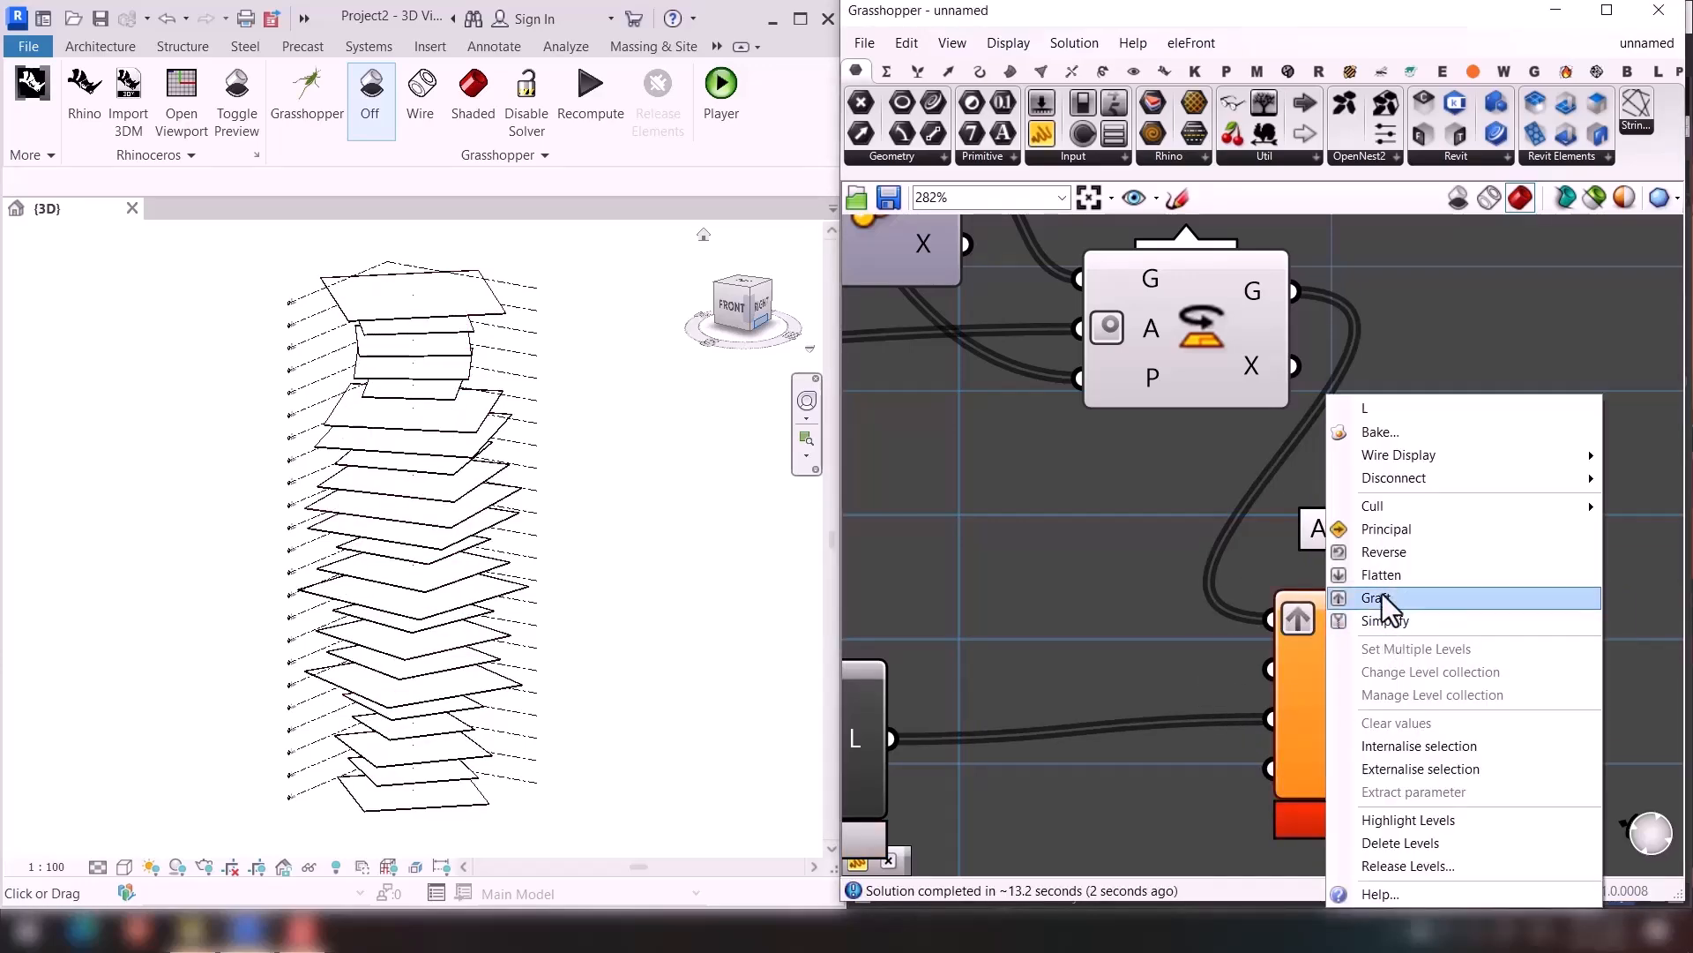
{"action": "left_click", "coordinate": [1383, 594]}
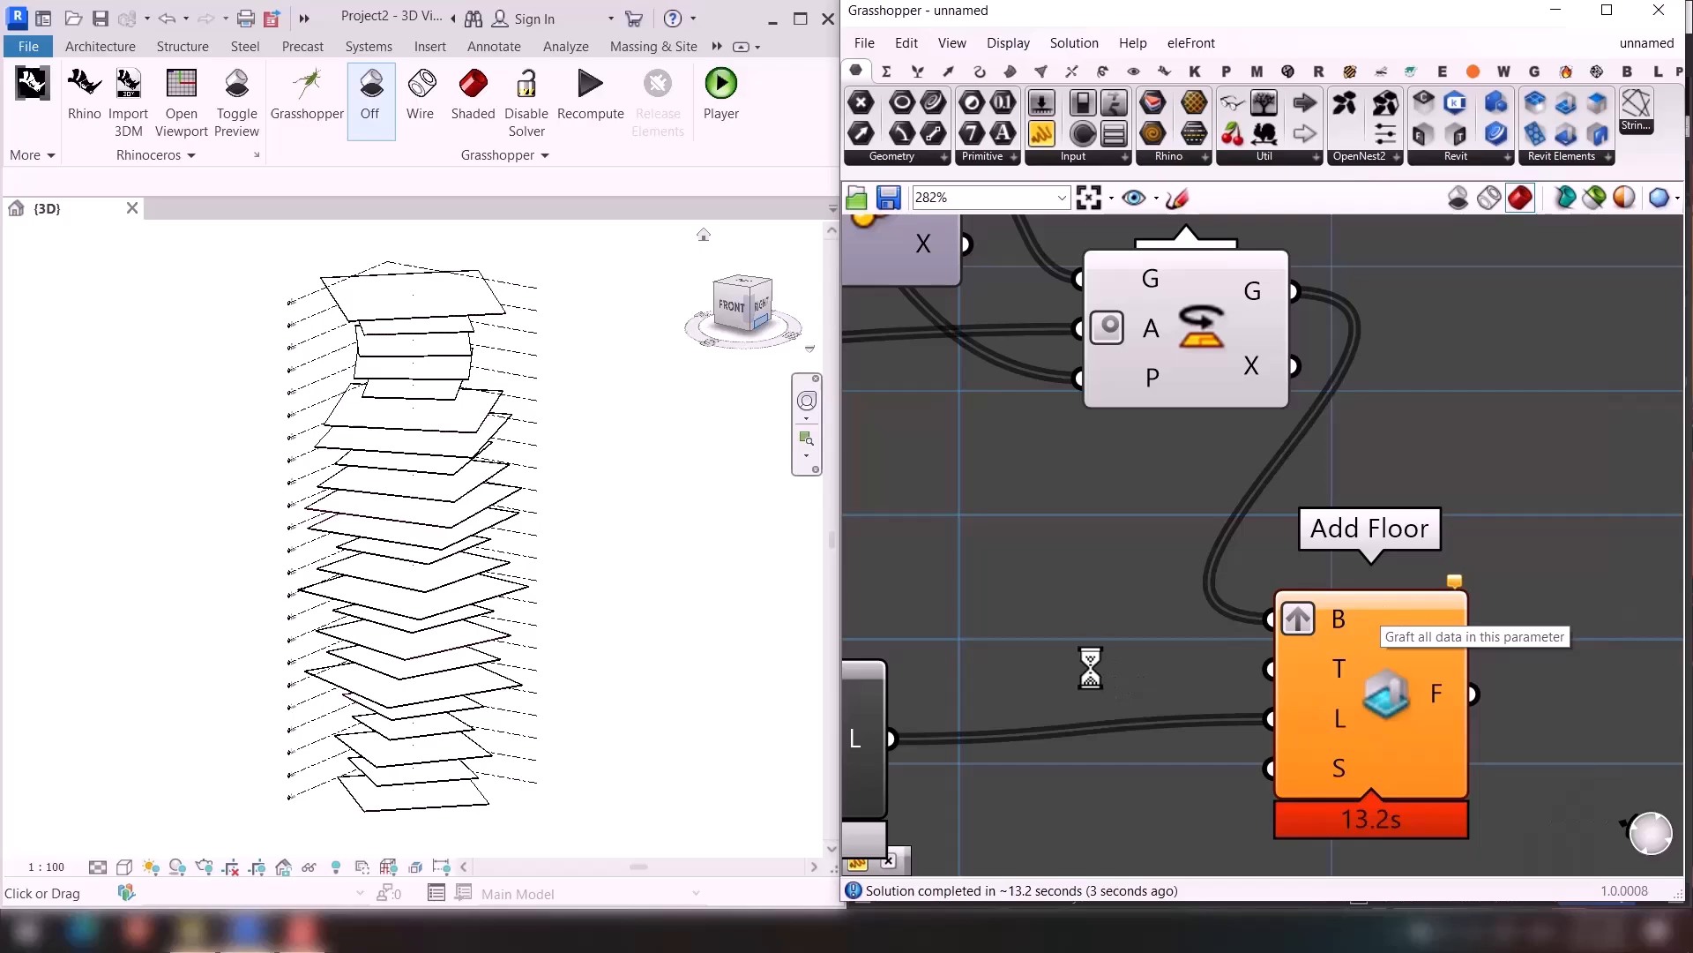
{"action": "middle_click_drag", "start_coordinate": [586, 665], "coordinate": [518, 579], "text": "shift"}
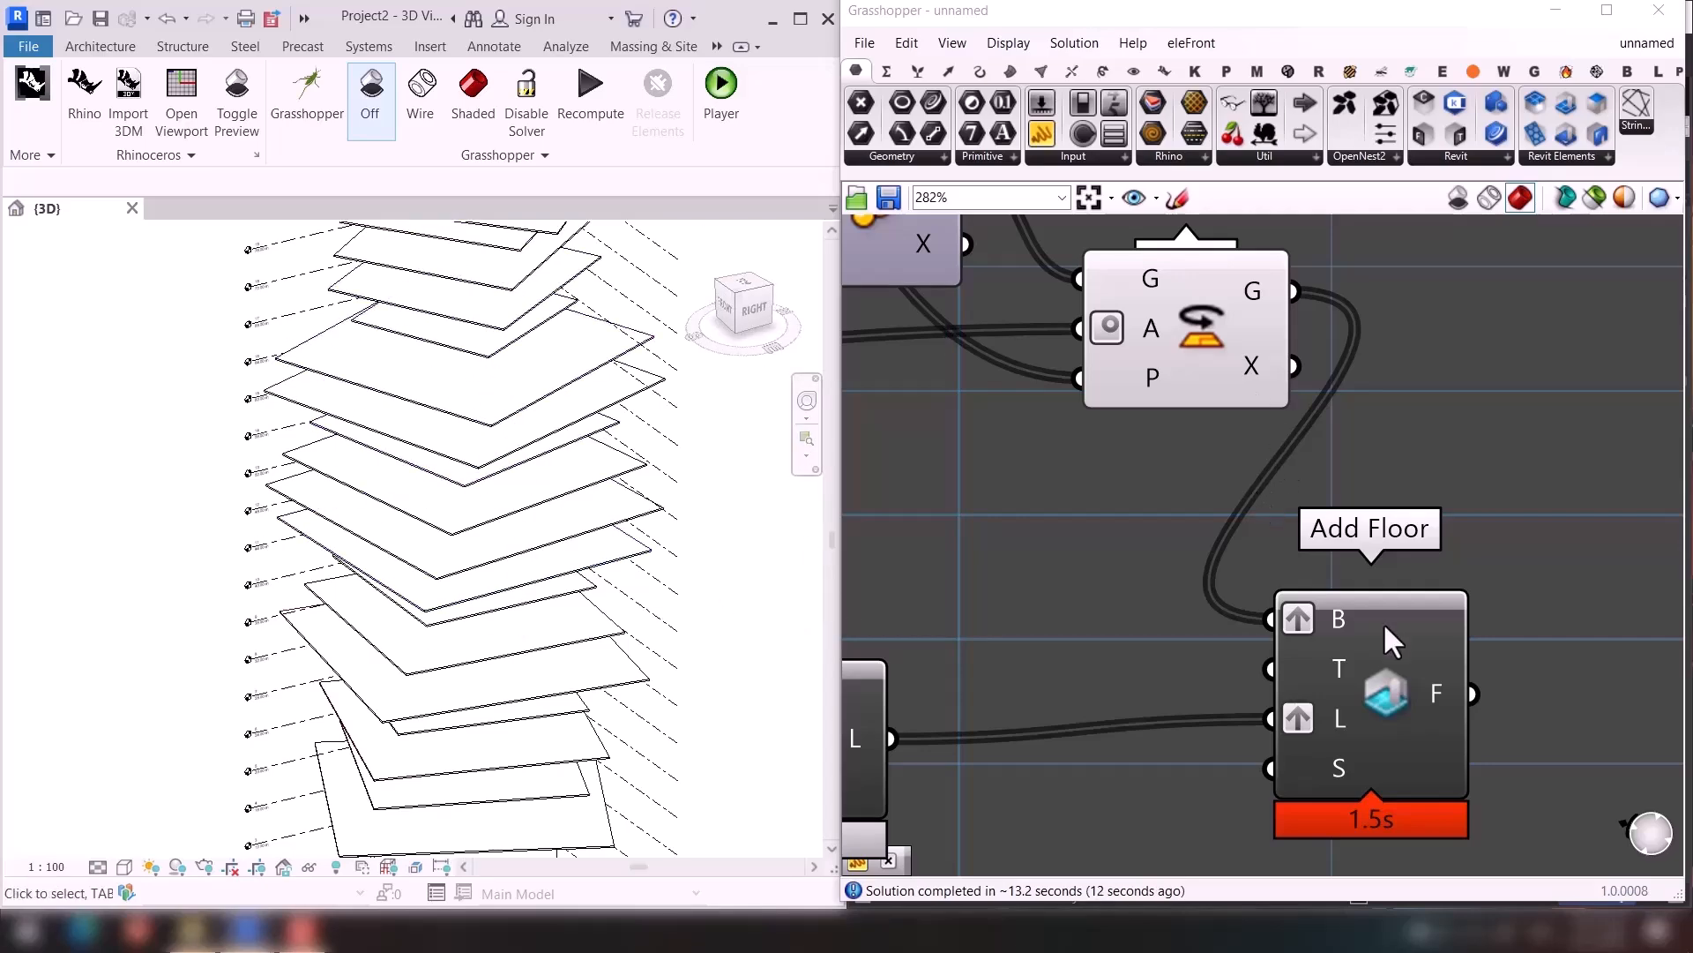
Review the floor types offered for Add Floor's T input and inspect the stacked floors in the Revit 3D view.
{"action": "right_click", "coordinate": [1306, 667]}
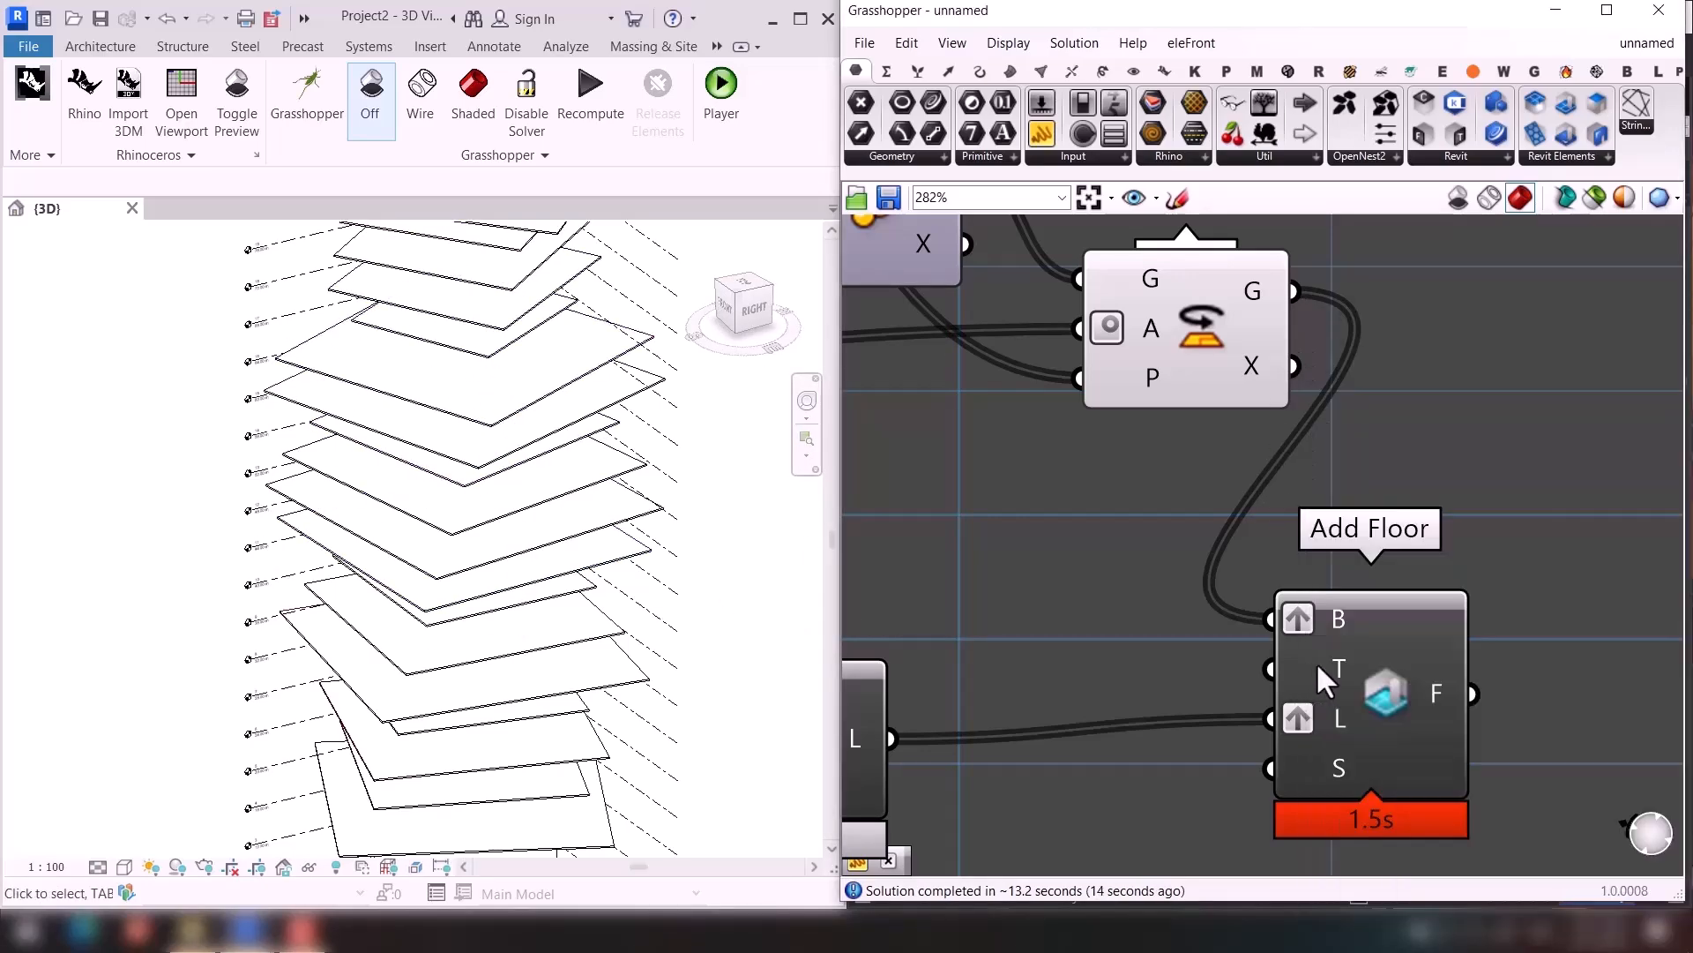
{"action": "right_click", "coordinate": [1321, 663]}
{"action": "scroll", "coordinate": [1418, 623], "scroll_direction": "down", "scroll_amount": 1}
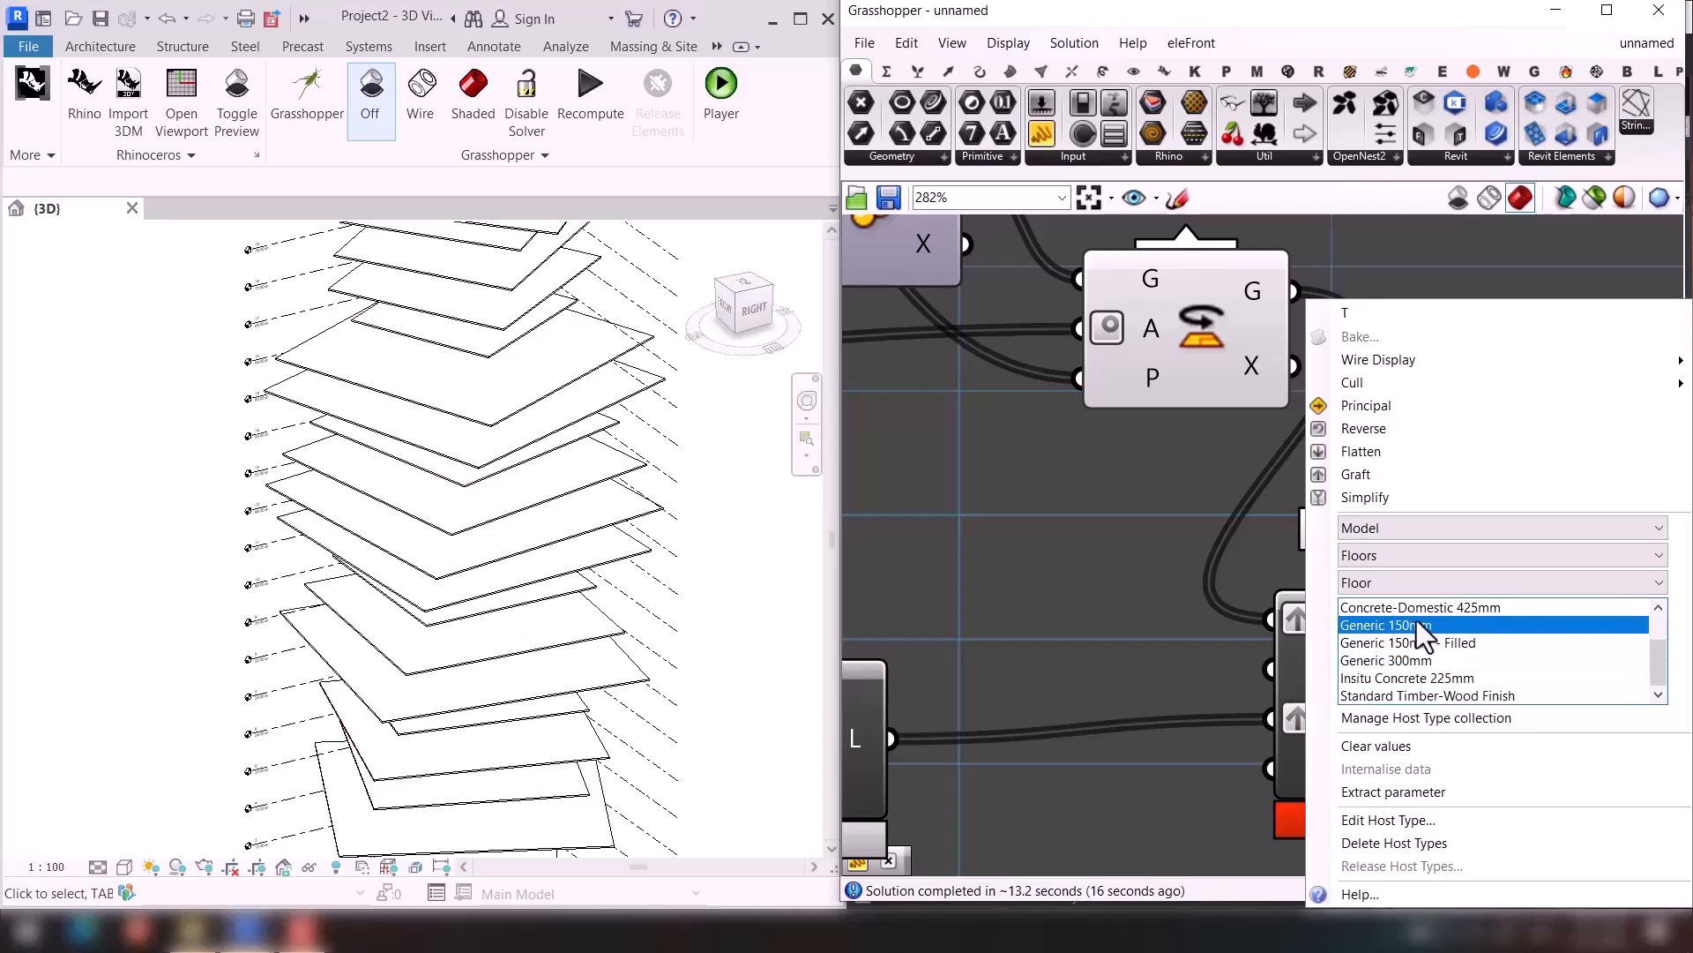
{"action": "scroll", "coordinate": [1408, 681], "scroll_direction": "up", "scroll_amount": 4}
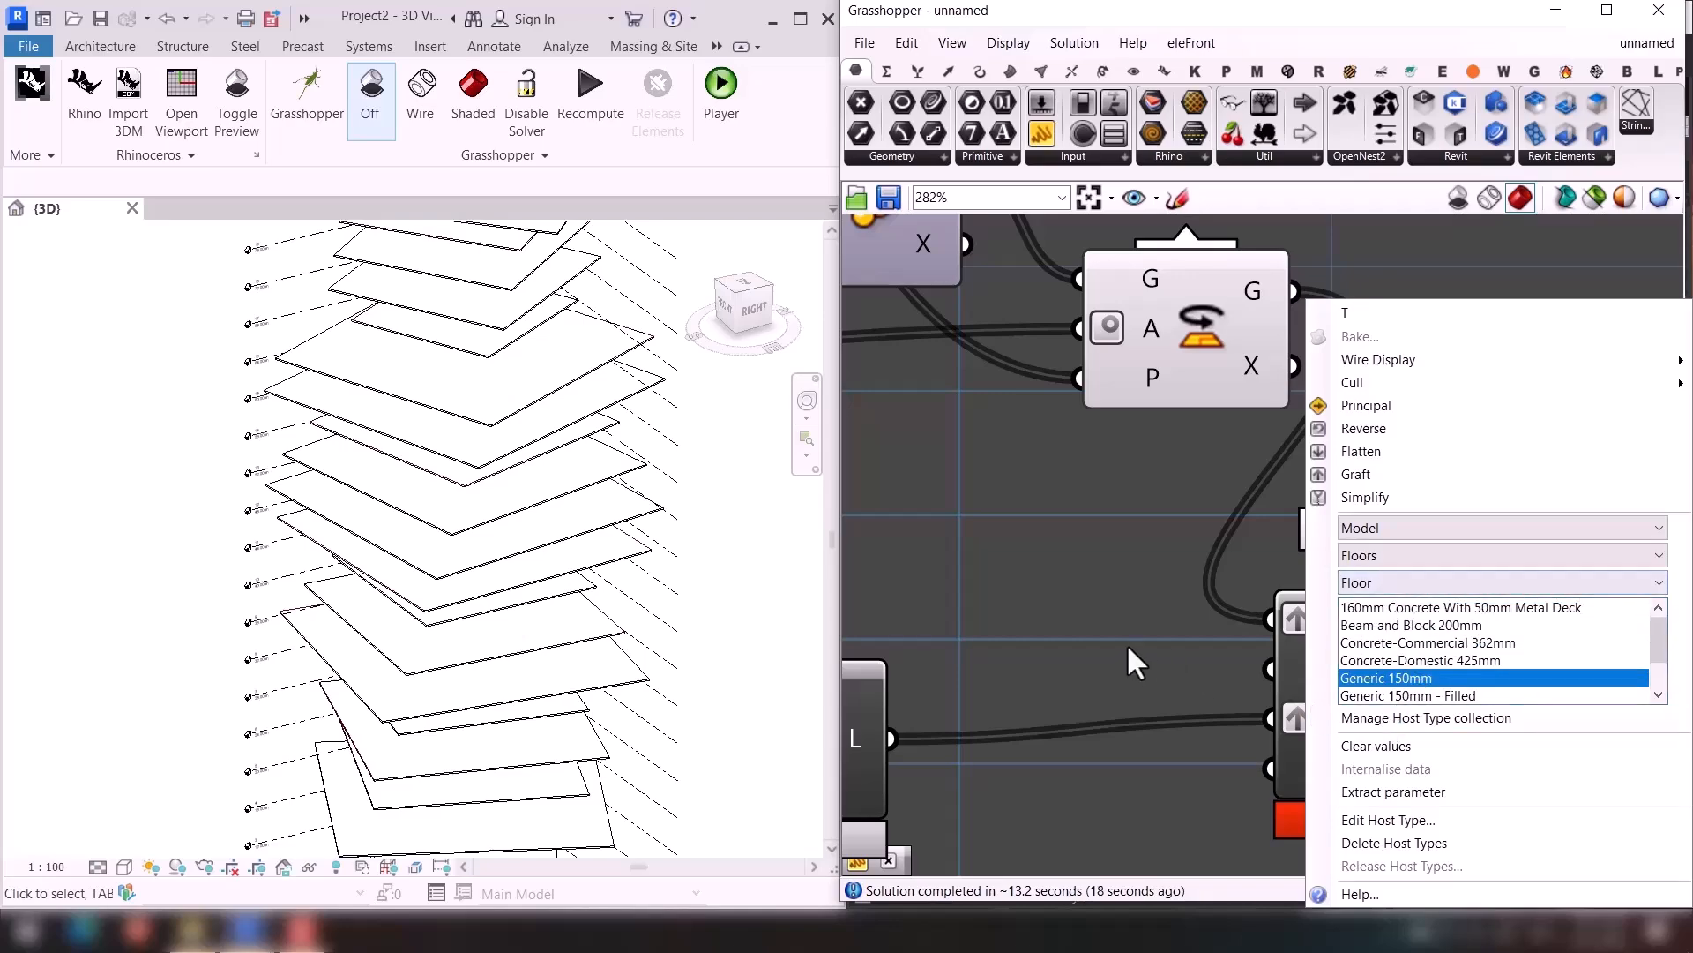
{"action": "left_click", "coordinate": [992, 563]}
{"action": "scroll", "coordinate": [995, 562], "scroll_direction": "down", "scroll_amount": 5}
{"action": "right_click_drag", "start_coordinate": [1155, 377], "coordinate": [1475, 443]}
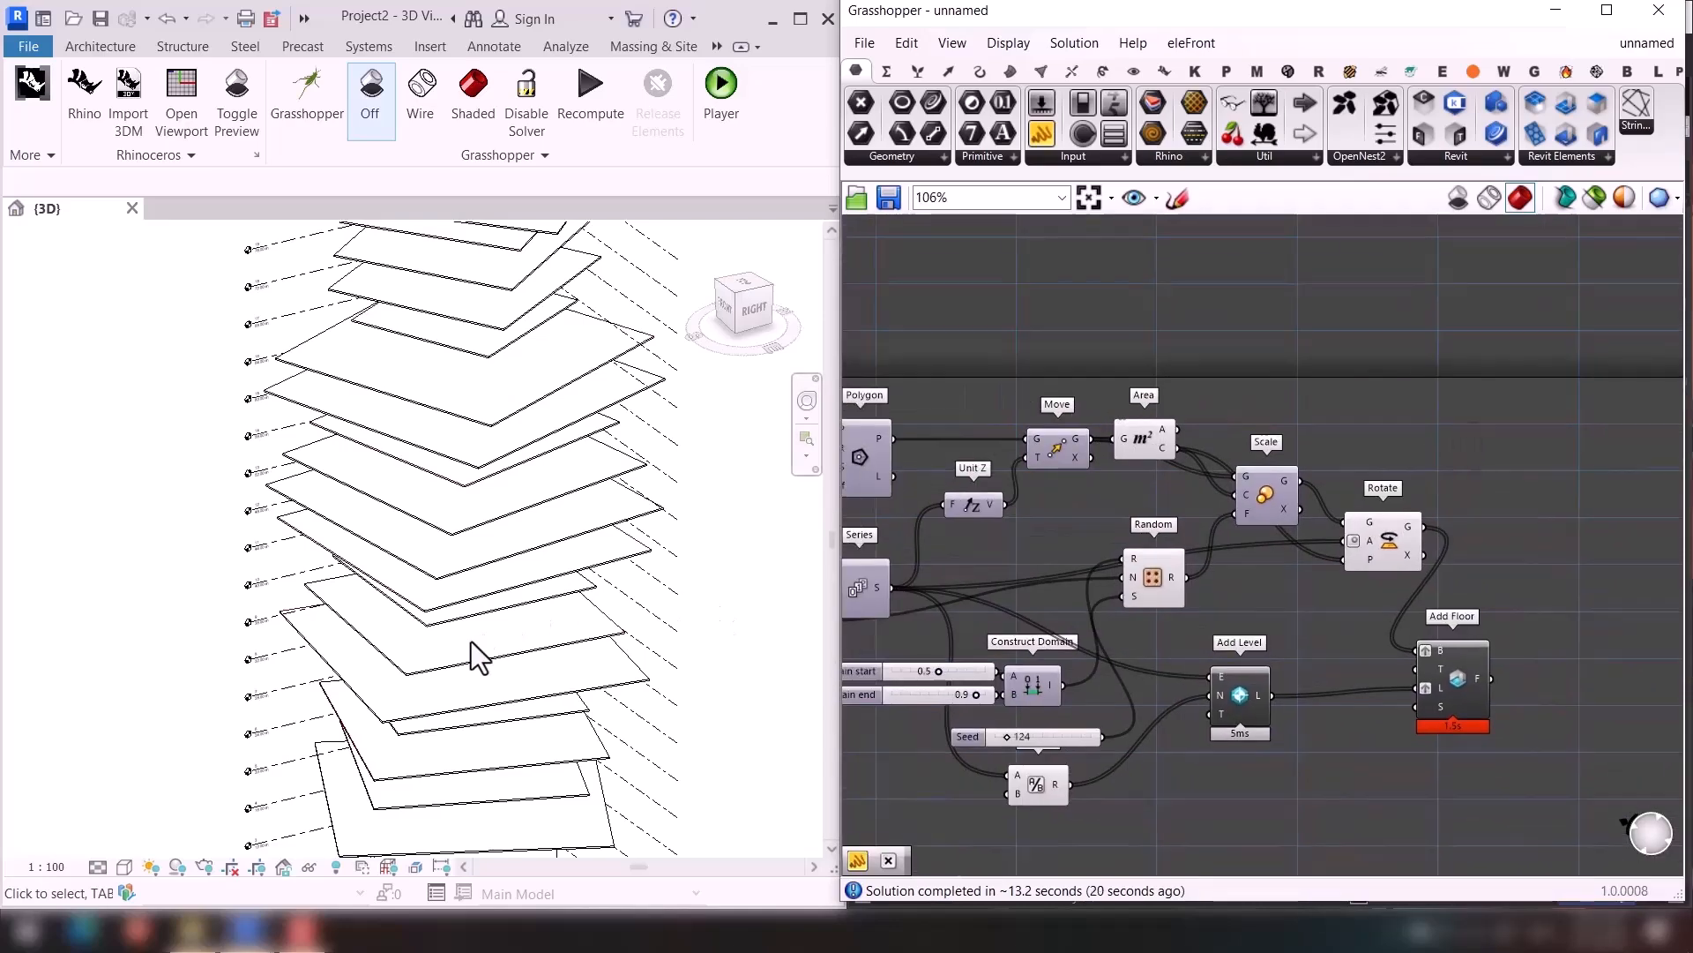
{"action": "scroll", "coordinate": [464, 649], "scroll_direction": "down", "scroll_amount": 3}
{"action": "middle_click_drag", "start_coordinate": [372, 811], "coordinate": [357, 776], "text": "shift"}
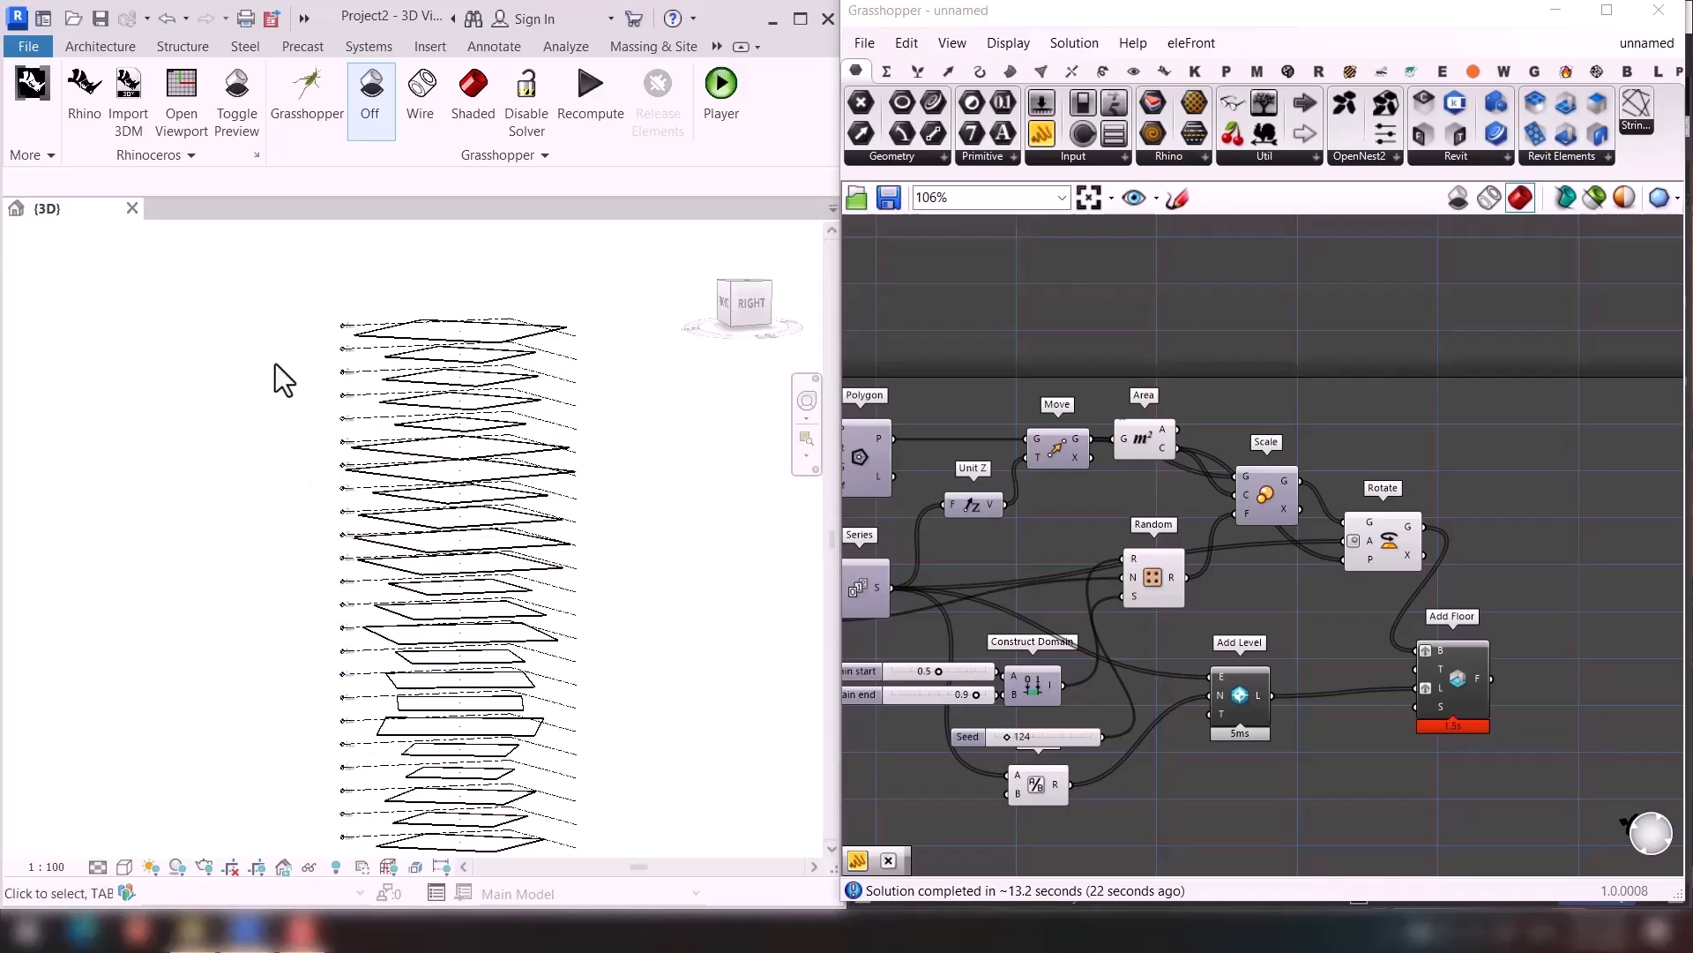
Add a Loft component and connect Rotate's G output to its C input.
{"action": "scroll", "coordinate": [1152, 436], "scroll_direction": "up", "scroll_amount": 4}
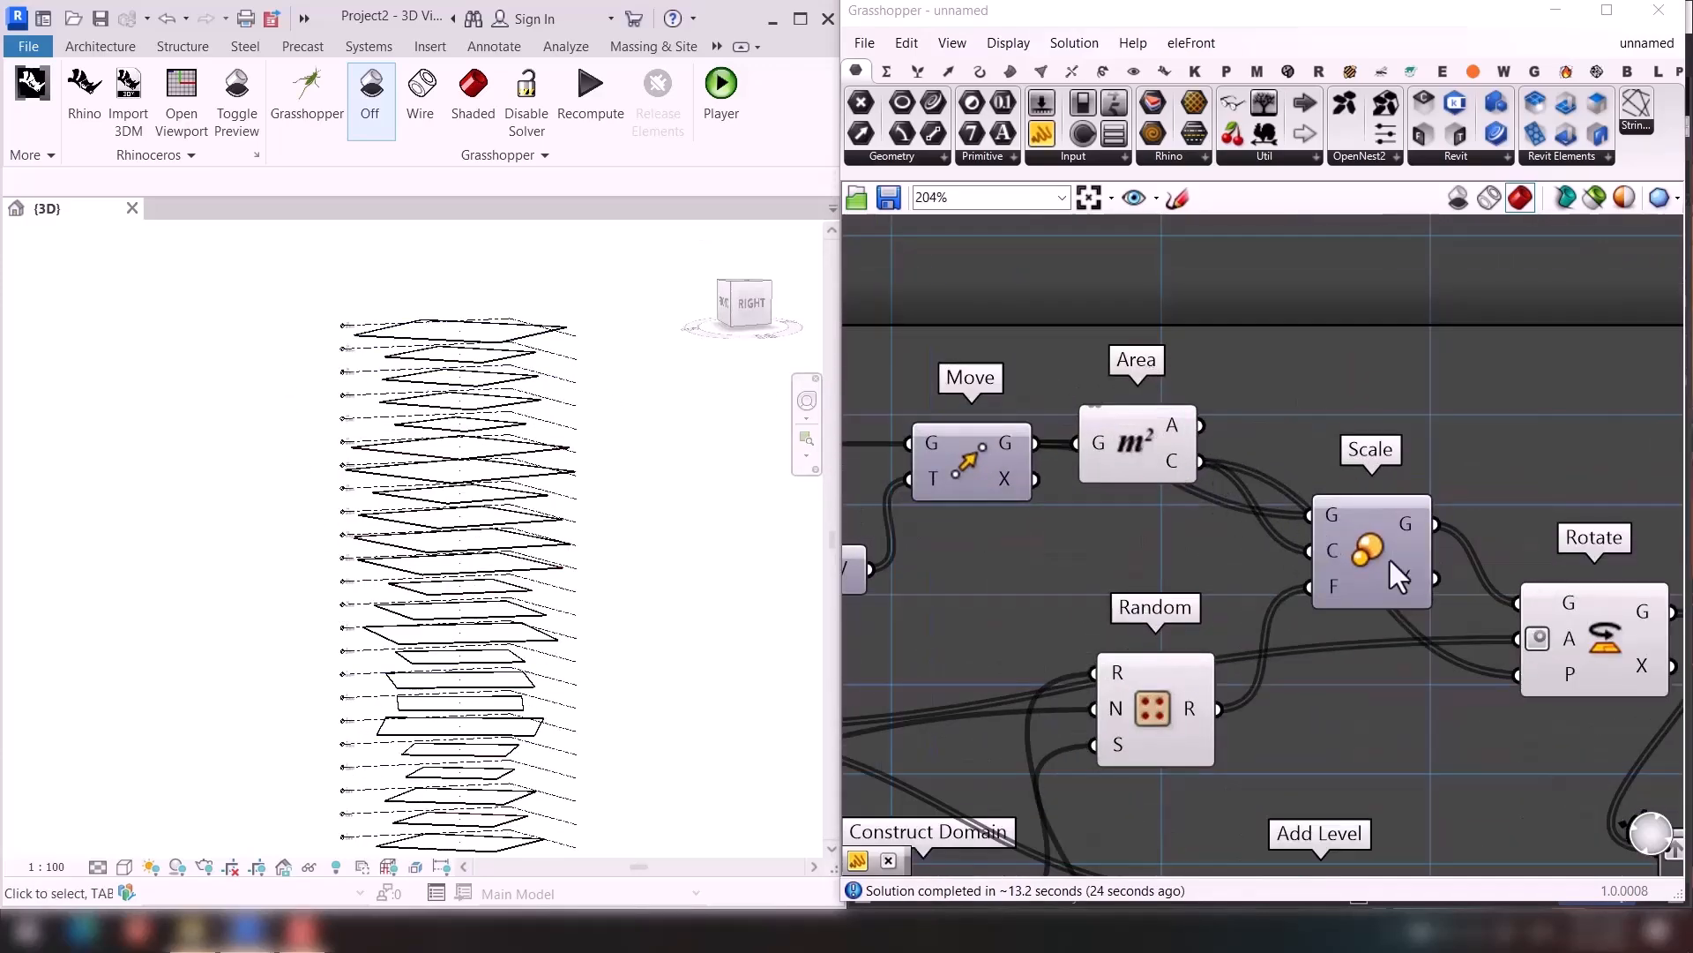
{"action": "left_click", "coordinate": [1601, 628]}
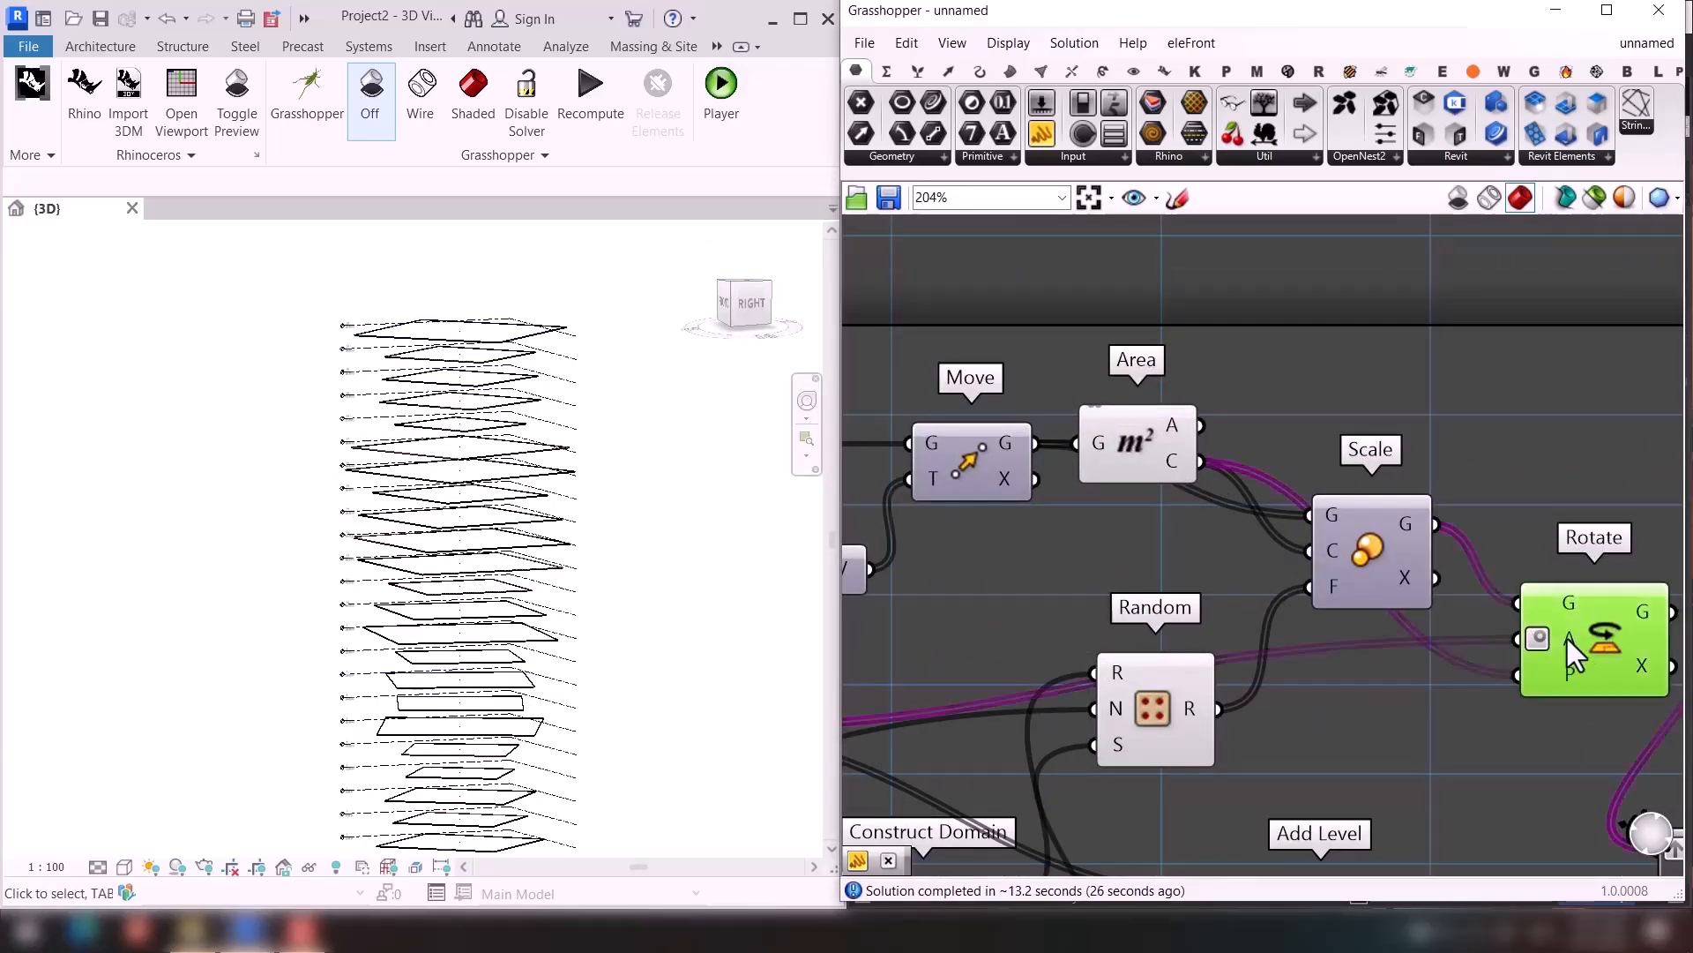
{"action": "right_click_drag", "start_coordinate": [1569, 651], "coordinate": [1021, 586]}
{"action": "double_click", "coordinate": [1421, 542]}
{"action": "type", "text": "loft"}
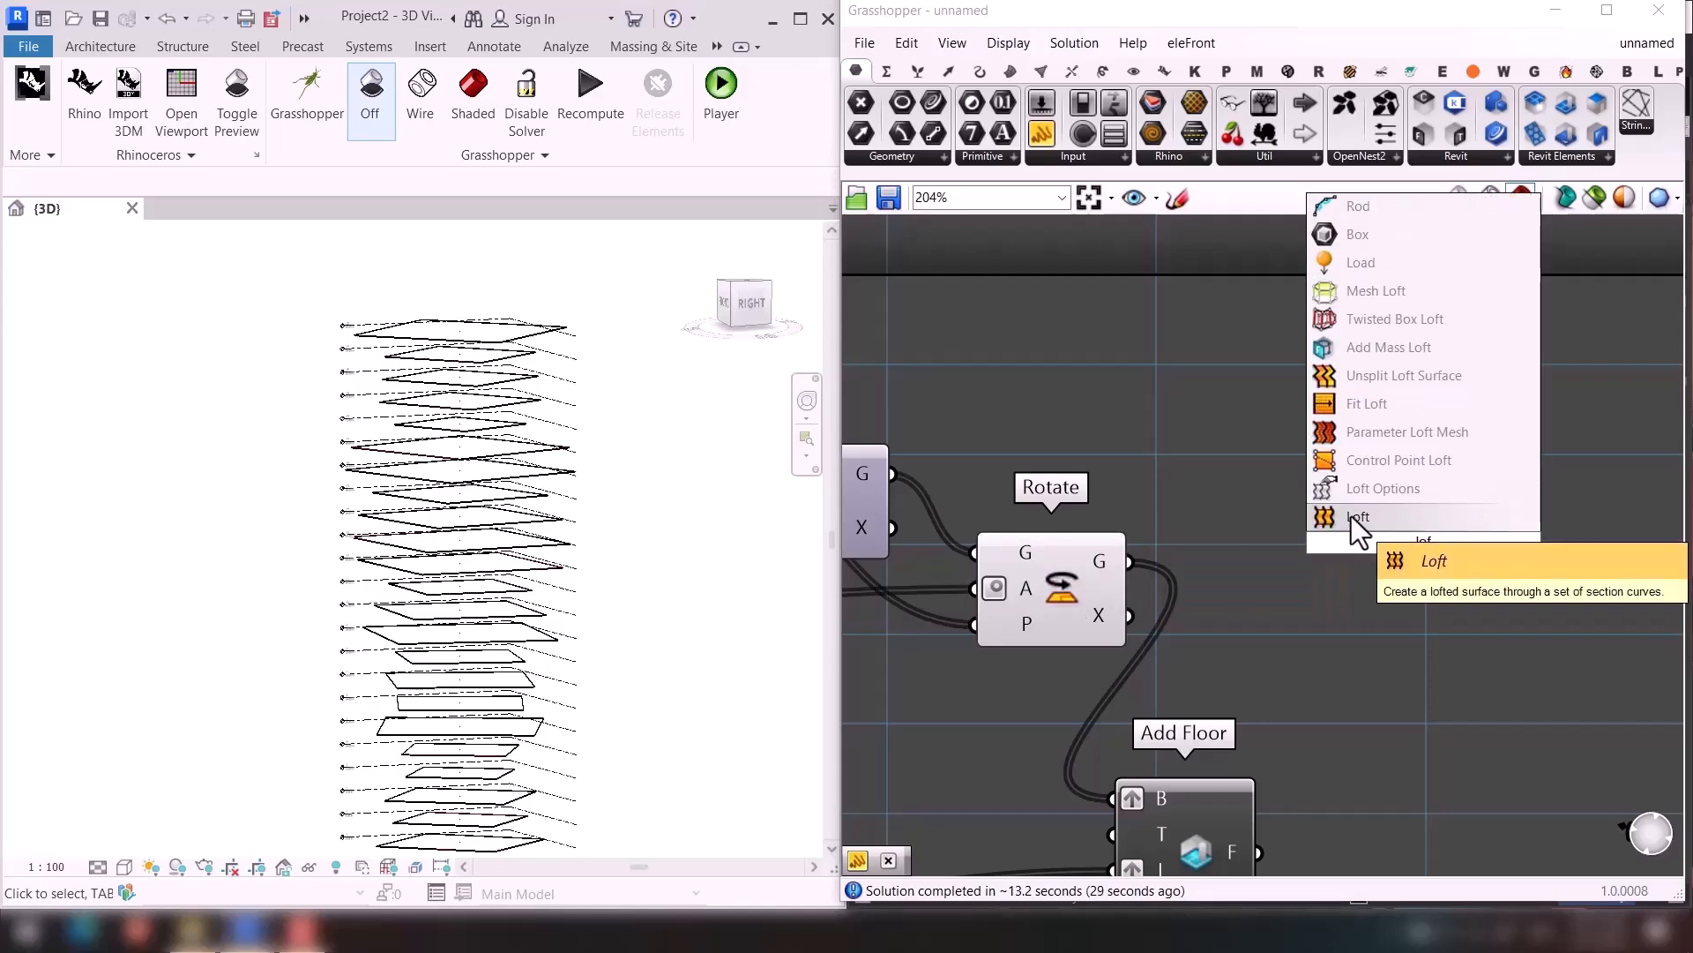
{"action": "key", "text": "Return"}
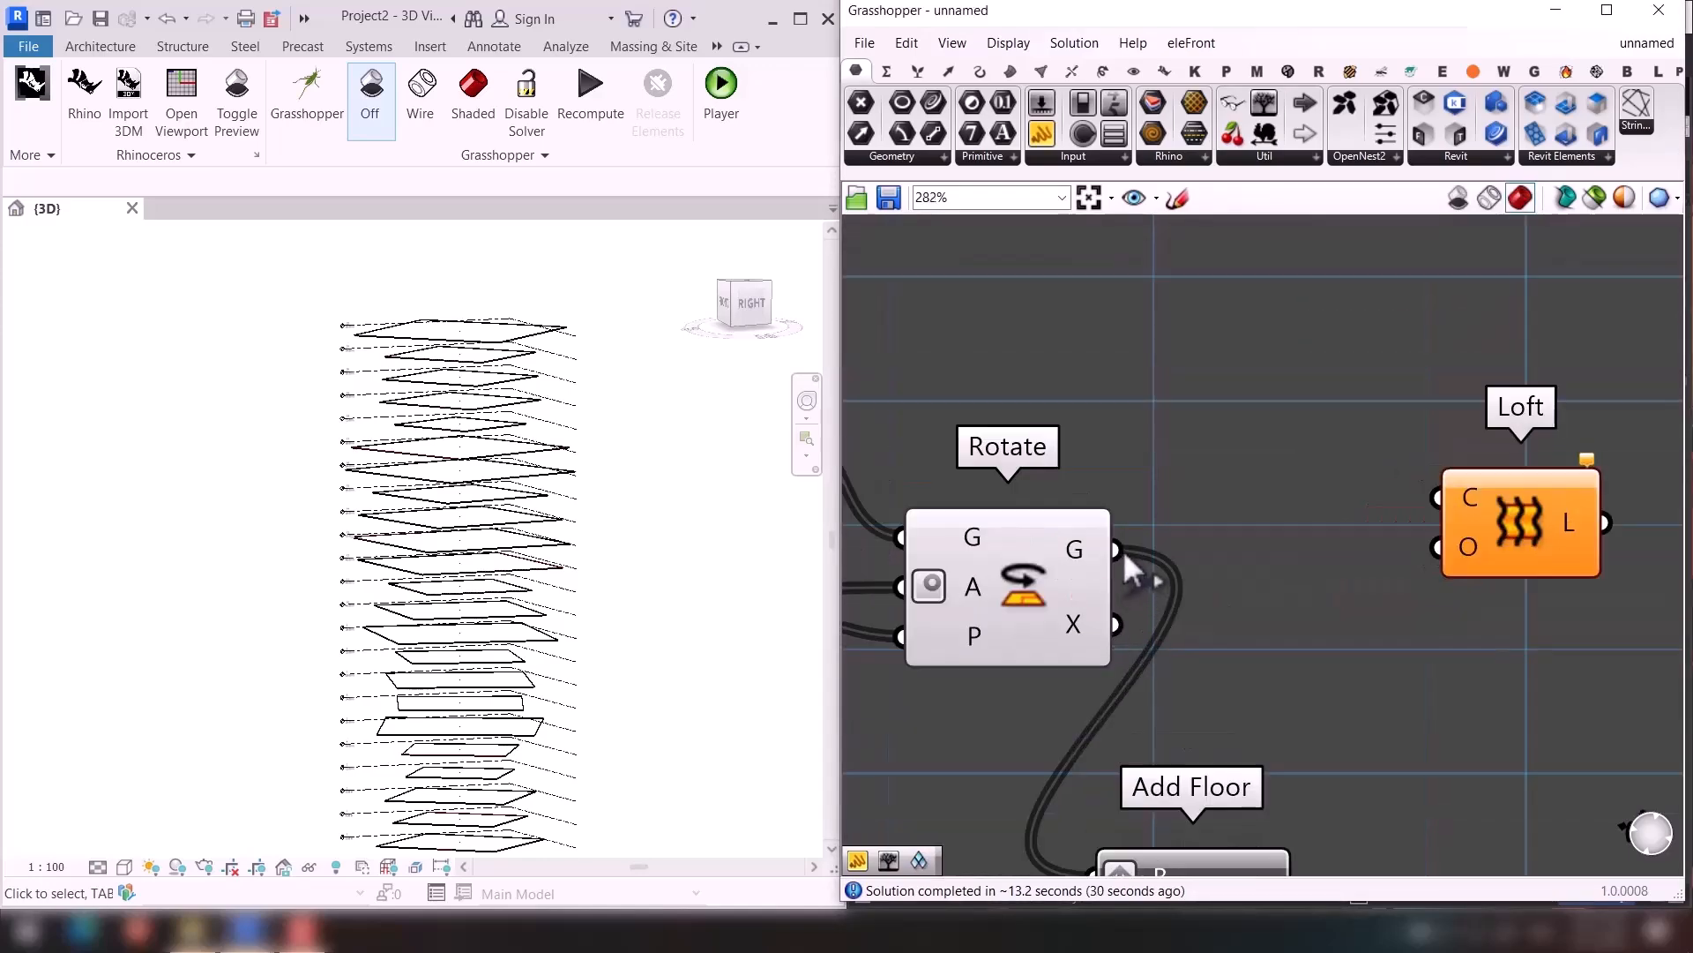
{"action": "left_click_drag", "start_coordinate": [1129, 561], "coordinate": [1363, 524]}
{"action": "scroll", "coordinate": [891, 628], "scroll_direction": "up", "scroll_amount": 1}
{"action": "middle_click_drag", "start_coordinate": [425, 447], "coordinate": [480, 589], "text": "shift"}
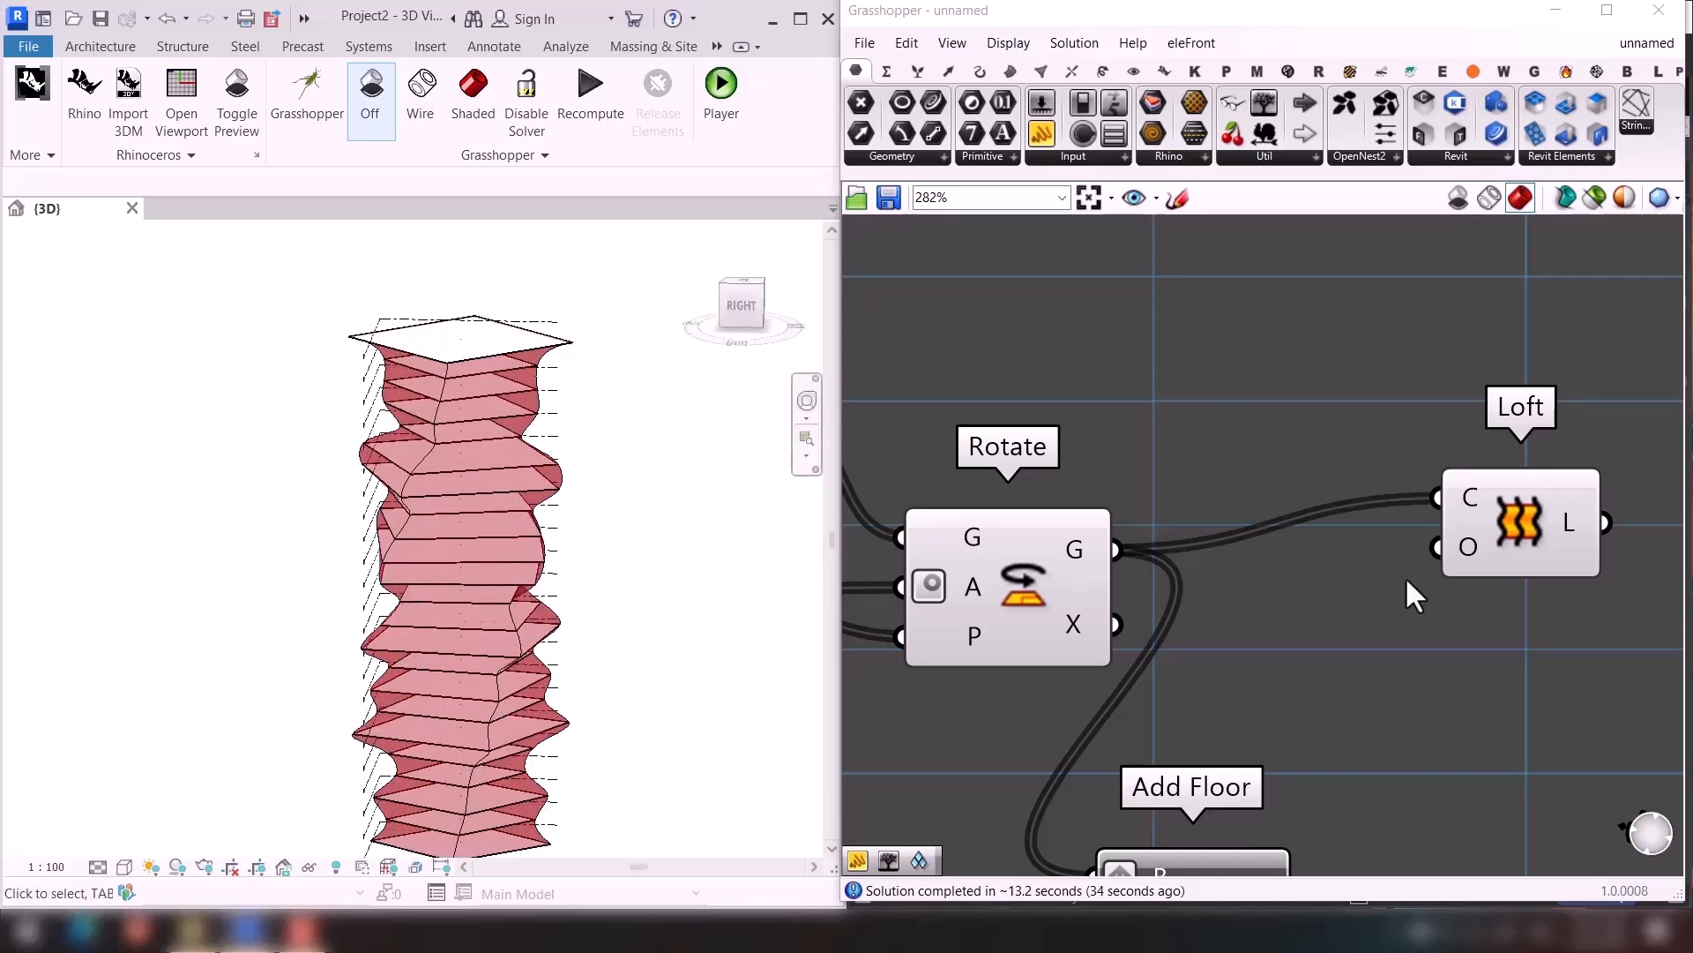
Add a Diamond Panels component beside Loft.
{"action": "right_click_drag", "start_coordinate": [1257, 481], "coordinate": [927, 435]}
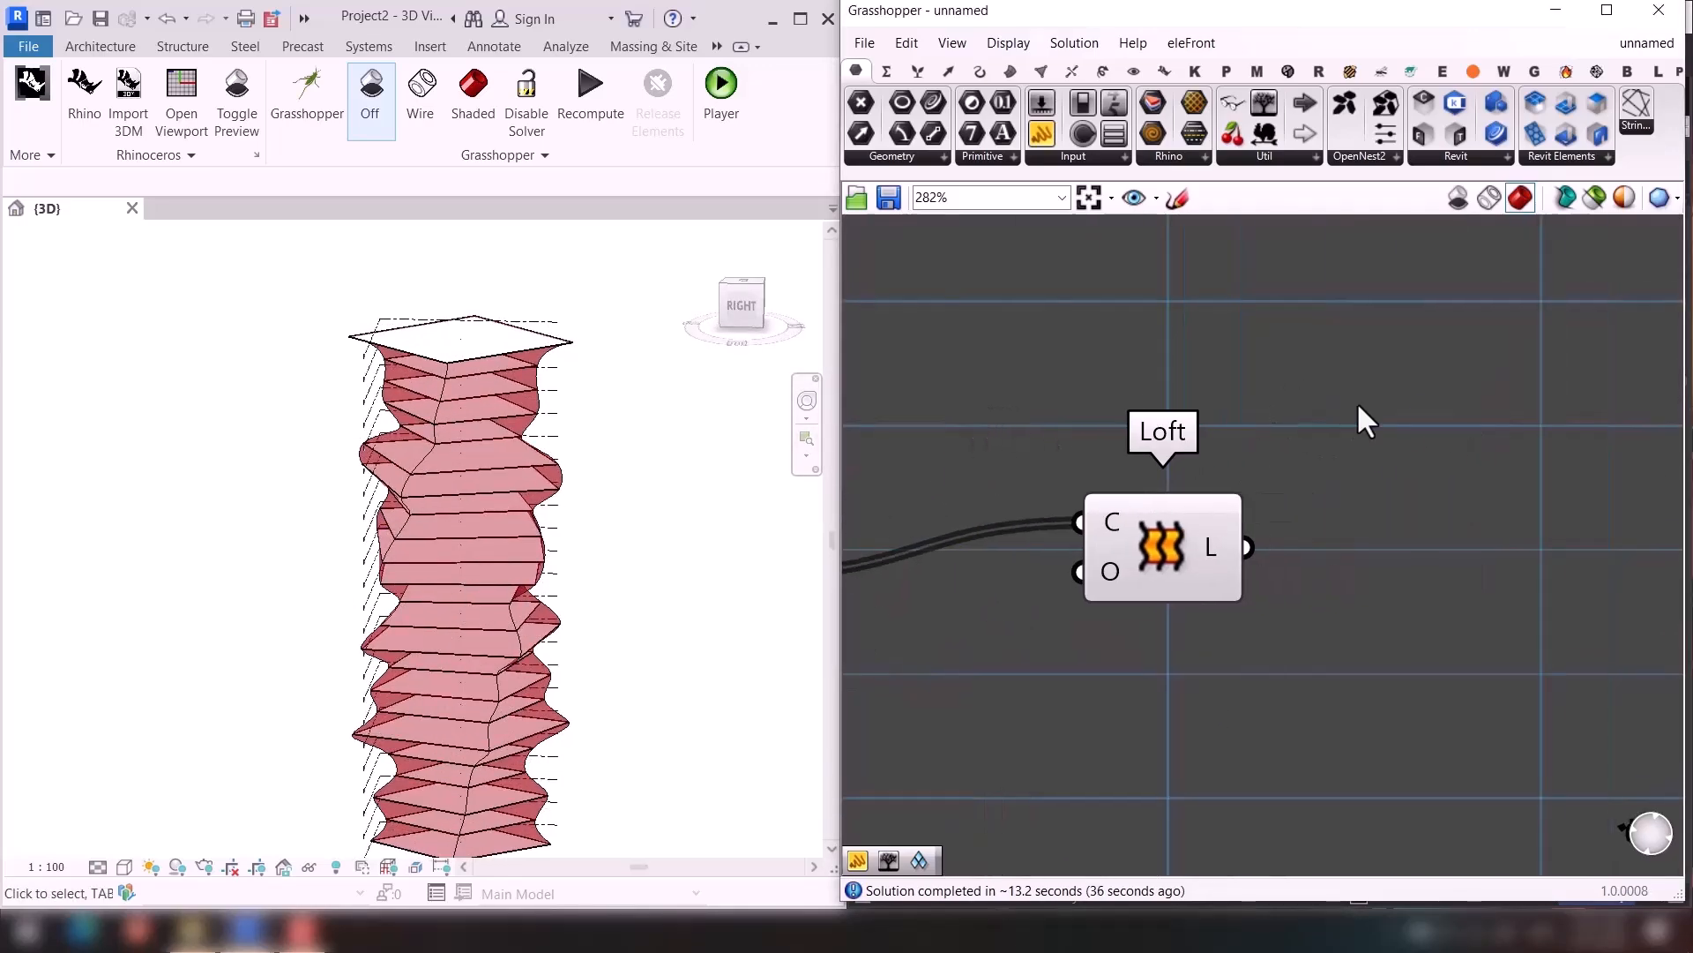
{"action": "double_click", "coordinate": [1359, 402]}
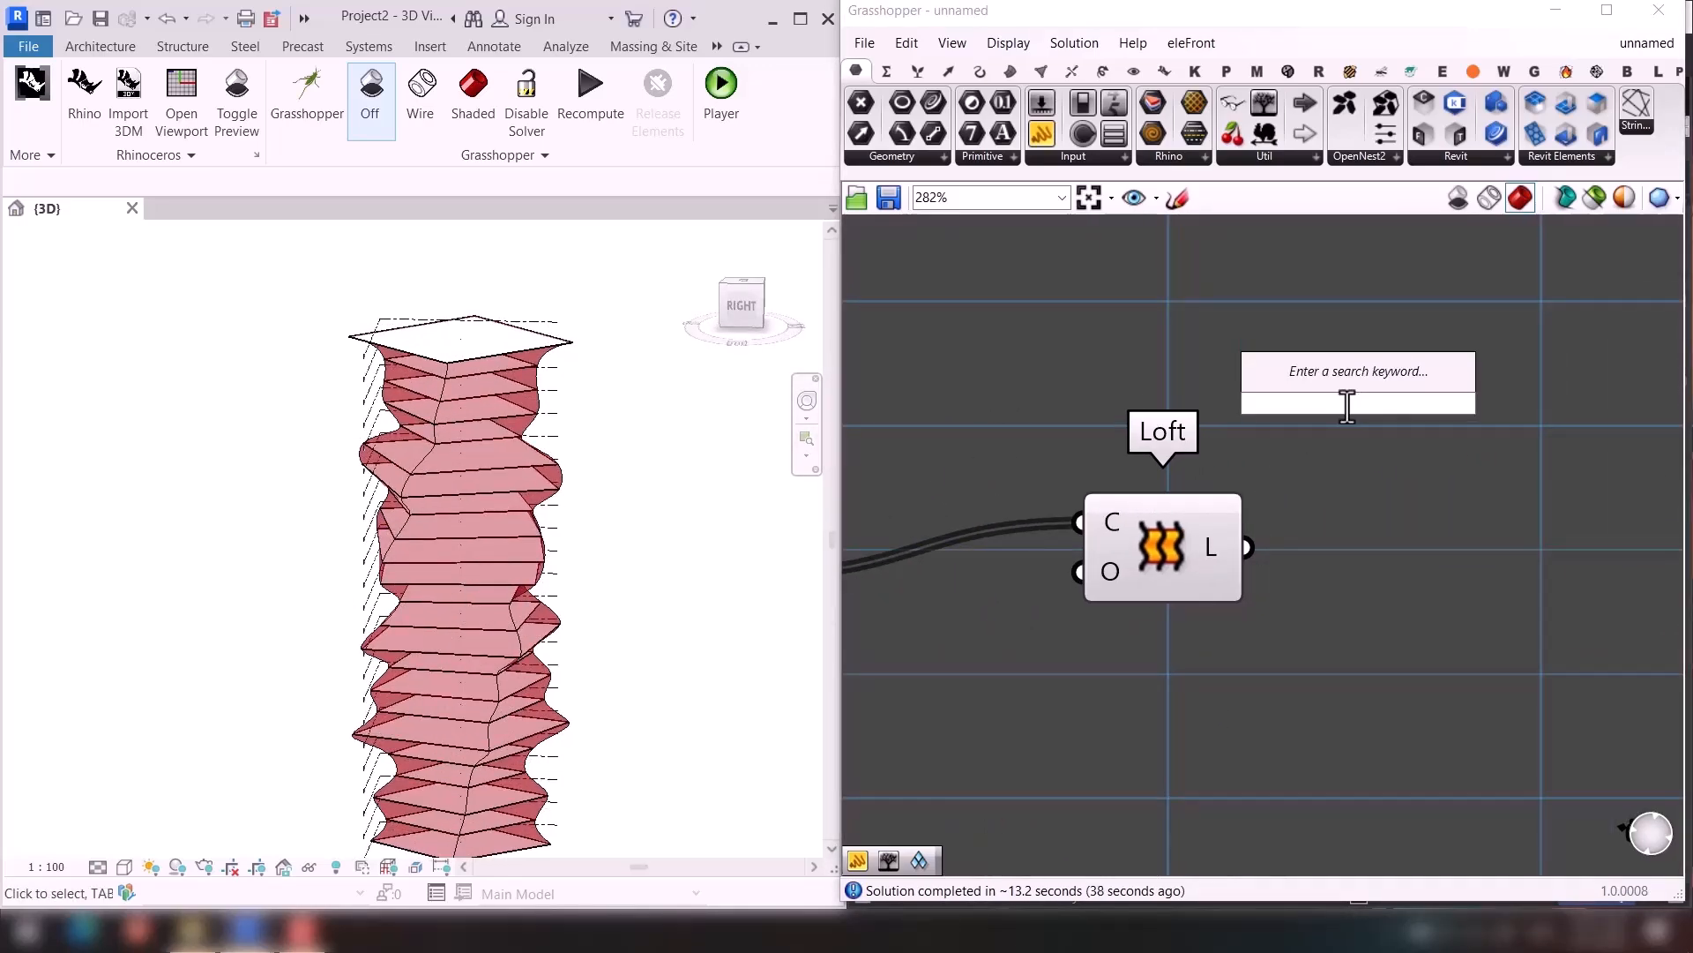
{"action": "type", "text": "di"}
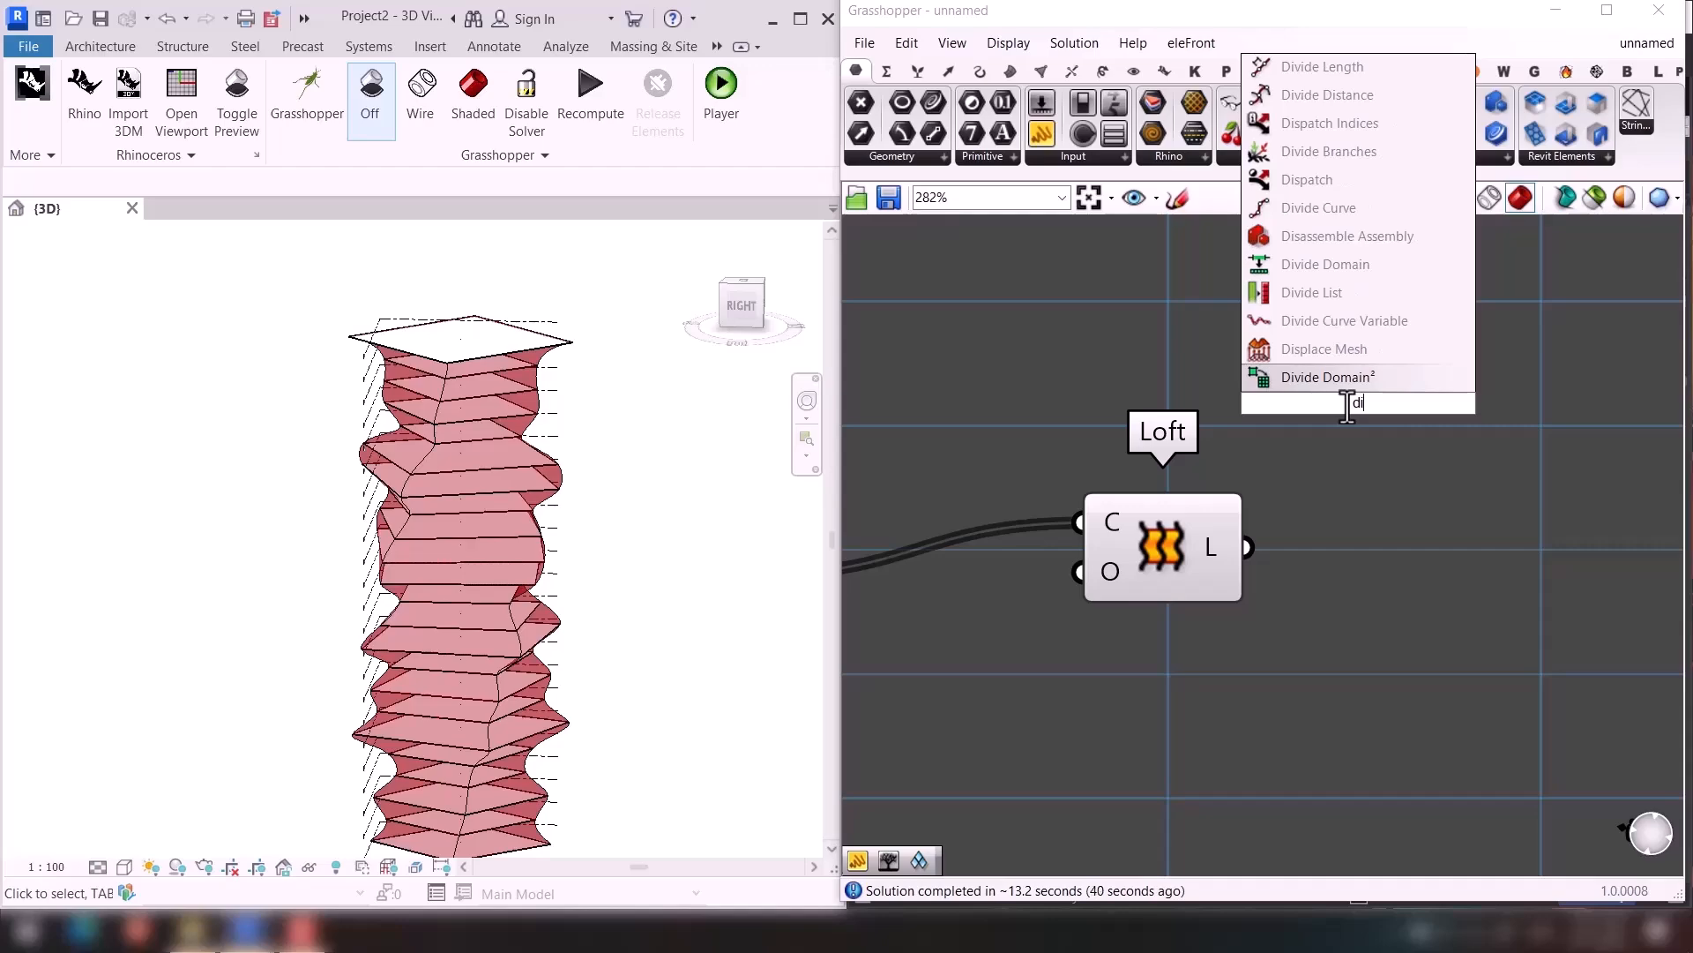
{"action": "type", "text": "m"}
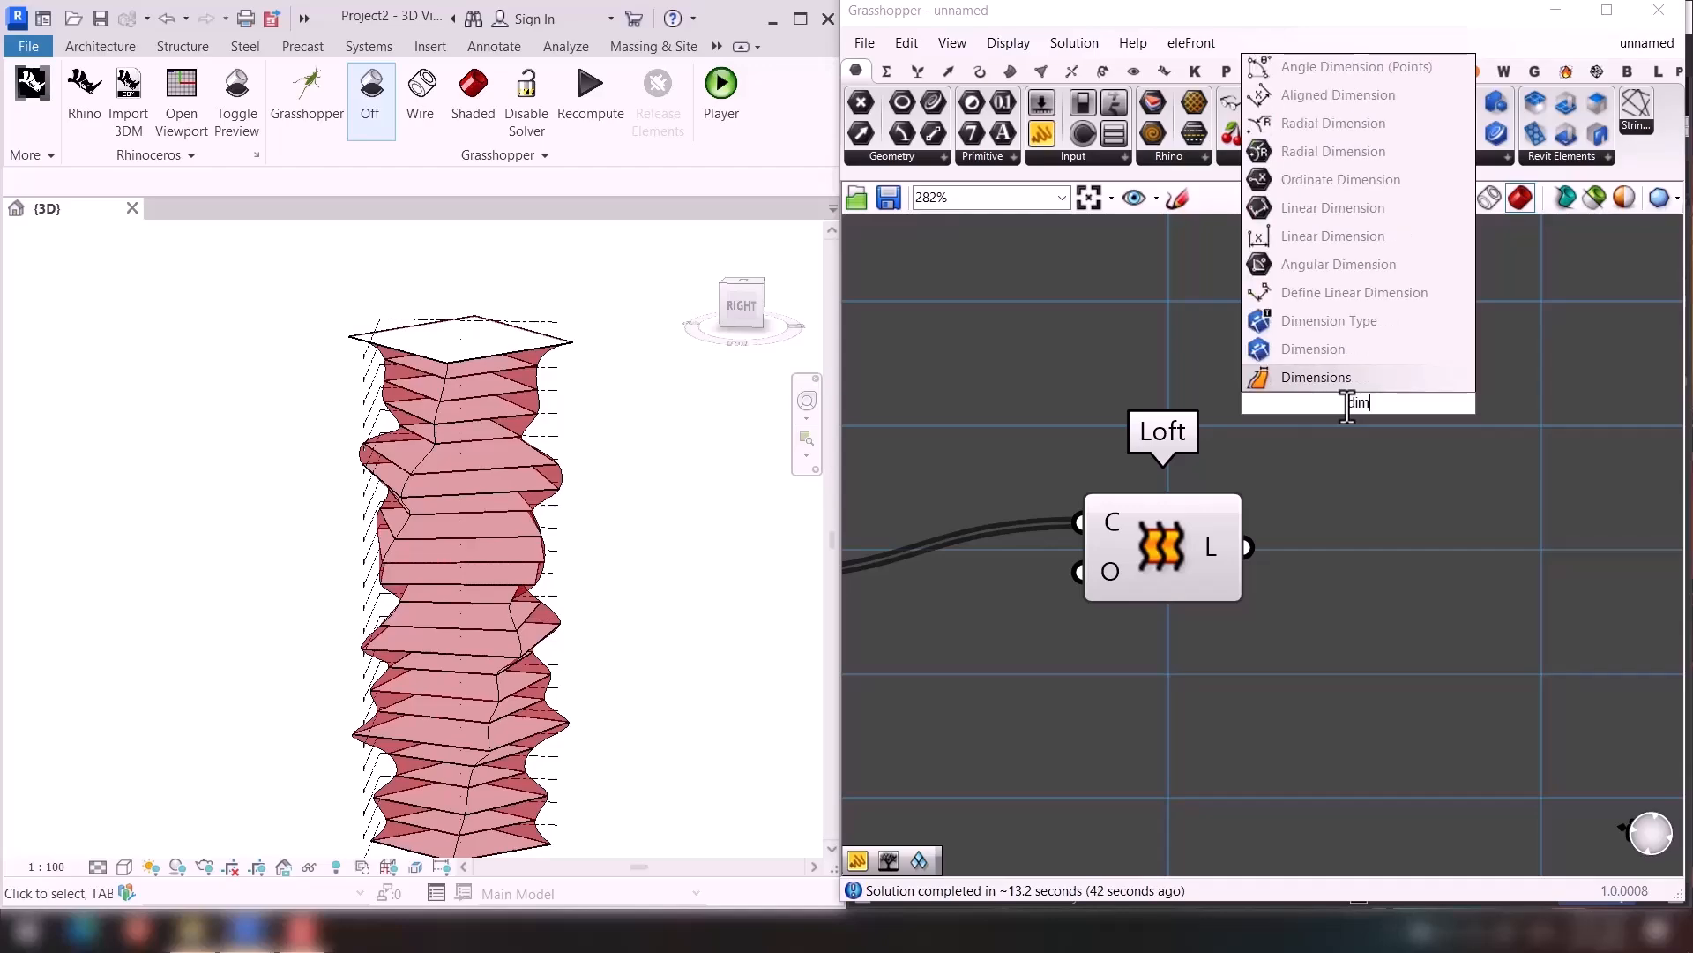
{"action": "key", "text": "BackSpace"}
{"action": "type", "text": "amo"}
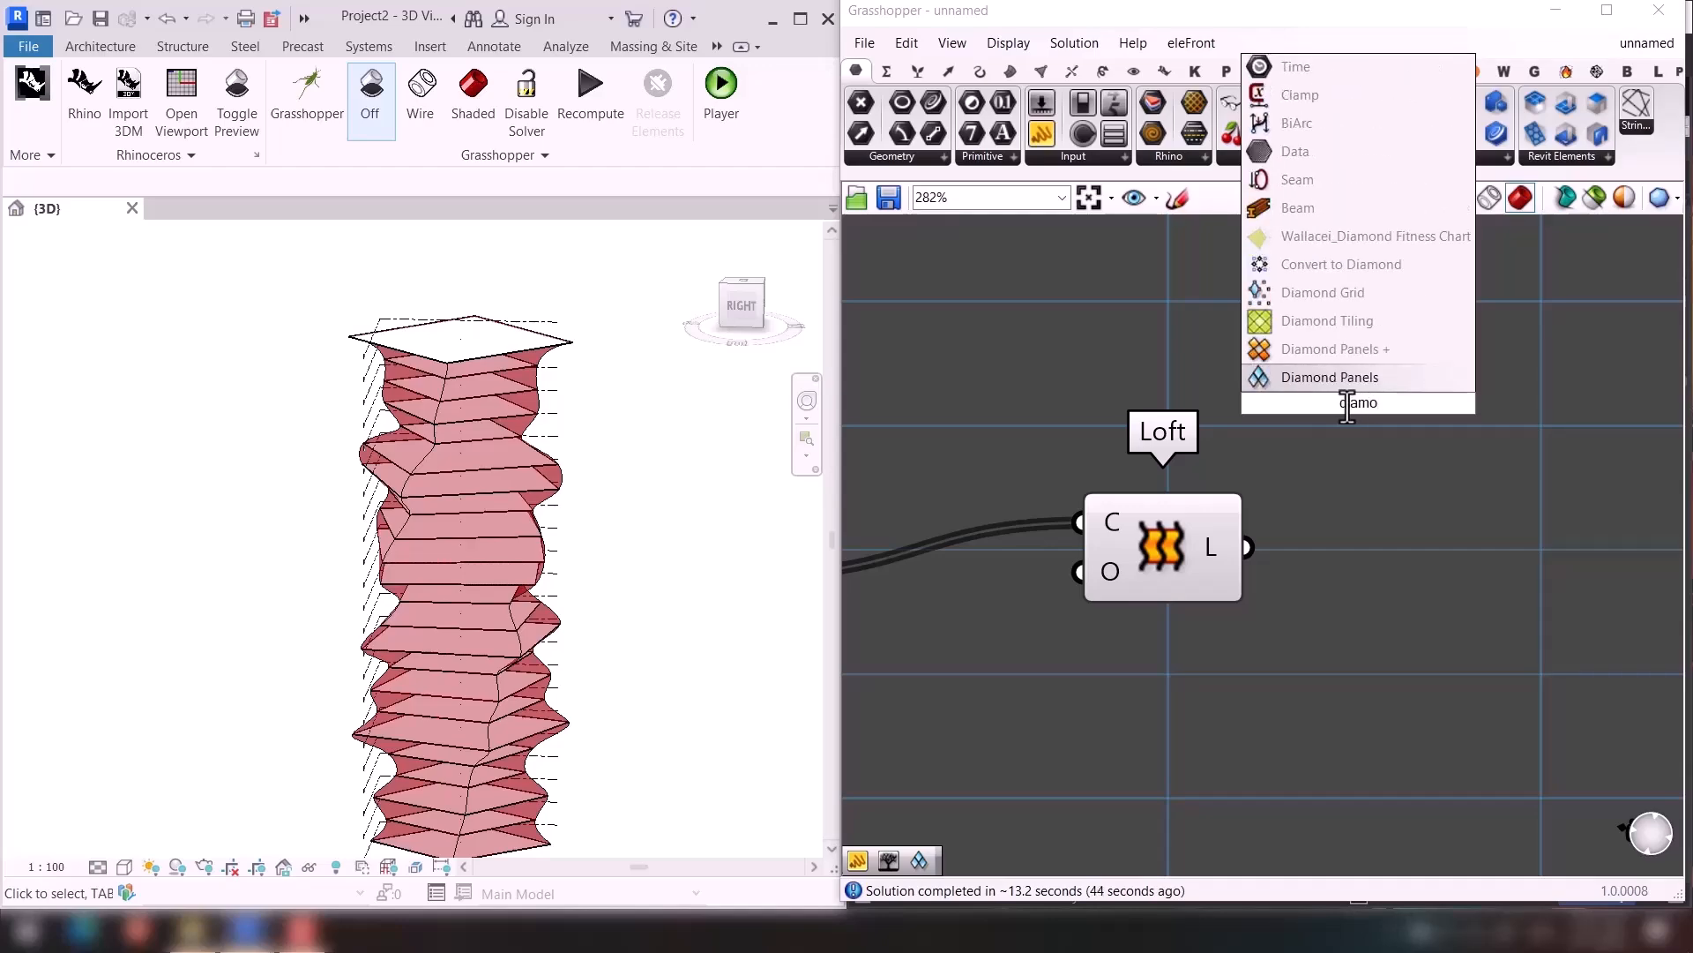
{"action": "key", "text": "Return"}
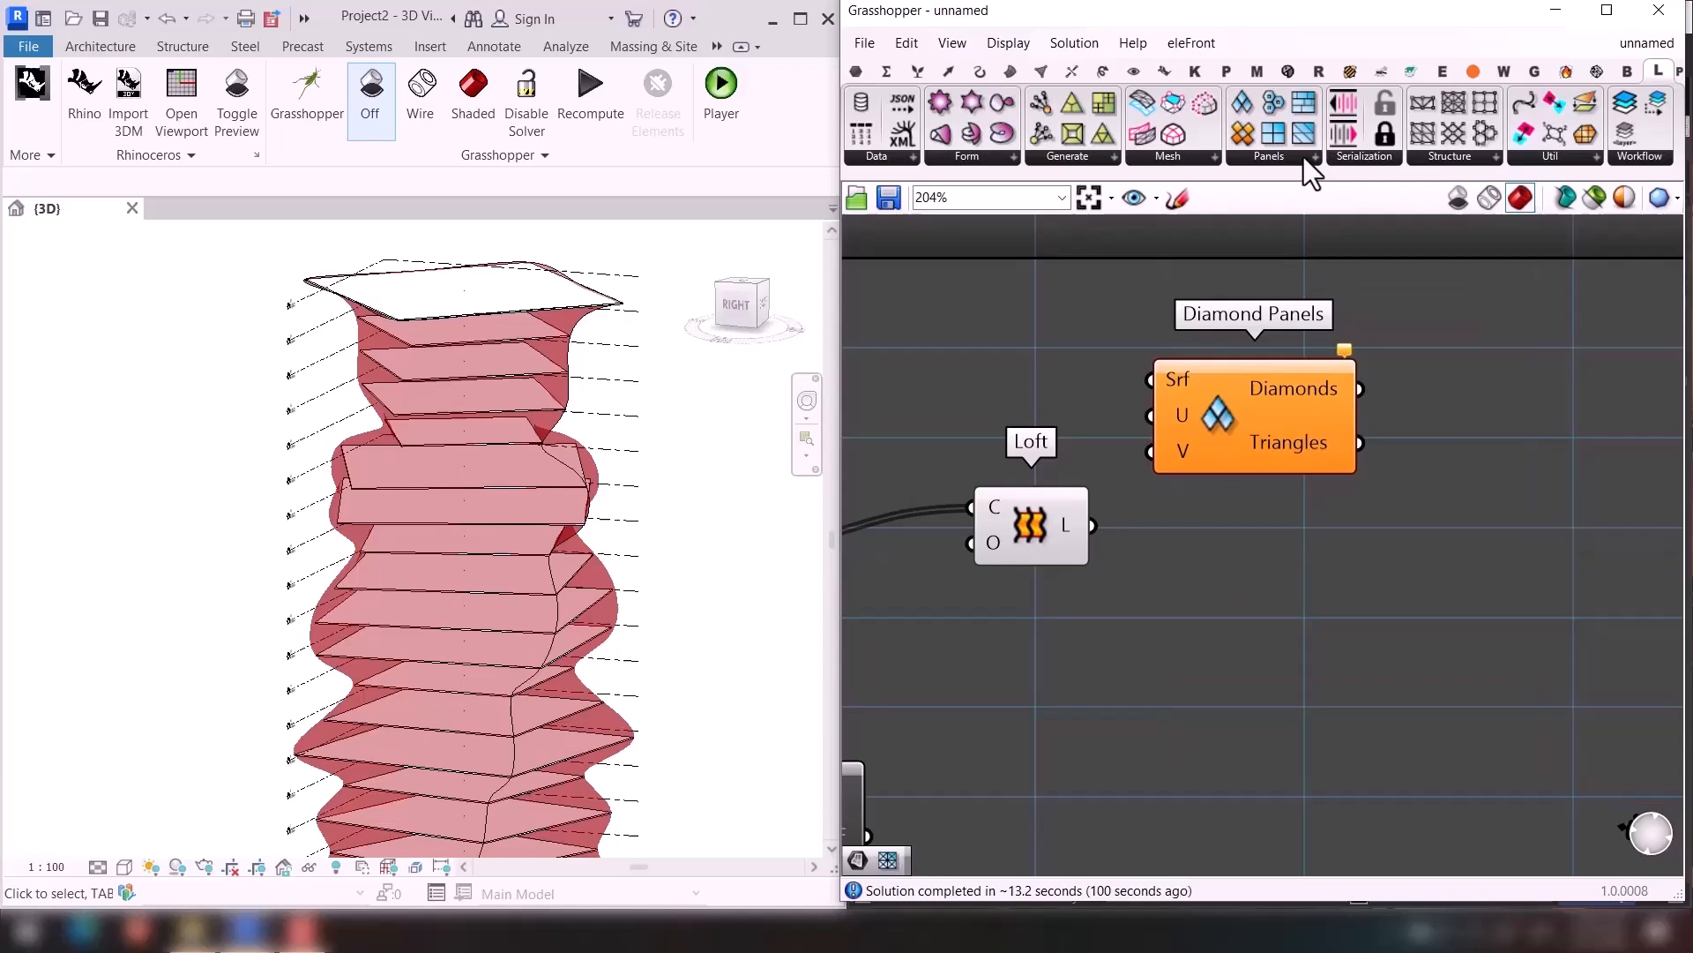
Add a Triangular Panels A component below Diamond Panels and connect Loft's L output to its Srf input.
{"action": "left_click", "coordinate": [1304, 157]}
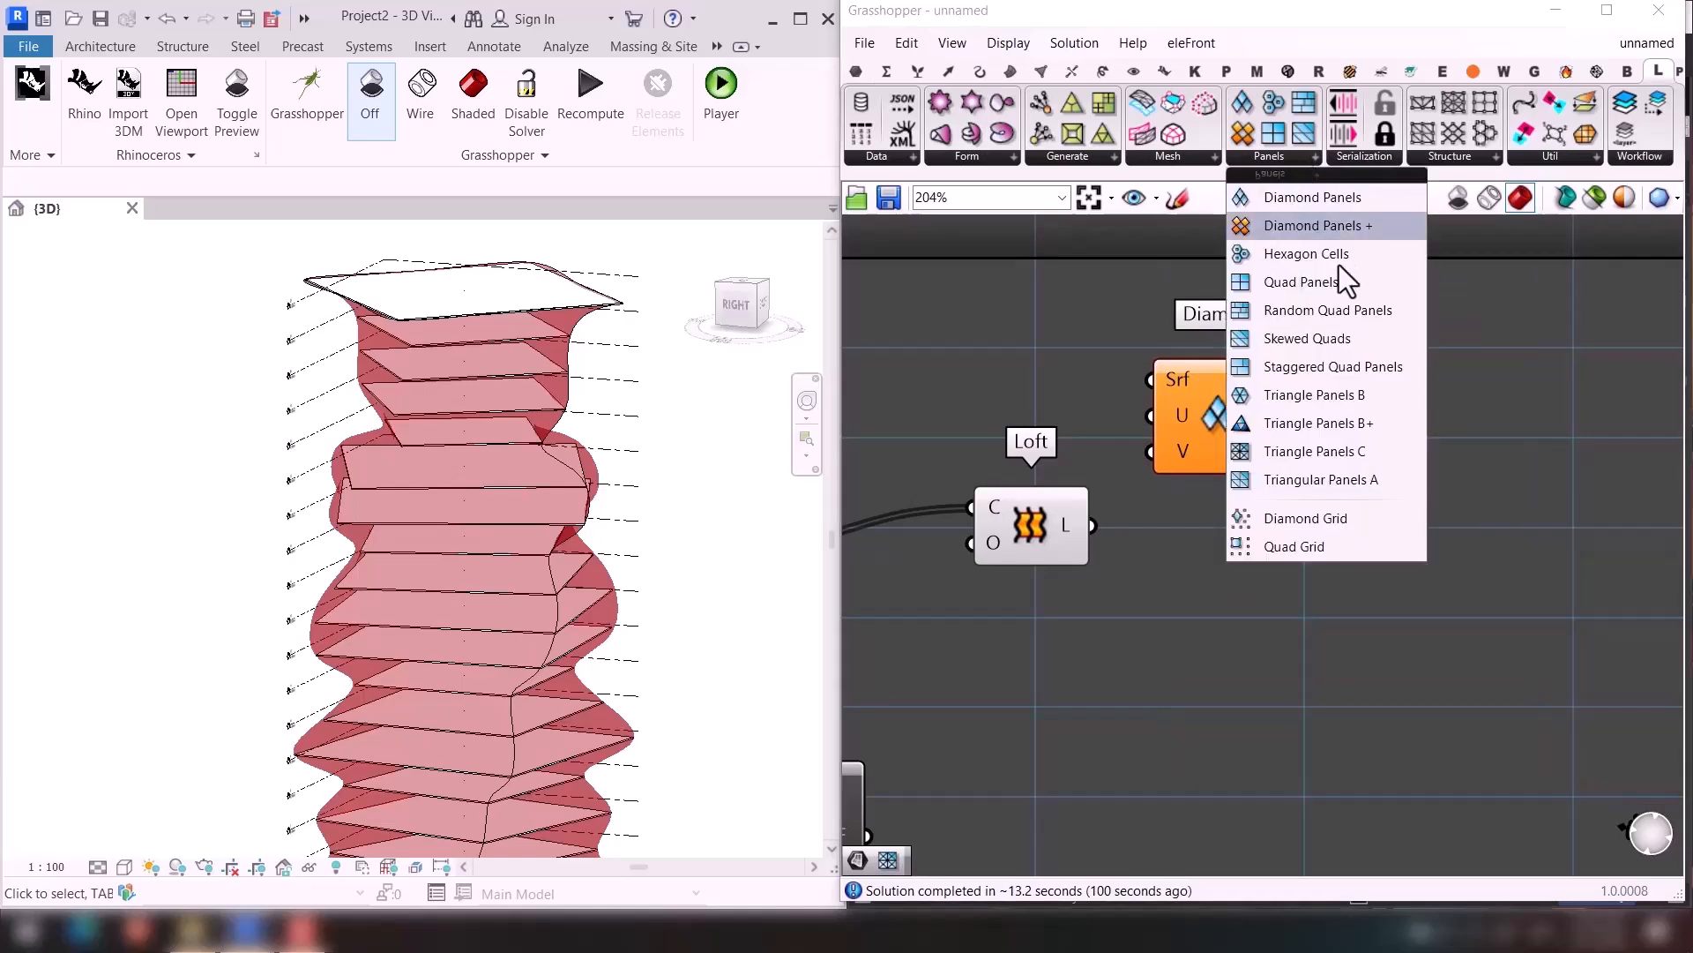
{"action": "left_click", "coordinate": [1290, 485]}
{"action": "left_click", "coordinate": [1306, 559]}
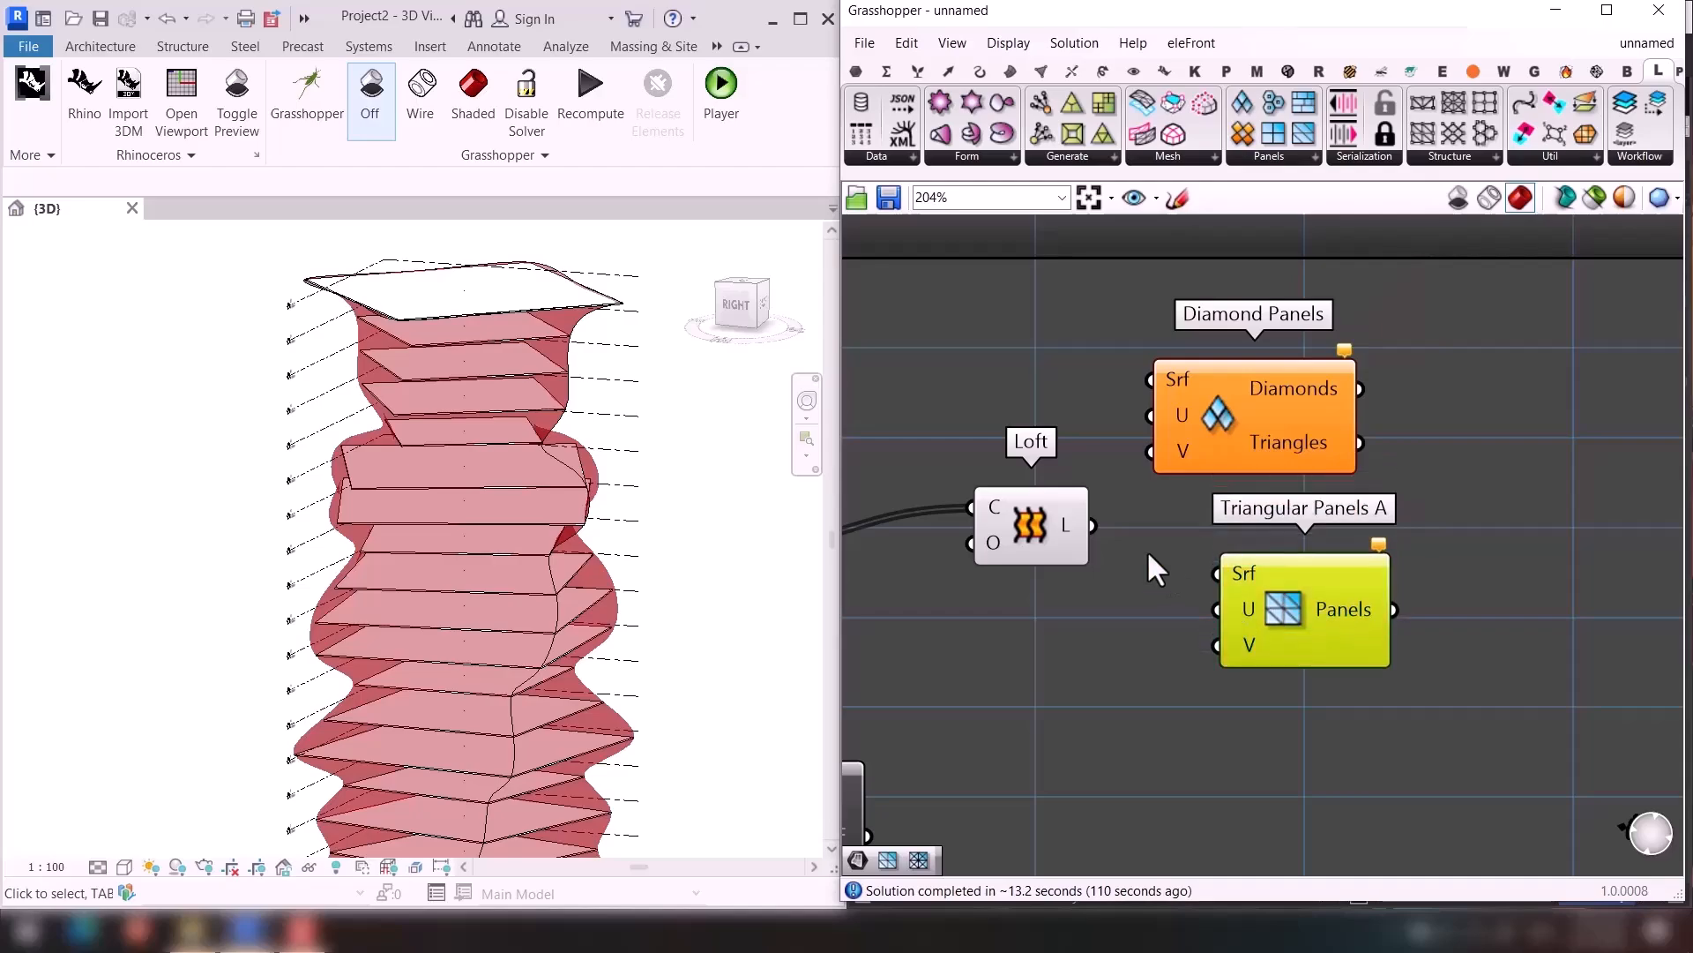
{"action": "left_click_drag", "start_coordinate": [1256, 570], "coordinate": [1255, 573]}
{"action": "left_click", "coordinate": [1145, 764]}
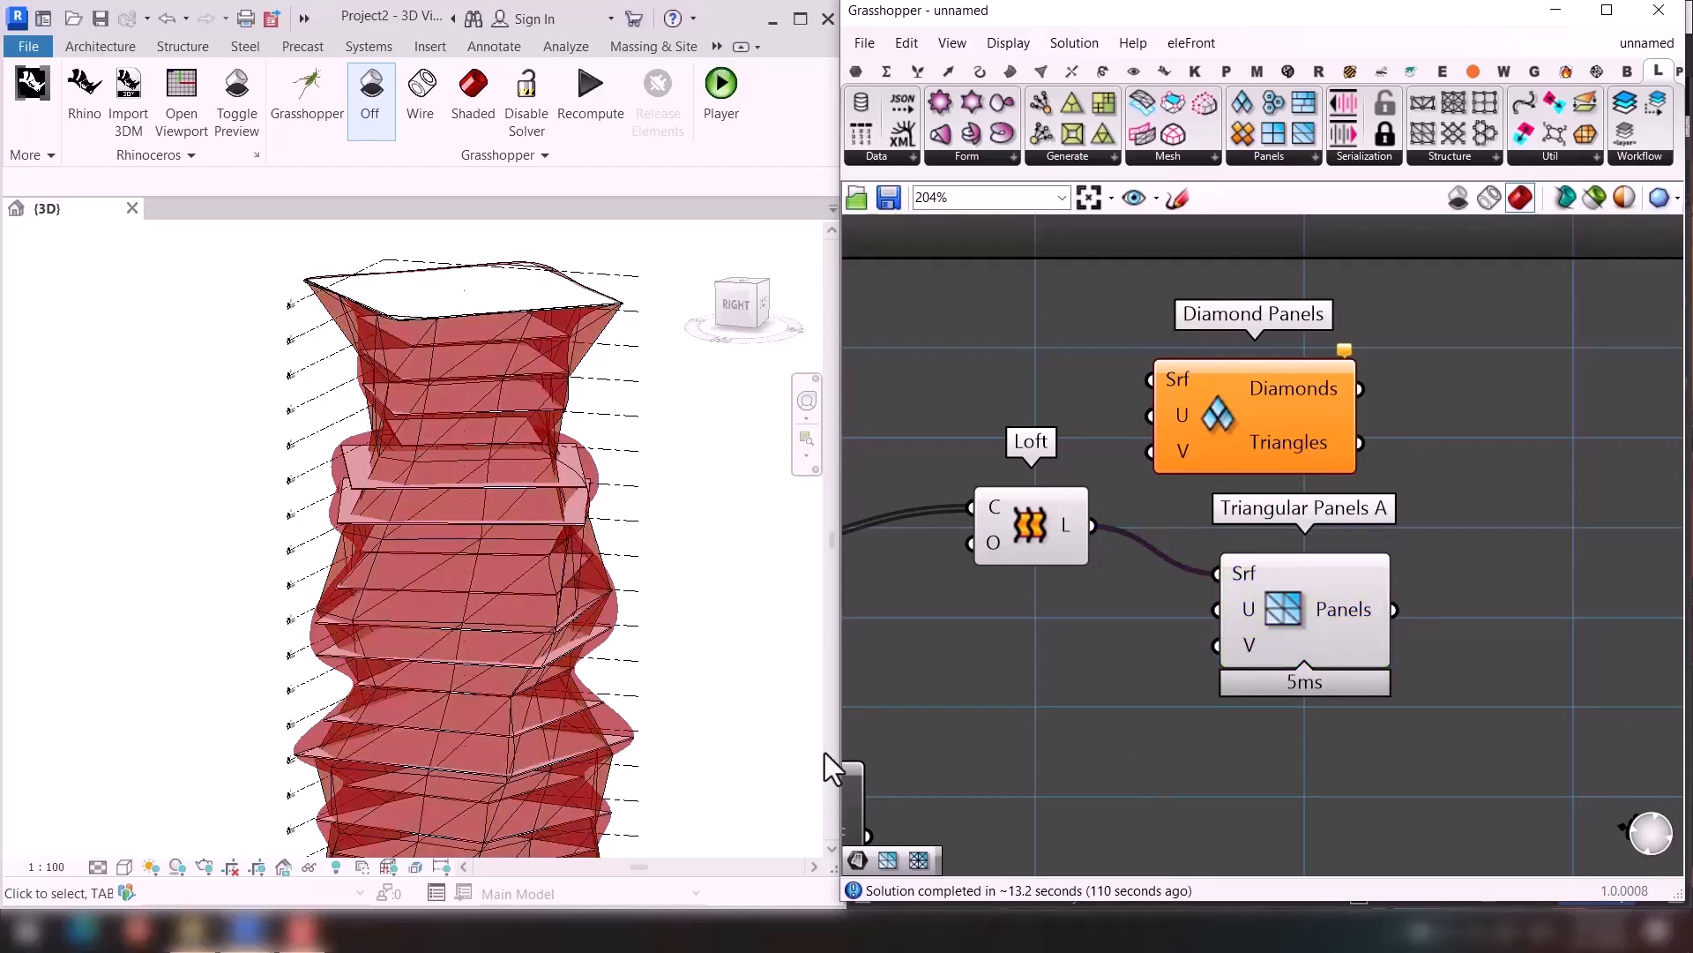
{"action": "middle_click_drag", "start_coordinate": [519, 692], "coordinate": [609, 688], "text": "shift"}
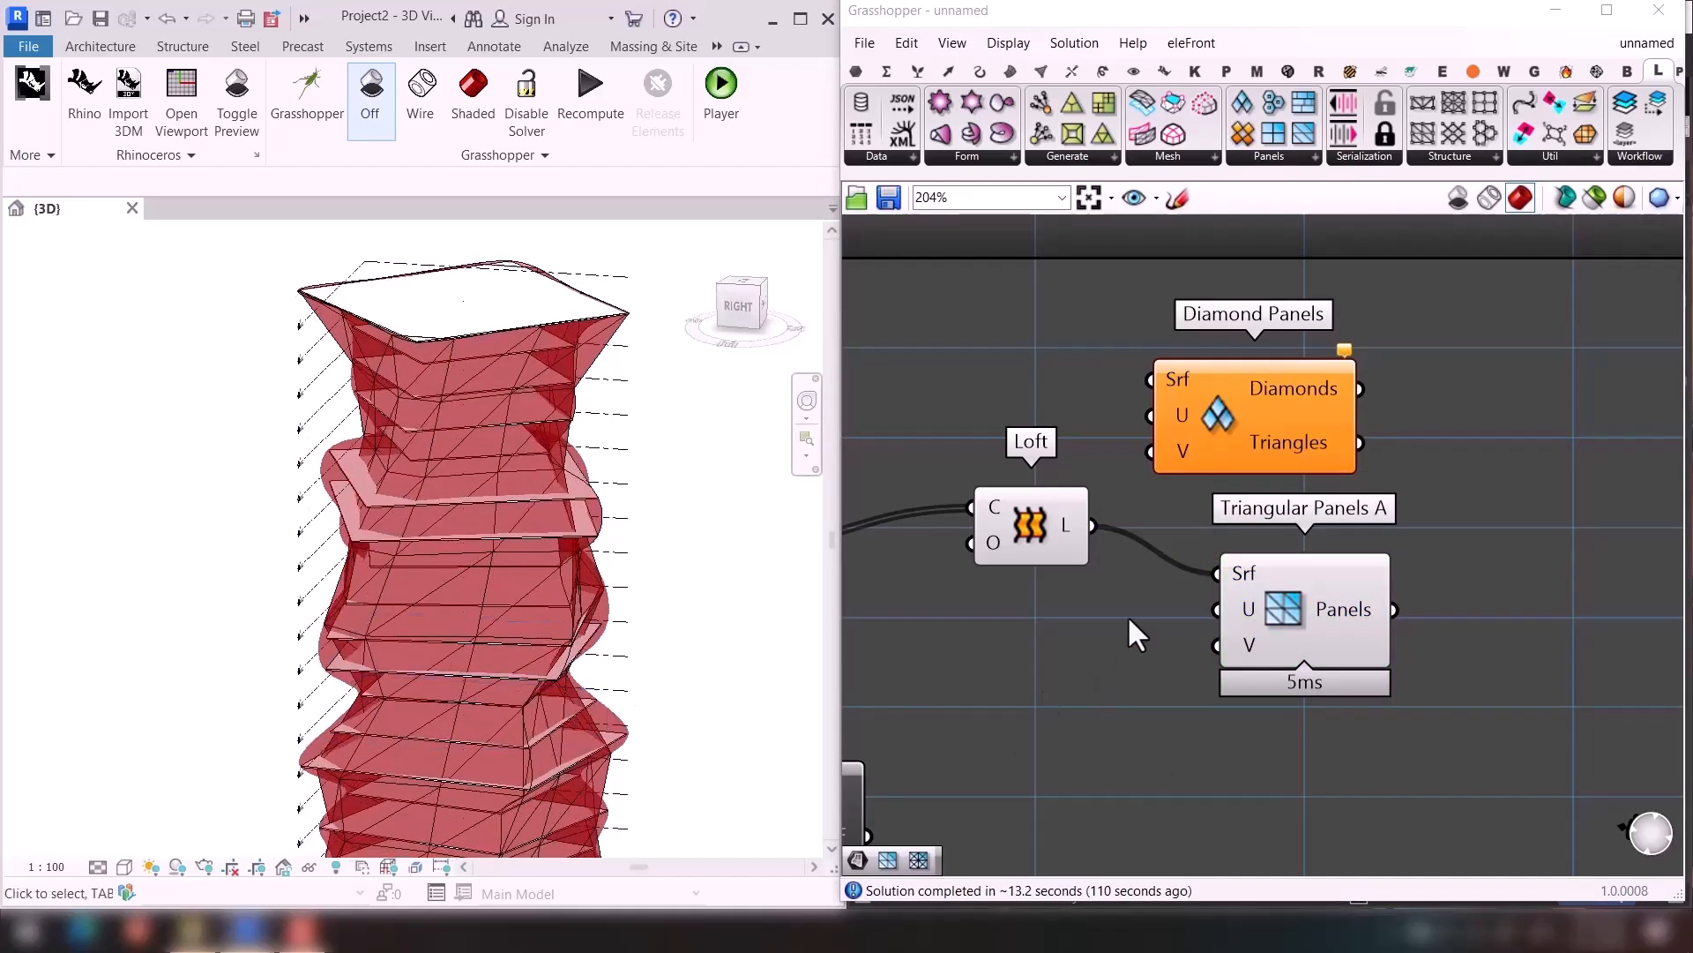
Hide the Loft preview and feed Triangular Panels A's U and V inputs with two number sliders set to 46.
{"action": "left_click", "coordinate": [1039, 524]}
{"action": "double_click", "coordinate": [1062, 664]}
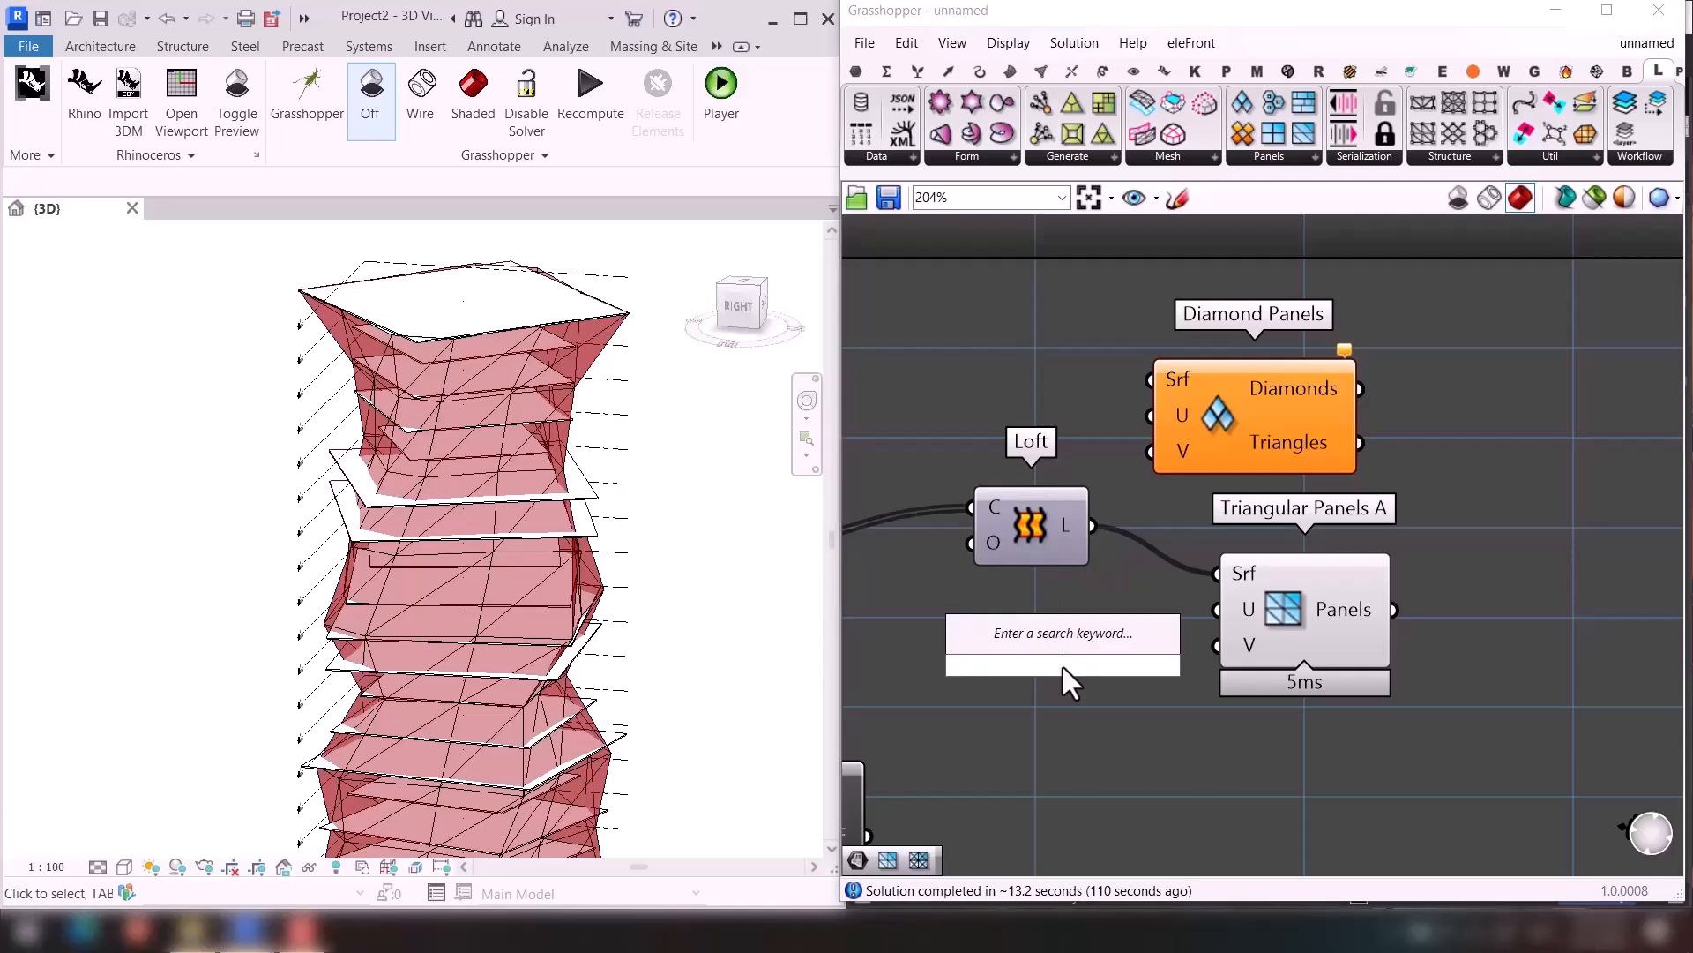
{"action": "type", "text": "46"}
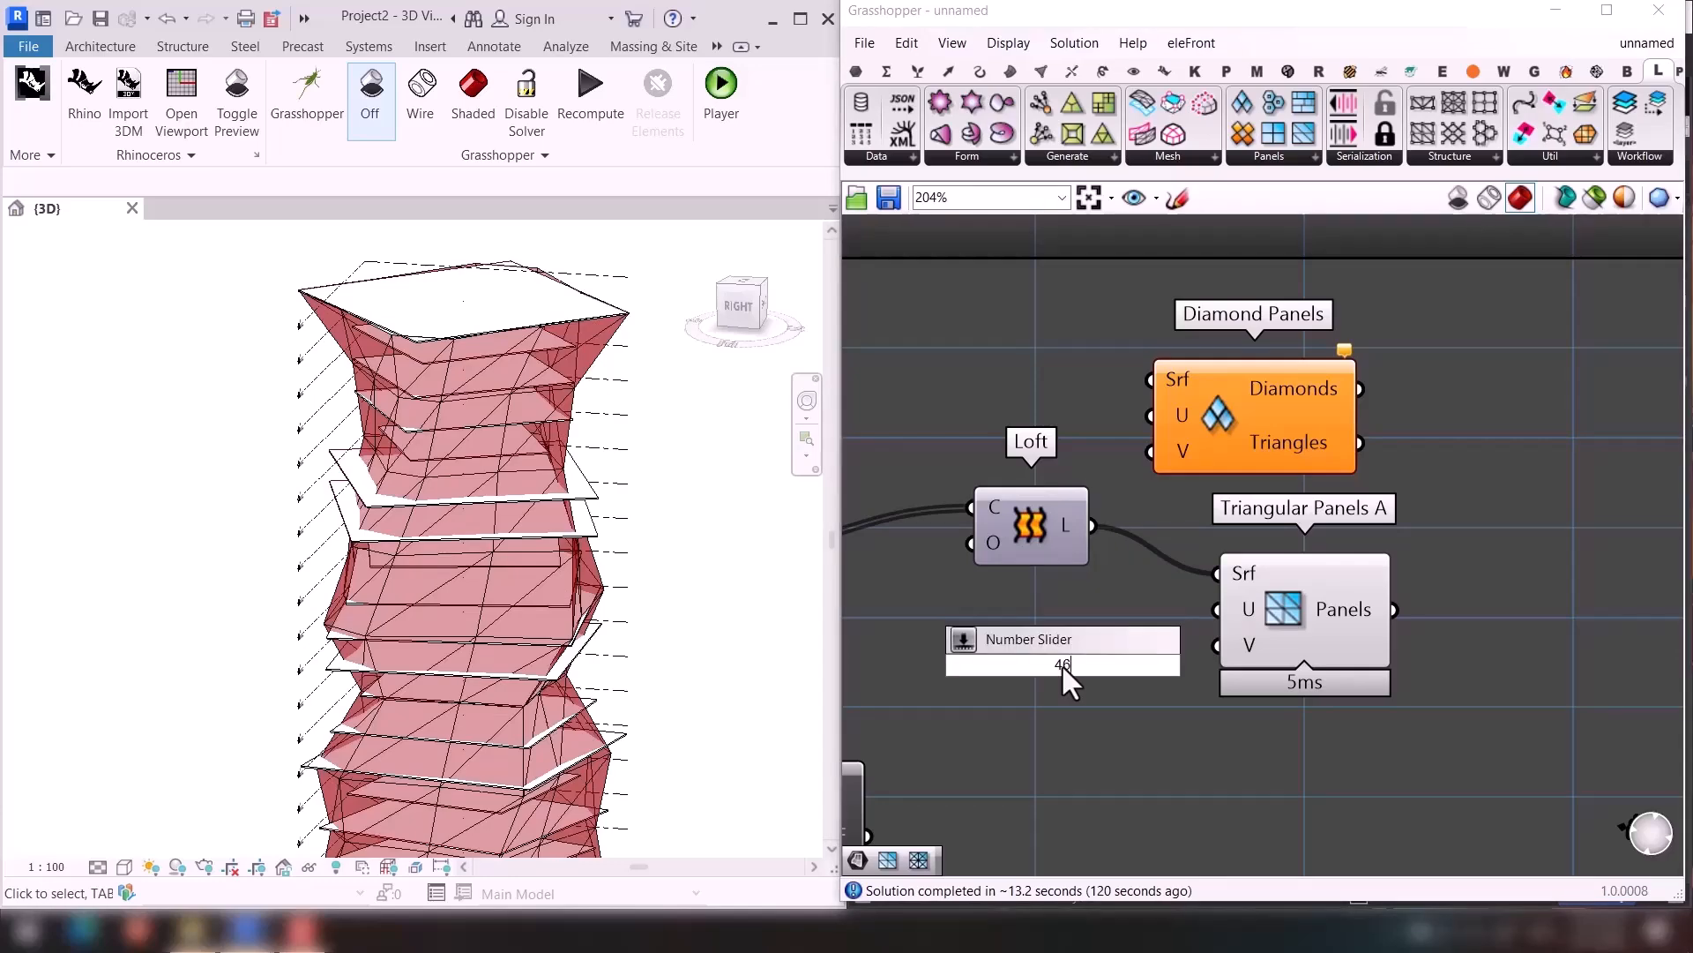
{"action": "key", "text": "Return"}
{"action": "left_click", "coordinate": [1136, 674]}
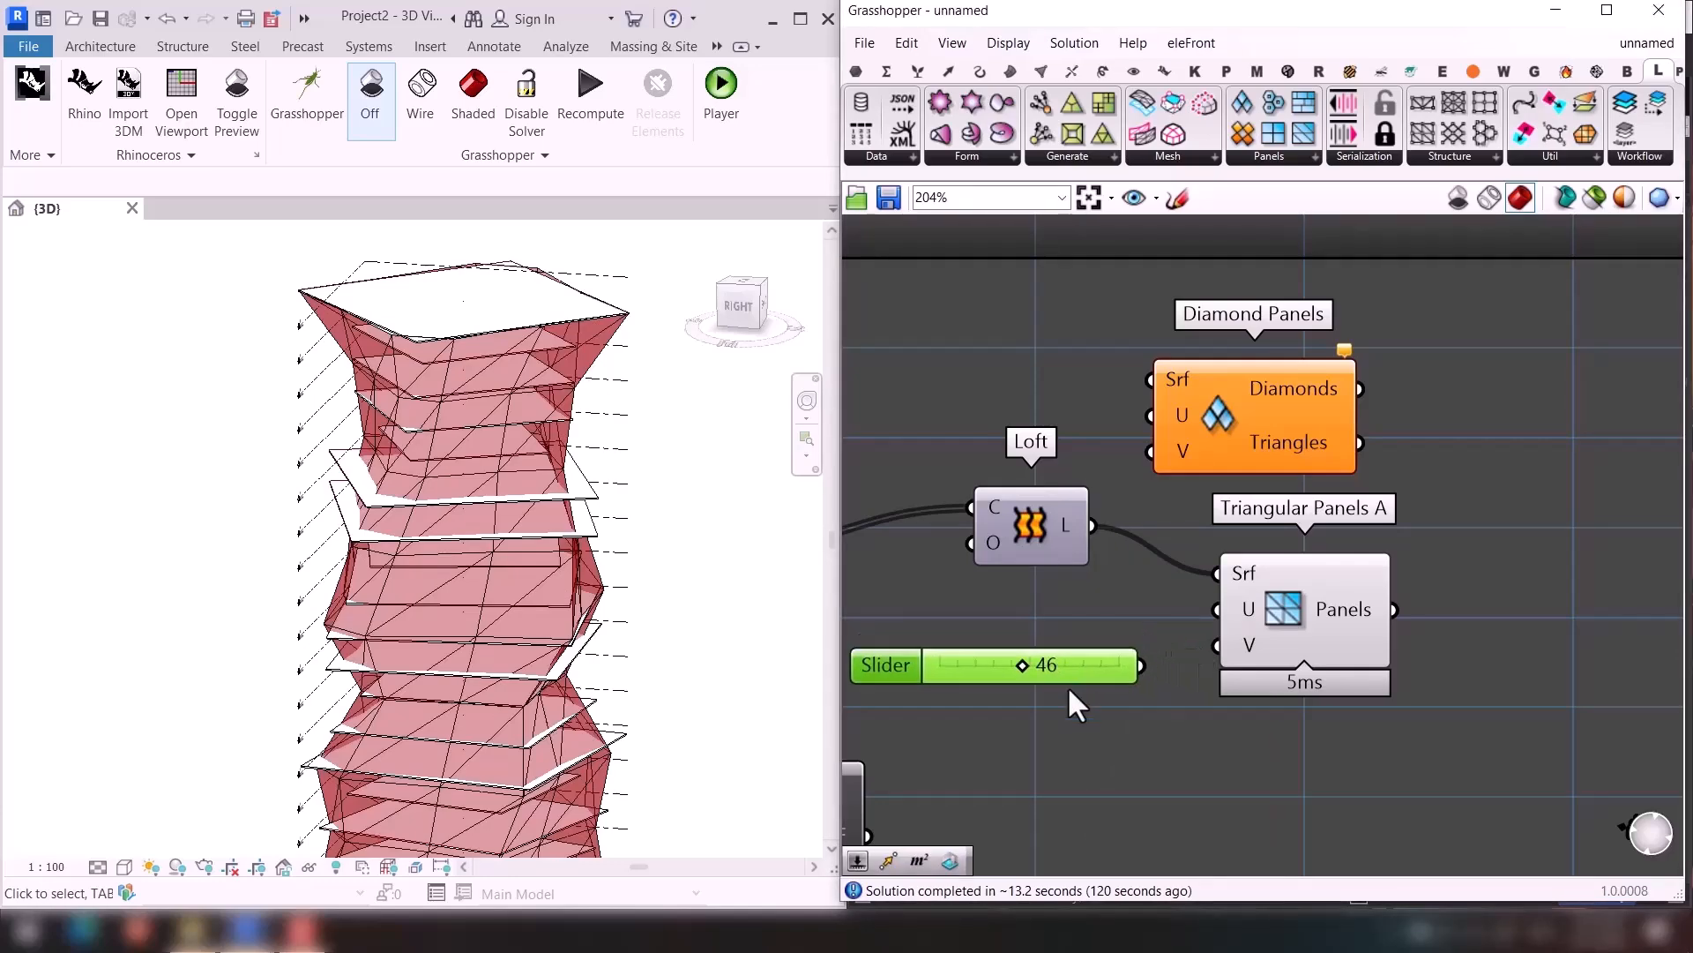
{"action": "left_click_drag", "start_coordinate": [1069, 690], "coordinate": [1083, 704], "text": "alt"}
{"action": "left_click_drag", "start_coordinate": [1150, 648], "coordinate": [1218, 647]}
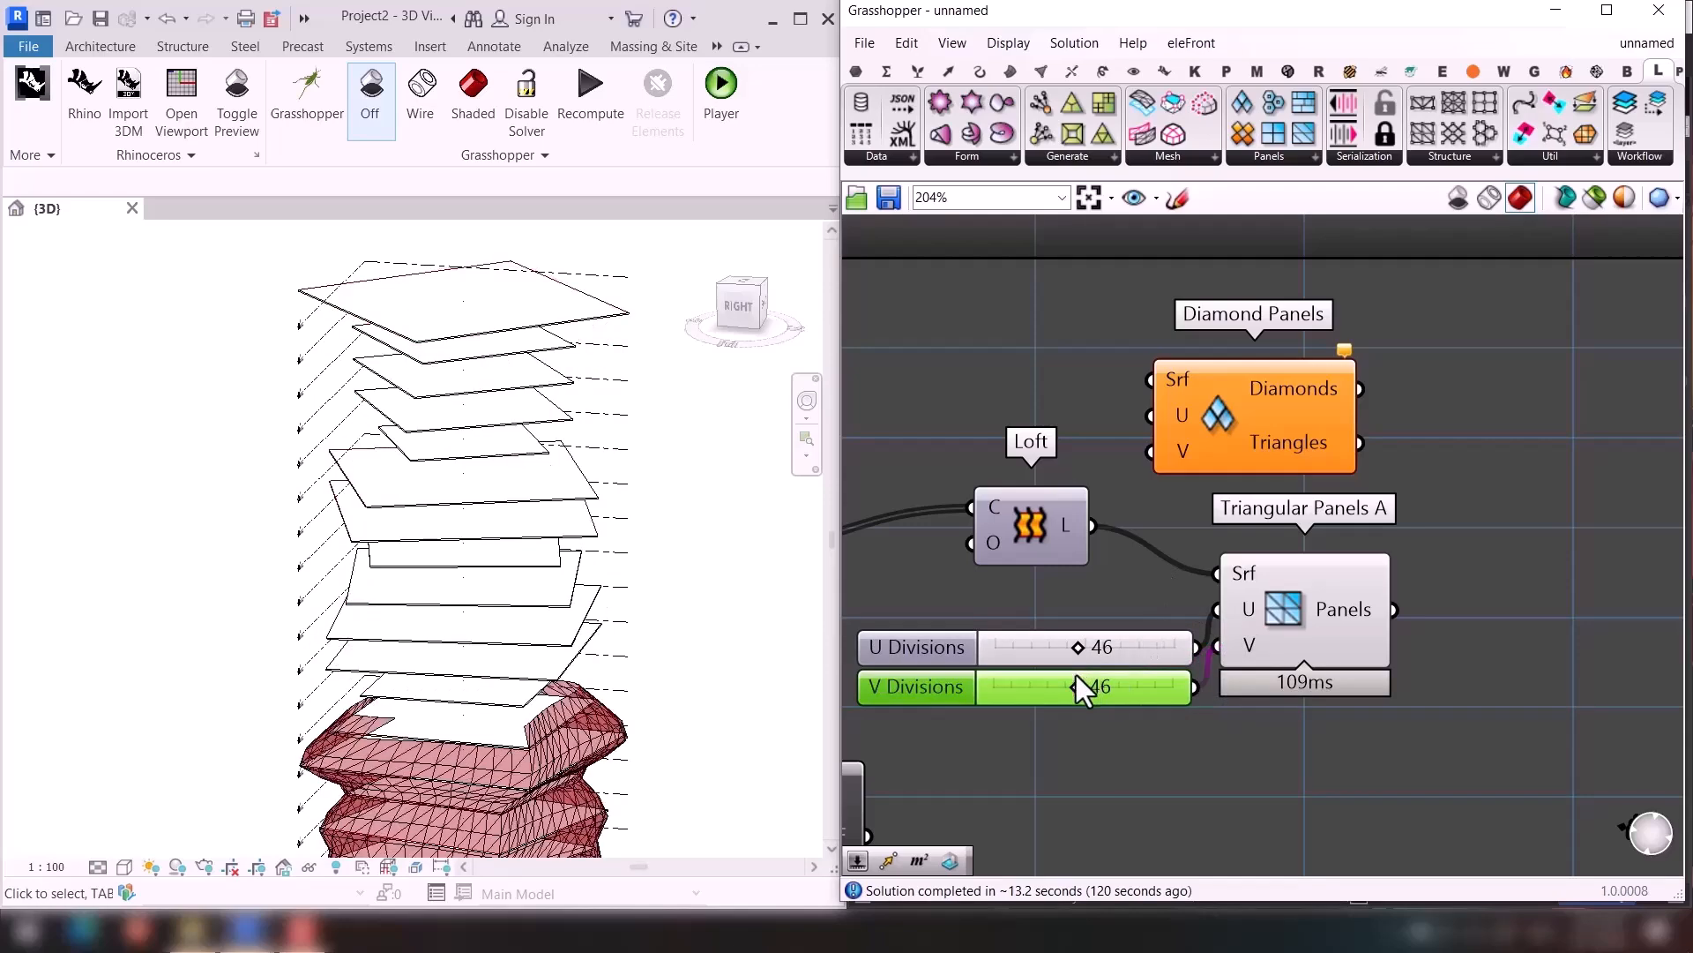
Set the U Divisions slider to 51 and inspect the panelled facade in the 3D view.
{"action": "middle_click_drag", "start_coordinate": [596, 642], "coordinate": [566, 617], "text": "shift"}
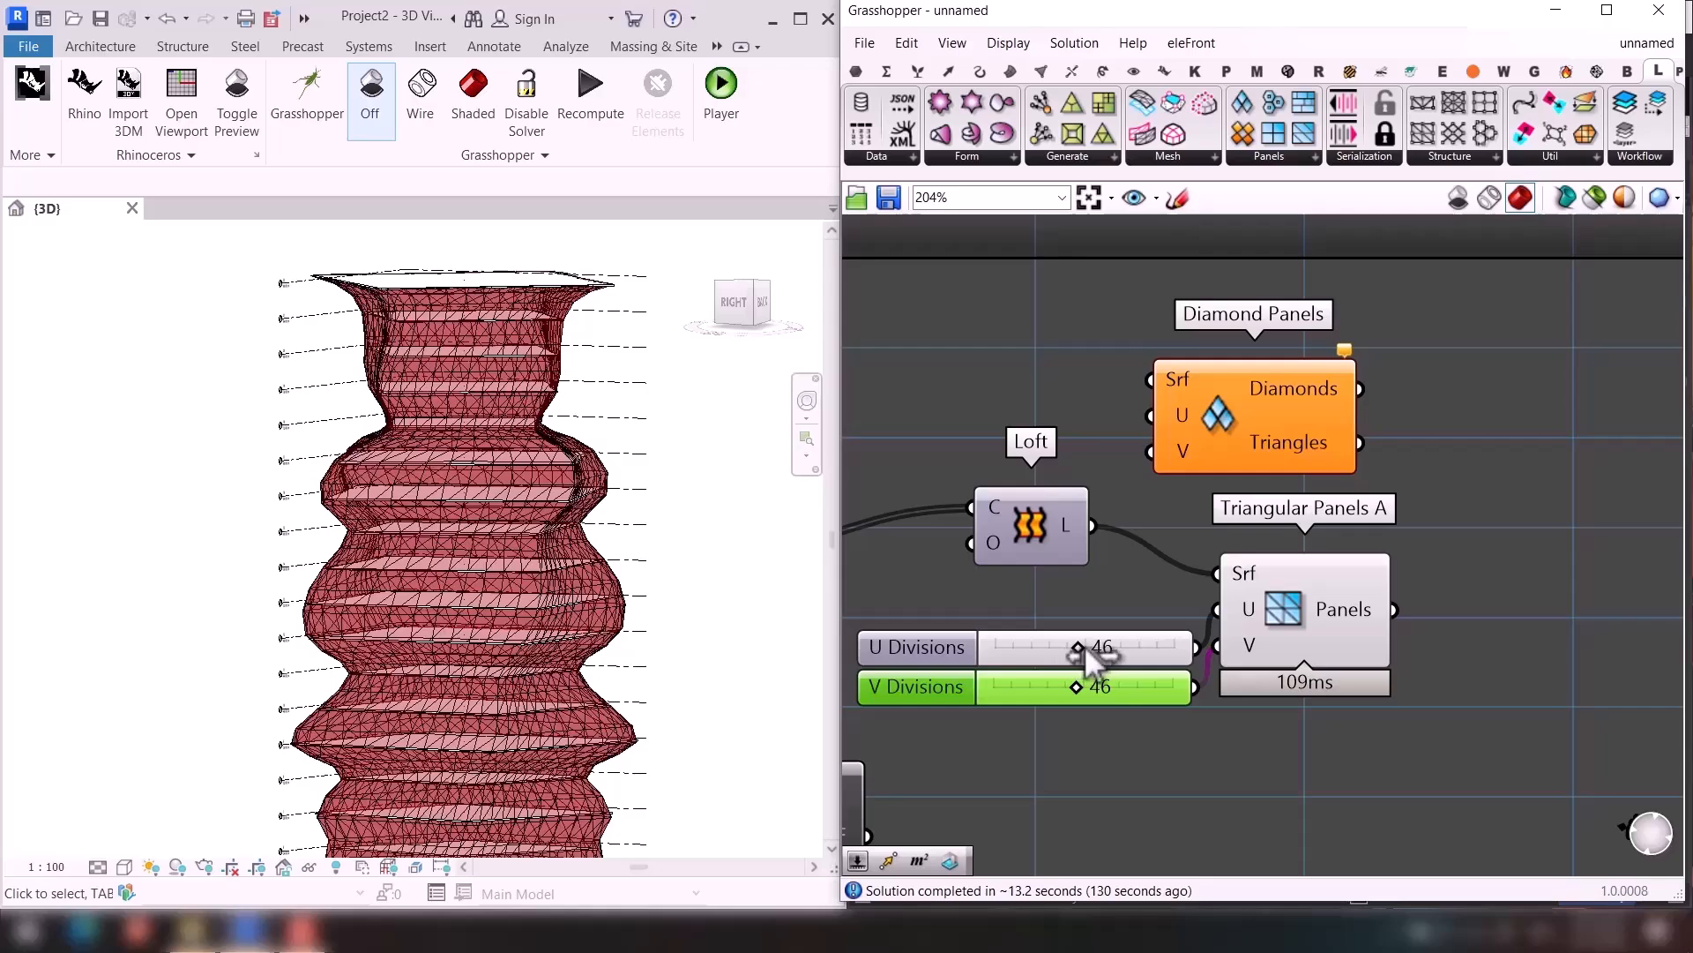
{"action": "left_click_drag", "start_coordinate": [1088, 650], "coordinate": [1096, 650]}
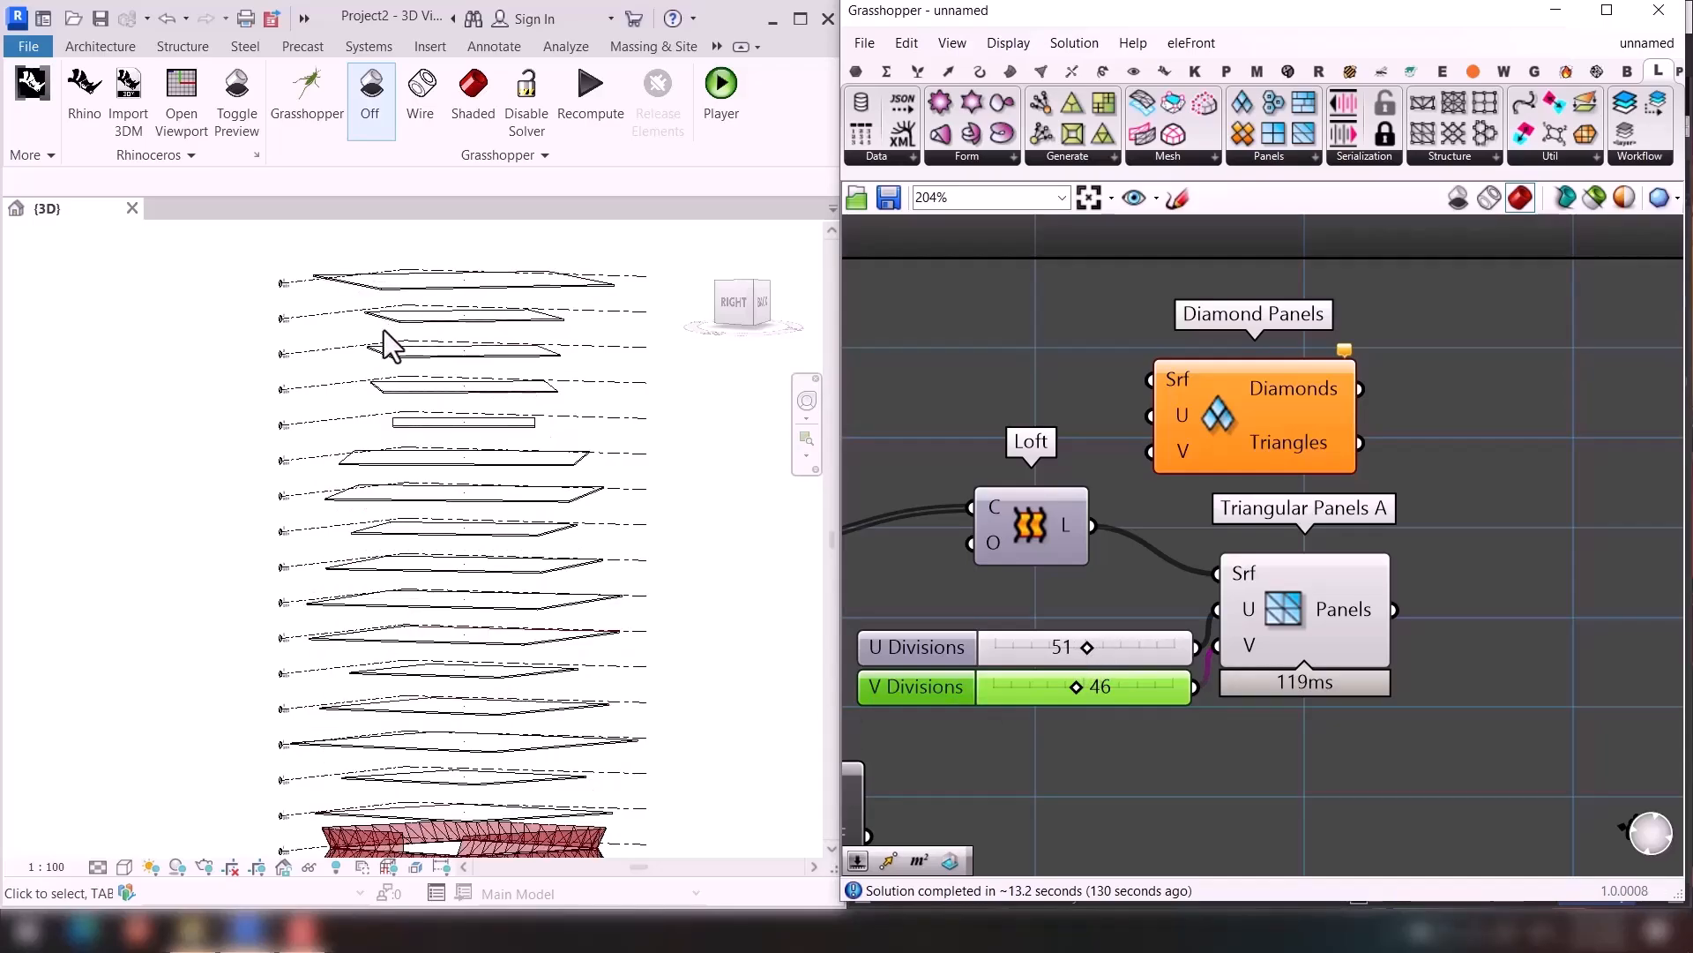
{"action": "mouse_move", "coordinate": [396, 374]}
{"action": "middle_mouse_down", "text": "shift"}
{"action": "mouse_move", "coordinate": [527, 435]}
{"action": "mouse_move", "coordinate": [560, 480]}
{"action": "middle_mouse_up", "text": "shift"}
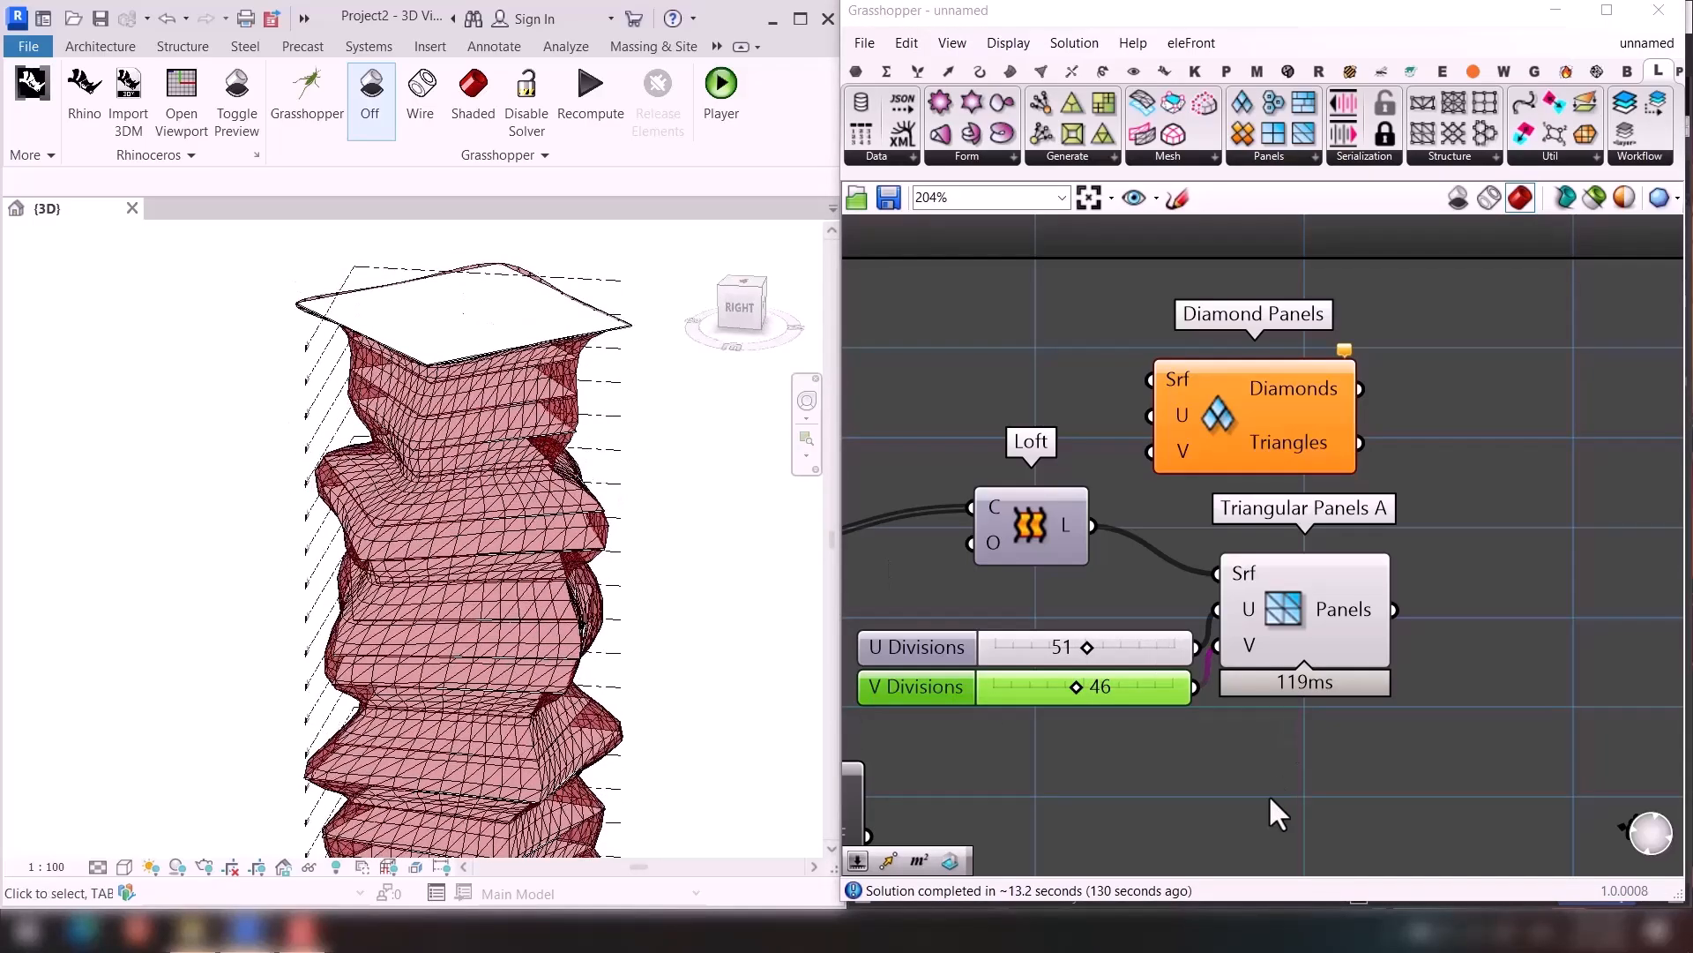
Set Random's Seed slider to 113 and inspect the regenerated tower from several sides.
{"action": "scroll", "coordinate": [1119, 791], "scroll_direction": "down", "scroll_amount": 3}
{"action": "right_click_drag", "start_coordinate": [1266, 688], "coordinate": [1176, 715]}
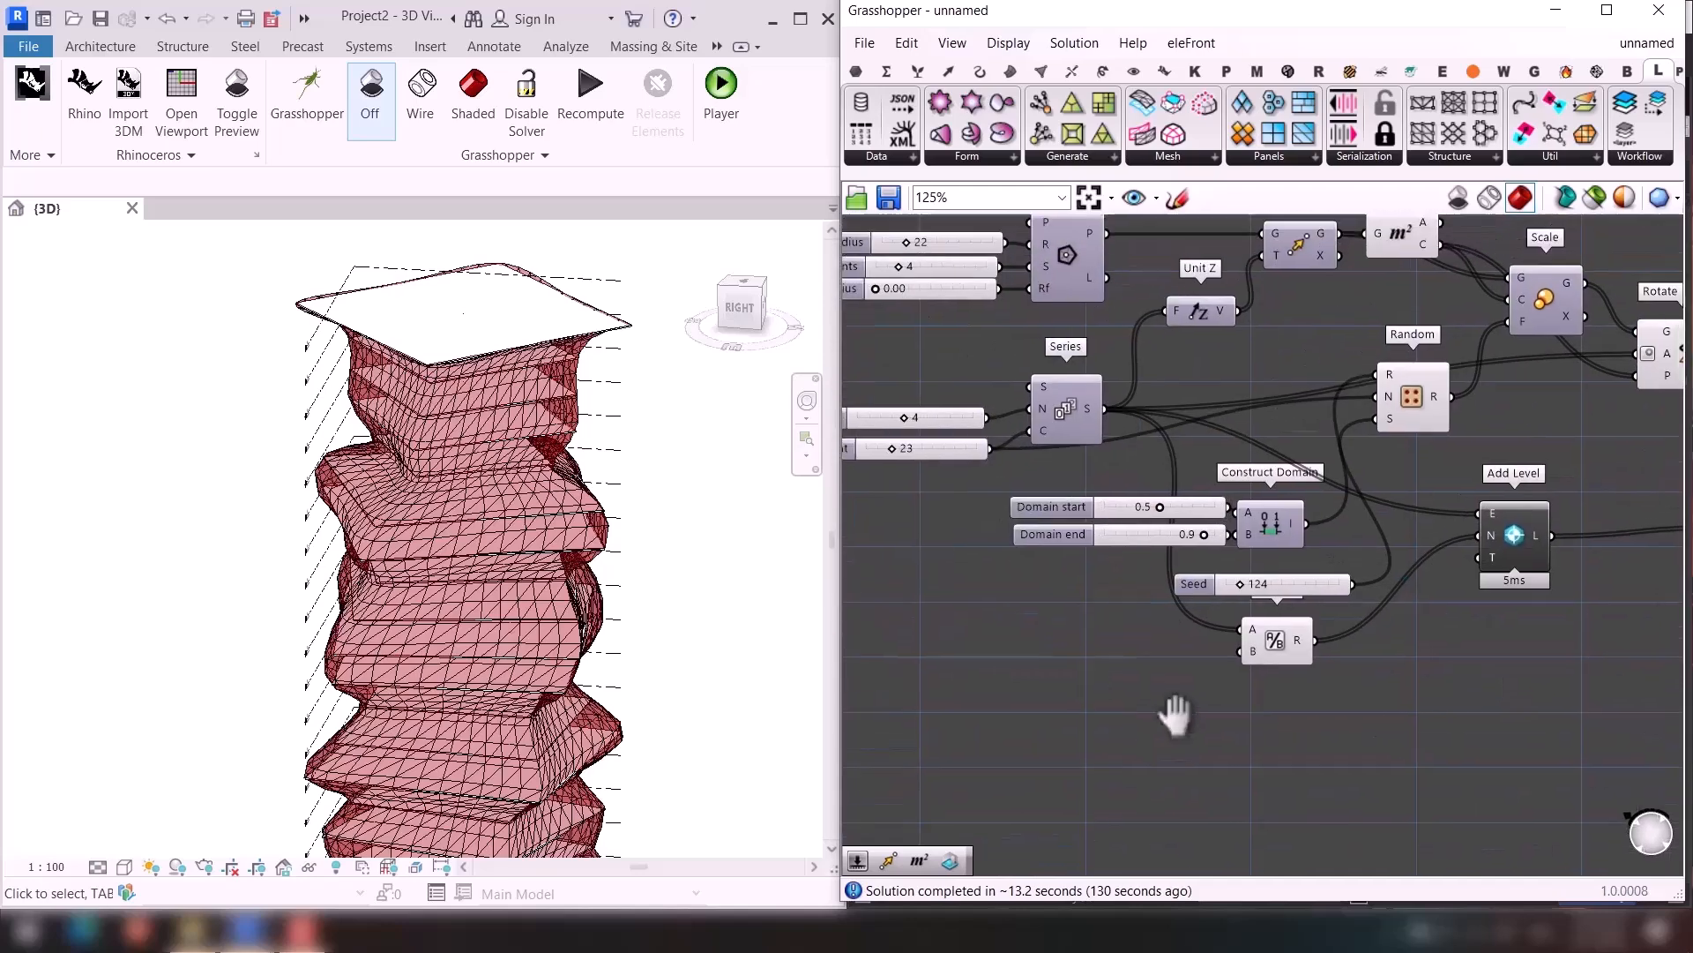
{"action": "scroll", "coordinate": [1262, 660], "scroll_direction": "up", "scroll_amount": 4}
{"action": "right_click_drag", "start_coordinate": [1259, 657], "coordinate": [1236, 702]}
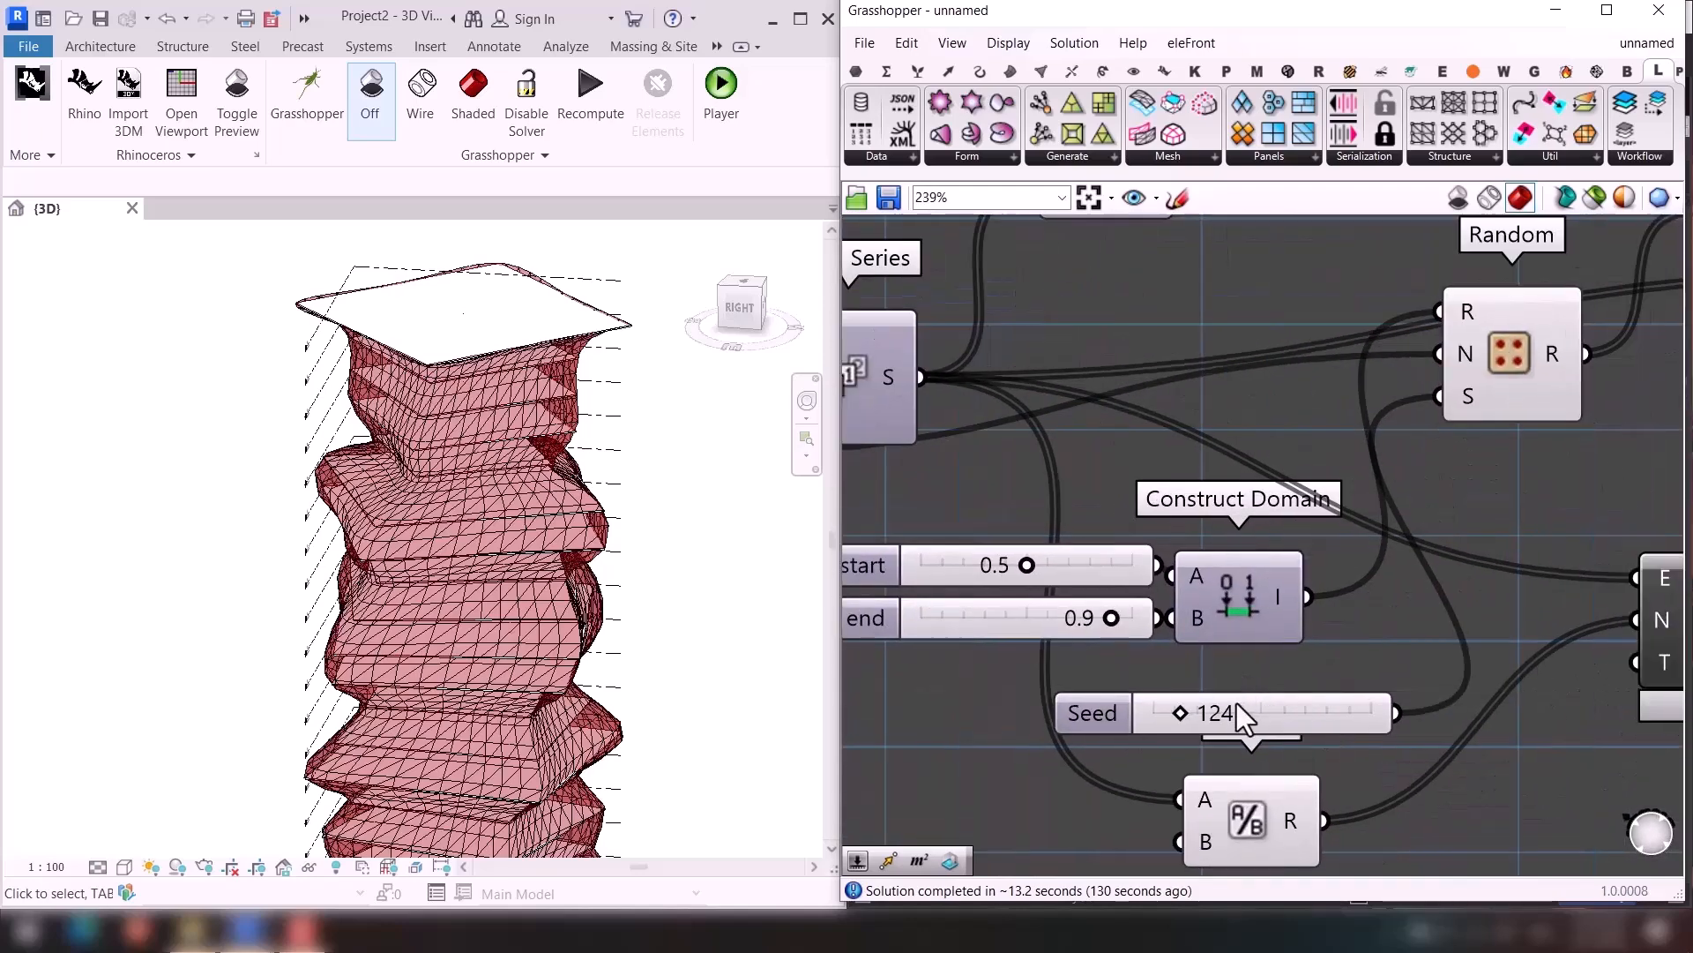
{"action": "scroll", "coordinate": [1236, 702], "scroll_direction": "down", "scroll_amount": 2}
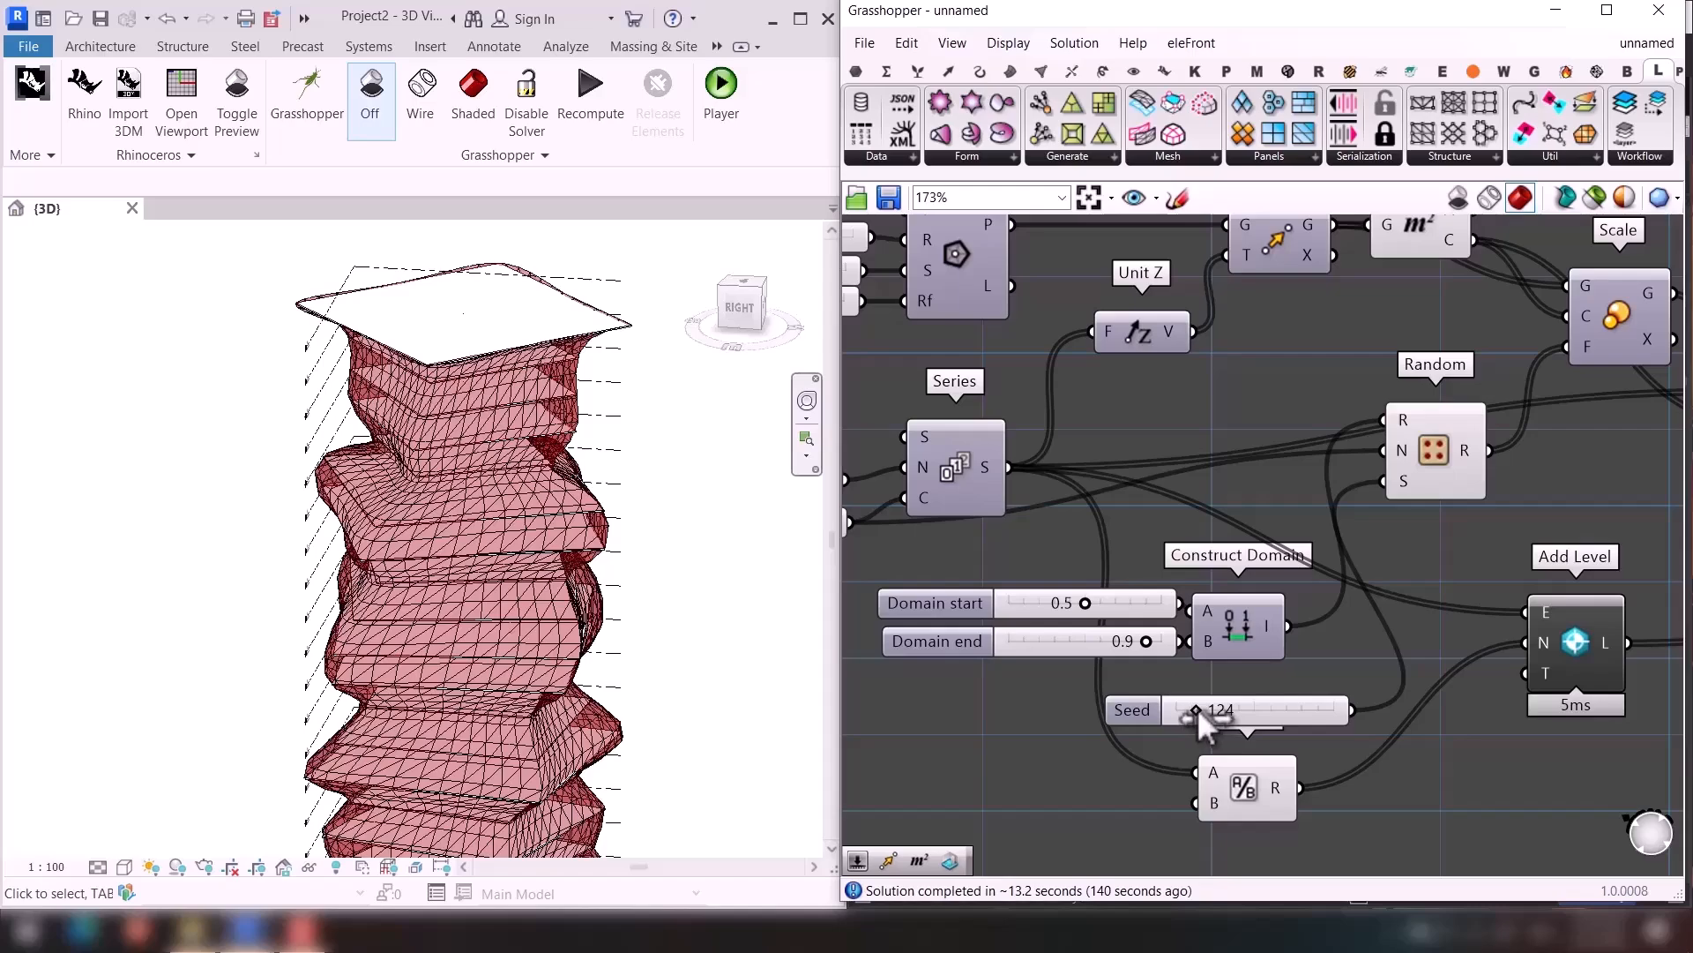
{"action": "left_click_drag", "start_coordinate": [1198, 707], "coordinate": [1188, 708]}
{"action": "middle_click_drag", "start_coordinate": [749, 673], "coordinate": [539, 402], "text": "shift"}
{"action": "middle_click_drag", "start_coordinate": [629, 678], "coordinate": [651, 676], "text": "shift"}
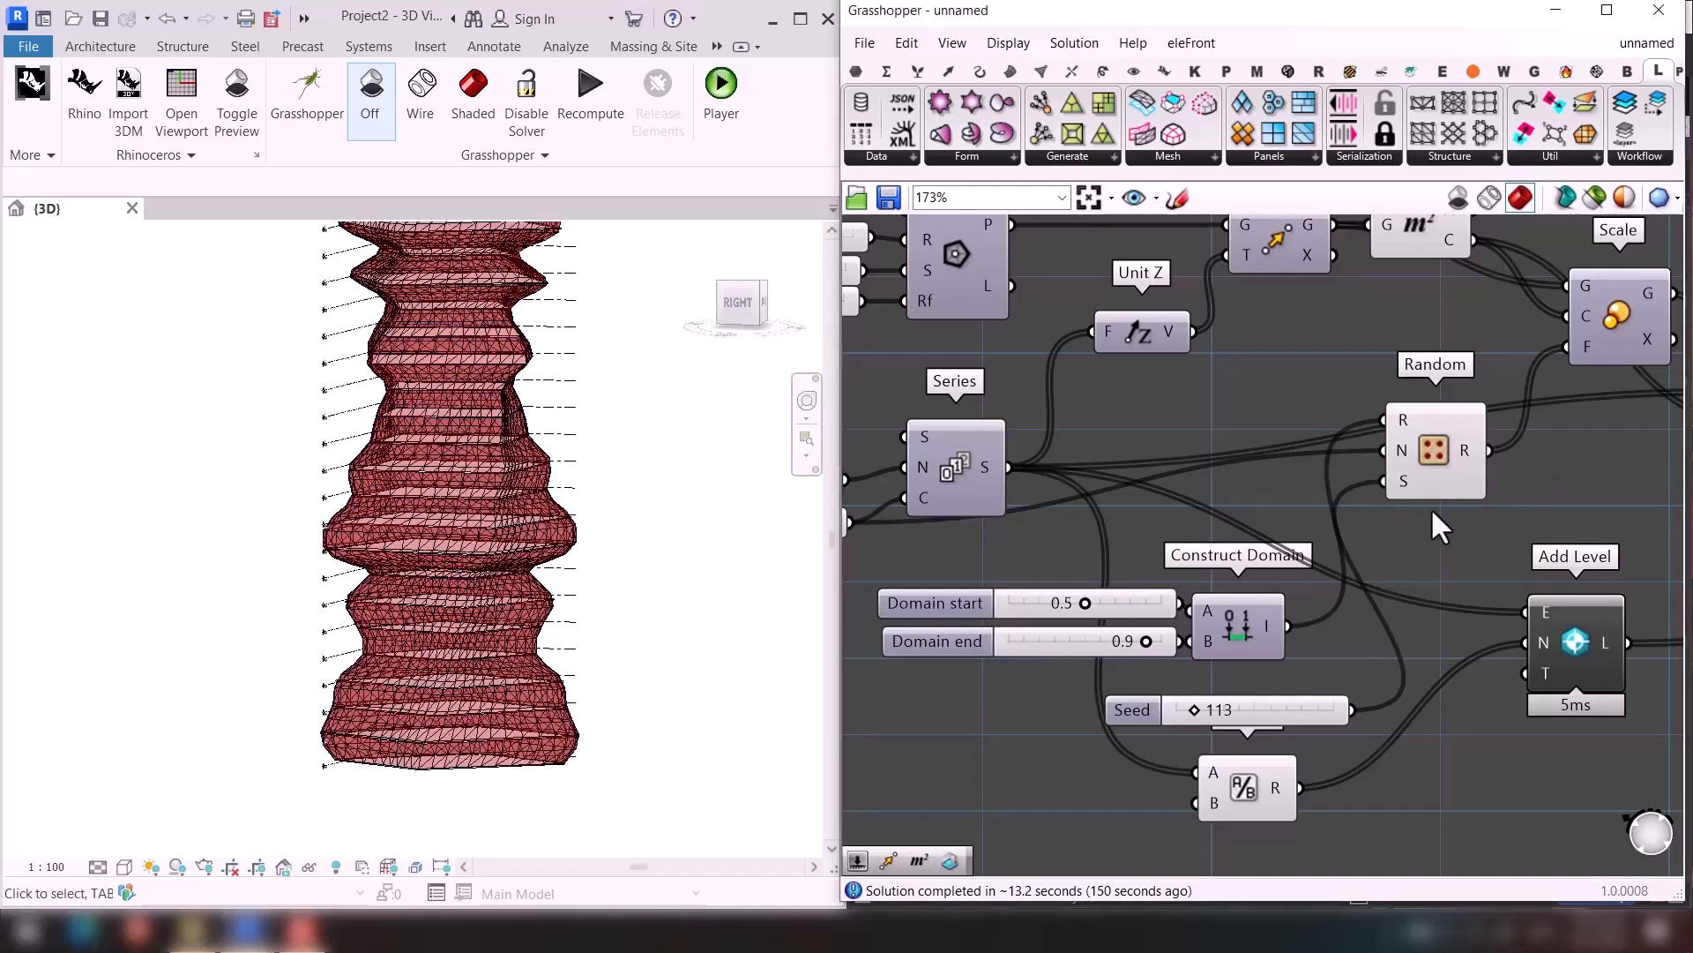
Move the Rotate component up and place an Offset Curve component in the space below it.
{"action": "right_click_drag", "start_coordinate": [1455, 529], "coordinate": [1135, 651]}
{"action": "middle_click_drag", "start_coordinate": [311, 409], "coordinate": [446, 489], "text": "shift"}
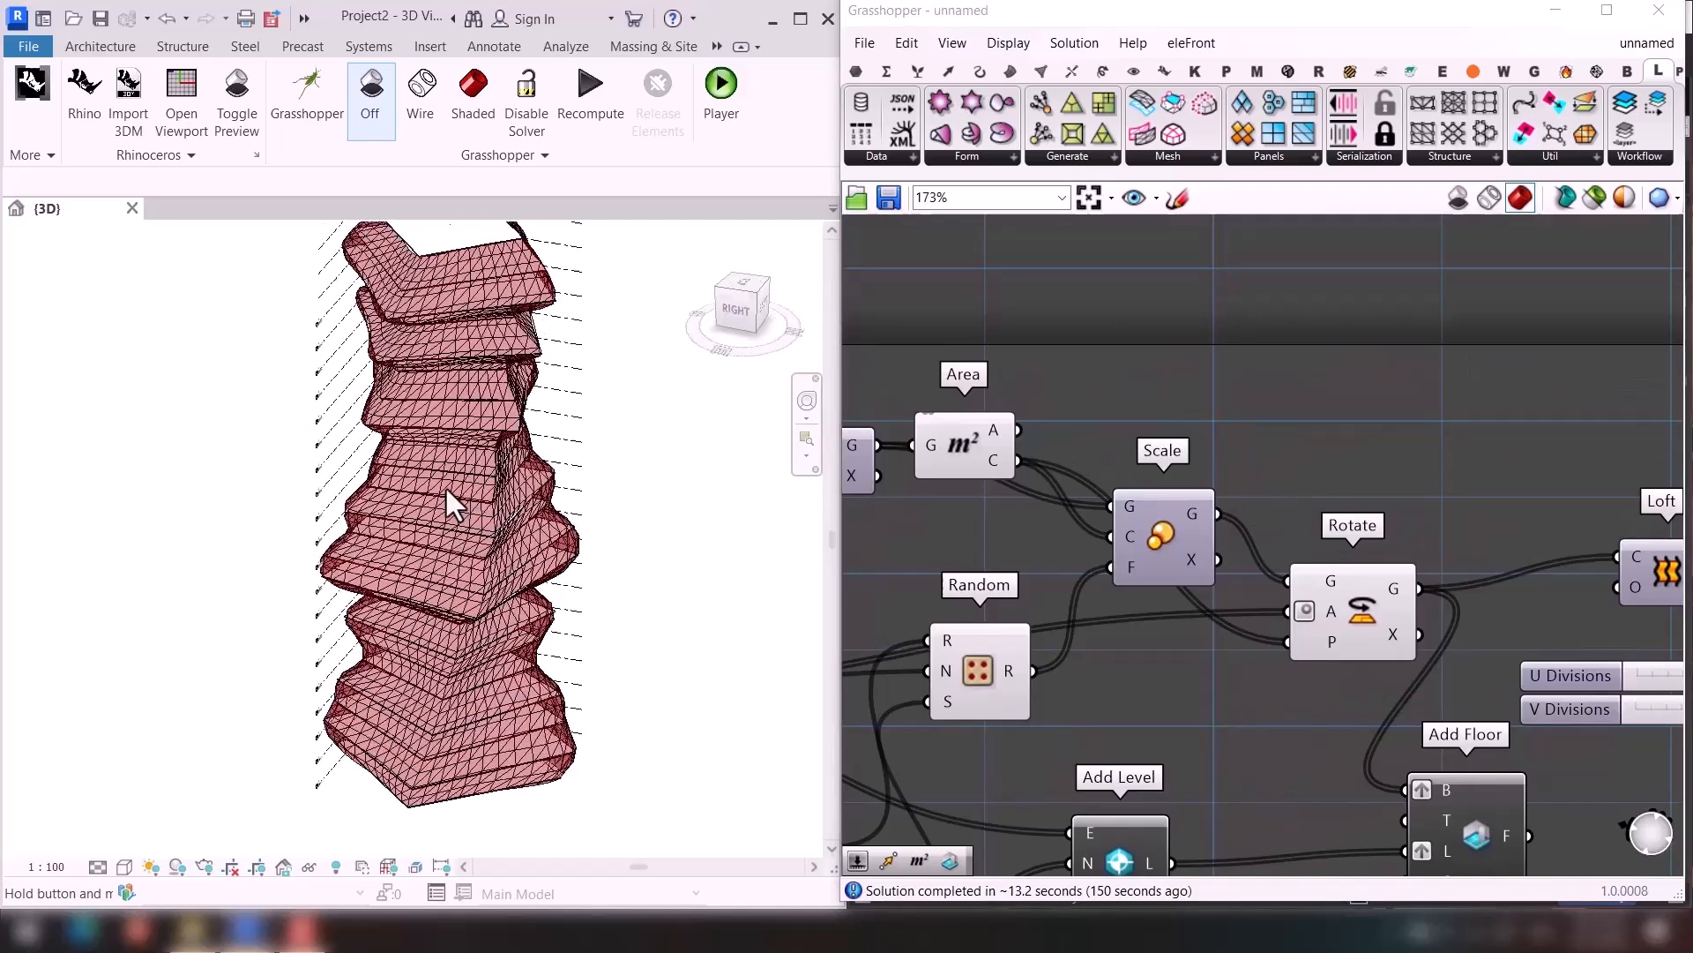
{"action": "left_click", "coordinate": [1489, 650]}
{"action": "left_click_drag", "start_coordinate": [1353, 610], "coordinate": [1342, 490]}
{"action": "scroll", "coordinate": [394, 402], "scroll_direction": "up", "scroll_amount": 5}
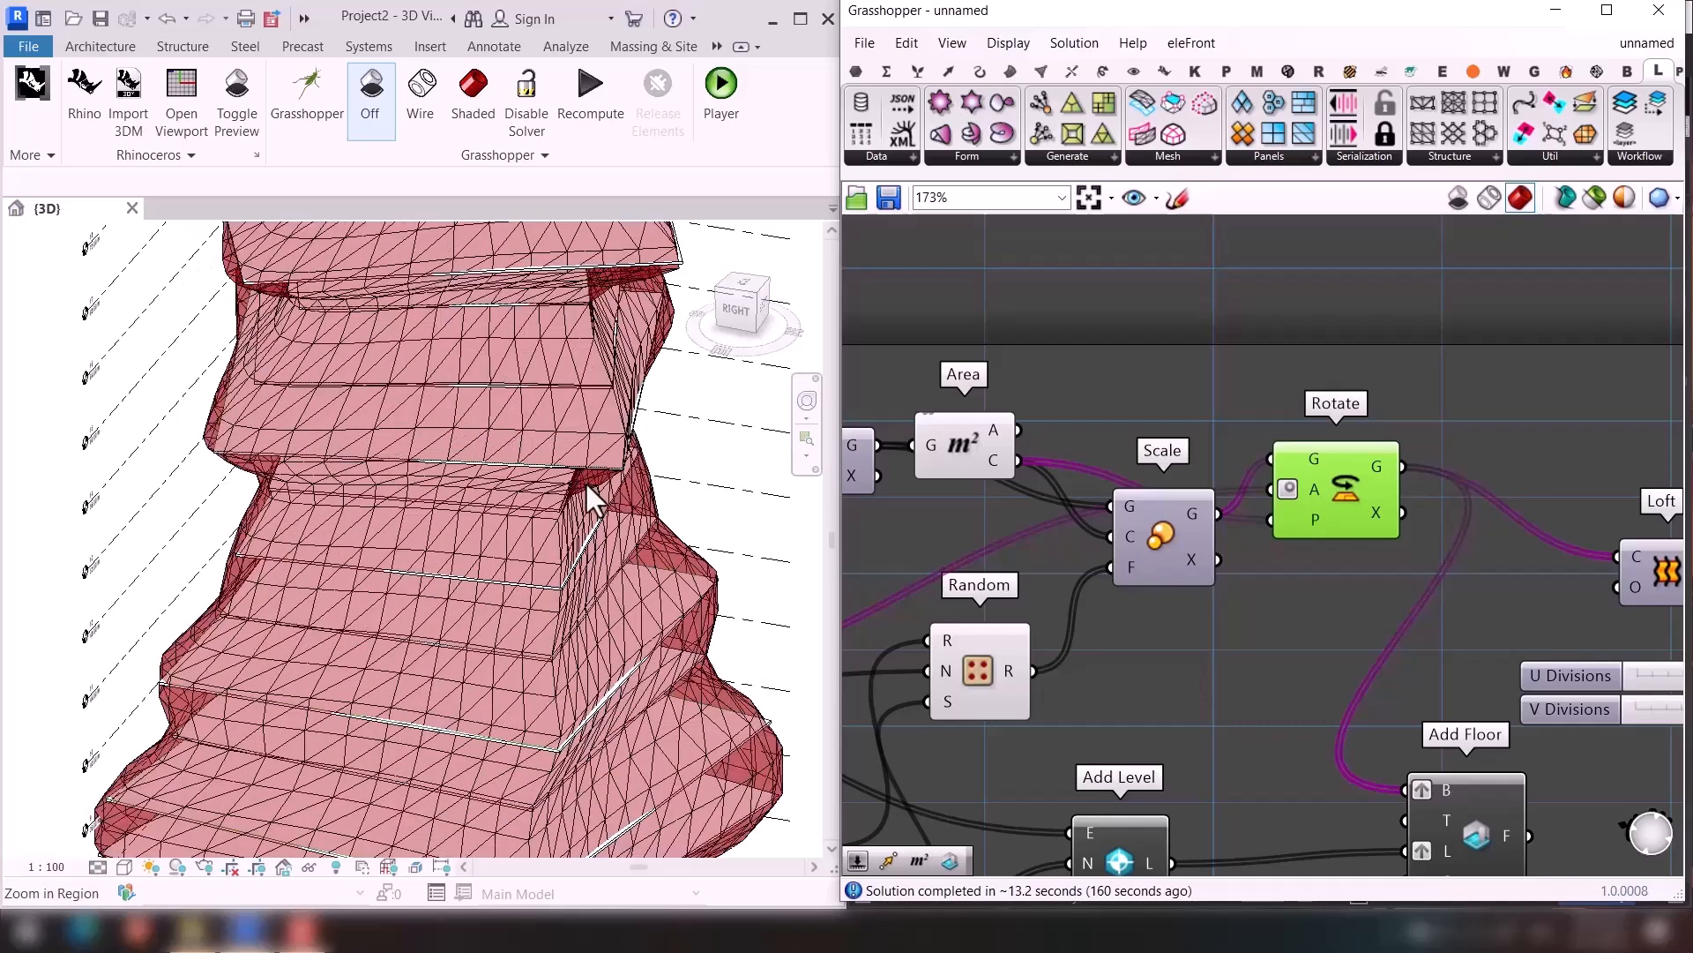
{"action": "double_click", "coordinate": [1307, 618]}
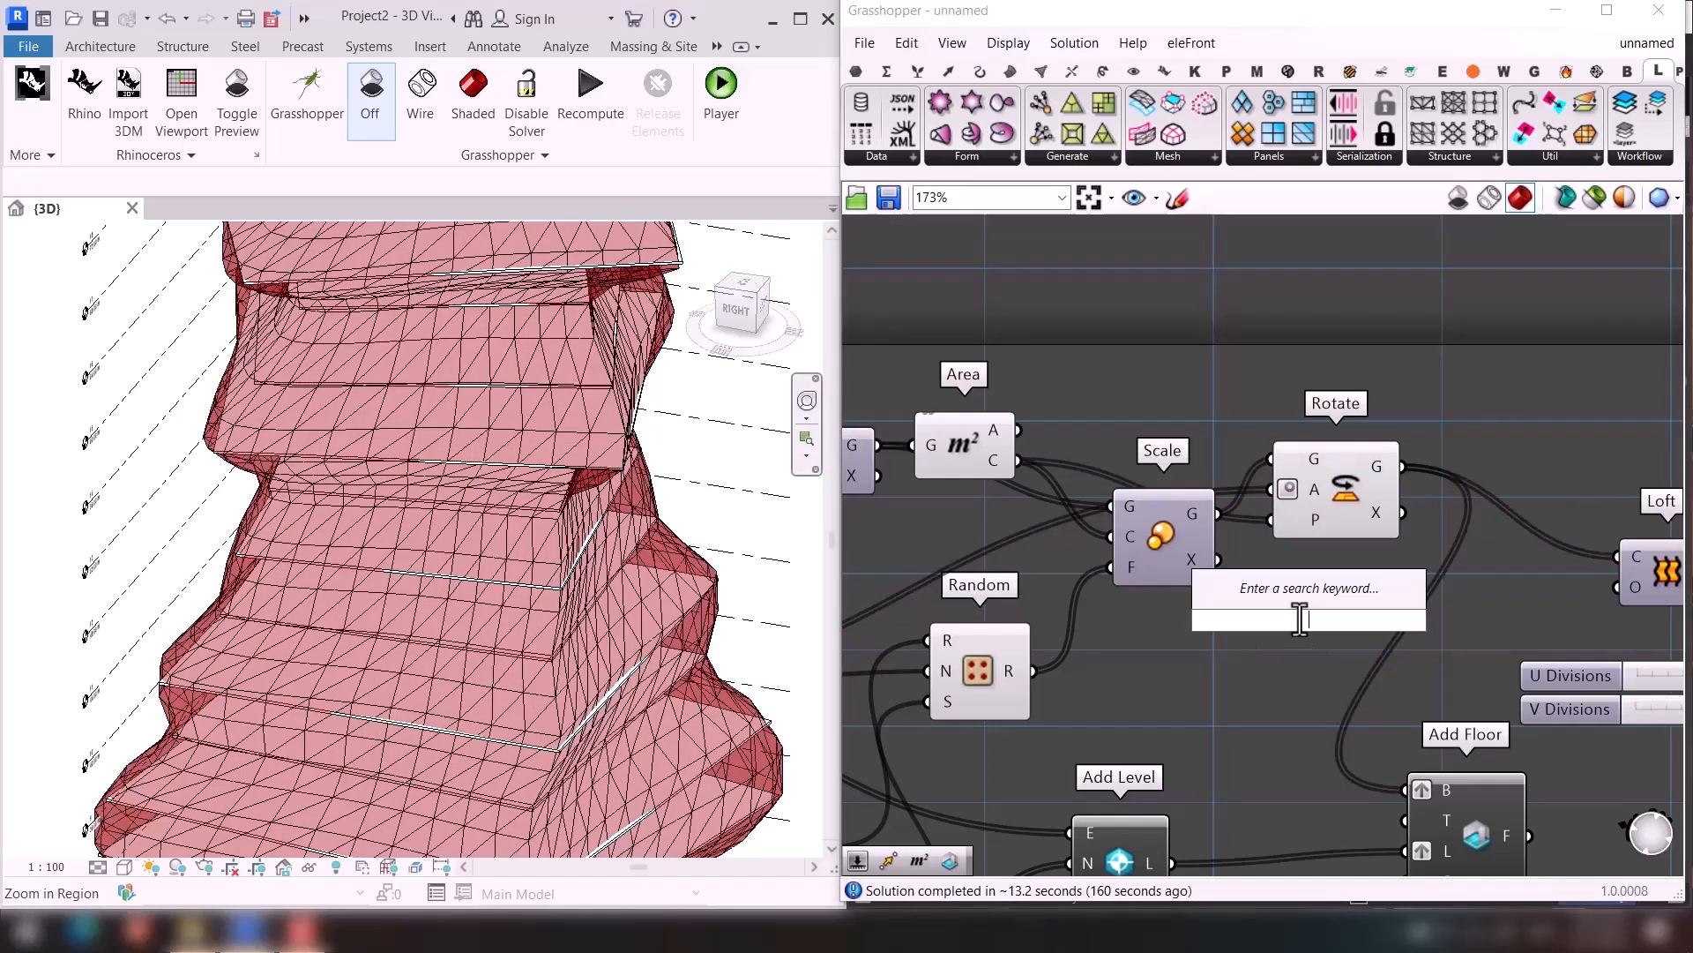
{"action": "type", "text": "off"}
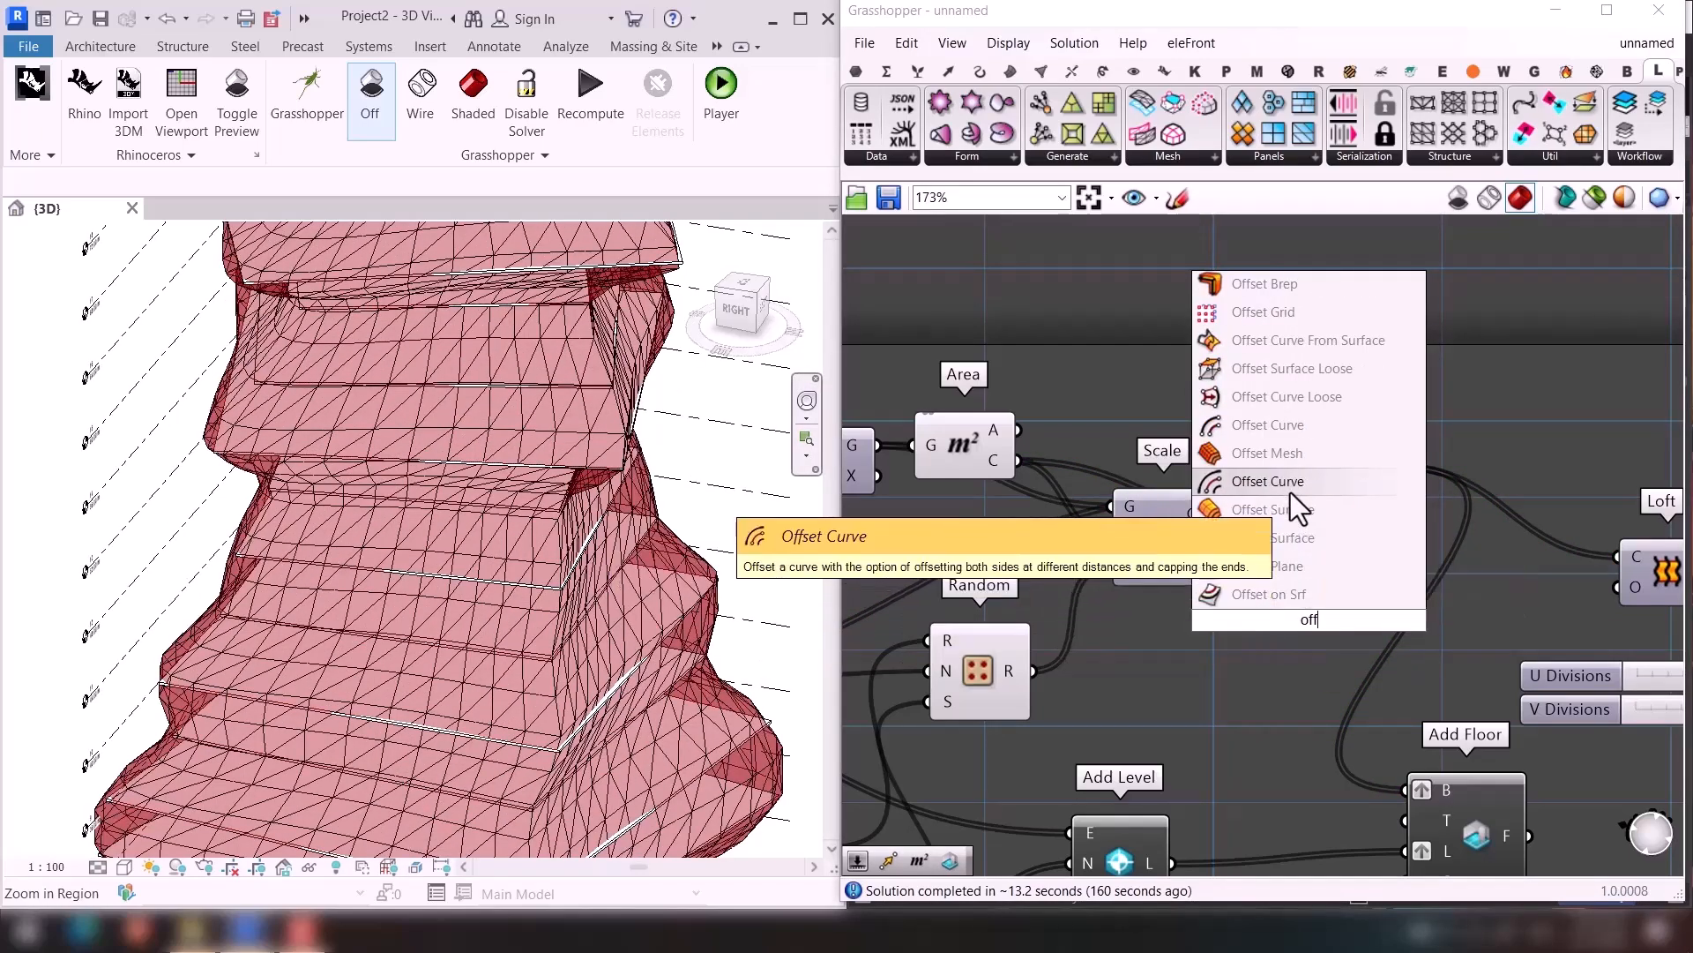
{"action": "left_click", "coordinate": [1300, 430]}
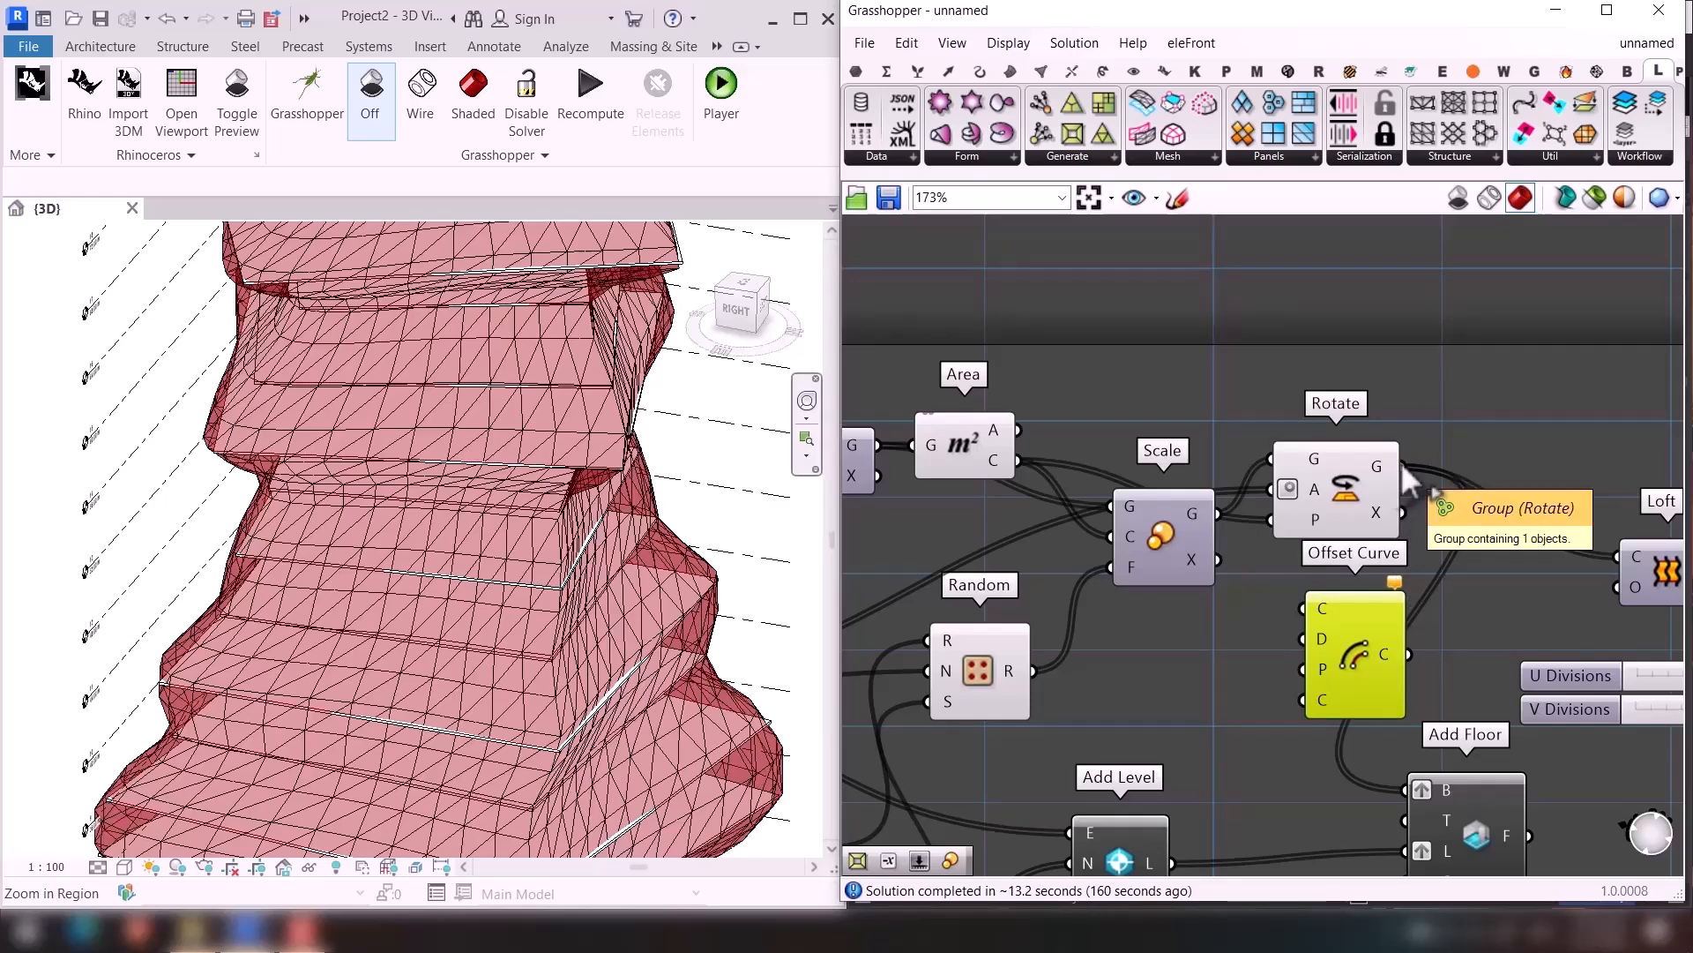
Connect Rotate's geometry output to the Offset Curve's curve input and nudge the Offset Curve component into place.
{"action": "scroll", "coordinate": [1401, 462], "scroll_direction": "up", "scroll_amount": 2}
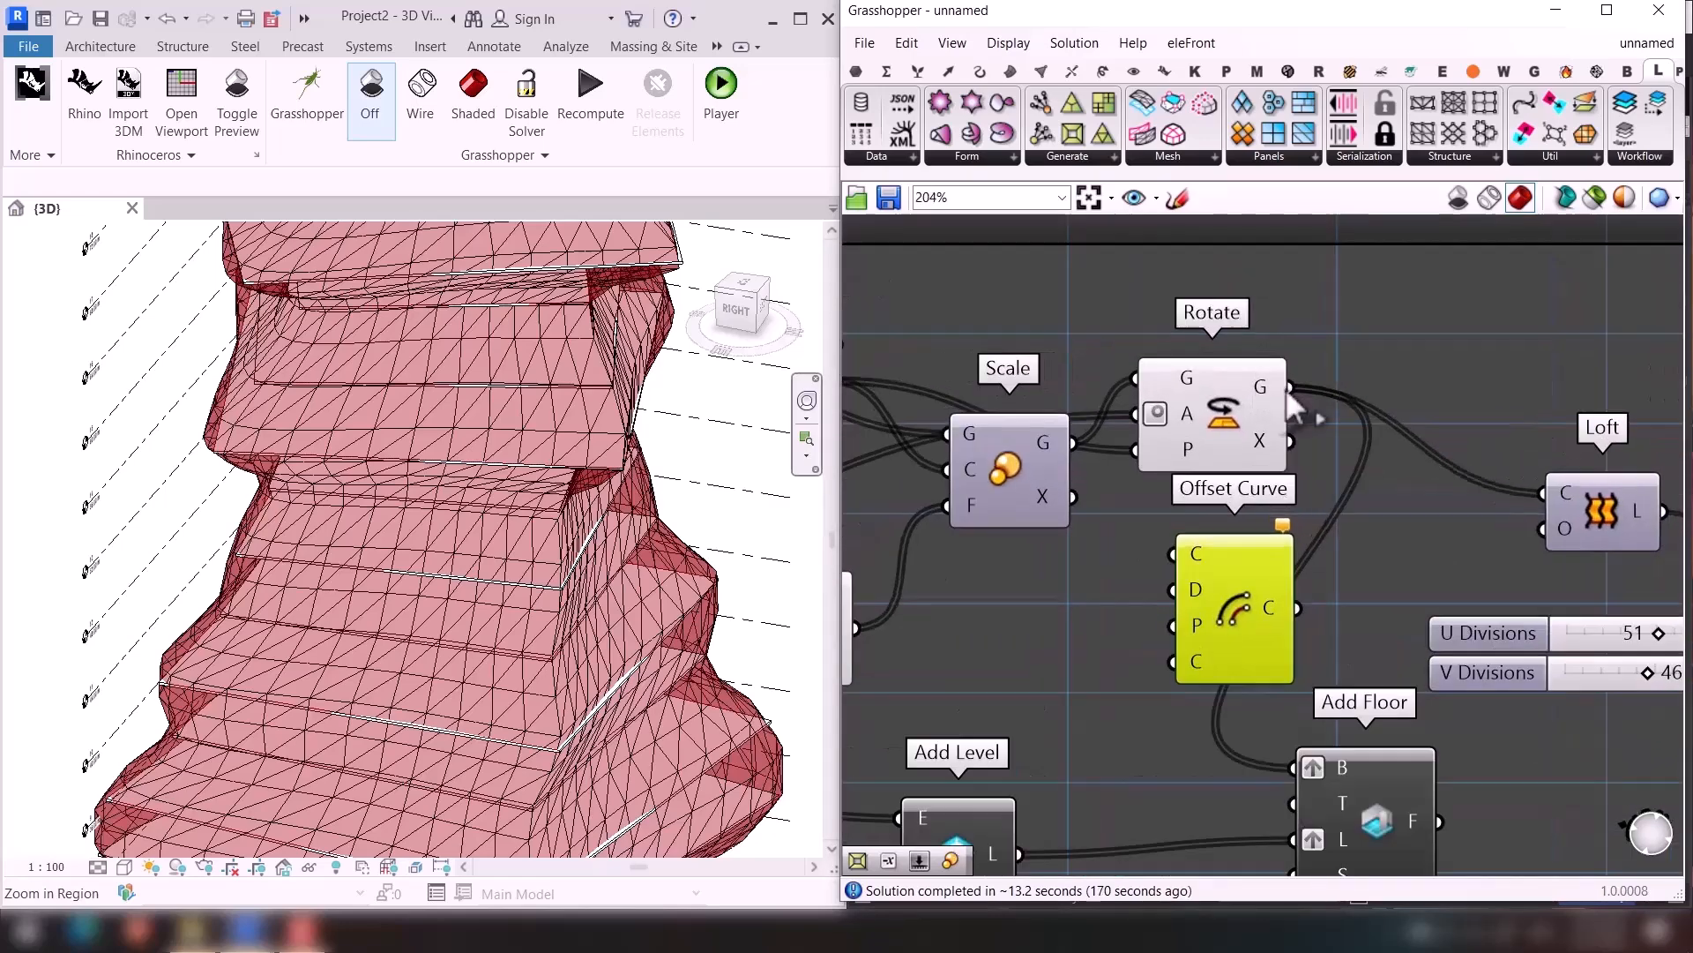
{"action": "left_click_drag", "start_coordinate": [1201, 557], "coordinate": [1198, 565]}
{"action": "left_click_drag", "start_coordinate": [1224, 621], "coordinate": [1216, 636]}
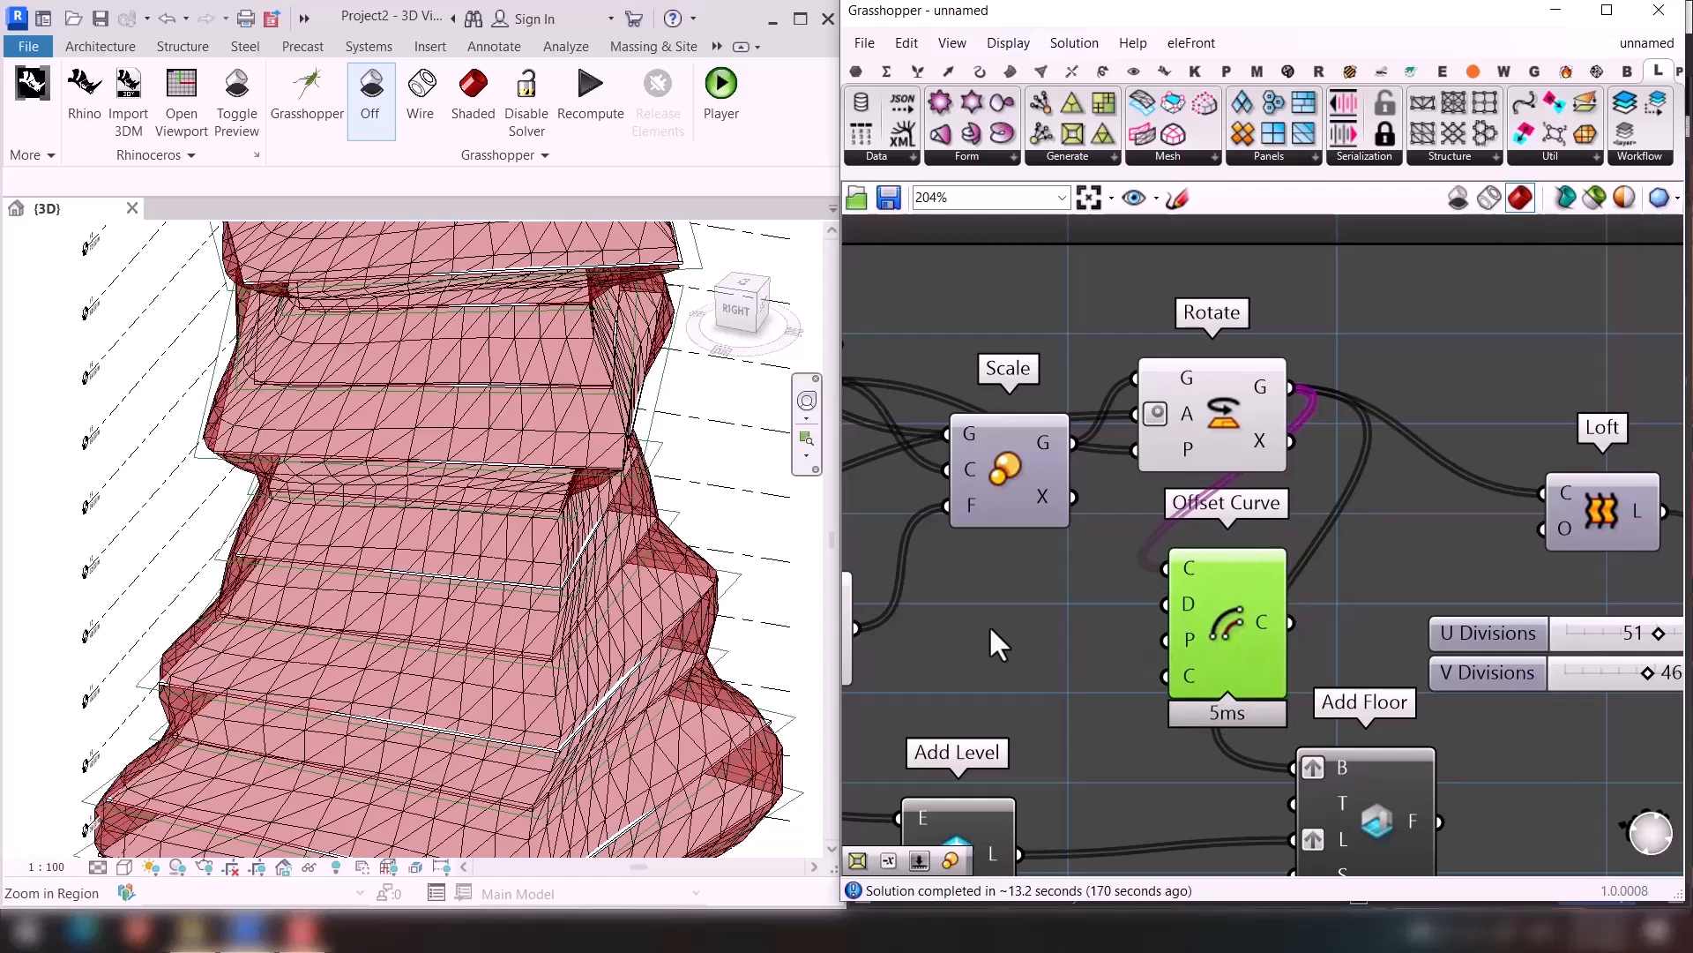
Try to apply the expression -x to the Offset Curve's distance input.
{"action": "right_click", "coordinate": [1187, 605]}
{"action": "mouse_move", "coordinate": [1344, 746]}
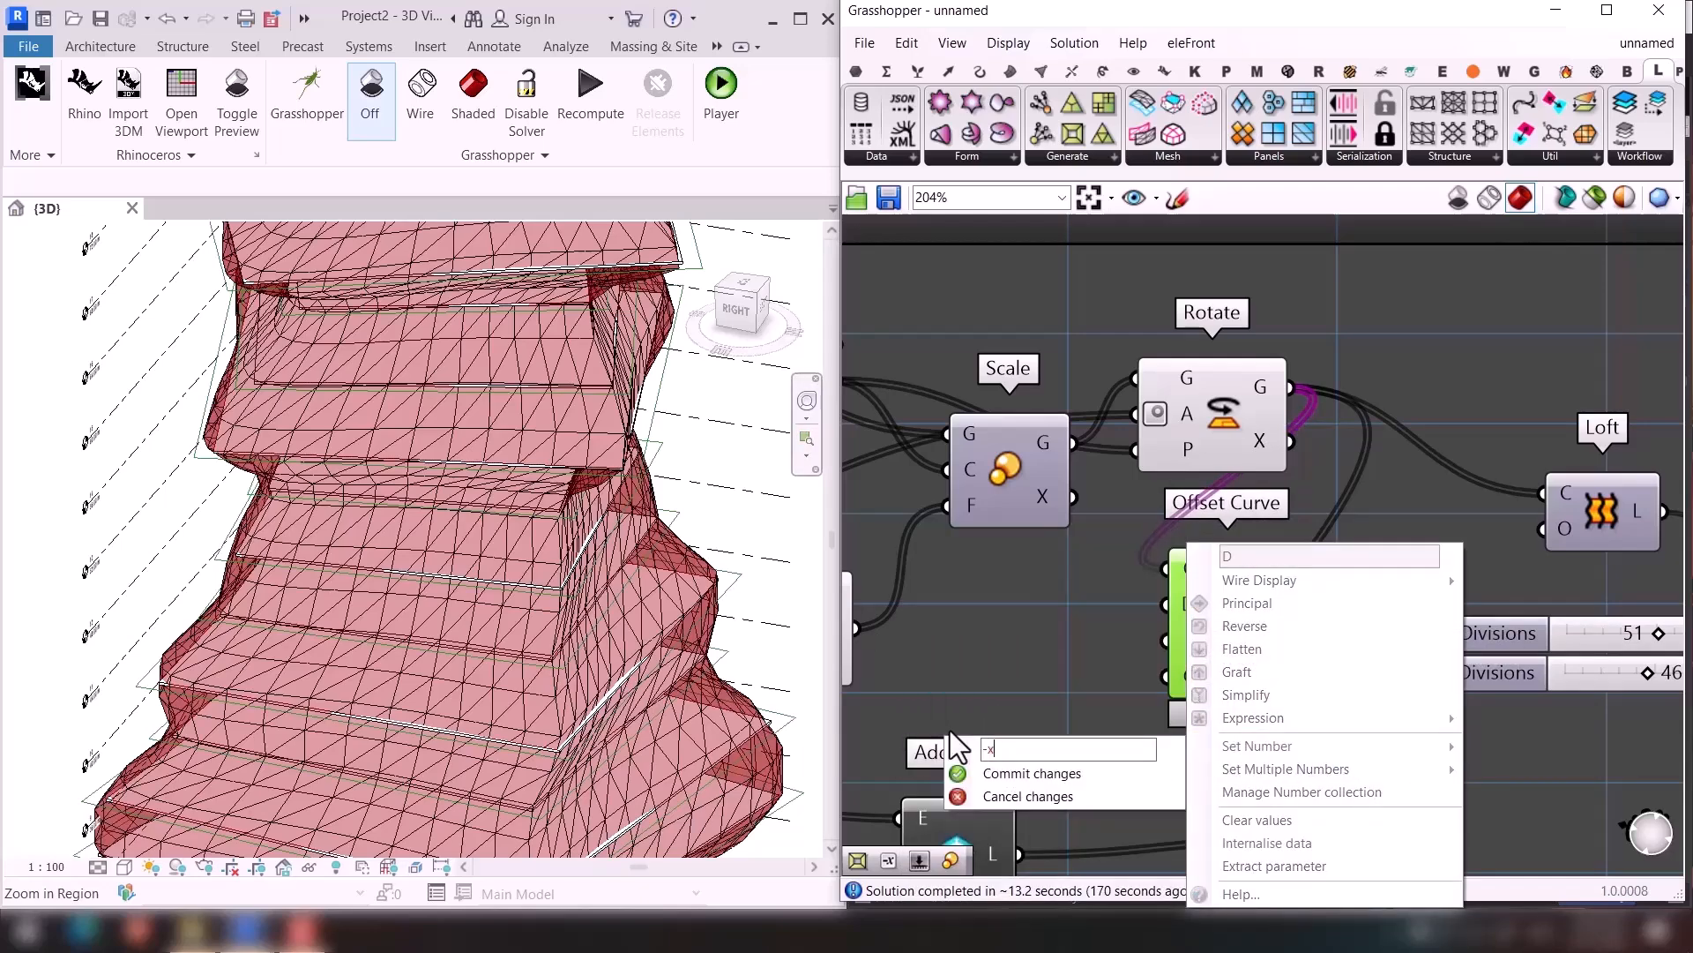
{"action": "left_click", "coordinate": [993, 774]}
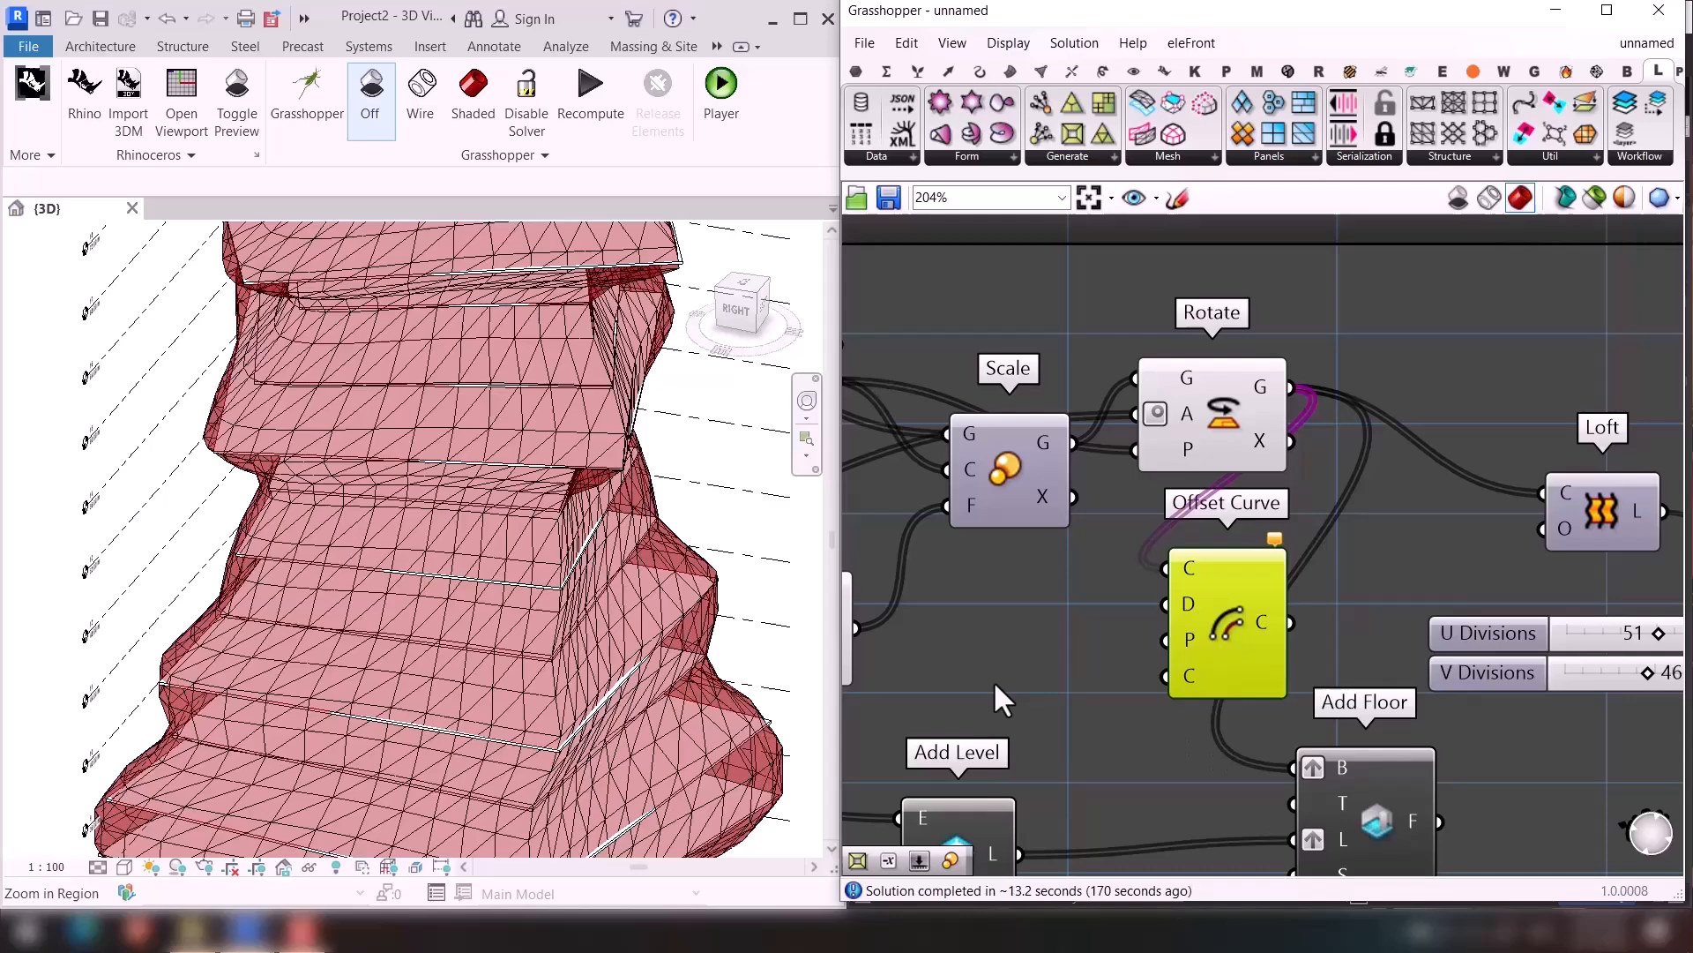
Add a number slider with the value 1.23 and connect it to the Offset Curve's distance input.
{"action": "double_click", "coordinate": [1019, 624]}
{"action": "type", "text": "1.23"}
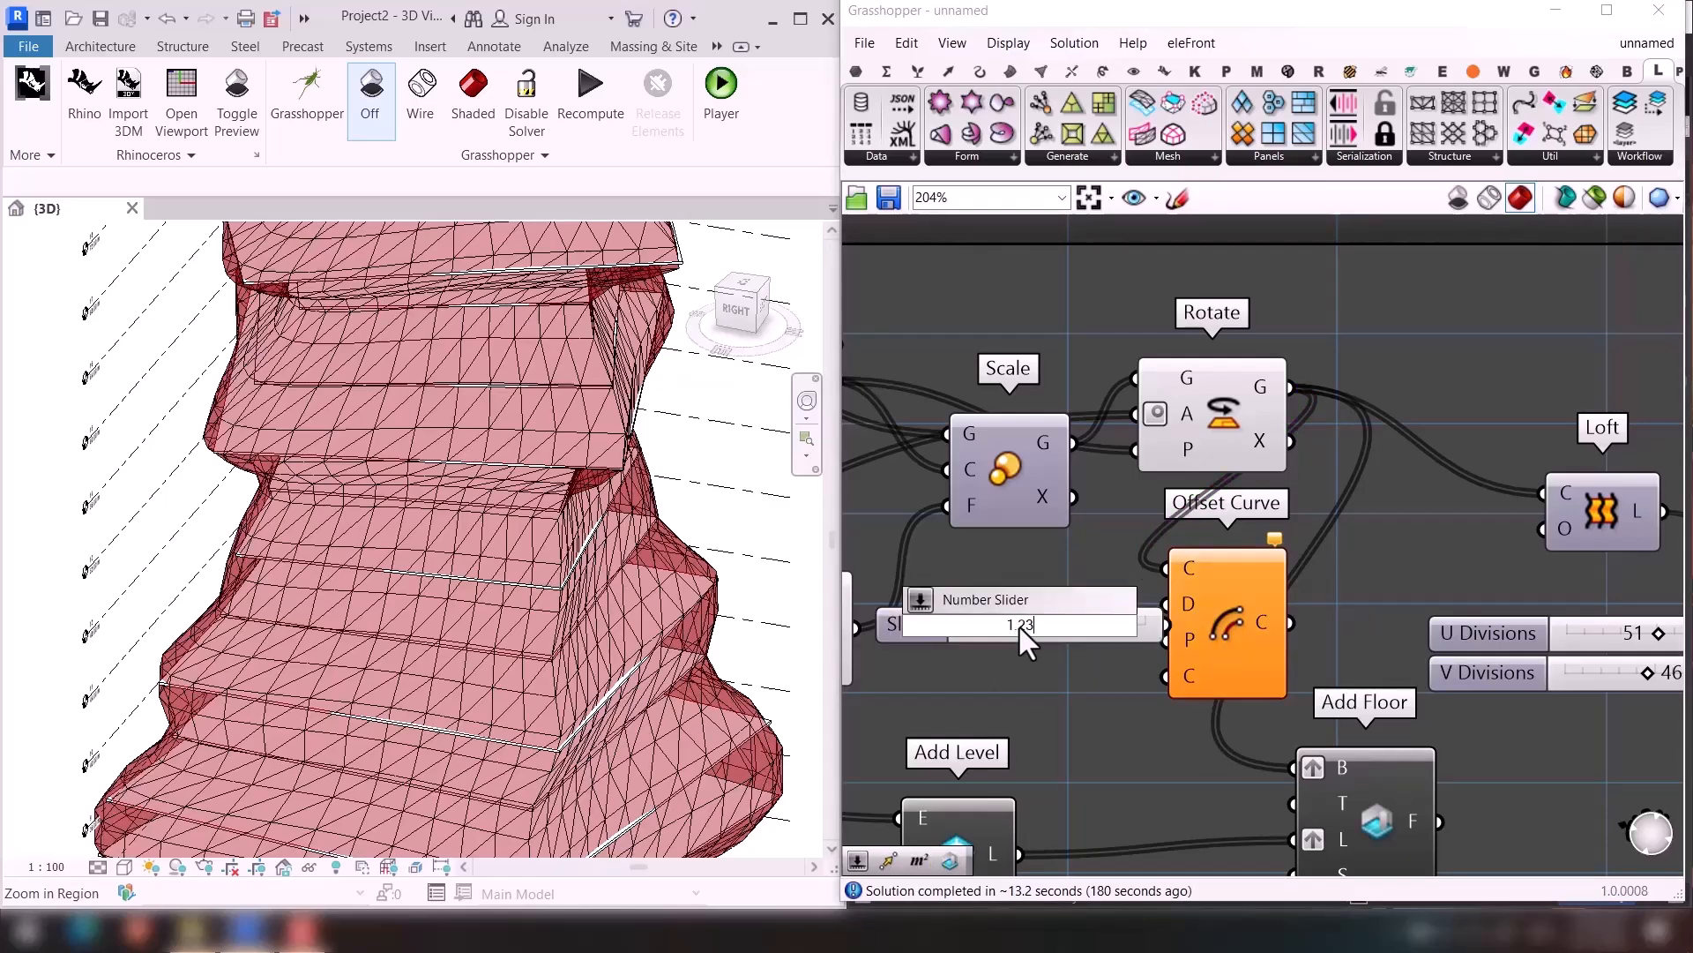
{"action": "key", "text": "Return"}
{"action": "left_click_drag", "start_coordinate": [1049, 629], "coordinate": [1017, 629]}
{"action": "scroll", "coordinate": [1090, 625], "scroll_direction": "up", "scroll_amount": 1}
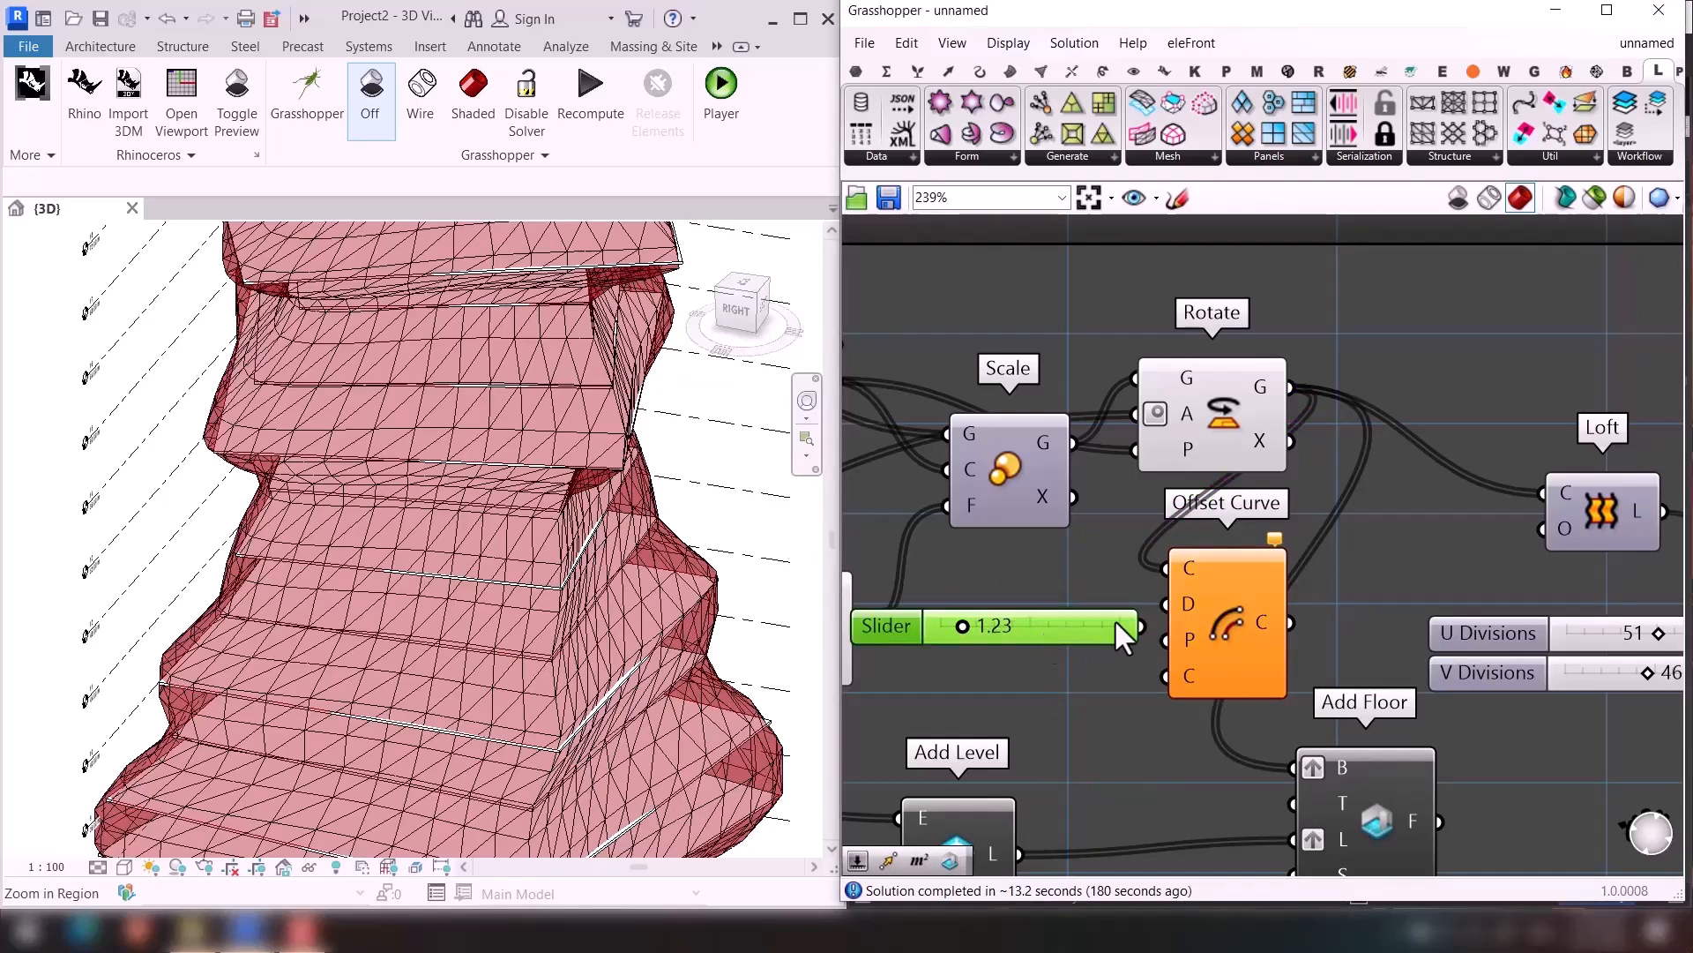
{"action": "left_click_drag", "start_coordinate": [1143, 625], "coordinate": [1081, 597]}
Apply the expression -x to the Offset Curve's D input so the curves offset in the opposite direction.
{"action": "scroll", "coordinate": [679, 617], "scroll_direction": "up", "scroll_amount": 2}
{"action": "right_click", "coordinate": [1209, 605]}
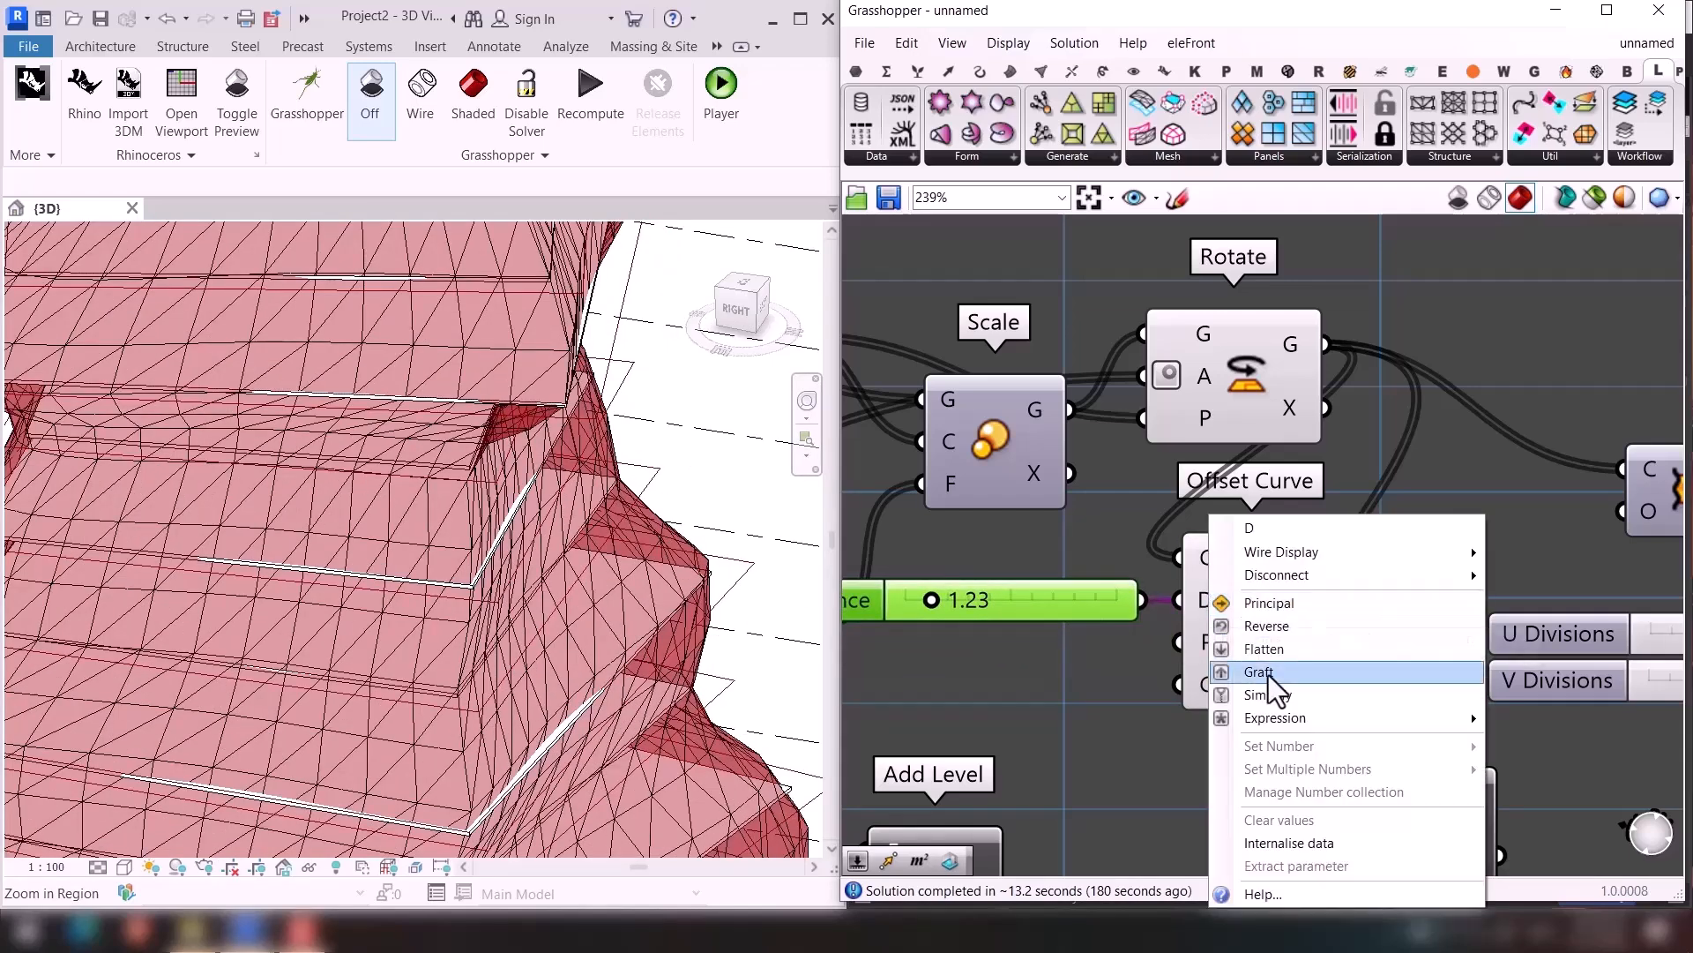
{"action": "mouse_move", "coordinate": [1231, 720]}
{"action": "left_click", "coordinate": [1014, 720]}
{"action": "key", "text": "Escape"}
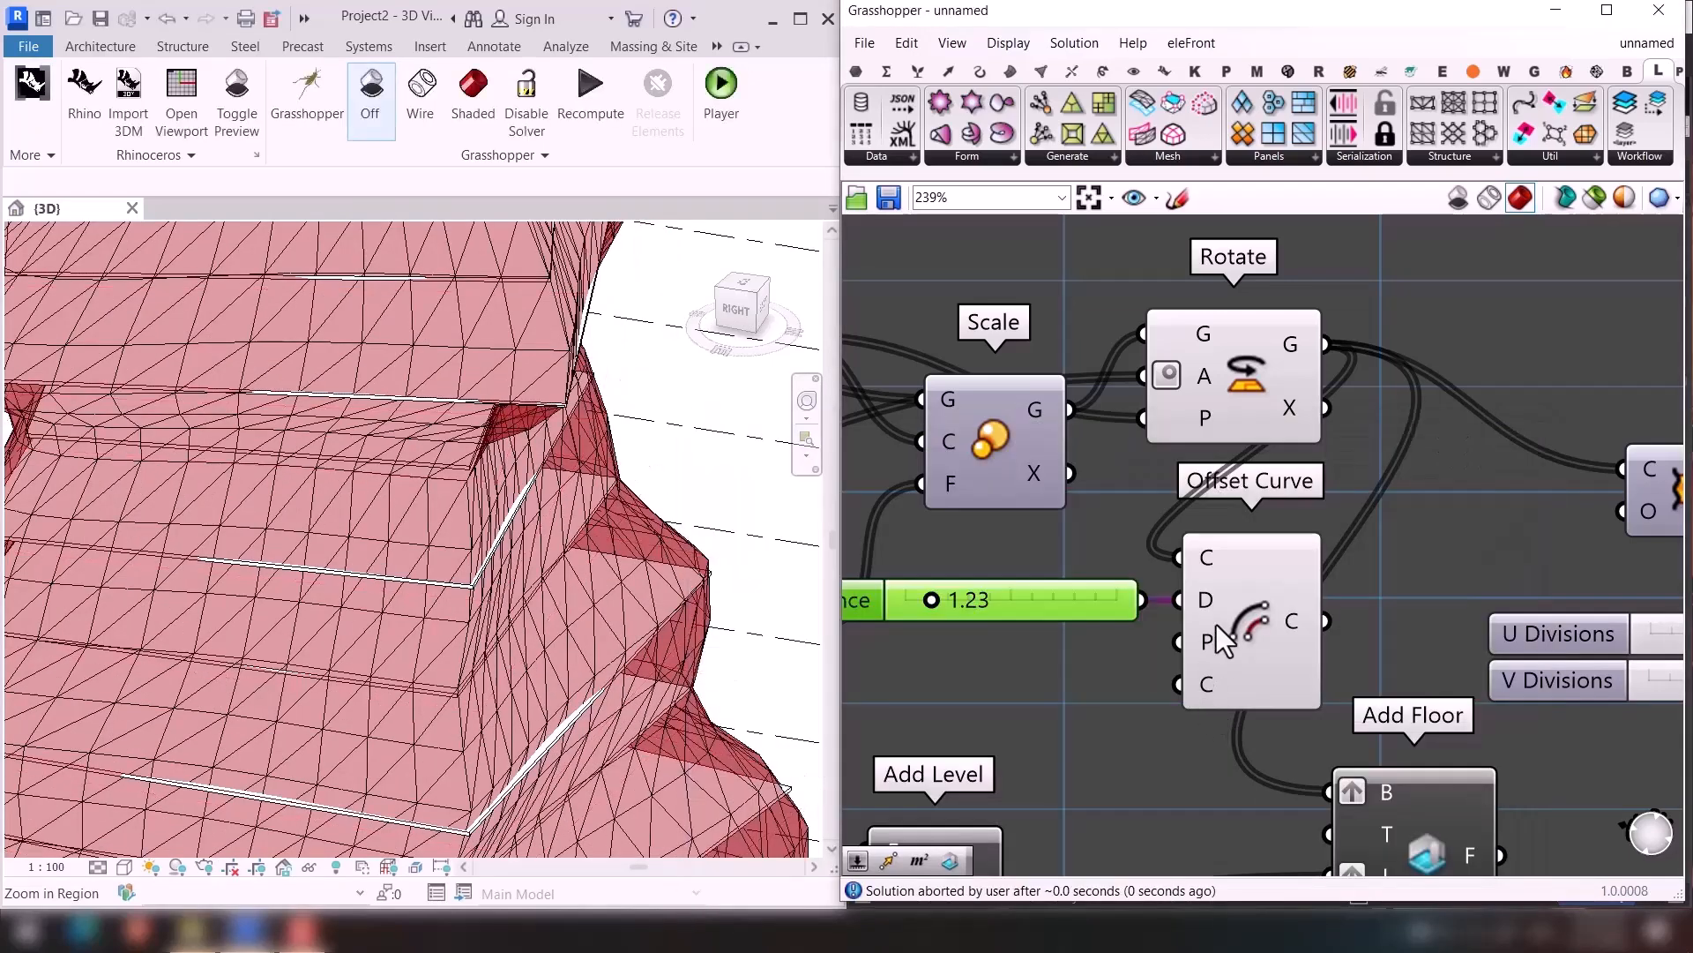
{"action": "right_click", "coordinate": [1213, 617]}
{"action": "mouse_move", "coordinate": [1251, 719]}
{"action": "left_click", "coordinate": [1090, 742]}
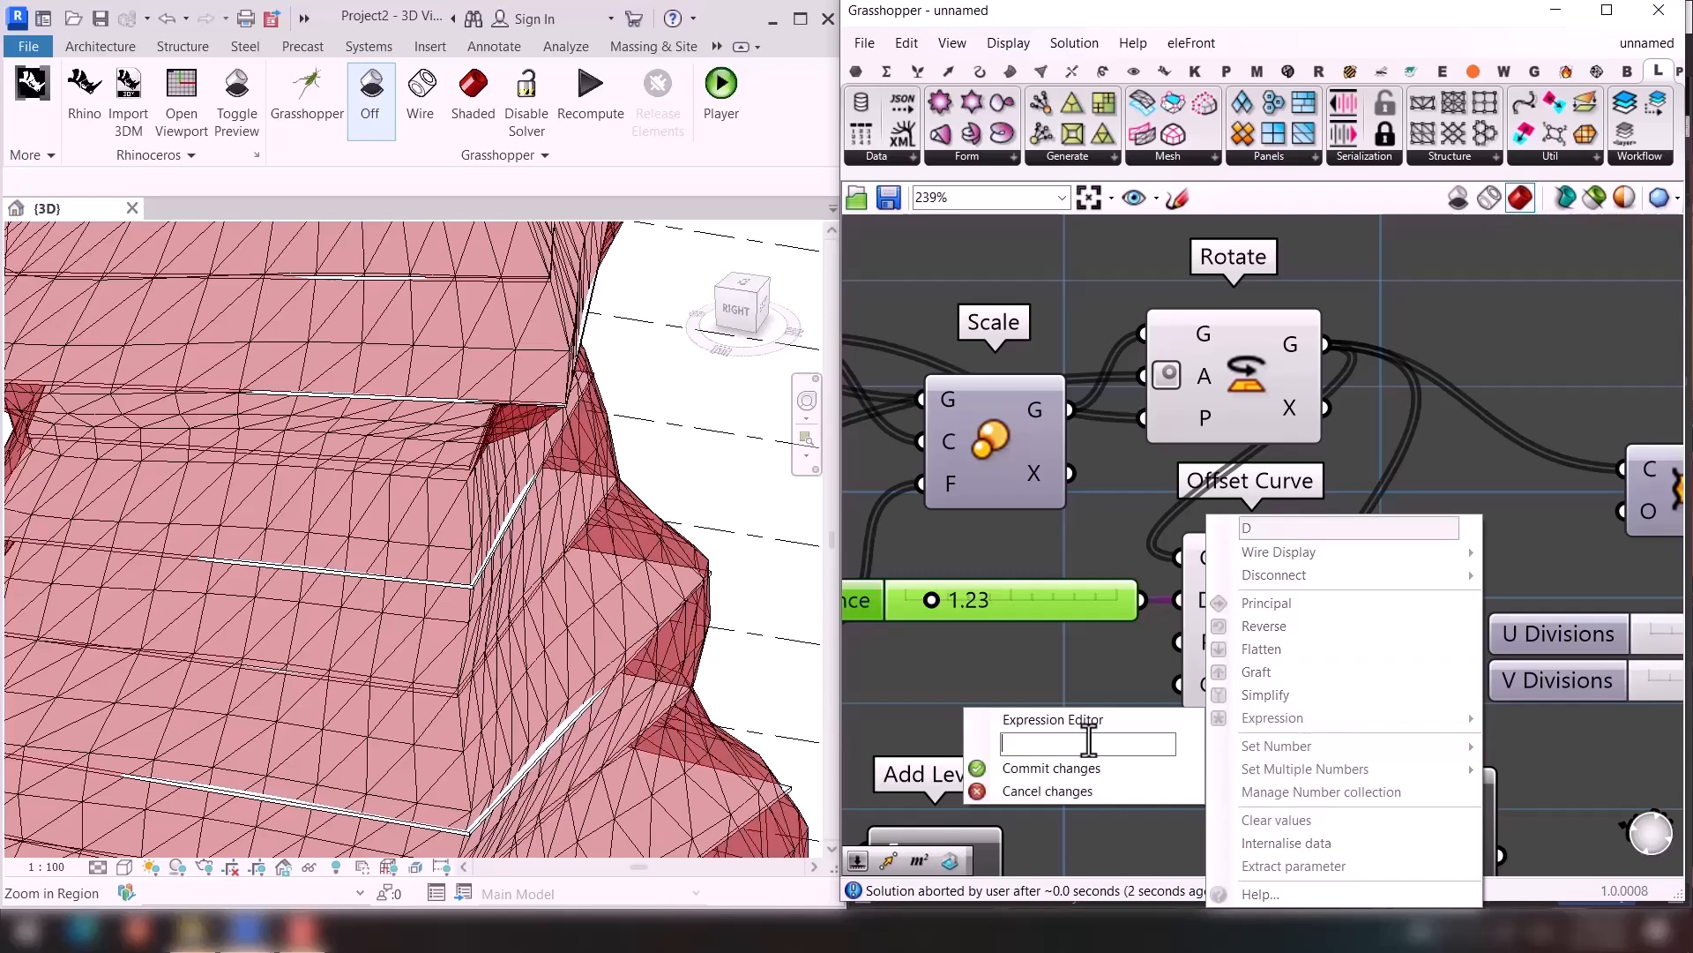
{"action": "left_click", "coordinate": [1045, 769]}
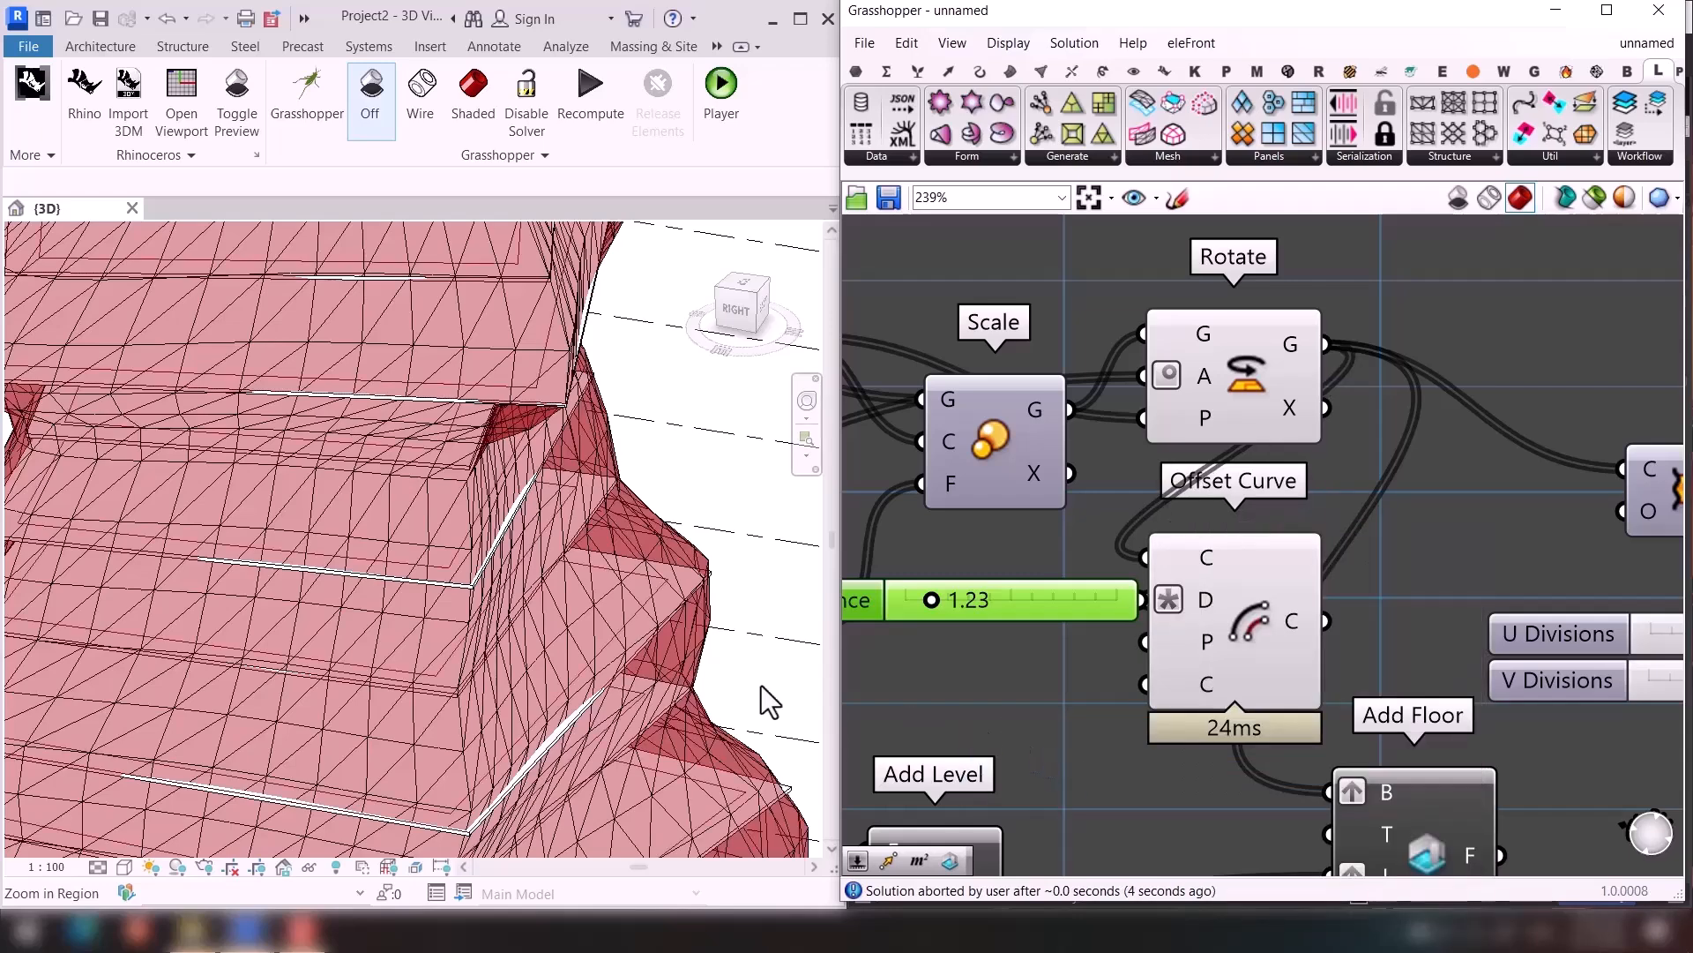
Set the Distance slider to 0.48 and connect the Offset Curve output to Add Floor's B input.
{"action": "scroll", "coordinate": [986, 597], "scroll_direction": "up", "scroll_amount": 2}
{"action": "left_click_drag", "start_coordinate": [922, 601], "coordinate": [890, 602]}
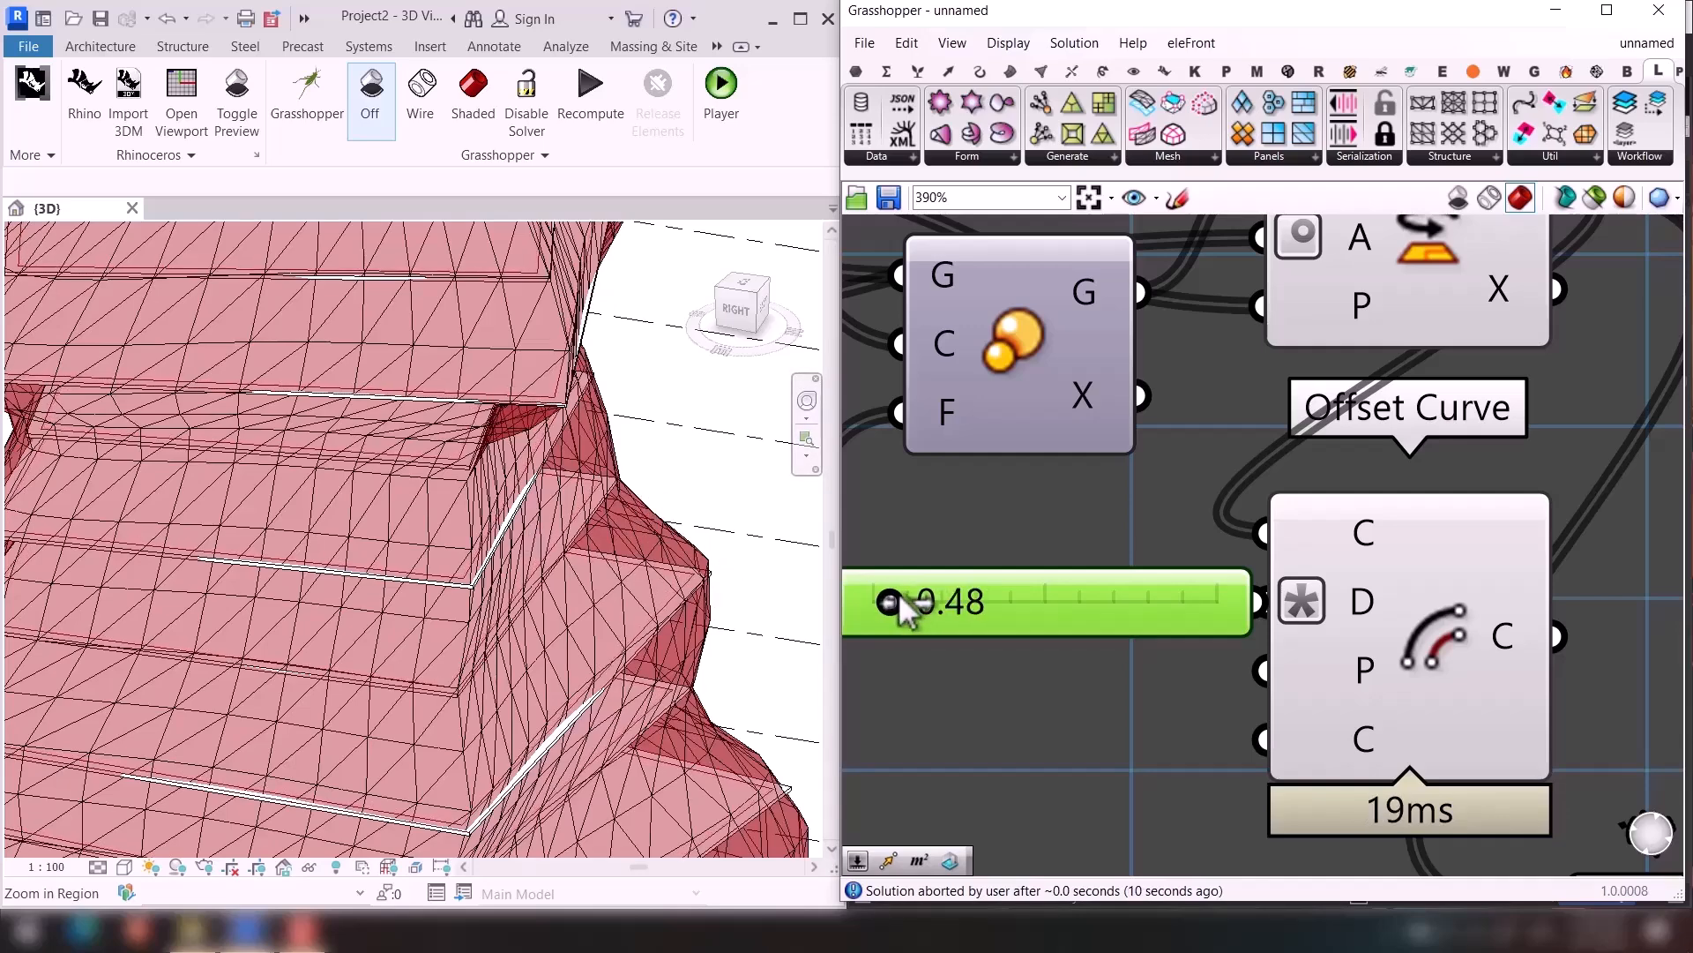
{"action": "scroll", "coordinate": [1349, 639], "scroll_direction": "down", "scroll_amount": 2}
{"action": "right_click_drag", "start_coordinate": [1416, 690], "coordinate": [1326, 527]}
{"action": "scroll", "coordinate": [1323, 526], "scroll_direction": "down", "scroll_amount": 2}
{"action": "left_click_drag", "start_coordinate": [1281, 533], "coordinate": [1245, 543]}
{"action": "left_click_drag", "start_coordinate": [1337, 502], "coordinate": [1379, 637]}
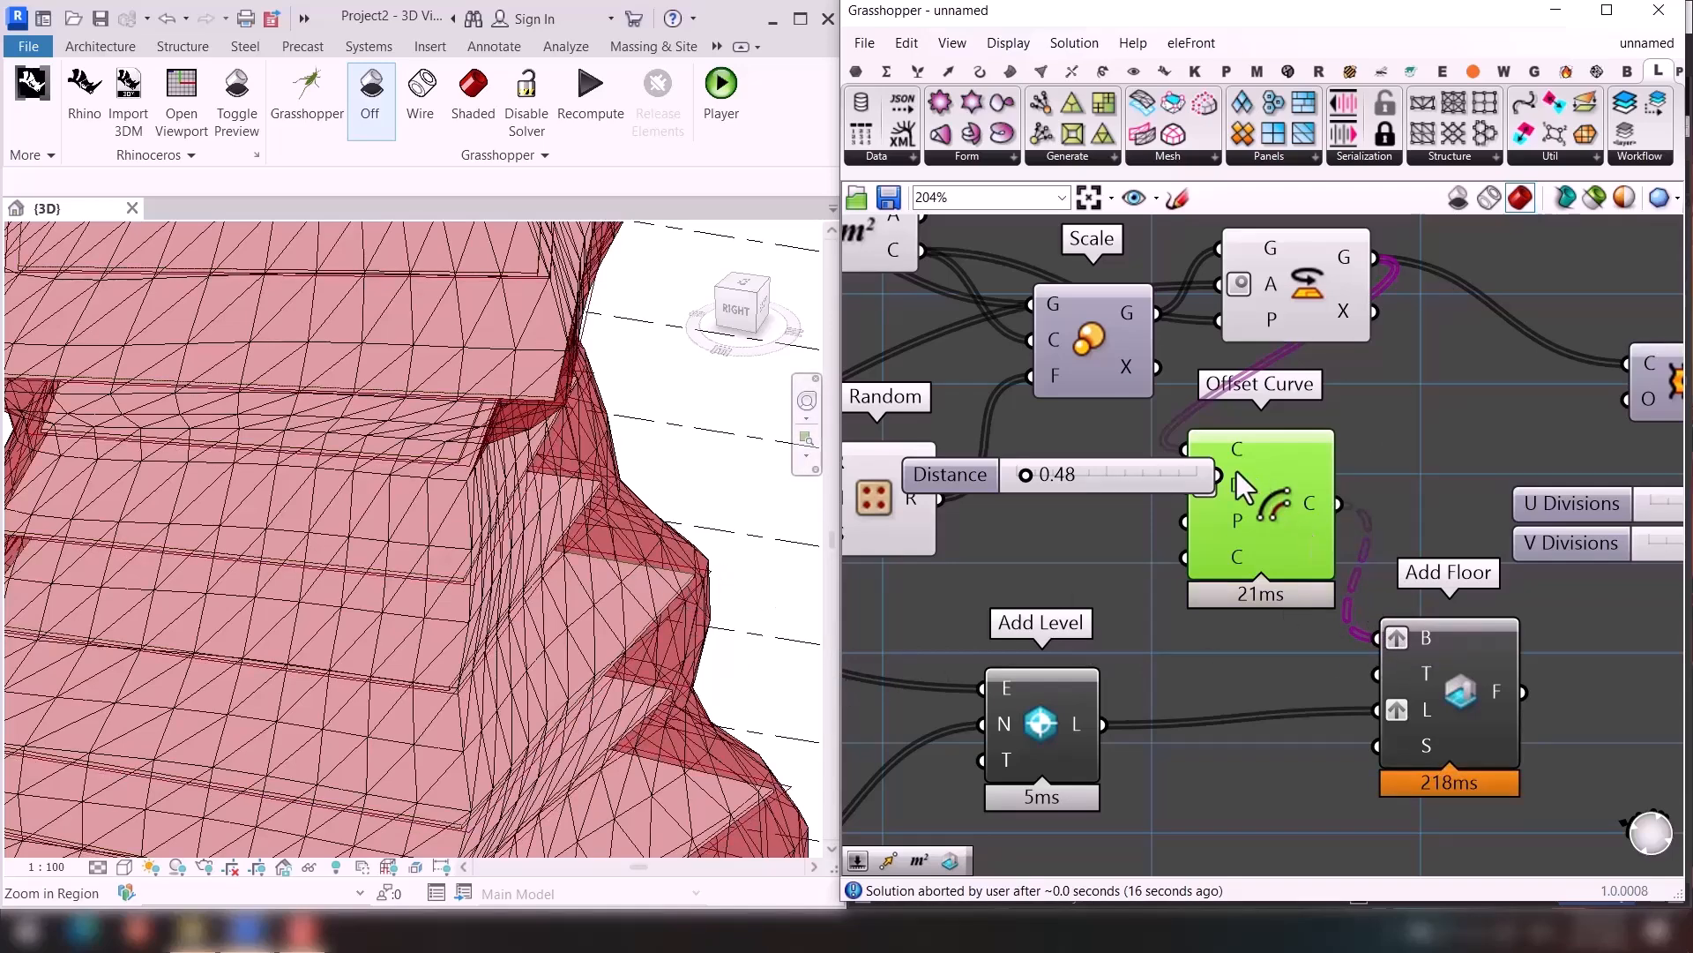
Set the Offset Curve's Distance slider to 0.45.
{"action": "scroll", "coordinate": [1024, 467], "scroll_direction": "up", "scroll_amount": 2}
{"action": "left_click_drag", "start_coordinate": [1023, 464], "coordinate": [1024, 462]}
{"action": "scroll", "coordinate": [1207, 561], "scroll_direction": "down", "scroll_amount": 5}
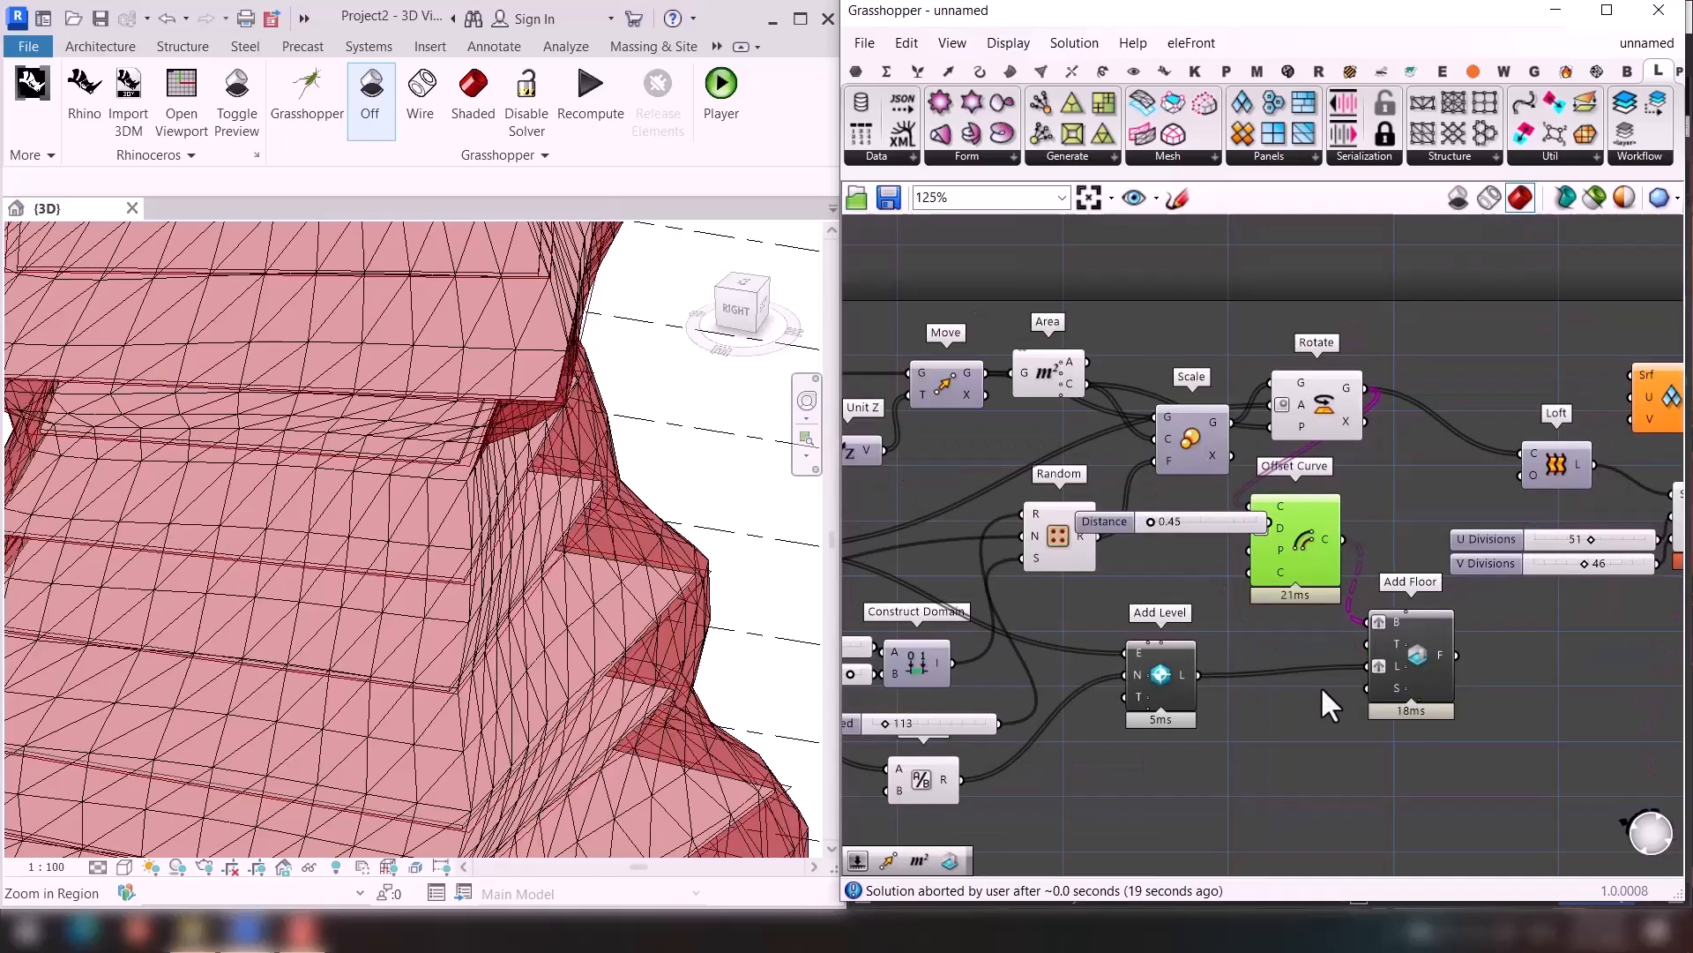
Spread the components apart and reposition the Distance slider beside Offset Curve and the Rotate component closer to Scale.
{"action": "right_click_drag", "start_coordinate": [1321, 685], "coordinate": [1138, 571]}
{"action": "left_click_drag", "start_coordinate": [1098, 636], "coordinate": [1246, 649]}
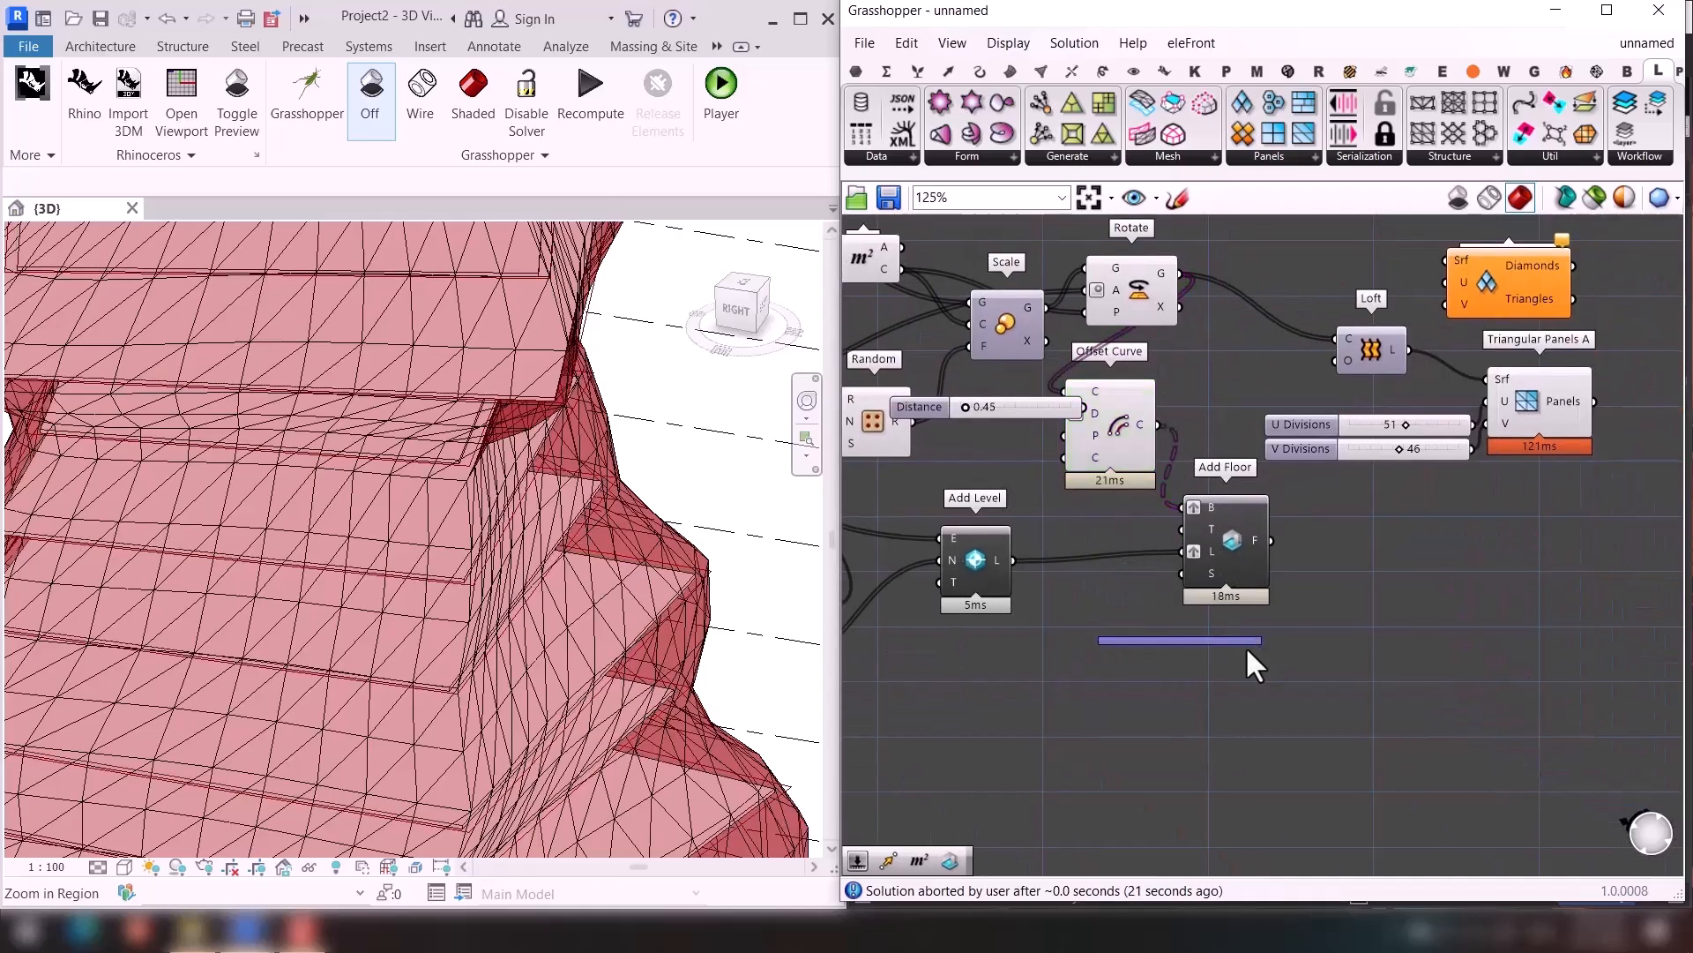
{"action": "middle_click", "coordinate": [1076, 657]}
{"action": "left_click", "coordinate": [1021, 698]}
{"action": "mouse_move", "coordinate": [1058, 638]}
{"action": "right_mouse_down"}
{"action": "mouse_move", "coordinate": [1103, 635]}
{"action": "mouse_move", "coordinate": [1043, 648]}
{"action": "right_mouse_up"}
{"action": "left_click_drag", "start_coordinate": [1090, 649], "coordinate": [1246, 655], "text": "alt"}
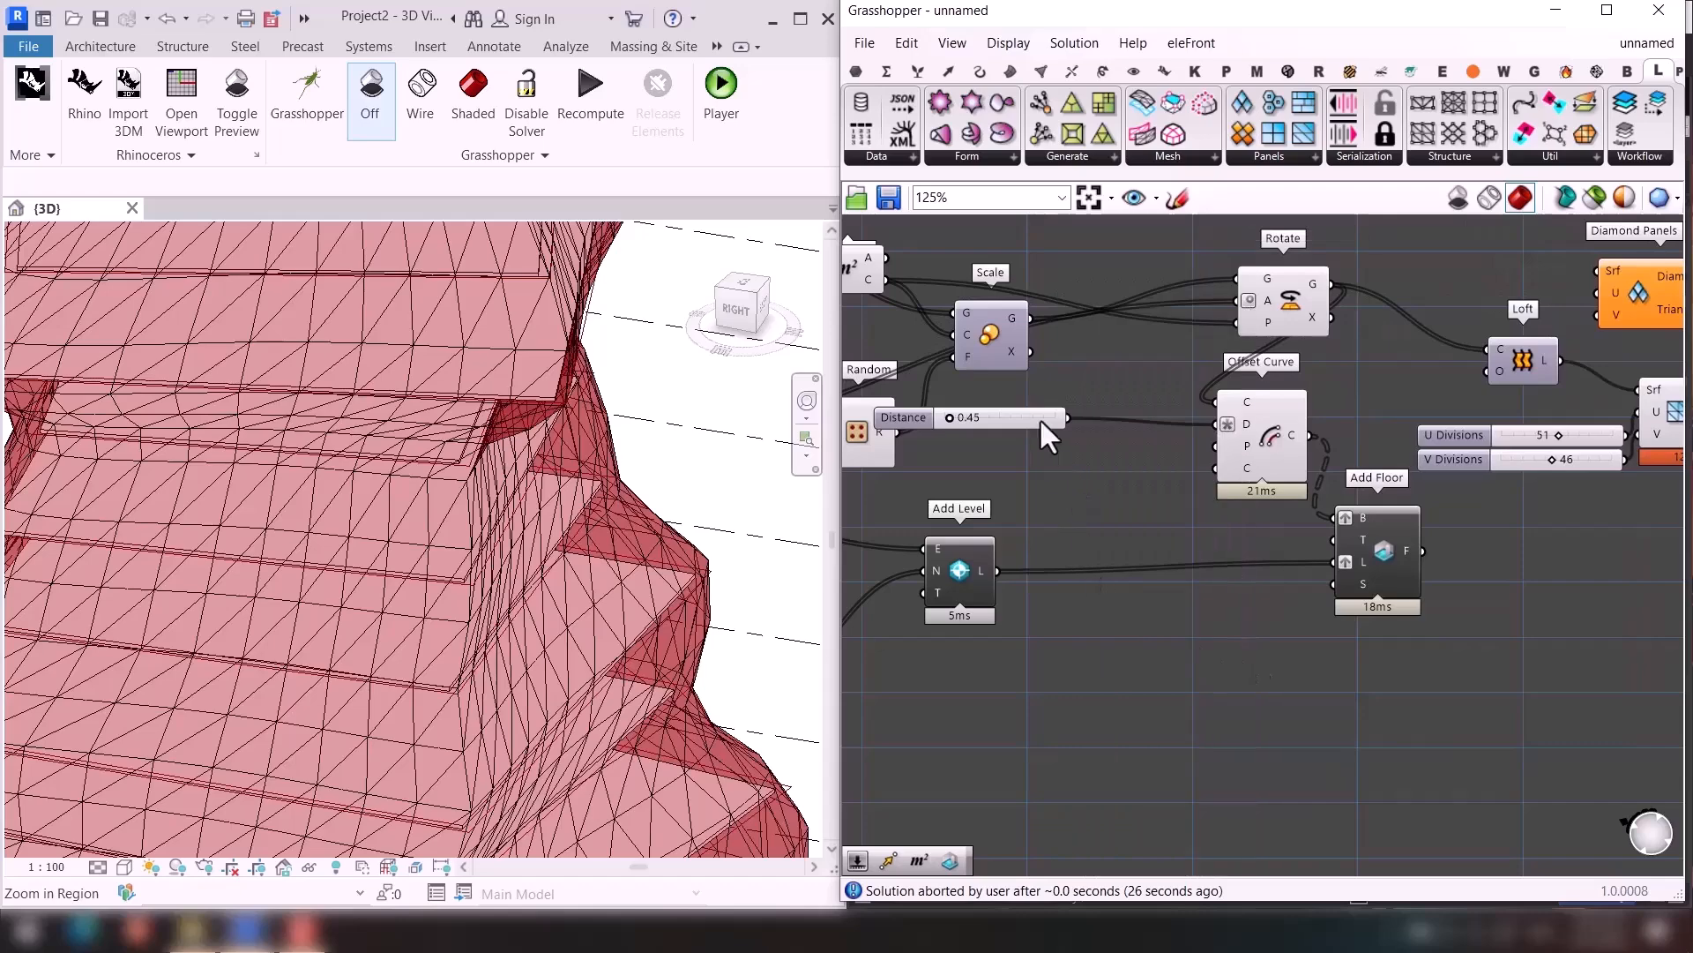
{"action": "left_click_drag", "start_coordinate": [1138, 450], "coordinate": [1129, 434]}
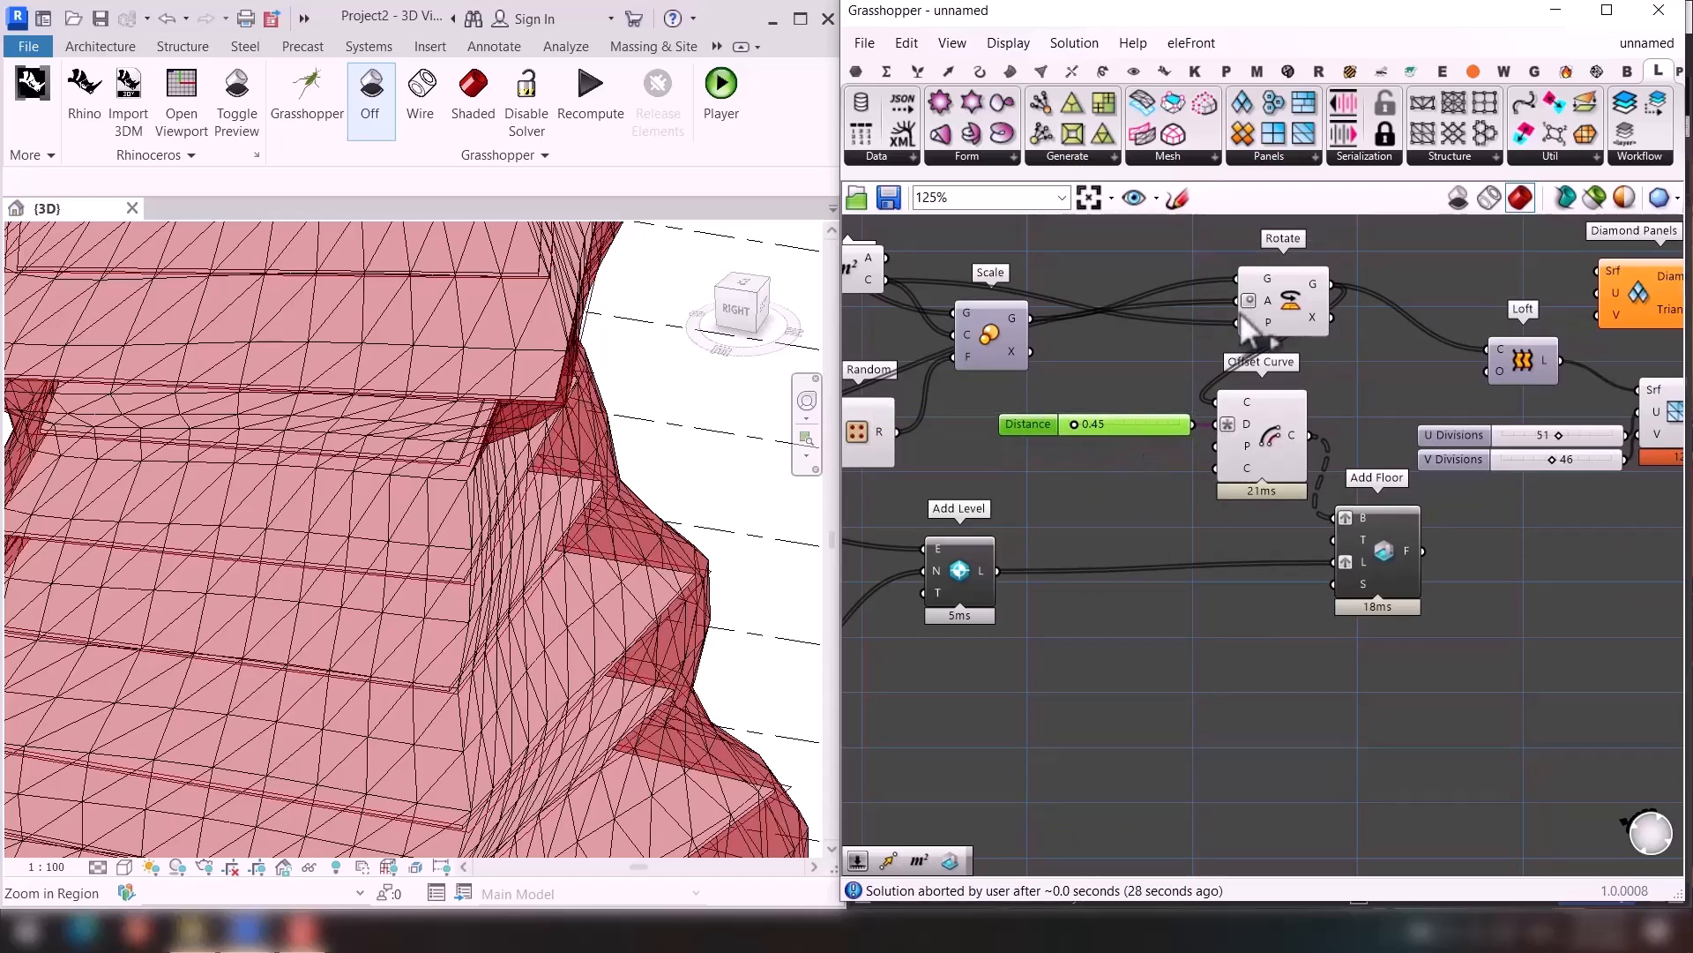
{"action": "left_click_drag", "start_coordinate": [1280, 286], "coordinate": [1140, 269]}
Delete the unused Diamond Panels component and move Triangular Panels A up beside Loft.
{"action": "left_click", "coordinate": [1526, 602]}
{"action": "right_click_drag", "start_coordinate": [1524, 598], "coordinate": [1069, 730]}
{"action": "scroll", "coordinate": [1210, 469], "scroll_direction": "up", "scroll_amount": 3}
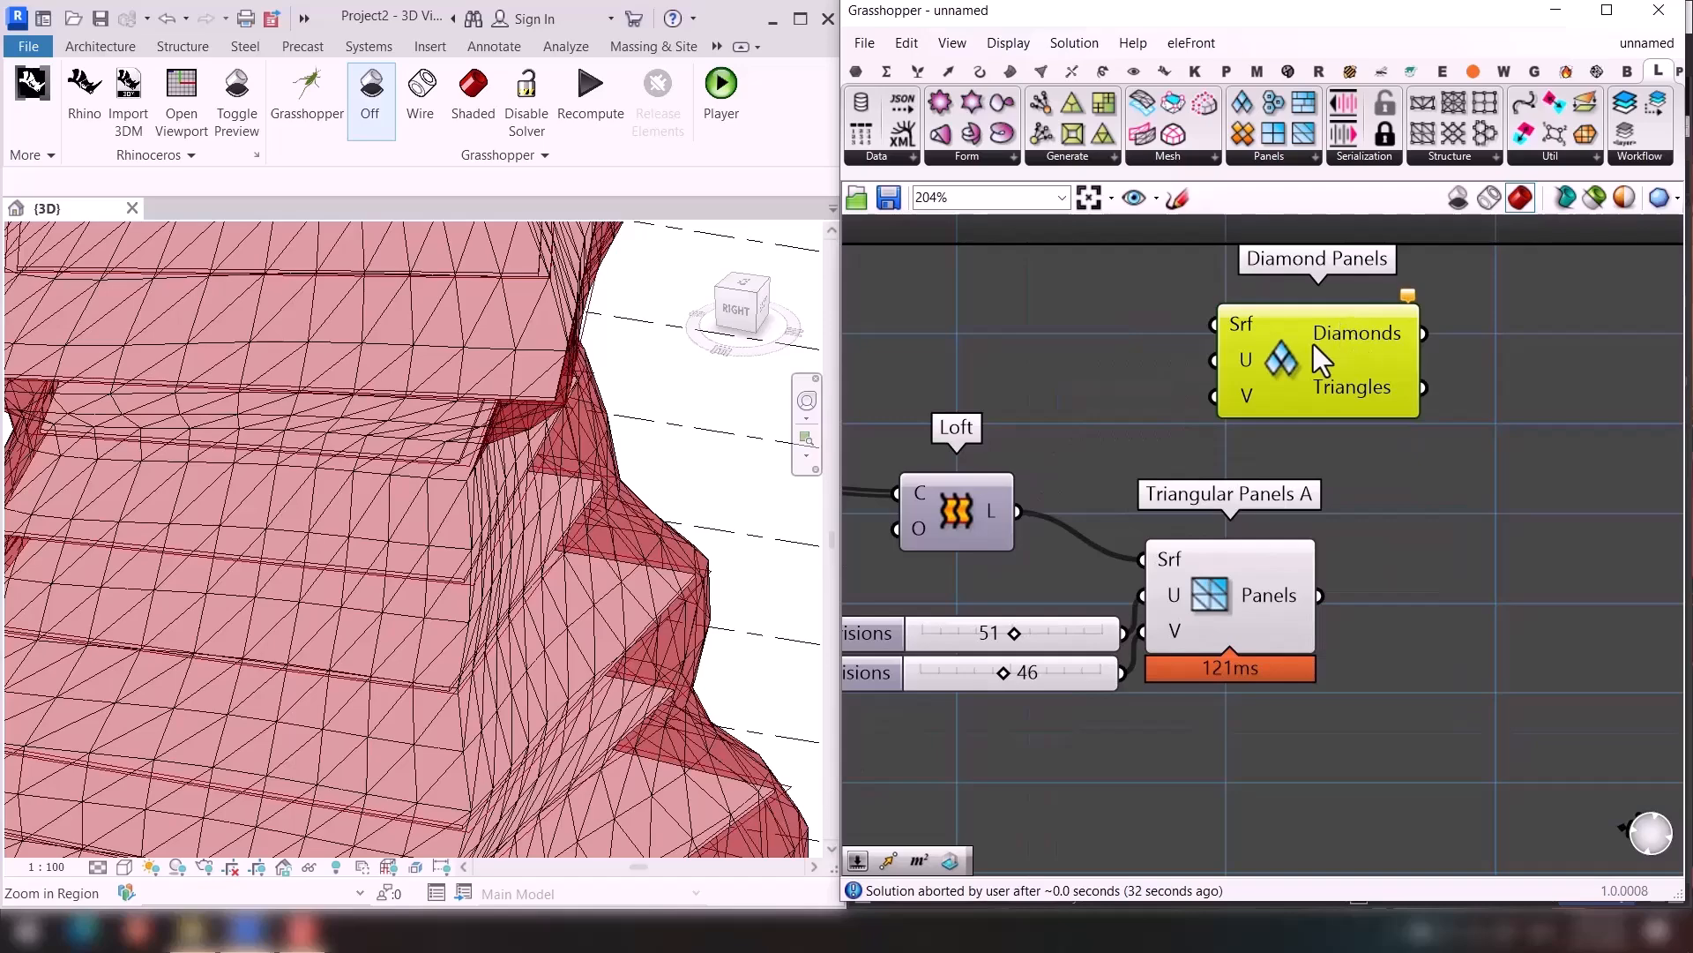
{"action": "key", "text": "Delete"}
{"action": "scroll", "coordinate": [1309, 611], "scroll_direction": "up", "scroll_amount": 1}
{"action": "left_click_drag", "start_coordinate": [1282, 611], "coordinate": [1282, 536]}
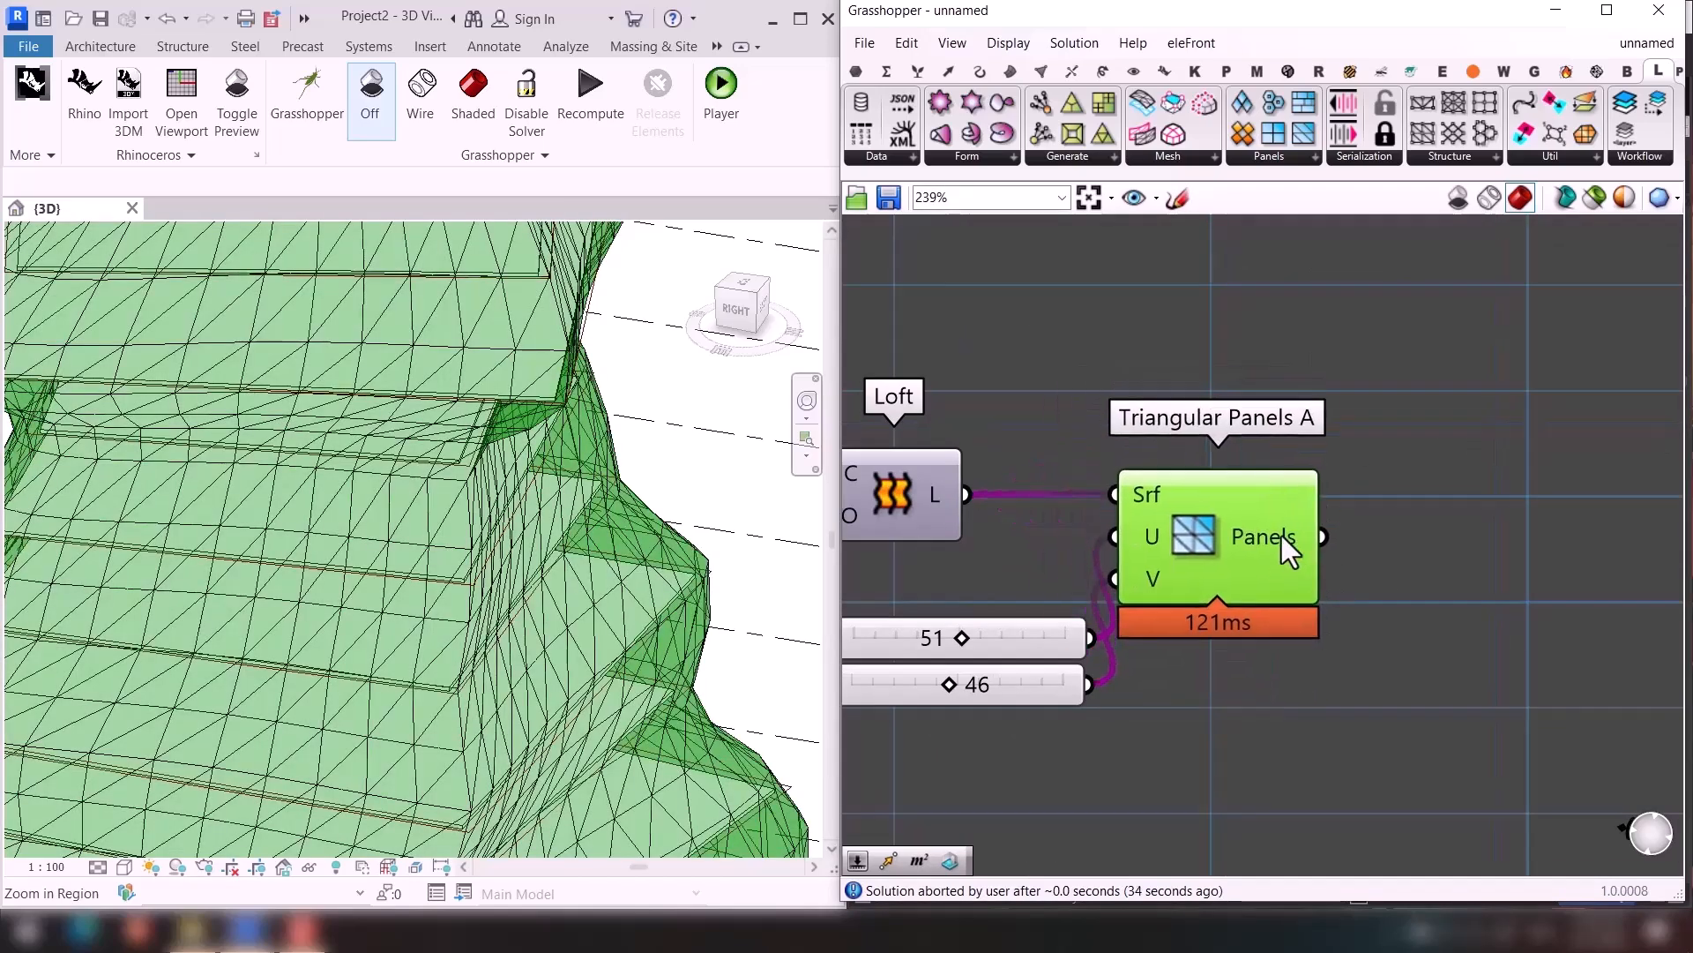
{"action": "left_click", "coordinate": [1392, 794]}
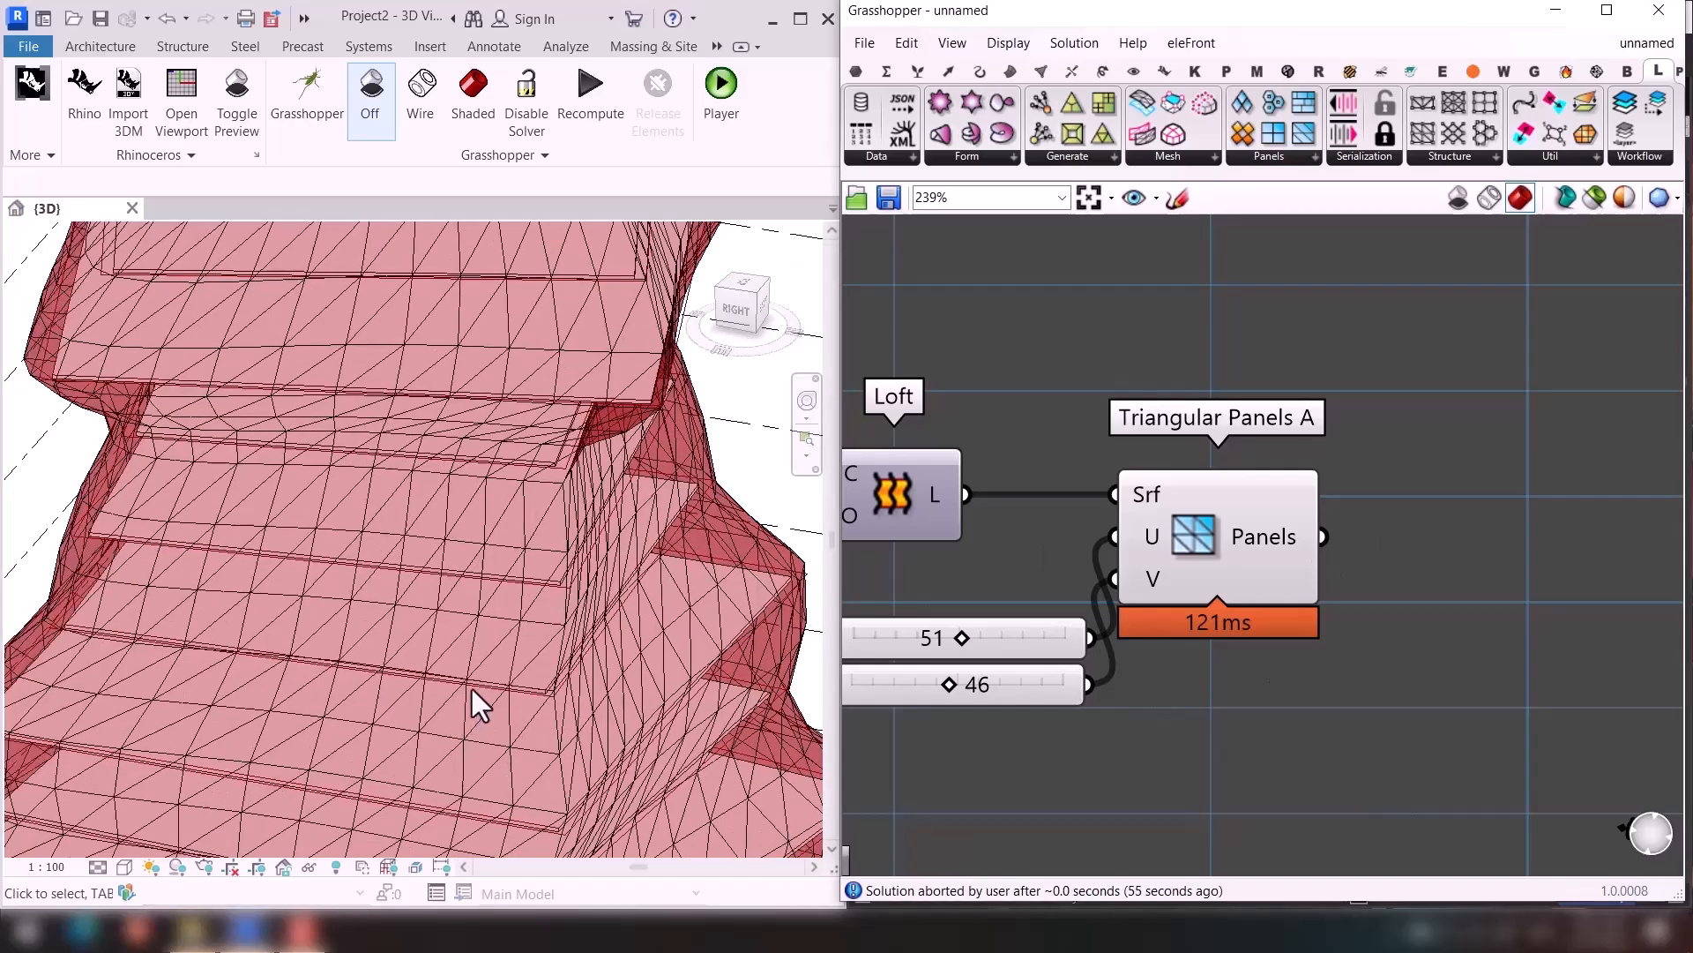
Place a Triangle Panels B component on the canvas above Triangular Panels A.
{"action": "middle_click_drag", "start_coordinate": [472, 690], "coordinate": [592, 627], "text": "shift"}
{"action": "scroll", "coordinate": [531, 496], "scroll_direction": "up", "scroll_amount": 2}
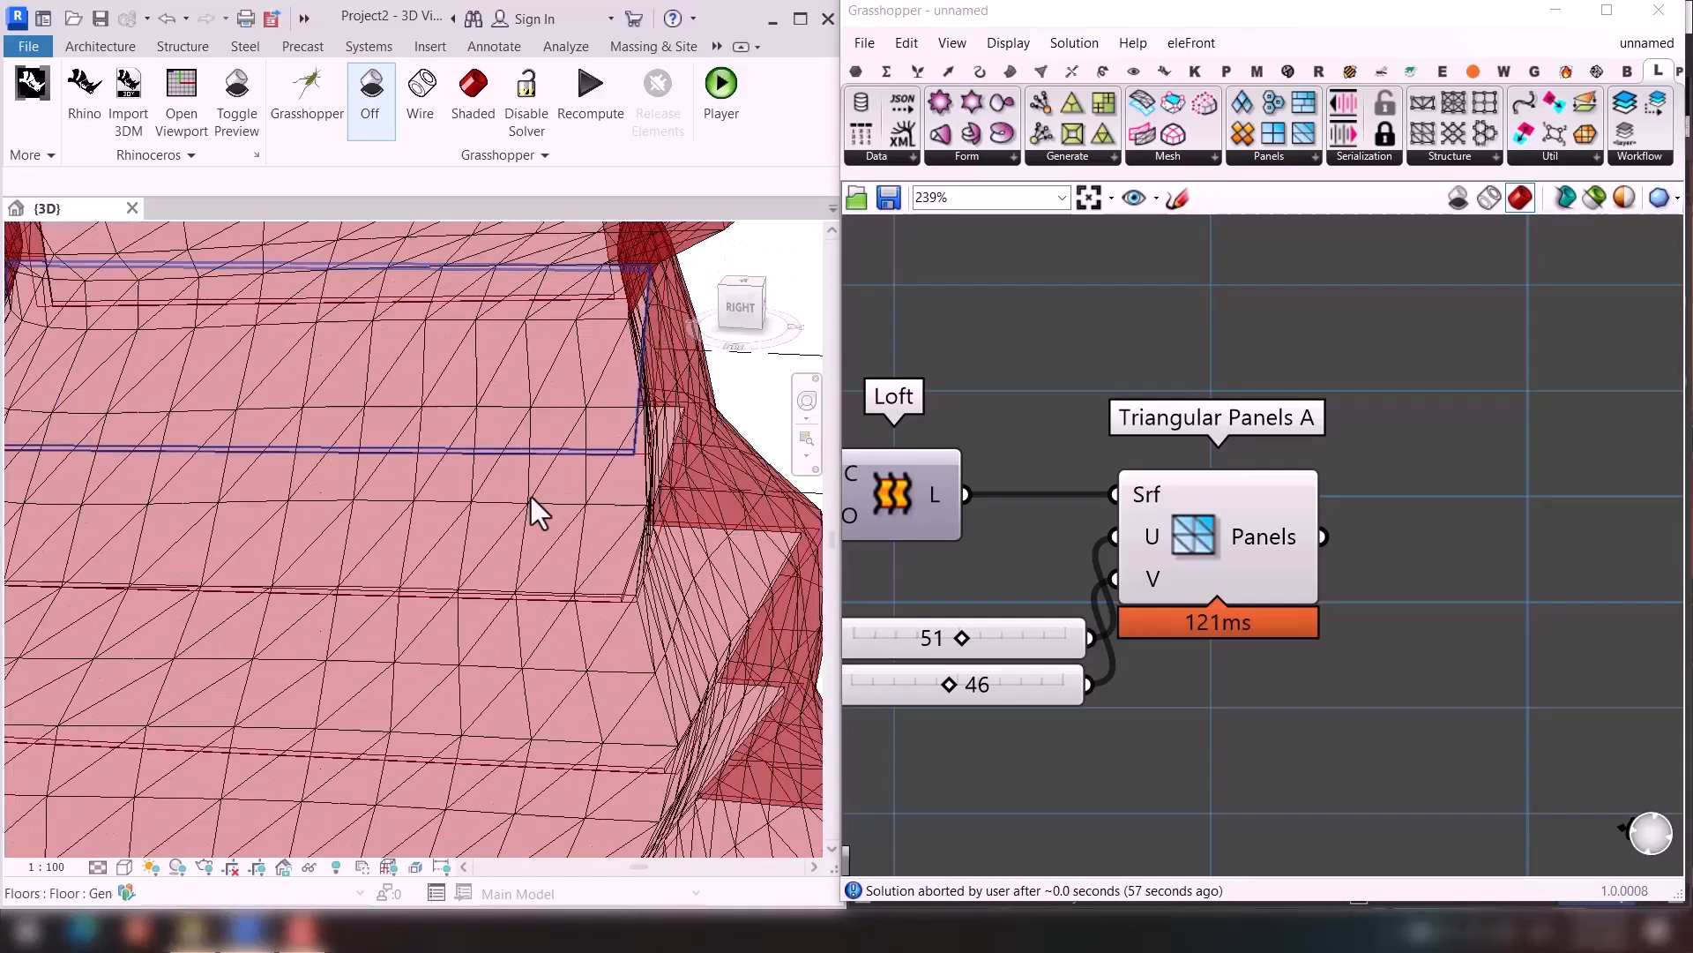
{"action": "scroll", "coordinate": [531, 498], "scroll_direction": "up", "scroll_amount": 1}
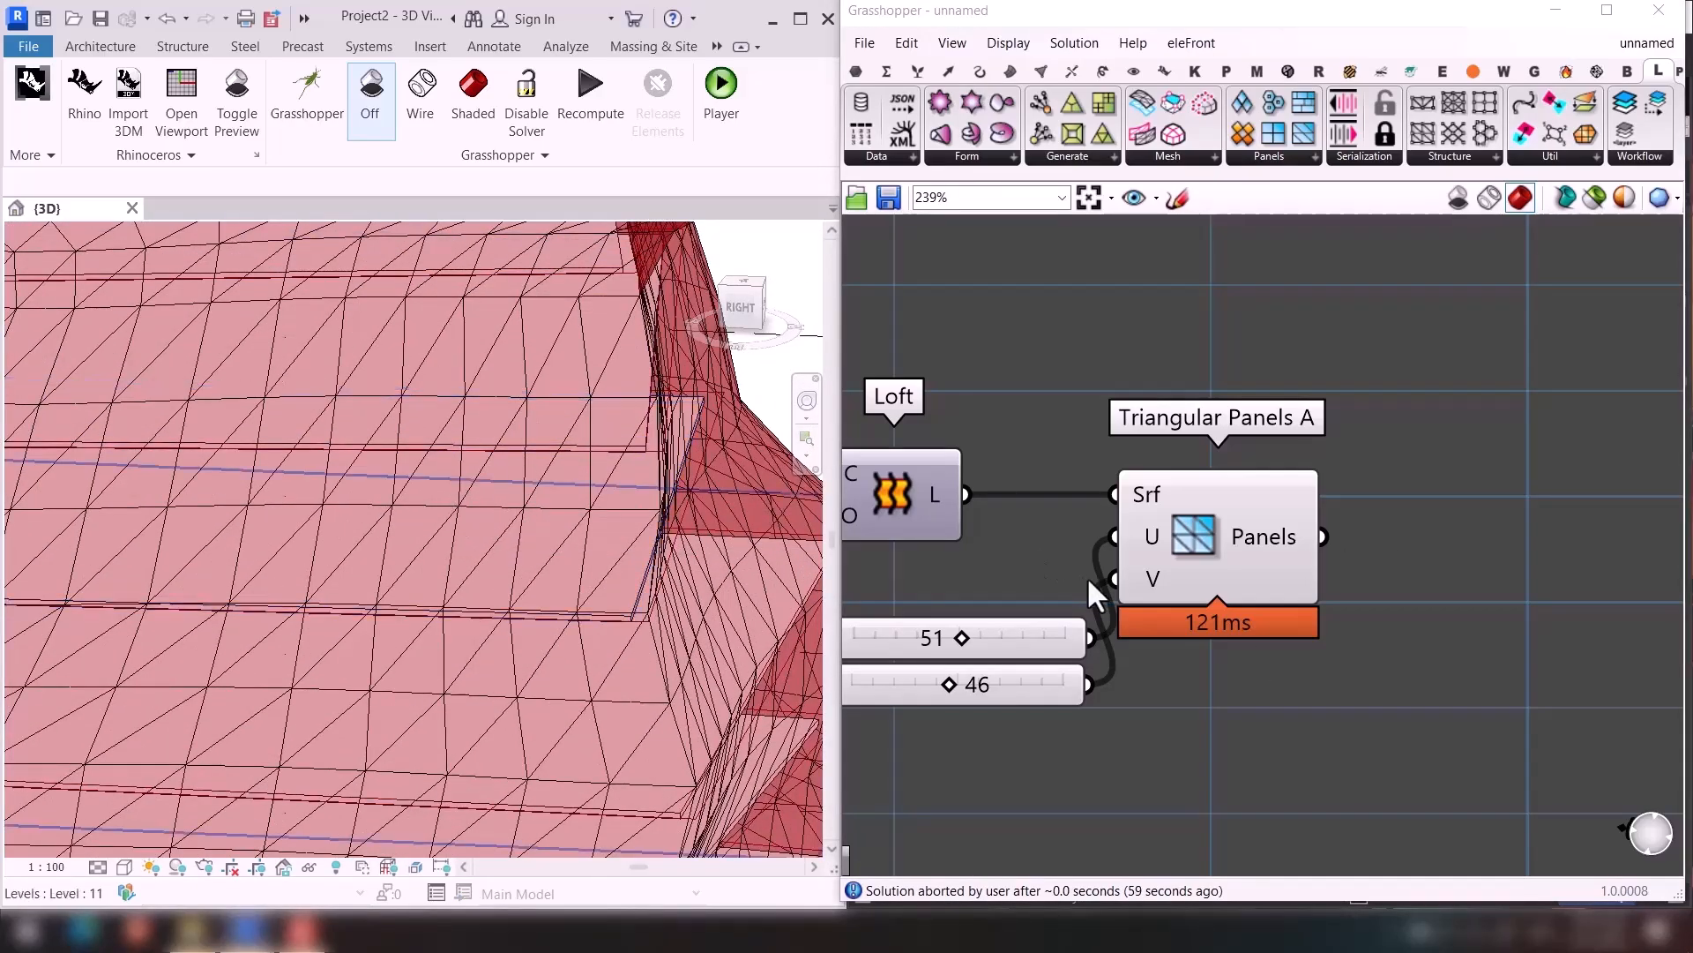
{"action": "left_click", "coordinate": [1279, 155]}
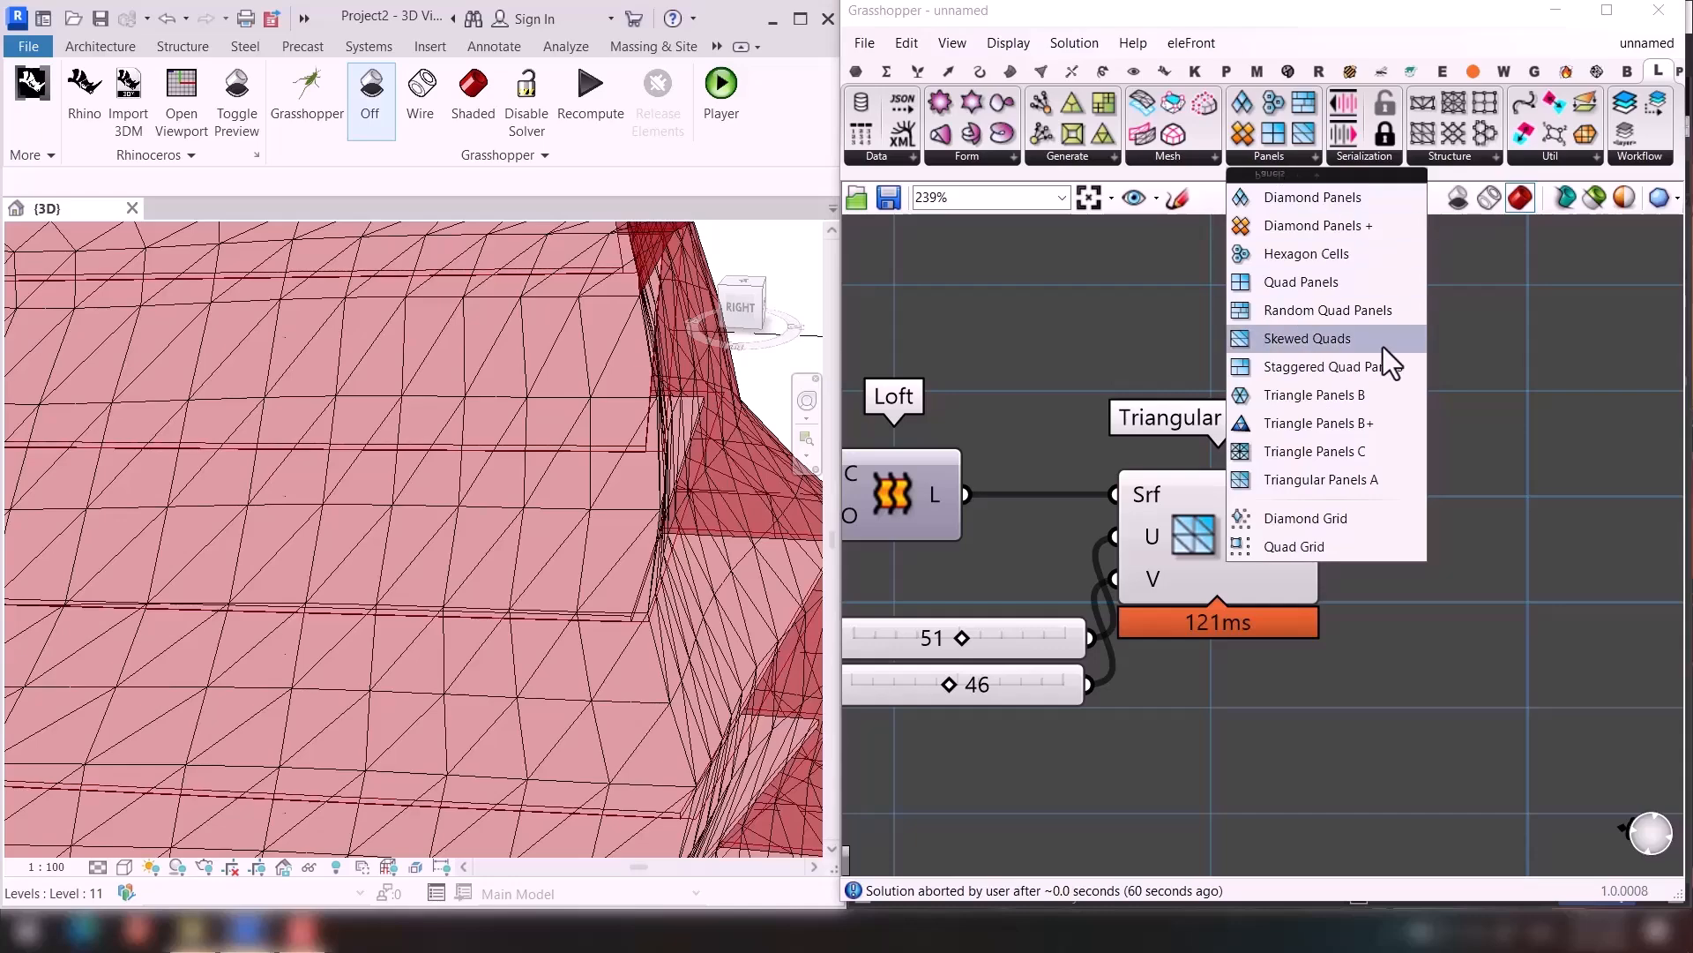
{"action": "left_click", "coordinate": [1306, 452]}
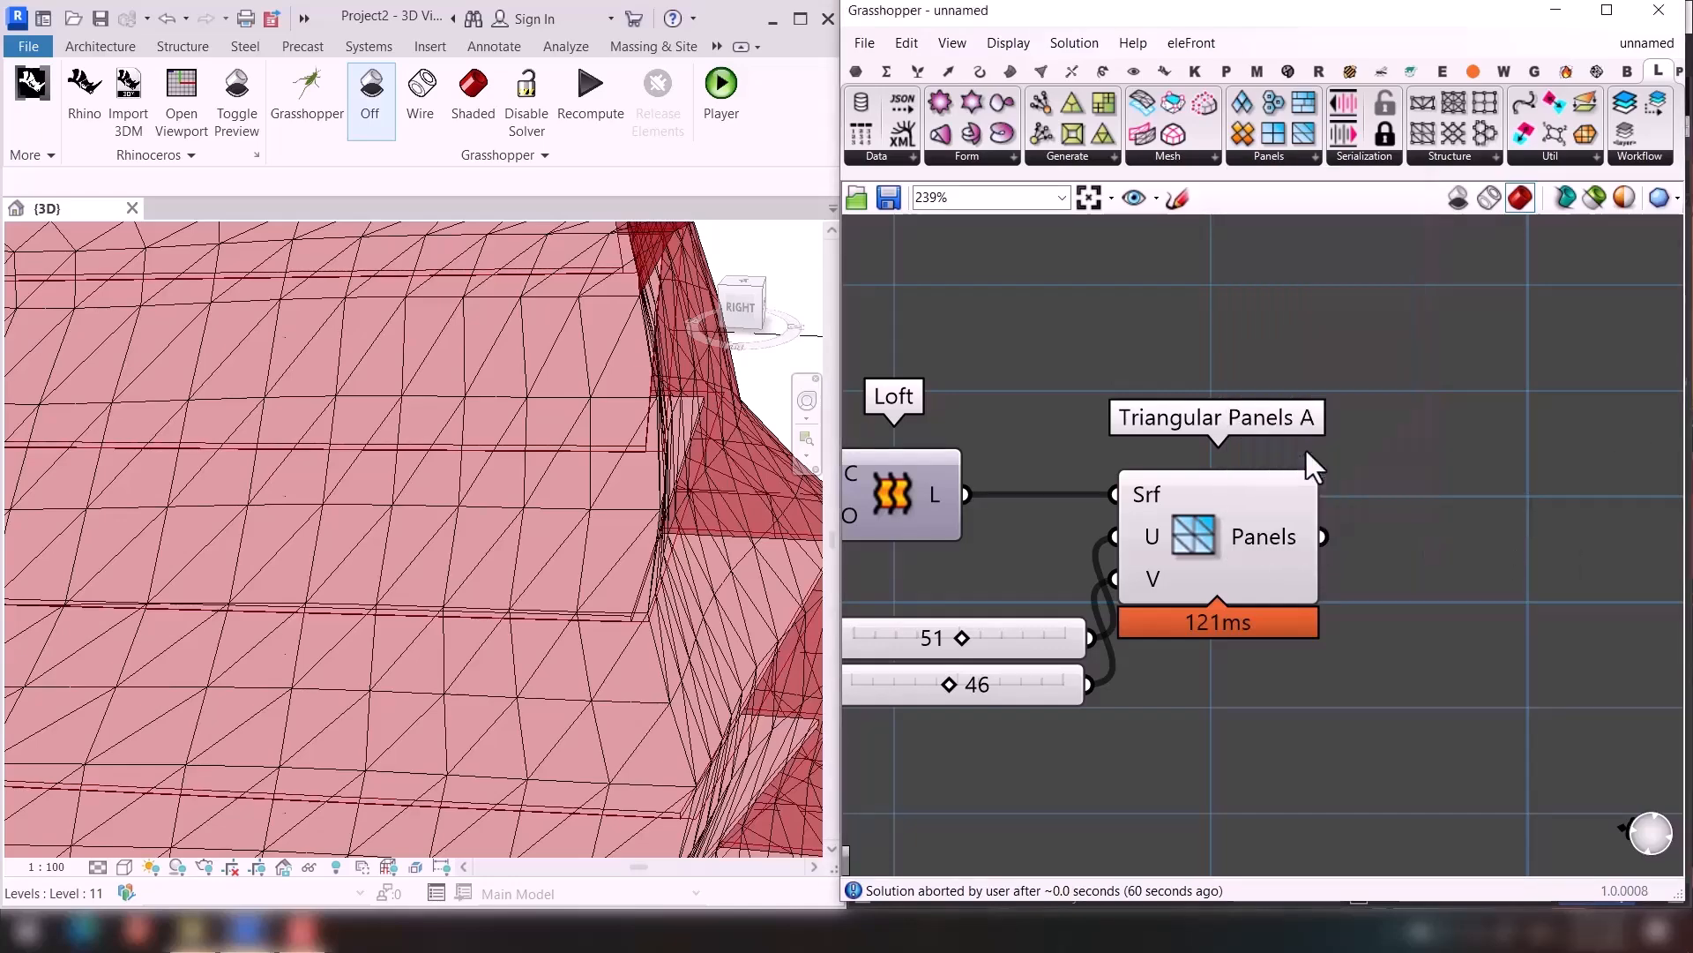
{"action": "left_click", "coordinate": [1310, 159]}
{"action": "left_click_drag", "start_coordinate": [1286, 394], "coordinate": [1176, 335]}
Connect the Loft output and the U and V Divisions sliders to the matching inputs of Triangle Panels B.
{"action": "scroll", "coordinate": [1120, 547], "scroll_direction": "down", "scroll_amount": 2}
{"action": "scroll", "coordinate": [1109, 576], "scroll_direction": "up", "scroll_amount": 2}
{"action": "left_click", "coordinate": [1283, 612]}
{"action": "scroll", "coordinate": [1261, 657], "scroll_direction": "down", "scroll_amount": 2}
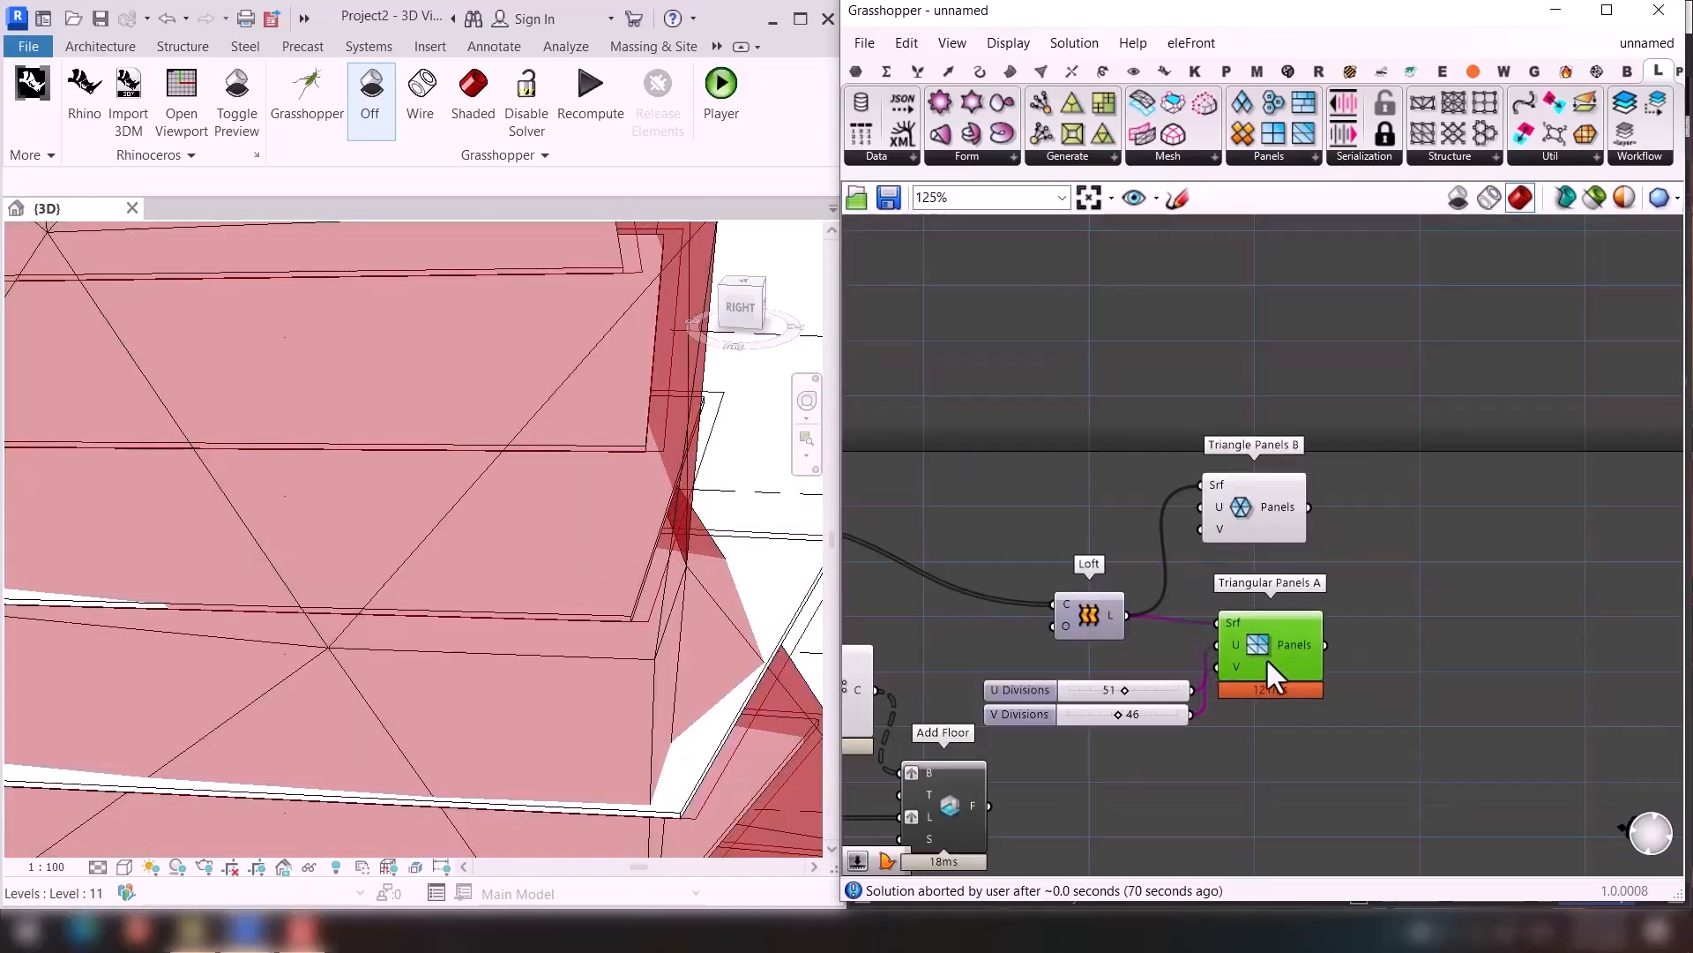
{"action": "left_click_drag", "start_coordinate": [1267, 660], "coordinate": [1201, 507]}
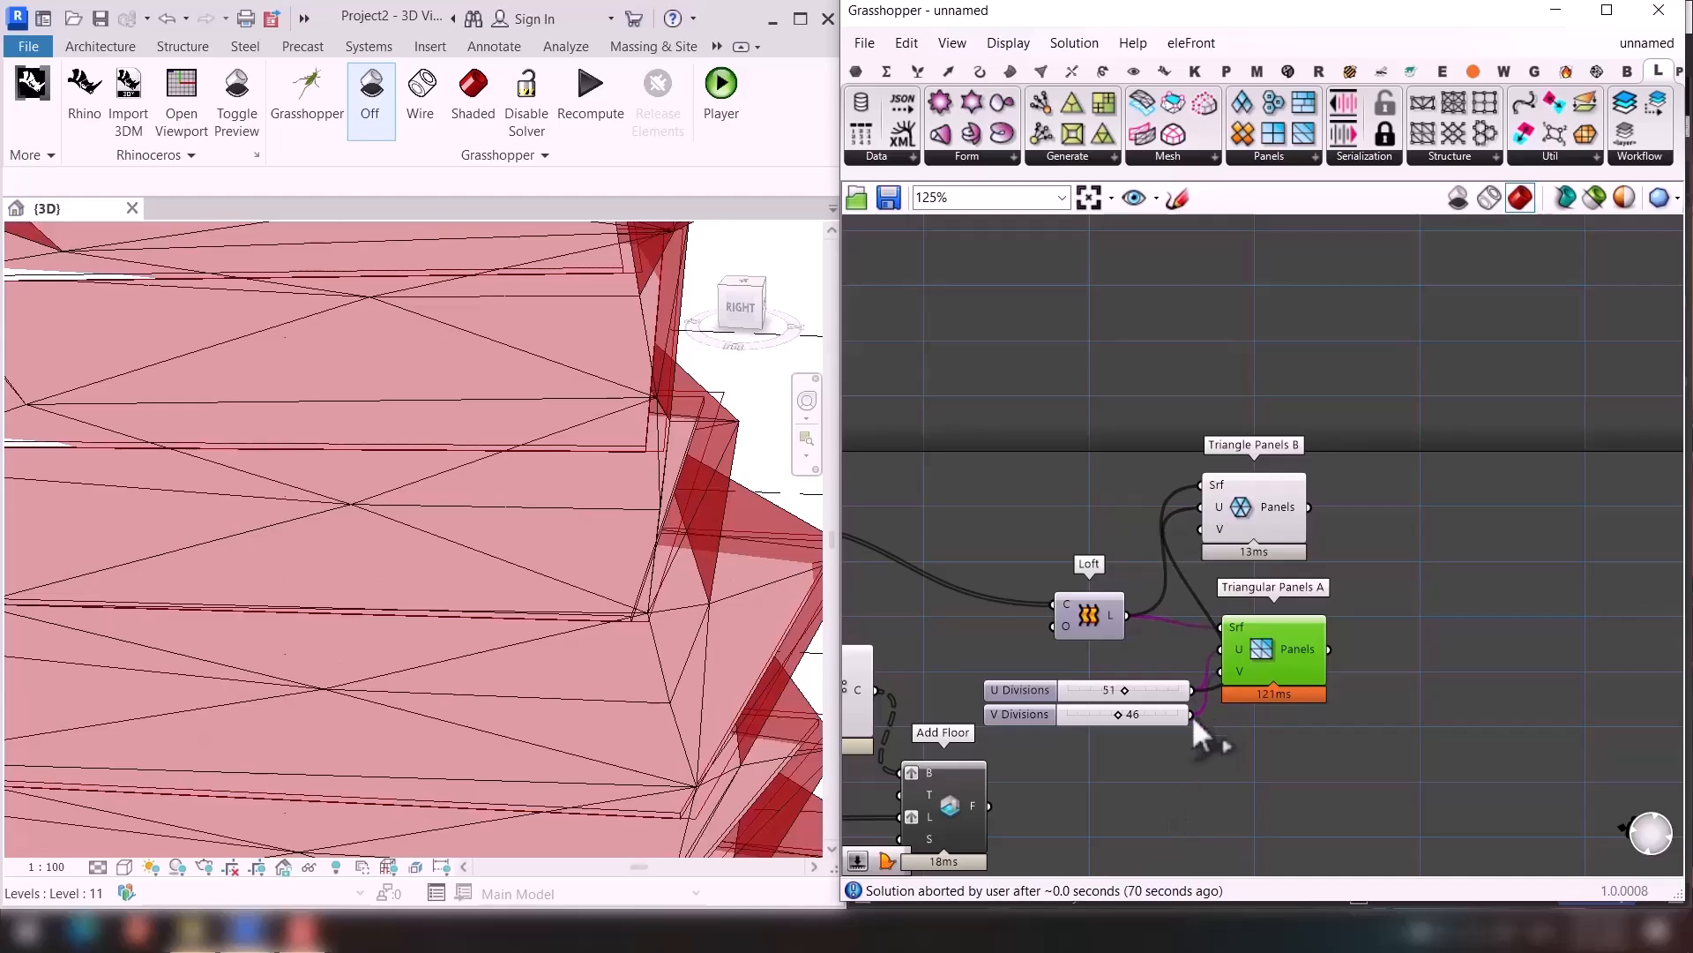
{"action": "left_click_drag", "start_coordinate": [1193, 716], "coordinate": [1222, 543]}
Delete the Triangular Panels A component, keeping Triangle Panels B as the tower's facade panelling.
{"action": "scroll", "coordinate": [612, 618], "scroll_direction": "down", "scroll_amount": 8}
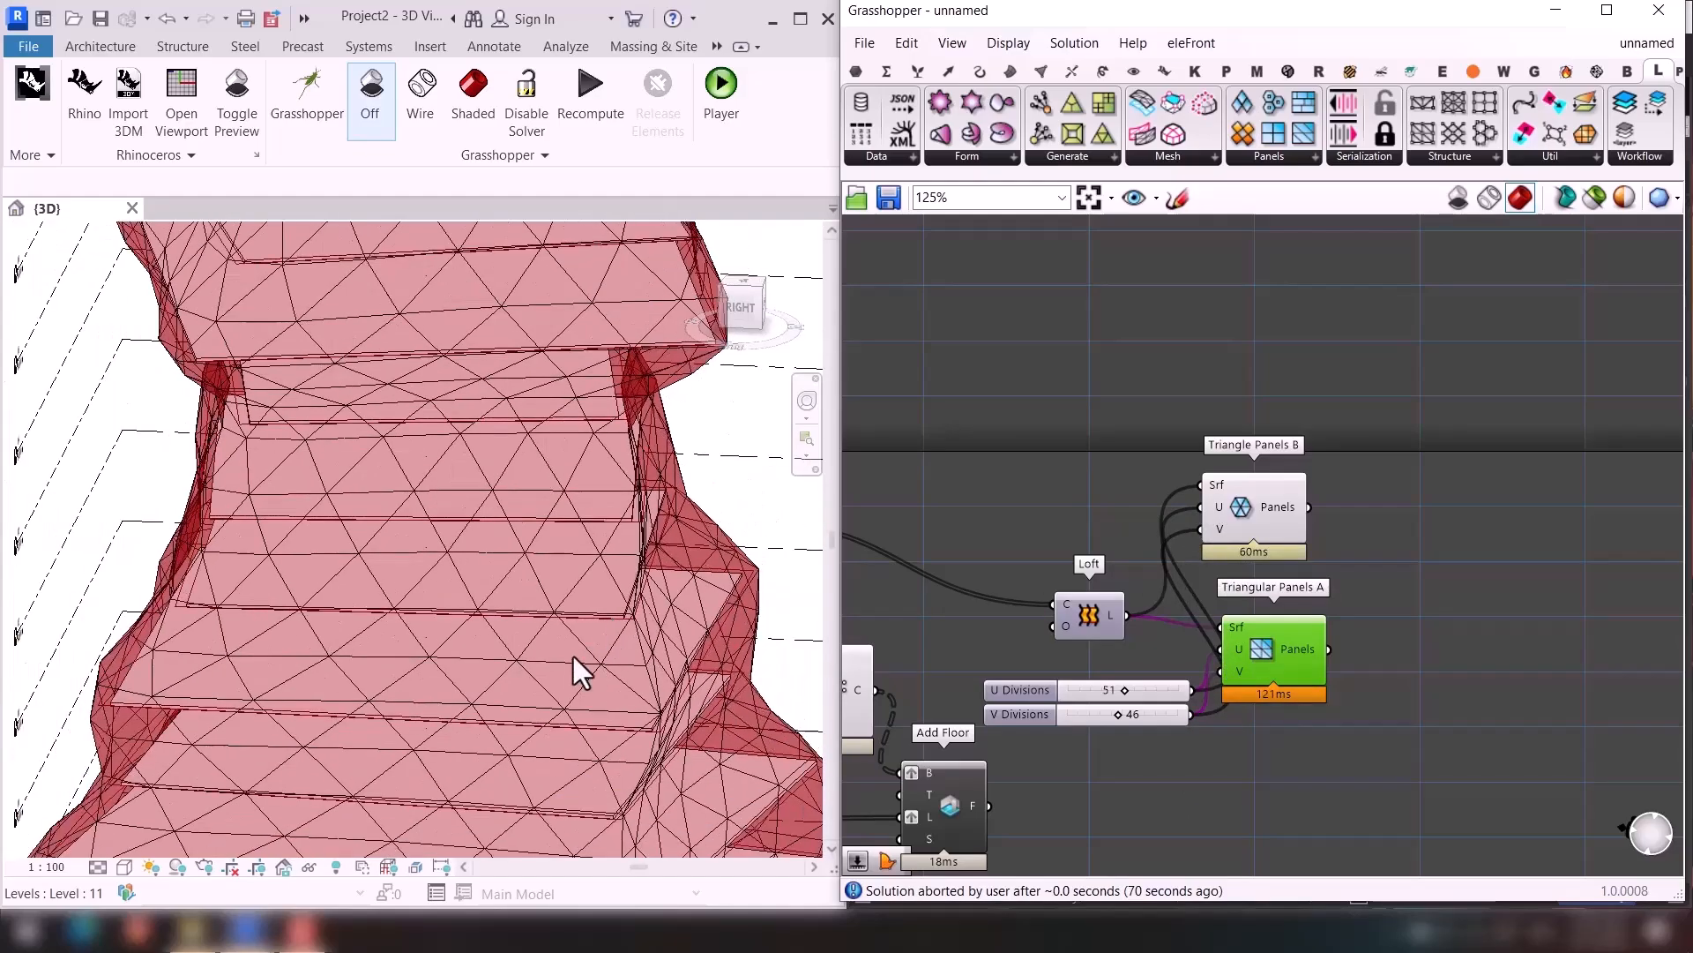
{"action": "scroll", "coordinate": [590, 604], "scroll_direction": "down", "scroll_amount": 4}
{"action": "middle_click_drag", "start_coordinate": [593, 602], "coordinate": [523, 739], "text": "shift"}
{"action": "scroll", "coordinate": [590, 540], "scroll_direction": "up", "scroll_amount": 5}
{"action": "scroll", "coordinate": [1455, 551], "scroll_direction": "up", "scroll_amount": 4}
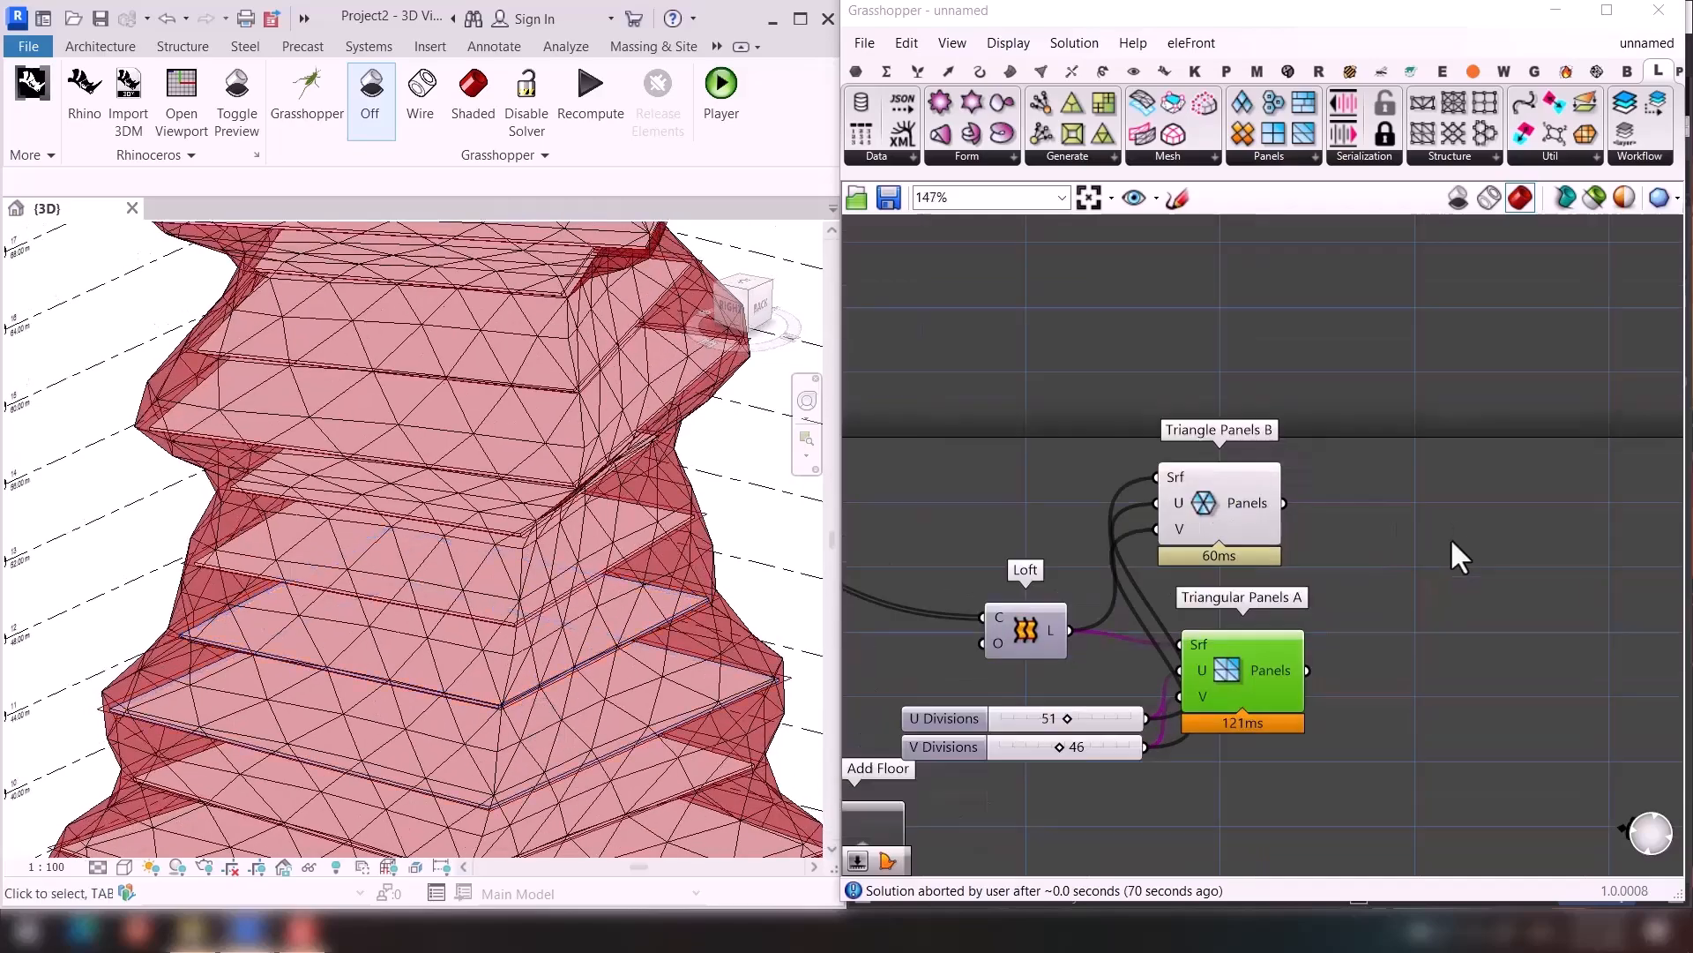
{"action": "left_click", "coordinate": [1199, 697]}
{"action": "key", "text": "Delete"}
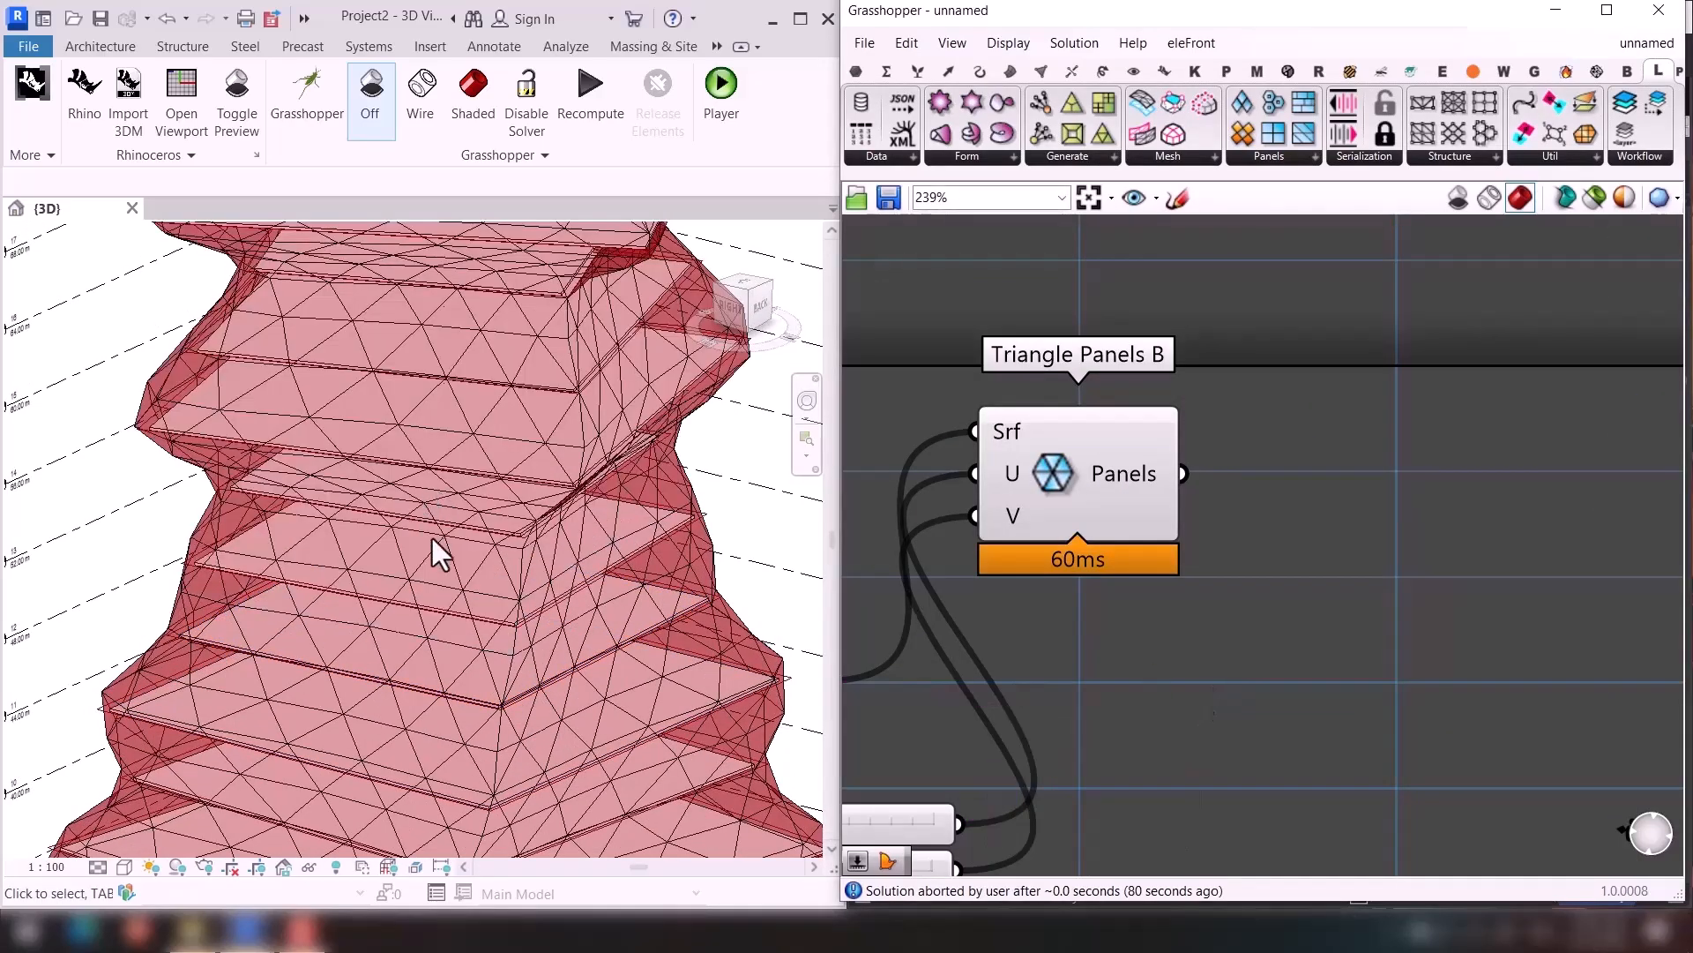
{"action": "scroll", "coordinate": [423, 565], "scroll_direction": "up", "scroll_amount": 3}
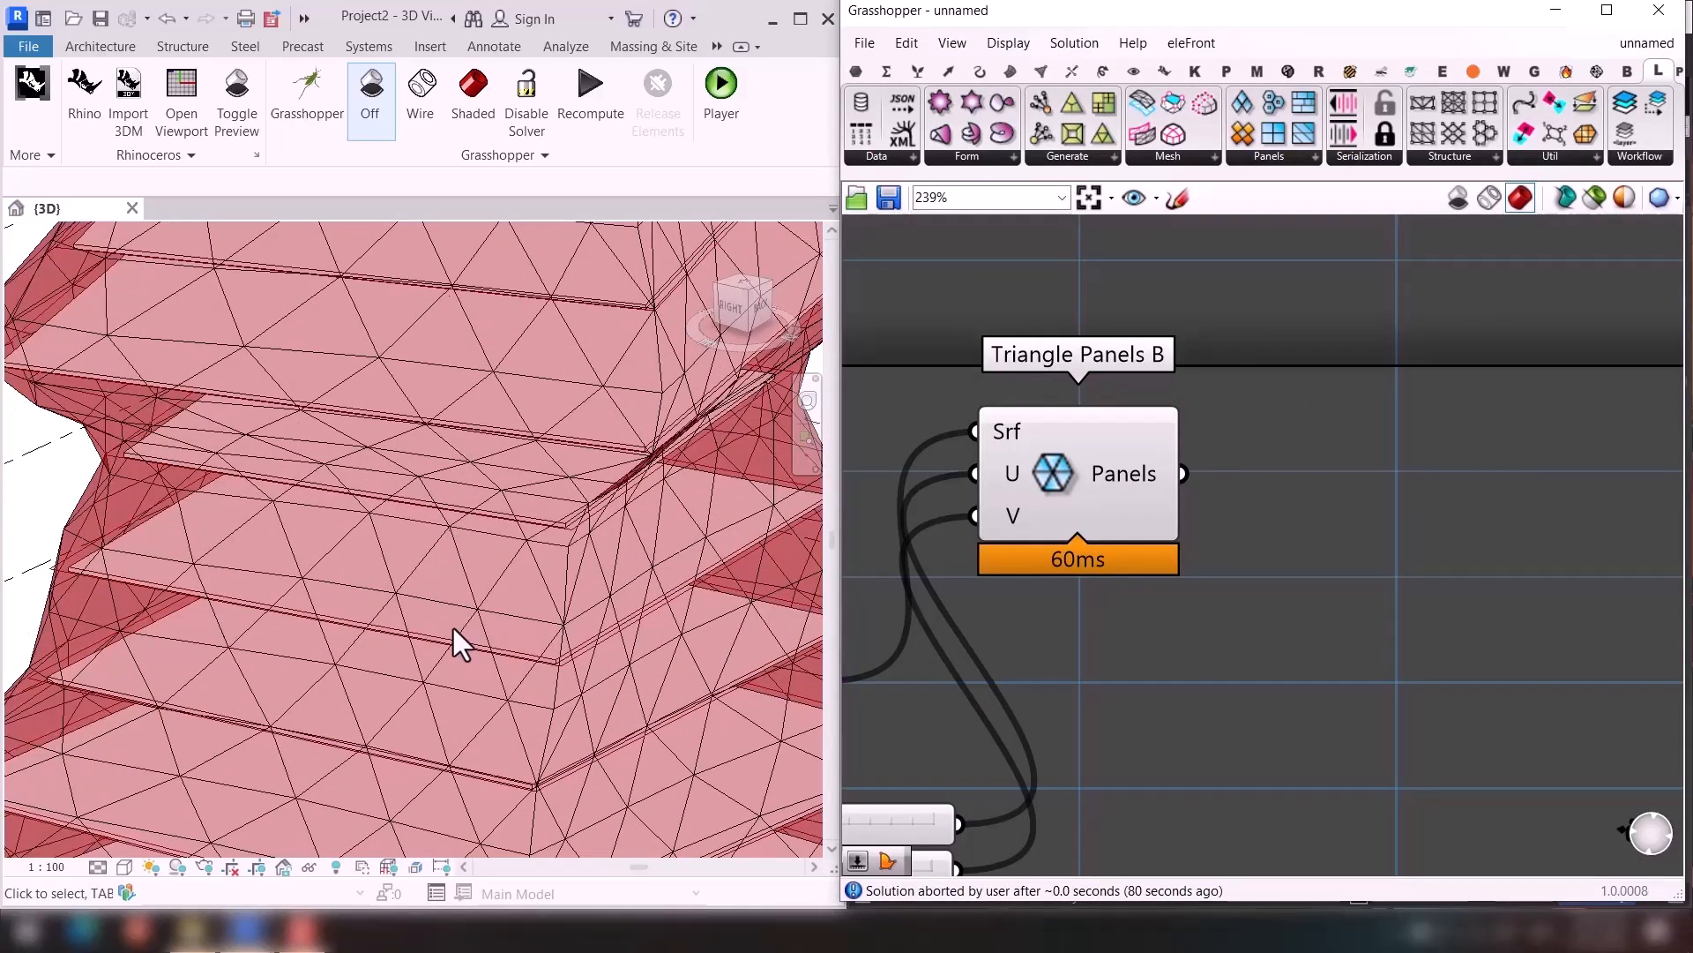
{"action": "scroll", "coordinate": [489, 574], "scroll_direction": "up", "scroll_amount": 2}
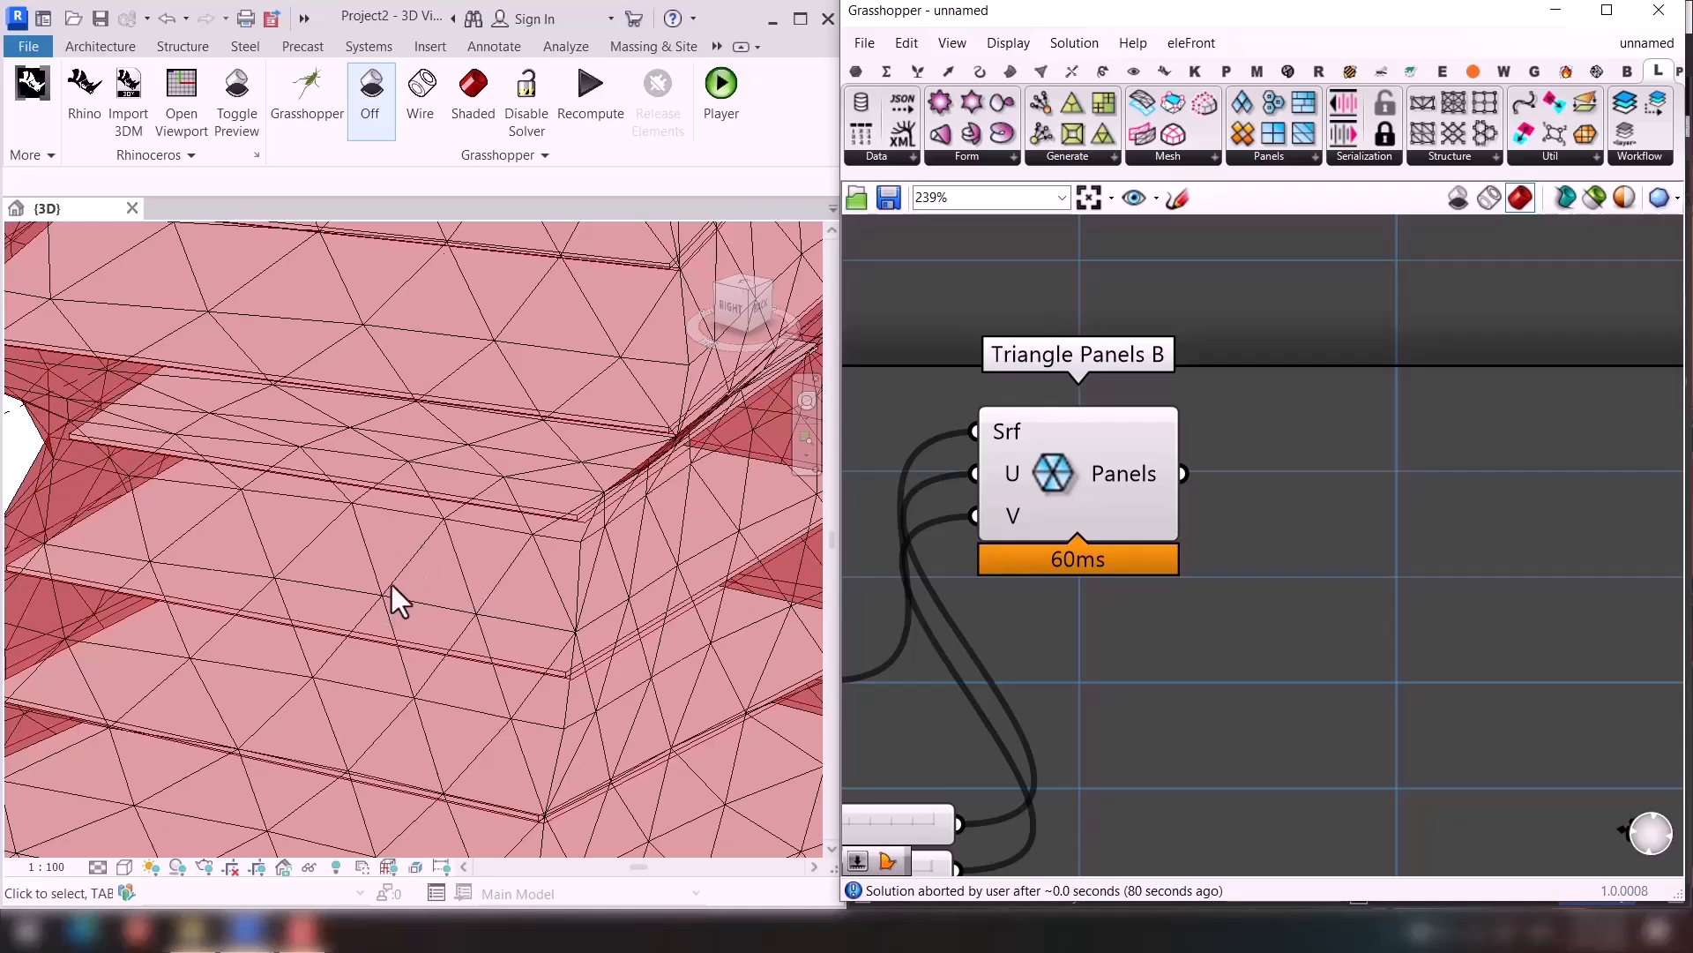
Create a new Revit family from the Metric Generic Model Adaptive.rft template in the English template folder.
{"action": "left_click", "coordinate": [30, 46]}
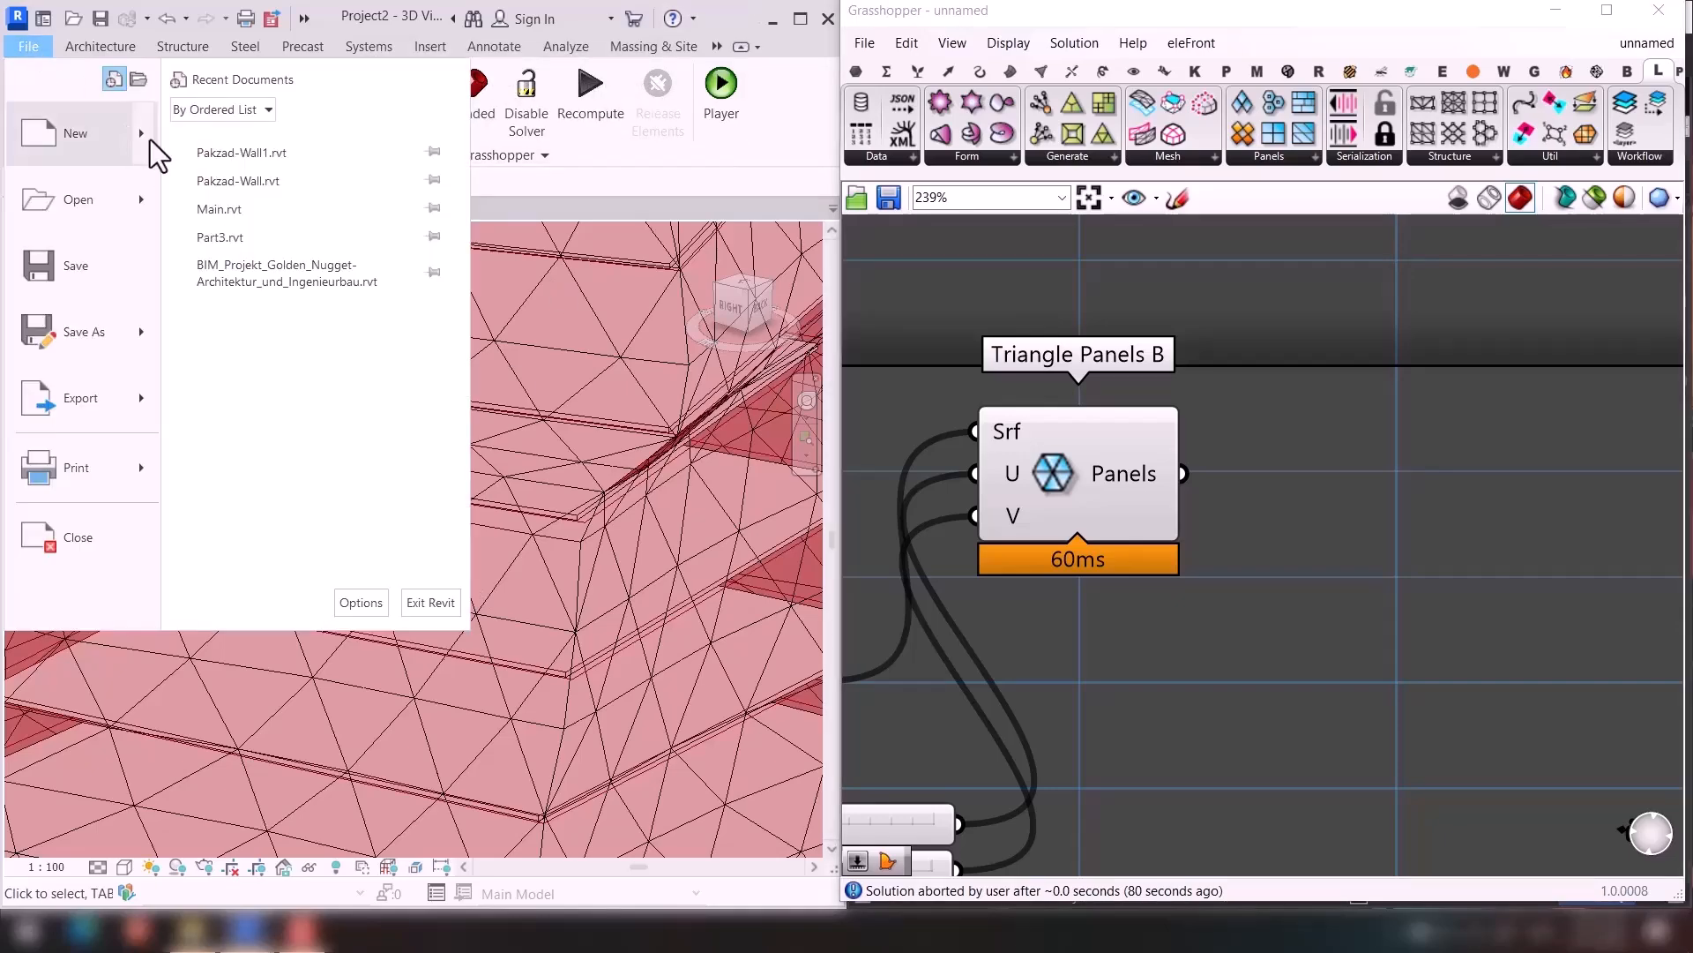
{"action": "mouse_move", "coordinate": [150, 140]}
{"action": "left_click", "coordinate": [284, 199]}
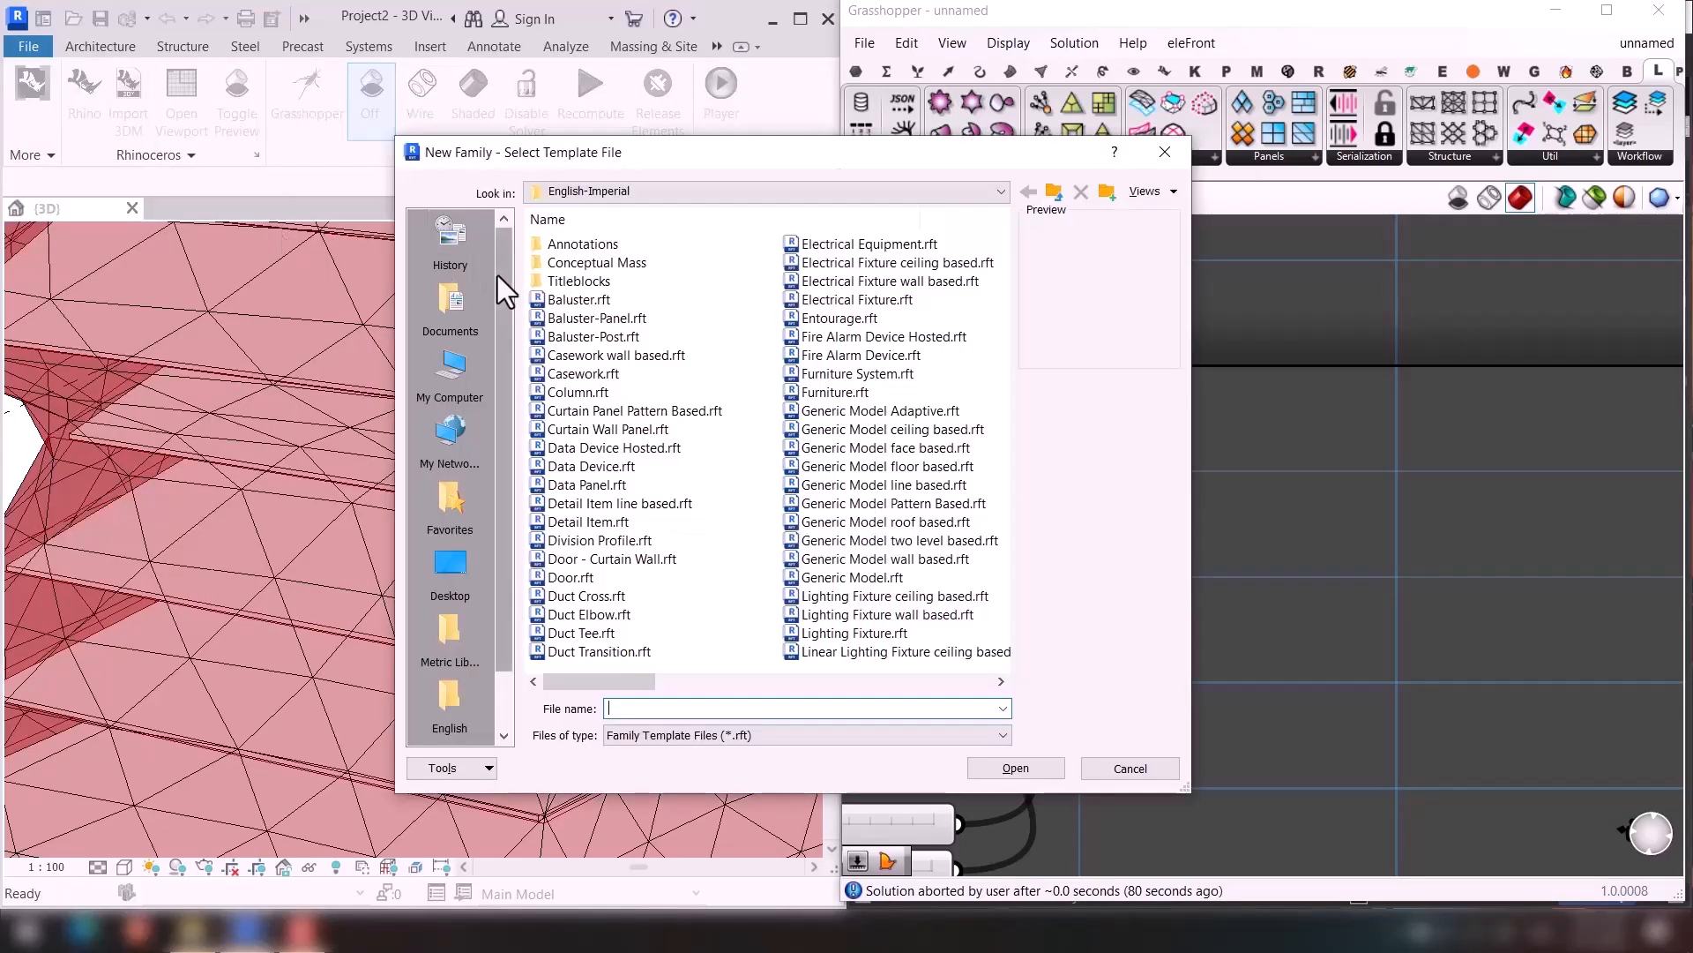
{"action": "left_click", "coordinate": [1052, 192]}
{"action": "double_click", "coordinate": [574, 281]}
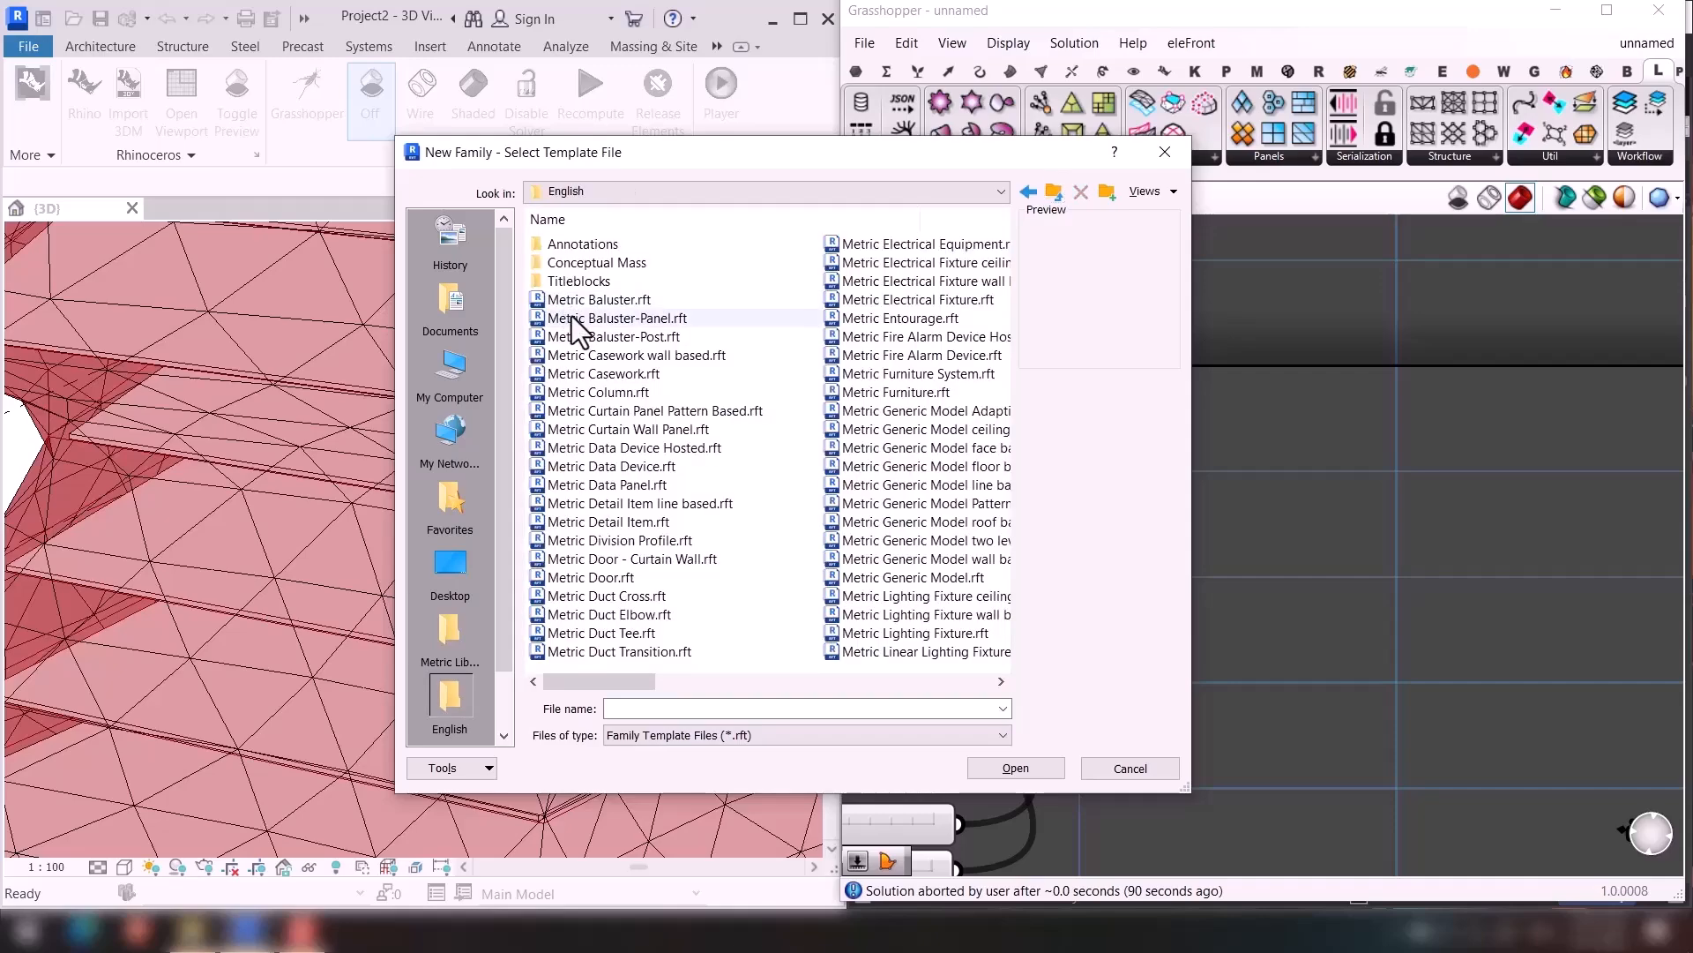
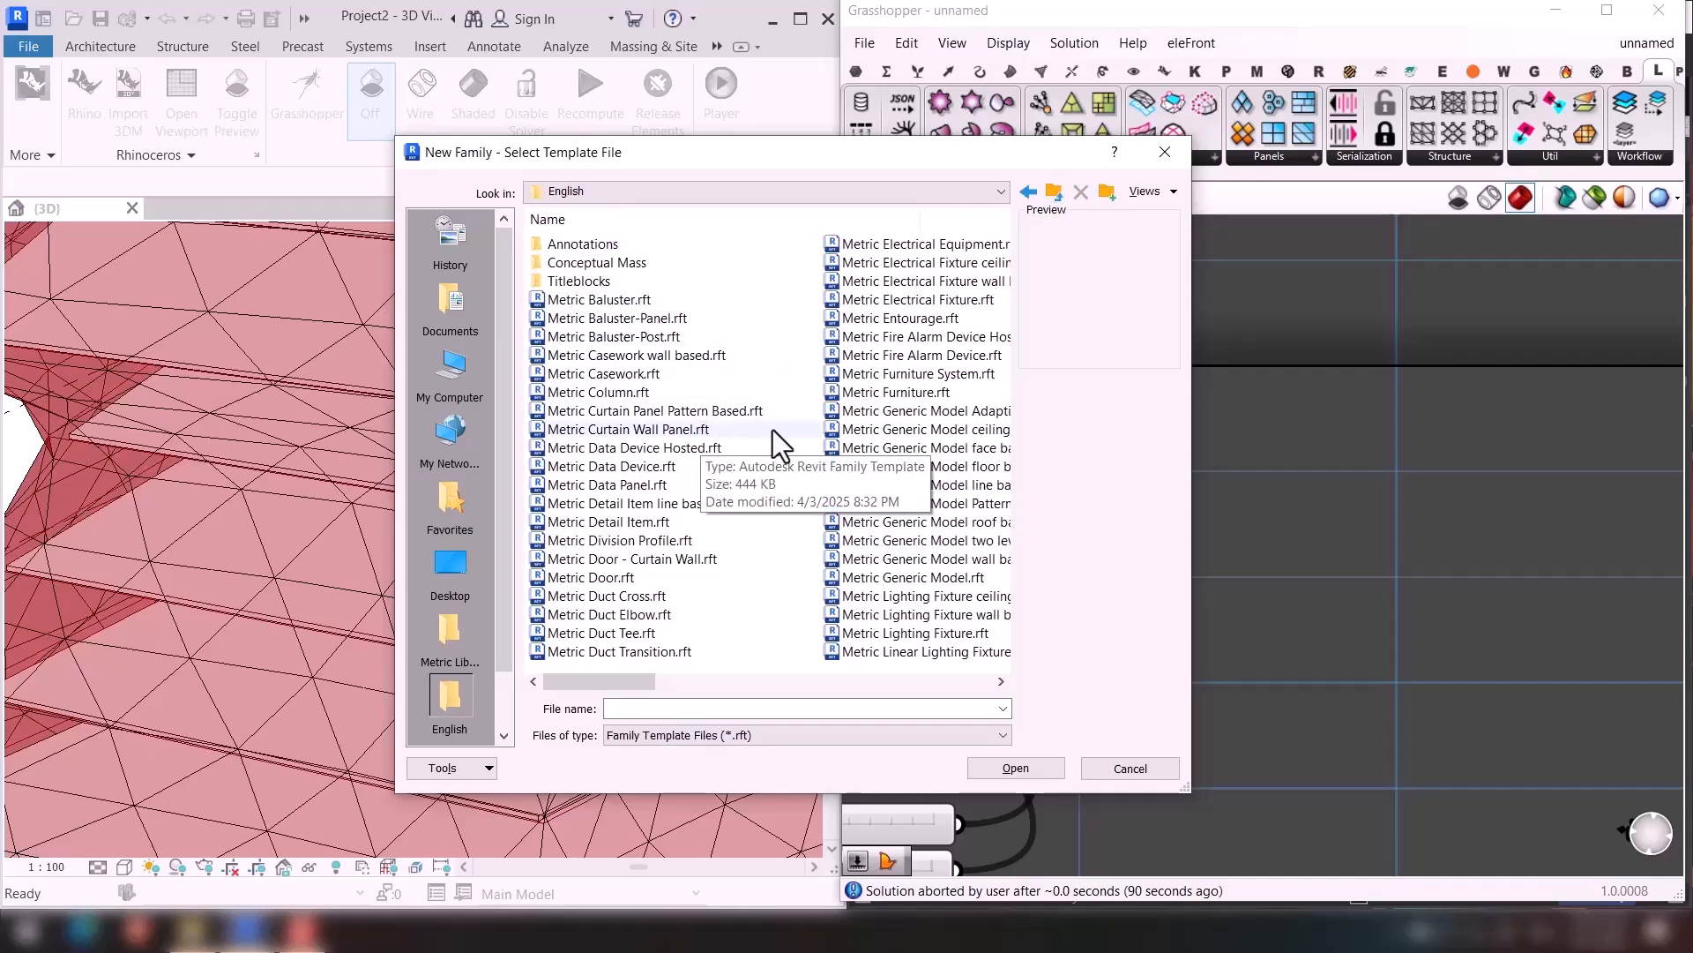
{"action": "left_click", "coordinate": [896, 411]}
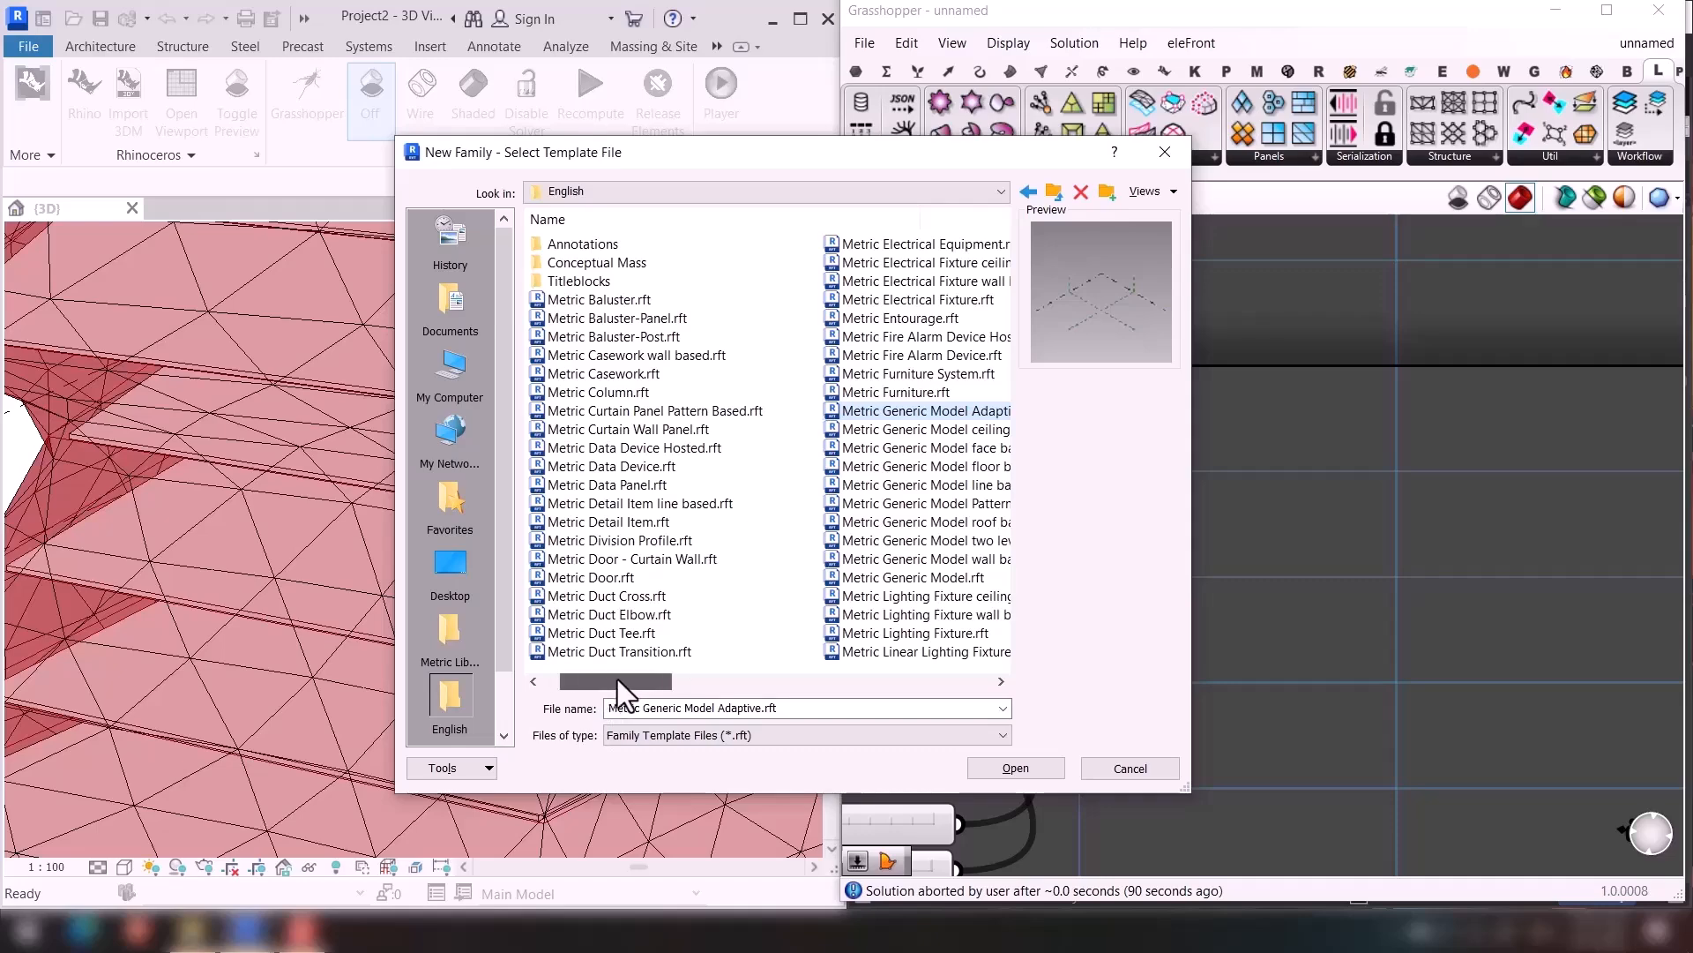
{"action": "left_click", "coordinate": [1014, 768]}
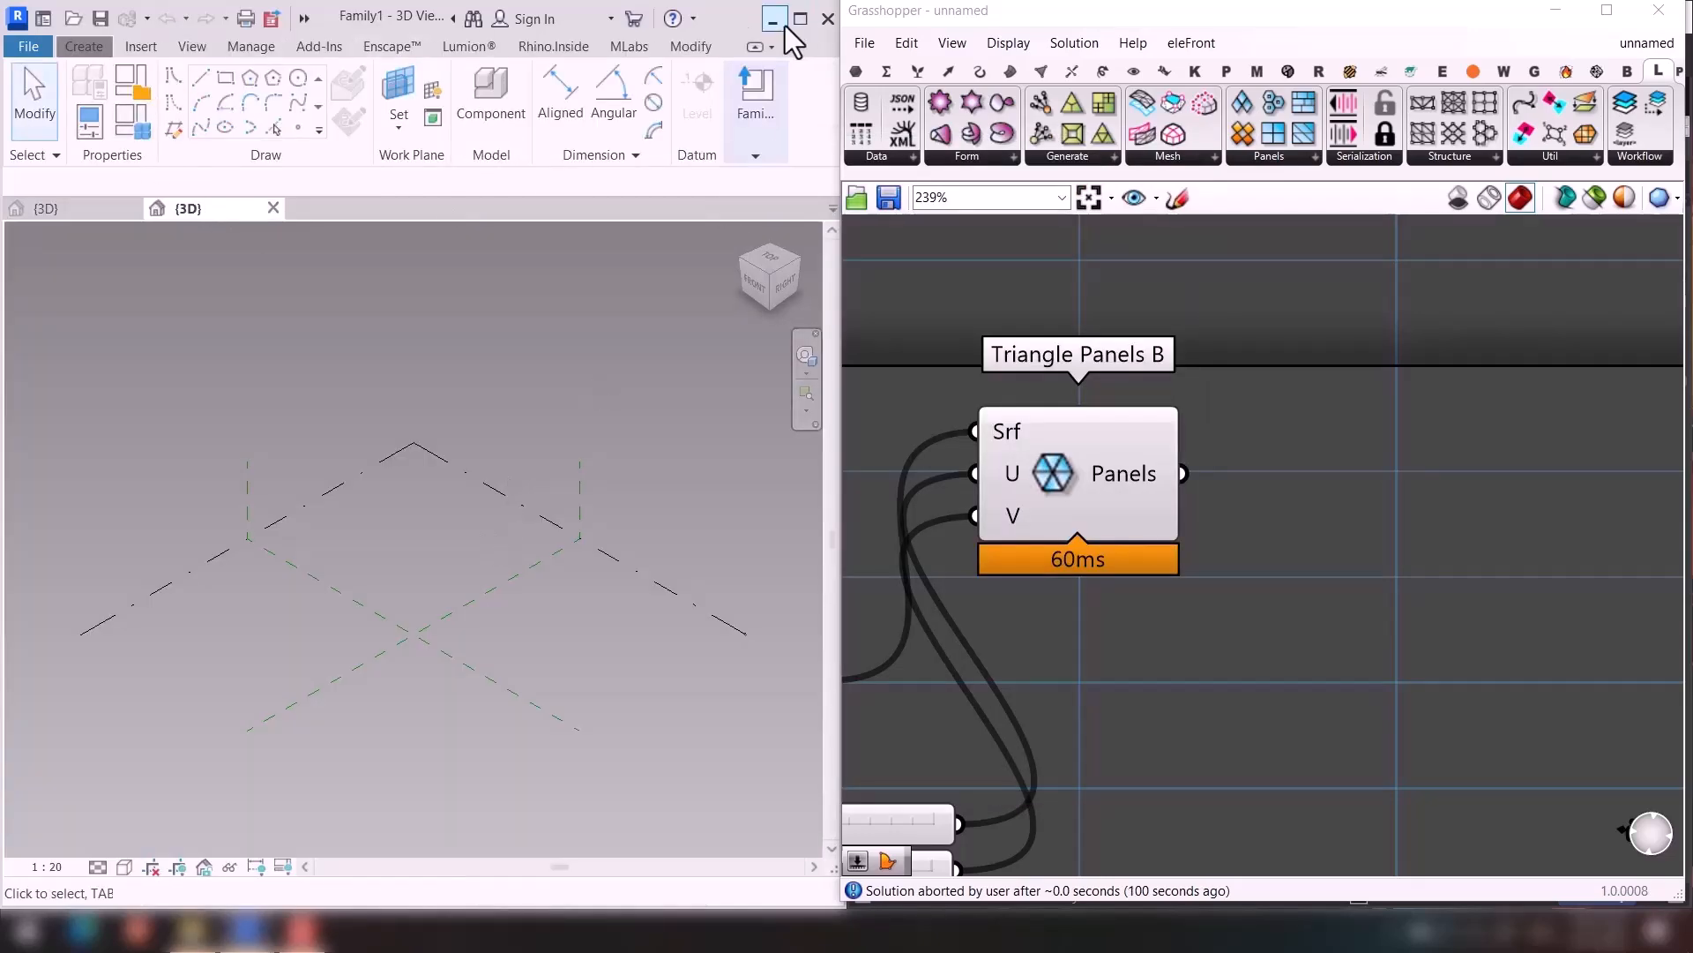
Maximize the new family view and minimize the Grasshopper and Rhino windows, leaving Revit alone on screen.
{"action": "left_click", "coordinate": [800, 18]}
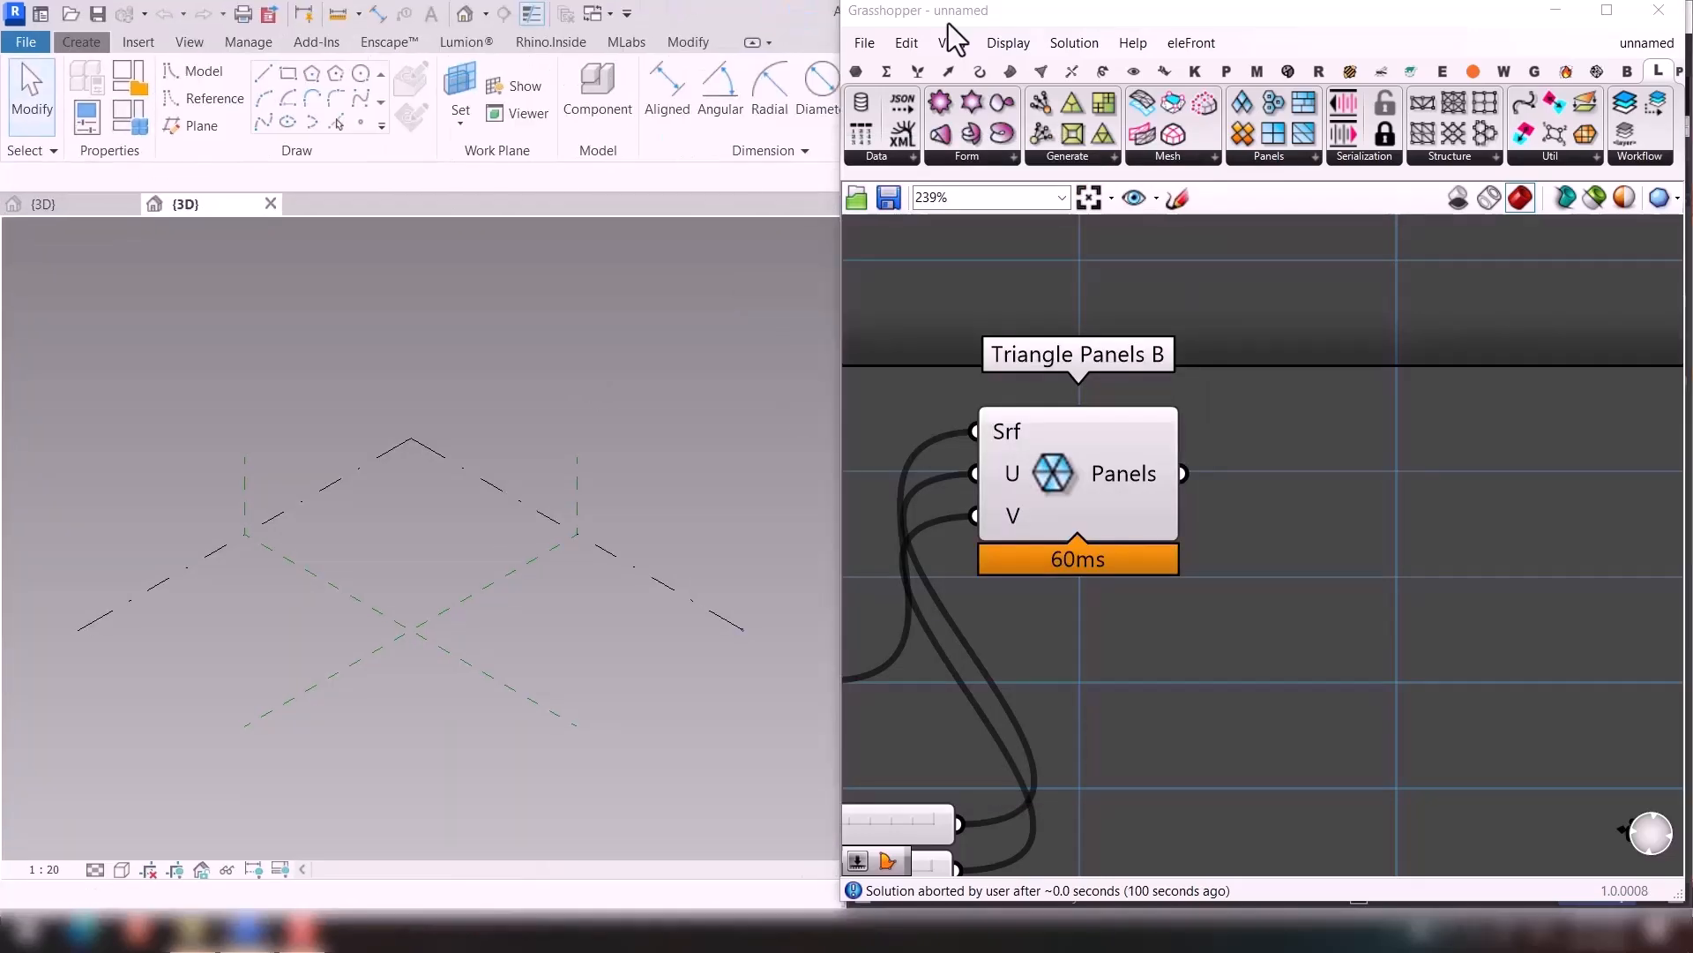
{"action": "left_click", "coordinate": [1555, 13]}
{"action": "middle_click", "coordinate": [1311, 459]}
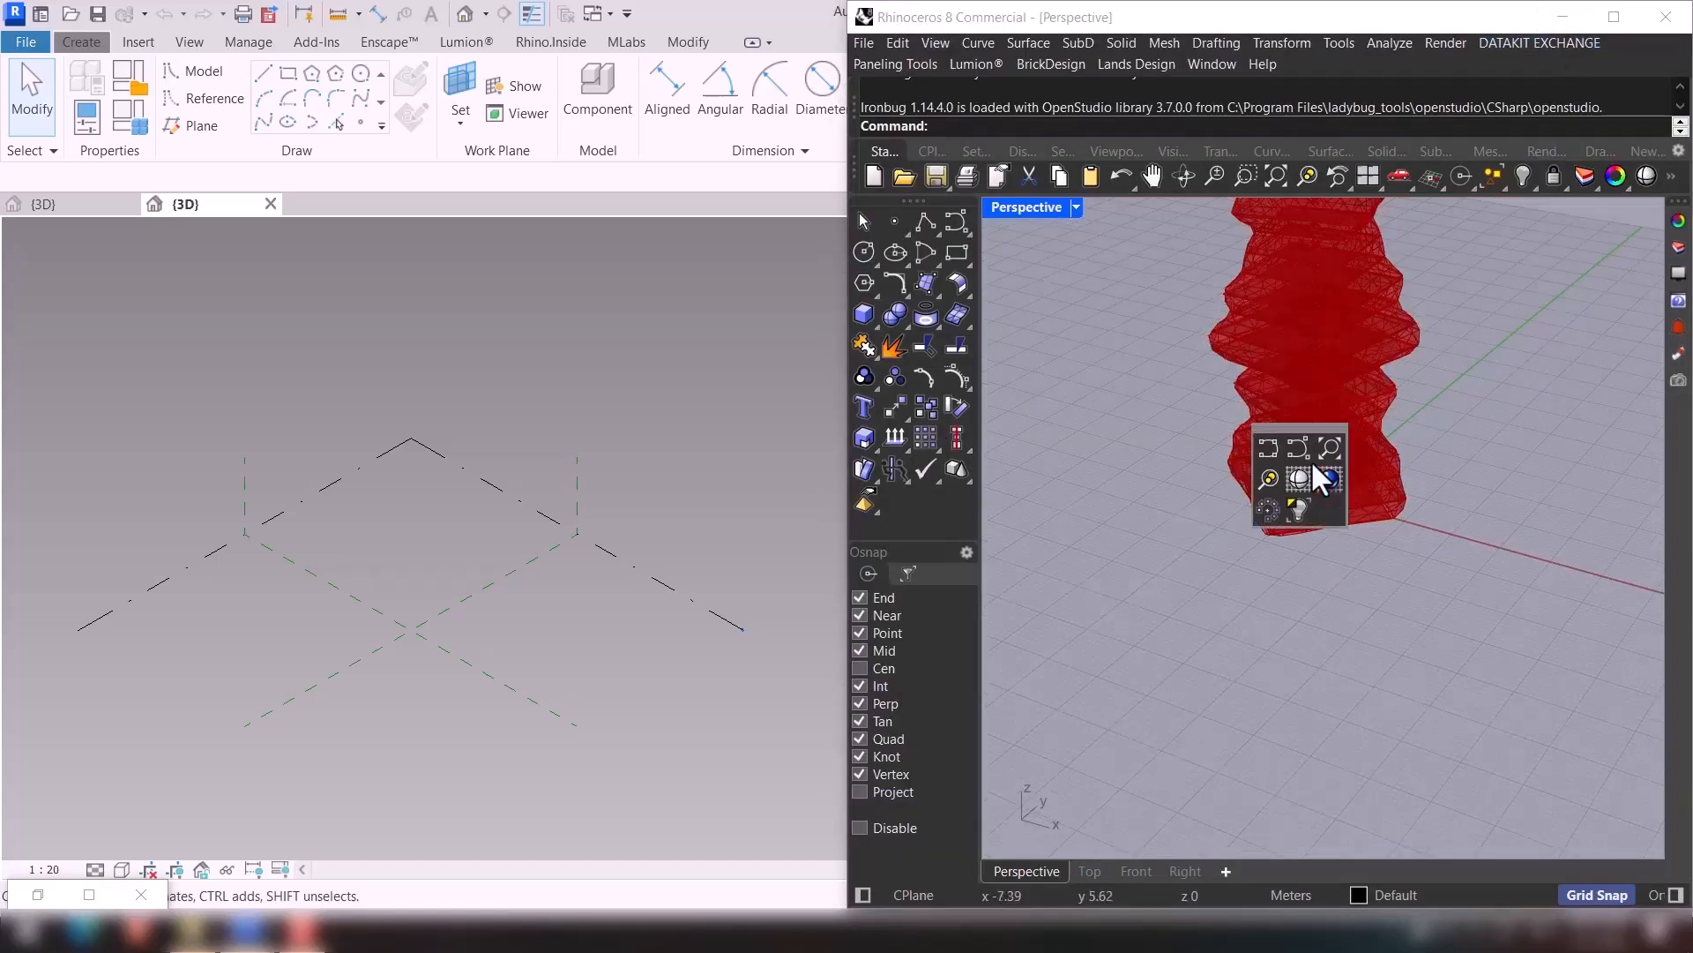
{"action": "scroll", "coordinate": [1471, 336], "scroll_direction": "down", "scroll_amount": 10}
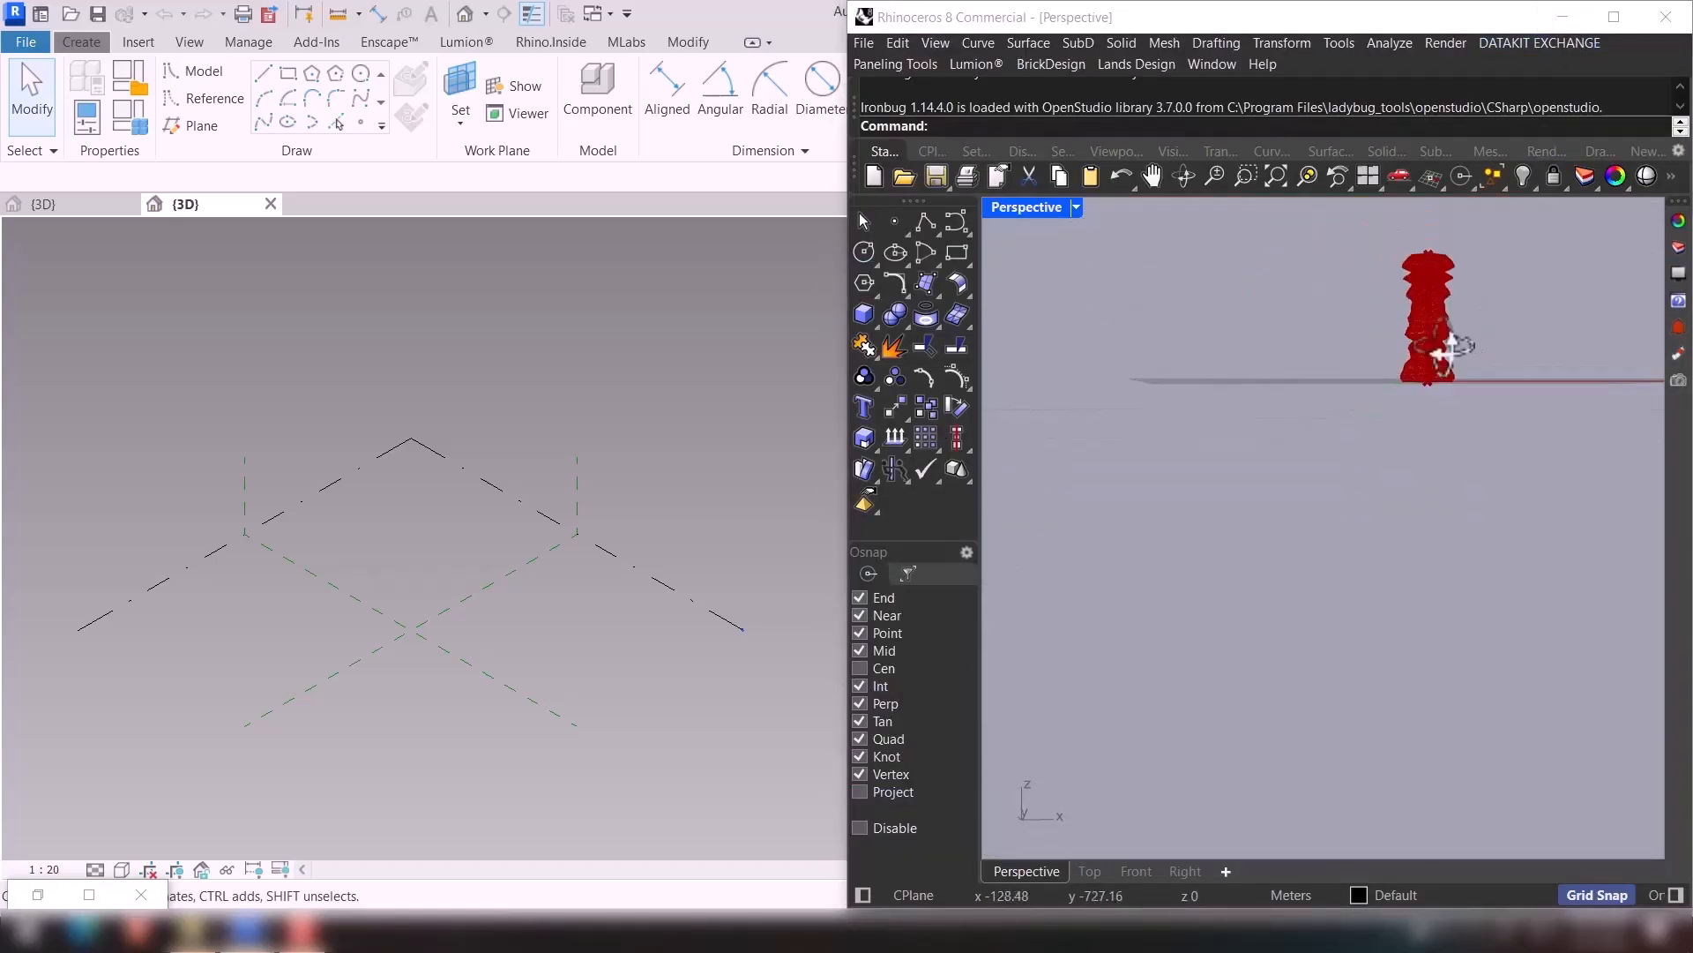
{"action": "left_click", "coordinate": [1563, 17]}
Place three reference points in a triangular layout on the Ref. Level around the crossing of the reference planes.
{"action": "scroll", "coordinate": [224, 352], "scroll_direction": "up", "scroll_amount": 3}
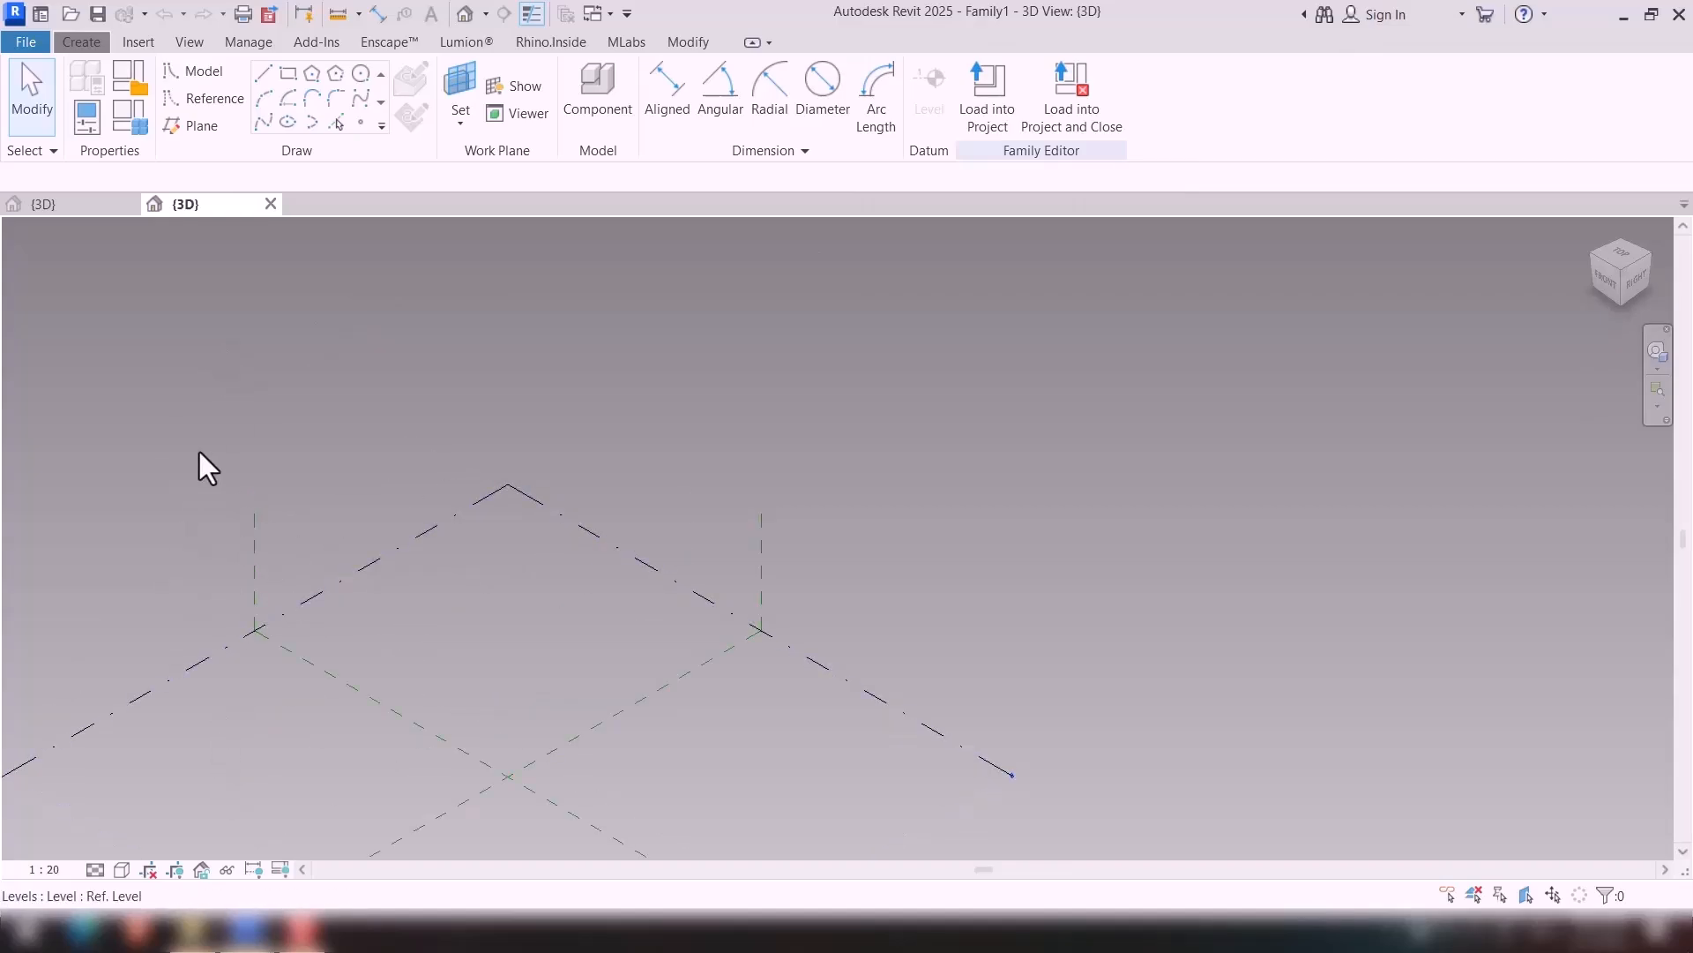
{"action": "left_click", "coordinate": [361, 123]}
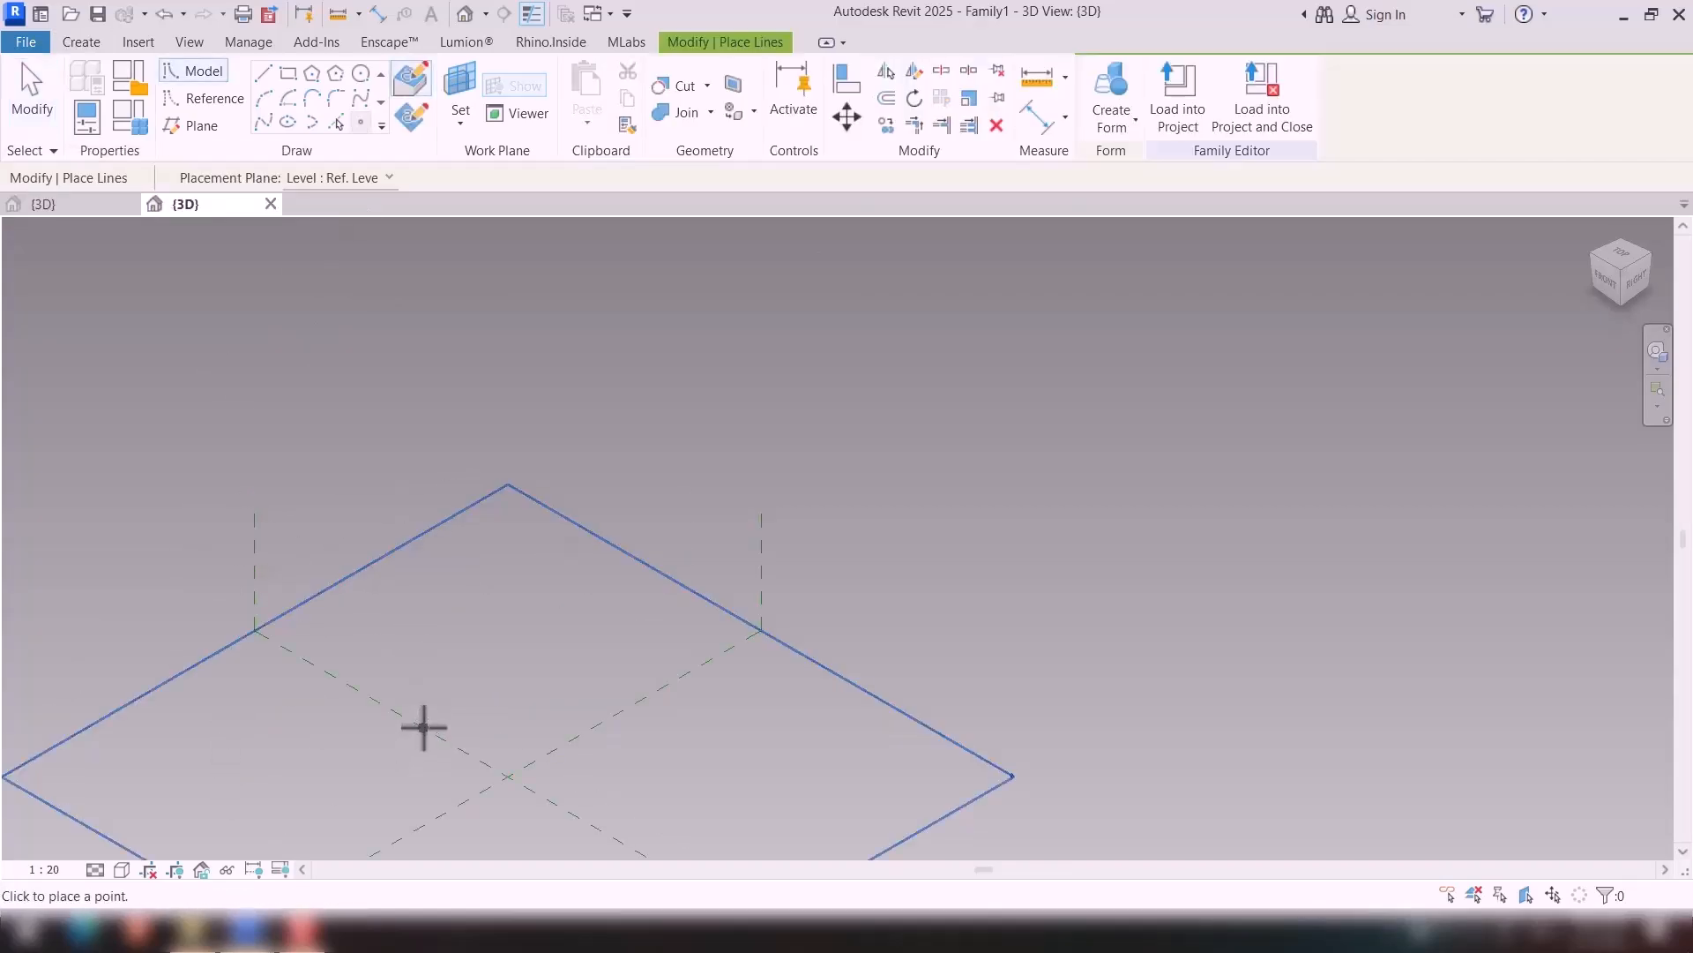
{"action": "left_click", "coordinate": [423, 726]}
{"action": "left_click", "coordinate": [450, 840]}
{"action": "middle_click_drag", "start_coordinate": [669, 775], "coordinate": [697, 623]}
{"action": "scroll", "coordinate": [664, 613], "scroll_direction": "down", "scroll_amount": 1}
{"action": "key", "text": "Escape"}
Select the three reference points and make them adaptive.
{"action": "middle_click_drag", "start_coordinate": [585, 711], "coordinate": [547, 732], "text": "shift"}
{"action": "left_click_drag", "start_coordinate": [362, 752], "coordinate": [686, 473]}
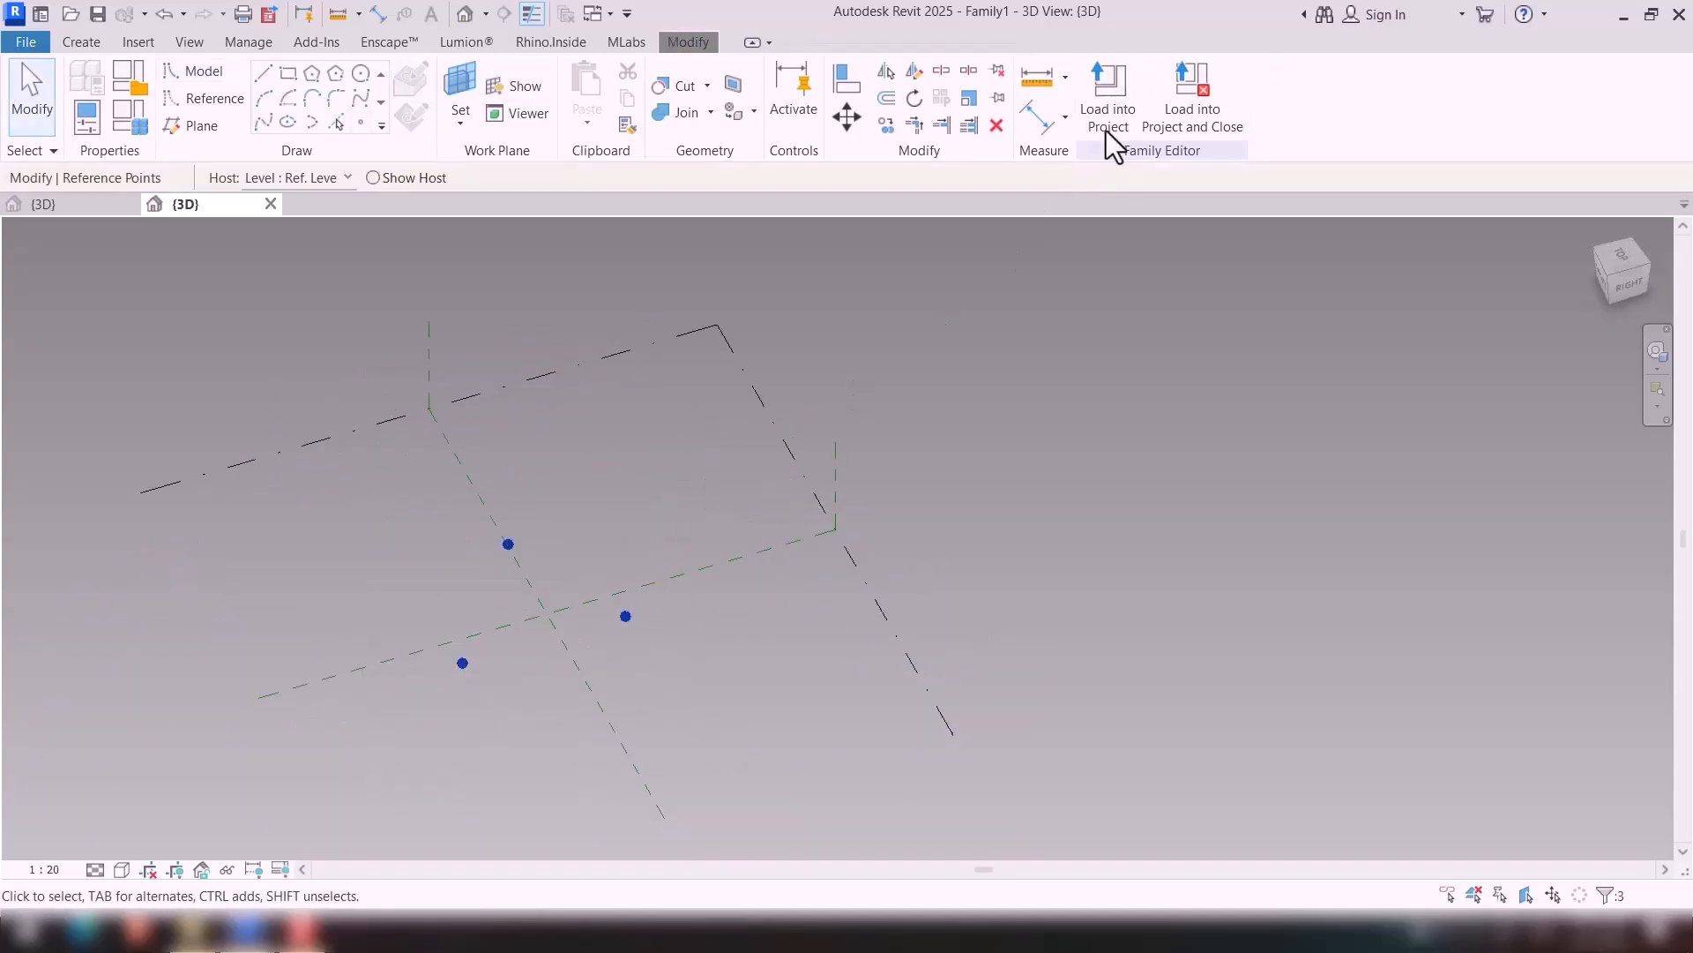
{"action": "left_click", "coordinate": [1187, 97]}
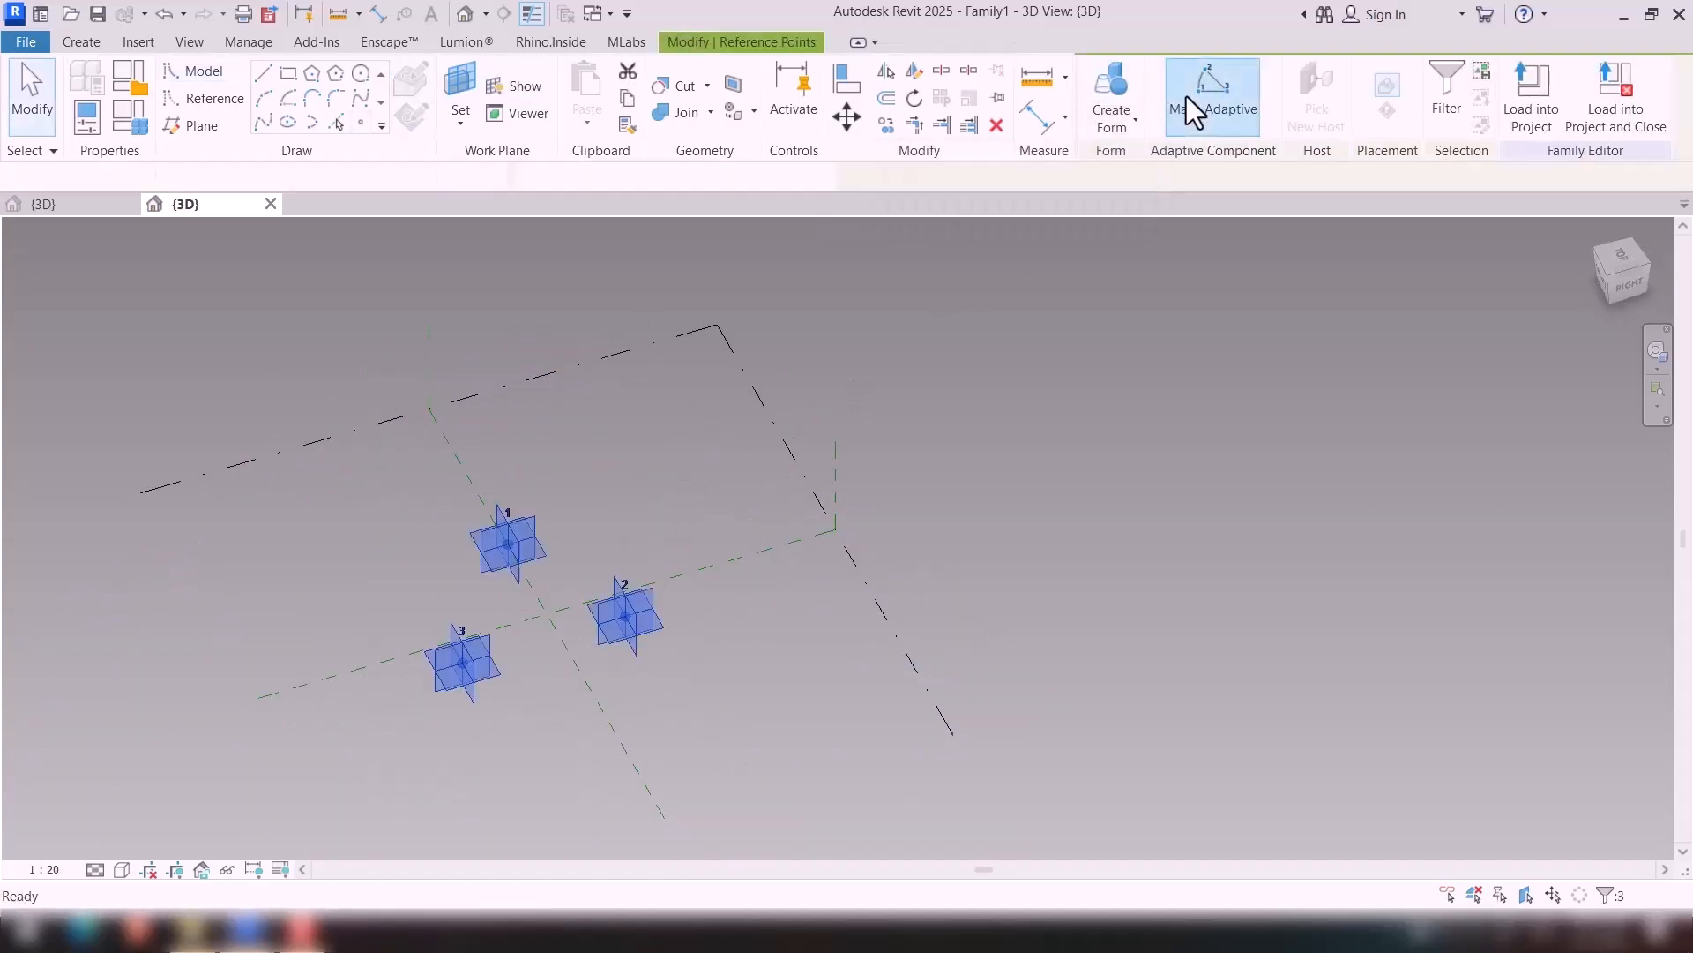
{"action": "left_click", "coordinate": [451, 764]}
Try to connect all three adaptive points with a single Spline Through Points, and undo it.
{"action": "scroll", "coordinate": [459, 635], "scroll_direction": "up", "scroll_amount": 3}
{"action": "middle_click_drag", "start_coordinate": [446, 686], "coordinate": [590, 689], "text": "shift"}
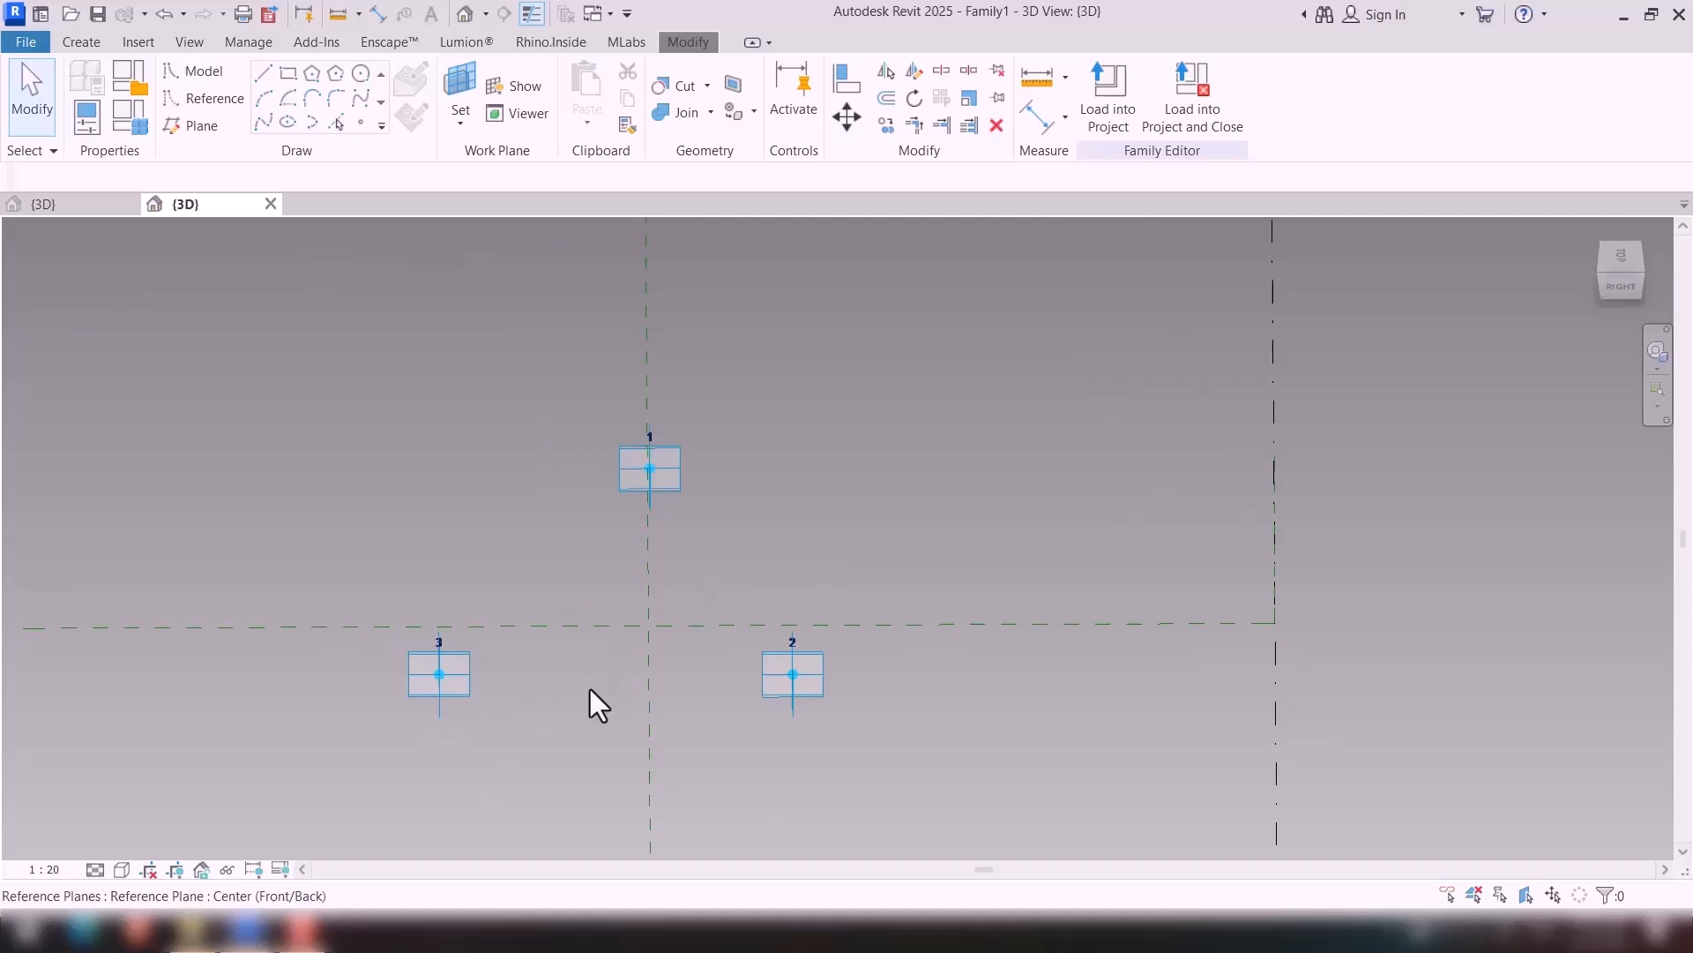
{"action": "left_click", "coordinate": [443, 677]}
{"action": "left_click", "coordinate": [669, 463], "text": "ctrl"}
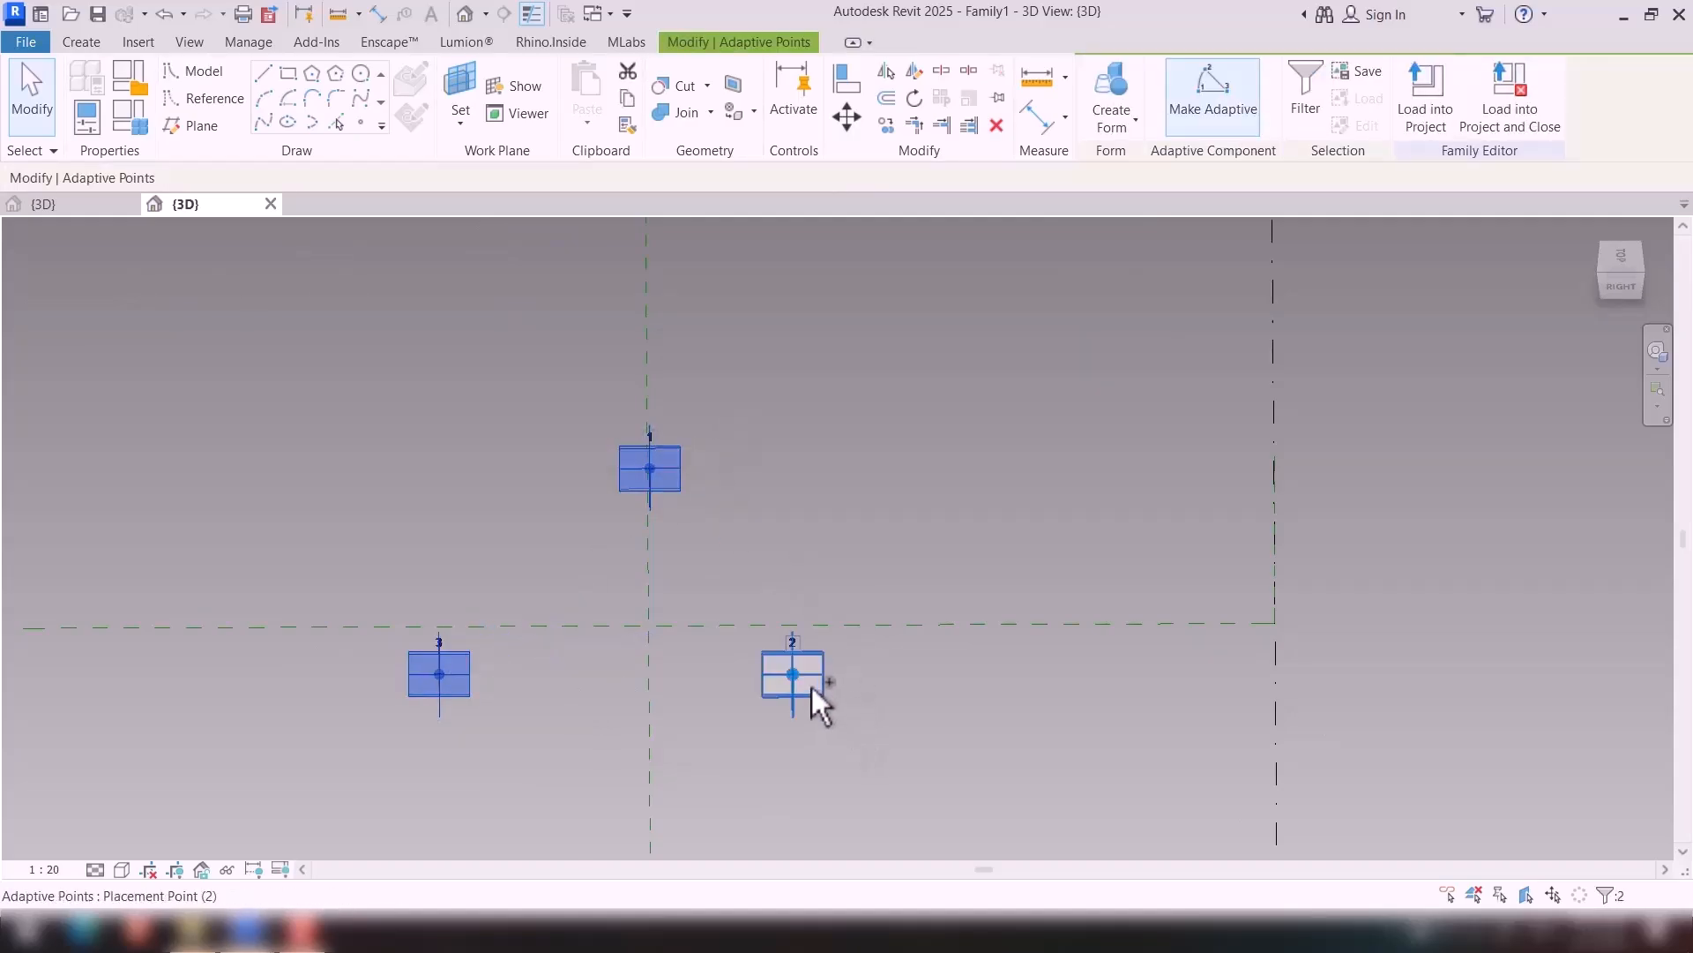
{"action": "left_click", "coordinate": [809, 692], "text": "ctrl"}
{"action": "middle_click_drag", "start_coordinate": [802, 752], "coordinate": [797, 608], "text": "shift"}
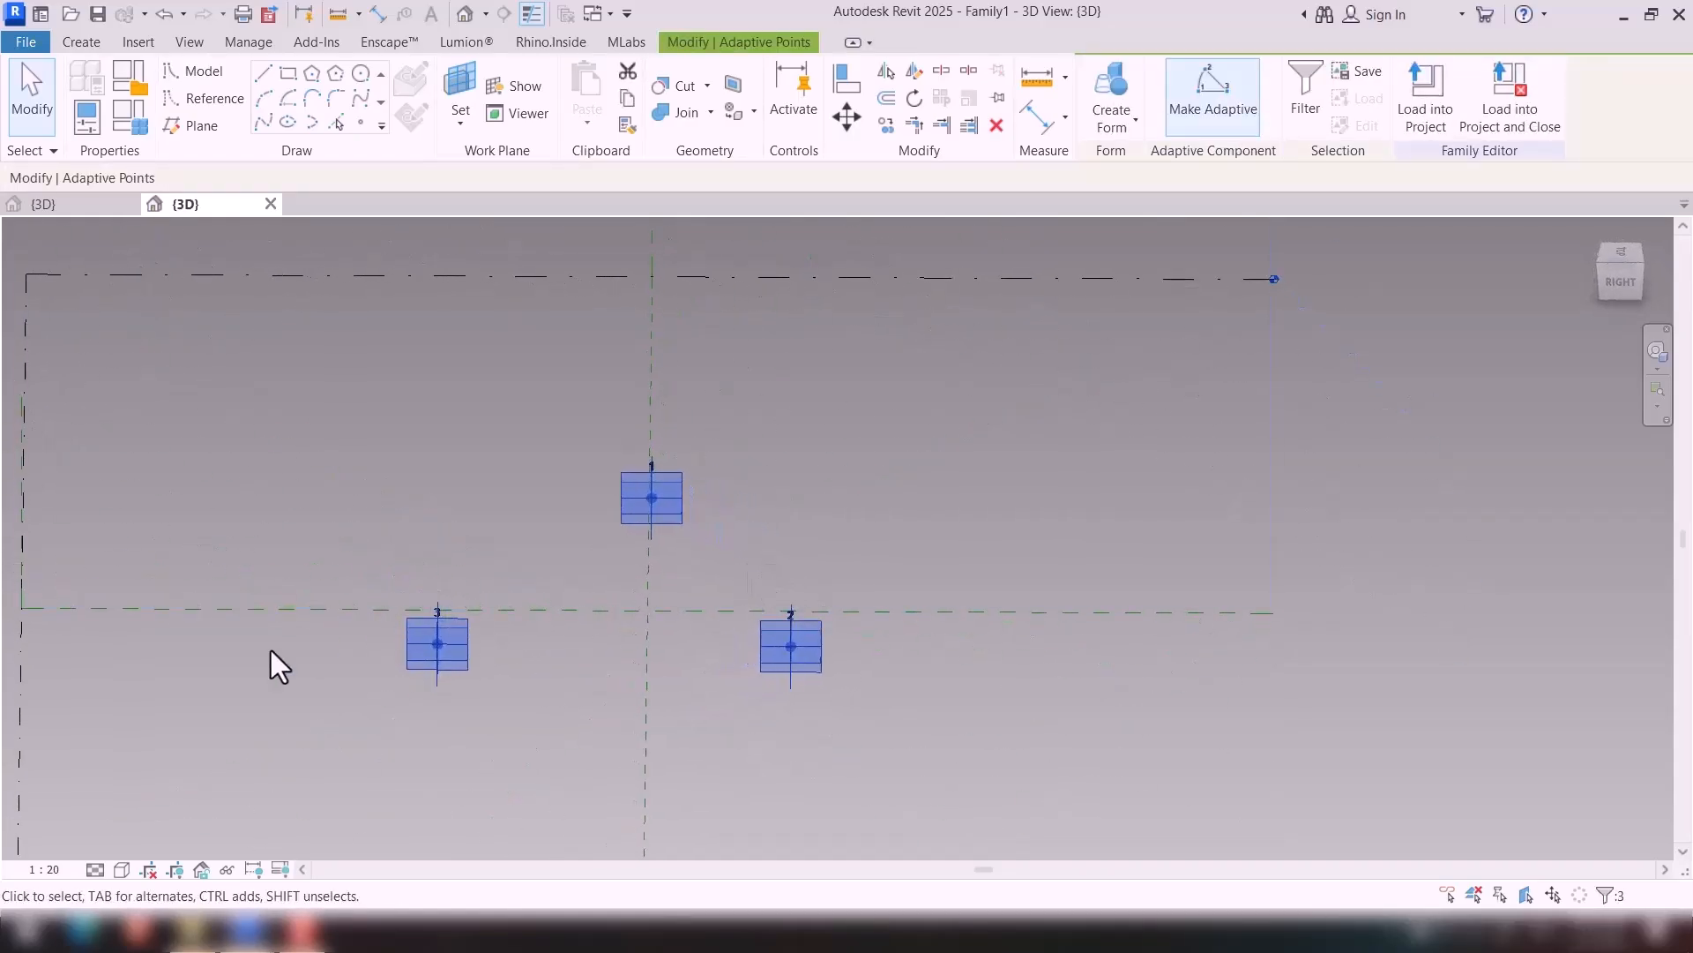
{"action": "left_click", "coordinate": [266, 123]}
{"action": "mouse_move", "coordinate": [432, 644]}
{"action": "middle_mouse_down", "text": "shift"}
{"action": "mouse_move", "coordinate": [606, 710]}
{"action": "mouse_move", "coordinate": [502, 696]}
{"action": "middle_mouse_up", "text": "shift"}
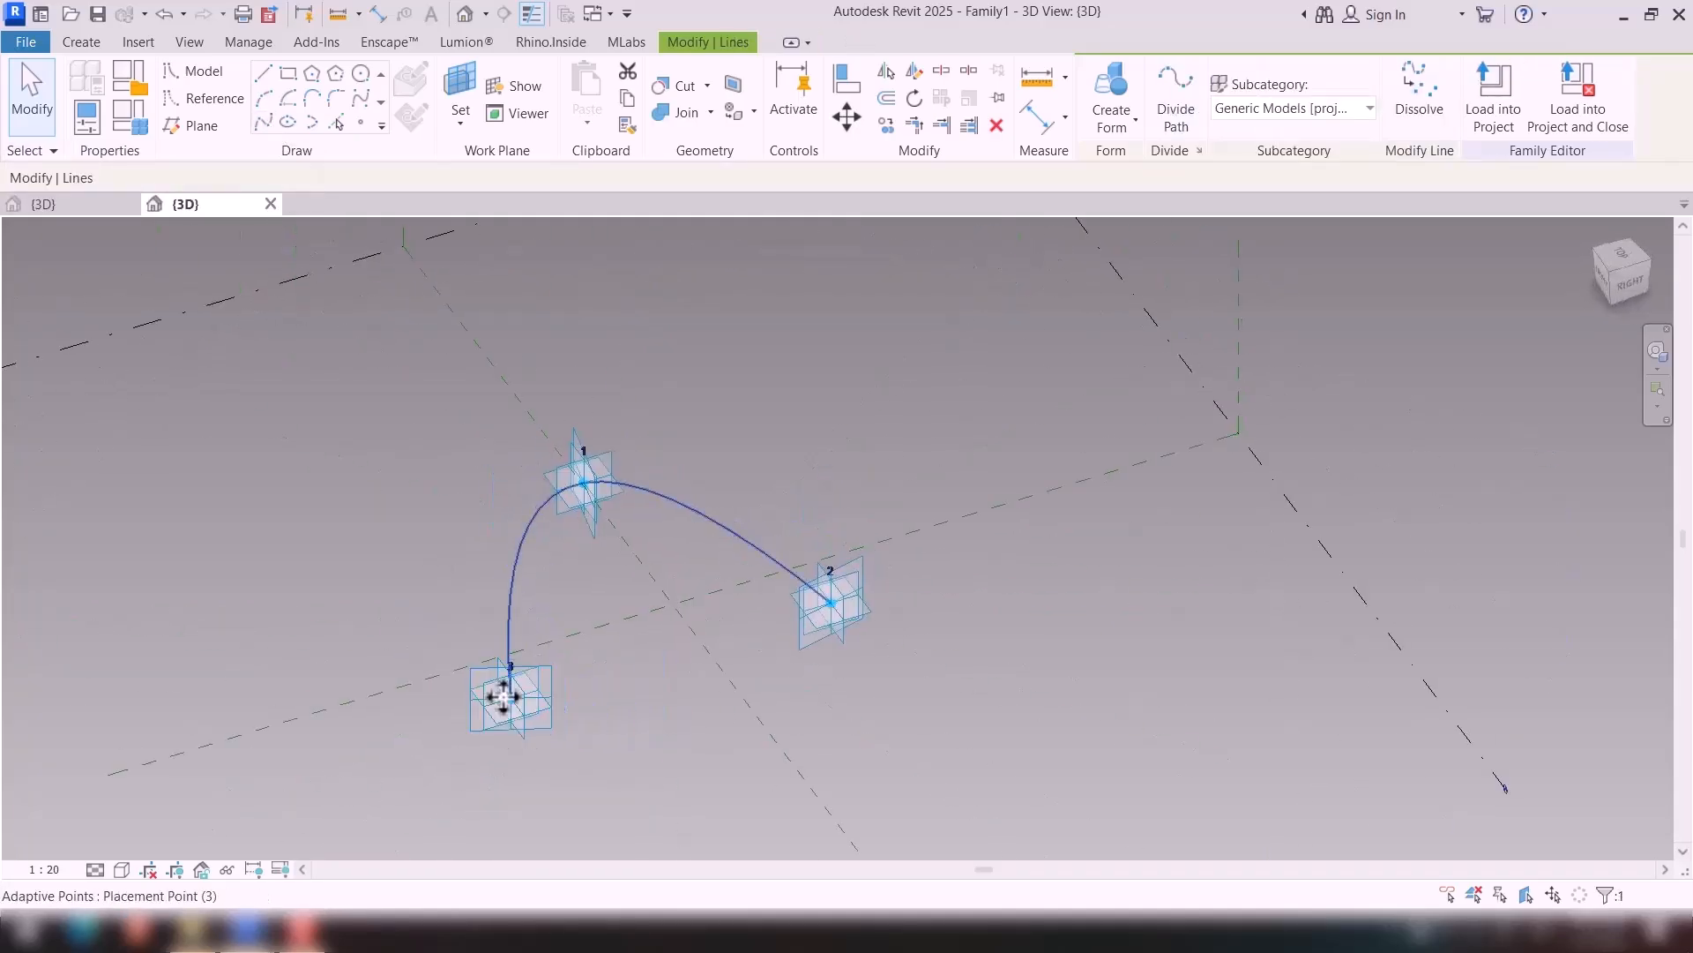
{"action": "key", "text": "ctrl+z"}
Connect adaptive points 1 and 3 with a Spline Through Points.
{"action": "left_click_drag", "start_coordinate": [481, 743], "coordinate": [725, 355]}
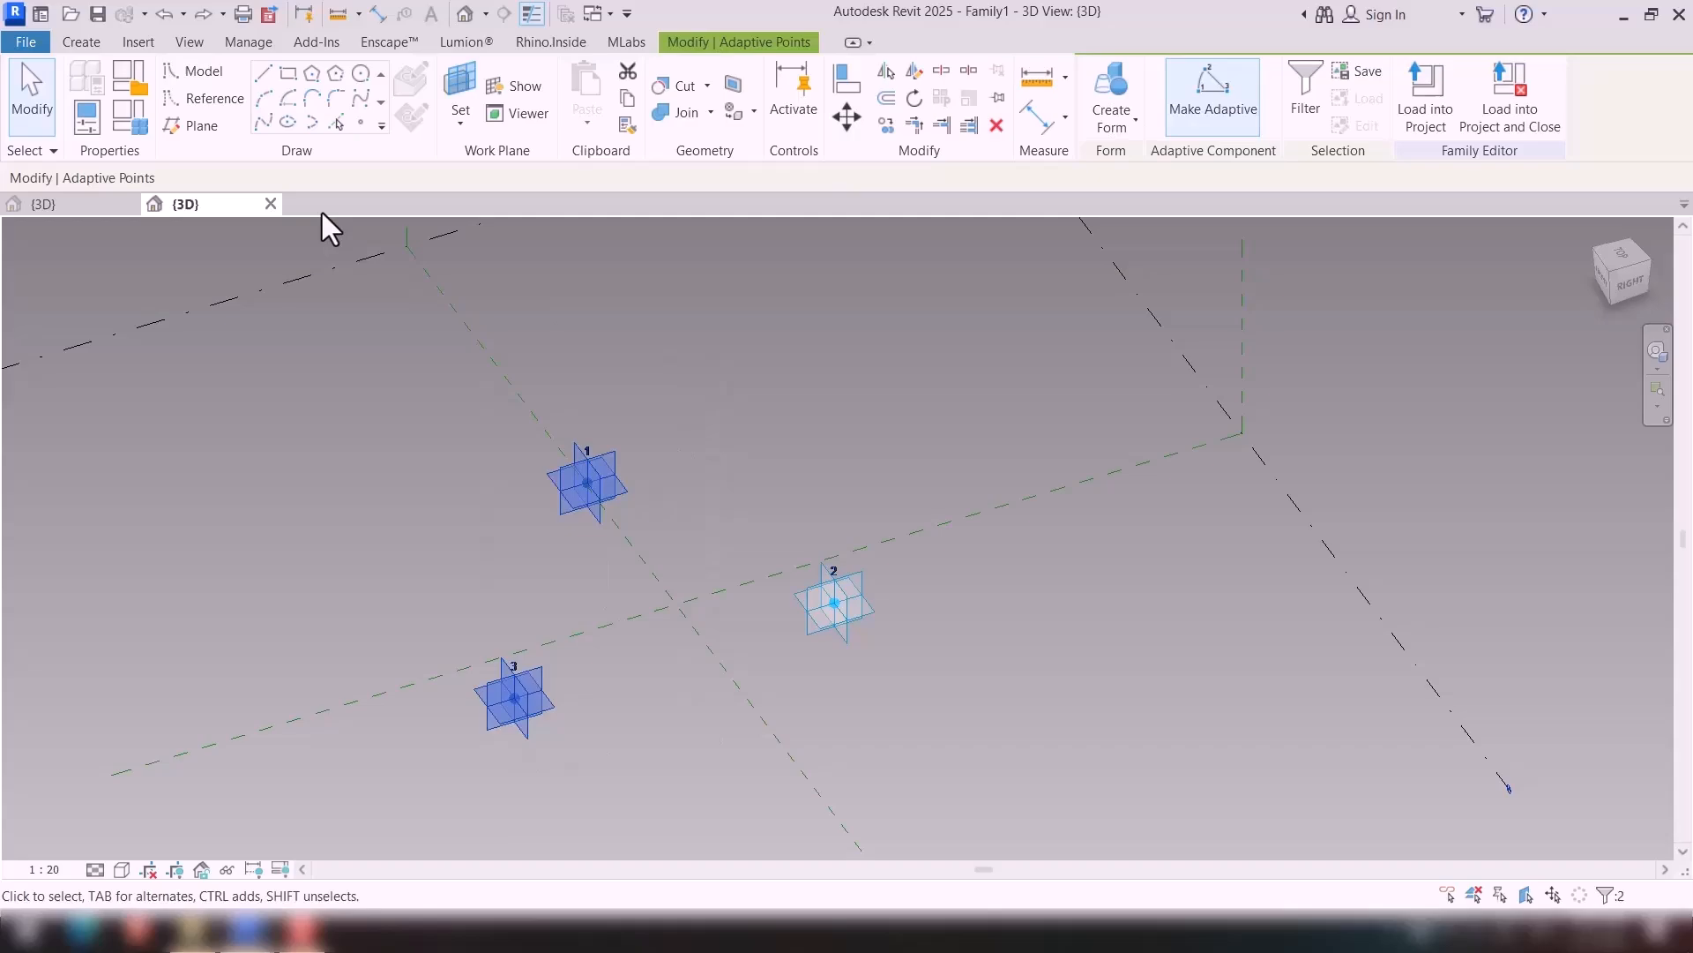
{"action": "left_click", "coordinate": [264, 121]}
{"action": "left_click", "coordinate": [497, 425]}
{"action": "mouse_move", "coordinate": [530, 413]}
{"action": "left_mouse_down"}
{"action": "mouse_move", "coordinate": [893, 676]}
{"action": "mouse_move", "coordinate": [876, 651]}
{"action": "left_mouse_up"}
{"action": "key", "text": "Escape"}
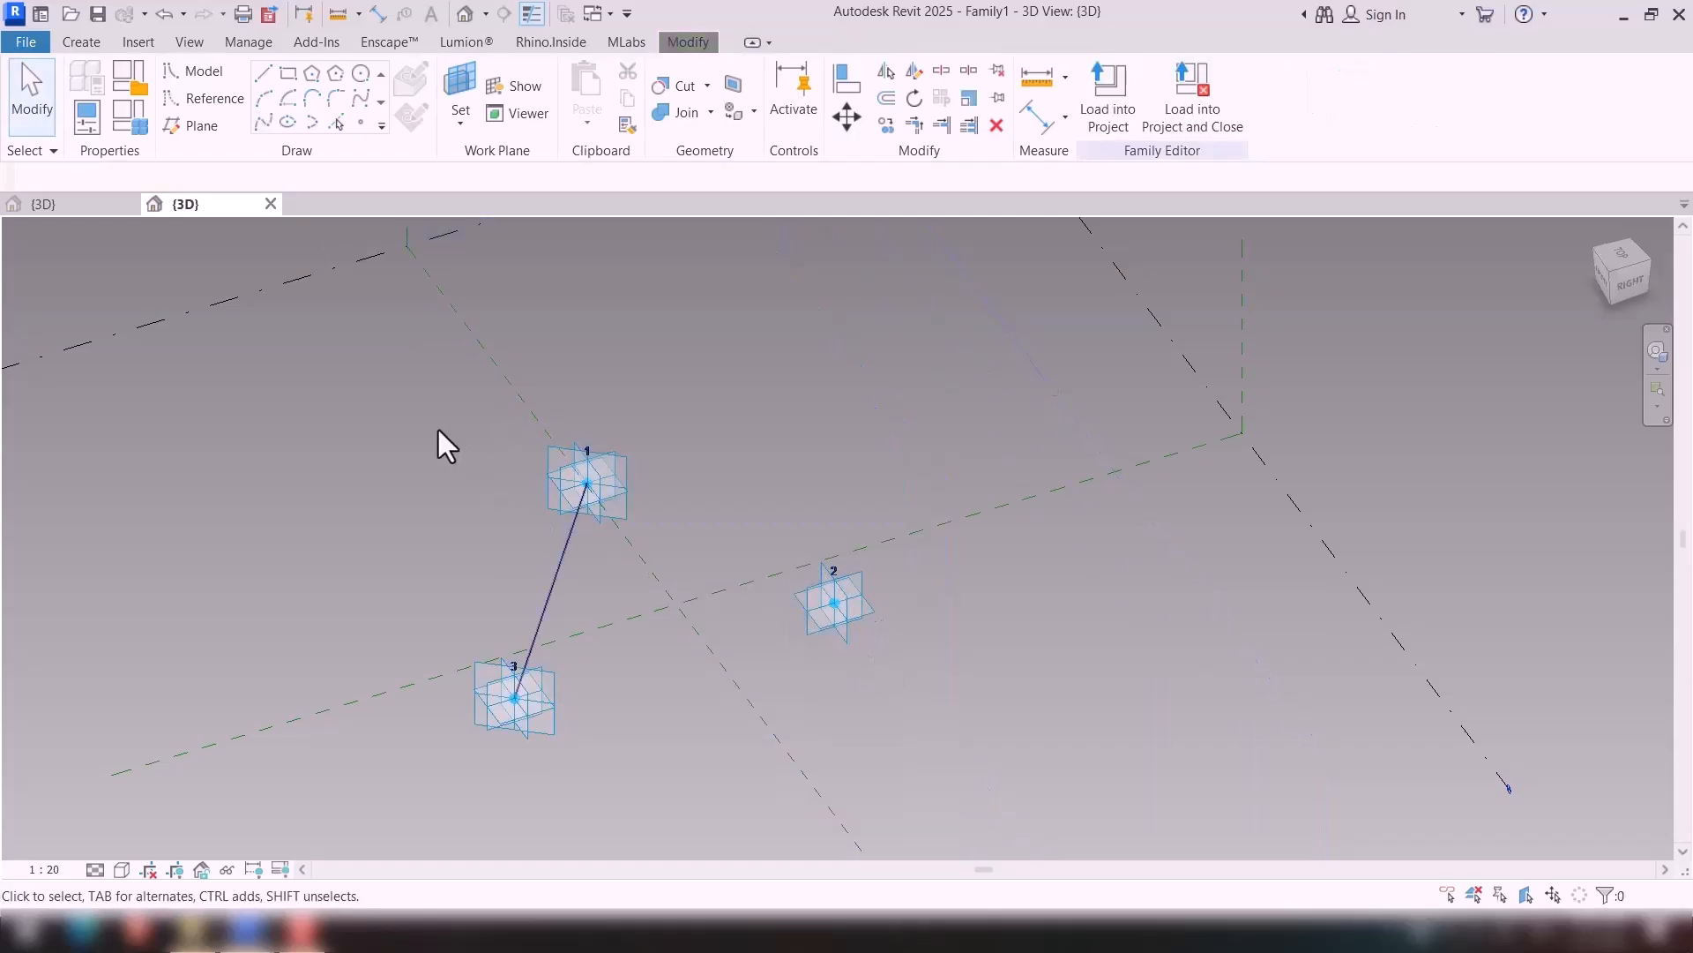
Connect adaptive points 1 and 2, and points 2 and 3, with Spline Through Points lines to close the triangle.
{"action": "left_click_drag", "start_coordinate": [410, 405], "coordinate": [929, 669]}
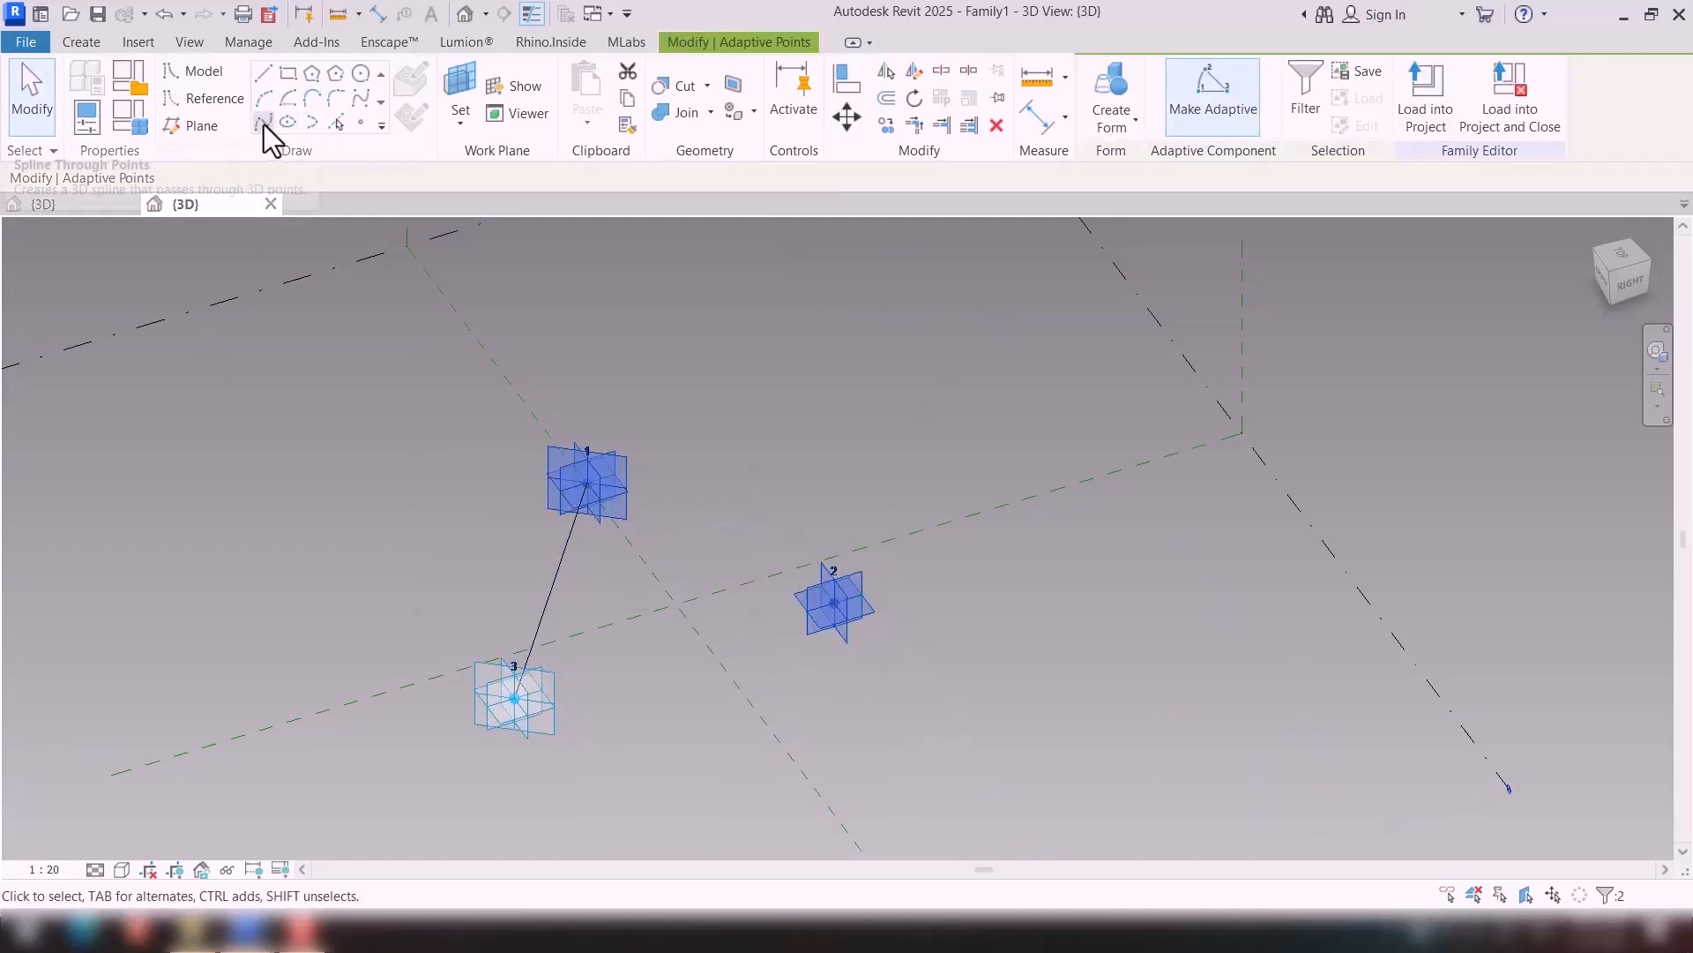
{"action": "left_click", "coordinate": [263, 124]}
{"action": "middle_click_drag", "start_coordinate": [616, 661], "coordinate": [397, 755], "text": "shift"}
{"action": "mouse_move", "coordinate": [361, 789]}
{"action": "left_mouse_down"}
{"action": "mouse_move", "coordinate": [785, 640]}
{"action": "mouse_move", "coordinate": [854, 563]}
{"action": "left_mouse_up"}
{"action": "left_click", "coordinate": [262, 125]}
{"action": "middle_click_drag", "start_coordinate": [389, 511], "coordinate": [558, 590], "text": "shift"}
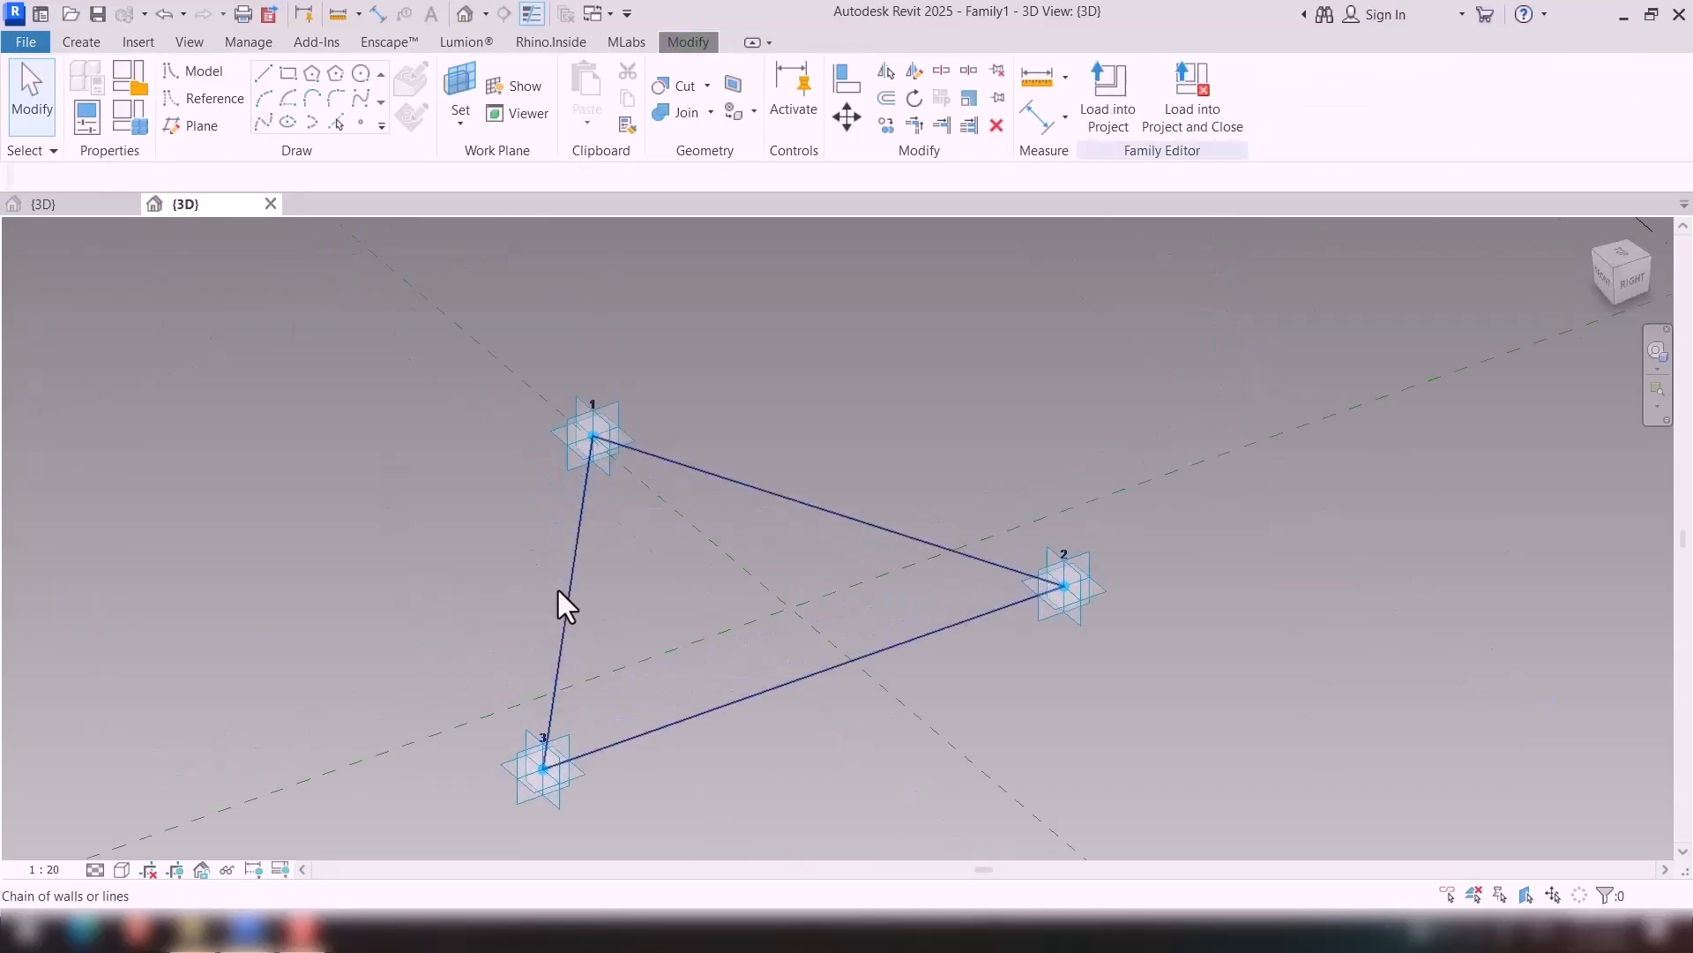
Place a reference point midway along the line between adaptive points 1 and 3 and set its plane as the work plane.
{"action": "scroll", "coordinate": [558, 591], "scroll_direction": "up", "scroll_amount": 3}
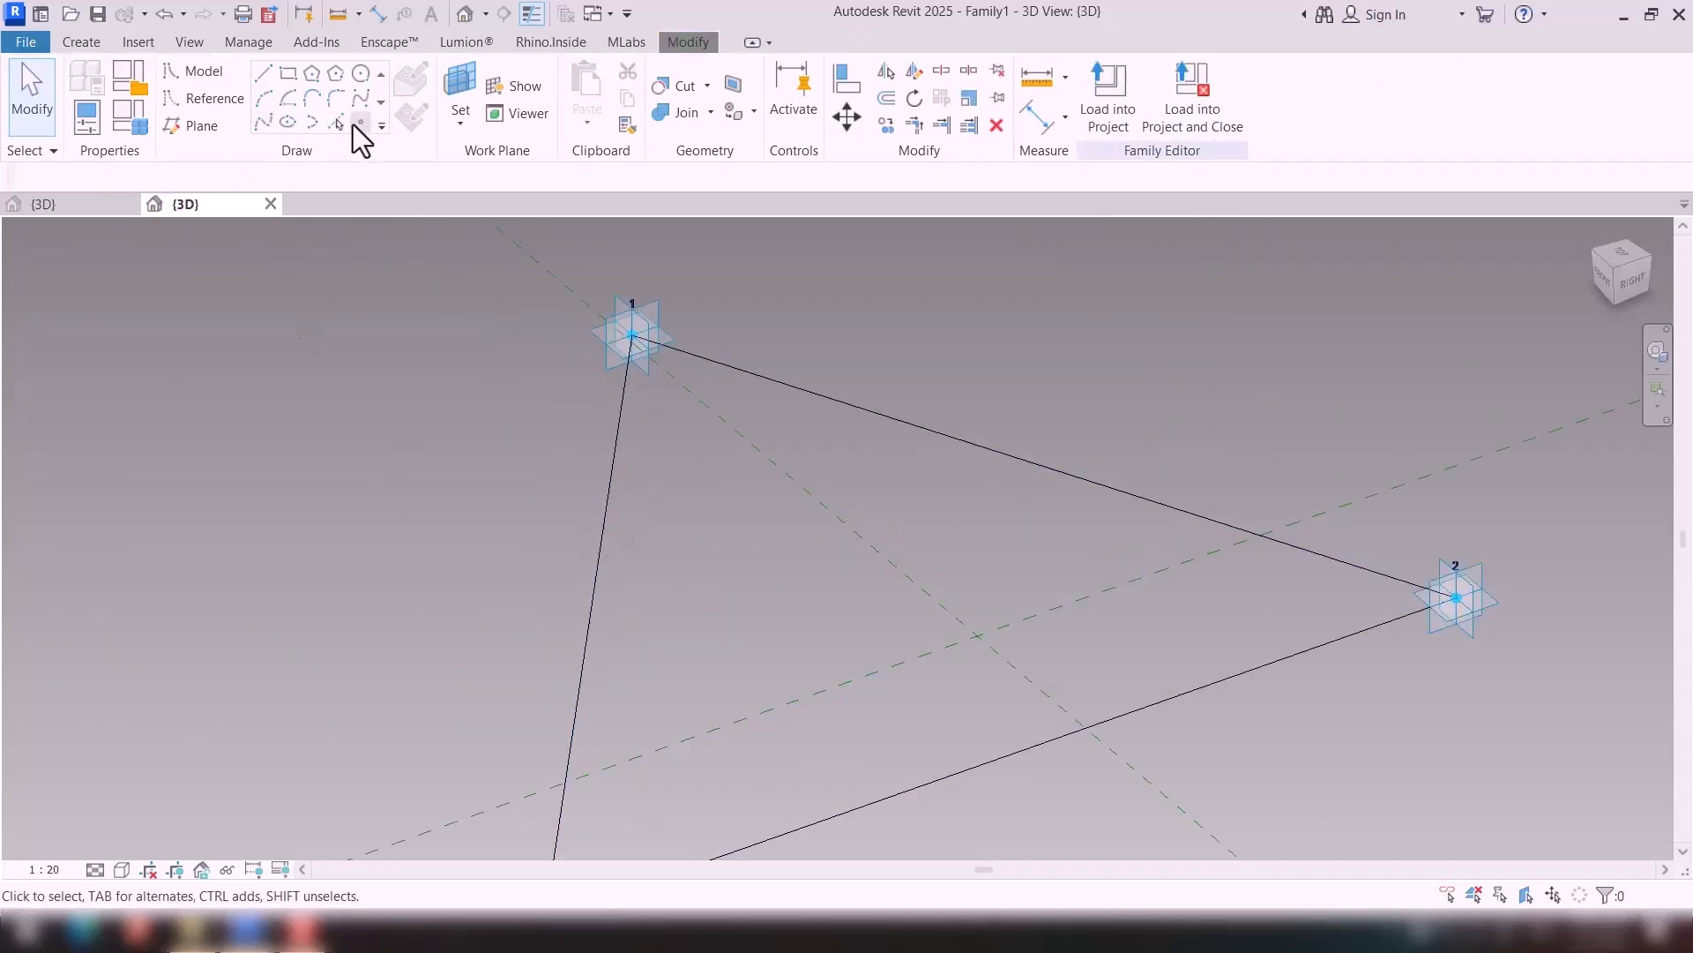
{"action": "left_click", "coordinate": [359, 125]}
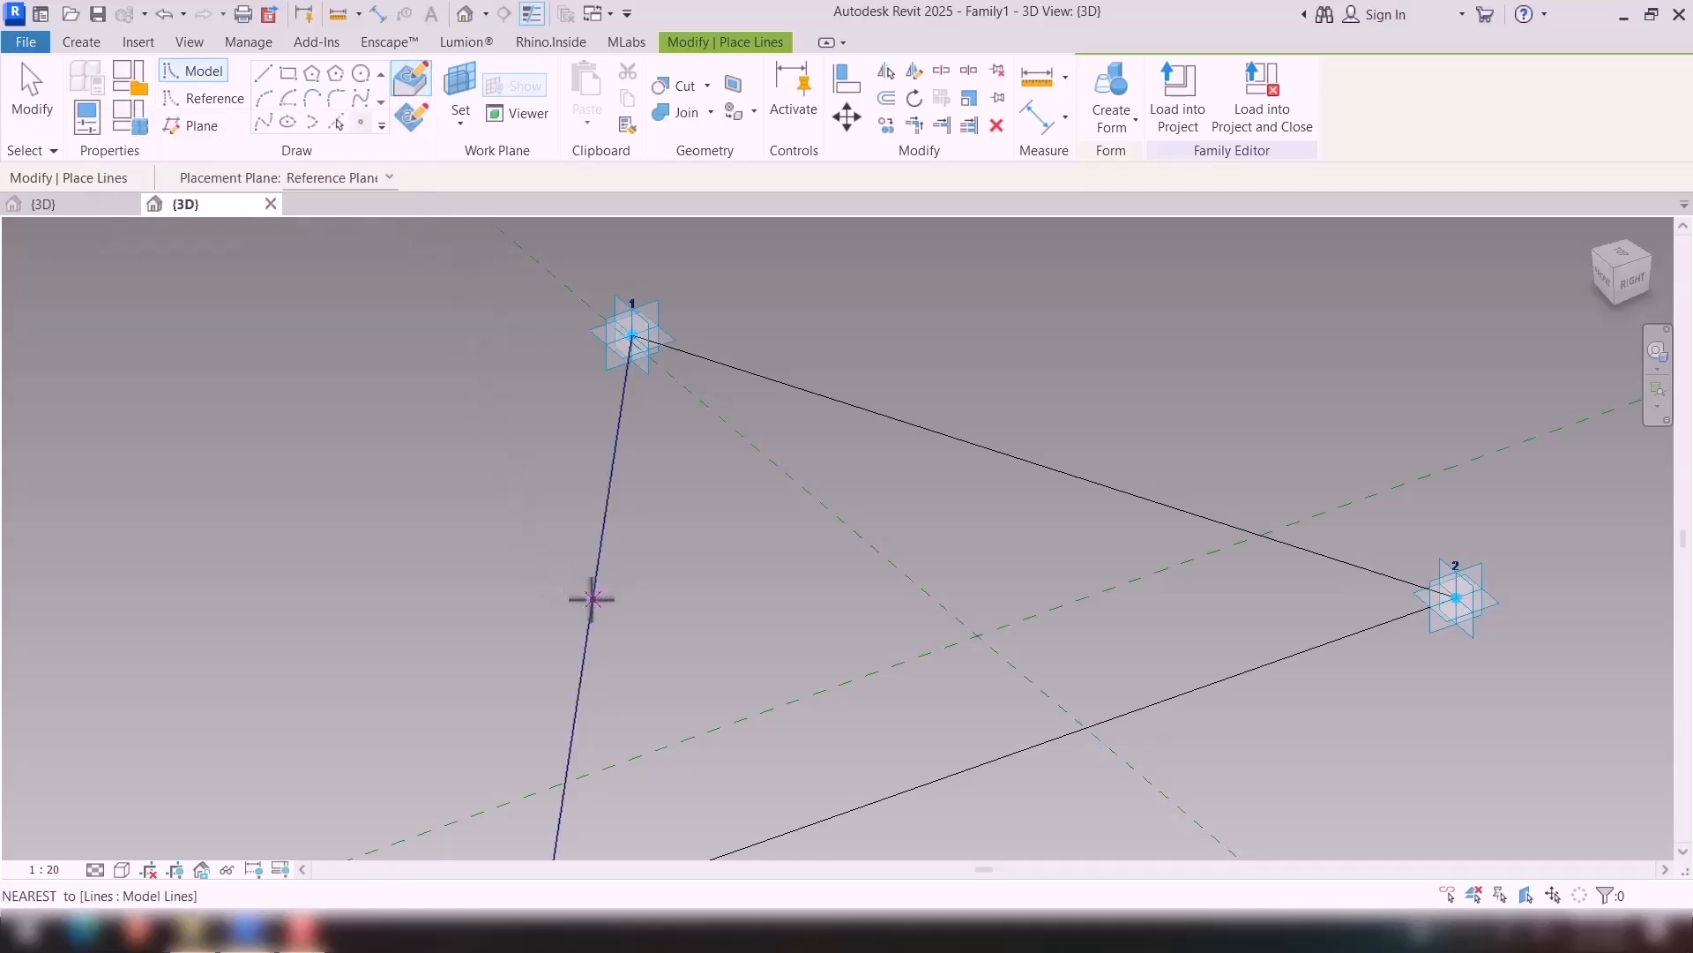
{"action": "left_click", "coordinate": [589, 597]}
{"action": "middle_click_drag", "start_coordinate": [480, 665], "coordinate": [550, 661], "text": "shift"}
{"action": "key", "text": "Escape"}
{"action": "left_click", "coordinate": [459, 84]}
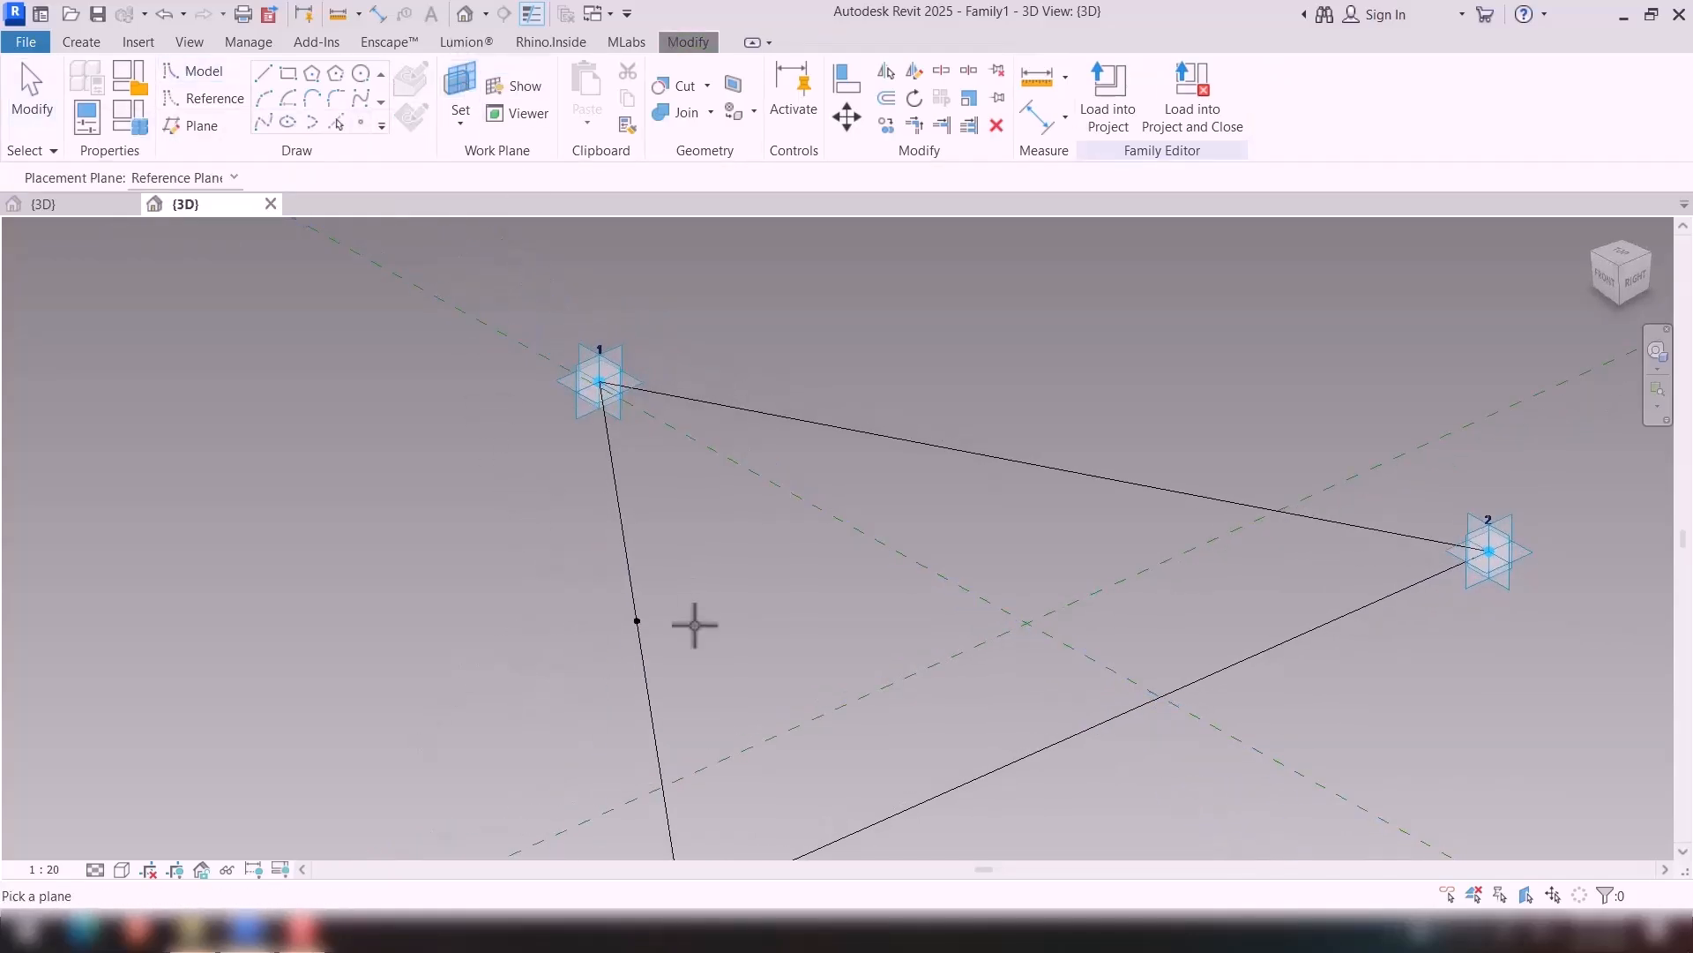
{"action": "left_click", "coordinate": [637, 619]}
{"action": "mouse_move", "coordinate": [636, 619]}
{"action": "middle_mouse_down", "text": "shift"}
{"action": "mouse_move", "coordinate": [673, 617]}
{"action": "mouse_move", "coordinate": [507, 454]}
{"action": "middle_mouse_up", "text": "shift"}
Draw a rectangular profile about 120 by 60 on the work plane, starting at the hosted reference point.
{"action": "left_click", "coordinate": [287, 73]}
{"action": "scroll", "coordinate": [653, 635], "scroll_direction": "up", "scroll_amount": 2}
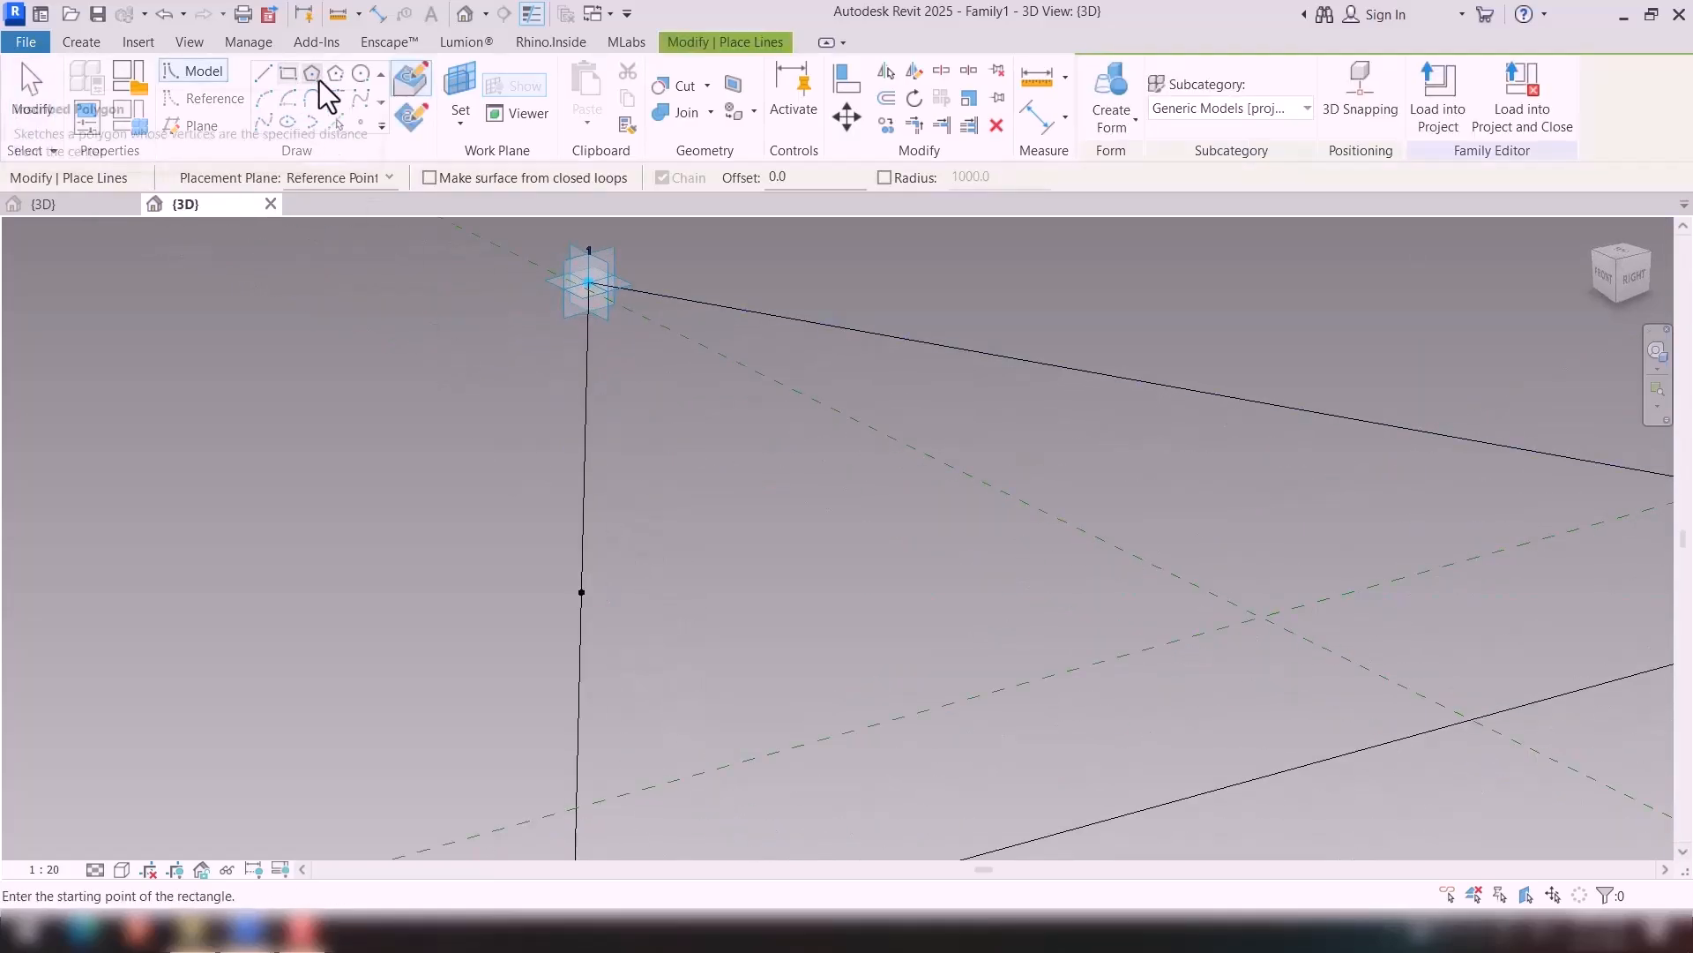
{"action": "left_click", "coordinate": [335, 74]}
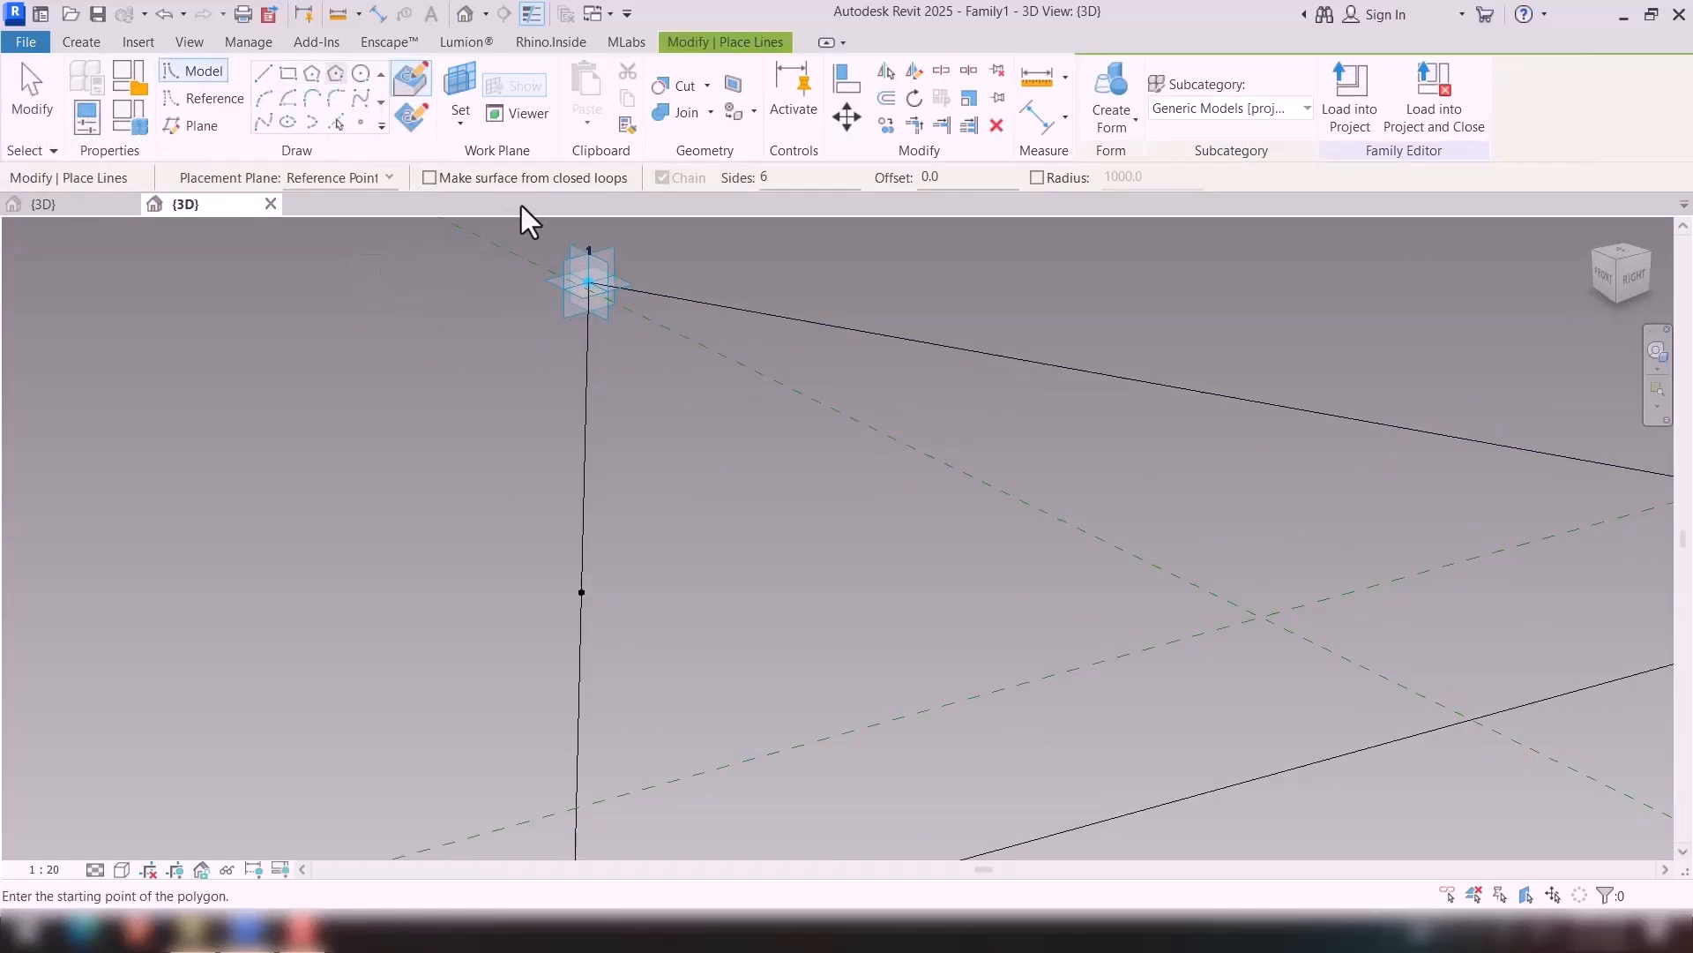
{"action": "left_click", "coordinate": [288, 73]}
{"action": "scroll", "coordinate": [574, 567], "scroll_direction": "up", "scroll_amount": 3}
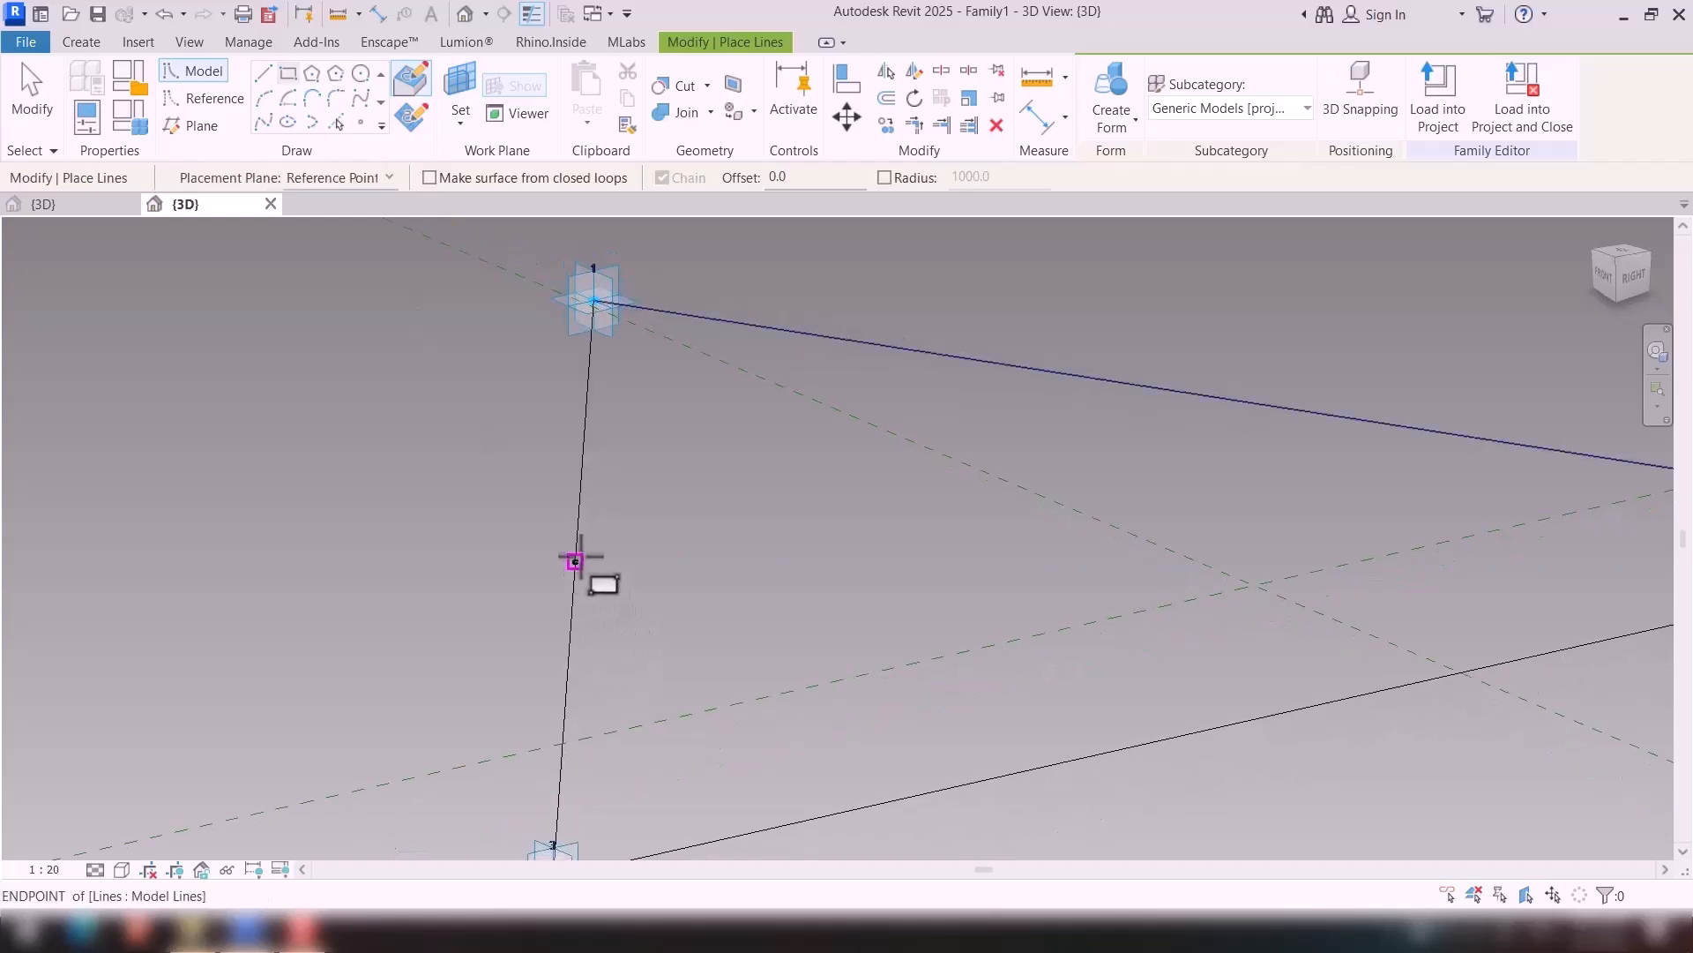
{"action": "left_click", "coordinate": [573, 565]}
{"action": "scroll", "coordinate": [600, 545], "scroll_direction": "up", "scroll_amount": 1}
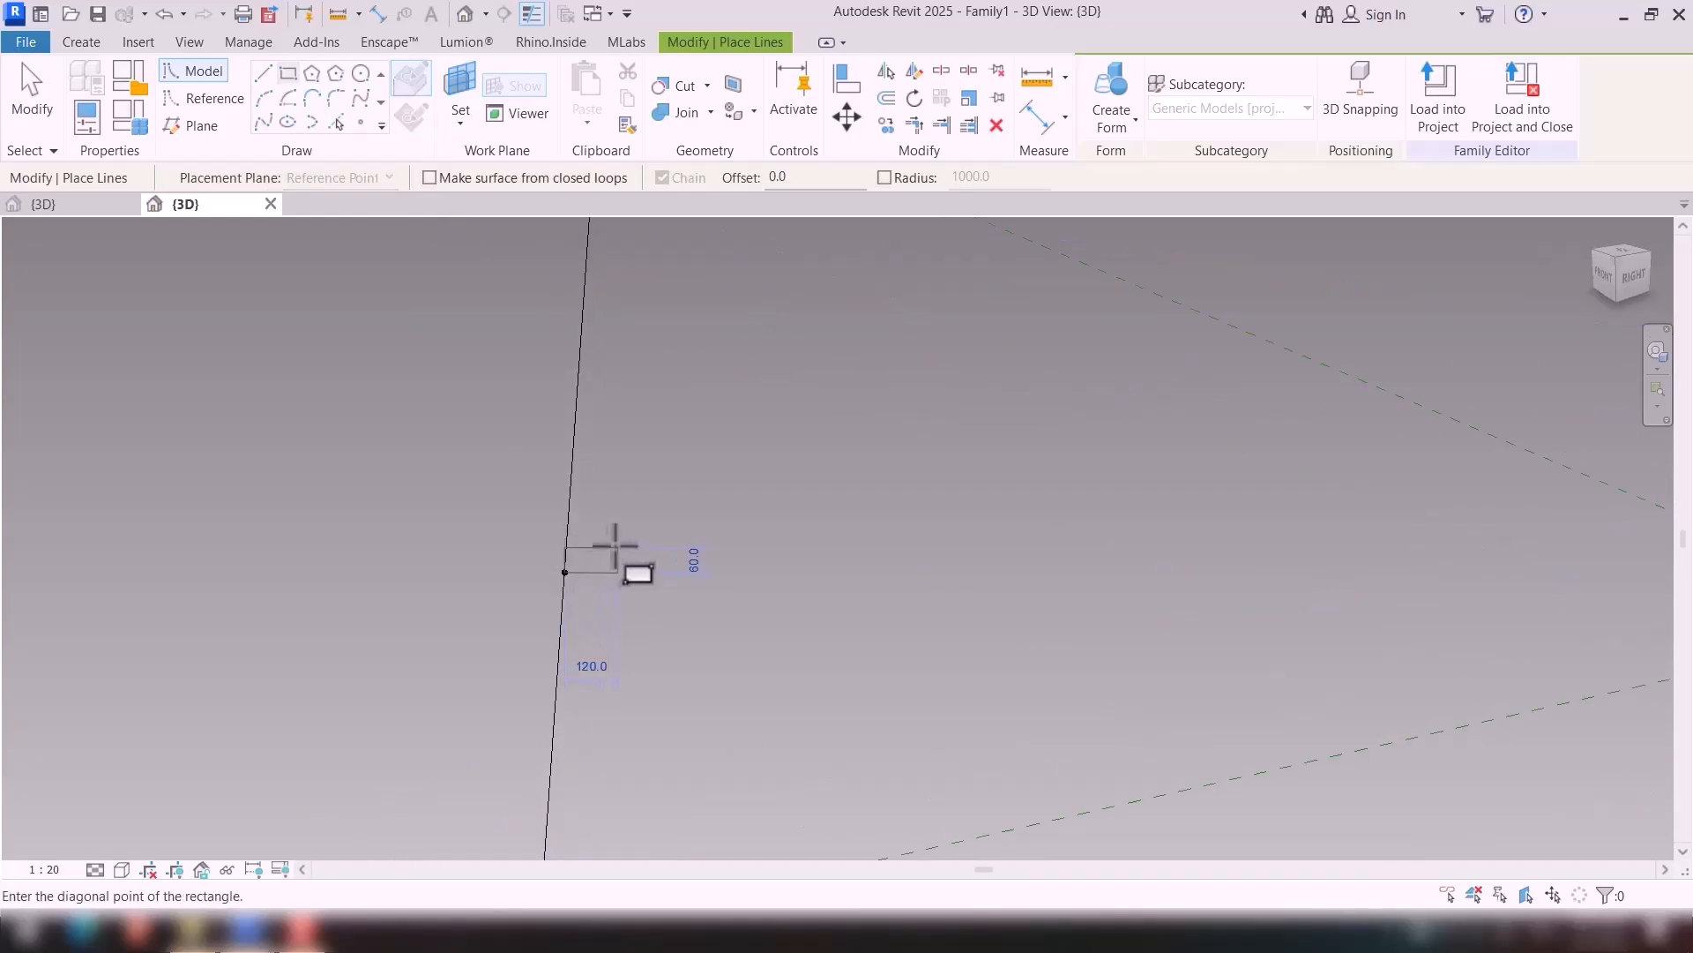
{"action": "left_click", "coordinate": [616, 546]}
{"action": "mouse_move", "coordinate": [488, 674]}
{"action": "middle_mouse_down", "text": "shift"}
{"action": "mouse_move", "coordinate": [518, 664]}
{"action": "mouse_move", "coordinate": [461, 575]}
{"action": "mouse_move", "coordinate": [491, 643]}
{"action": "middle_mouse_up", "text": "shift"}
{"action": "scroll", "coordinate": [516, 663], "scroll_direction": "down", "scroll_amount": 1}
{"action": "key", "text": "Escape"}
Select the triangle's line chain with the rectangular profile and create a form, sweeping a solid frame along all three edges.
{"action": "scroll", "coordinate": [567, 613], "scroll_direction": "up", "scroll_amount": 3}
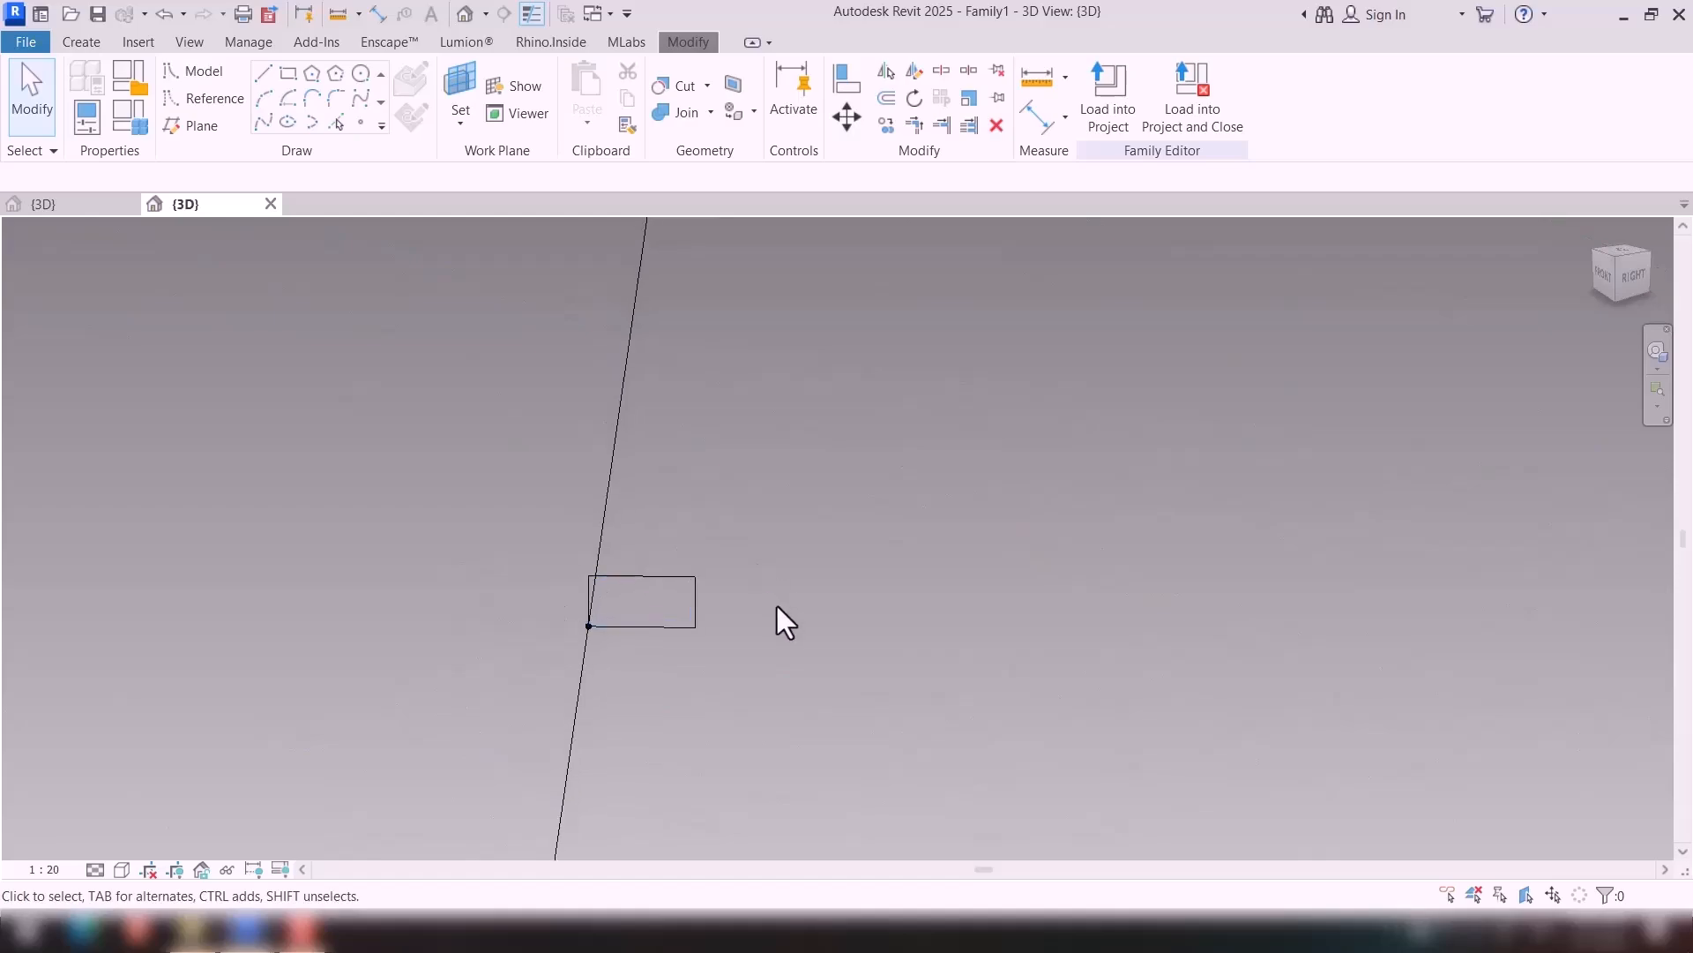
{"action": "scroll", "coordinate": [766, 601], "scroll_direction": "down", "scroll_amount": 3}
{"action": "middle_click_drag", "start_coordinate": [766, 601], "coordinate": [758, 608], "text": "shift"}
{"action": "scroll", "coordinate": [730, 592], "scroll_direction": "down", "scroll_amount": 3}
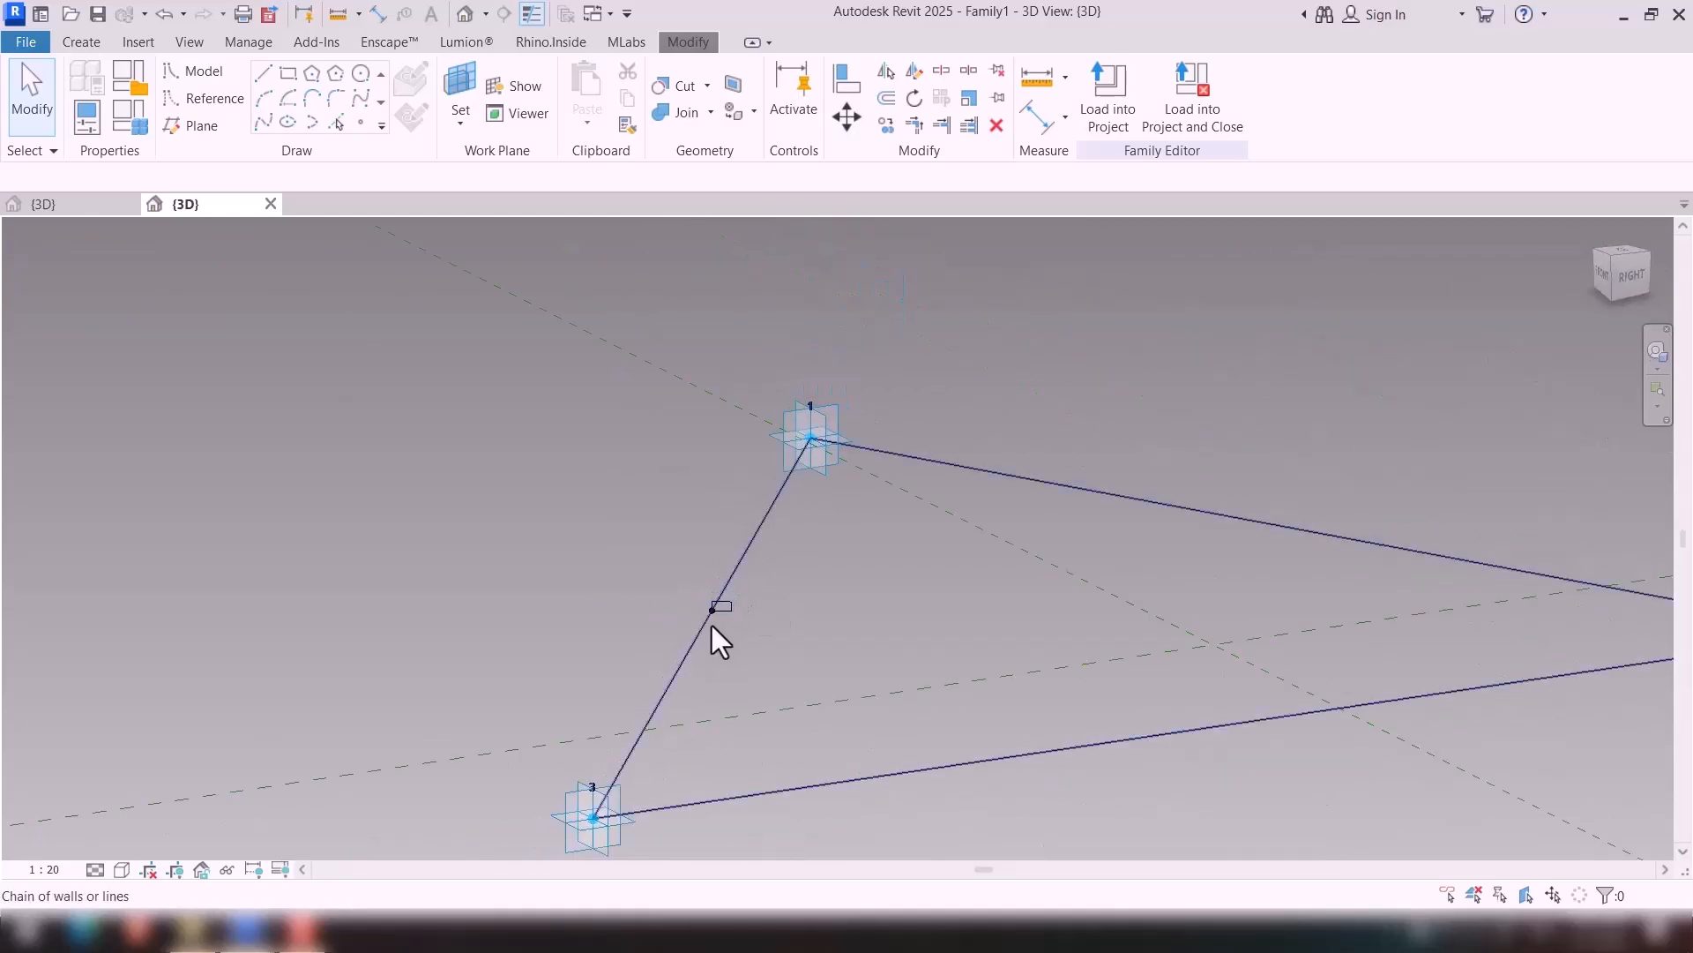
{"action": "left_click", "coordinate": [690, 649]}
{"action": "scroll", "coordinate": [736, 611], "scroll_direction": "up", "scroll_amount": 2}
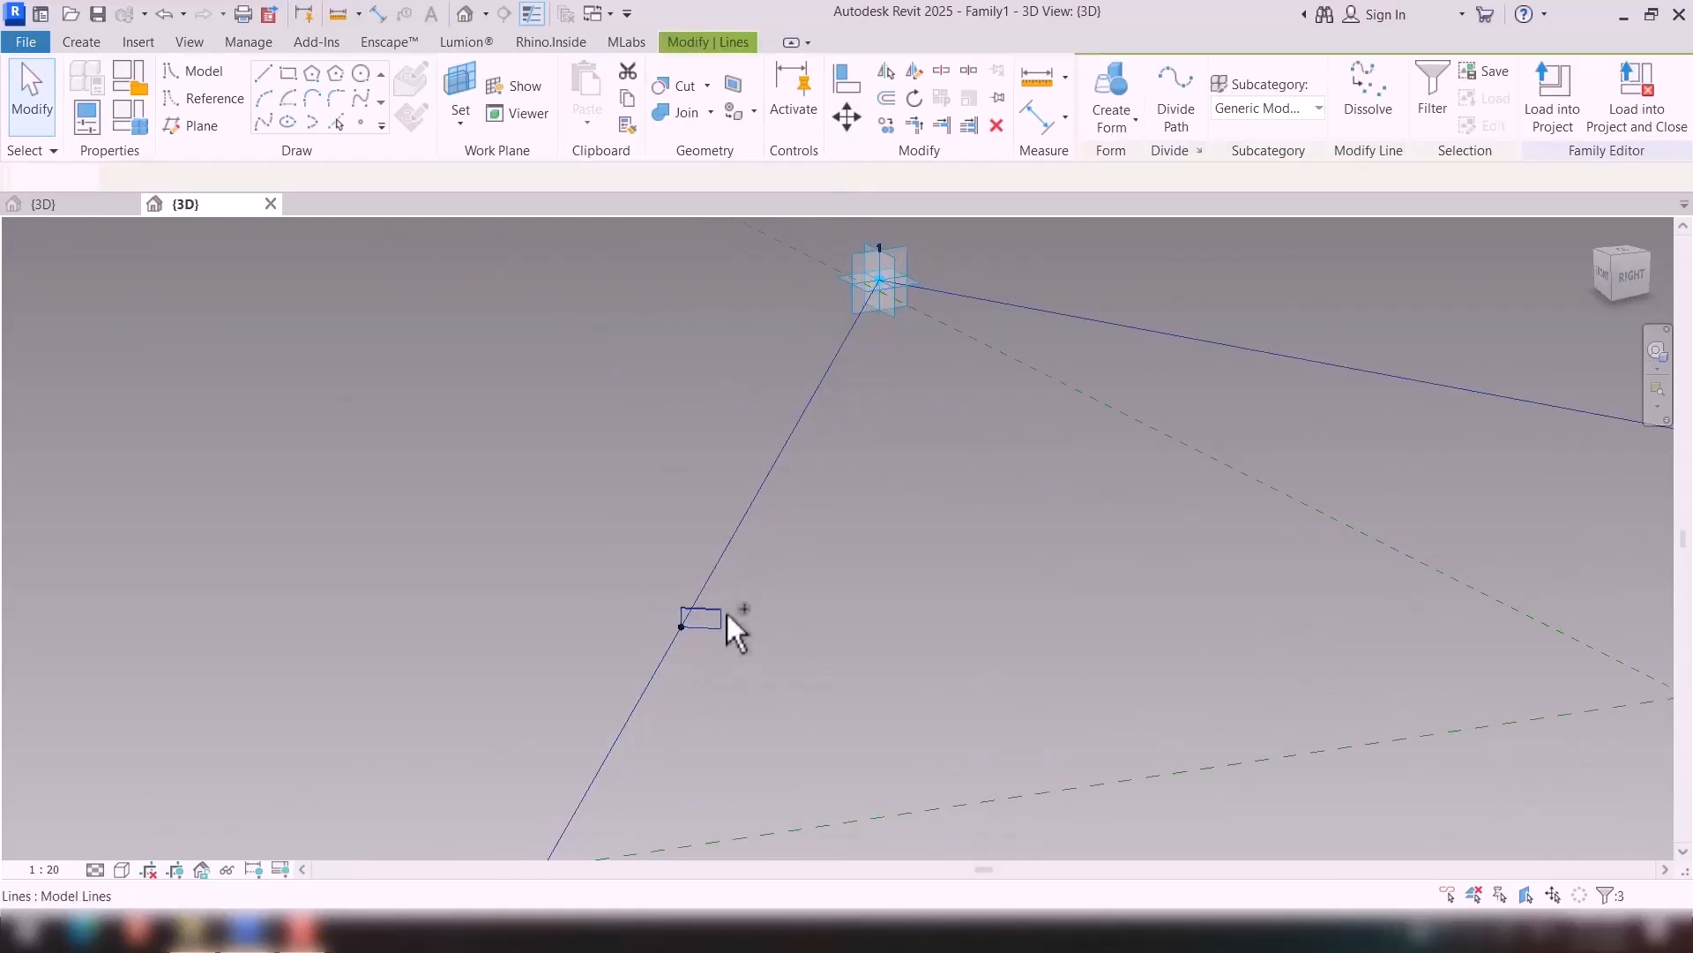
{"action": "left_click", "coordinate": [1097, 106]}
{"action": "scroll", "coordinate": [918, 632], "scroll_direction": "down", "scroll_amount": 3}
{"action": "middle_click_drag", "start_coordinate": [918, 632], "coordinate": [732, 580], "text": "shift"}
{"action": "scroll", "coordinate": [723, 564], "scroll_direction": "down", "scroll_amount": 3}
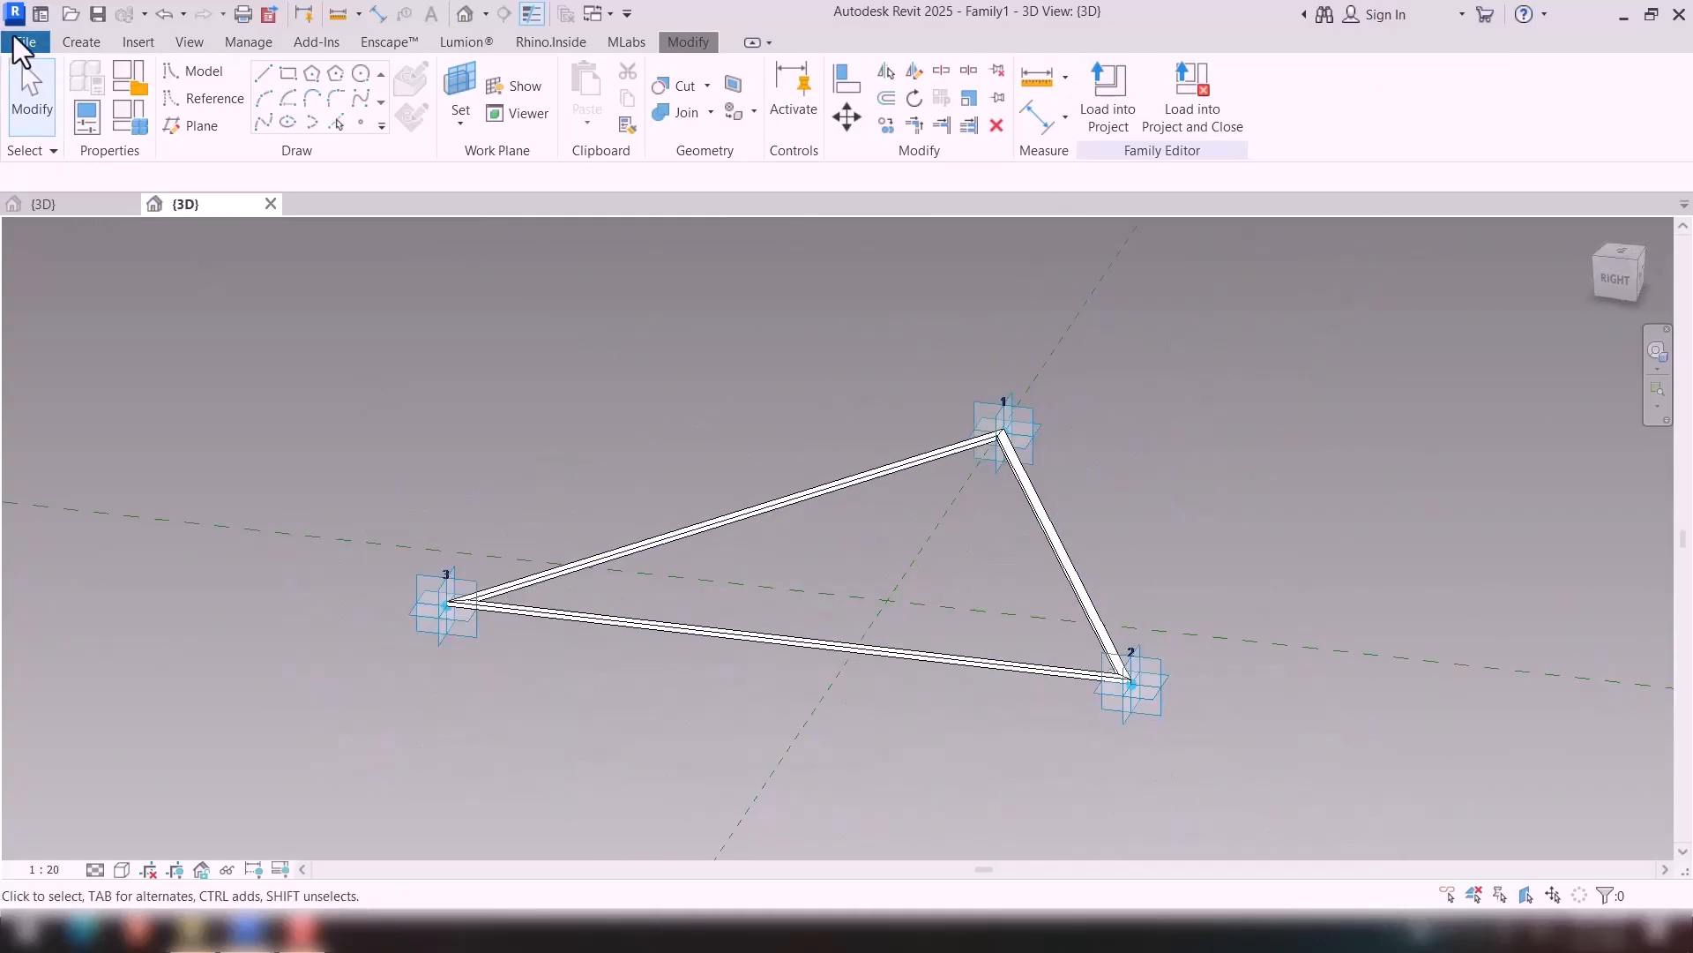
Save the triangular frame family as ADAPTIVE1 in a new folder on the Desktop.
{"action": "left_click", "coordinate": [19, 43]}
{"action": "left_click", "coordinate": [88, 335]}
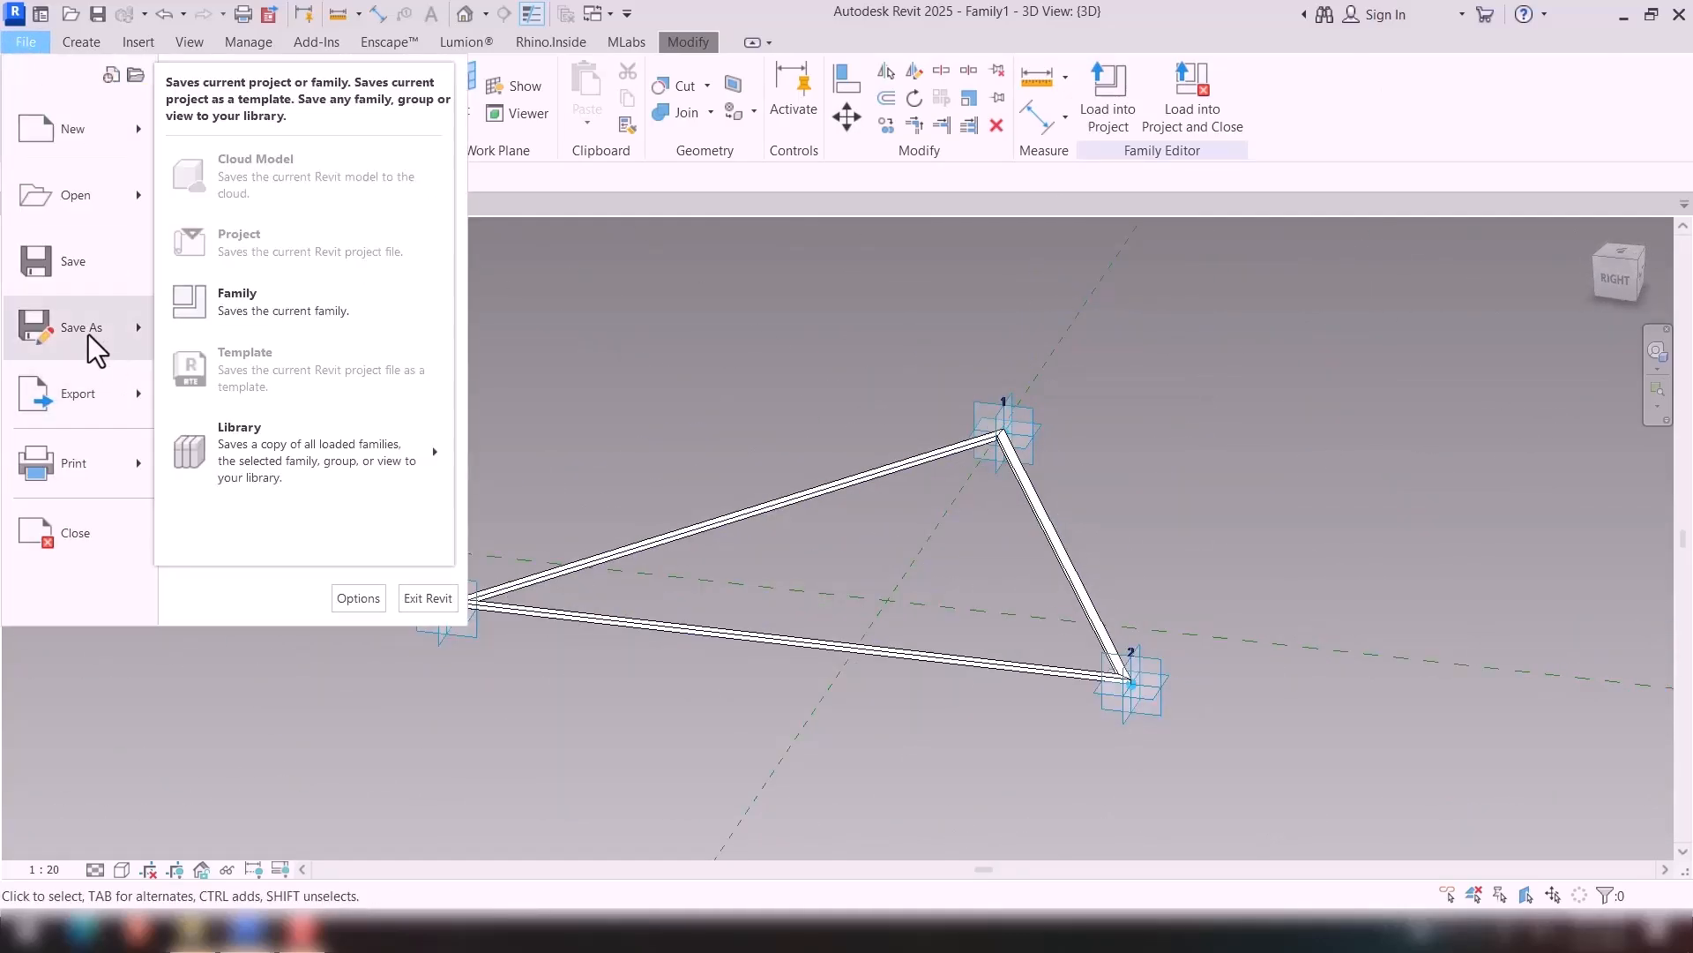
{"action": "left_click", "coordinate": [291, 319]}
{"action": "left_click", "coordinate": [666, 591]}
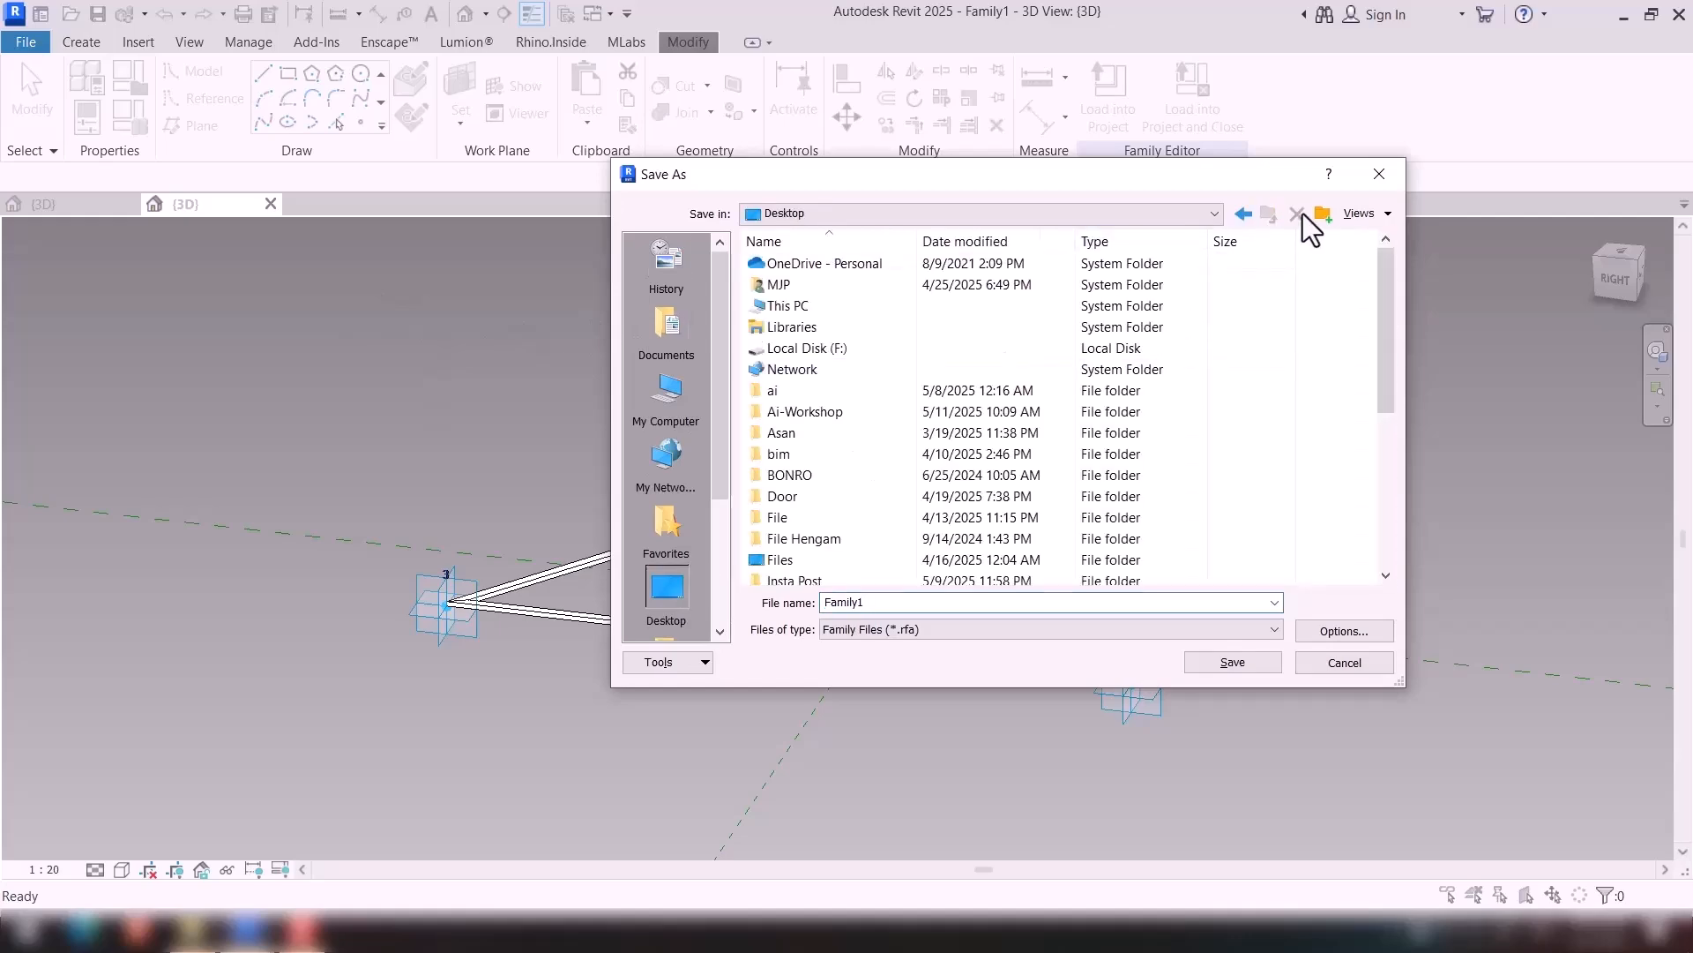
{"action": "left_click", "coordinate": [1323, 214]}
{"action": "key", "text": "Return"}
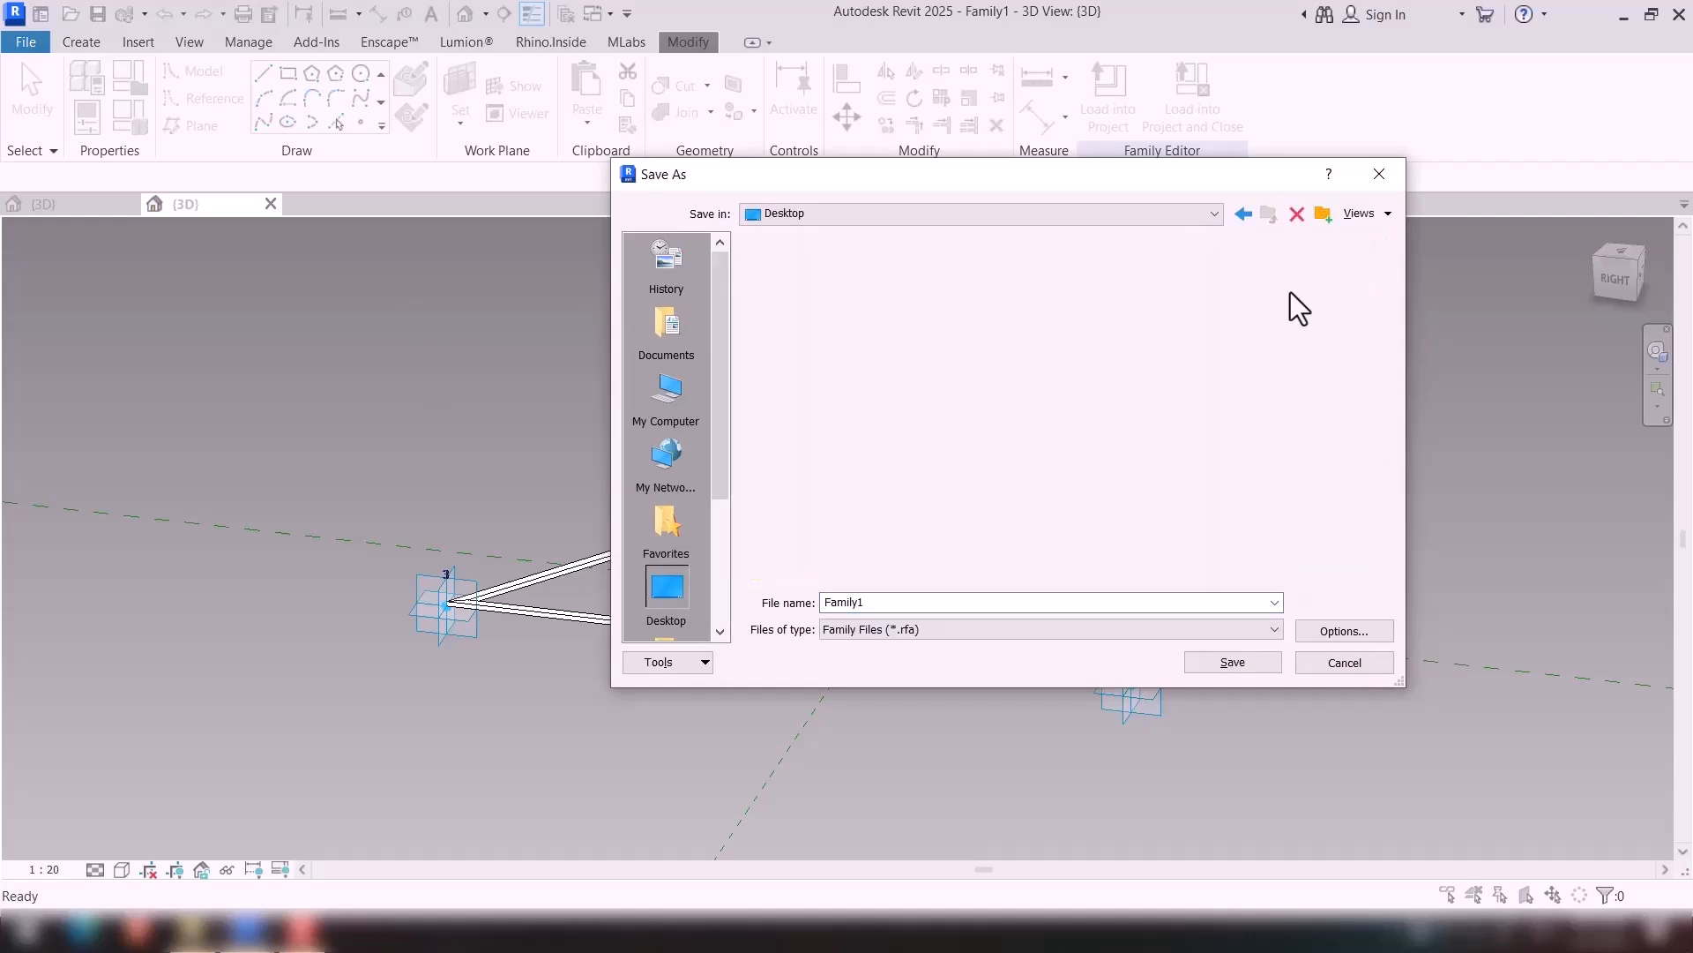
{"action": "double_click", "coordinate": [918, 601]}
{"action": "key", "text": "Caps_Lock"}
{"action": "type", "text": "A"}
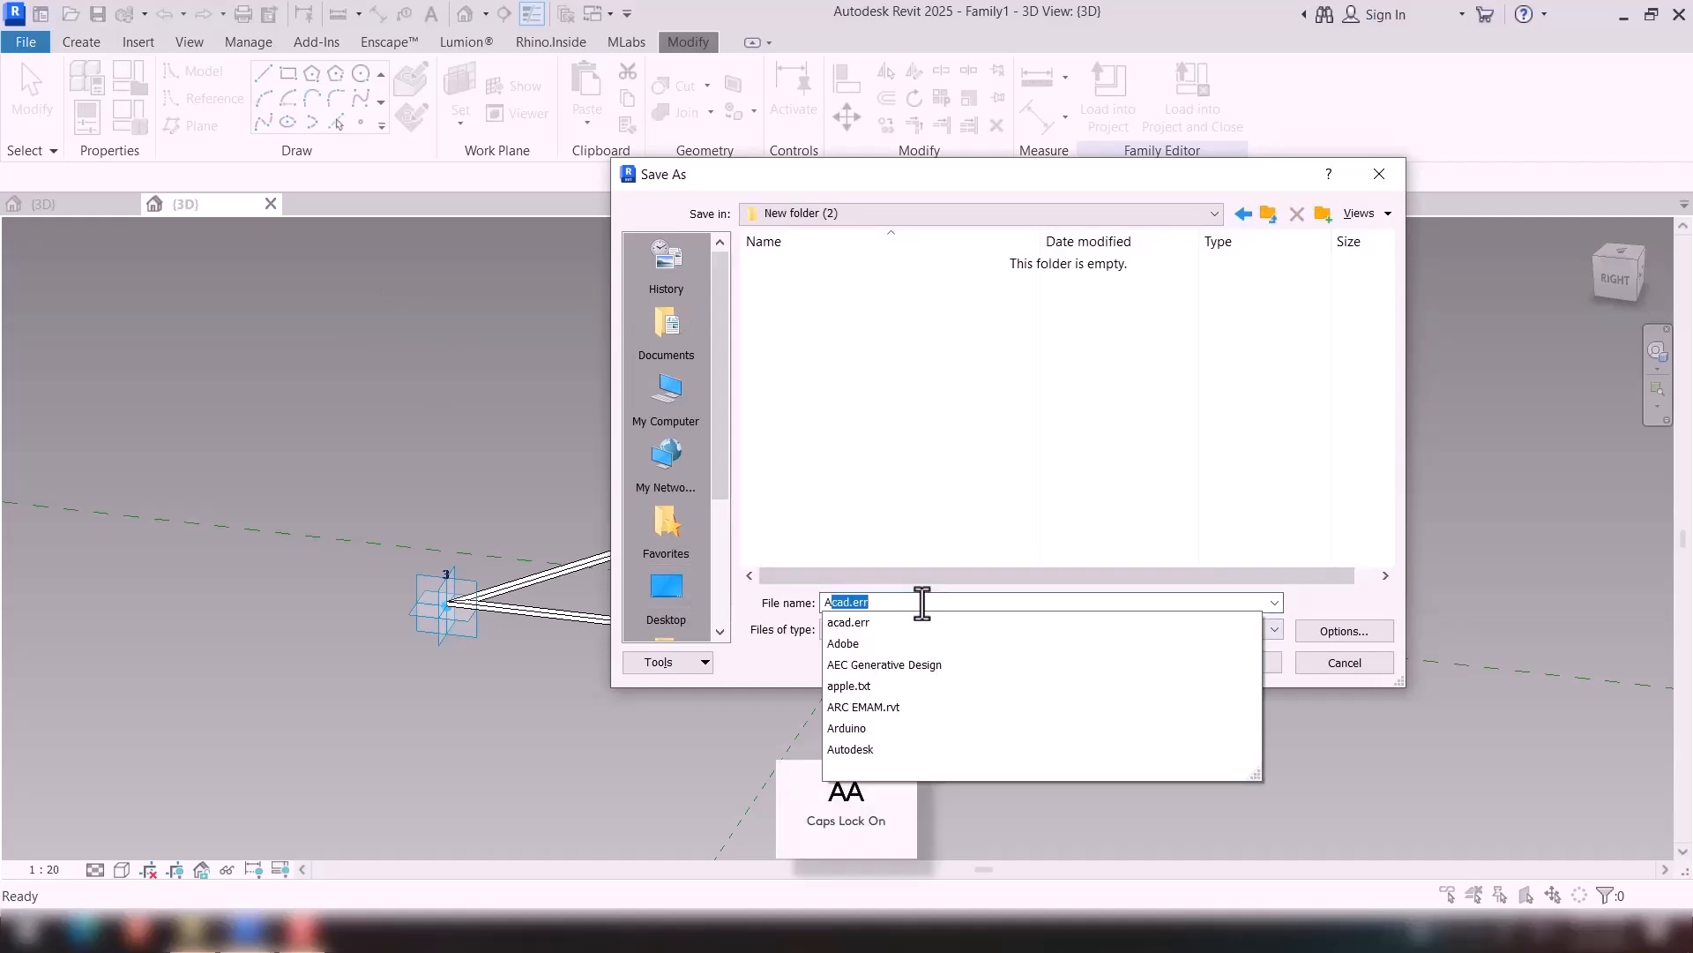
{"action": "type", "text": "DAPTIVE1"}
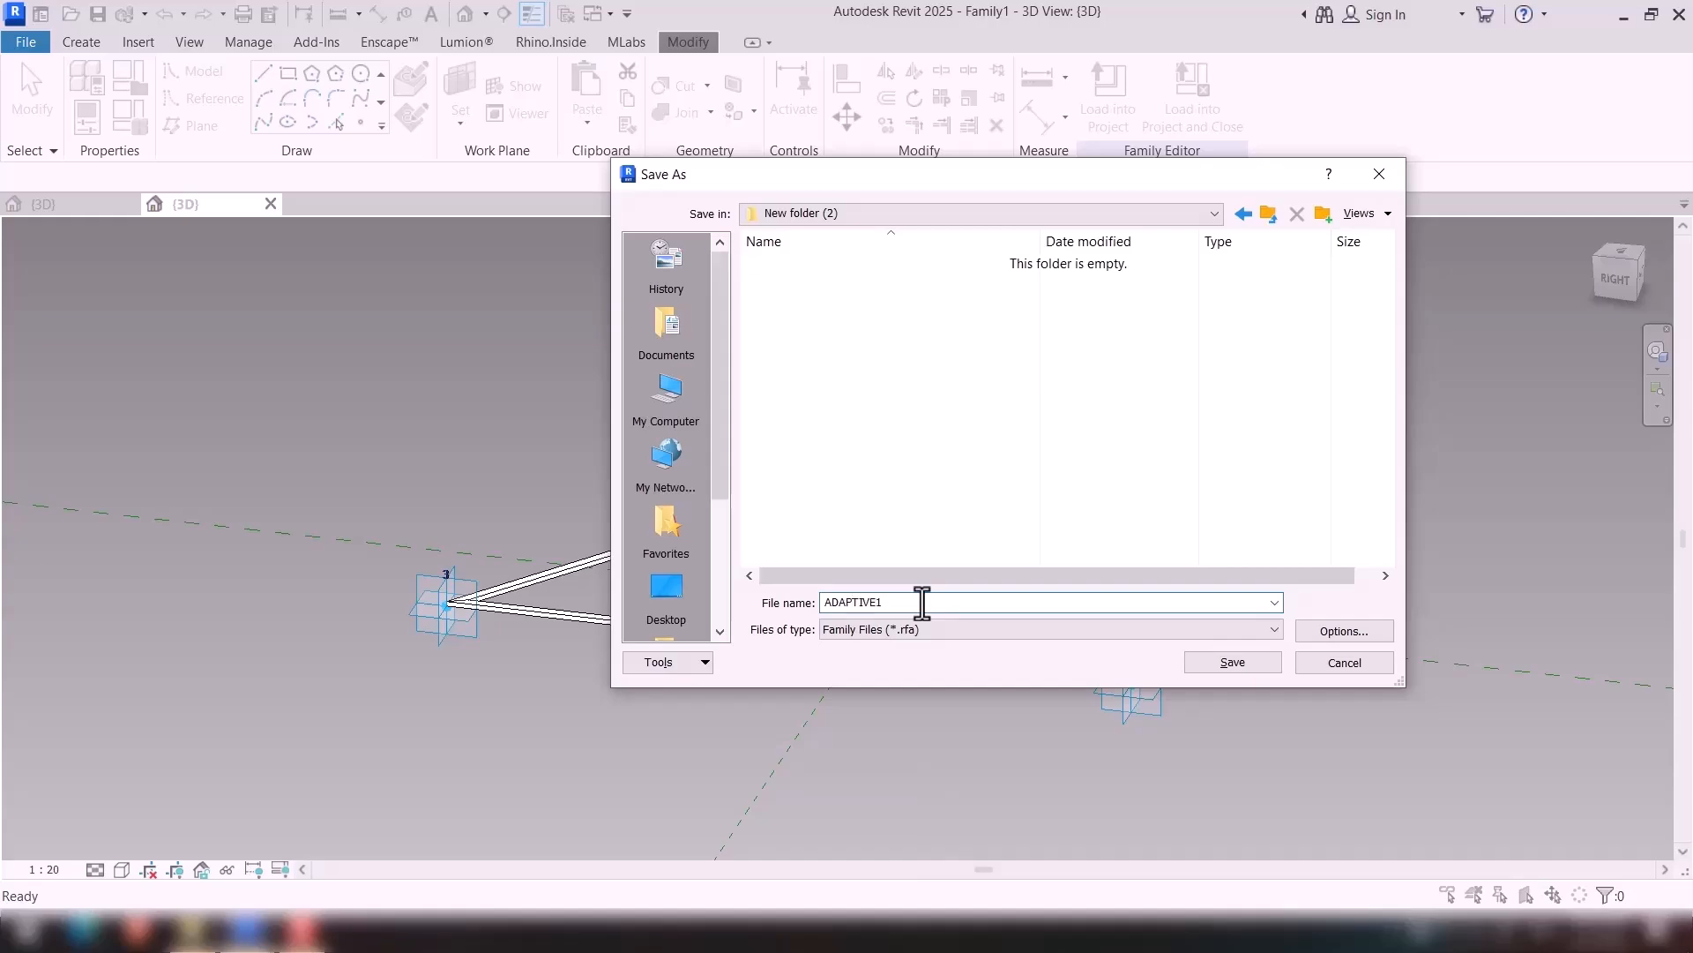
{"action": "key", "text": "Return"}
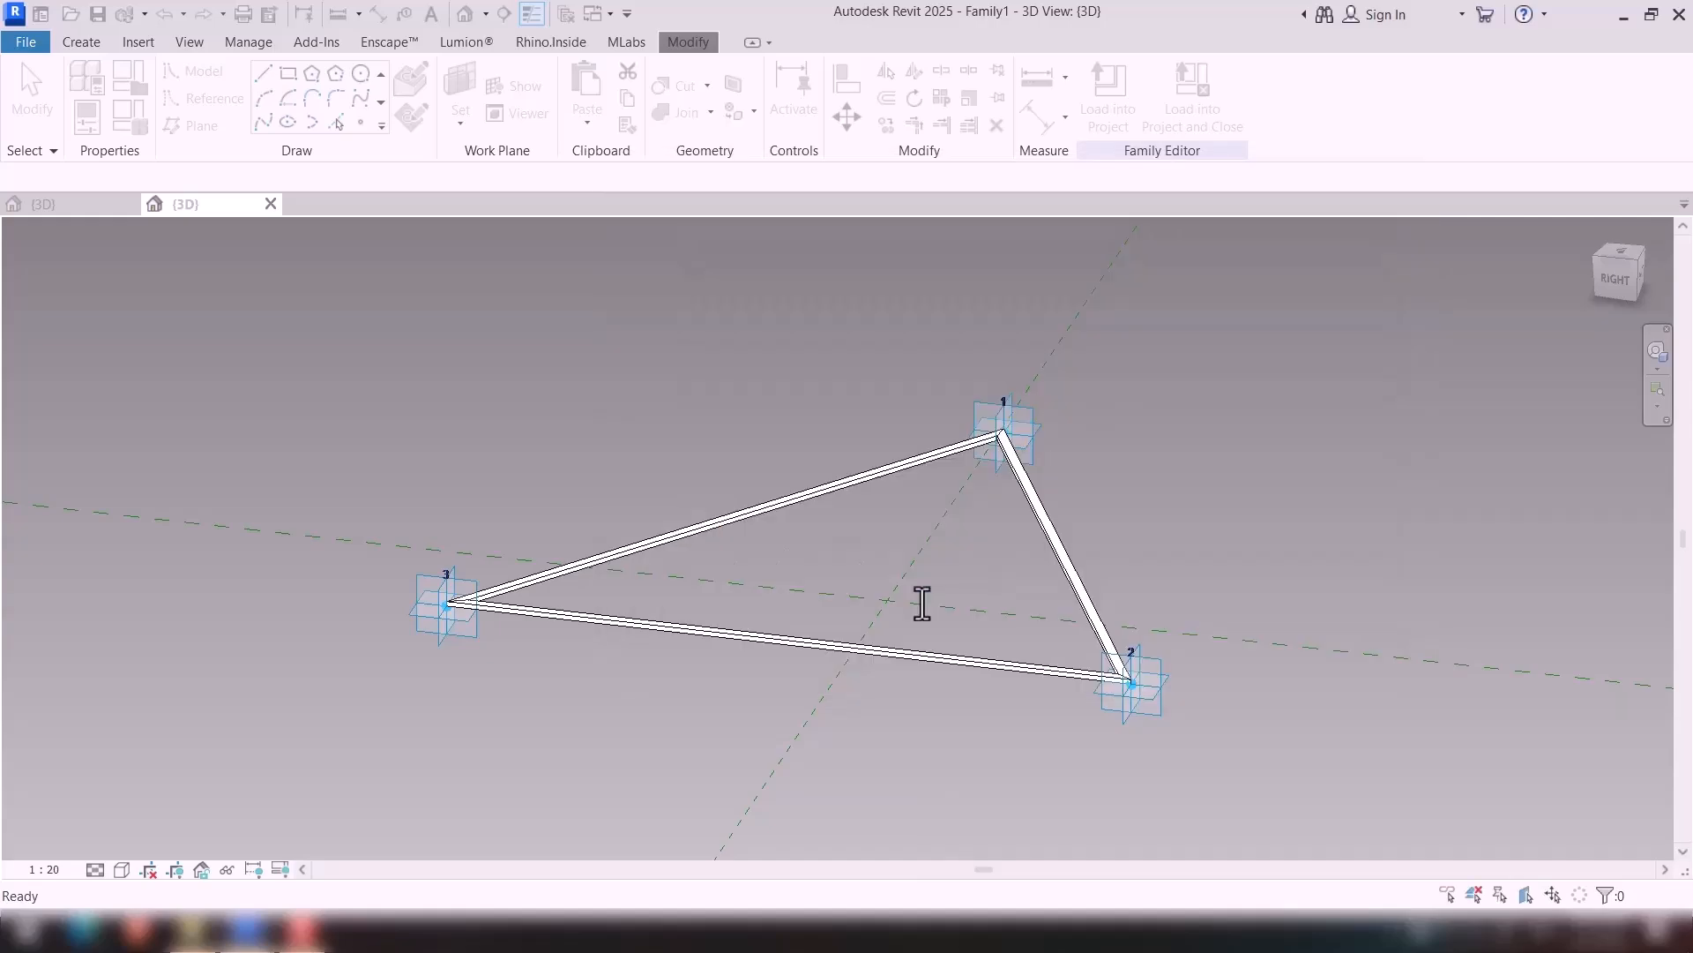
Load the ADAPTIVE1 family into the tower project without placing an instance.
{"action": "left_click", "coordinate": [1122, 113]}
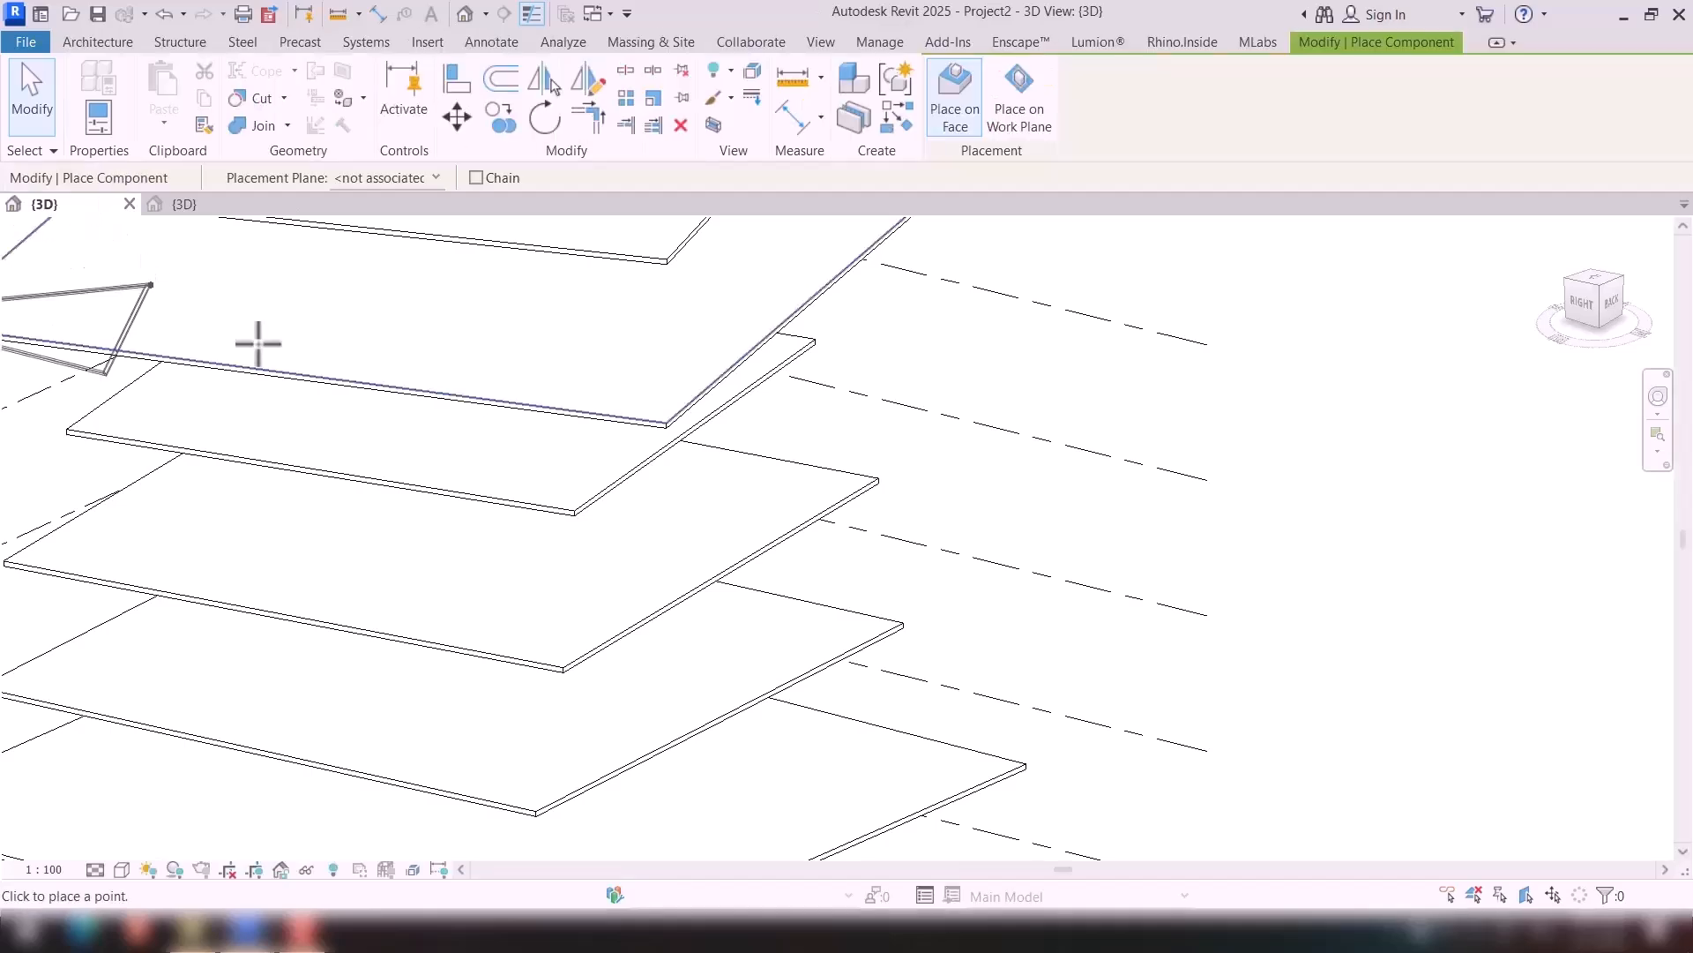
{"action": "scroll", "coordinate": [980, 415], "scroll_direction": "down", "scroll_amount": 2}
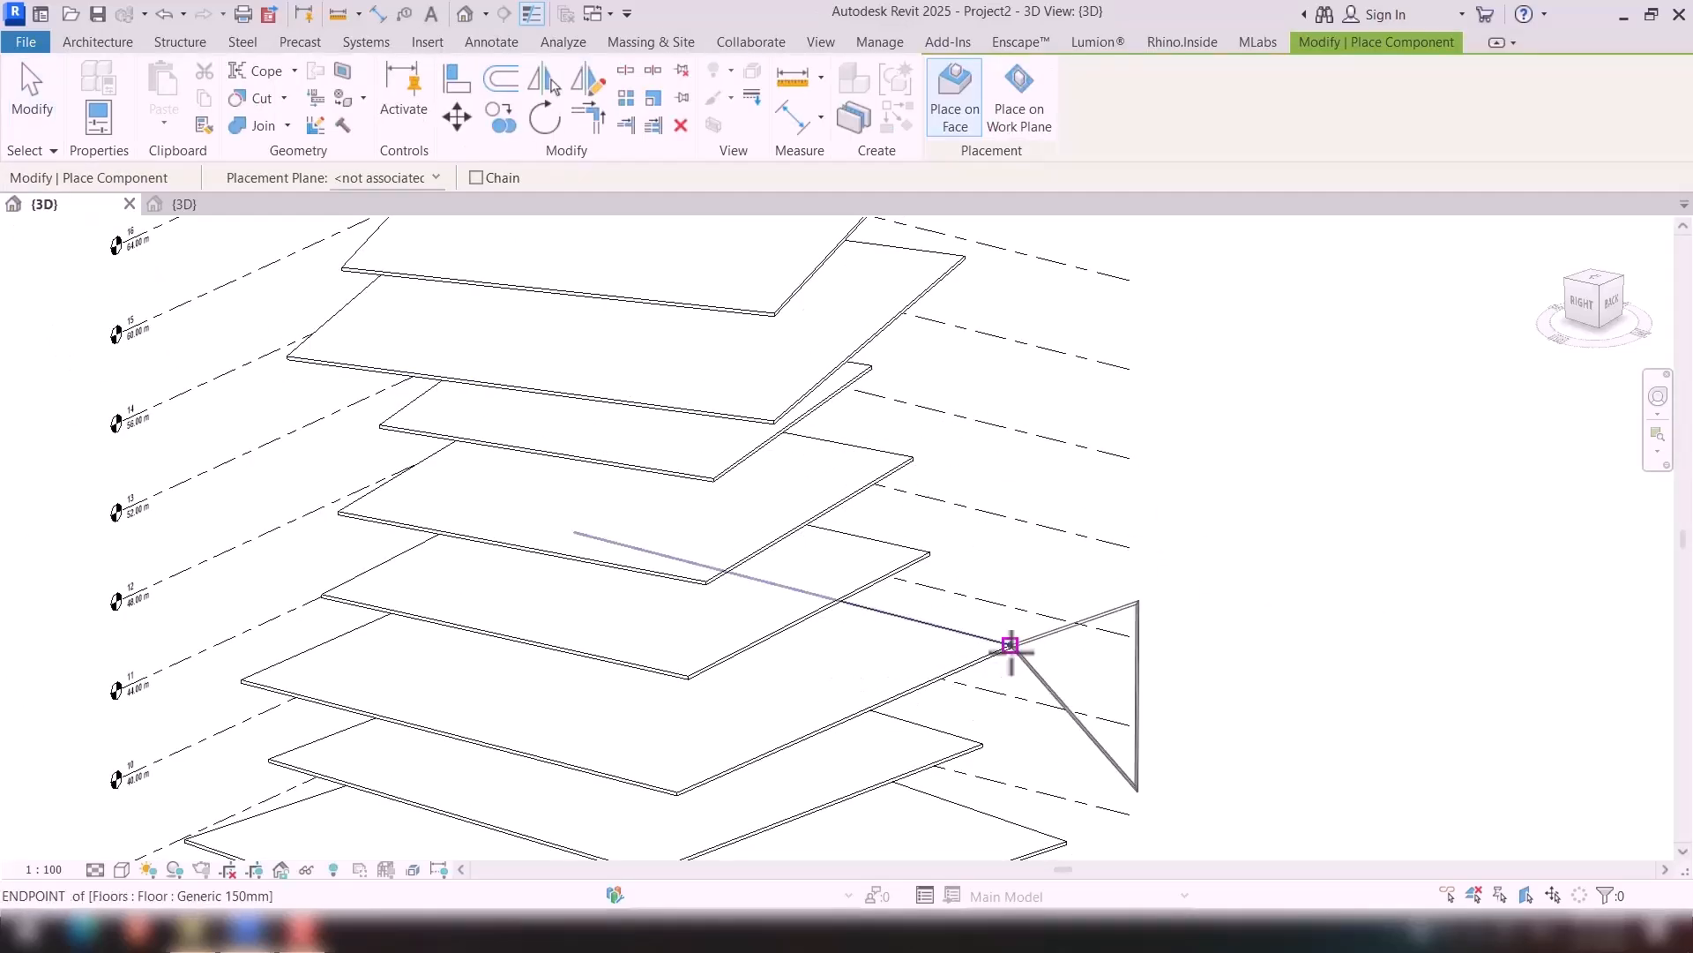
{"action": "key", "text": "Escape"}
{"action": "key", "text": "Escape"}
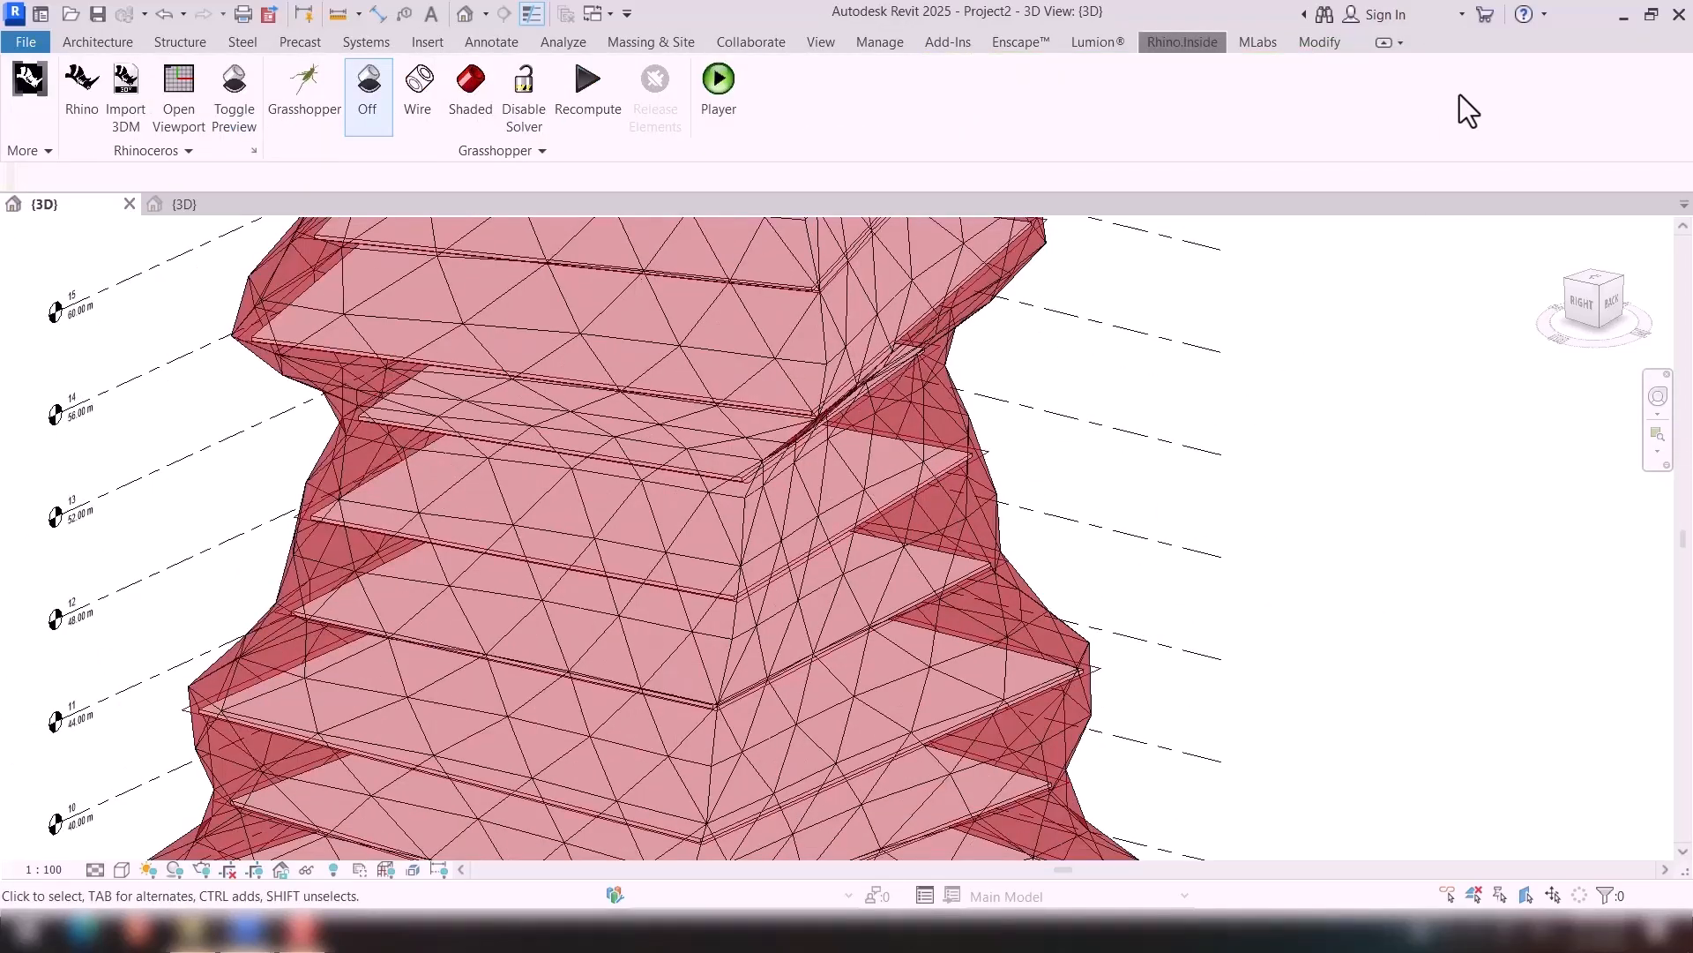
{"action": "scroll", "coordinate": [1005, 494], "scroll_direction": "down", "scroll_amount": 4}
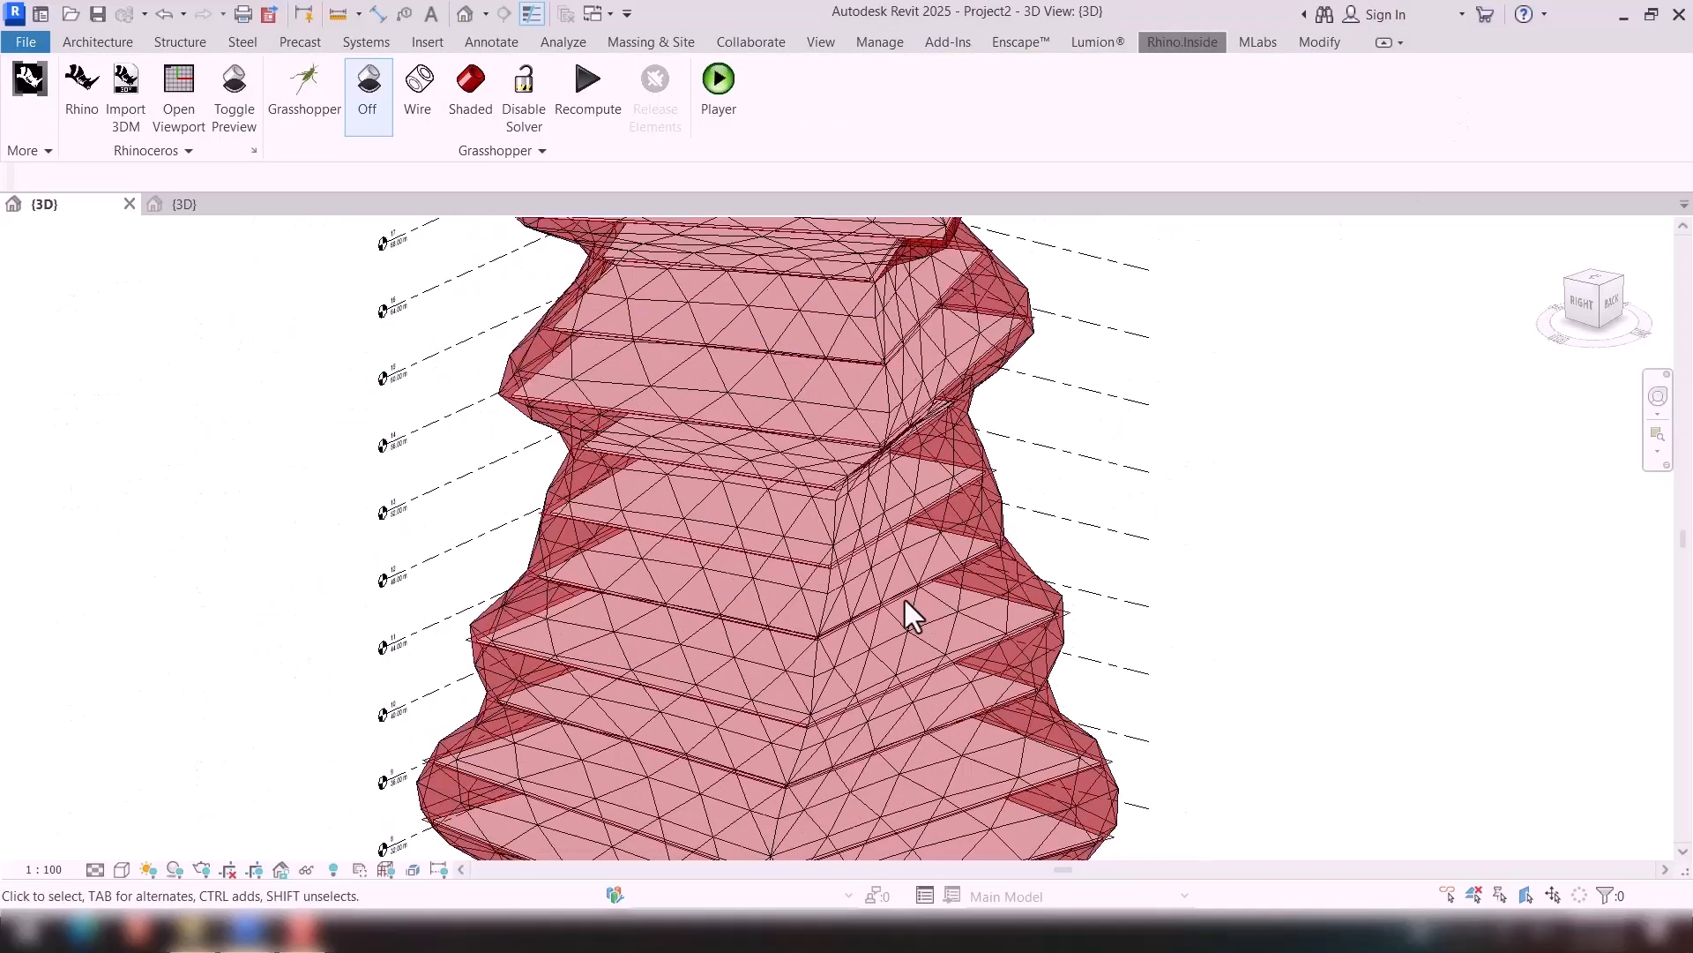
Switch to Grasshopper and add an Add Component (Adaptive) component to the canvas beside Triangle Panels B.
{"action": "mouse_move", "coordinate": [251, 933]}
{"action": "left_click", "coordinate": [360, 824]}
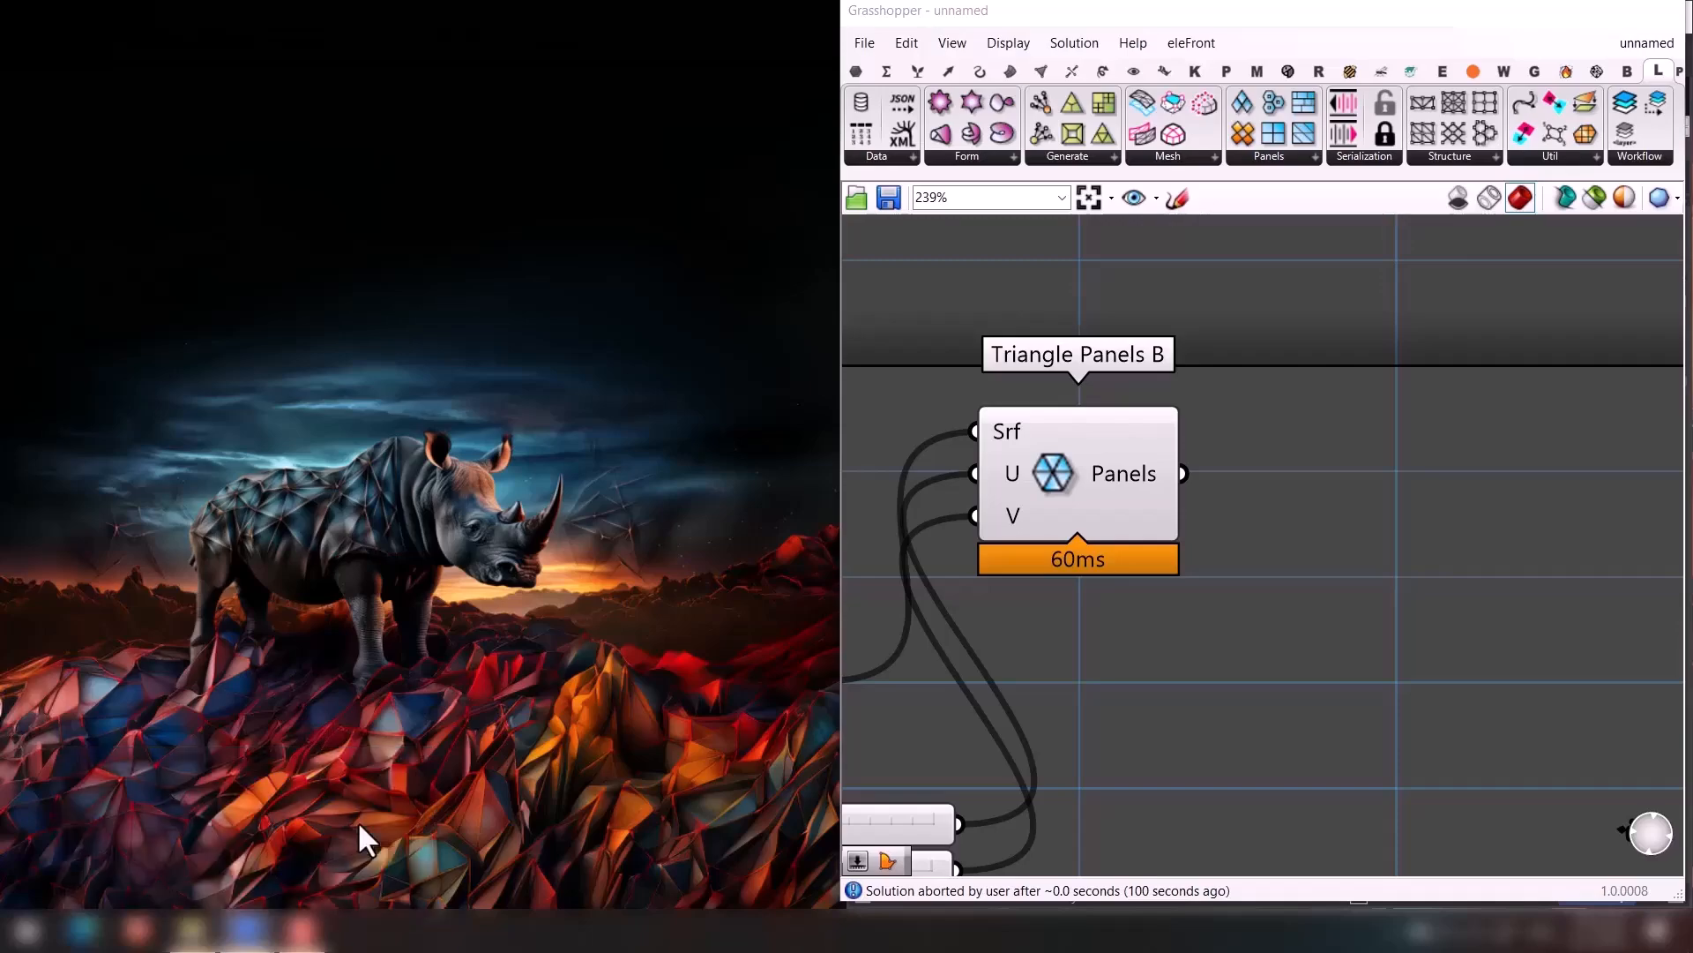
{"action": "scroll", "coordinate": [1279, 513], "scroll_direction": "down", "scroll_amount": 2}
{"action": "scroll", "coordinate": [1279, 514], "scroll_direction": "down", "scroll_amount": 2}
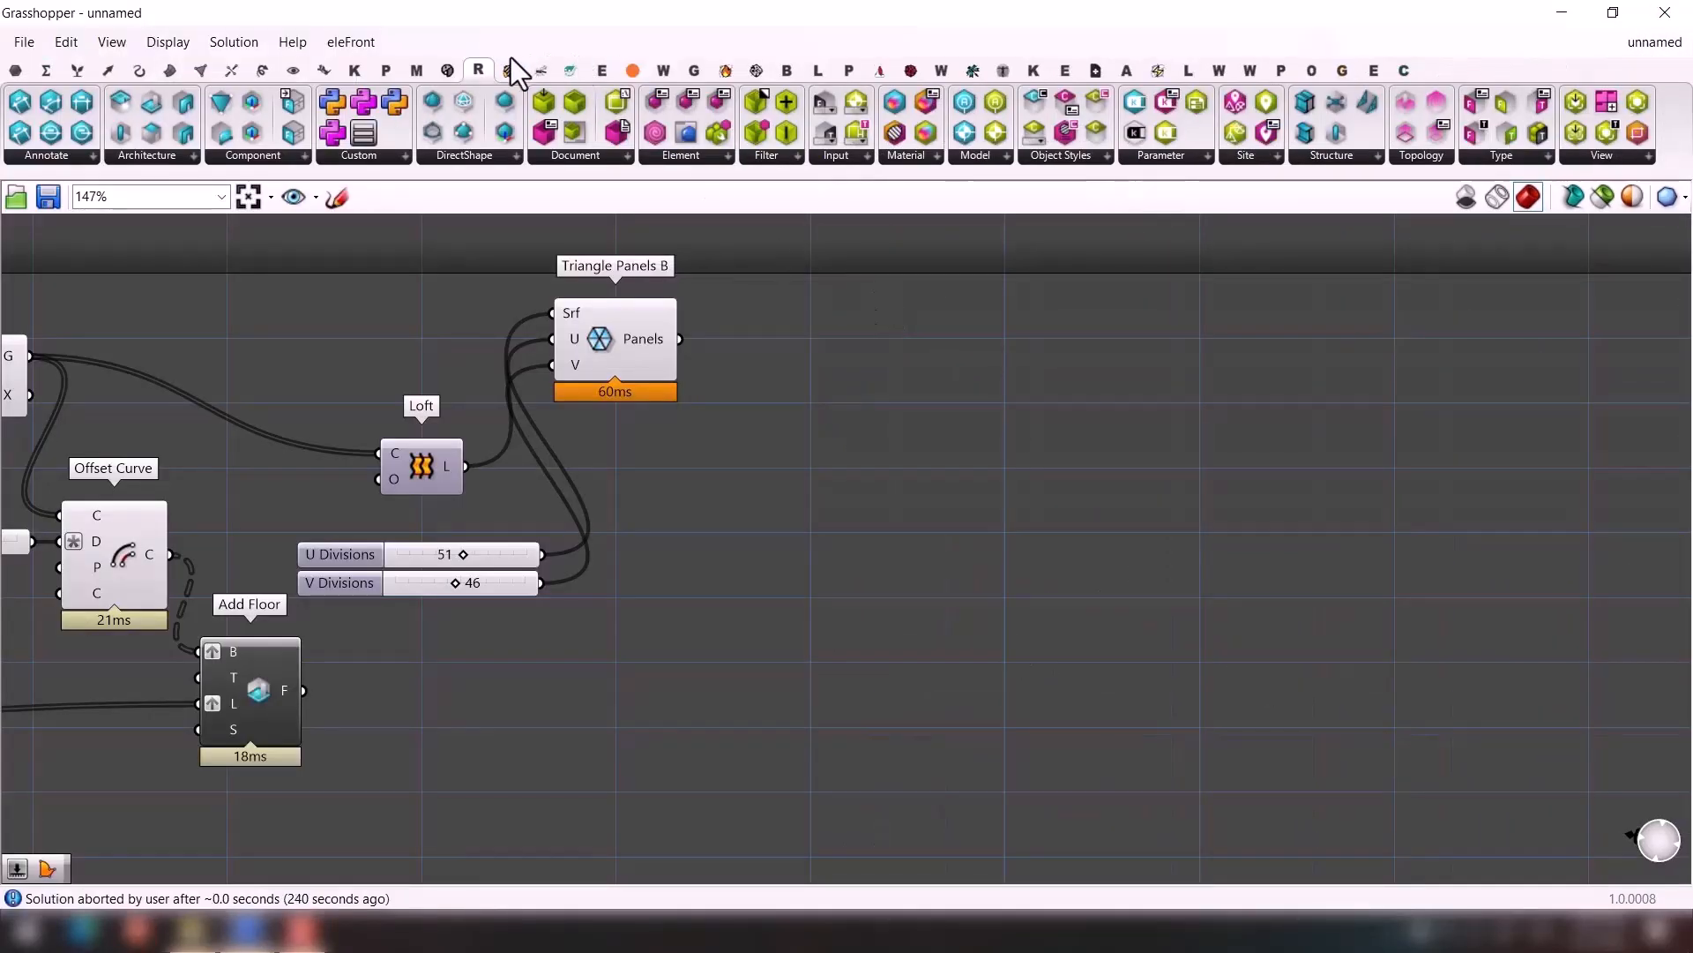
{"action": "left_click", "coordinate": [284, 152]}
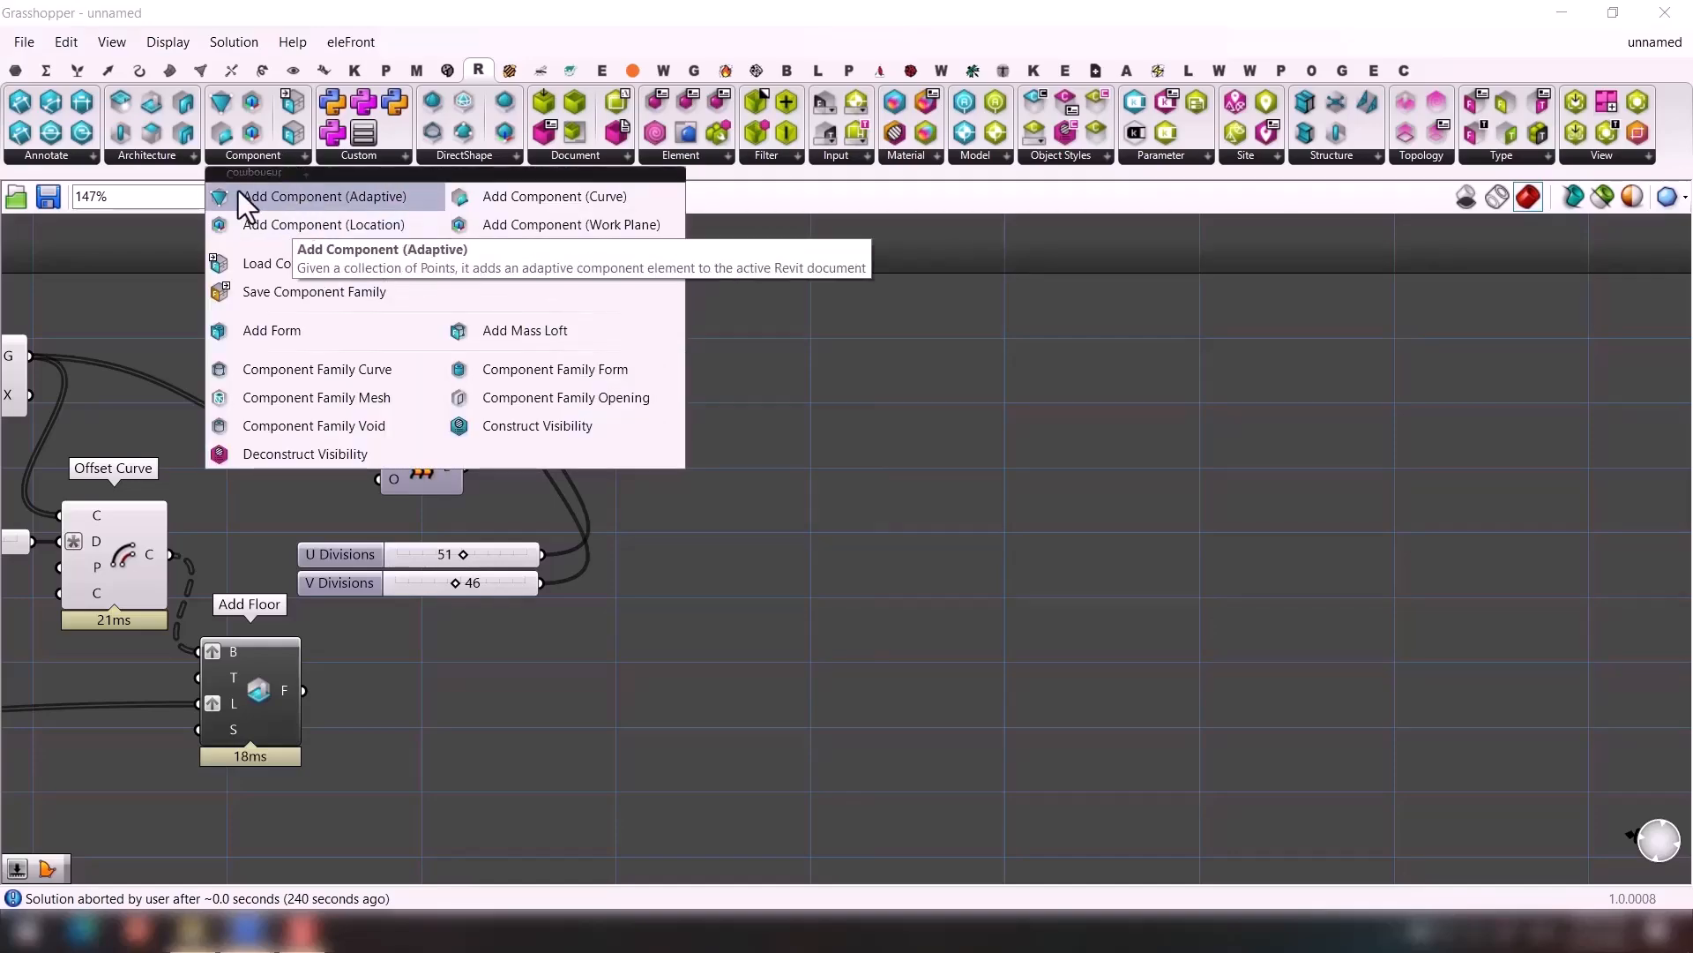
{"action": "left_click_drag", "start_coordinate": [276, 203], "coordinate": [882, 449]}
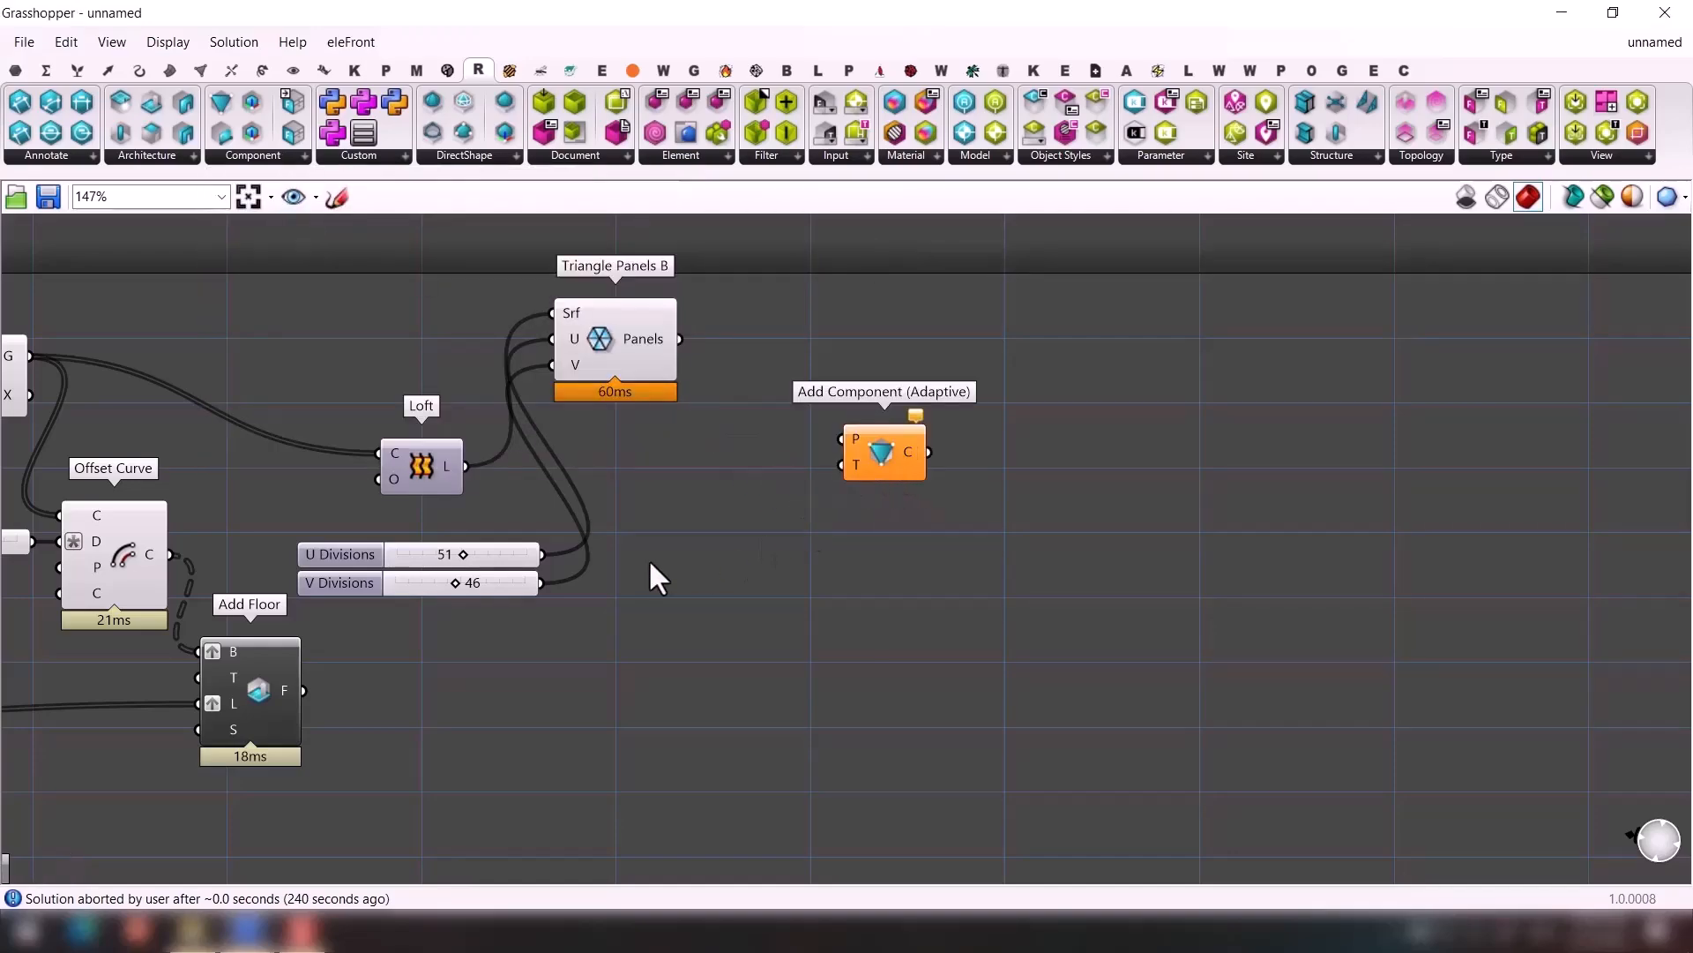
Dock the Grasshopper window beside the Revit 3D view.
{"action": "scroll", "coordinate": [868, 402], "scroll_direction": "up", "scroll_amount": 5}
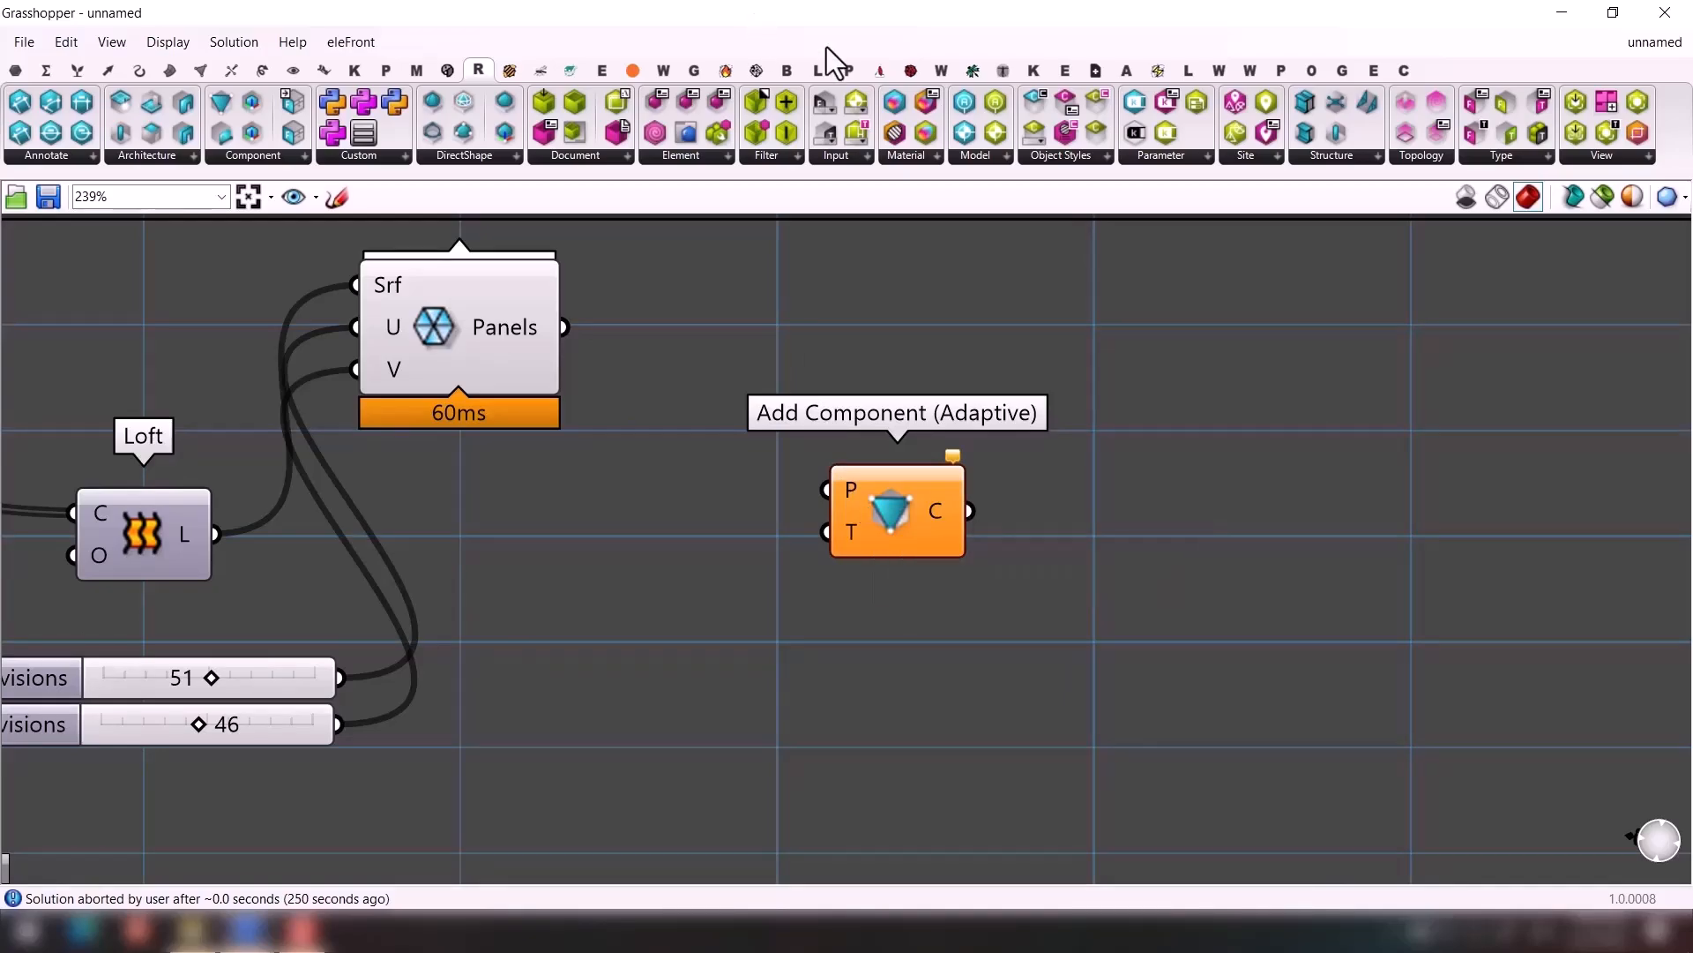
{"action": "key", "text": "super+Right"}
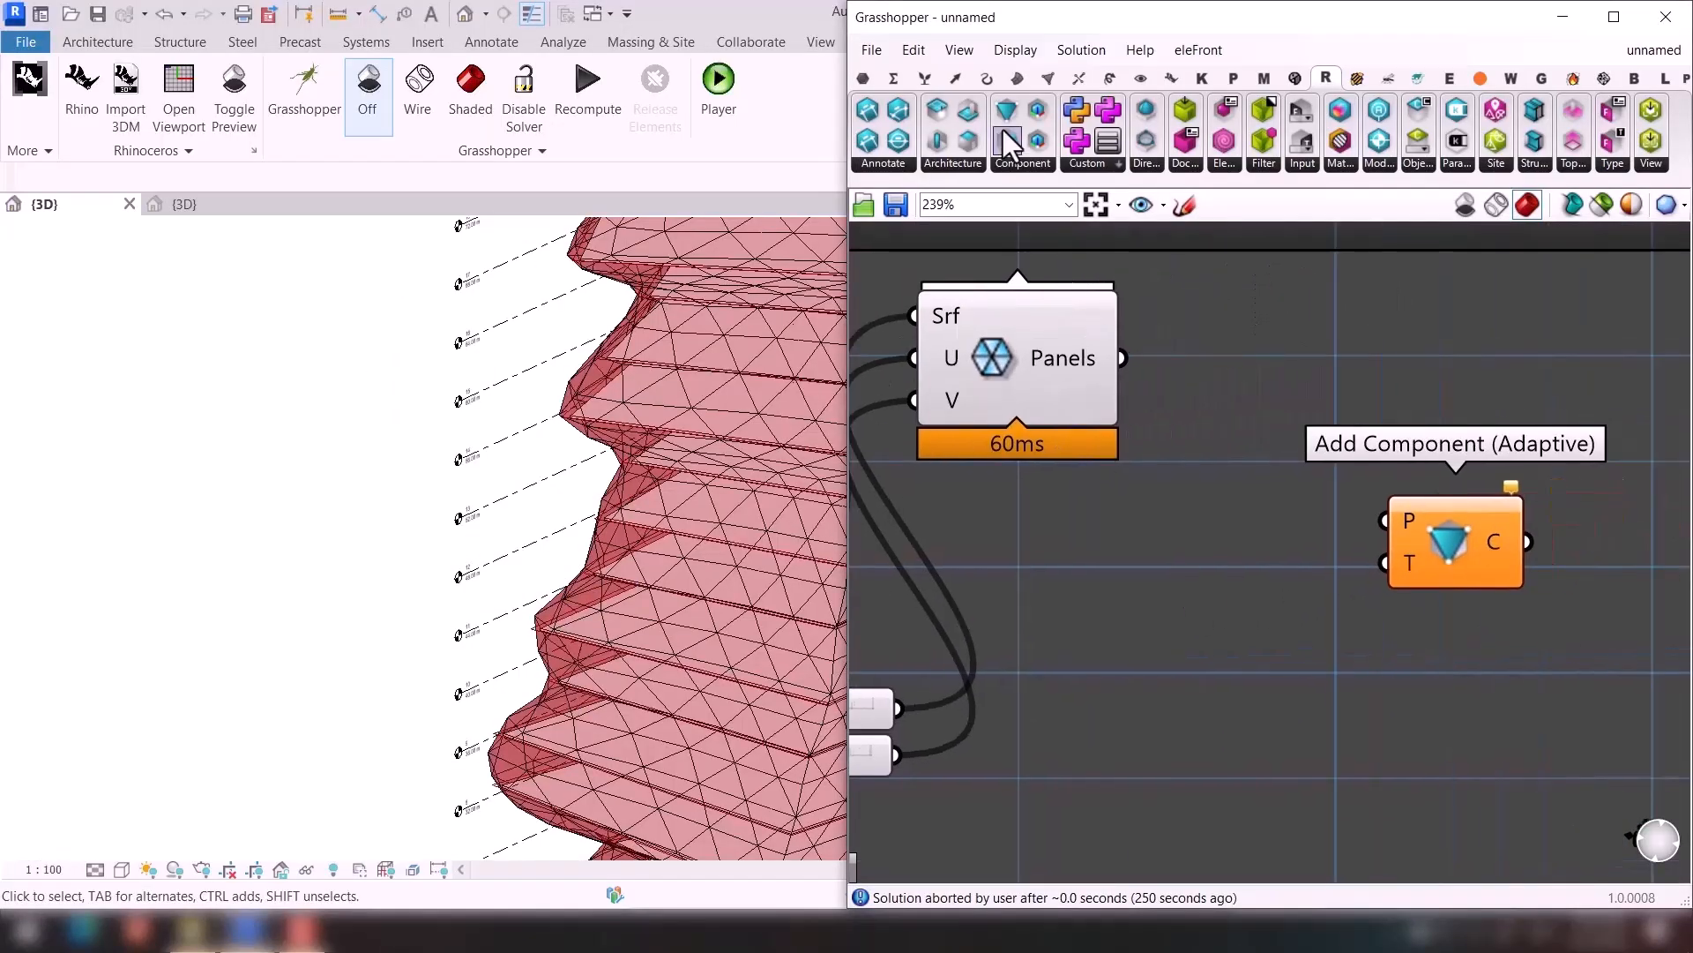
{"action": "left_click", "coordinate": [1015, 165]}
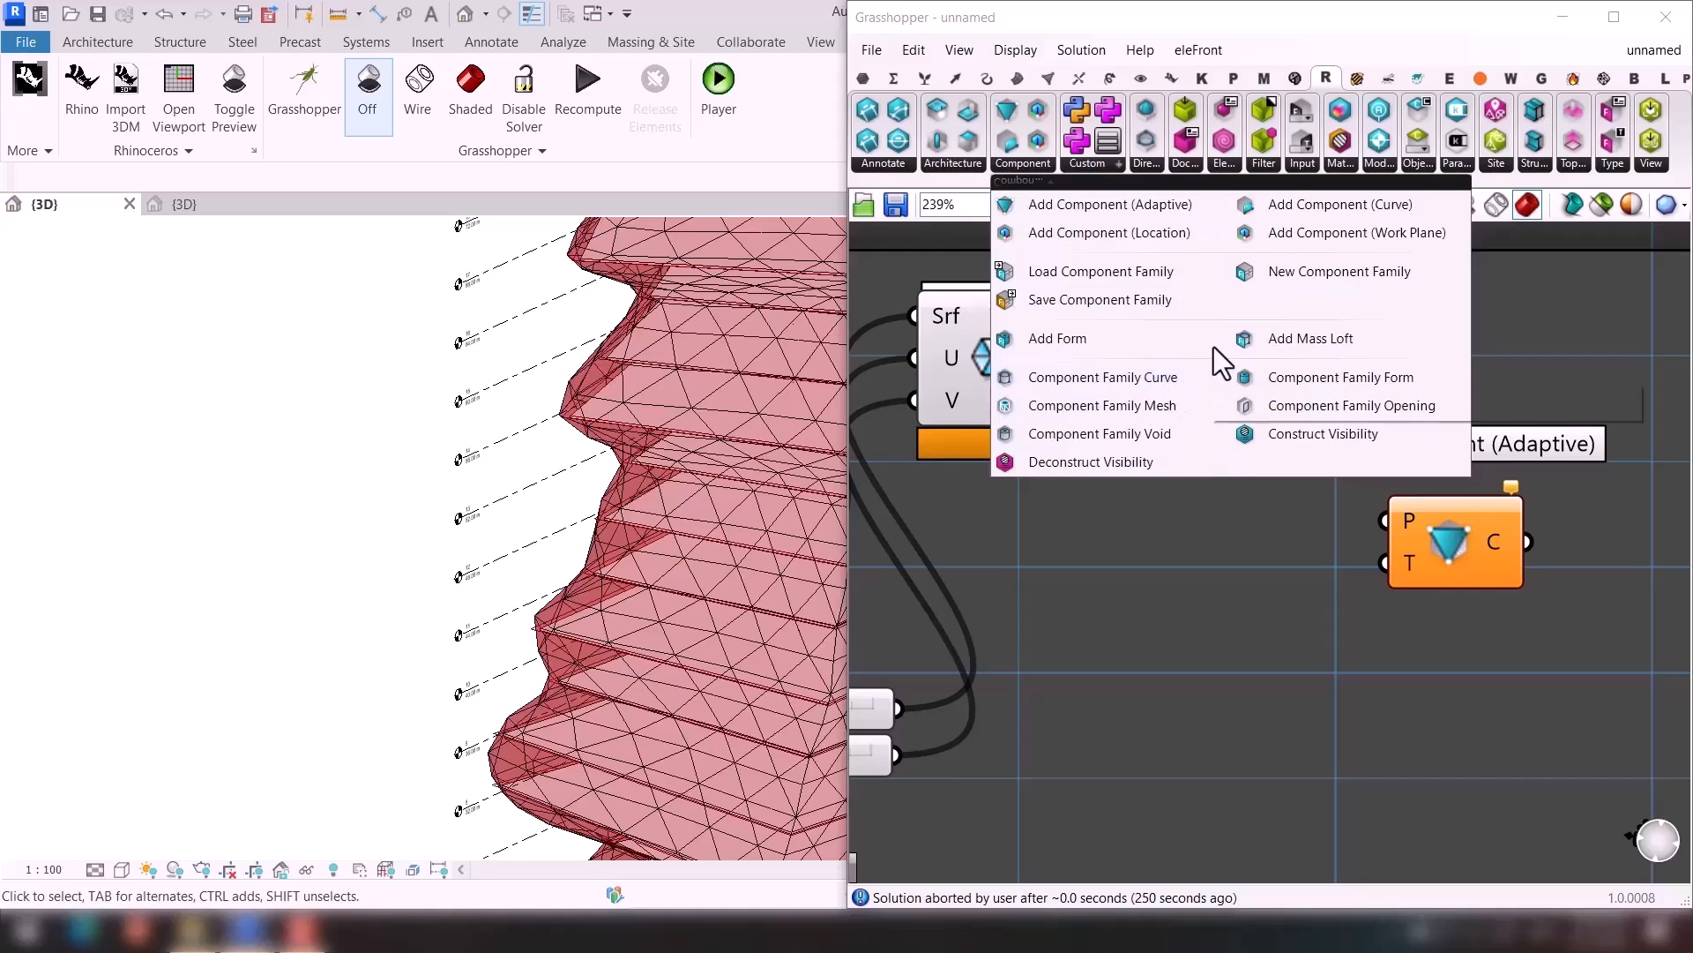
{"action": "left_click", "coordinate": [1170, 616]}
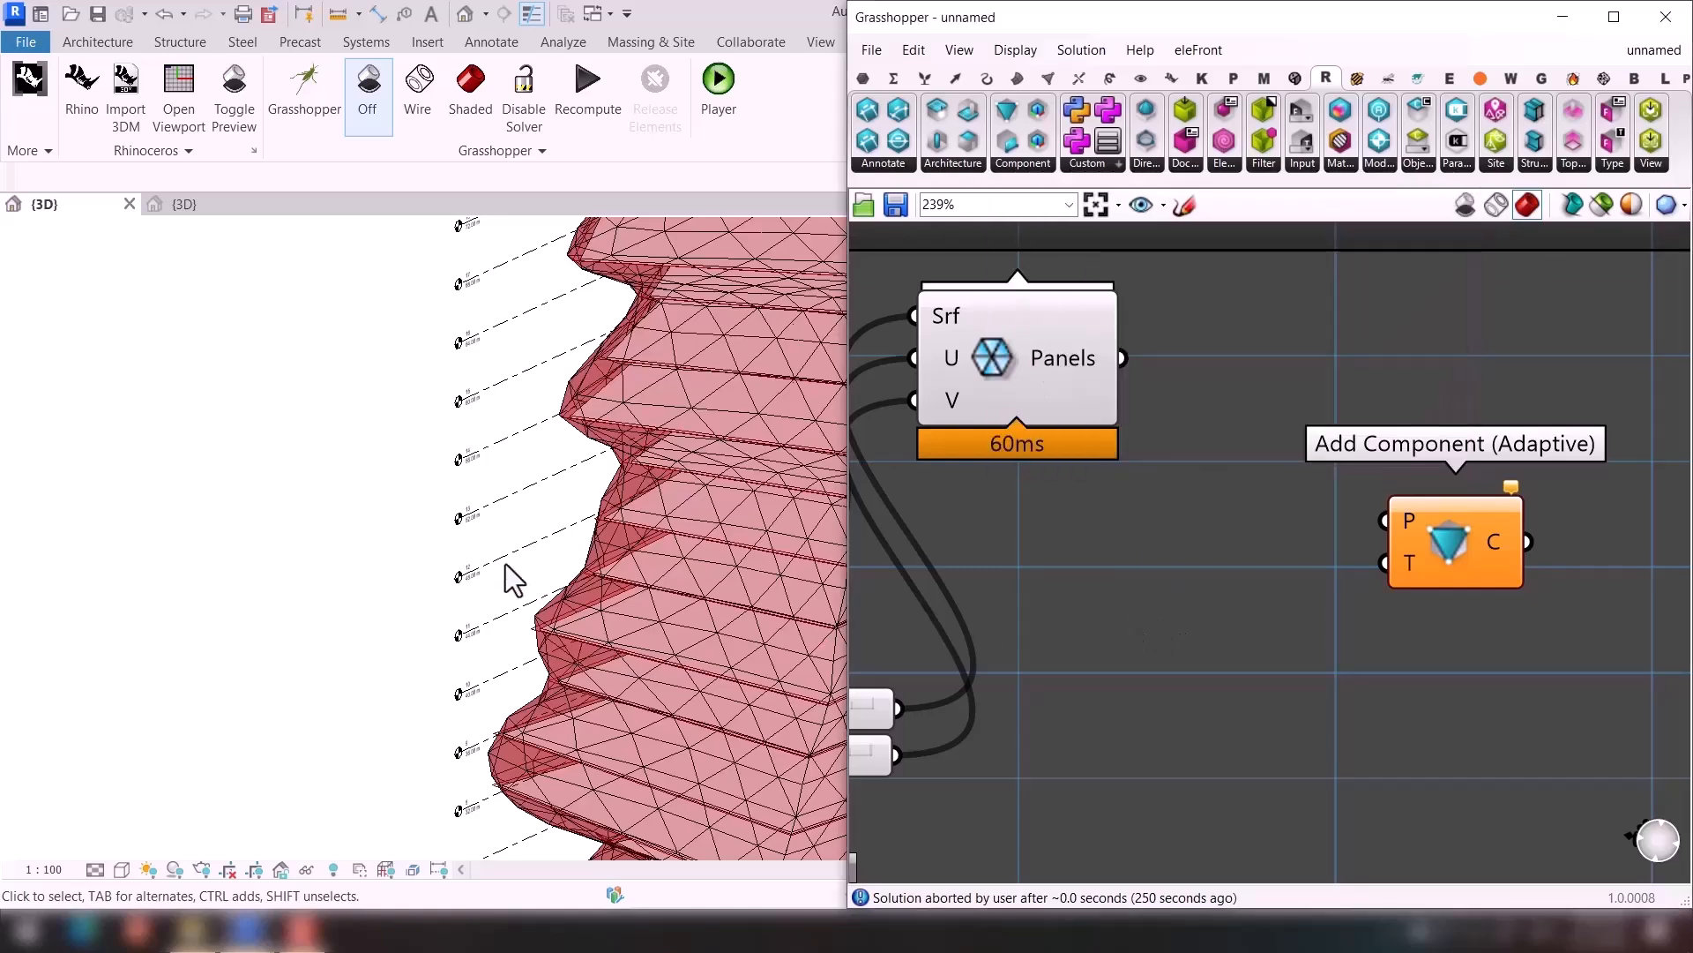
{"action": "scroll", "coordinate": [1345, 543], "scroll_direction": "down", "scroll_amount": 3}
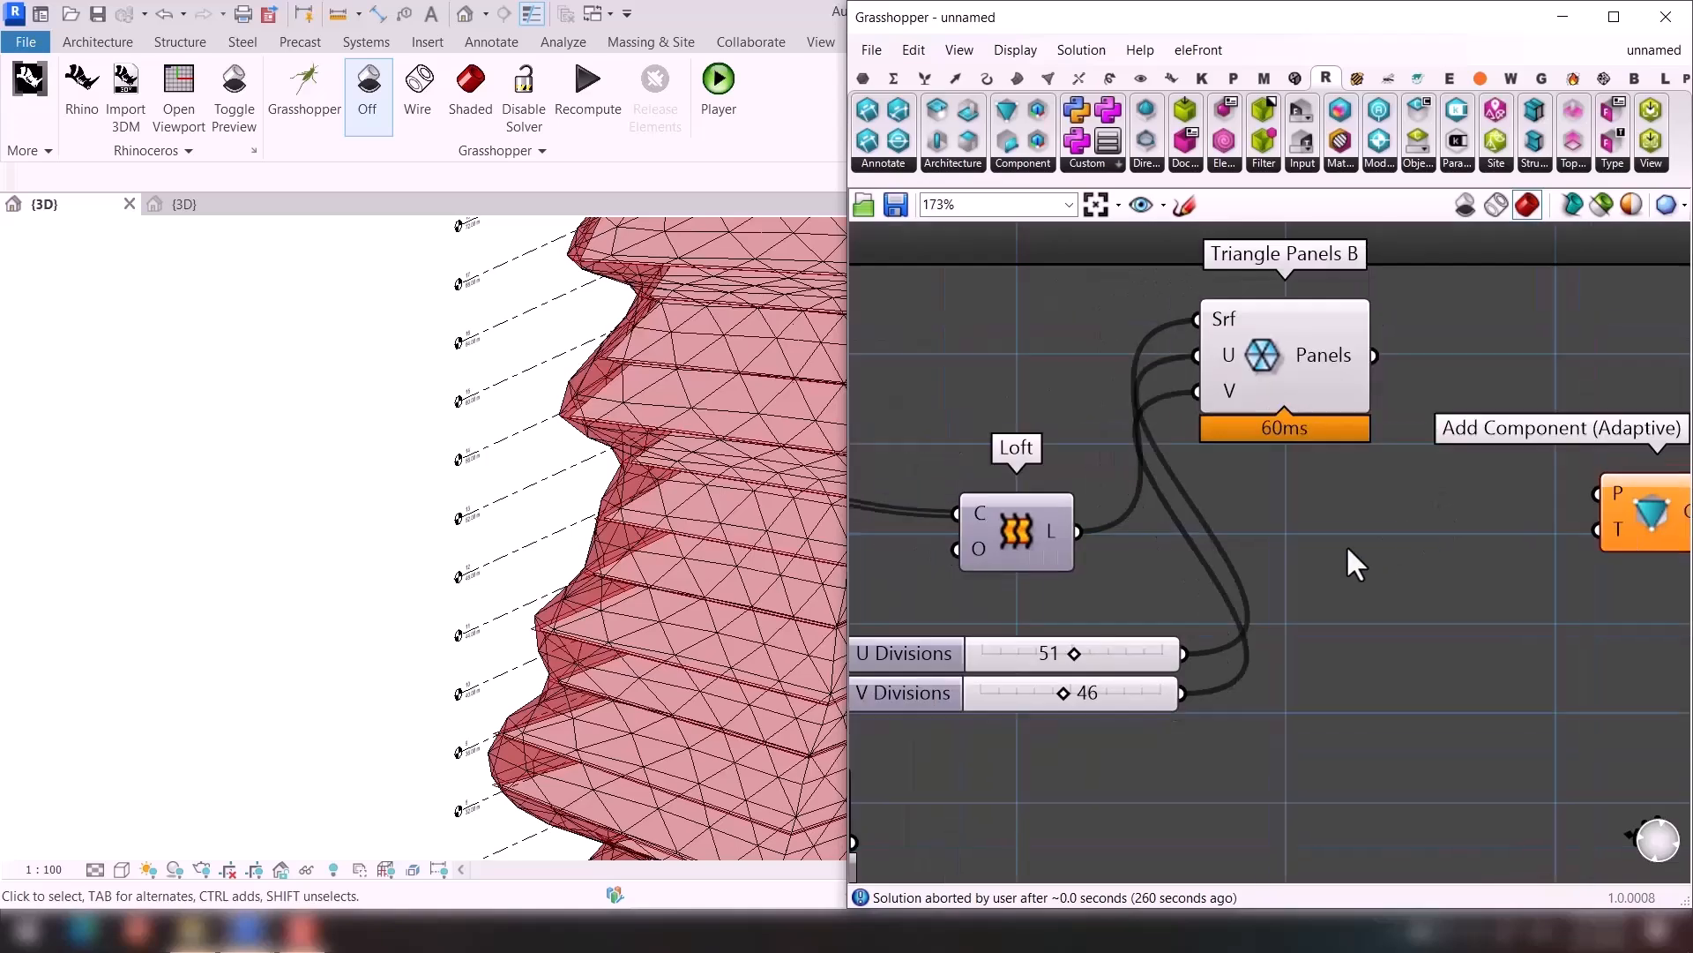
{"action": "left_click", "coordinate": [304, 931]}
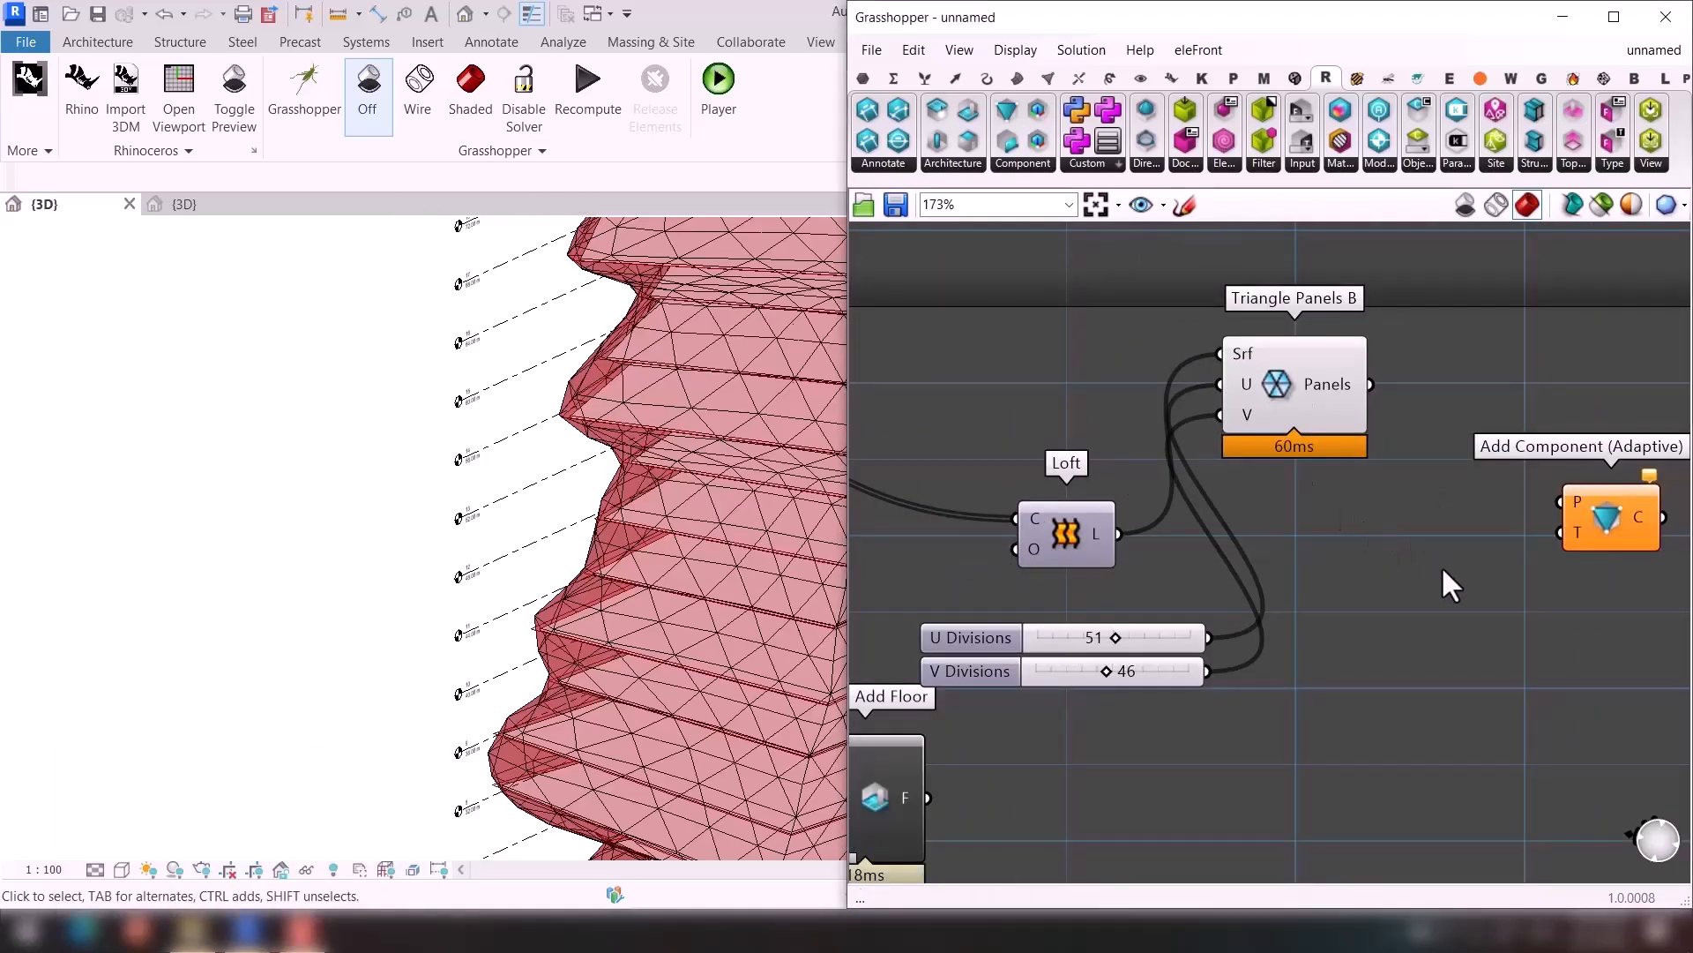
{"action": "right_click", "coordinate": [1374, 520]}
{"action": "left_click", "coordinate": [1373, 521]}
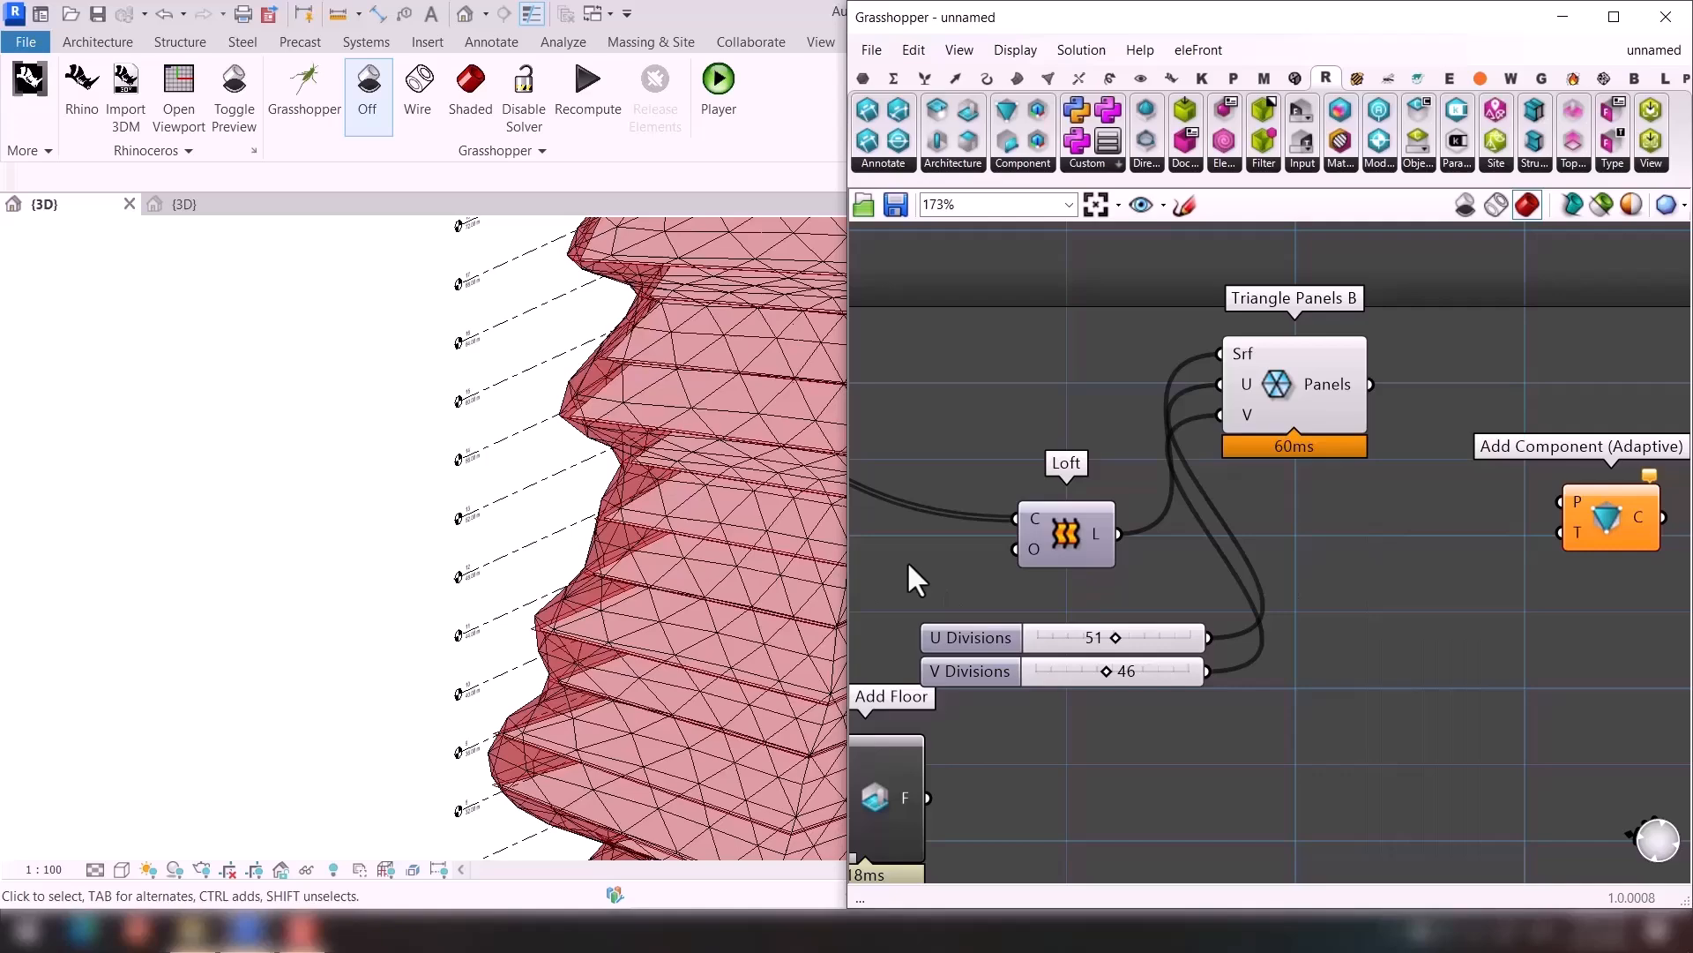
Add a Deconstruct Brep component and feed its brep input from the Panels output of Triangle Panels B.
{"action": "double_click", "coordinate": [1415, 499]}
{"action": "type", "text": "DE"}
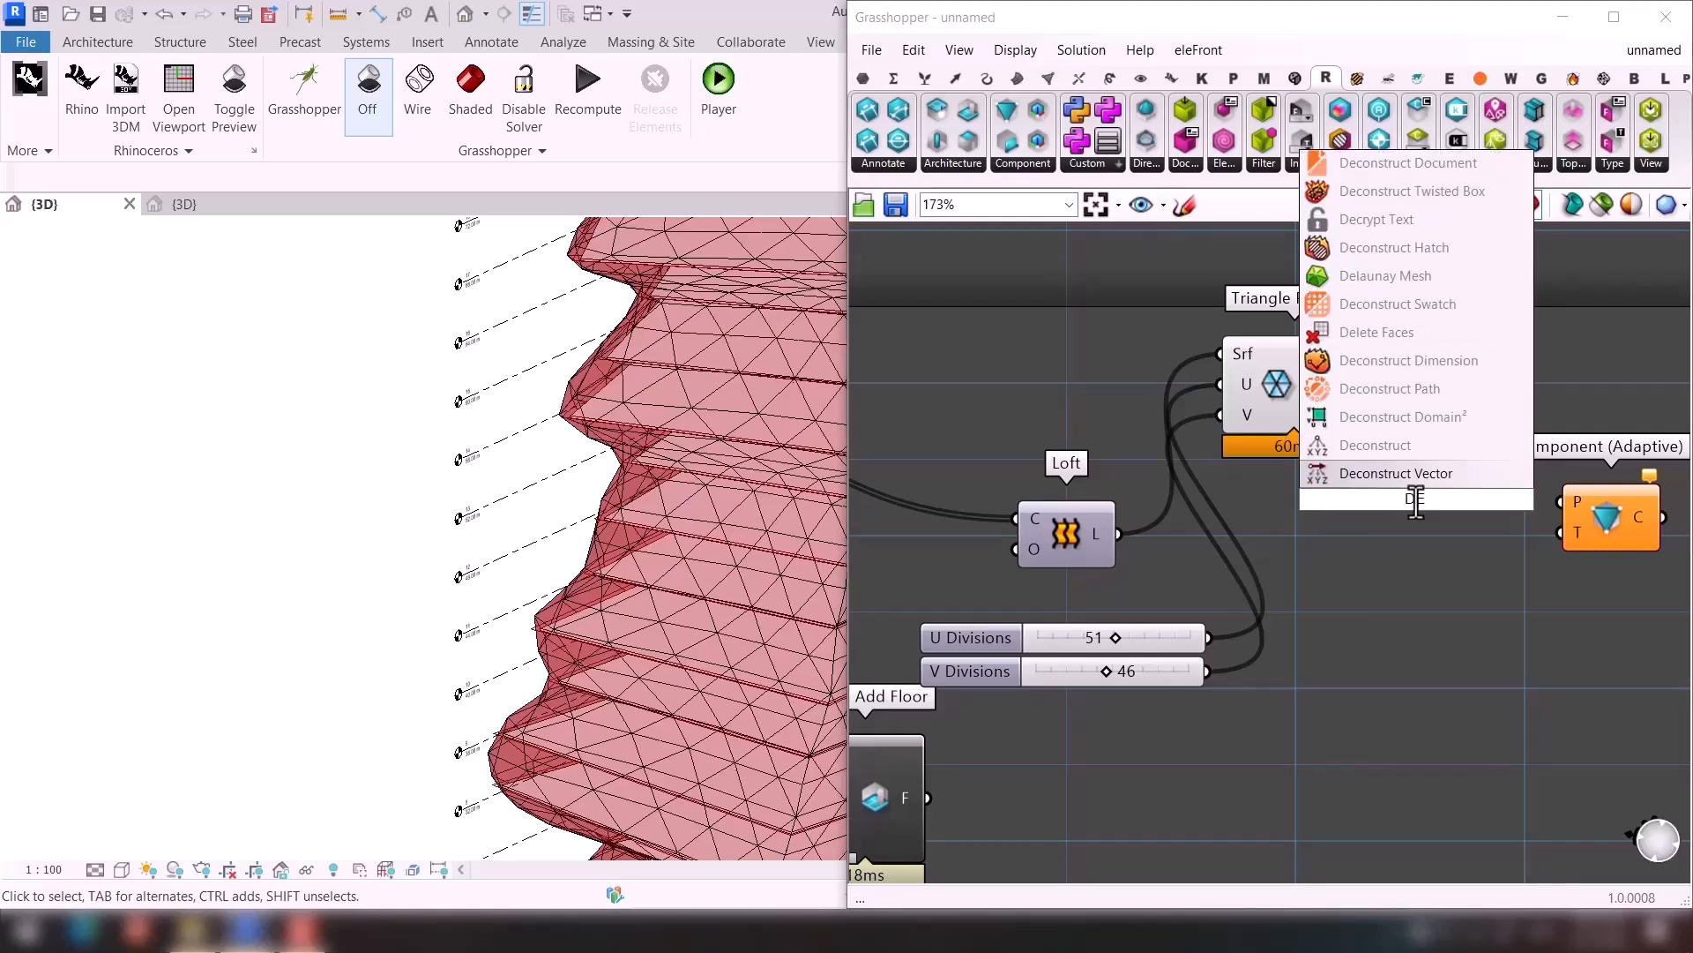
{"action": "type", "text": "BR"}
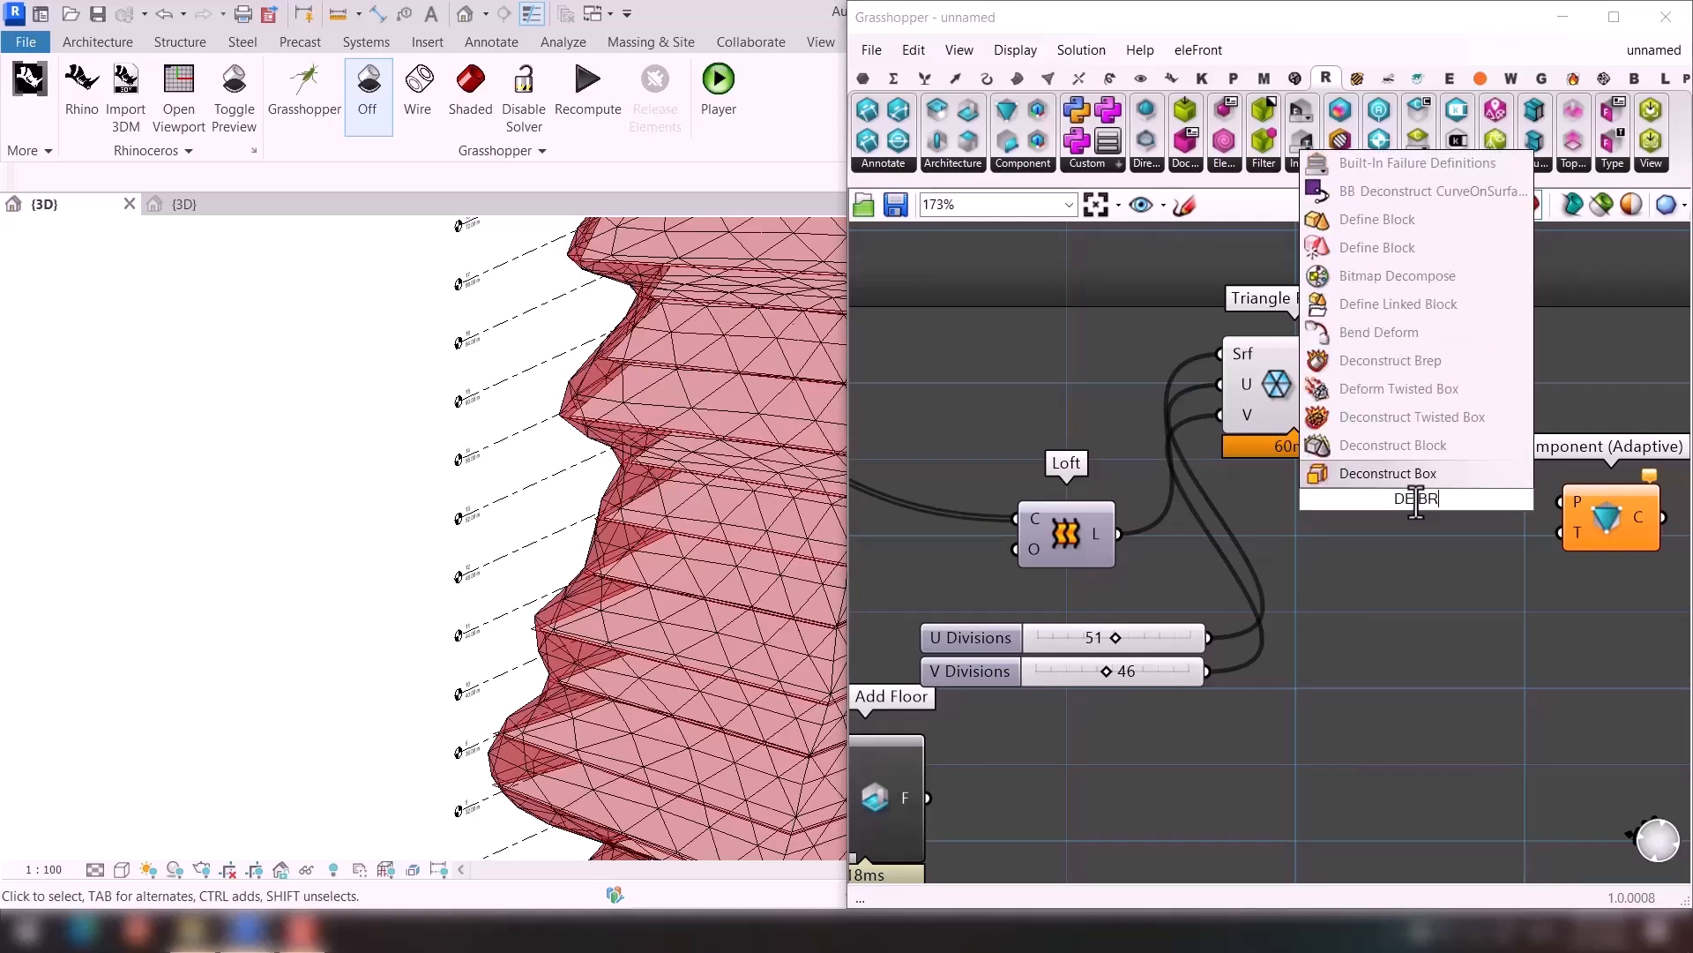
{"action": "key", "text": "Return"}
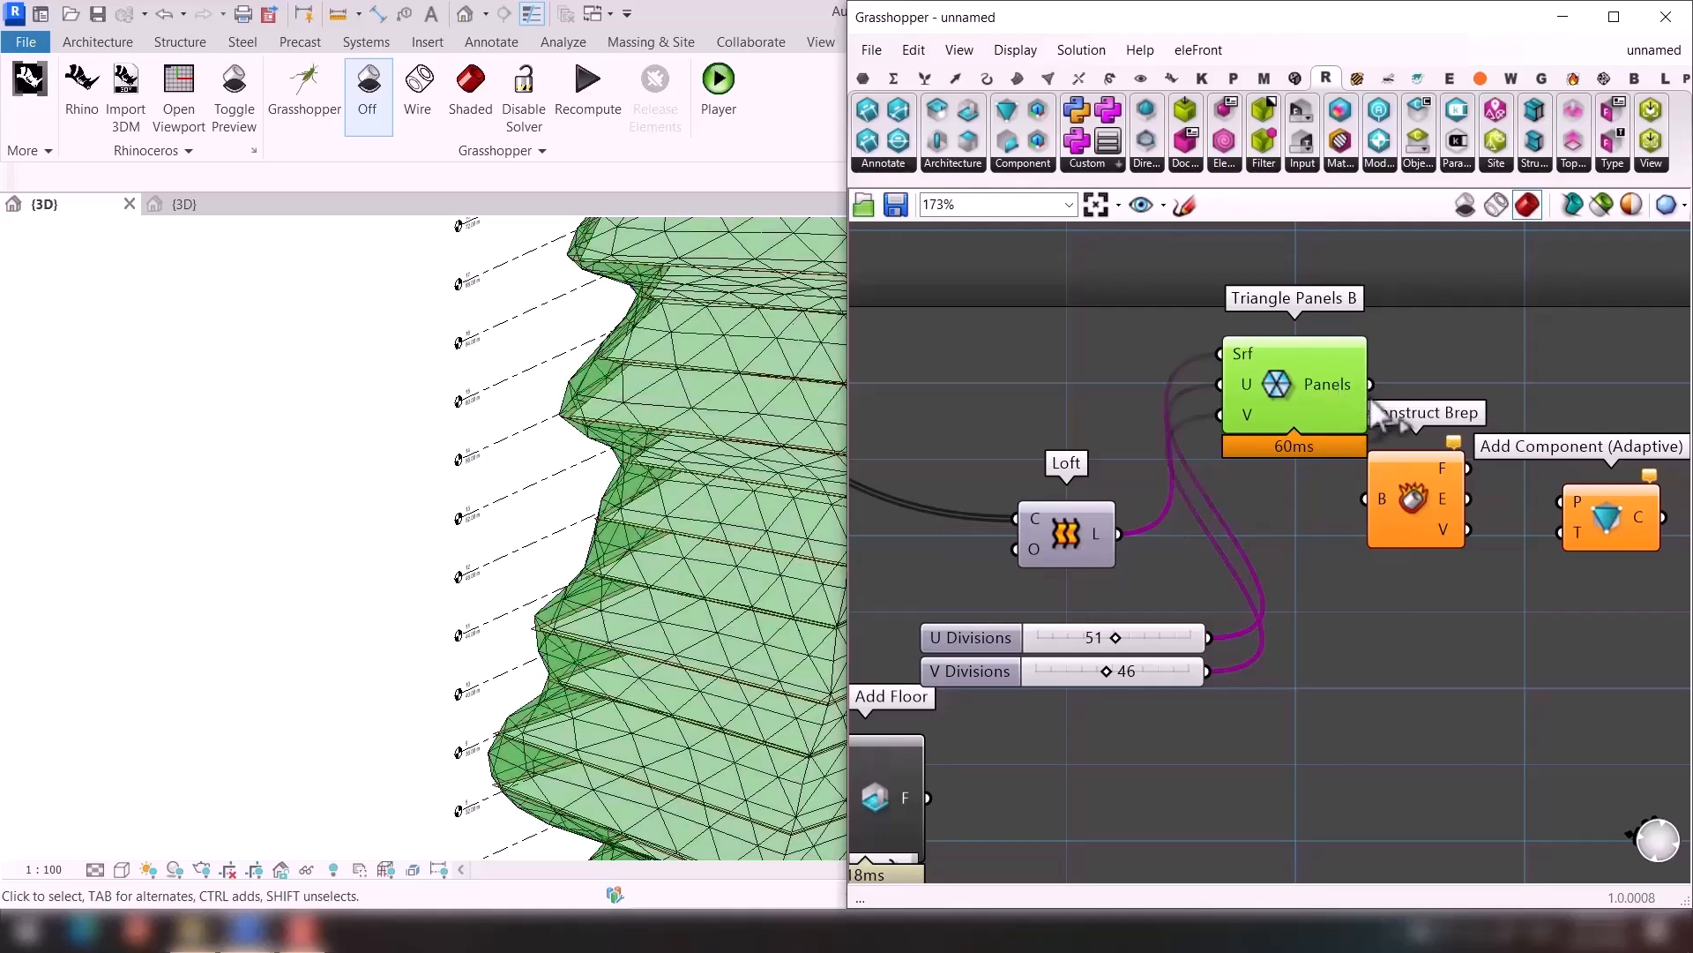
{"action": "left_click_drag", "start_coordinate": [1369, 385], "coordinate": [1360, 496]}
{"action": "right_click_drag", "start_coordinate": [1279, 594], "coordinate": [1050, 665]}
Connect the vertices output of Deconstruct Brep to the points input of Add Component (Adaptive).
{"action": "left_click_drag", "start_coordinate": [1213, 551], "coordinate": [1338, 592]}
{"action": "scroll", "coordinate": [1278, 510], "scroll_direction": "up", "scroll_amount": 1}
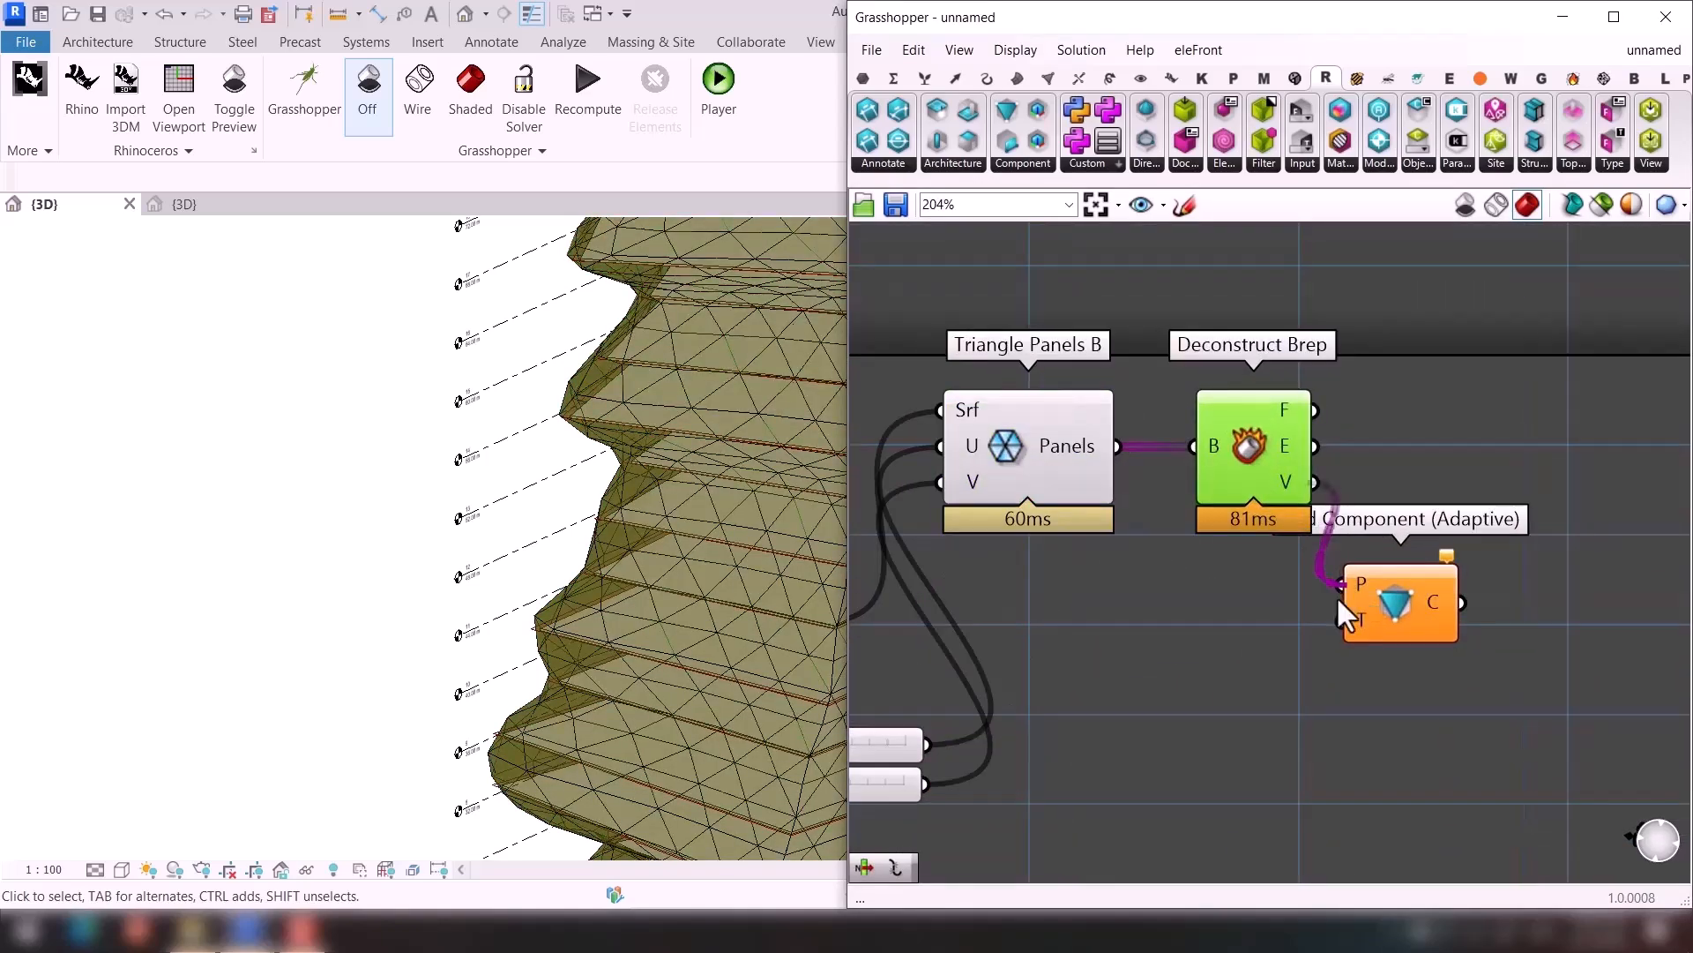
{"action": "right_click_drag", "start_coordinate": [1314, 732], "coordinate": [1139, 696]}
{"action": "left_click_drag", "start_coordinate": [1248, 586], "coordinate": [1318, 580]}
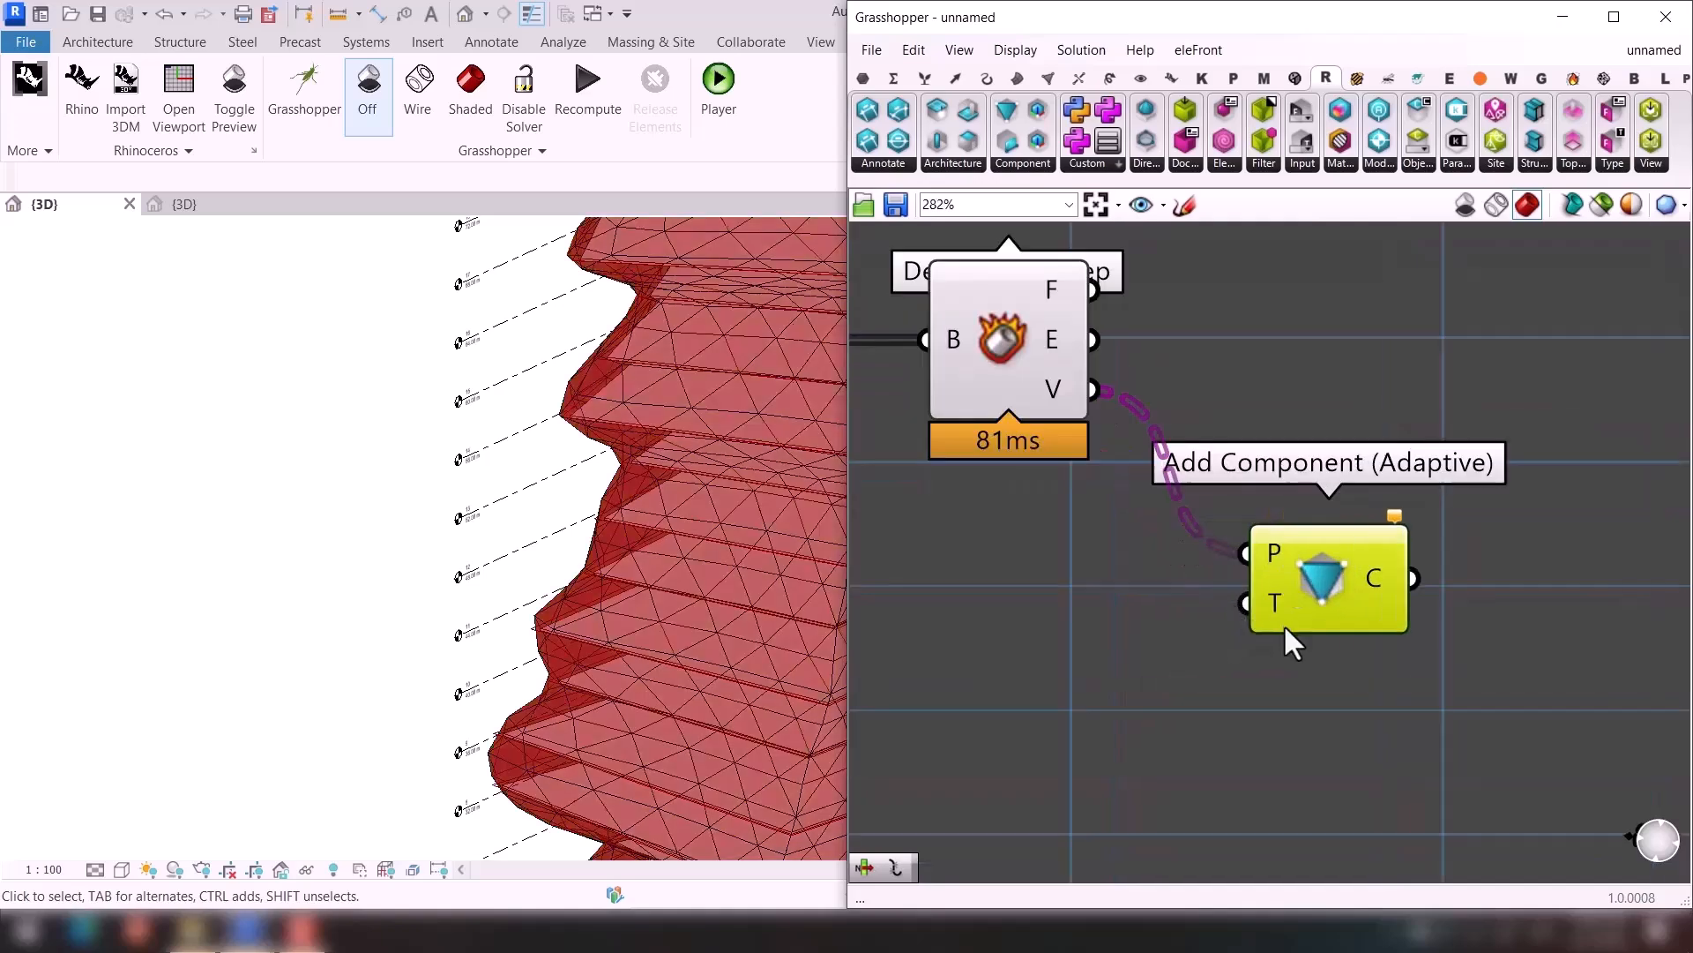
Set the type input of Add Component (Adaptive) to the ADAPTIVE1 family from the Generic Models category.
{"action": "scroll", "coordinate": [1278, 601], "scroll_direction": "up", "scroll_amount": 2}
{"action": "right_click", "coordinate": [1278, 602]}
{"action": "left_click", "coordinate": [1385, 551]}
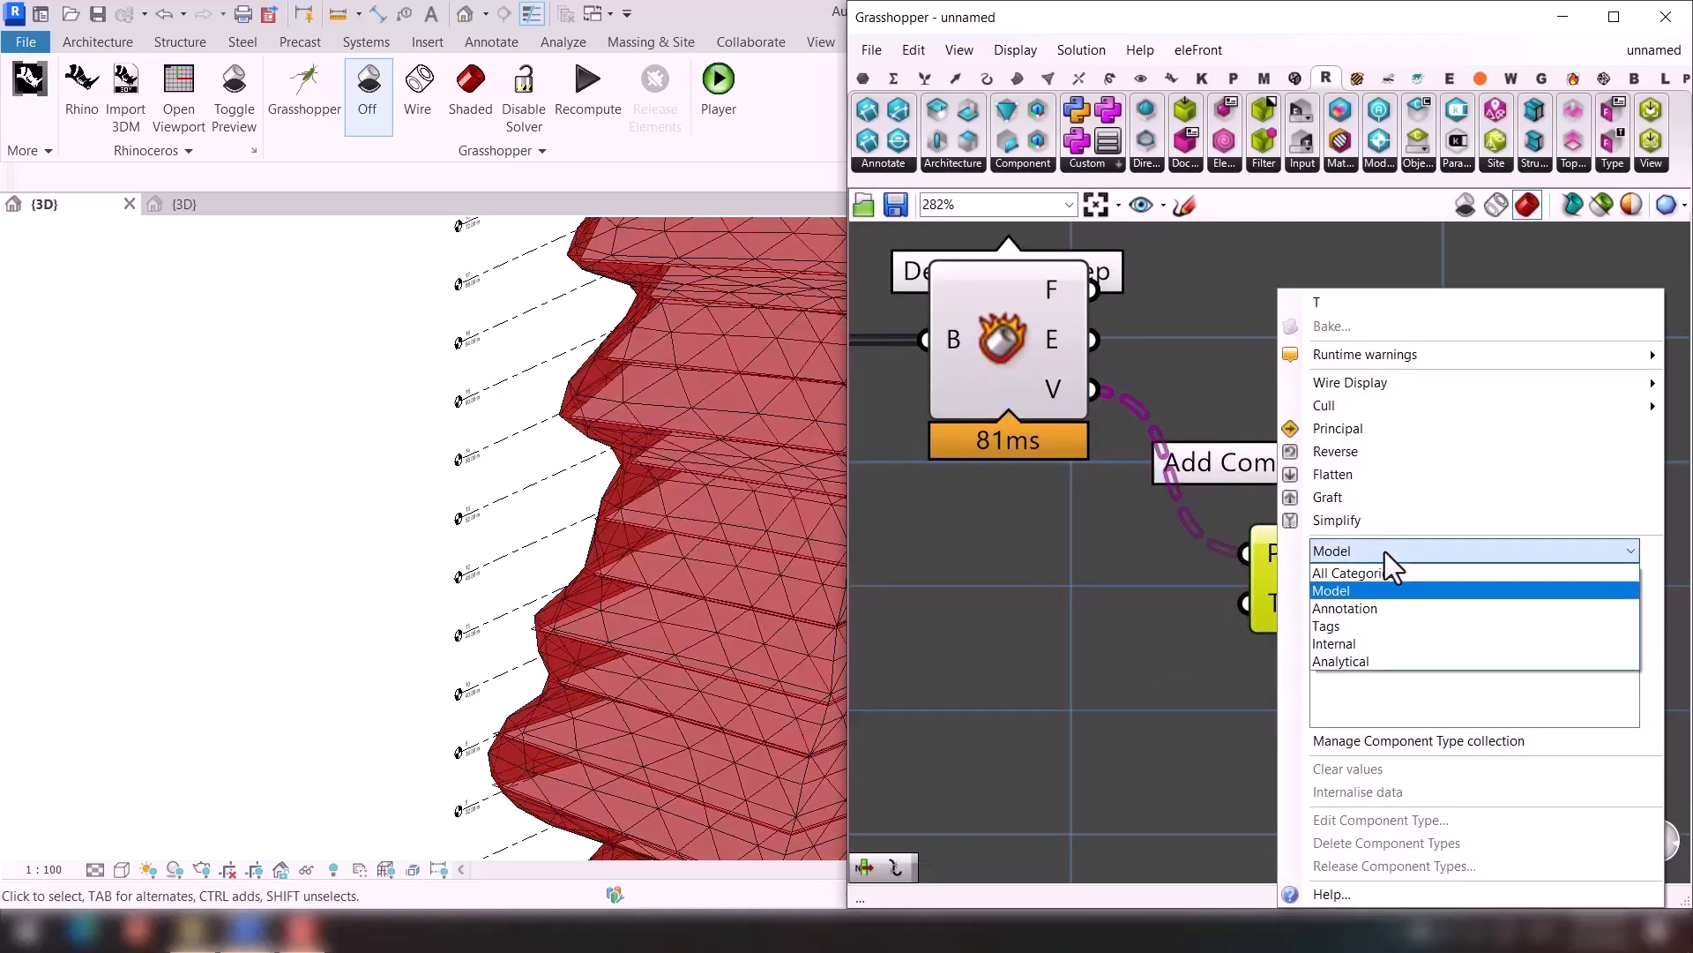
{"action": "left_click", "coordinate": [1384, 553]}
{"action": "left_click", "coordinate": [1367, 580]}
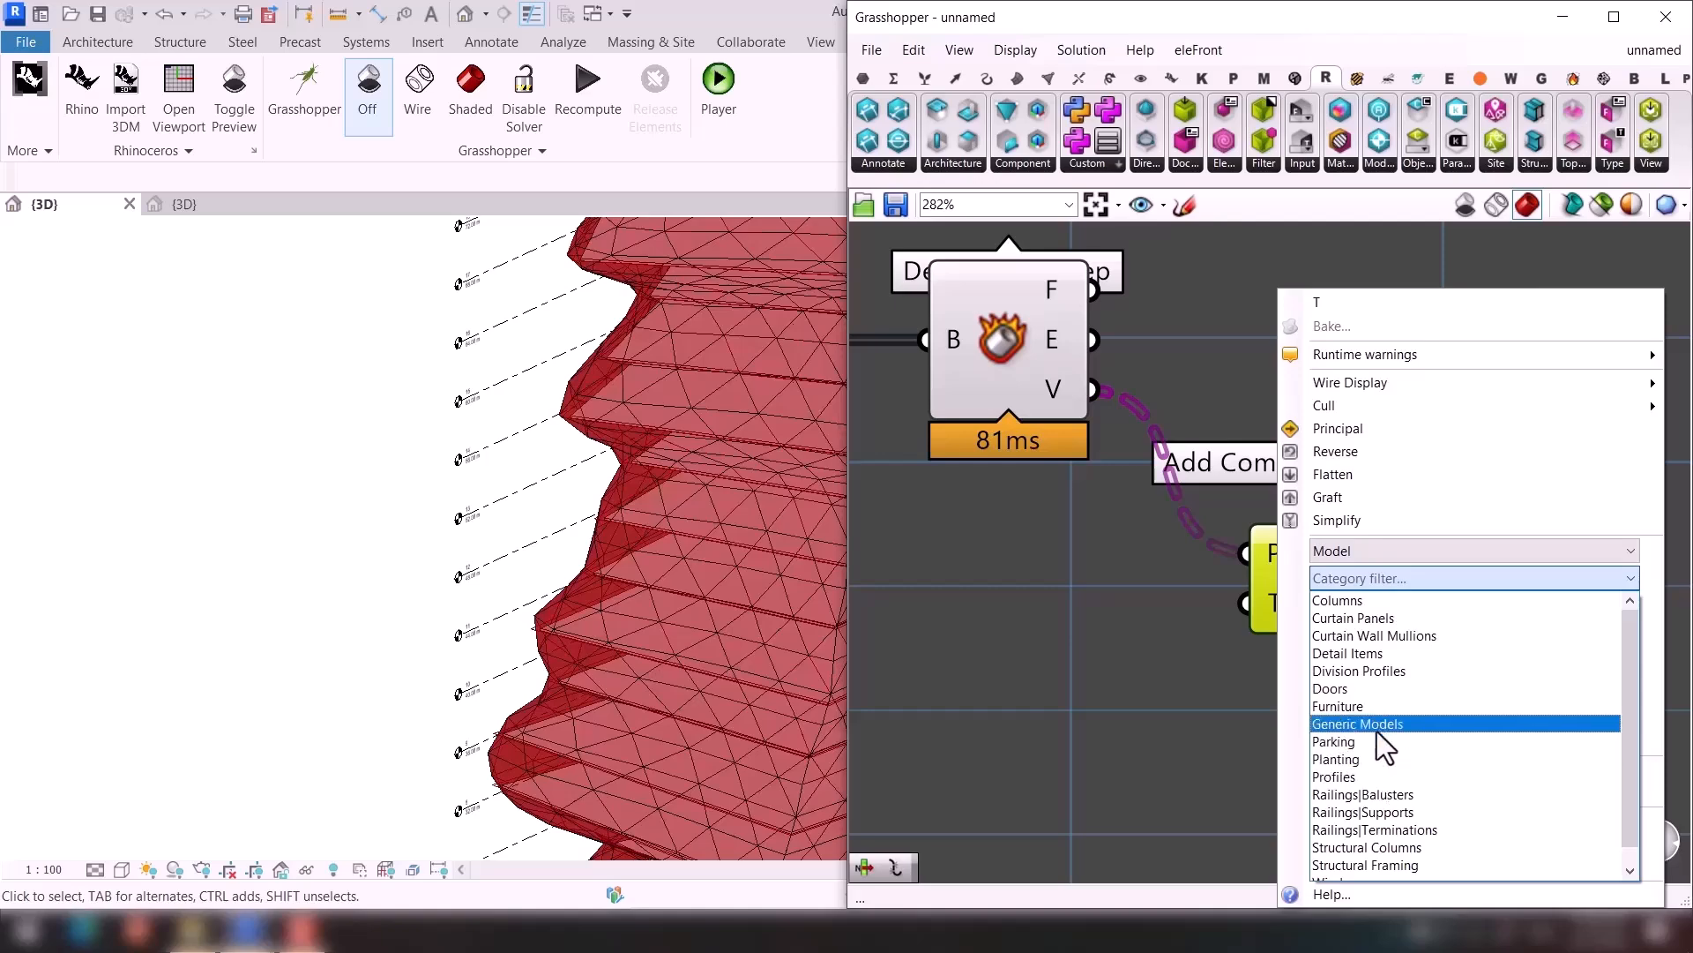
{"action": "left_click", "coordinate": [1376, 725]}
{"action": "left_click", "coordinate": [1389, 603]}
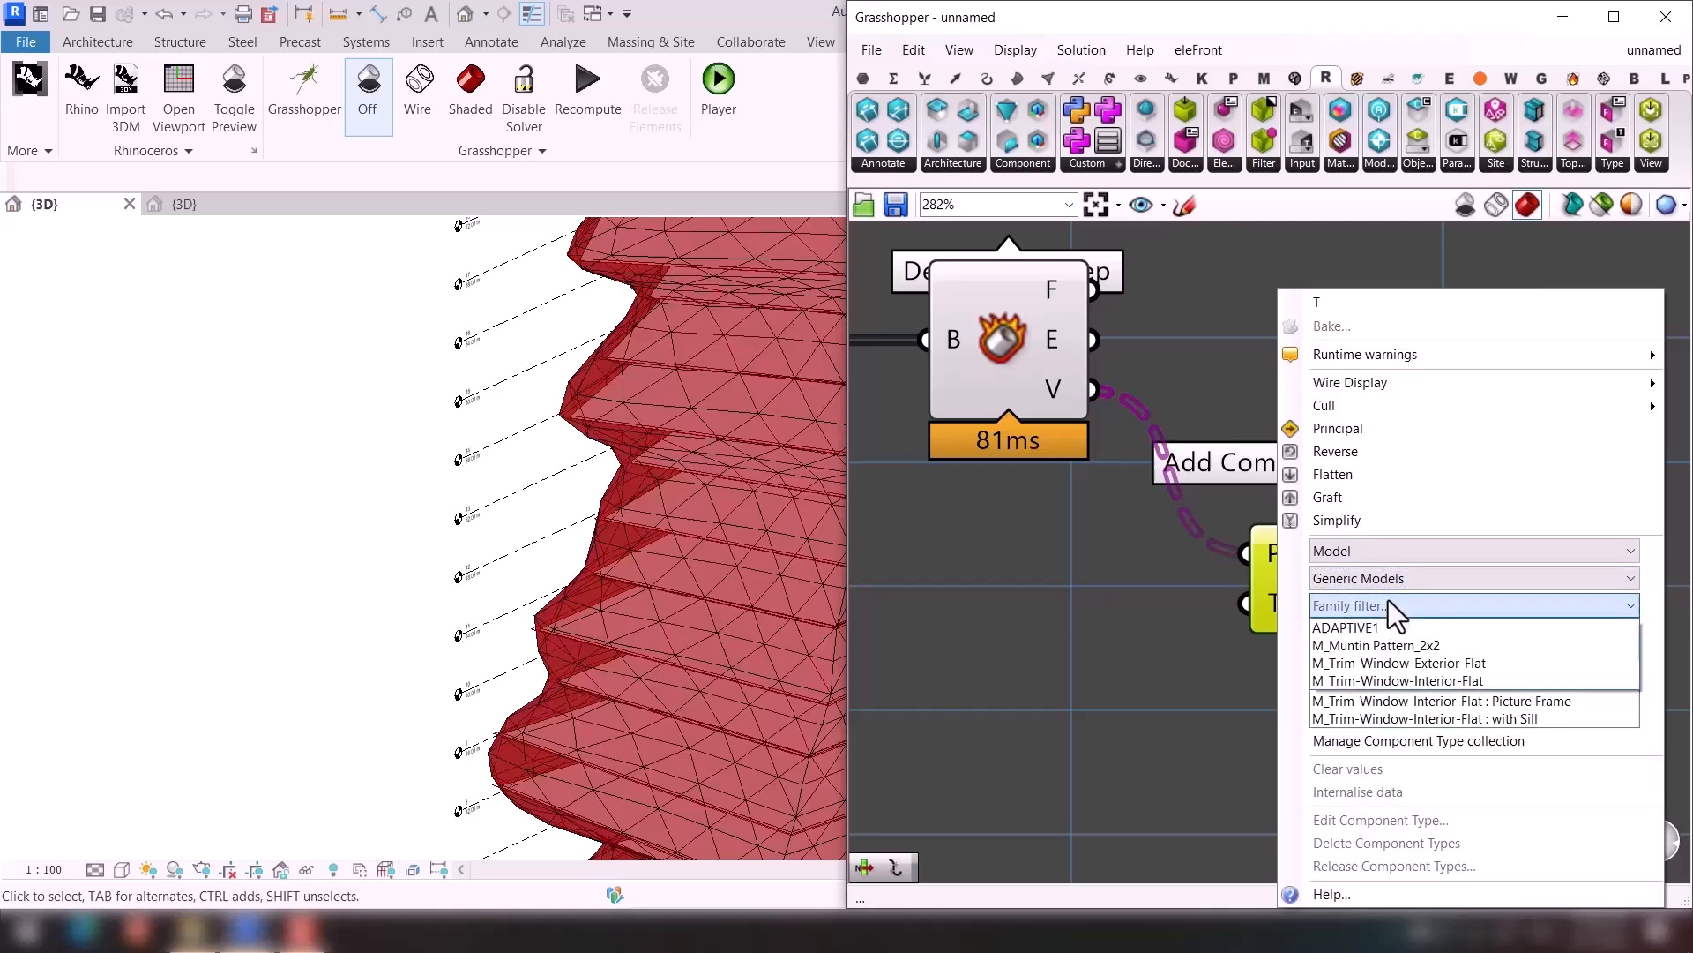
{"action": "left_click", "coordinate": [1343, 628]}
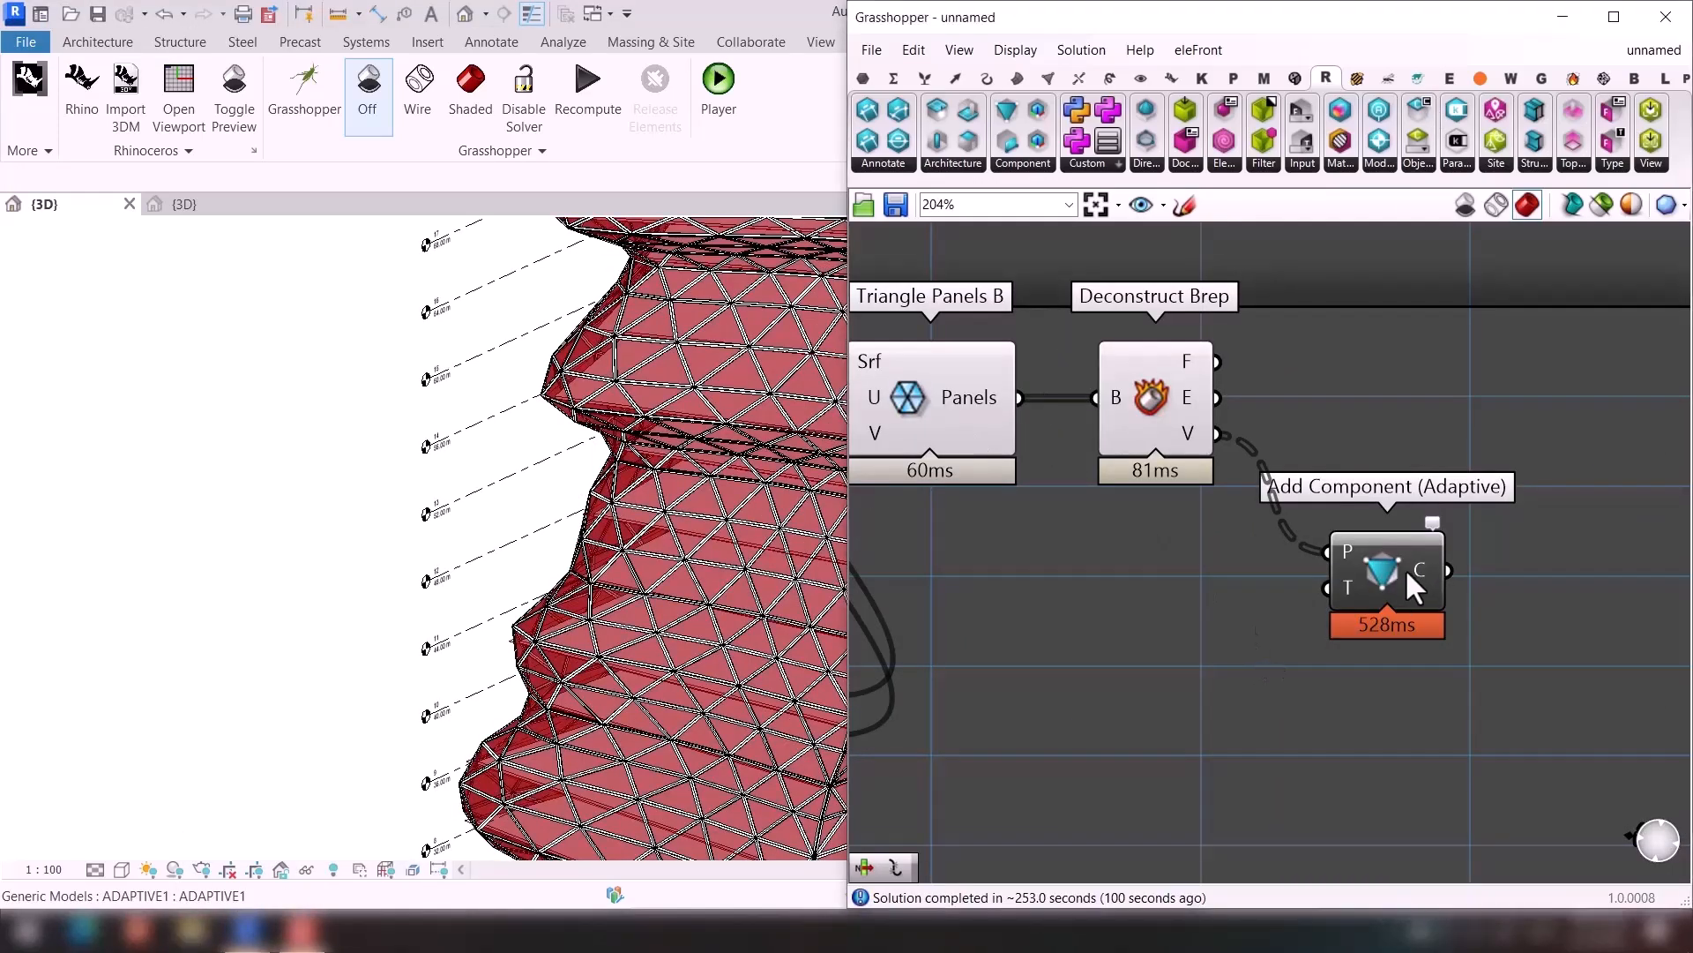
Return to the ADAPTIVE1 family's 3D view in Revit and select the triangle's chain of reference lines.
{"action": "middle_click_drag", "start_coordinate": [417, 455], "coordinate": [222, 422]}
{"action": "mouse_move", "coordinate": [255, 494]}
{"action": "middle_mouse_down", "text": "shift"}
{"action": "mouse_move", "coordinate": [215, 462]}
{"action": "mouse_move", "coordinate": [203, 389]}
{"action": "middle_mouse_up", "text": "shift"}
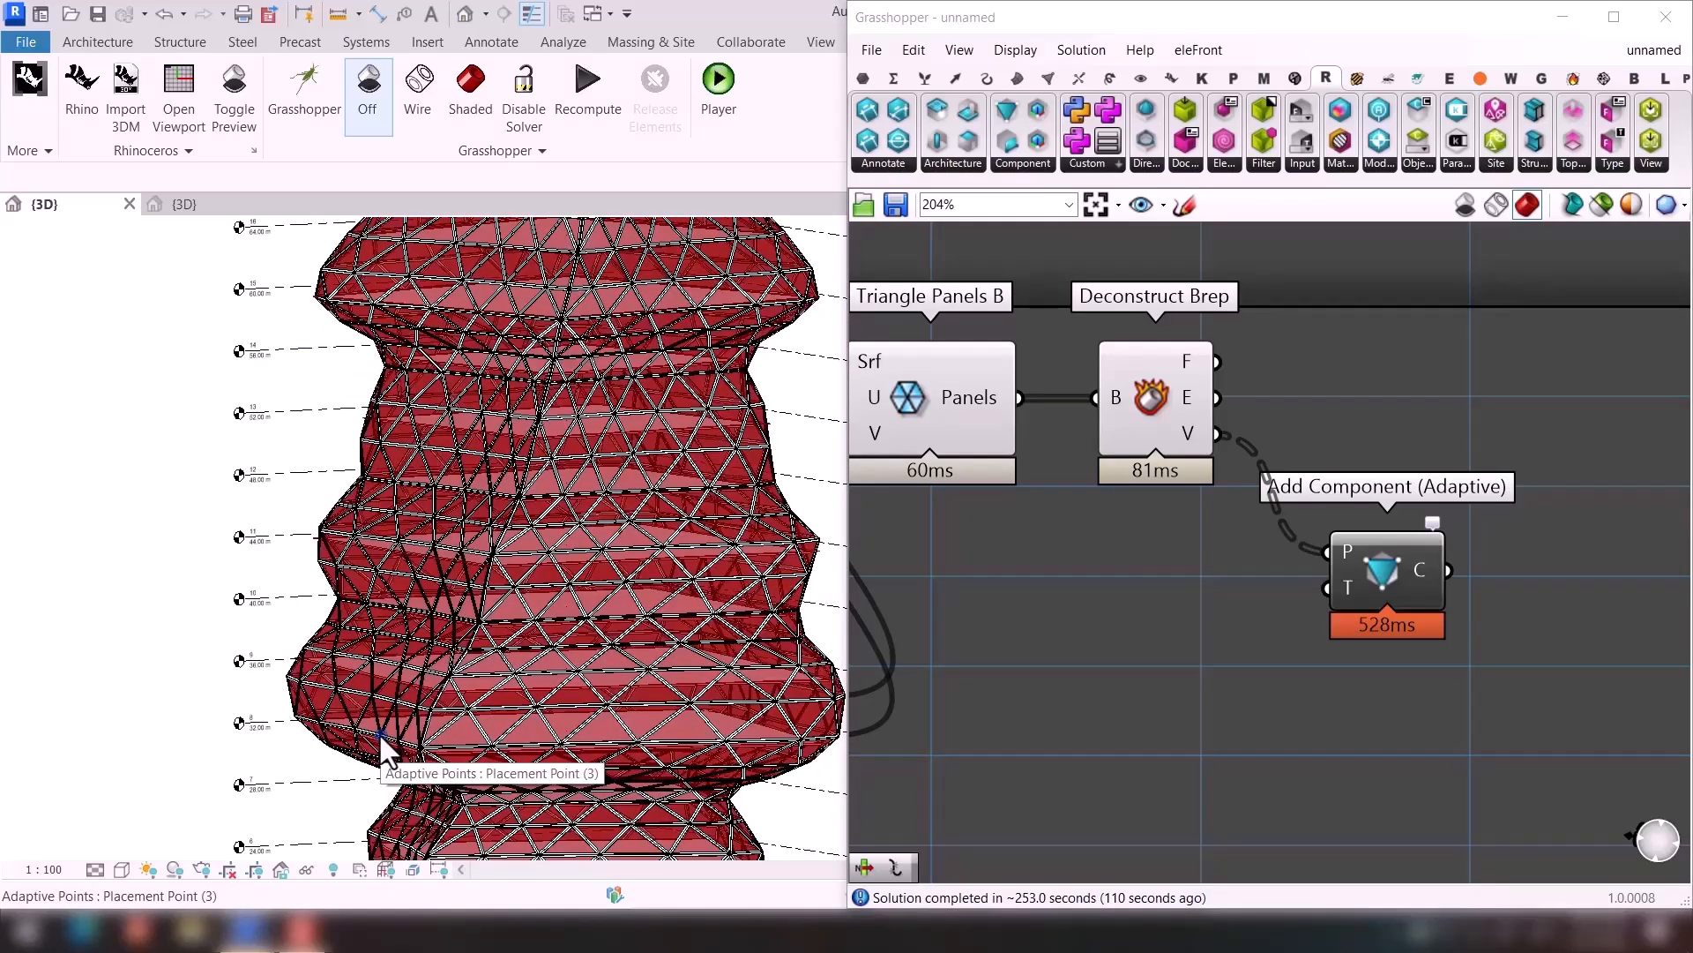
{"action": "left_click", "coordinate": [219, 209]}
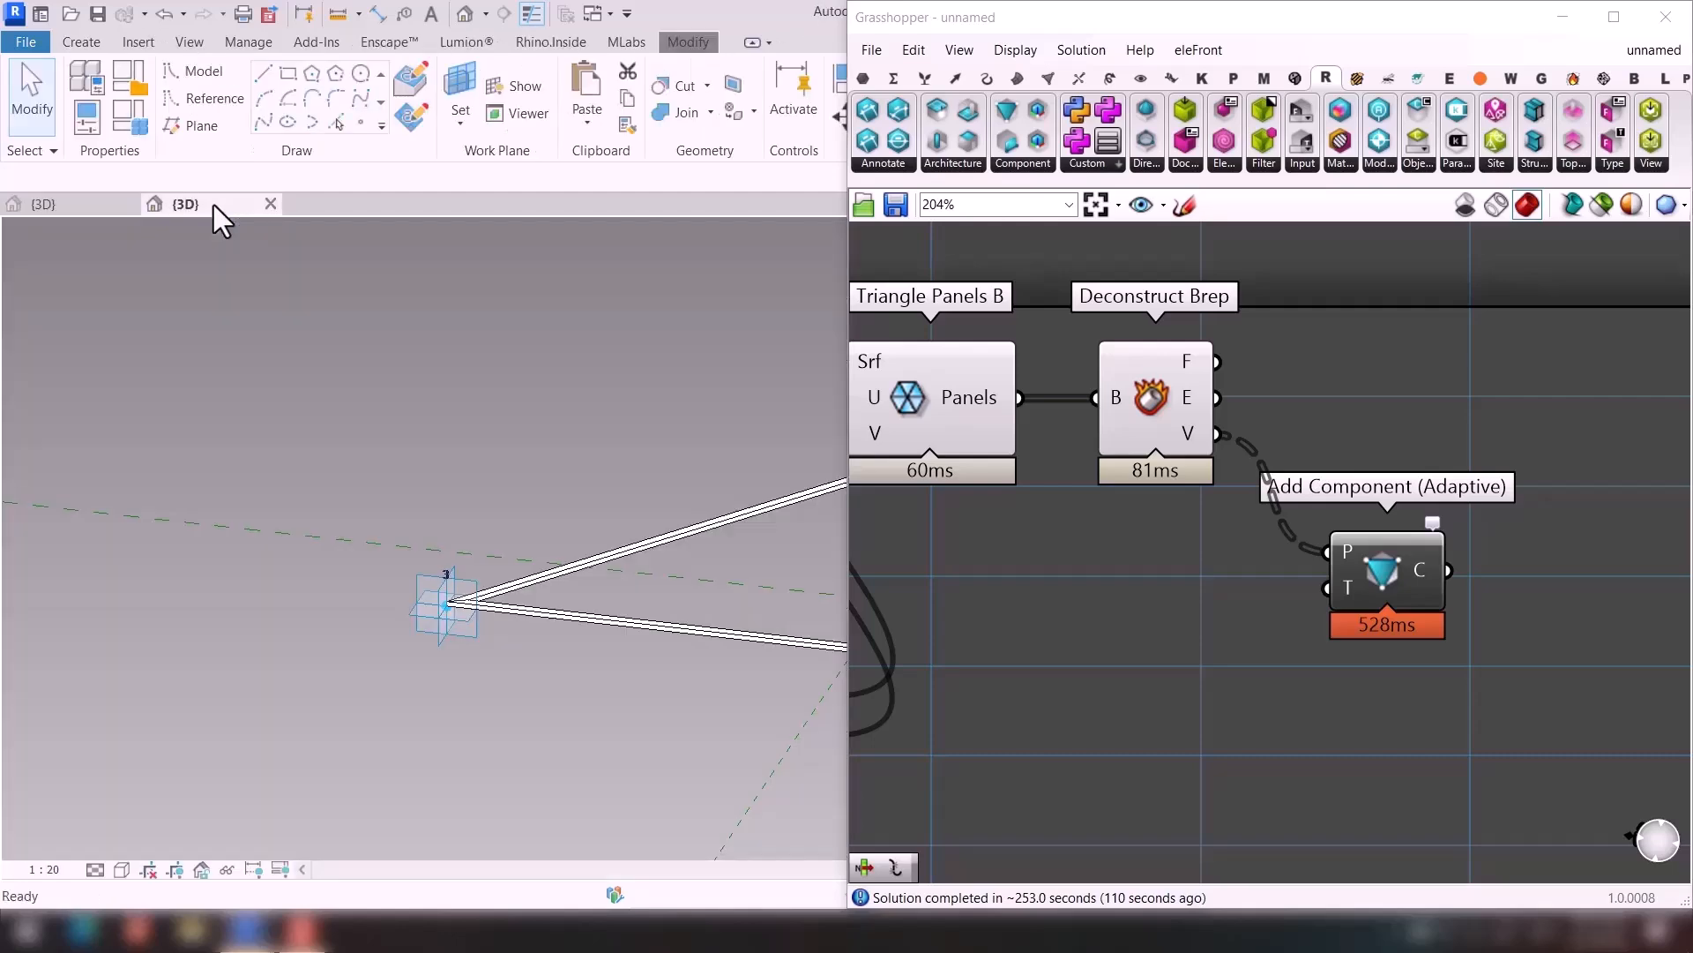
{"action": "scroll", "coordinate": [353, 459], "scroll_direction": "up", "scroll_amount": 5}
{"action": "scroll", "coordinate": [316, 538], "scroll_direction": "up", "scroll_amount": 2}
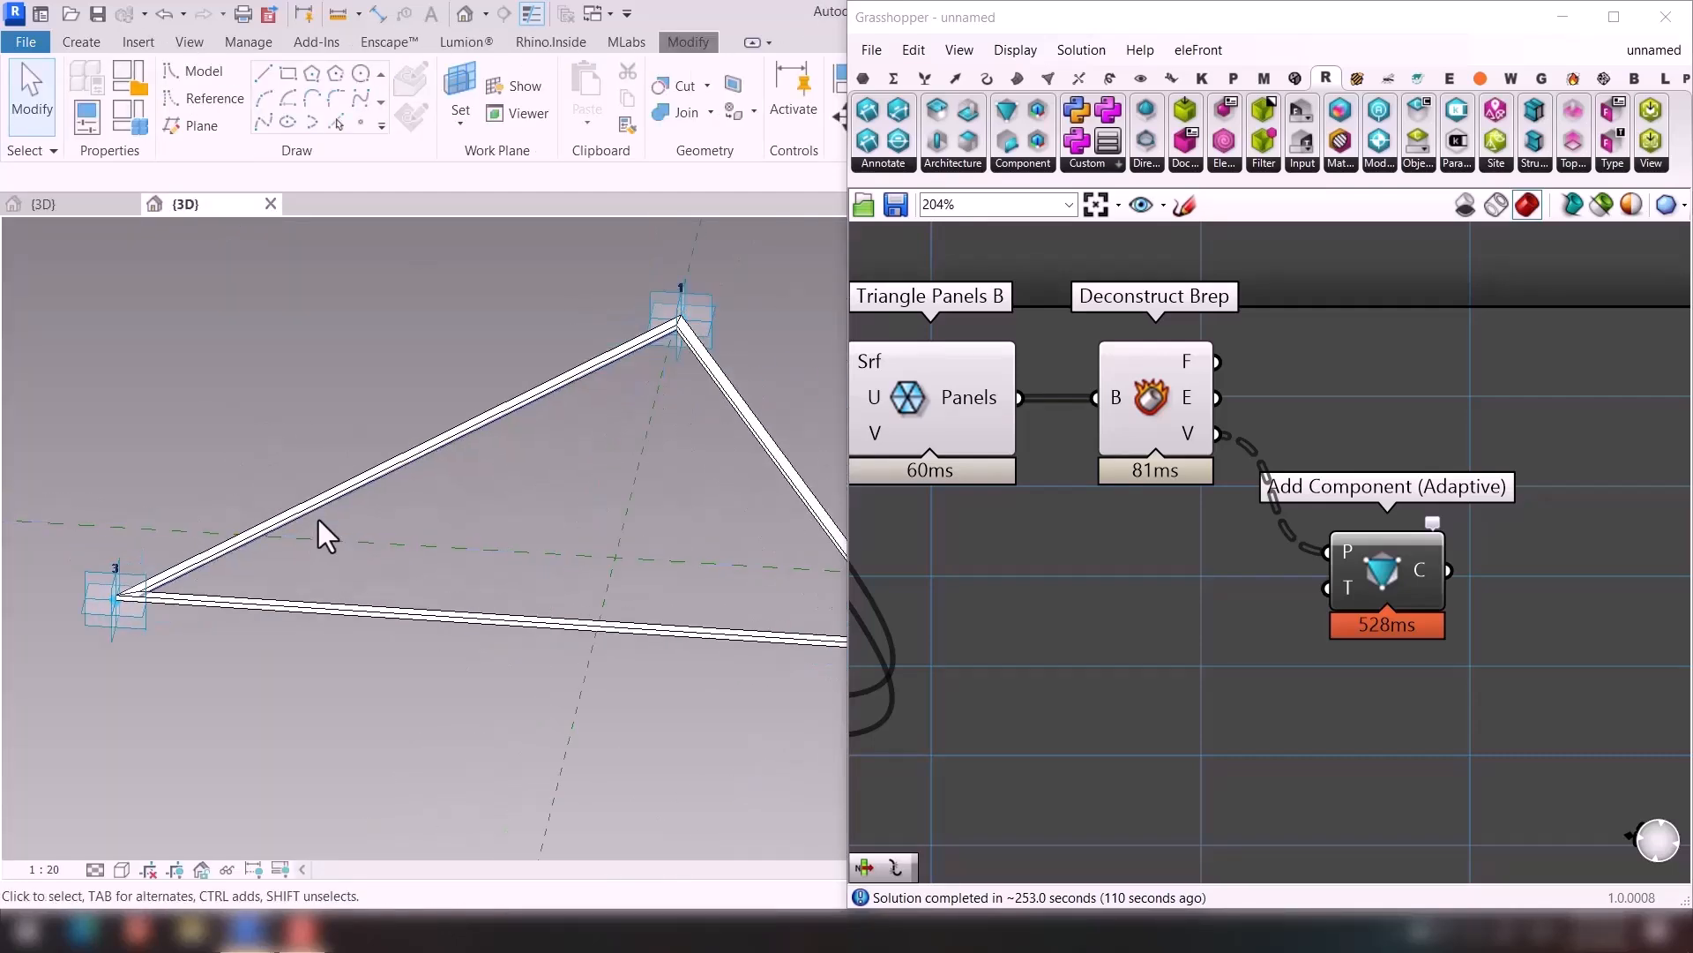
{"action": "key", "text": "Tab"}
{"action": "left_click", "coordinate": [317, 504]}
{"action": "middle_click_drag", "start_coordinate": [319, 512], "coordinate": [379, 642], "text": "shift"}
Dock the Revit window with the ADAPTIVE1 family beside the Grasshopper window.
{"action": "left_click", "coordinate": [1563, 15]}
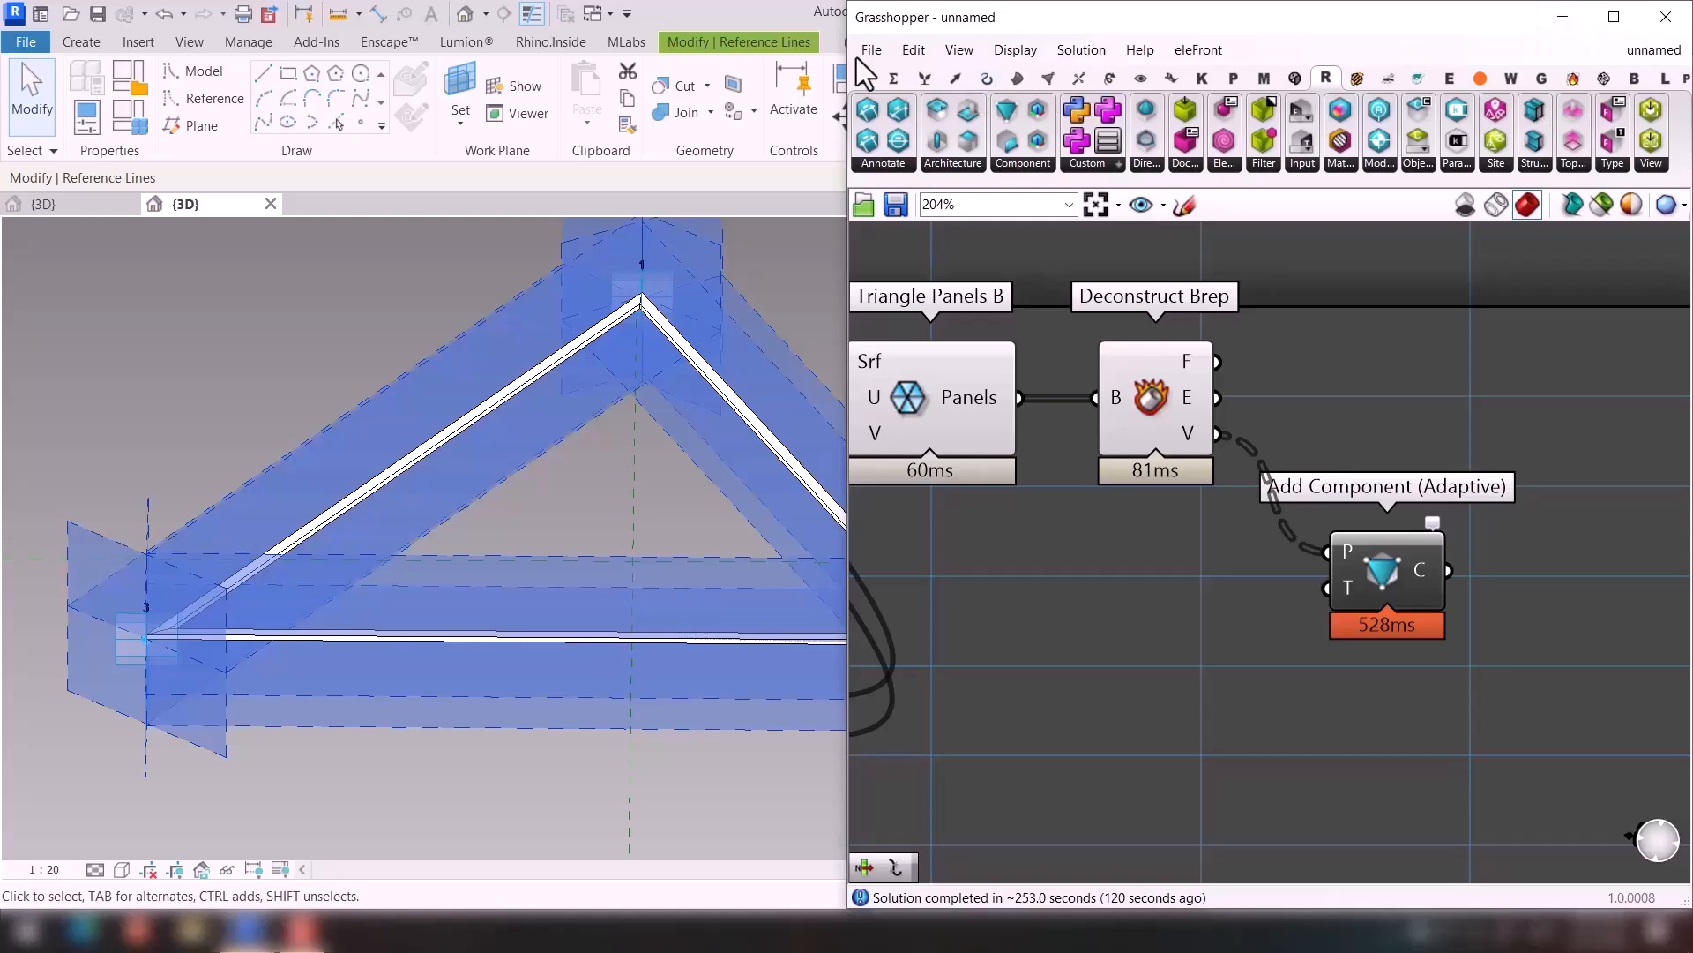
{"action": "left_click_drag", "start_coordinate": [741, 12], "coordinate": [2, 194]}
{"action": "left_click", "coordinate": [506, 378]}
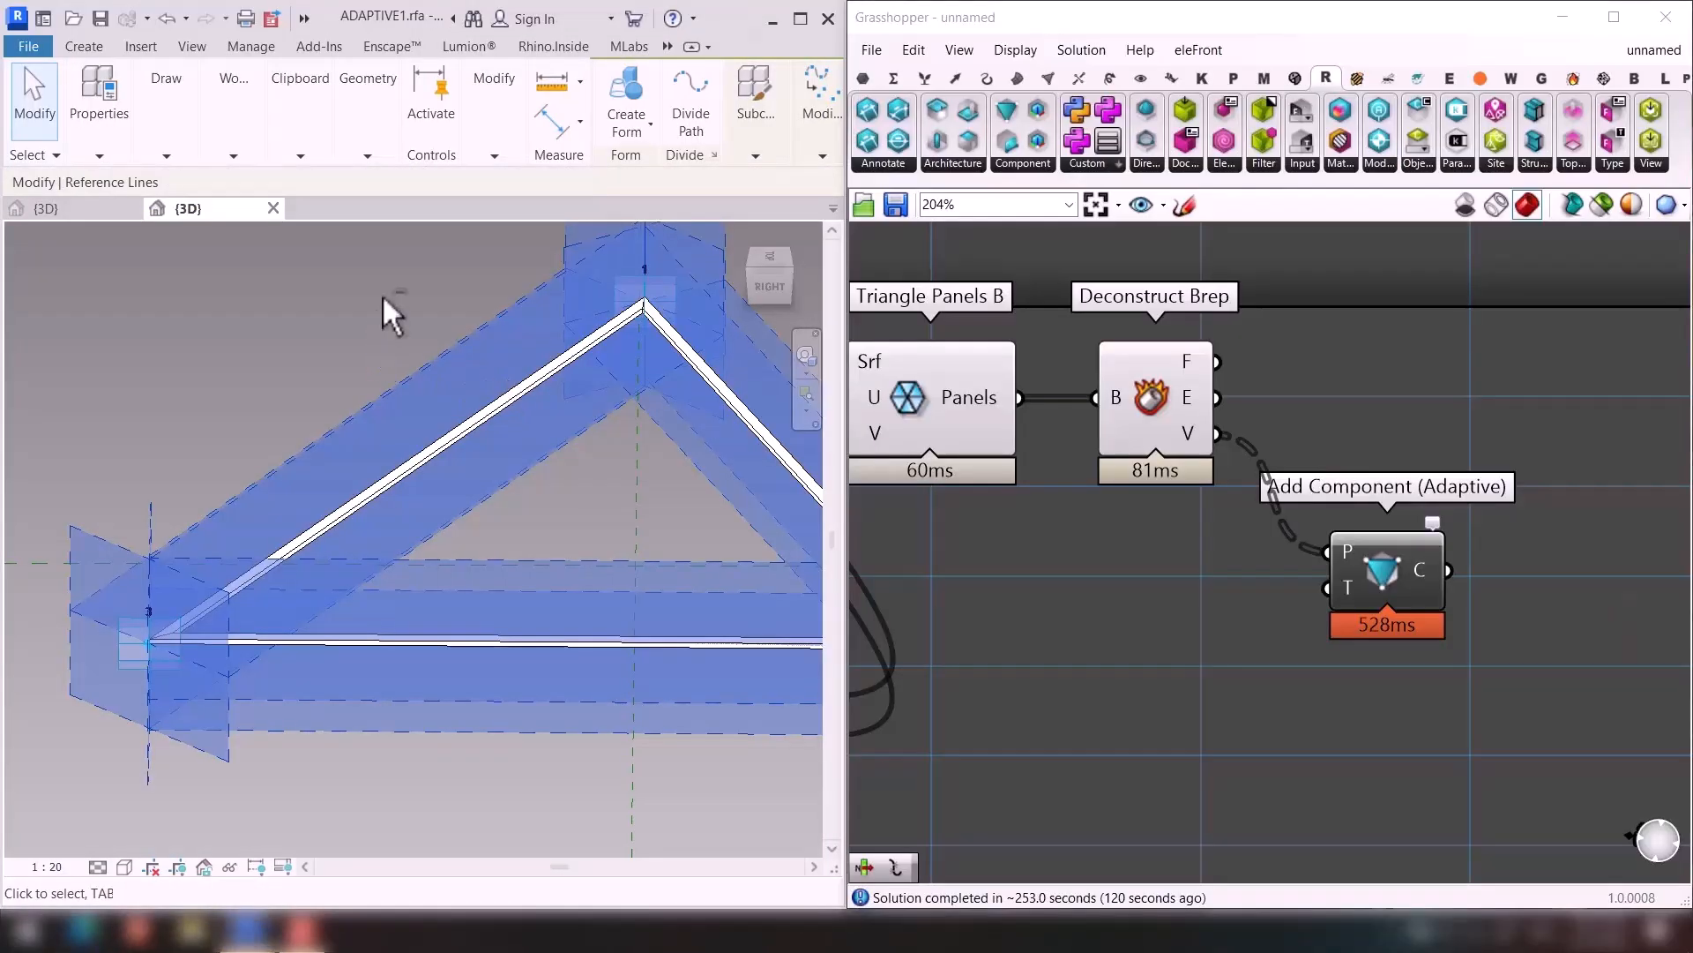
Select the solid triangular frame form in the ADAPTIVE1 family and examine its material choices without assigning one.
{"action": "middle_click_drag", "start_coordinate": [385, 303], "coordinate": [446, 341], "text": "shift"}
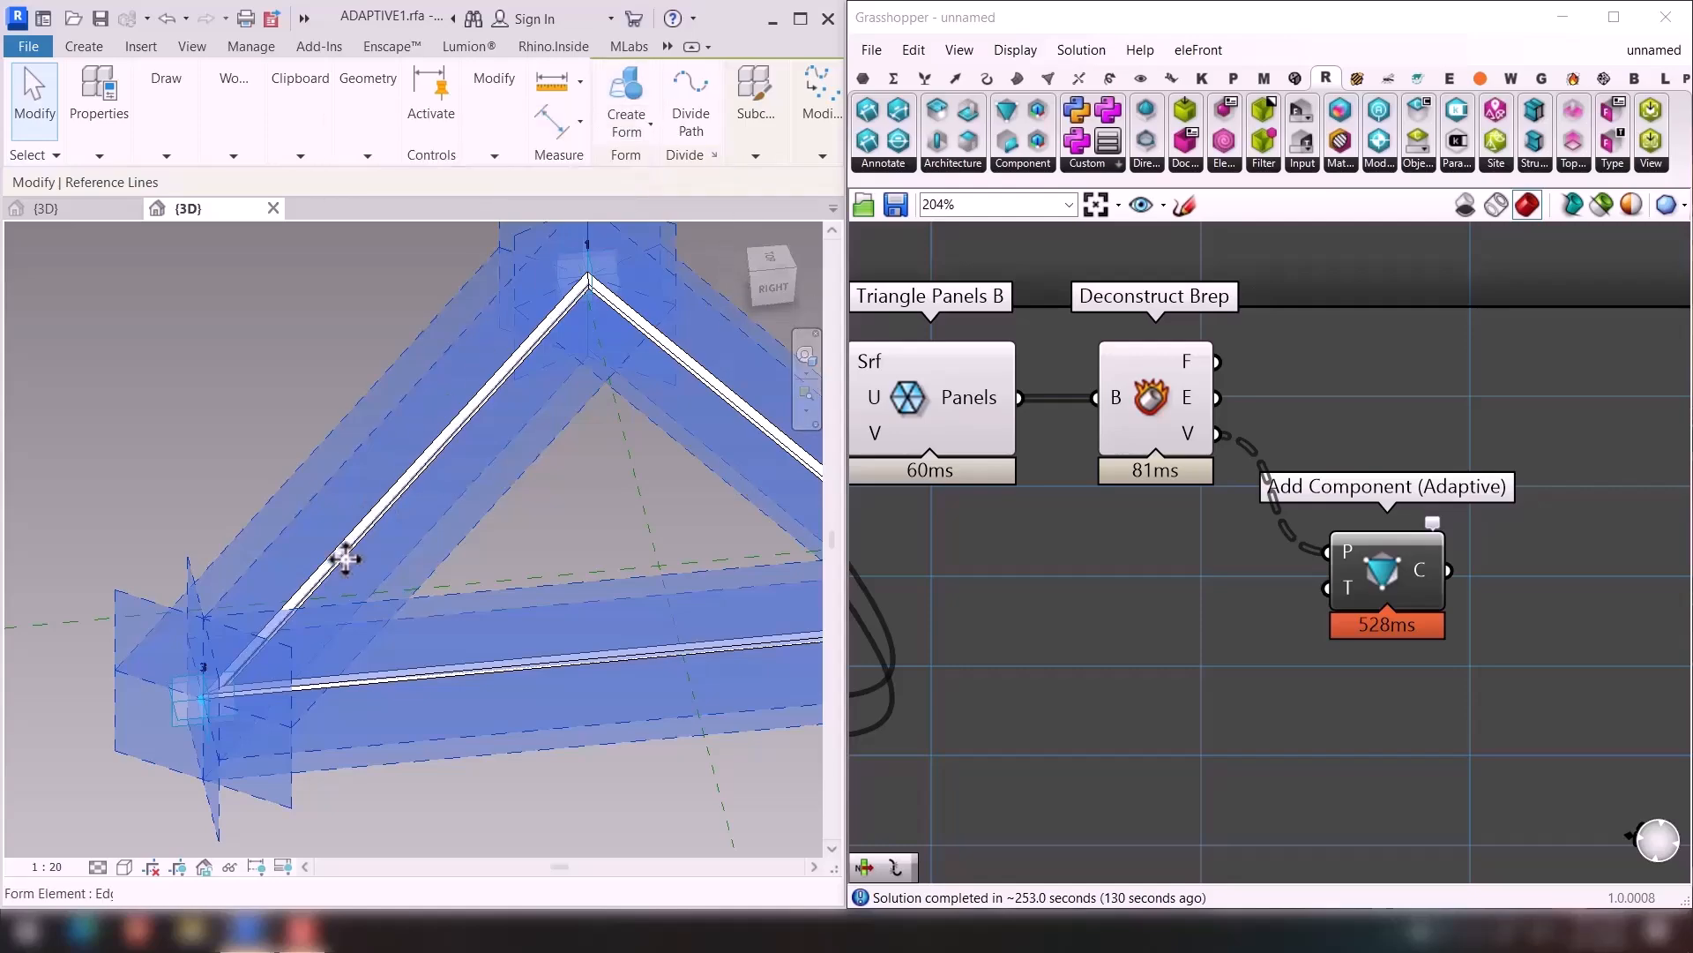
{"action": "left_click", "coordinate": [317, 519]}
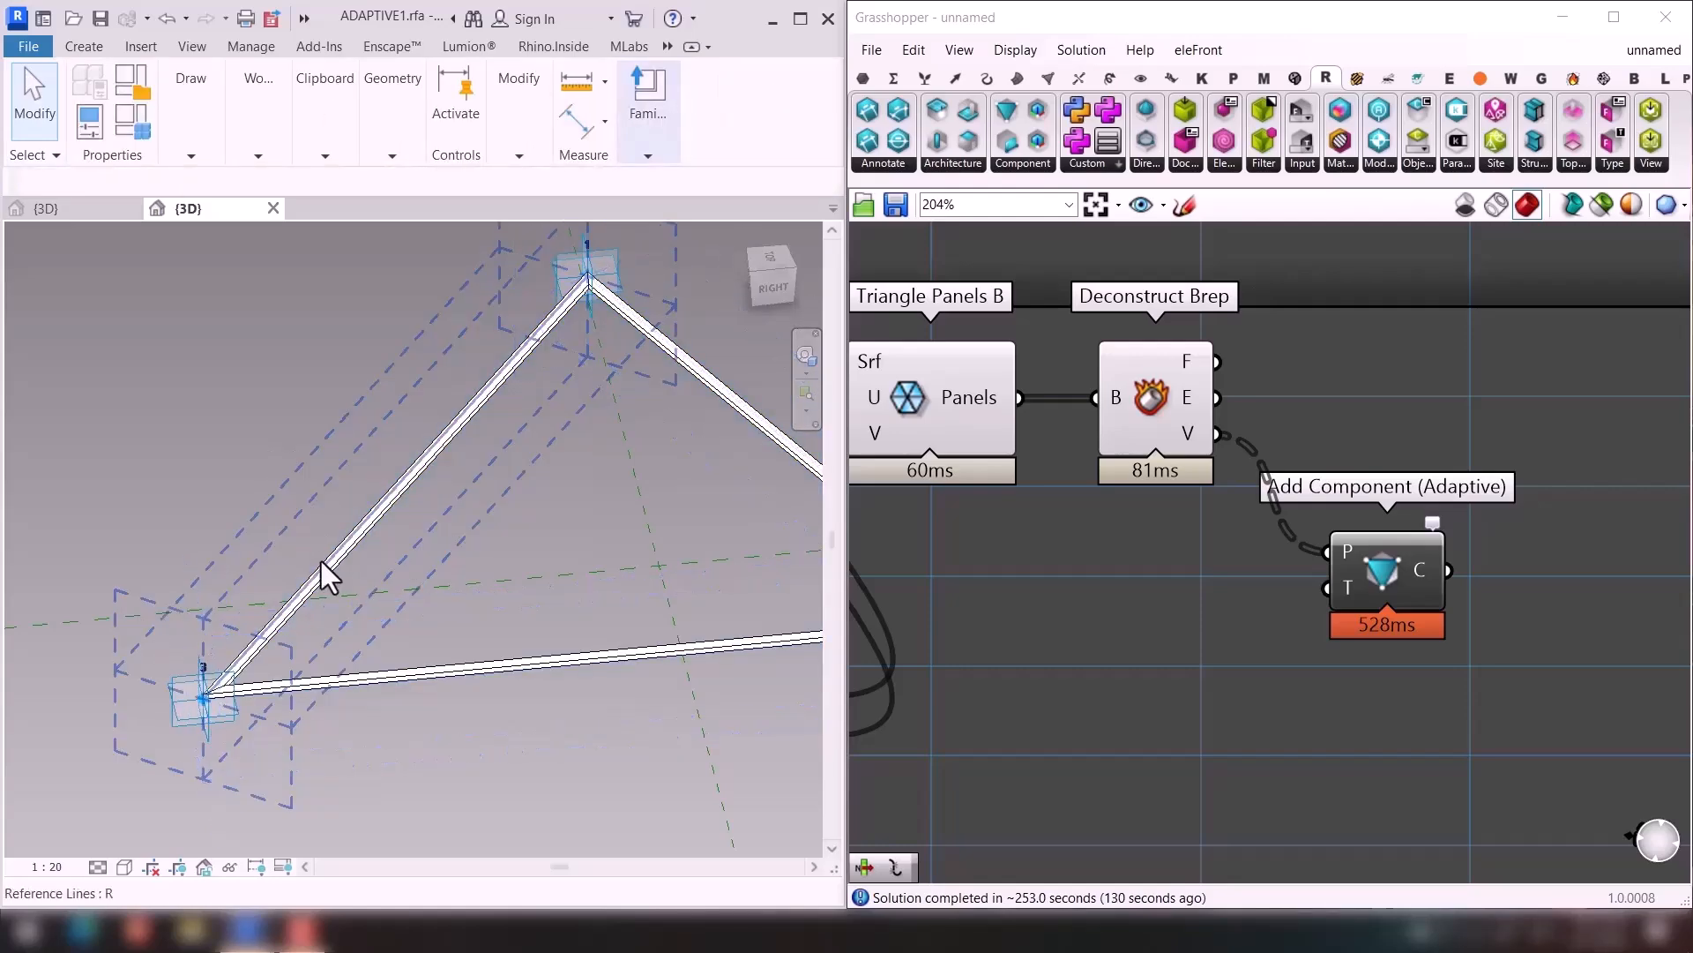
{"action": "scroll", "coordinate": [321, 569], "scroll_direction": "up", "scroll_amount": 2}
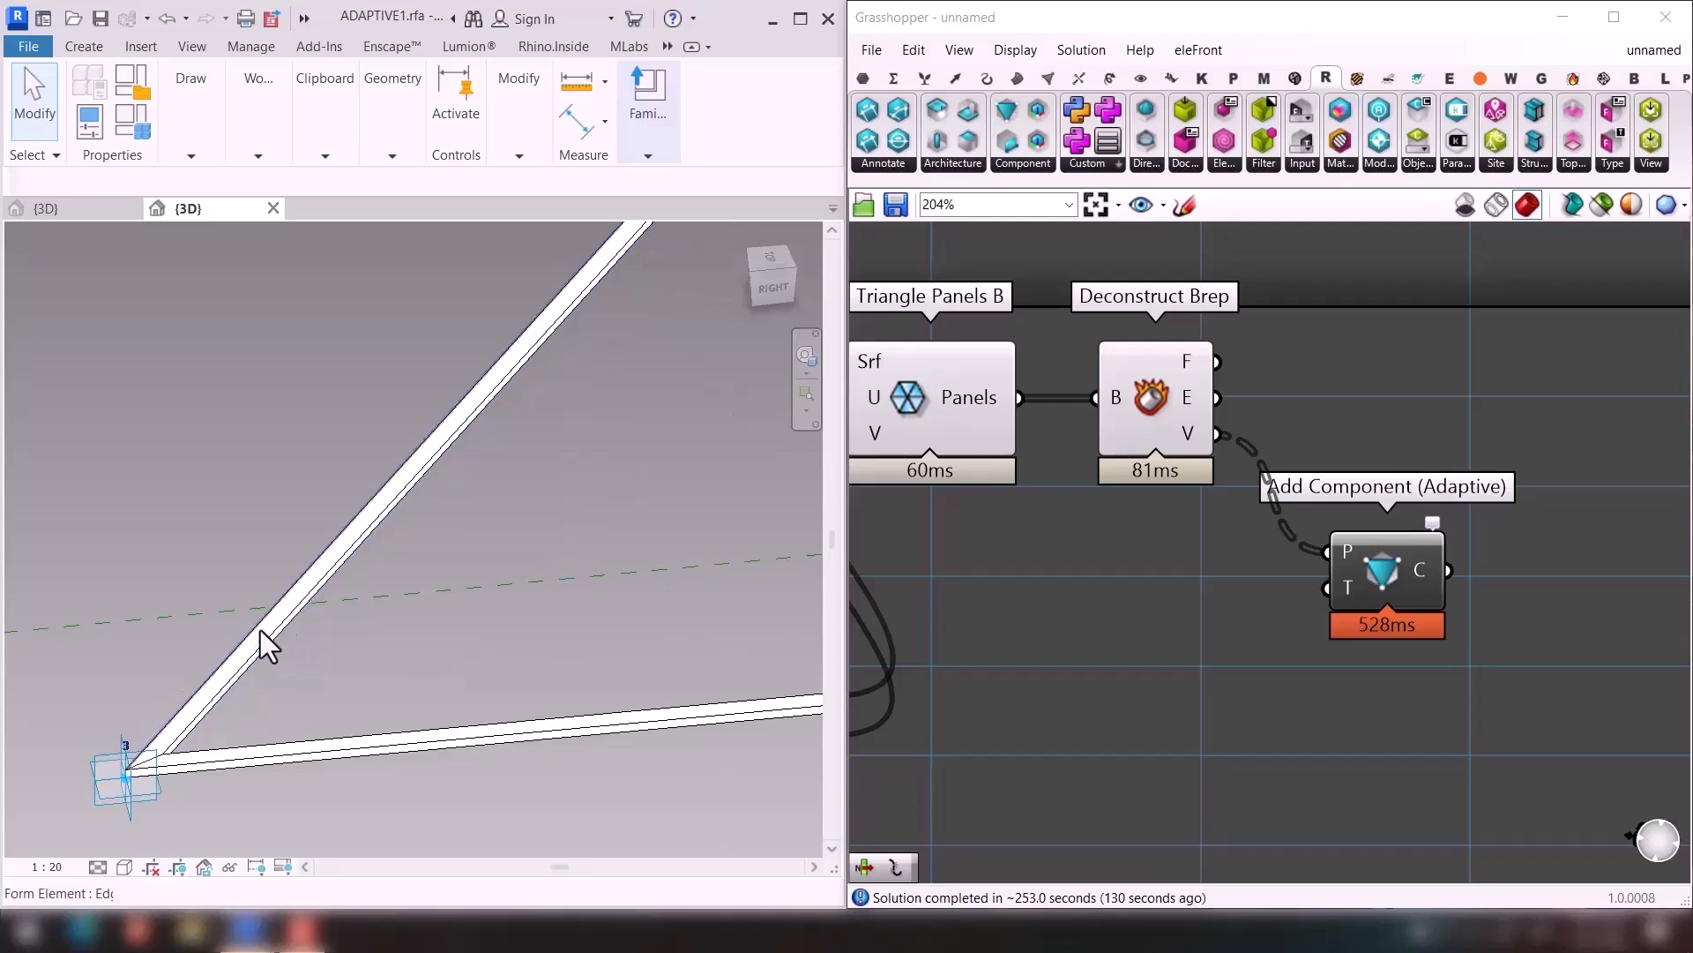
{"action": "left_click", "coordinate": [261, 628]}
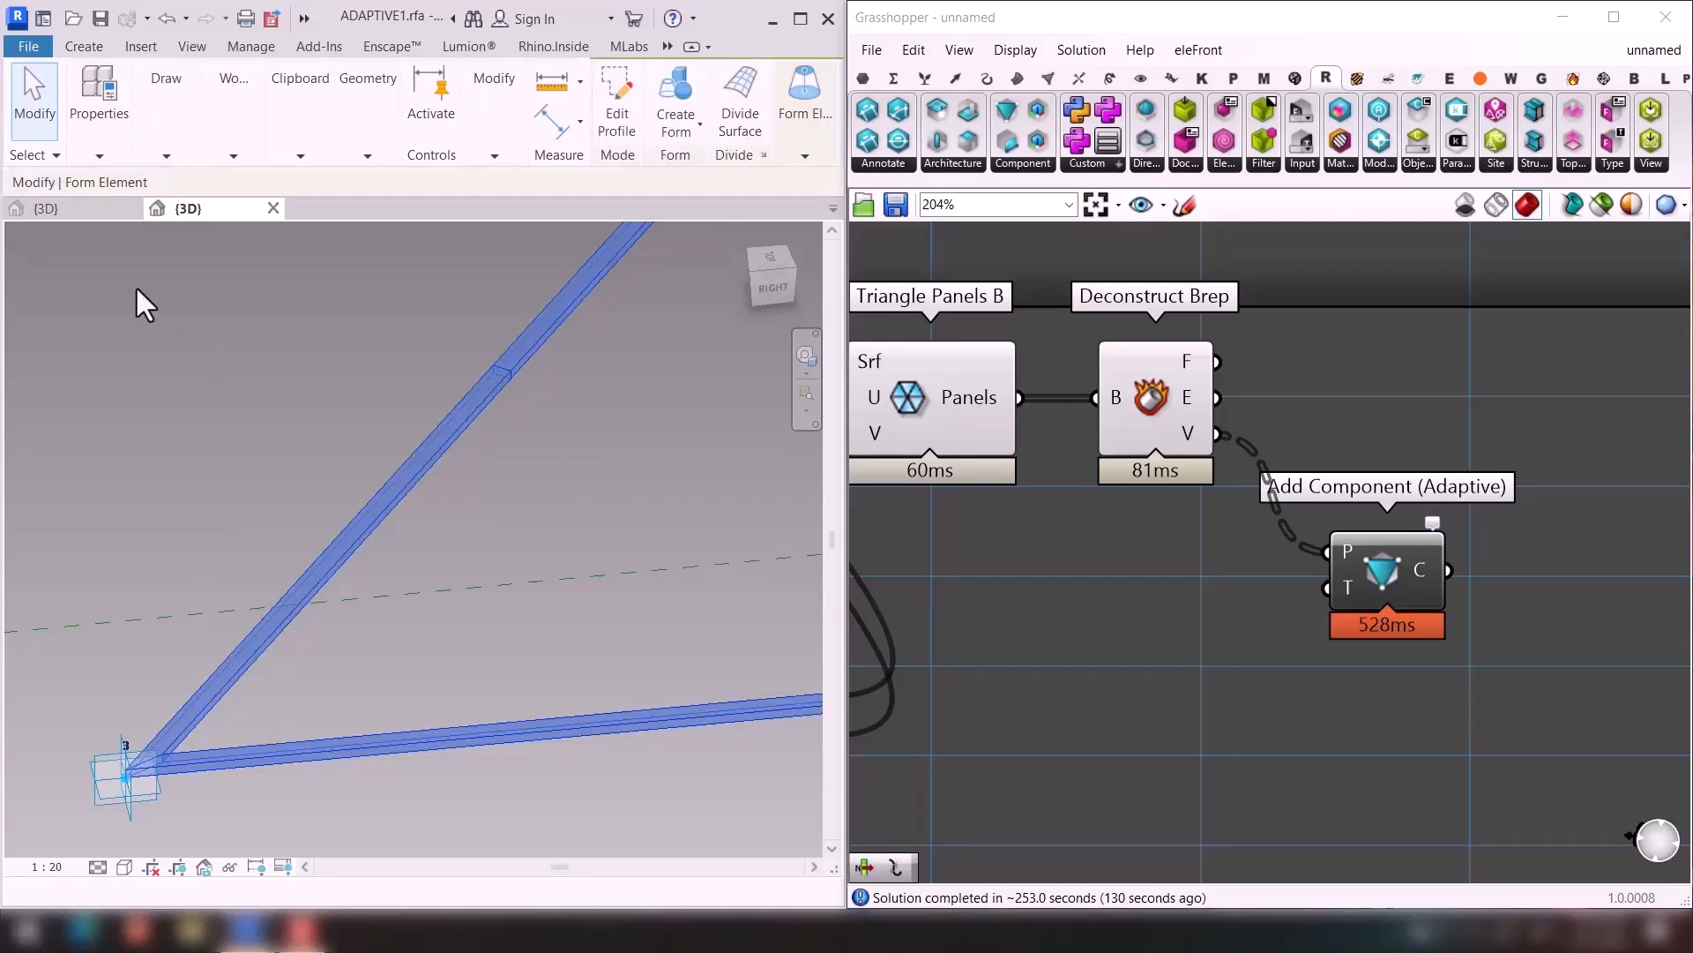
{"action": "middle_click_drag", "start_coordinate": [273, 389], "coordinate": [332, 431]}
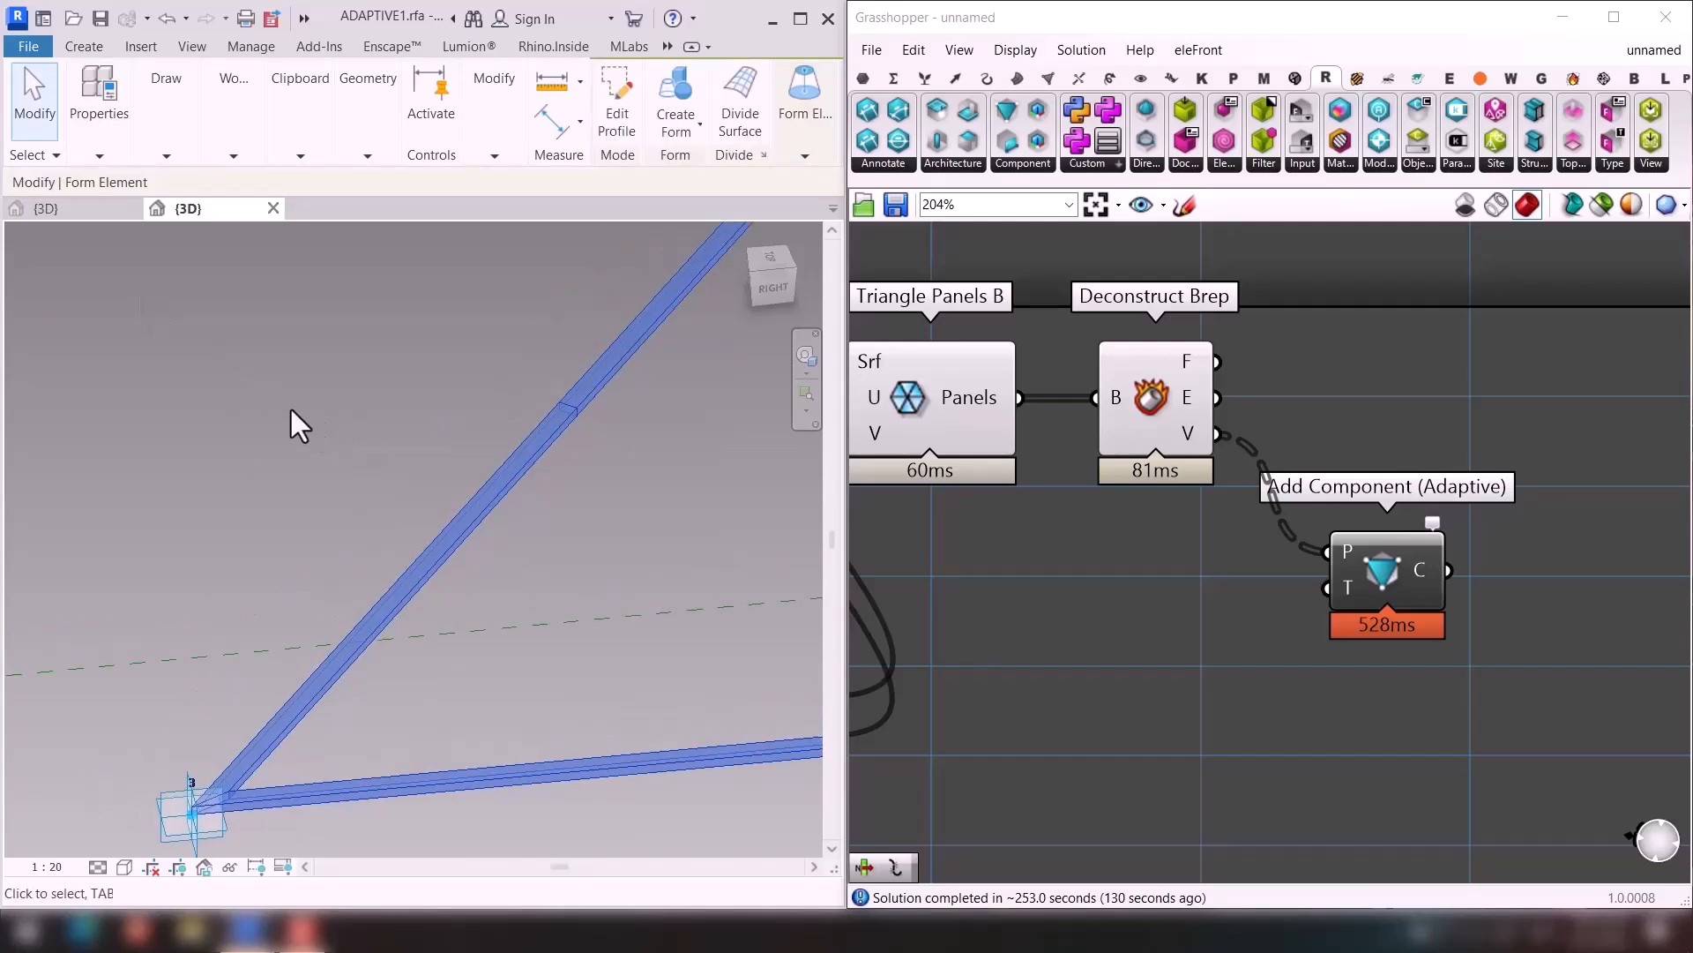
{"action": "key", "text": "p"}
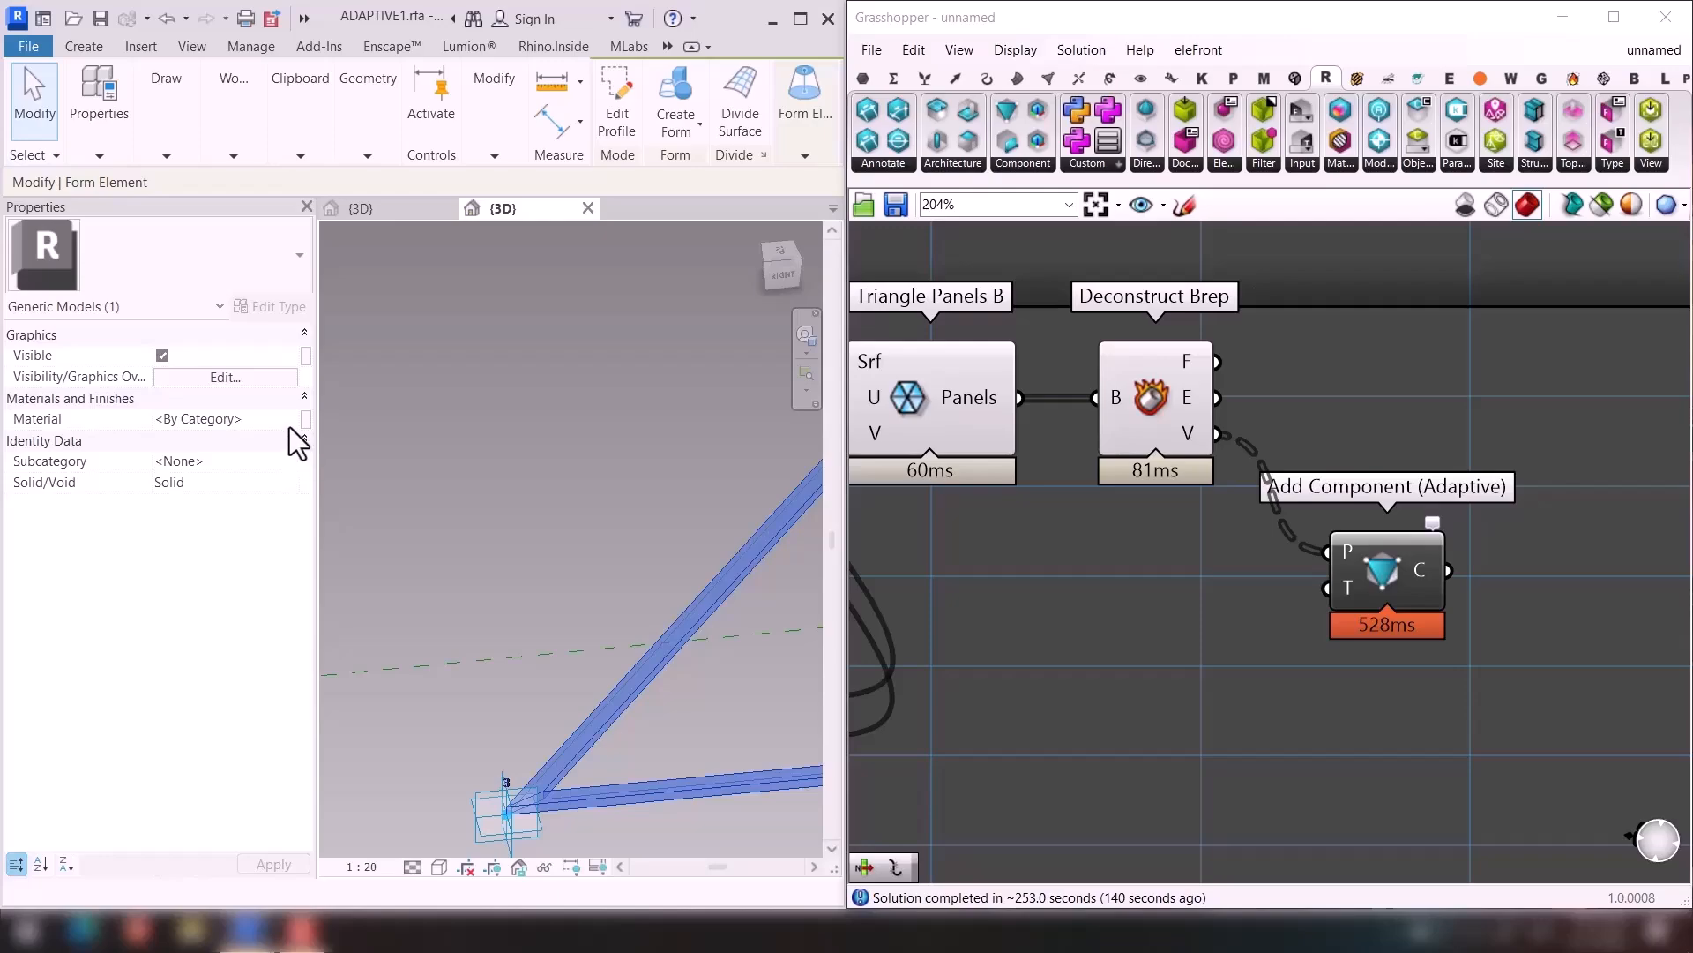
{"action": "left_click", "coordinate": [286, 421]}
{"action": "left_click", "coordinate": [290, 418]}
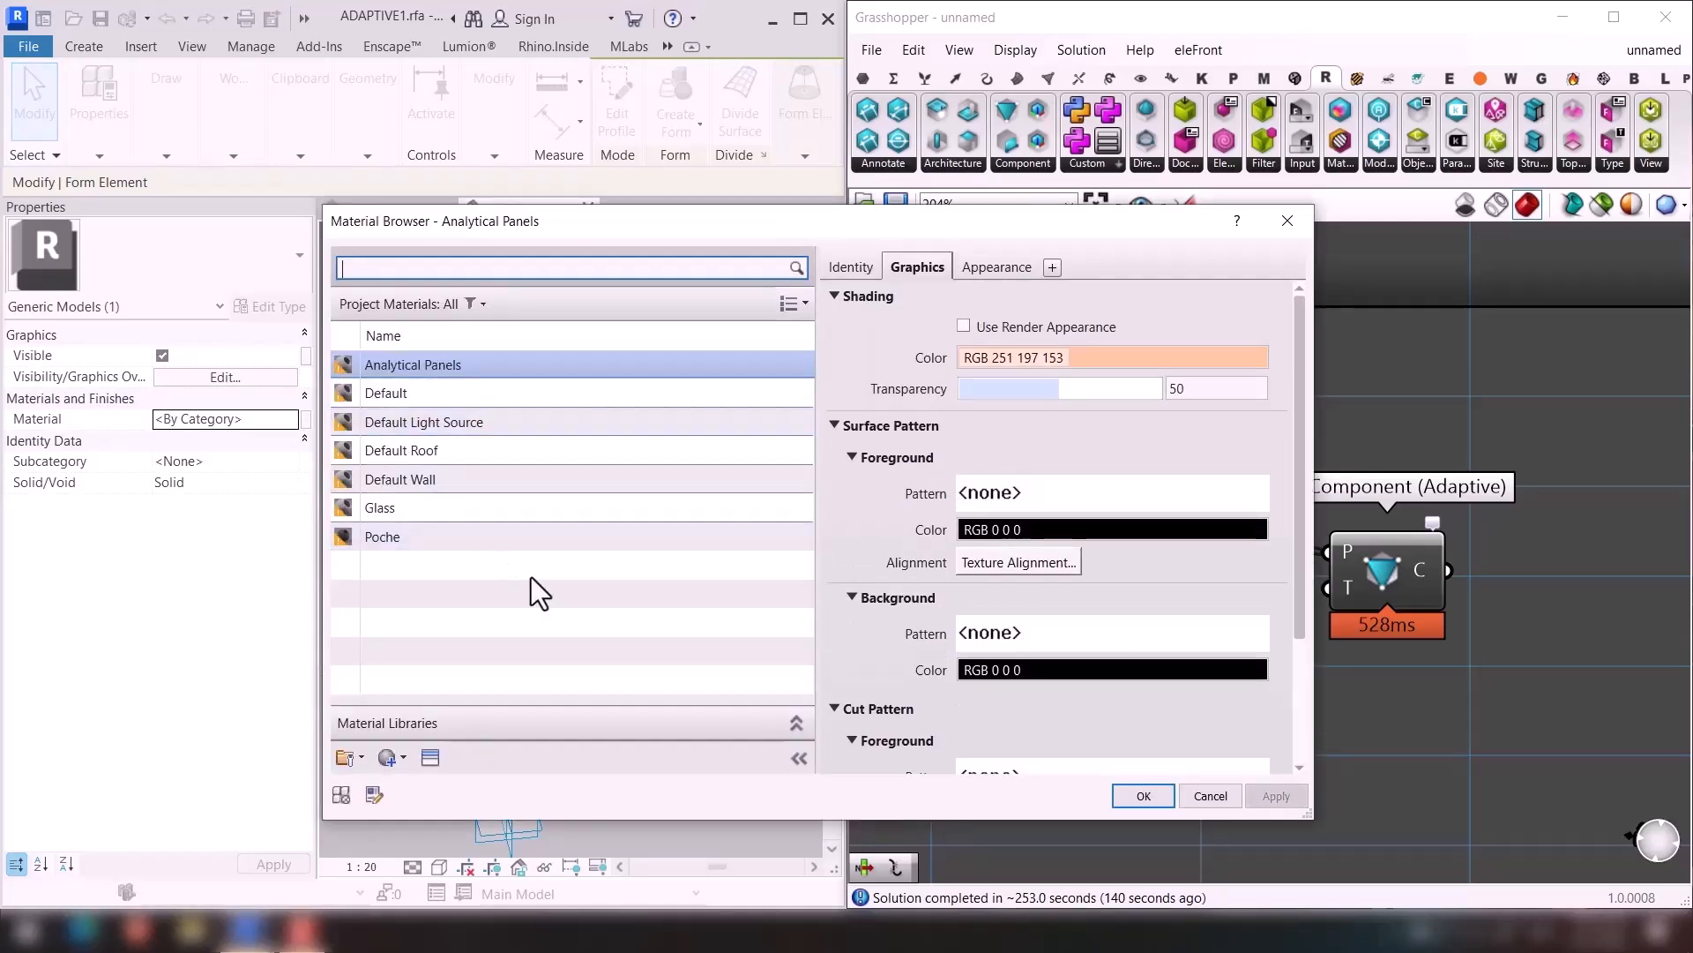
{"action": "key", "text": "Escape"}
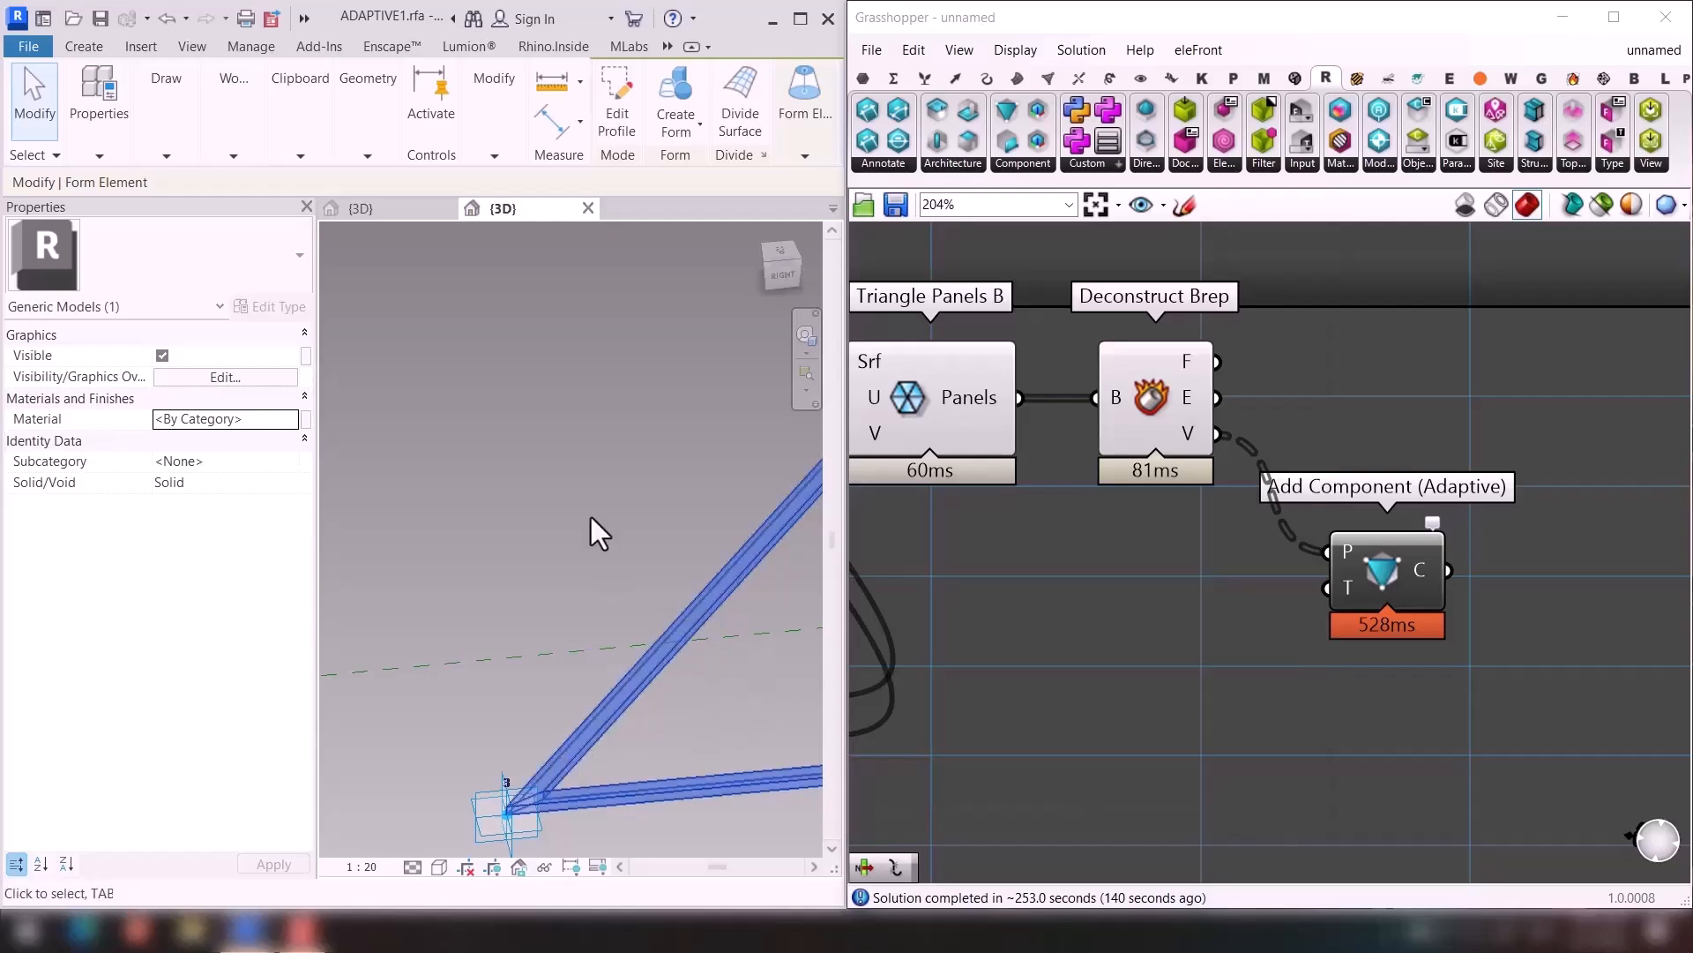
{"action": "left_click", "coordinate": [306, 207]}
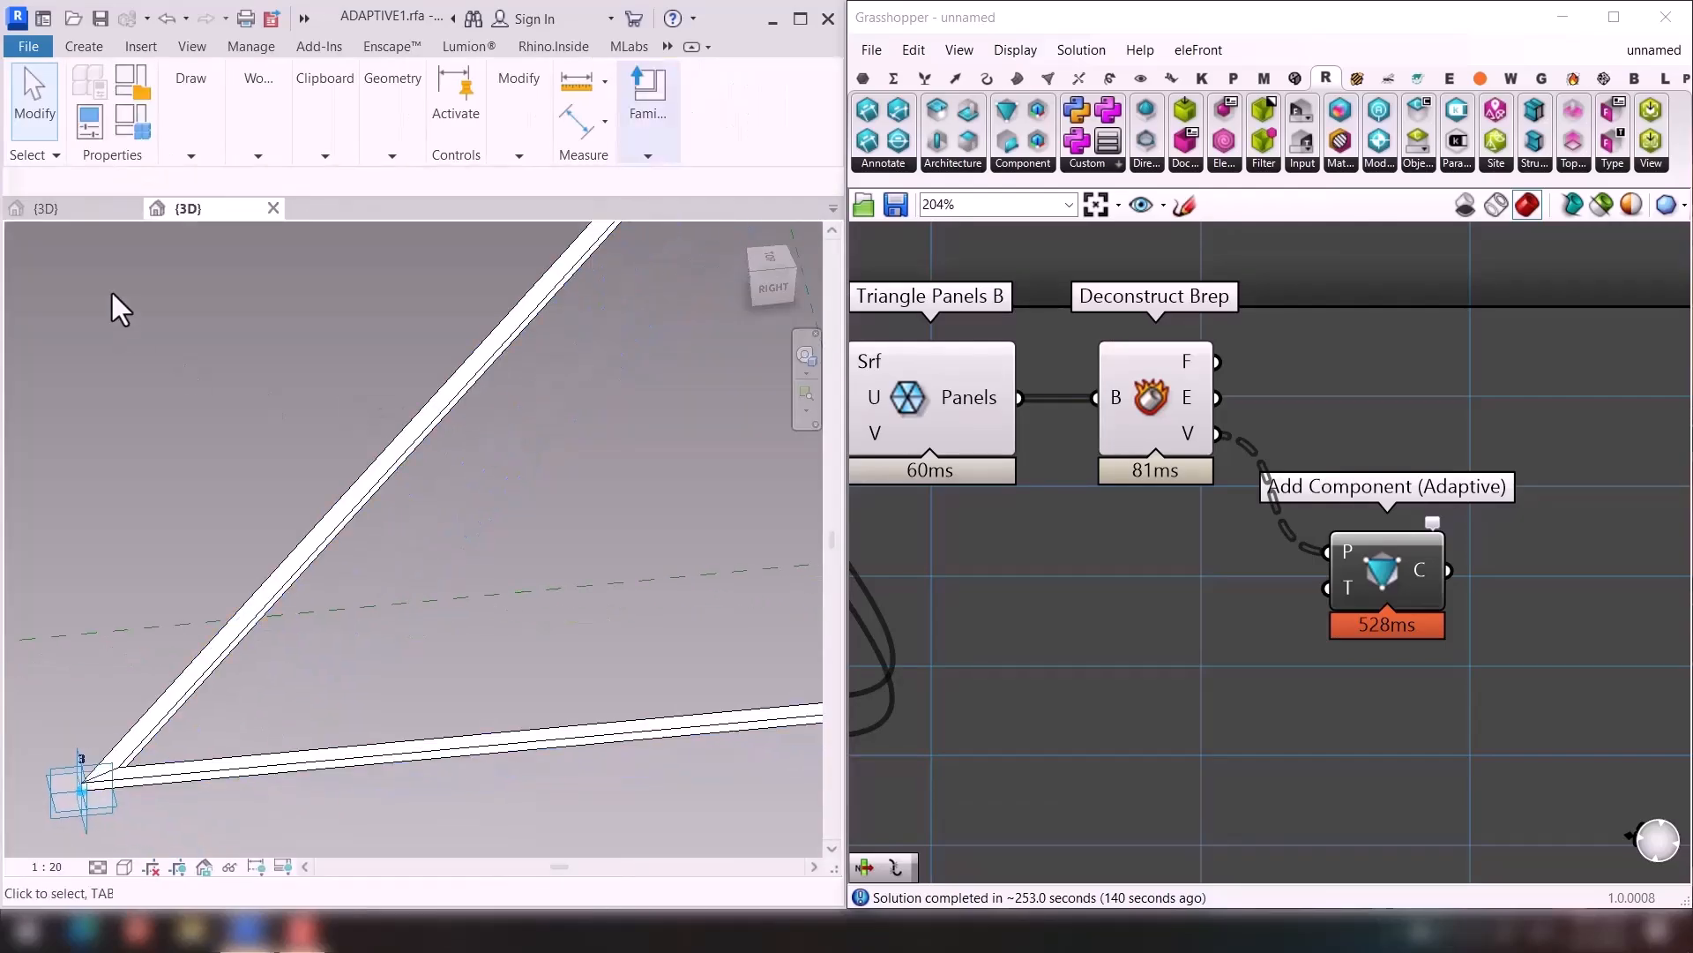
Return to the Project2 3D view and examine the panelled tower from several sides along with the Grasshopper definition.
{"action": "left_click", "coordinate": [85, 210]}
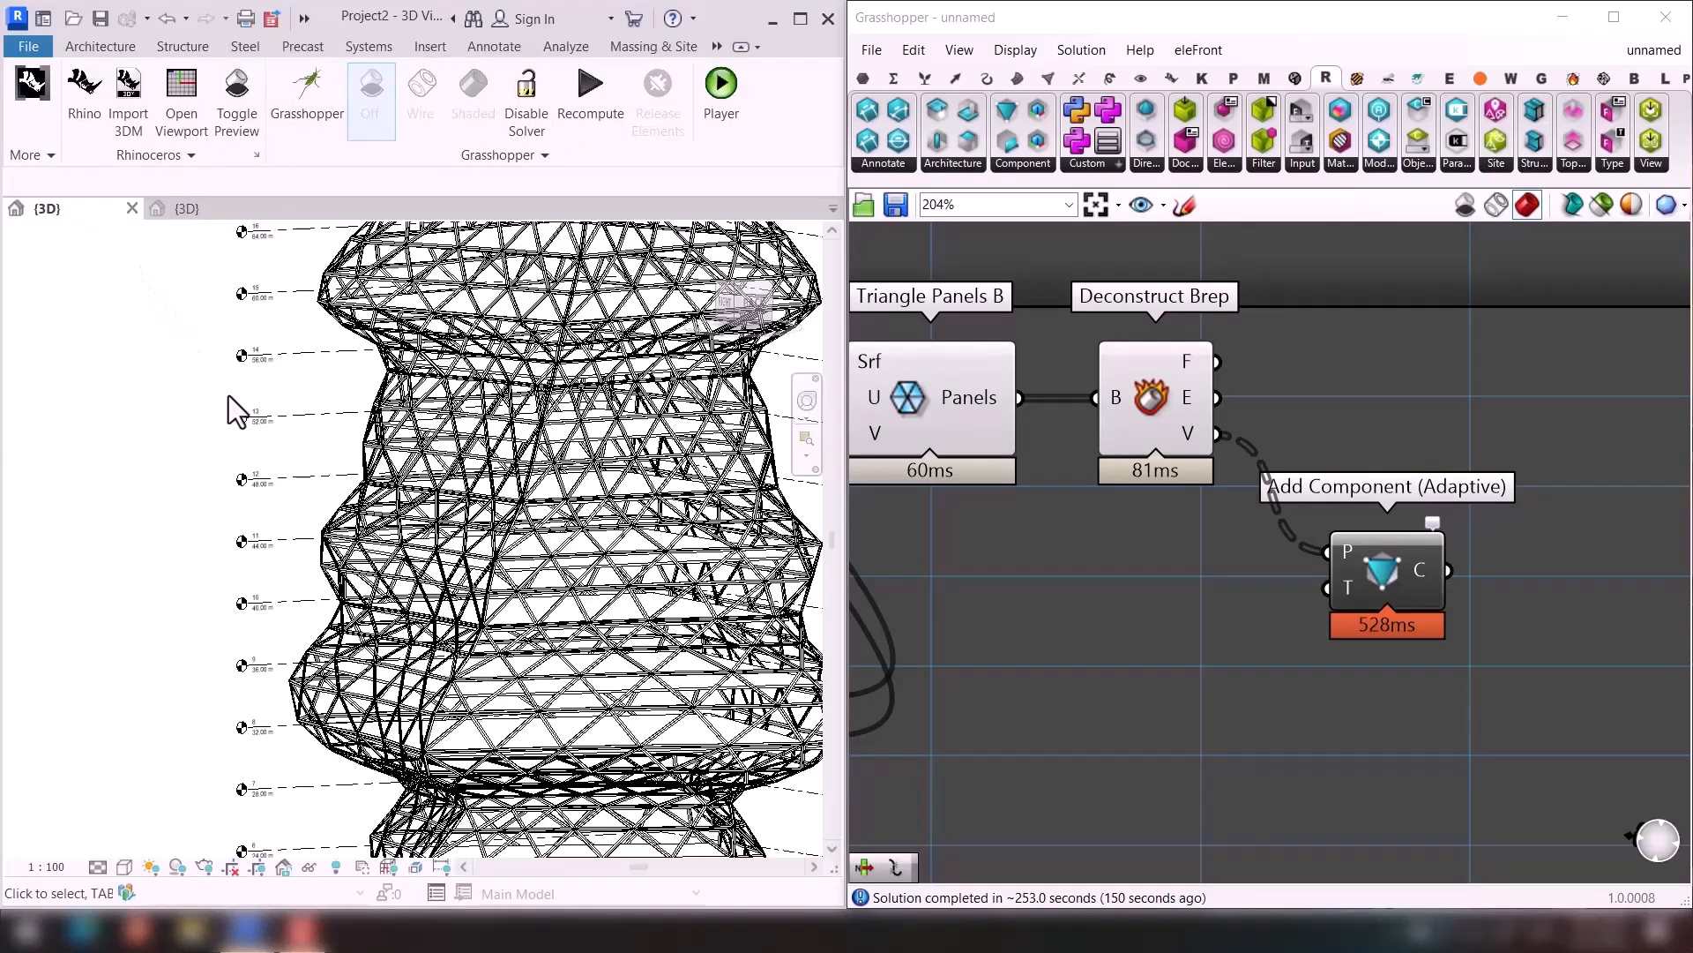
{"action": "mouse_move", "coordinate": [357, 538]}
{"action": "middle_mouse_down", "text": "shift"}
{"action": "mouse_move", "coordinate": [492, 650]}
{"action": "mouse_move", "coordinate": [617, 640]}
{"action": "mouse_move", "coordinate": [540, 692]}
{"action": "mouse_move", "coordinate": [498, 635]}
{"action": "mouse_move", "coordinate": [617, 609]}
{"action": "mouse_move", "coordinate": [395, 617]}
{"action": "mouse_move", "coordinate": [635, 473]}
{"action": "middle_mouse_up", "text": "shift"}
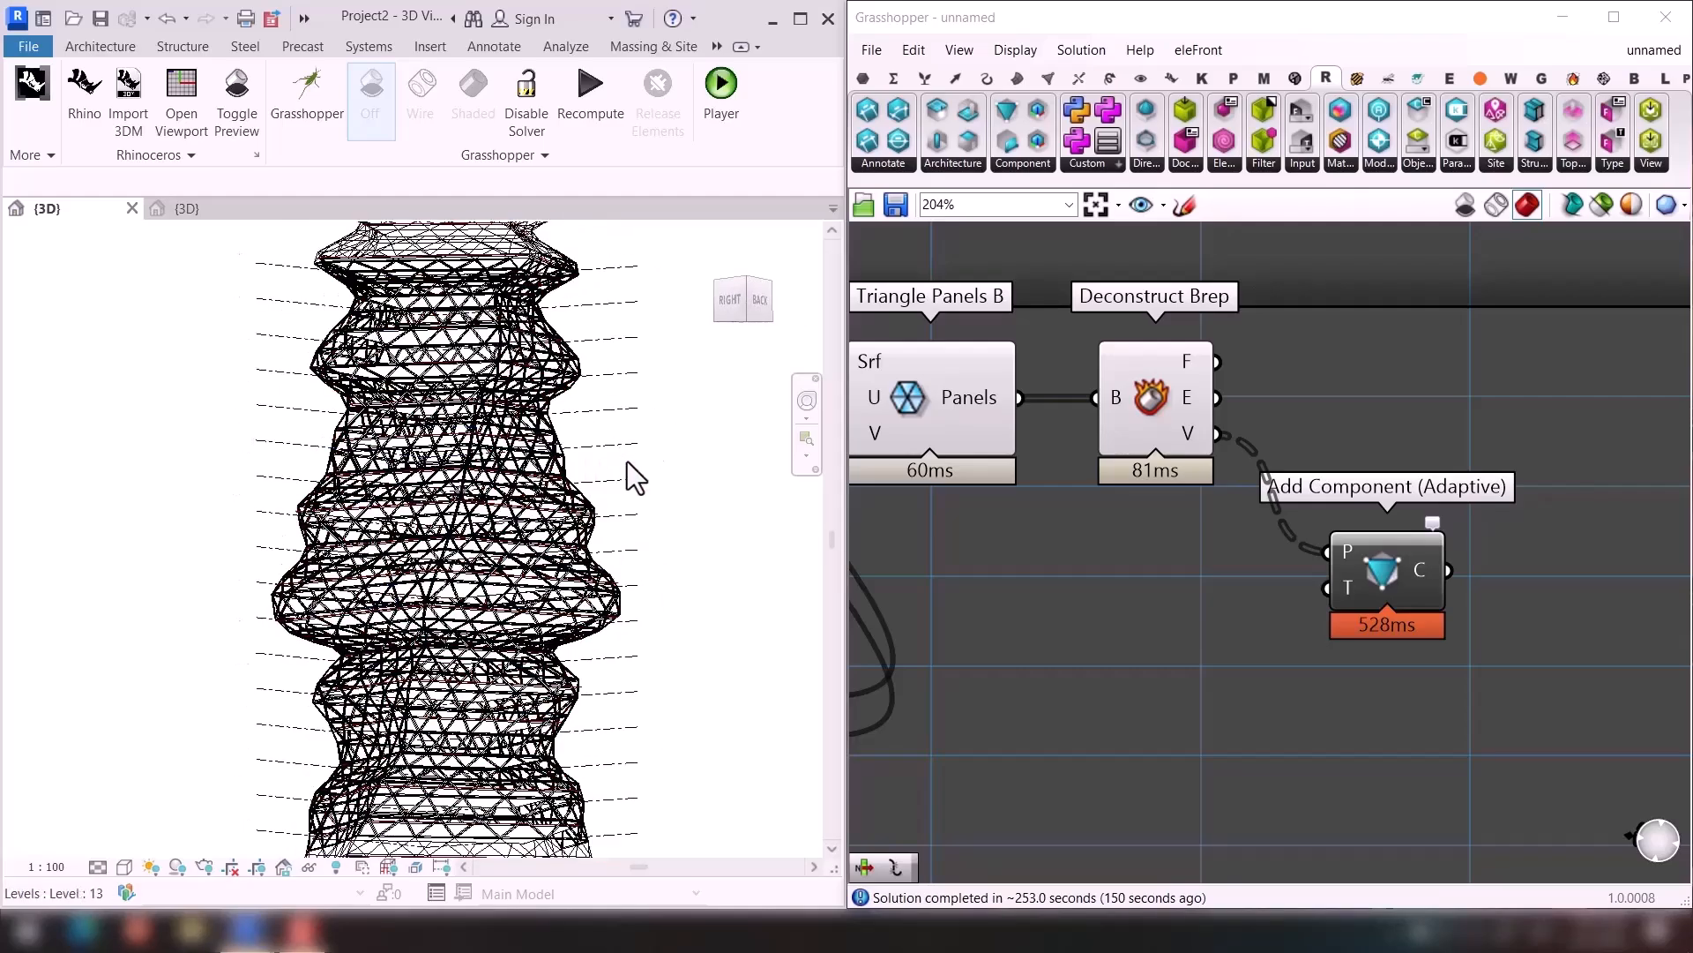
{"action": "scroll", "coordinate": [1112, 476], "scroll_direction": "down", "scroll_amount": 4}
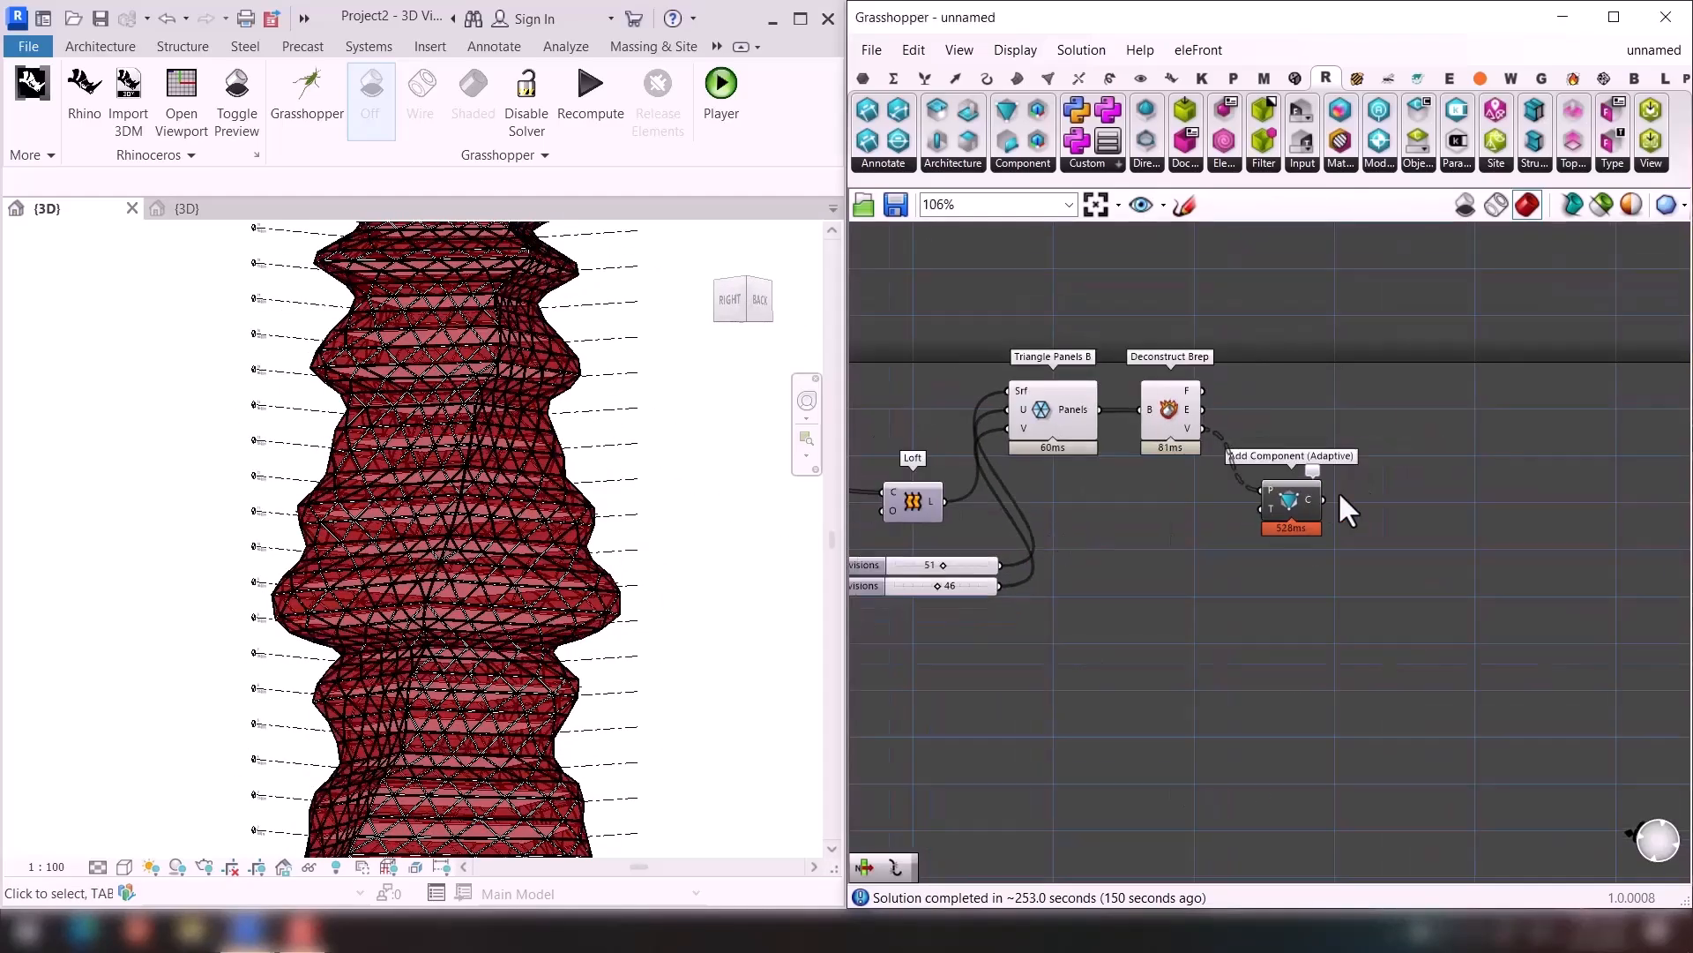
{"action": "right_click_drag", "start_coordinate": [1164, 634], "coordinate": [1591, 624]}
{"action": "scroll", "coordinate": [1099, 660], "scroll_direction": "down", "scroll_amount": 2}
{"action": "right_click_drag", "start_coordinate": [1098, 660], "coordinate": [1551, 633]}
{"action": "middle_click_drag", "start_coordinate": [744, 590], "coordinate": [538, 644], "text": "shift"}
{"action": "scroll", "coordinate": [538, 644], "scroll_direction": "down", "scroll_amount": 3}
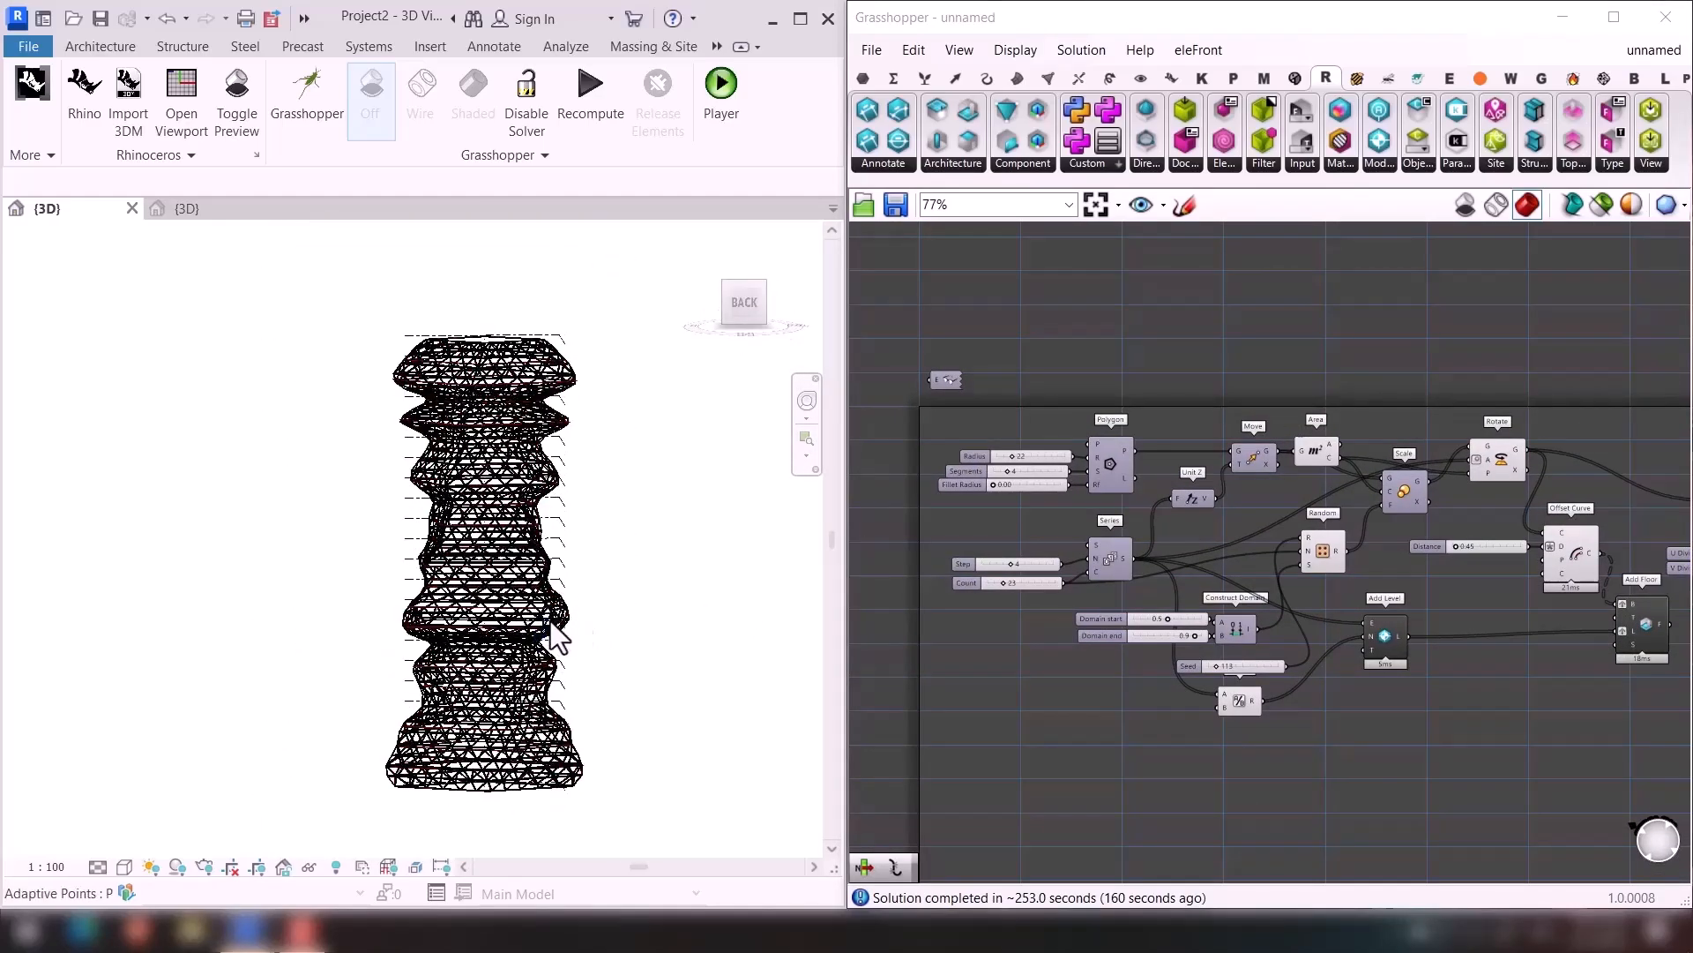
Disable the Grasshopper solver and set the Count slider feeding the Series component to 12.
{"action": "scroll", "coordinate": [1216, 661], "scroll_direction": "up", "scroll_amount": 3}
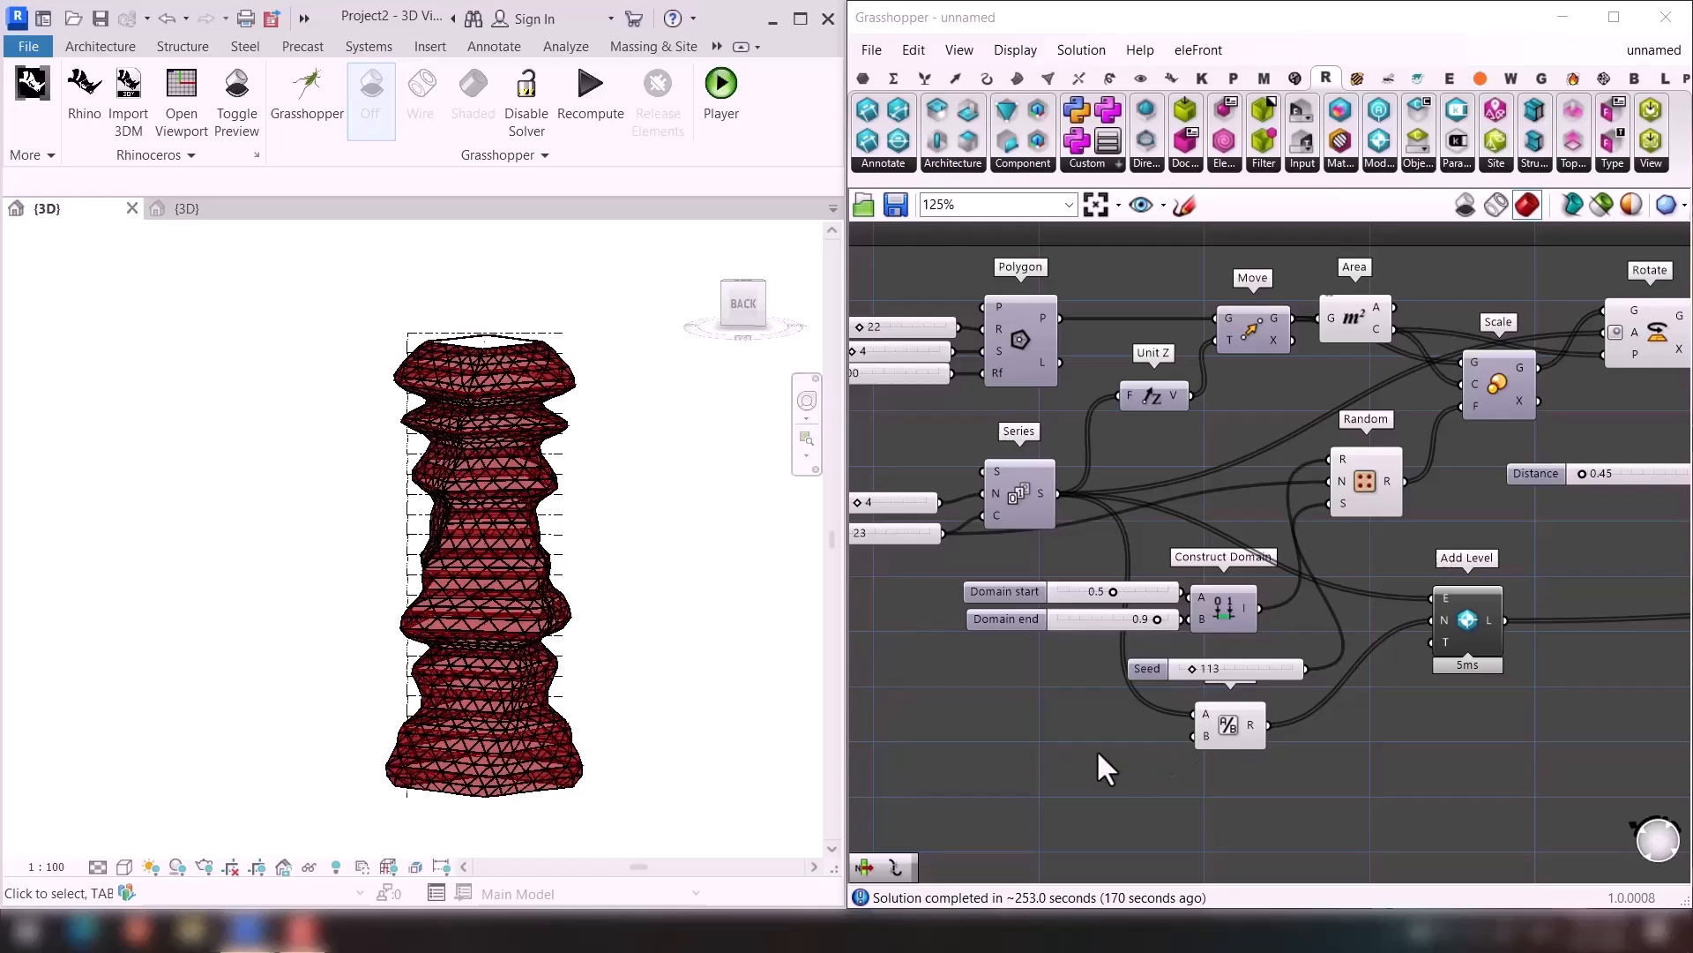
{"action": "middle_click_drag", "start_coordinate": [1014, 682], "coordinate": [1115, 688]}
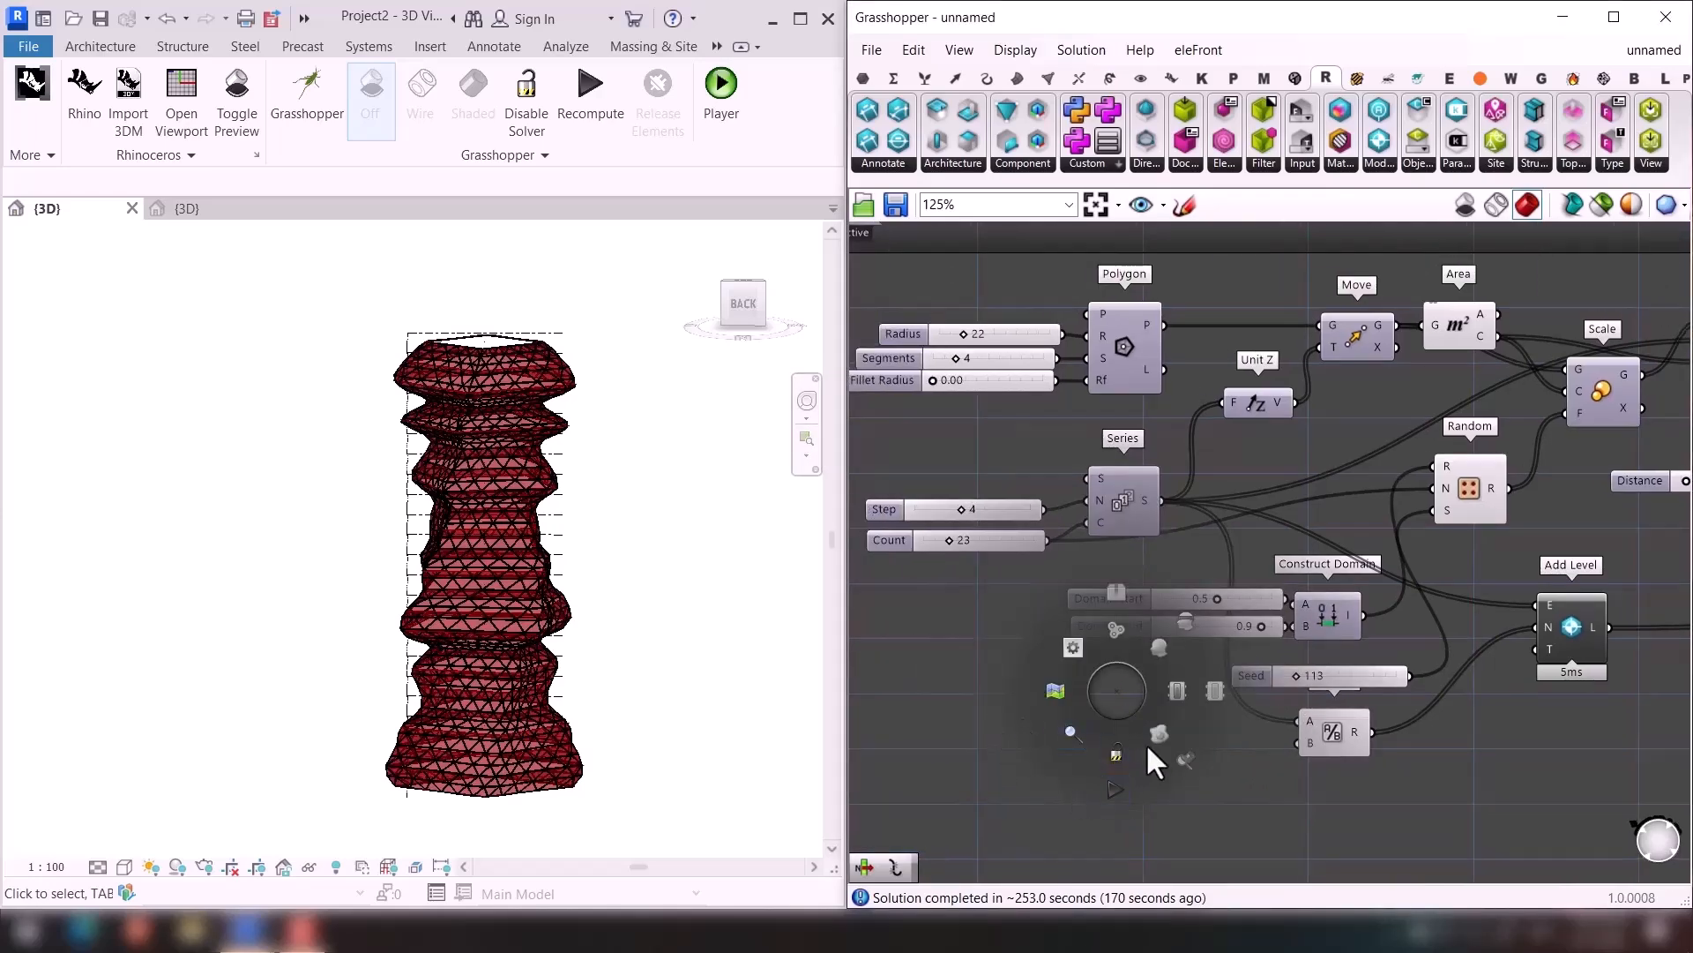
{"action": "left_click", "coordinate": [1119, 753]}
{"action": "scroll", "coordinate": [1015, 582], "scroll_direction": "up", "scroll_amount": 3}
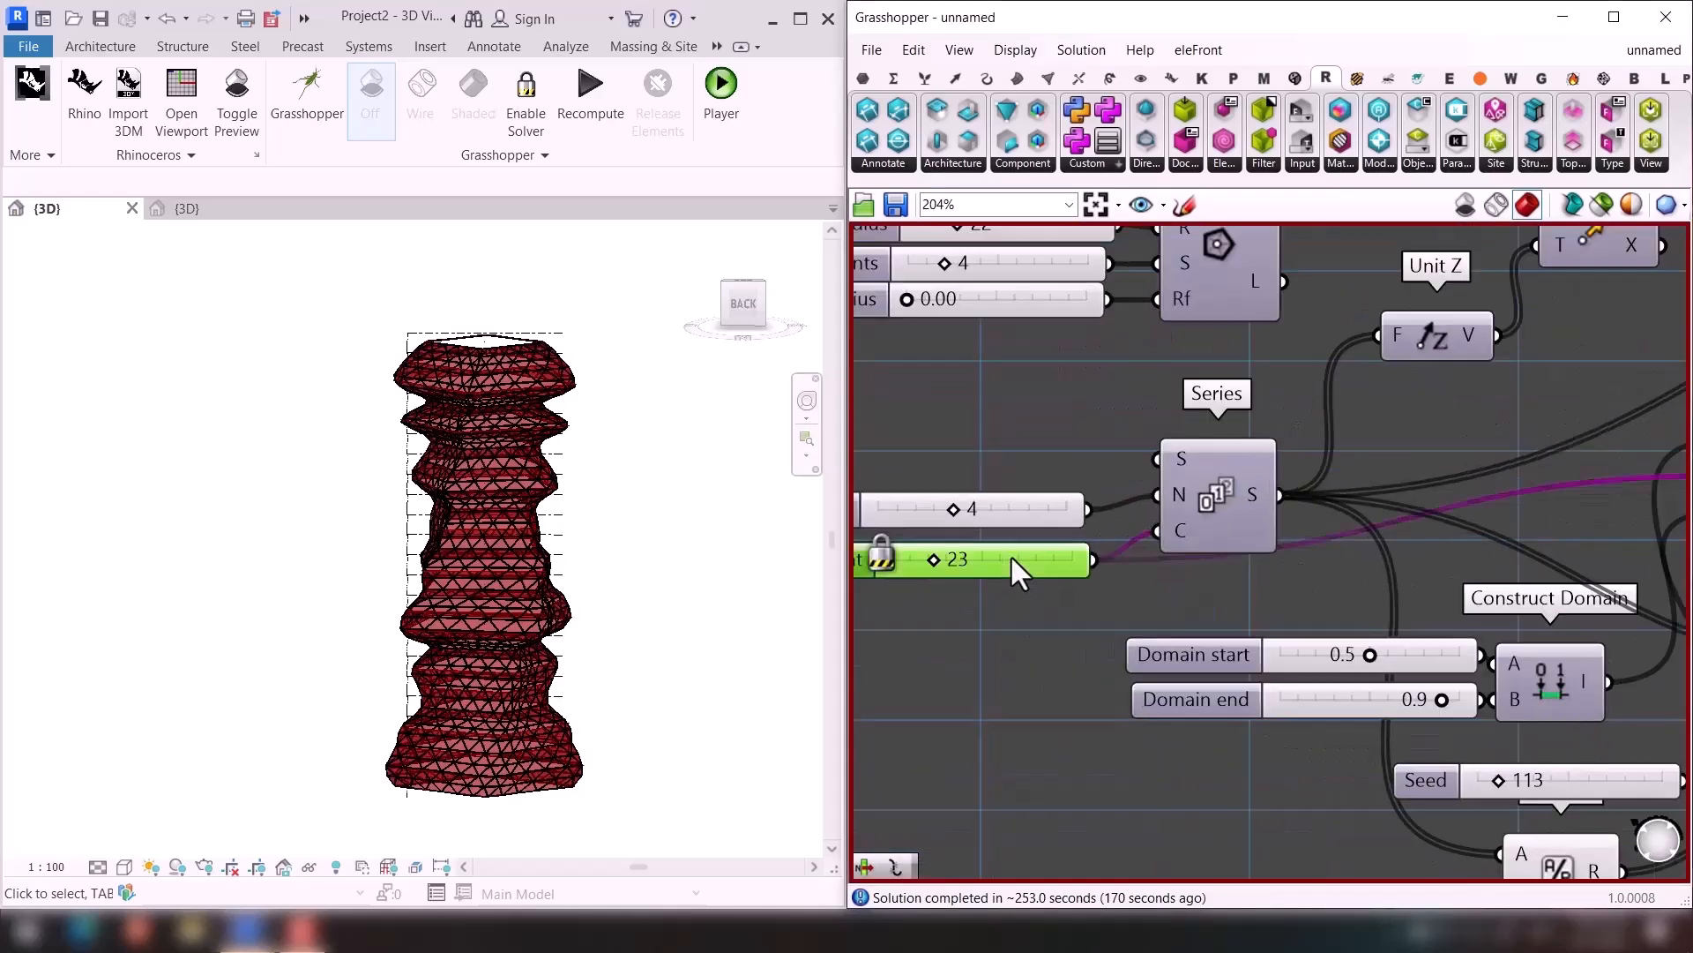
{"action": "double_click", "coordinate": [1012, 557]}
{"action": "type", "text": "12"}
{"action": "key", "text": "Return"}
Shift the Division component slightly down, away from the Seed slider.
{"action": "right_click_drag", "start_coordinate": [989, 647], "coordinate": [1061, 600]}
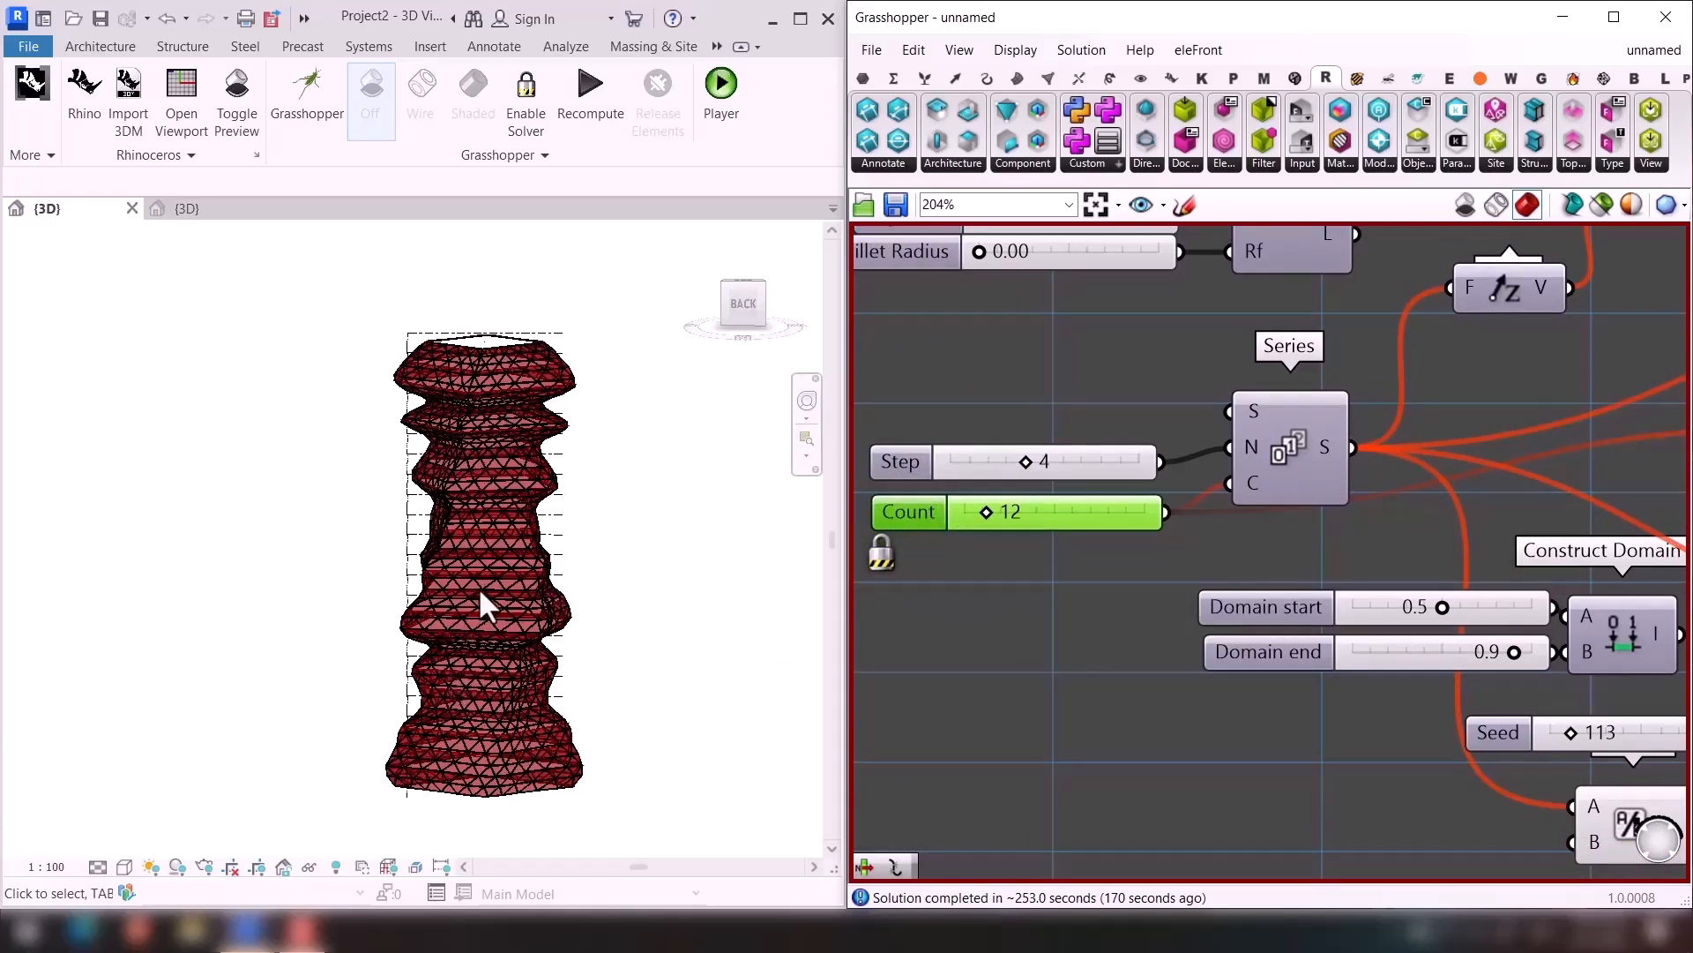
{"action": "middle_click", "coordinate": [989, 660]}
{"action": "right_click_drag", "start_coordinate": [1116, 653], "coordinate": [882, 627]}
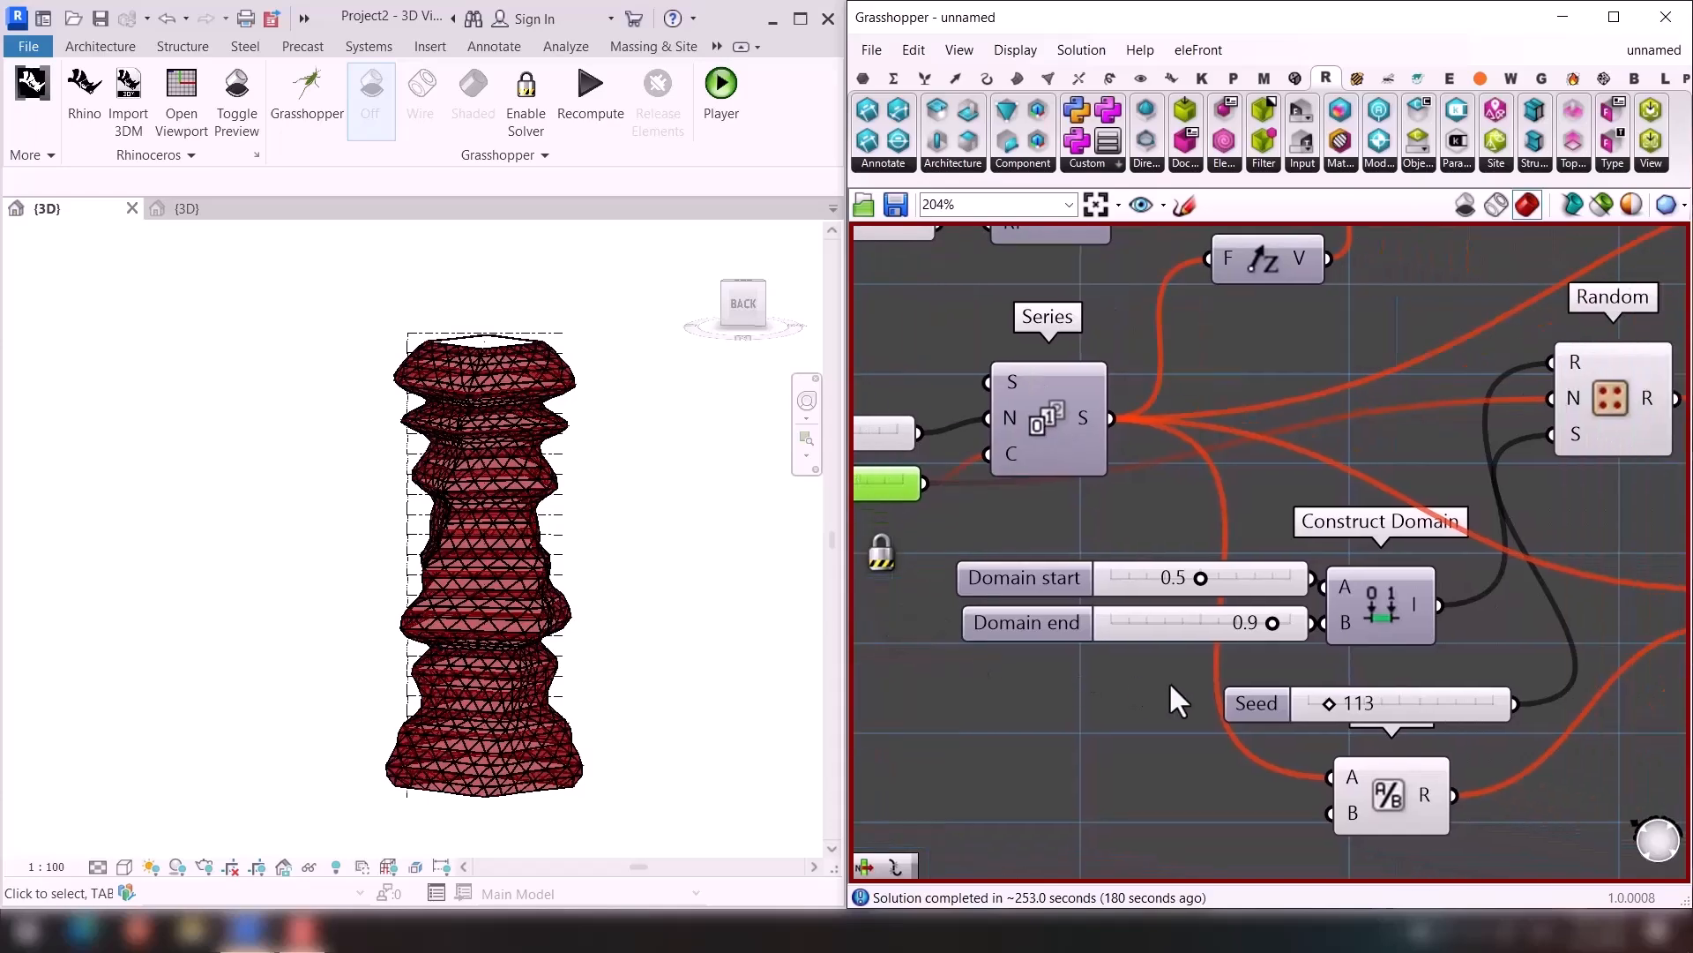
{"action": "right_click_drag", "start_coordinate": [1170, 682], "coordinate": [1003, 681]}
{"action": "right_click_drag", "start_coordinate": [1365, 775], "coordinate": [1219, 763]}
{"action": "left_click_drag", "start_coordinate": [1074, 788], "coordinate": [1076, 805]}
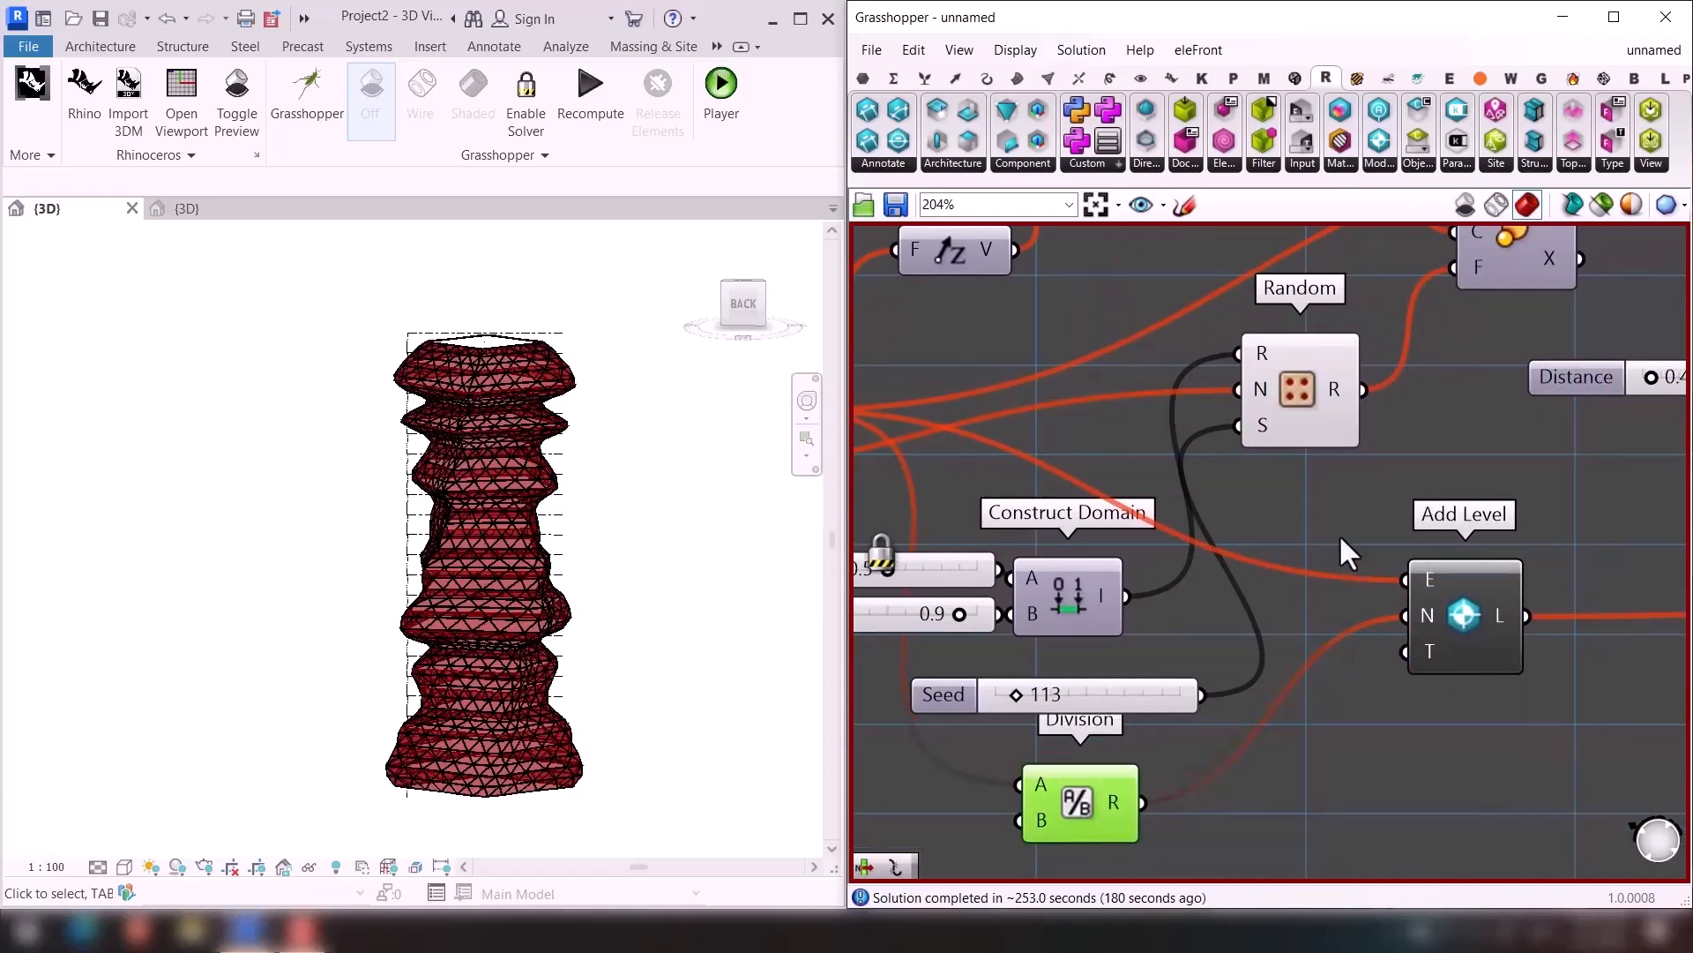
{"action": "right_click_drag", "start_coordinate": [1248, 467], "coordinate": [1268, 573]}
{"action": "left_click", "coordinate": [1315, 512]}
{"action": "scroll", "coordinate": [1350, 488], "scroll_direction": "down", "scroll_amount": 2}
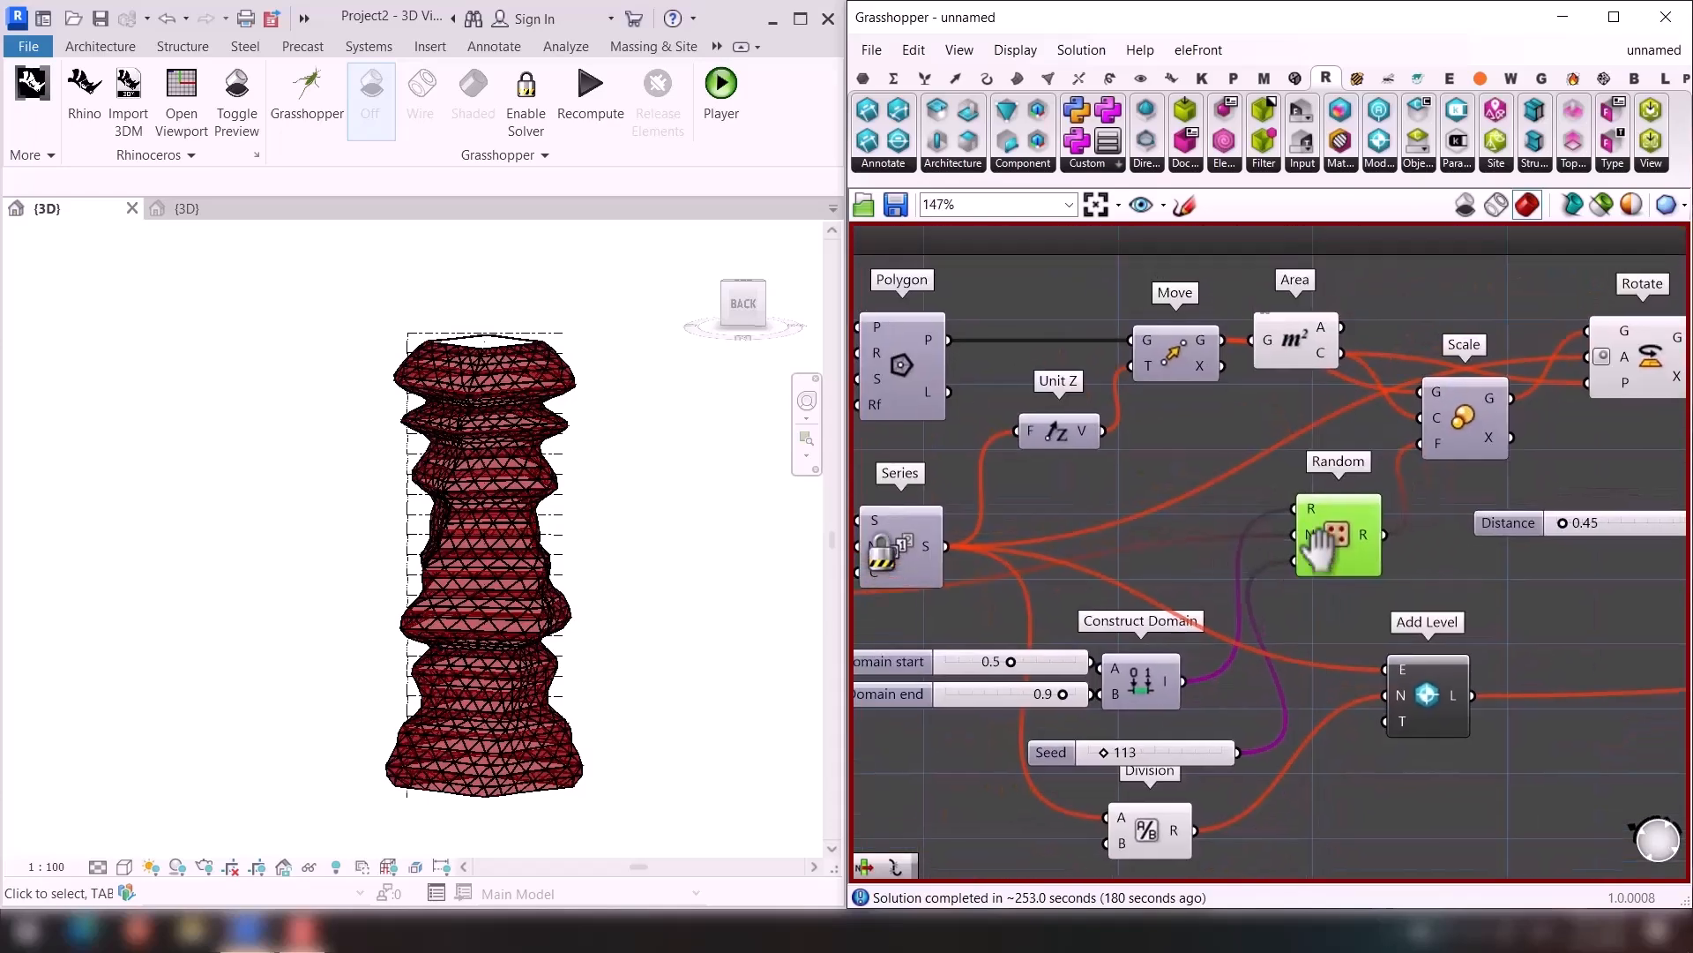
Set U Divisions to 48 and V Divisions to 36 for Triangle Panels B, and re-enable the solver.
{"action": "right_click_drag", "start_coordinate": [1360, 617], "coordinate": [1208, 674]}
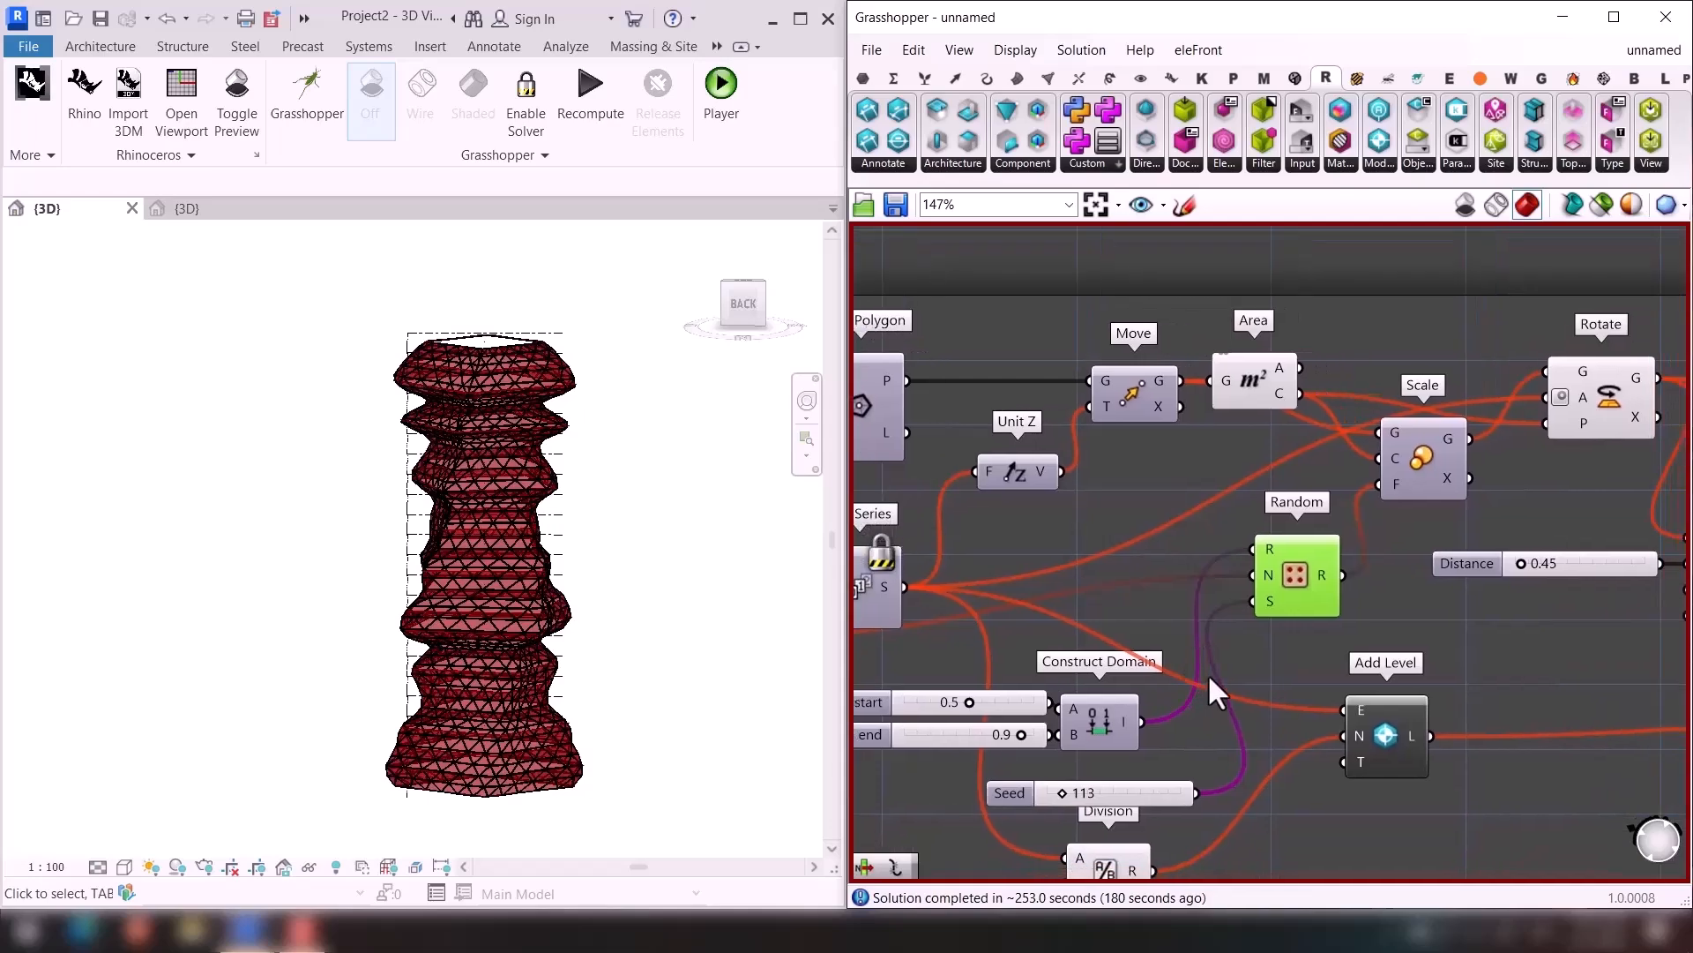
{"action": "right_click_drag", "start_coordinate": [1475, 598], "coordinate": [1164, 650]}
{"action": "right_click_drag", "start_coordinate": [1399, 657], "coordinate": [1161, 555]}
{"action": "mouse_move", "coordinate": [1335, 631]}
{"action": "right_mouse_down"}
{"action": "mouse_move", "coordinate": [1145, 664]}
{"action": "mouse_move", "coordinate": [1336, 650]}
{"action": "right_mouse_up"}
{"action": "double_click", "coordinate": [1327, 595]}
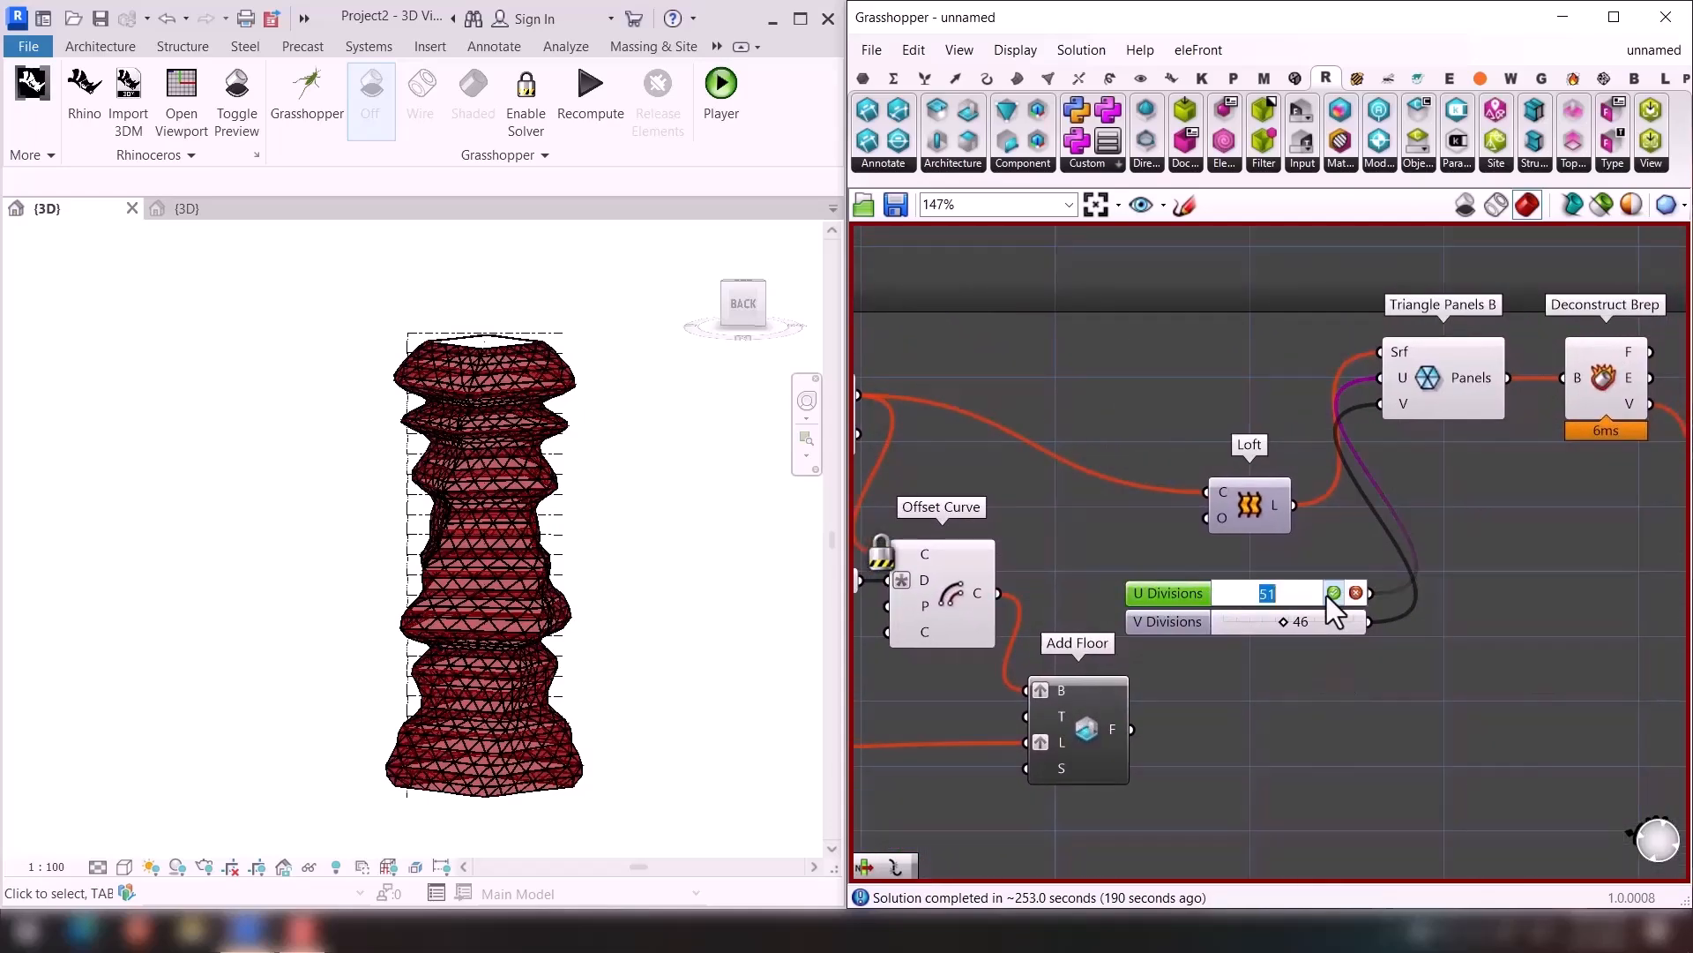
{"action": "type", "text": "48"}
{"action": "key", "text": "Return"}
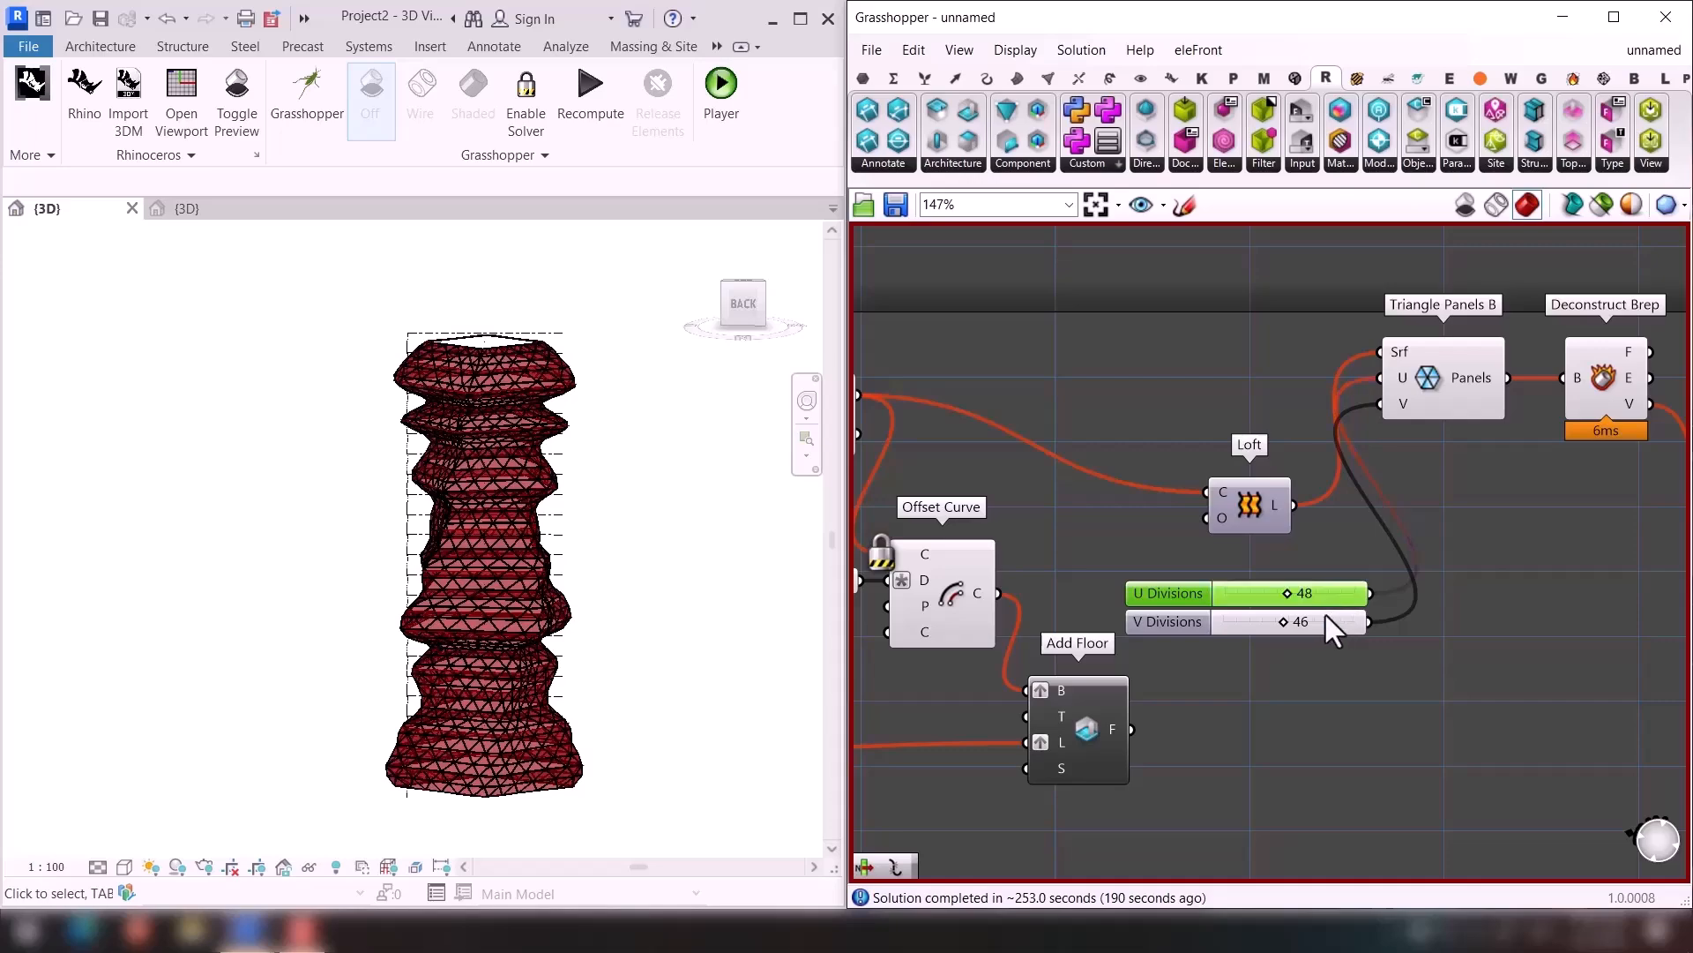
{"action": "double_click", "coordinate": [1326, 616]}
{"action": "type", "text": "36"}
{"action": "left_click", "coordinate": [1332, 621]}
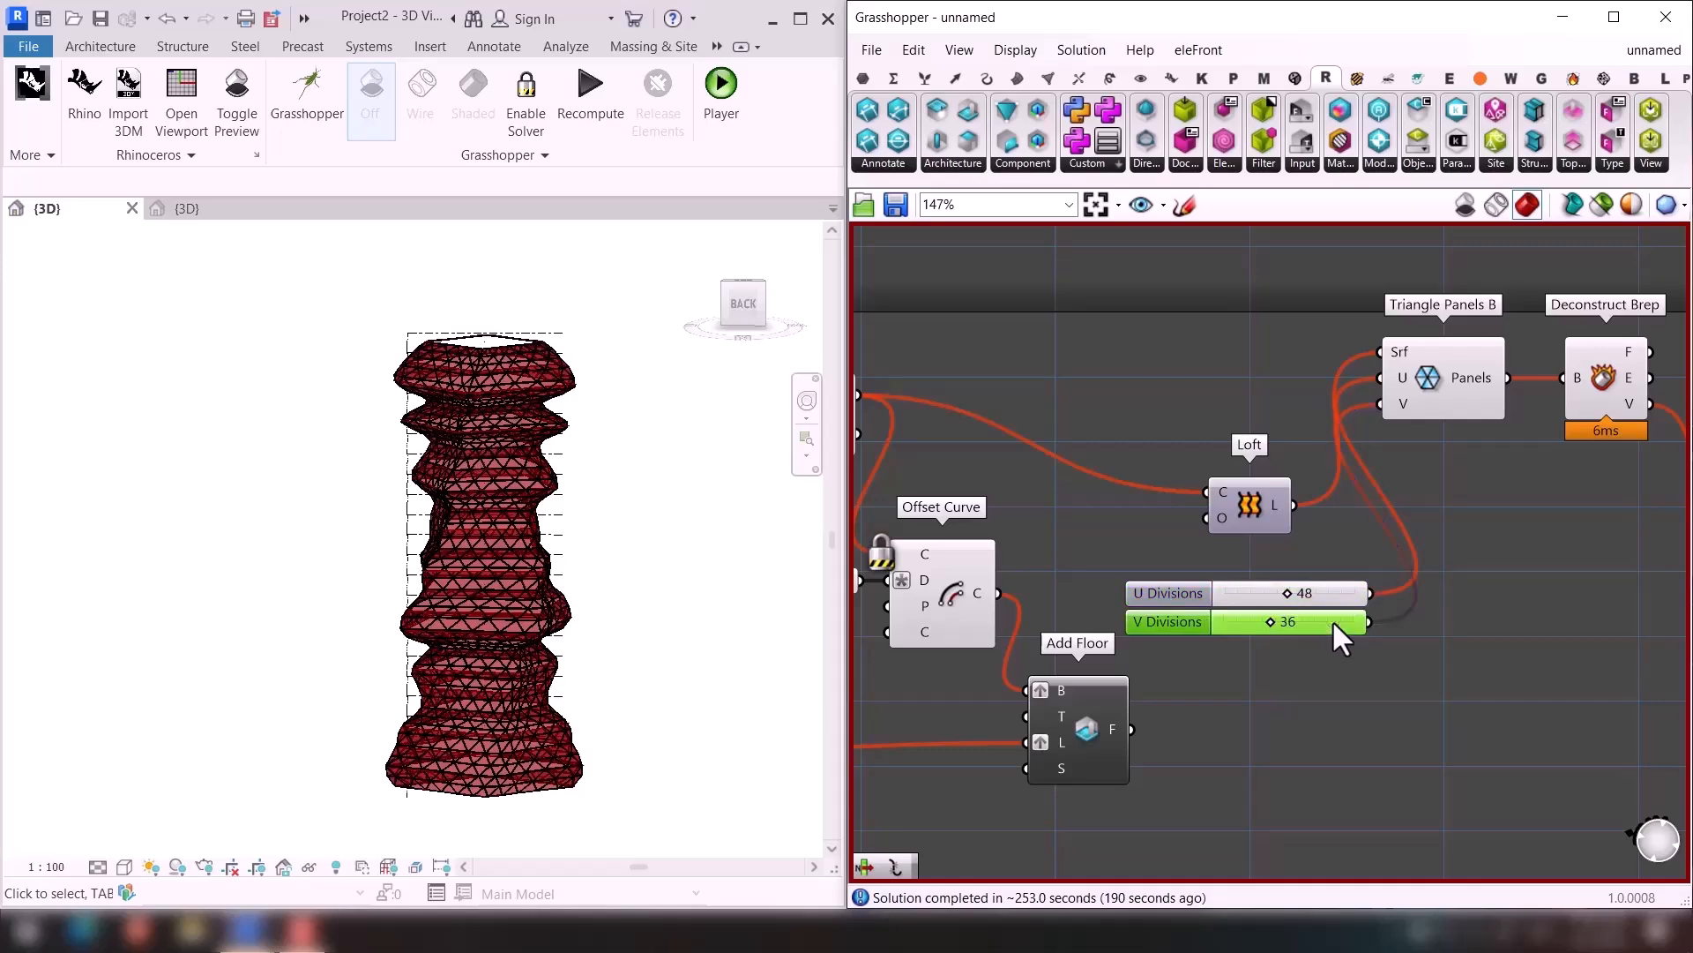
{"action": "middle_click", "coordinate": [1334, 688]}
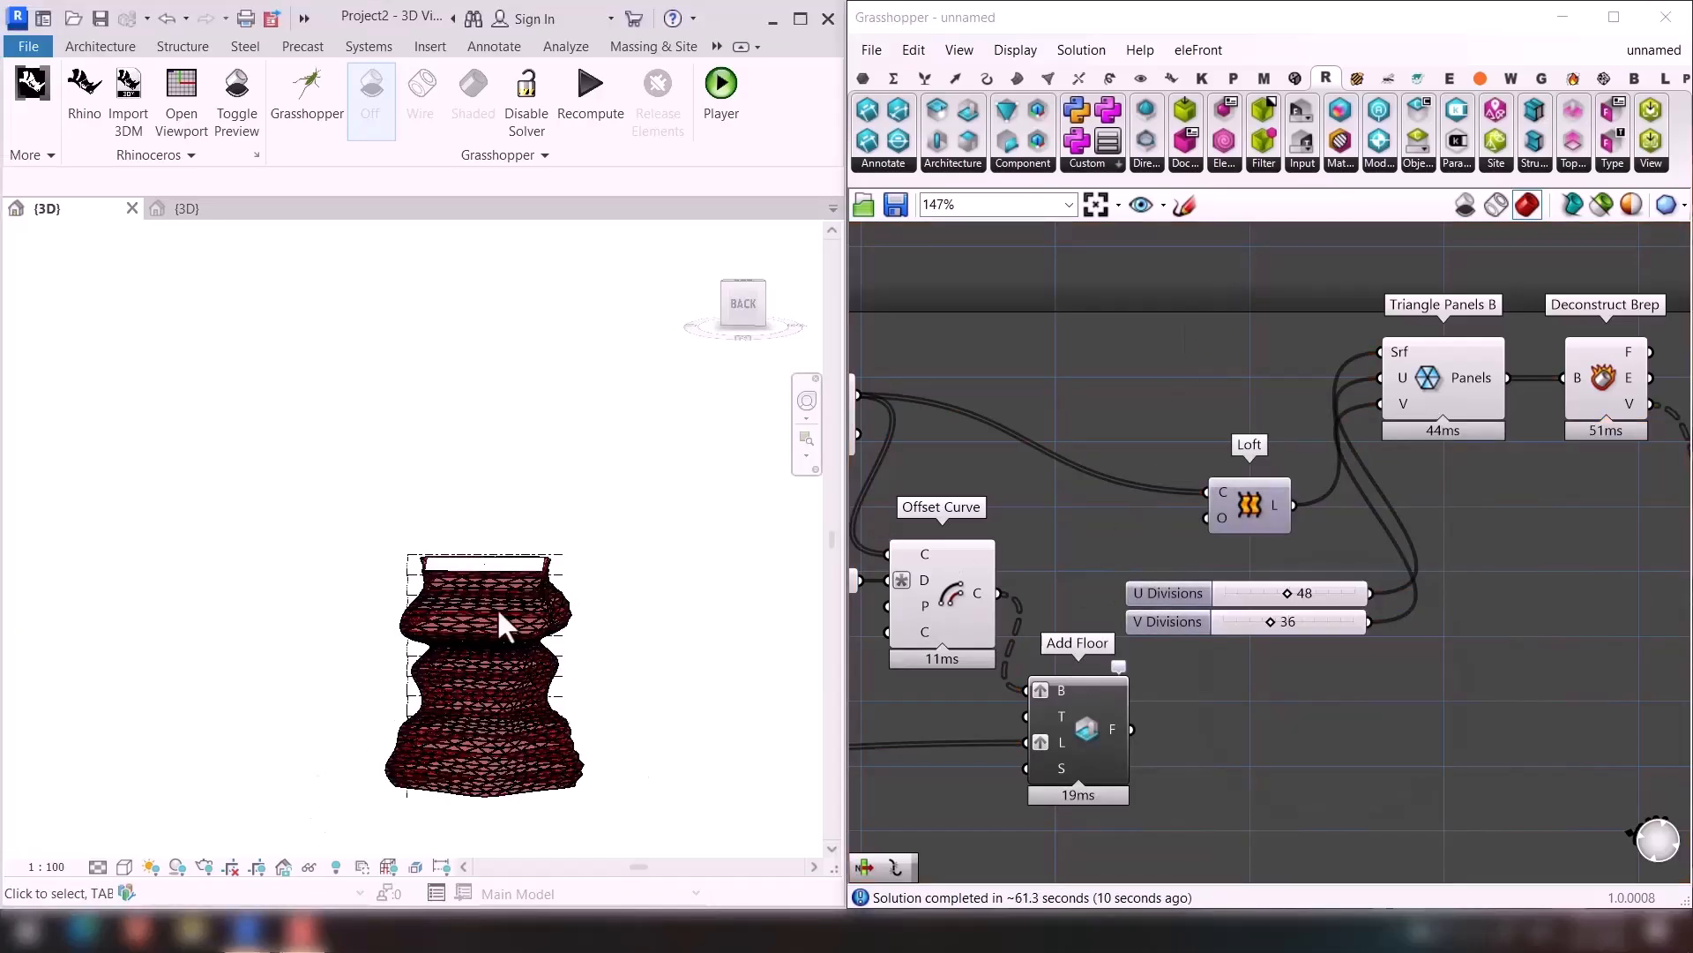
Examine the recomputed shorter tower in Revit from several sides and review the level and floor components.
{"action": "middle_click_drag", "start_coordinate": [606, 757], "coordinate": [393, 557], "text": "shift"}
{"action": "scroll", "coordinate": [414, 701], "scroll_direction": "up", "scroll_amount": 3}
{"action": "left_click", "coordinate": [1171, 397]}
{"action": "right_click_drag", "start_coordinate": [1172, 376], "coordinate": [1493, 371]}
{"action": "right_click_drag", "start_coordinate": [1274, 511], "coordinate": [1446, 428]}
{"action": "scroll", "coordinate": [647, 514], "scroll_direction": "down", "scroll_amount": 3}
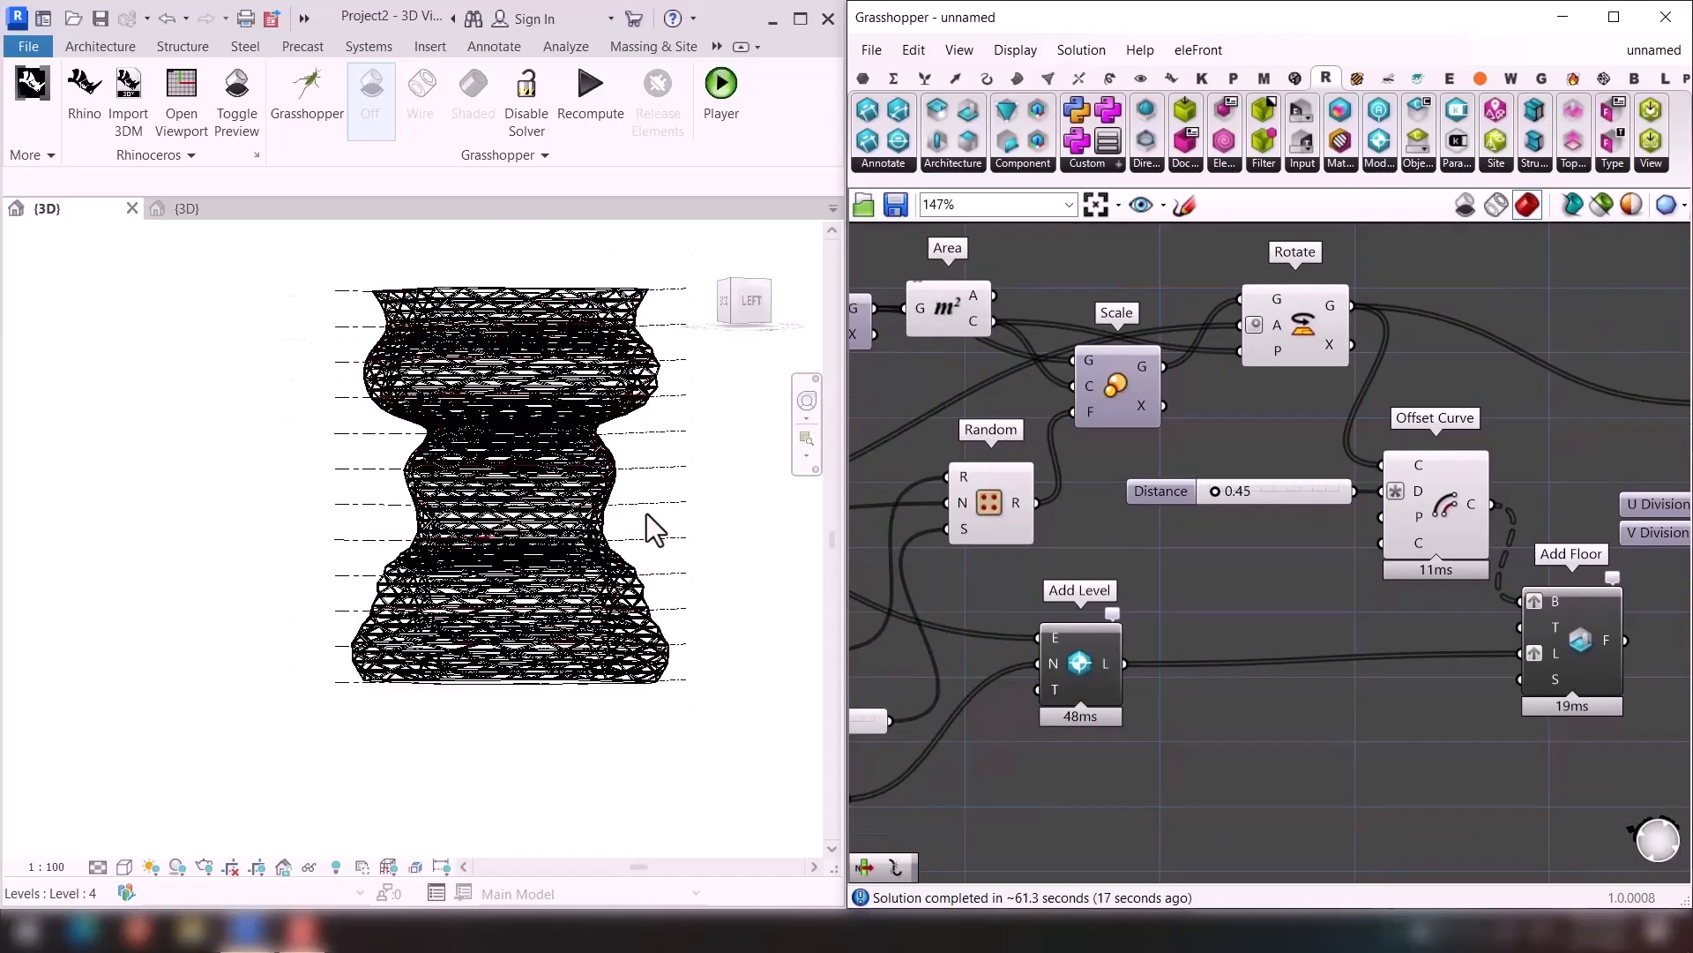
{"action": "mouse_move", "coordinate": [647, 514]}
{"action": "middle_mouse_down", "text": "shift"}
{"action": "mouse_move", "coordinate": [635, 650]}
{"action": "mouse_move", "coordinate": [673, 651]}
{"action": "mouse_move", "coordinate": [600, 674]}
{"action": "middle_mouse_up", "text": "shift"}
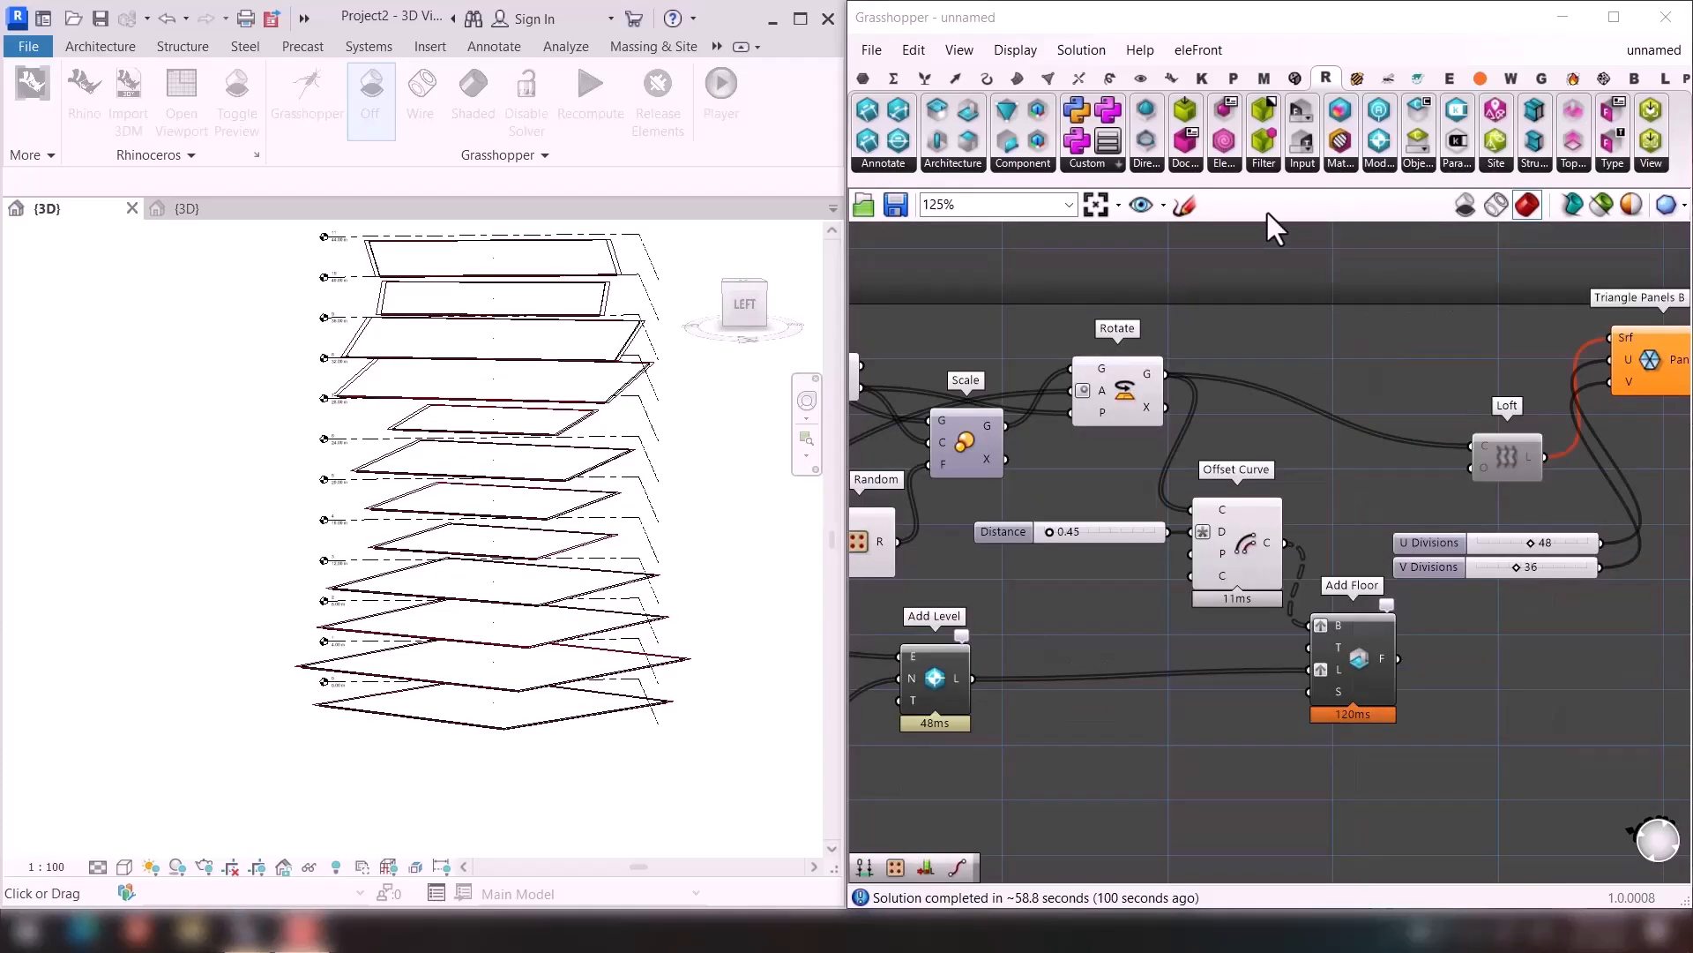
Select the disabled Loft component and inspect the panel and adaptive components downstream of it.
{"action": "right_click", "coordinate": [1439, 424]}
{"action": "left_click", "coordinate": [1500, 445]}
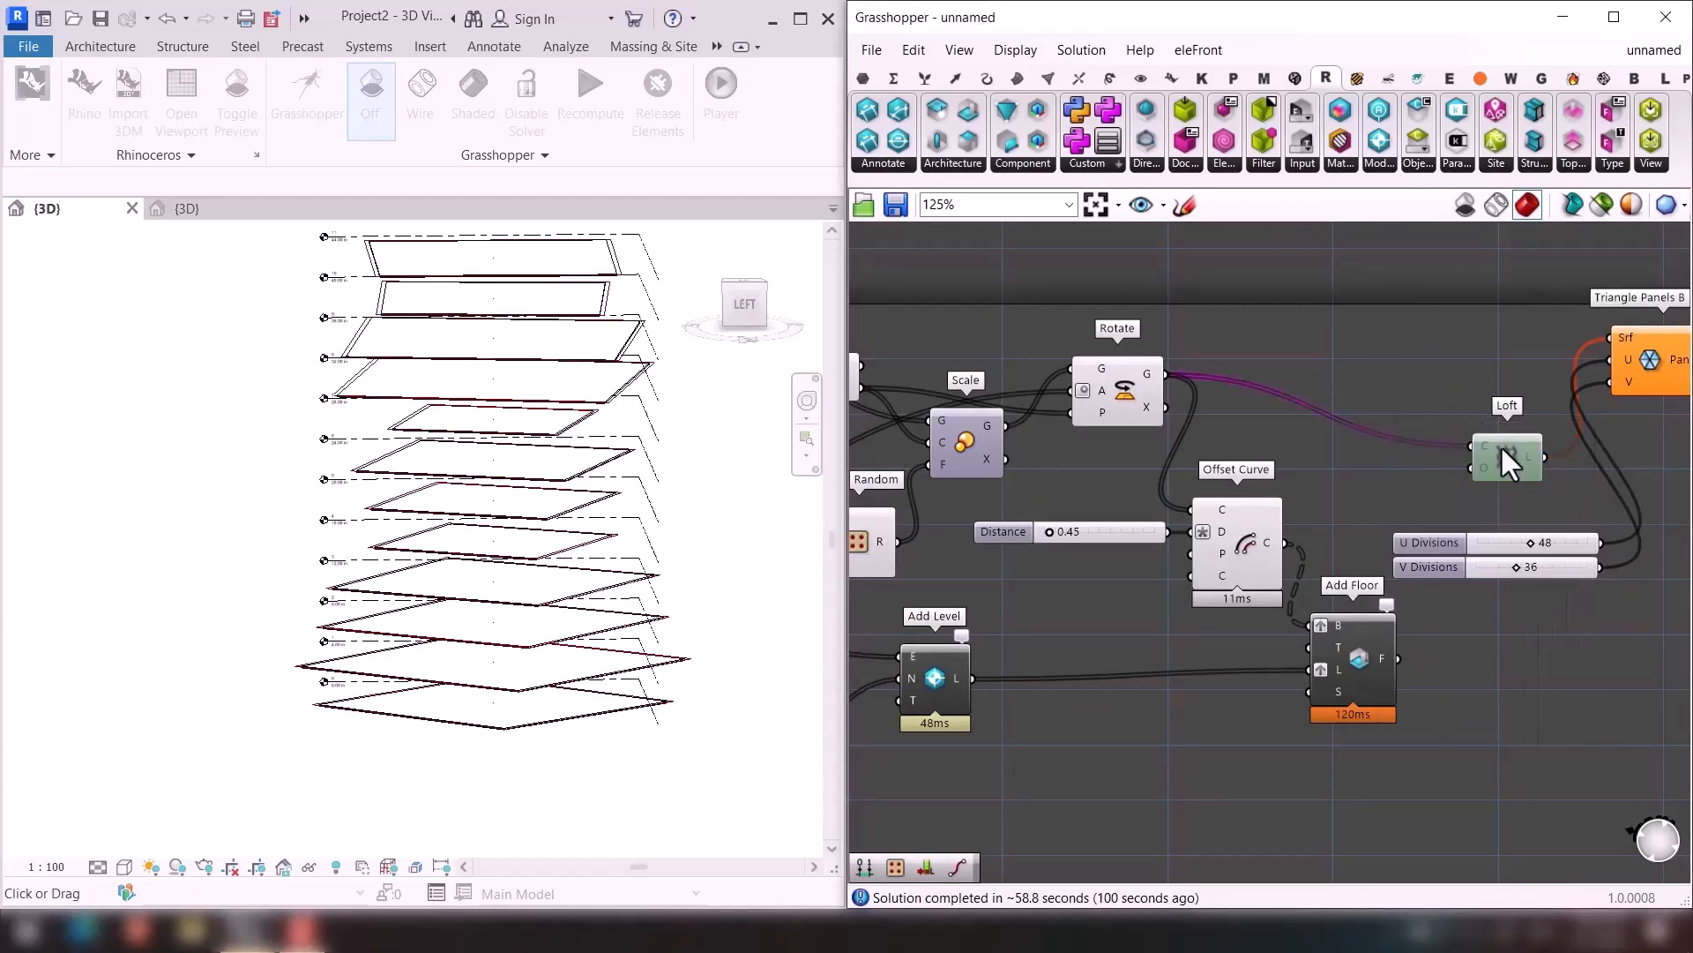
{"action": "middle_click", "coordinate": [1500, 457]}
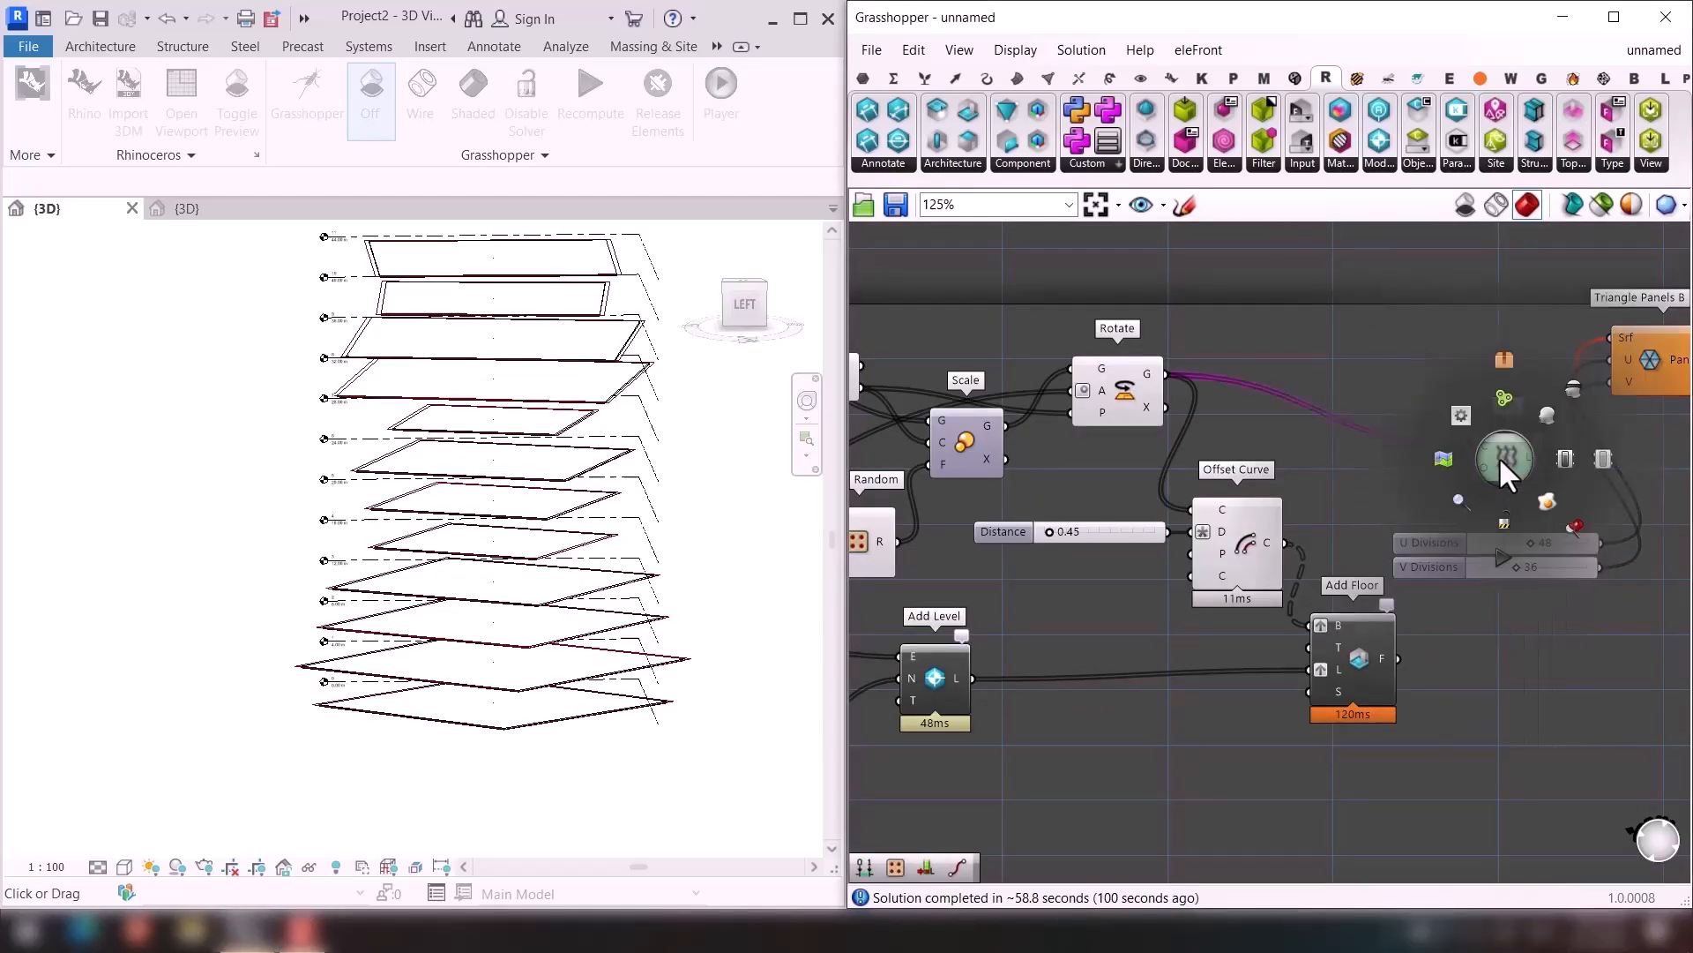
{"action": "left_click", "coordinate": [1500, 519]}
{"action": "right_click_drag", "start_coordinate": [1534, 648], "coordinate": [1082, 704]}
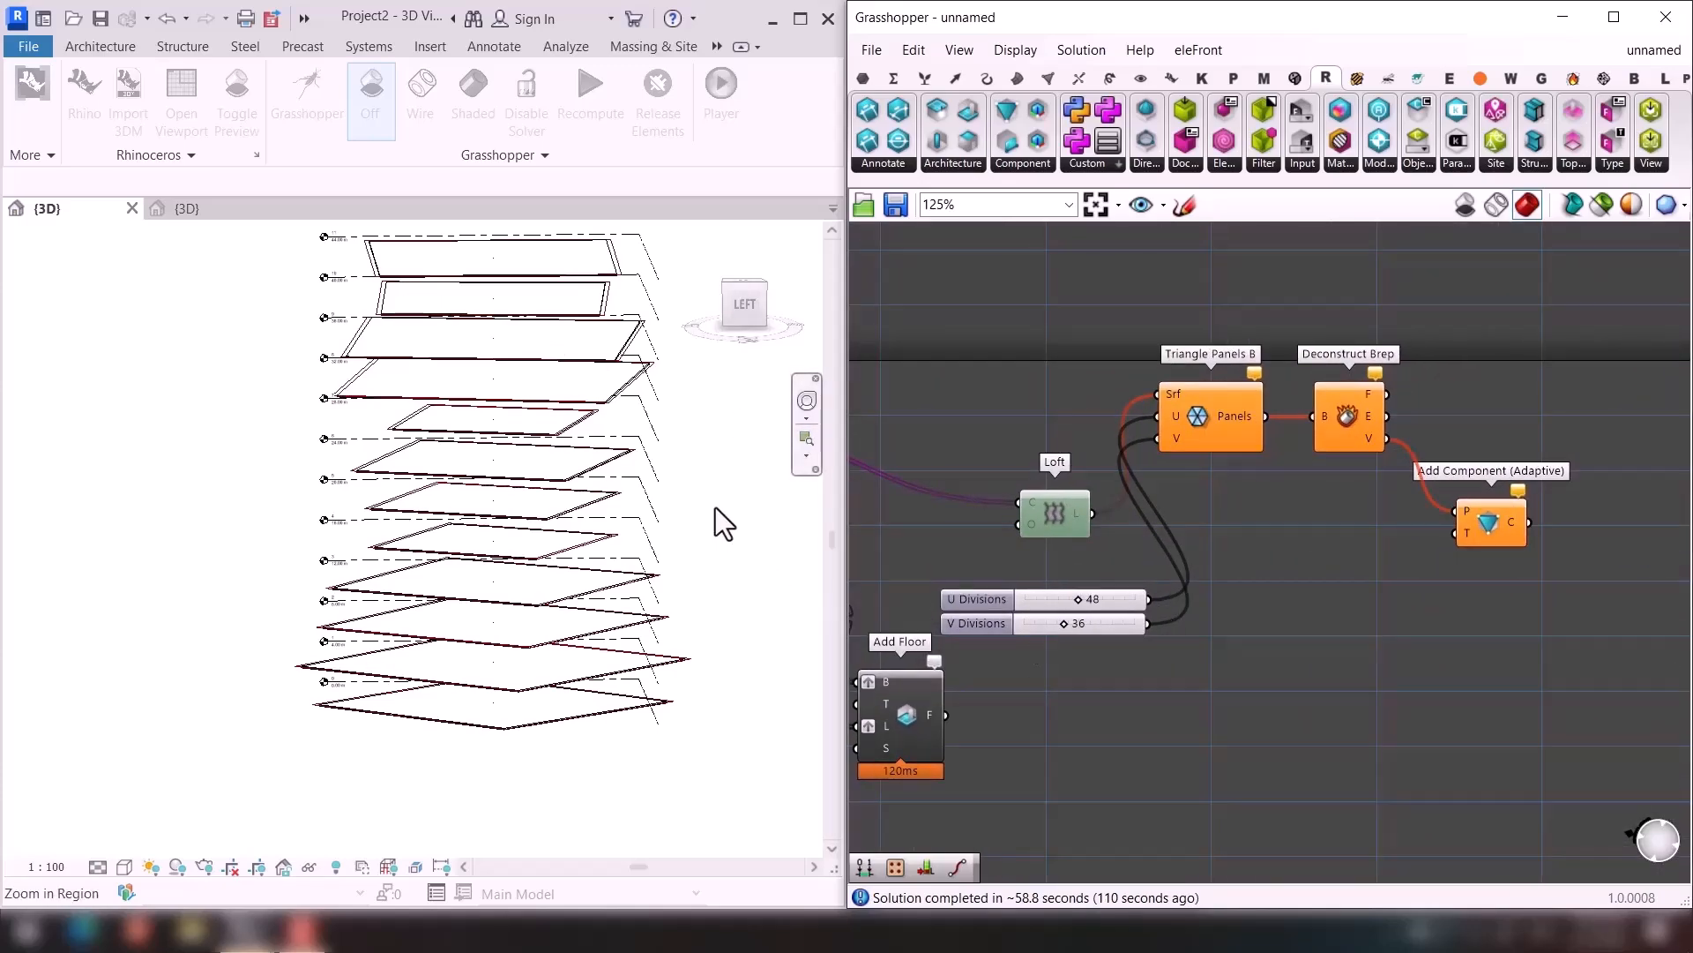
Raise the Count slider feeding the Series component to 32 and frame the taller stack of levels in Revit.
{"action": "right_click_drag", "start_coordinate": [1006, 740], "coordinate": [1557, 691]}
{"action": "right_click_drag", "start_coordinate": [1131, 719], "coordinate": [1557, 682]}
{"action": "scroll", "coordinate": [636, 559], "scroll_direction": "down", "scroll_amount": 1}
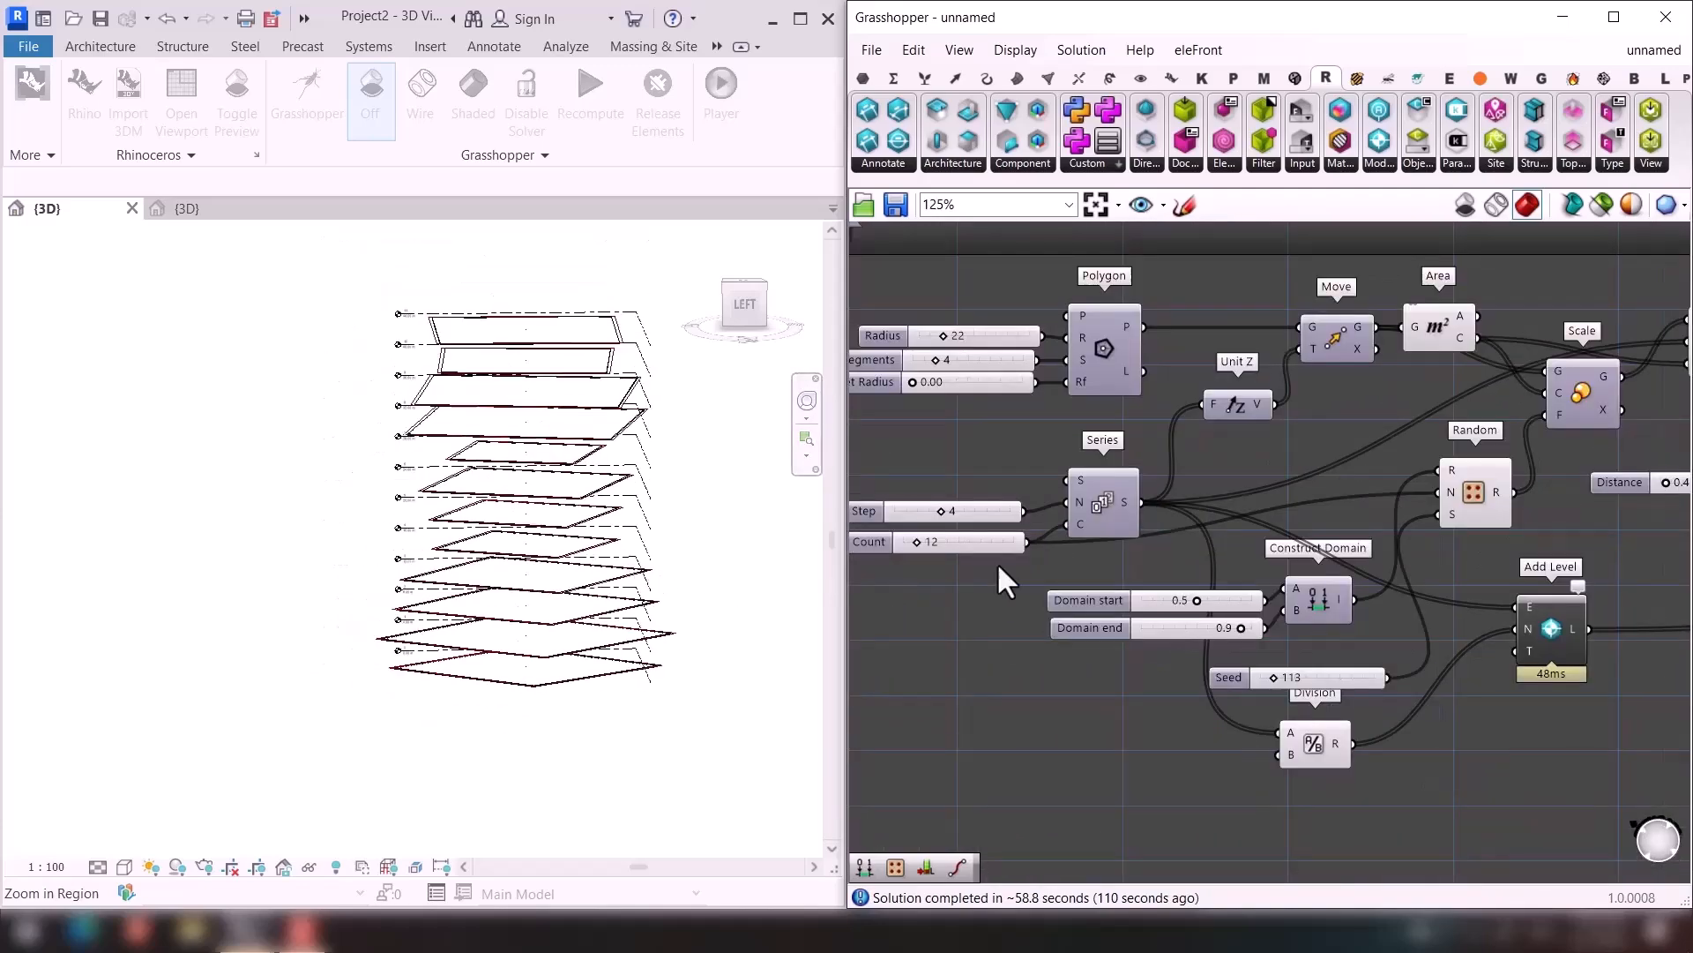
{"action": "scroll", "coordinate": [998, 572], "scroll_direction": "up", "scroll_amount": 1}
{"action": "left_click_drag", "start_coordinate": [914, 535], "coordinate": [938, 532]}
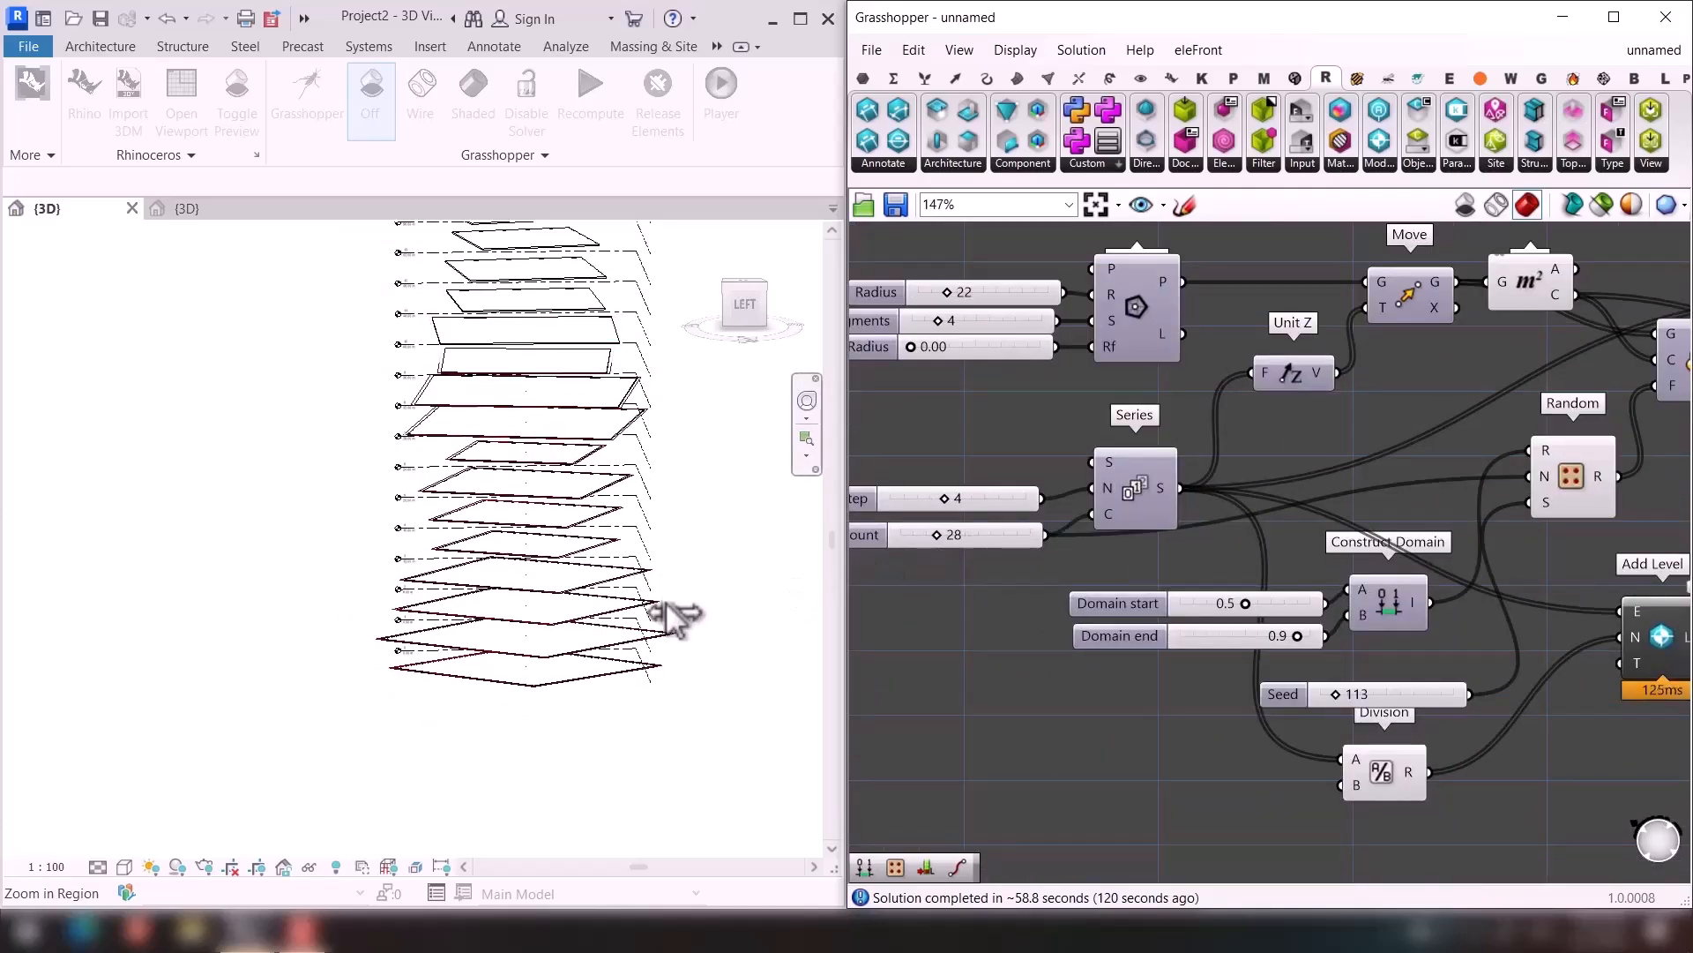
{"action": "scroll", "coordinate": [675, 615], "scroll_direction": "down", "scroll_amount": 3}
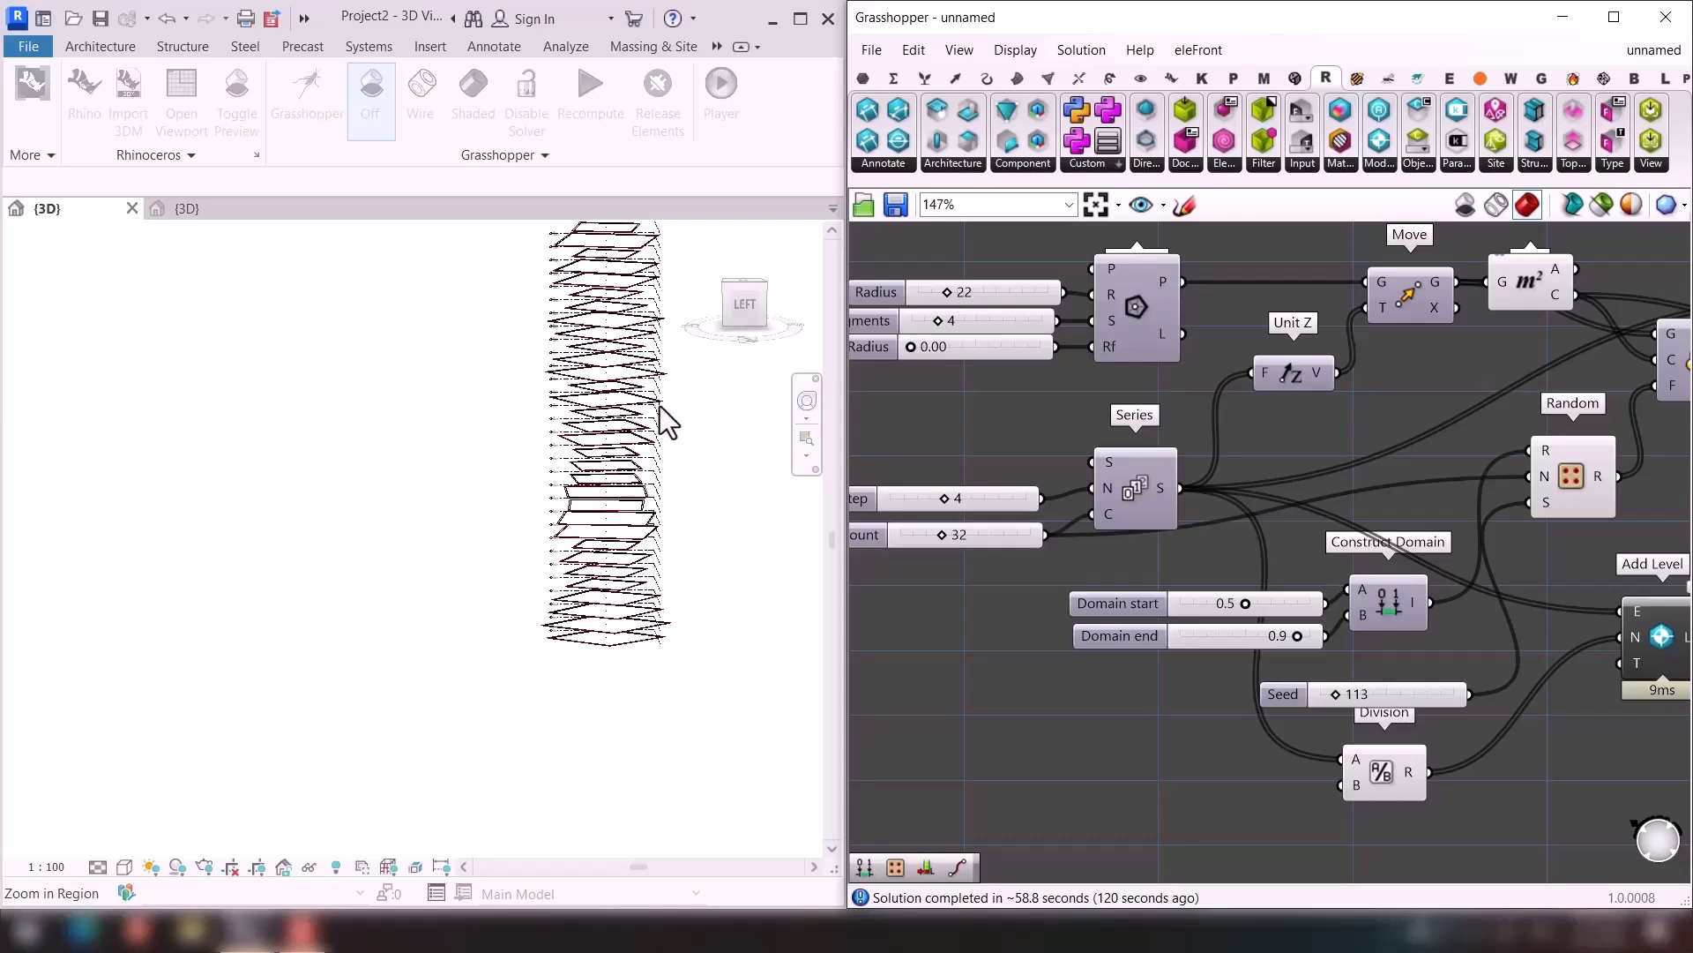
{"action": "scroll", "coordinate": [685, 393], "scroll_direction": "down", "scroll_amount": 1}
{"action": "left_click", "coordinate": [990, 549]}
{"action": "middle_click_drag", "start_coordinate": [741, 466], "coordinate": [638, 586]}
{"action": "scroll", "coordinate": [1238, 697], "scroll_direction": "up", "scroll_amount": 1}
Add a Remap Numbers component below Series and feed the Series output into its value input.
{"action": "right_click", "coordinate": [1095, 713]}
{"action": "left_click", "coordinate": [1083, 710]}
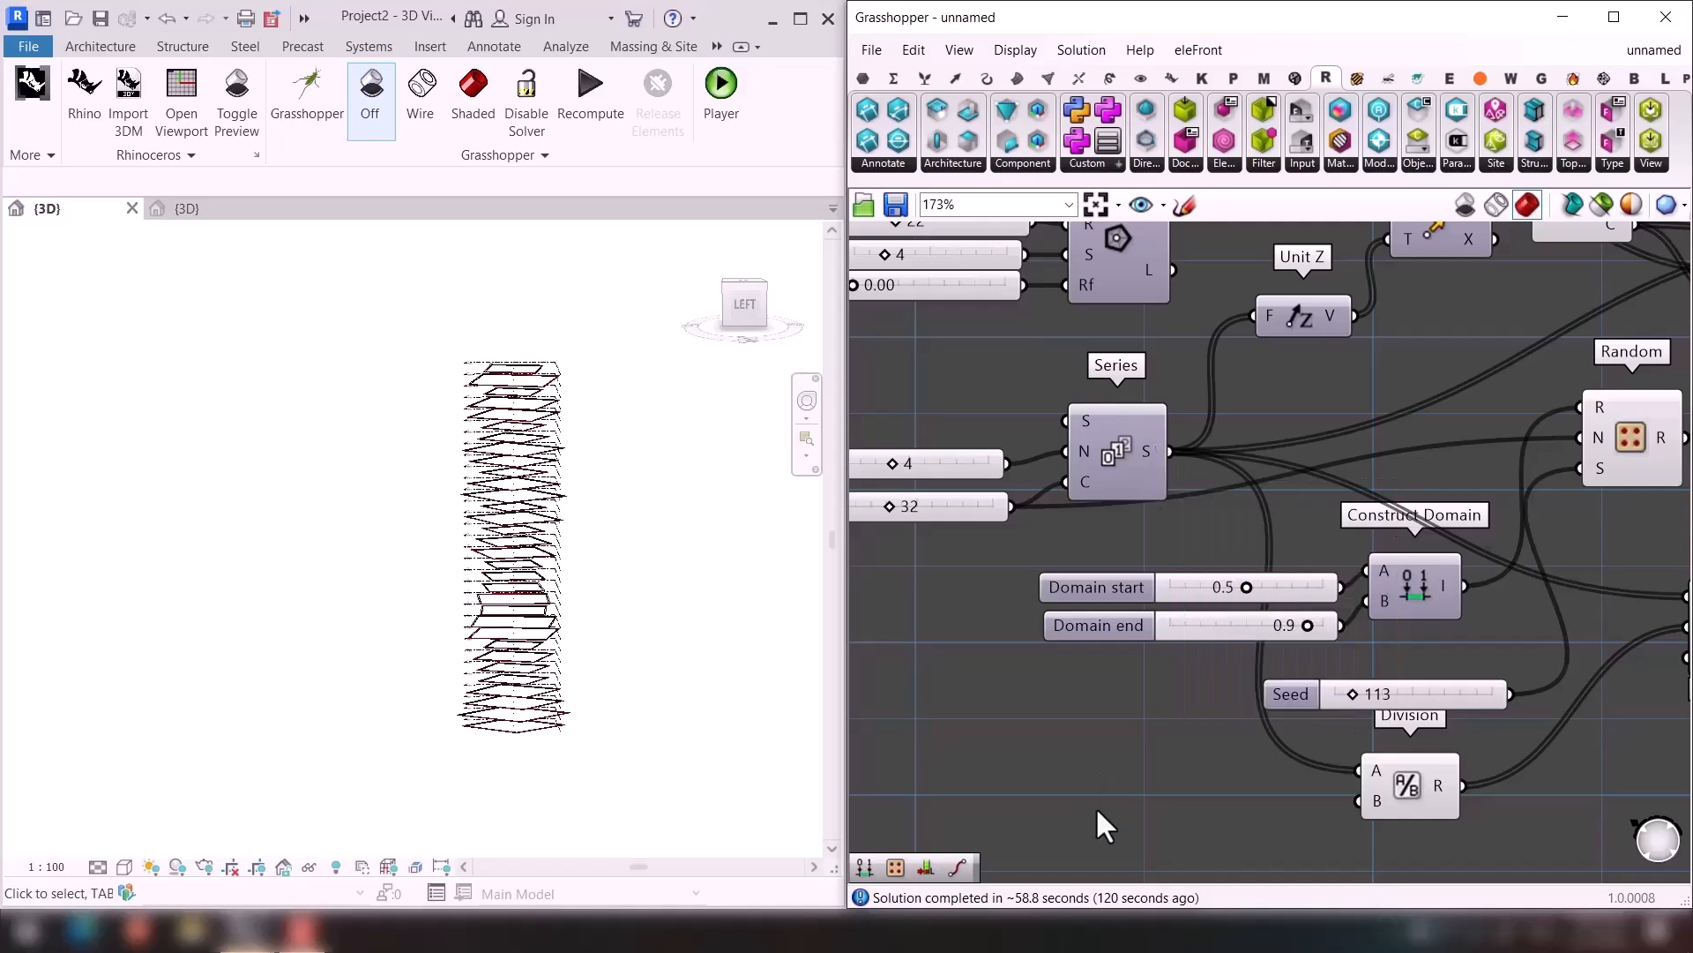
{"action": "double_click", "coordinate": [1126, 760]}
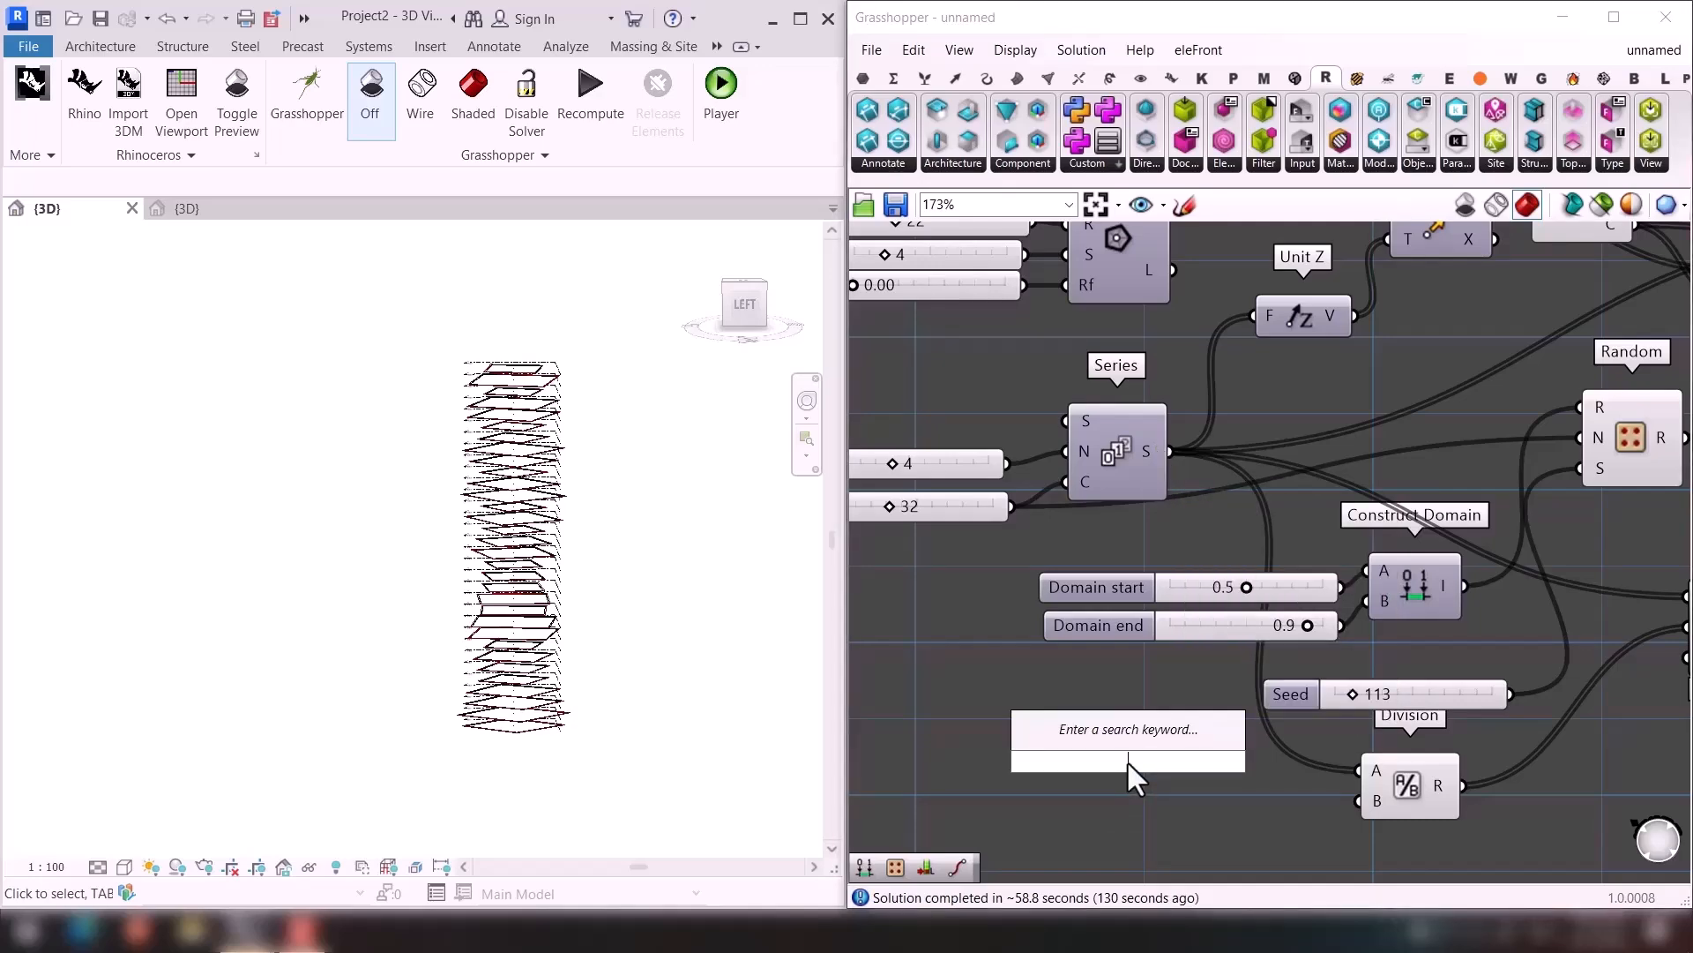
{"action": "type", "text": "REMAP"}
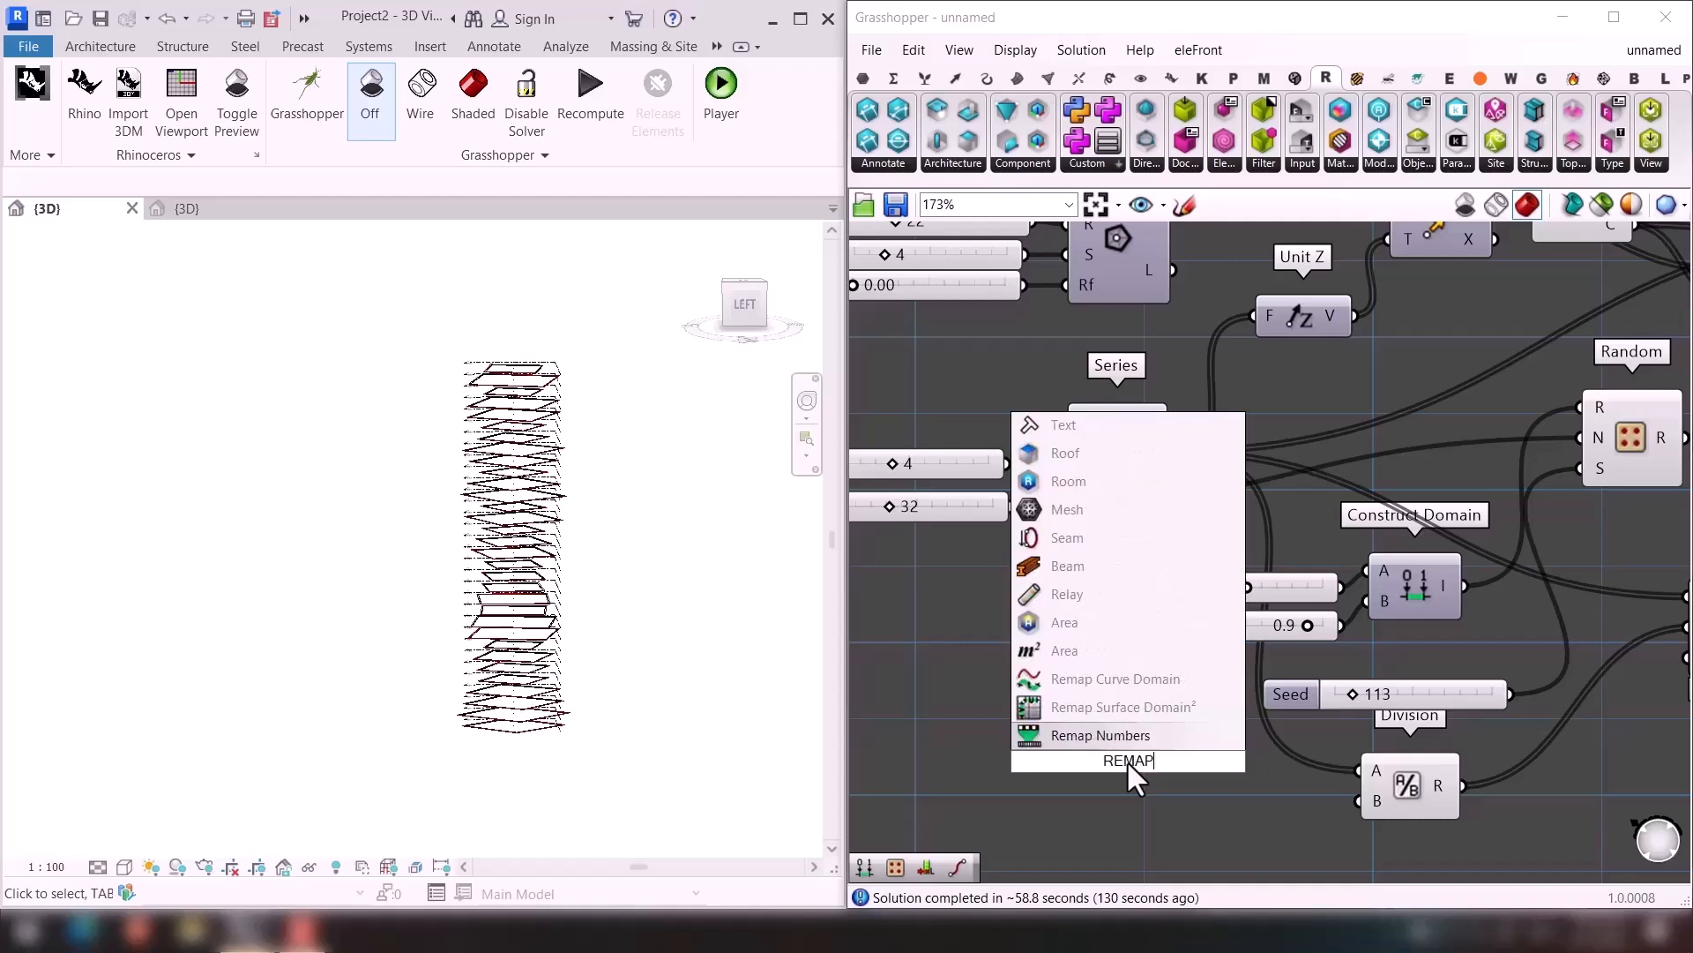
{"action": "left_click", "coordinate": [1135, 733]}
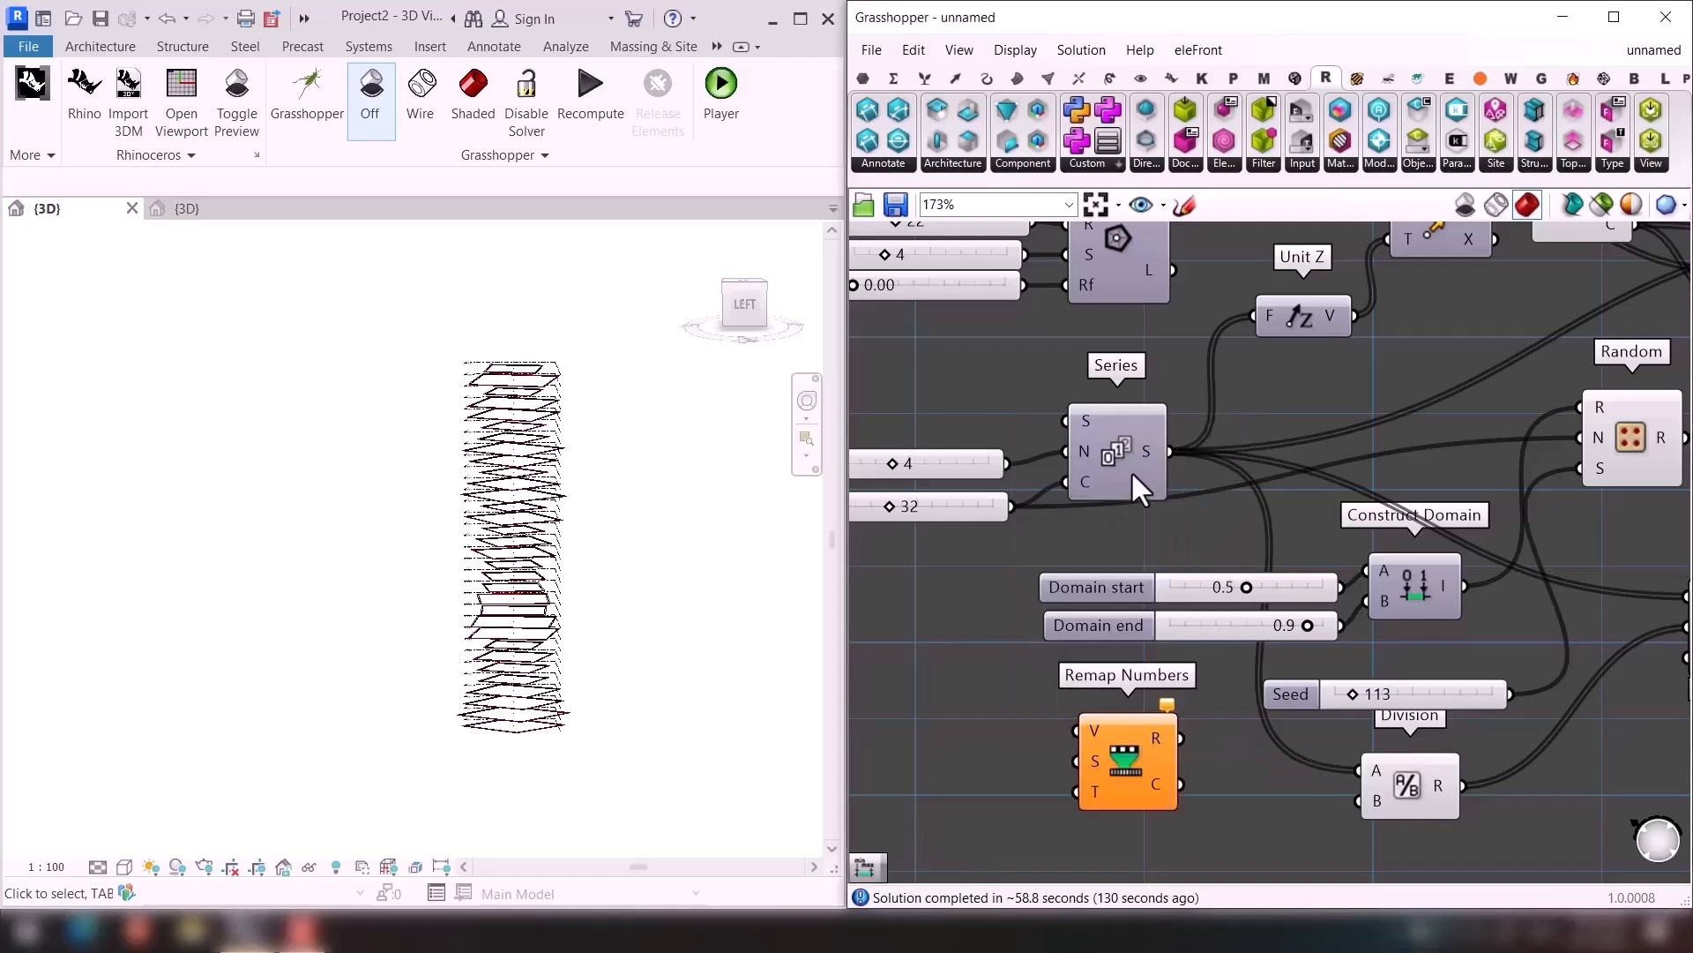
Add a Bounds component fed by Series and connect its domain to the source input of Remap Numbers.
{"action": "double_click", "coordinate": [944, 782]}
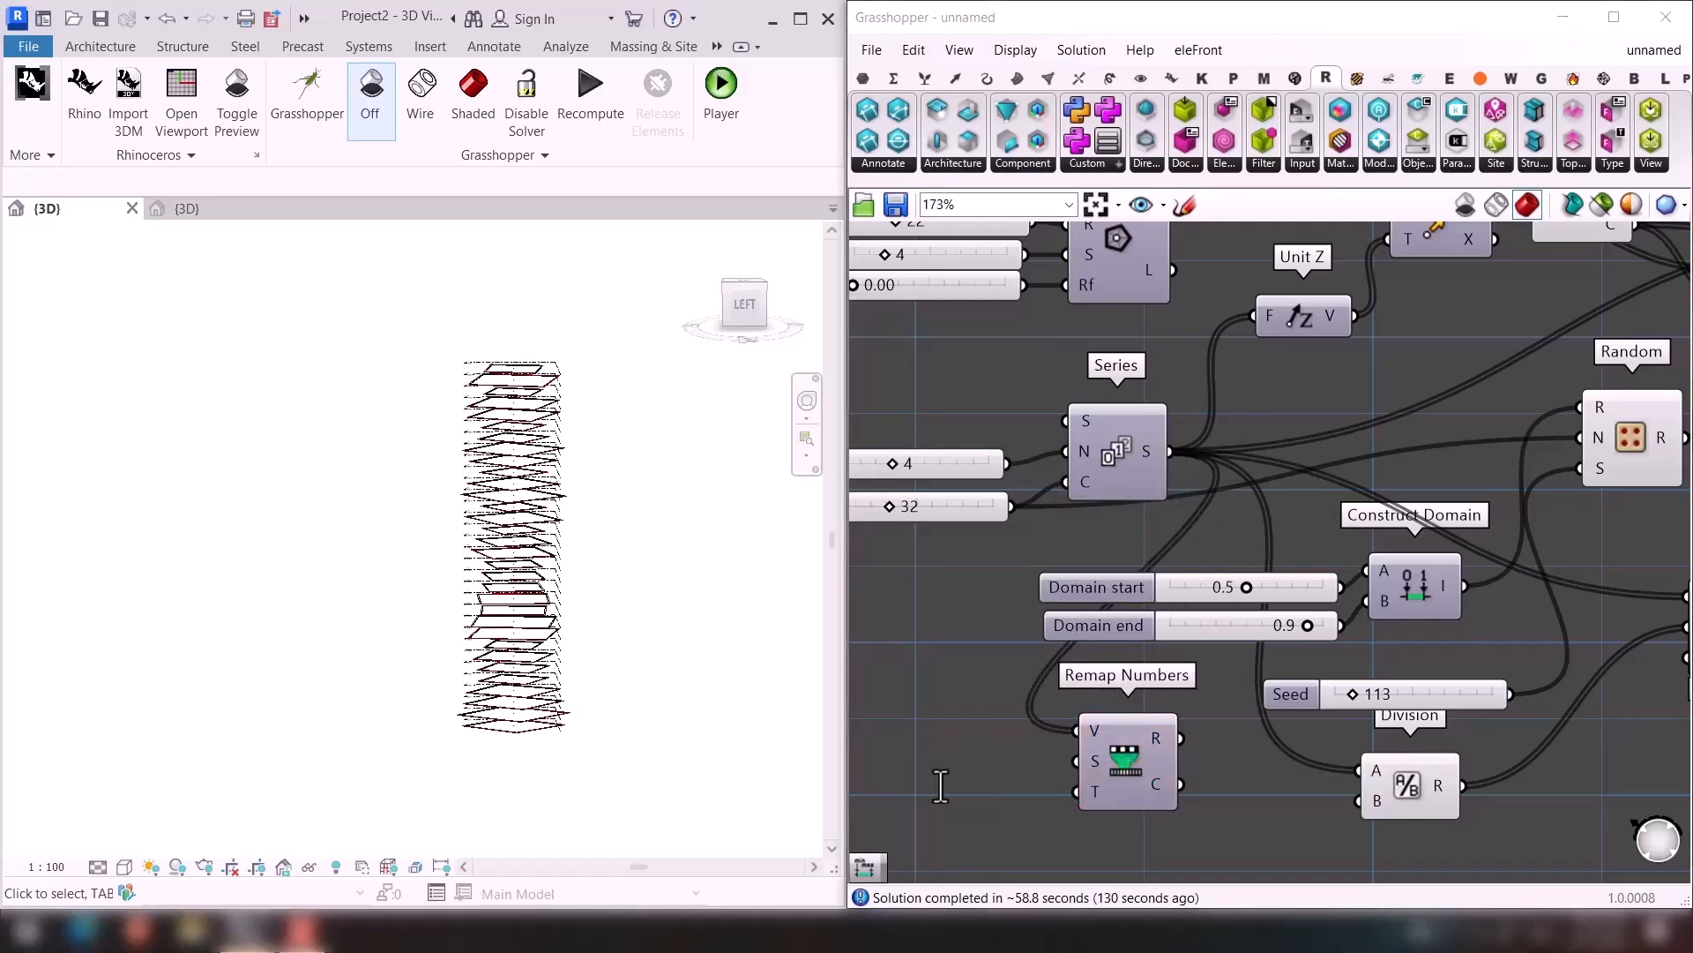
{"action": "type", "text": "BOUN"}
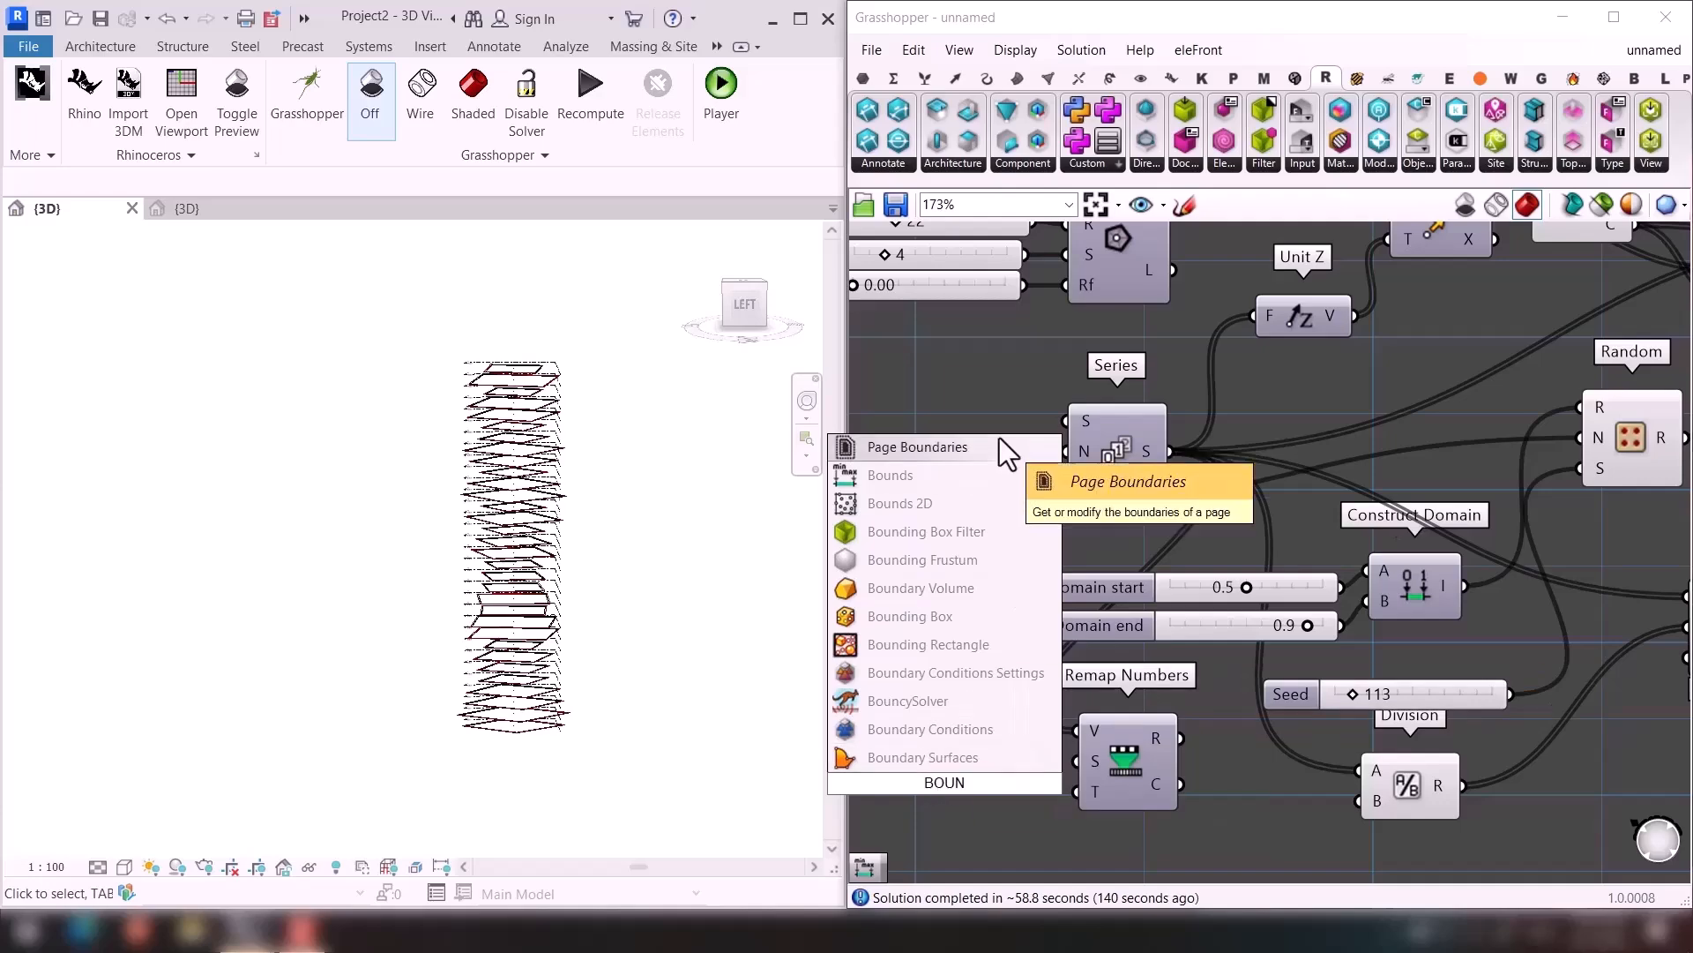
{"action": "left_click", "coordinate": [959, 469]}
{"action": "left_click_drag", "start_coordinate": [1202, 446], "coordinate": [1063, 765]}
{"action": "left_click", "coordinate": [945, 781]}
{"action": "left_click_drag", "start_coordinate": [945, 781], "coordinate": [983, 762]}
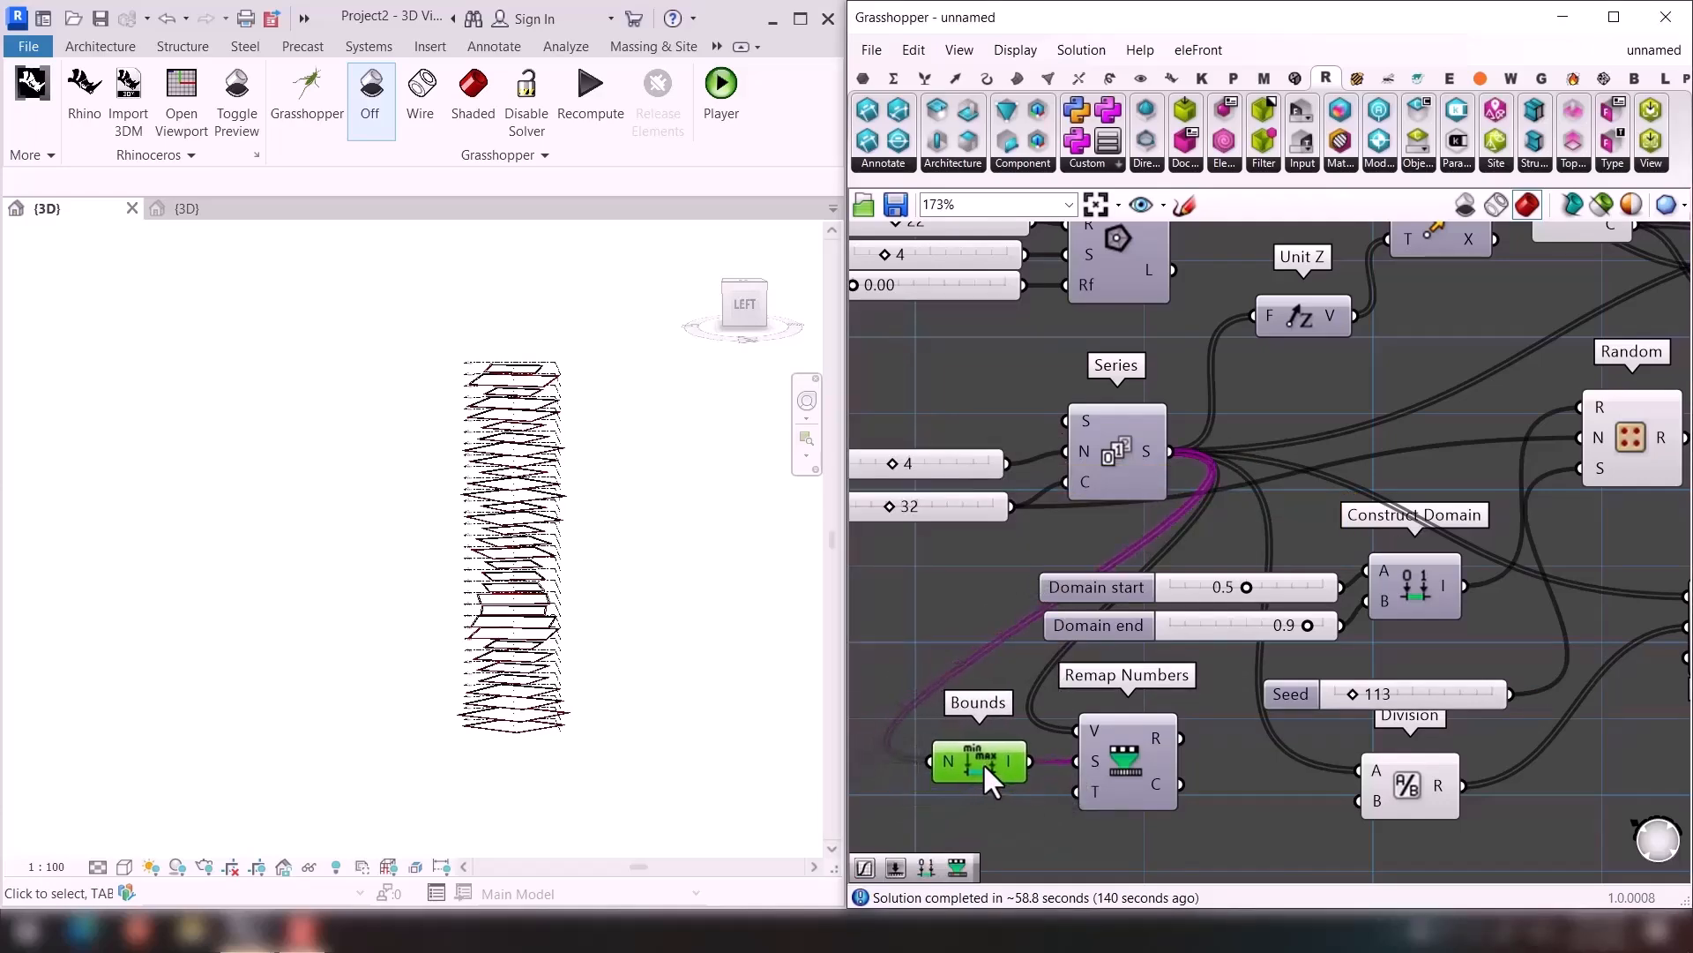
Add a Graph Mapper and connect the mapped output of Remap Numbers to its input.
{"action": "right_click_drag", "start_coordinate": [1217, 803], "coordinate": [1088, 741]}
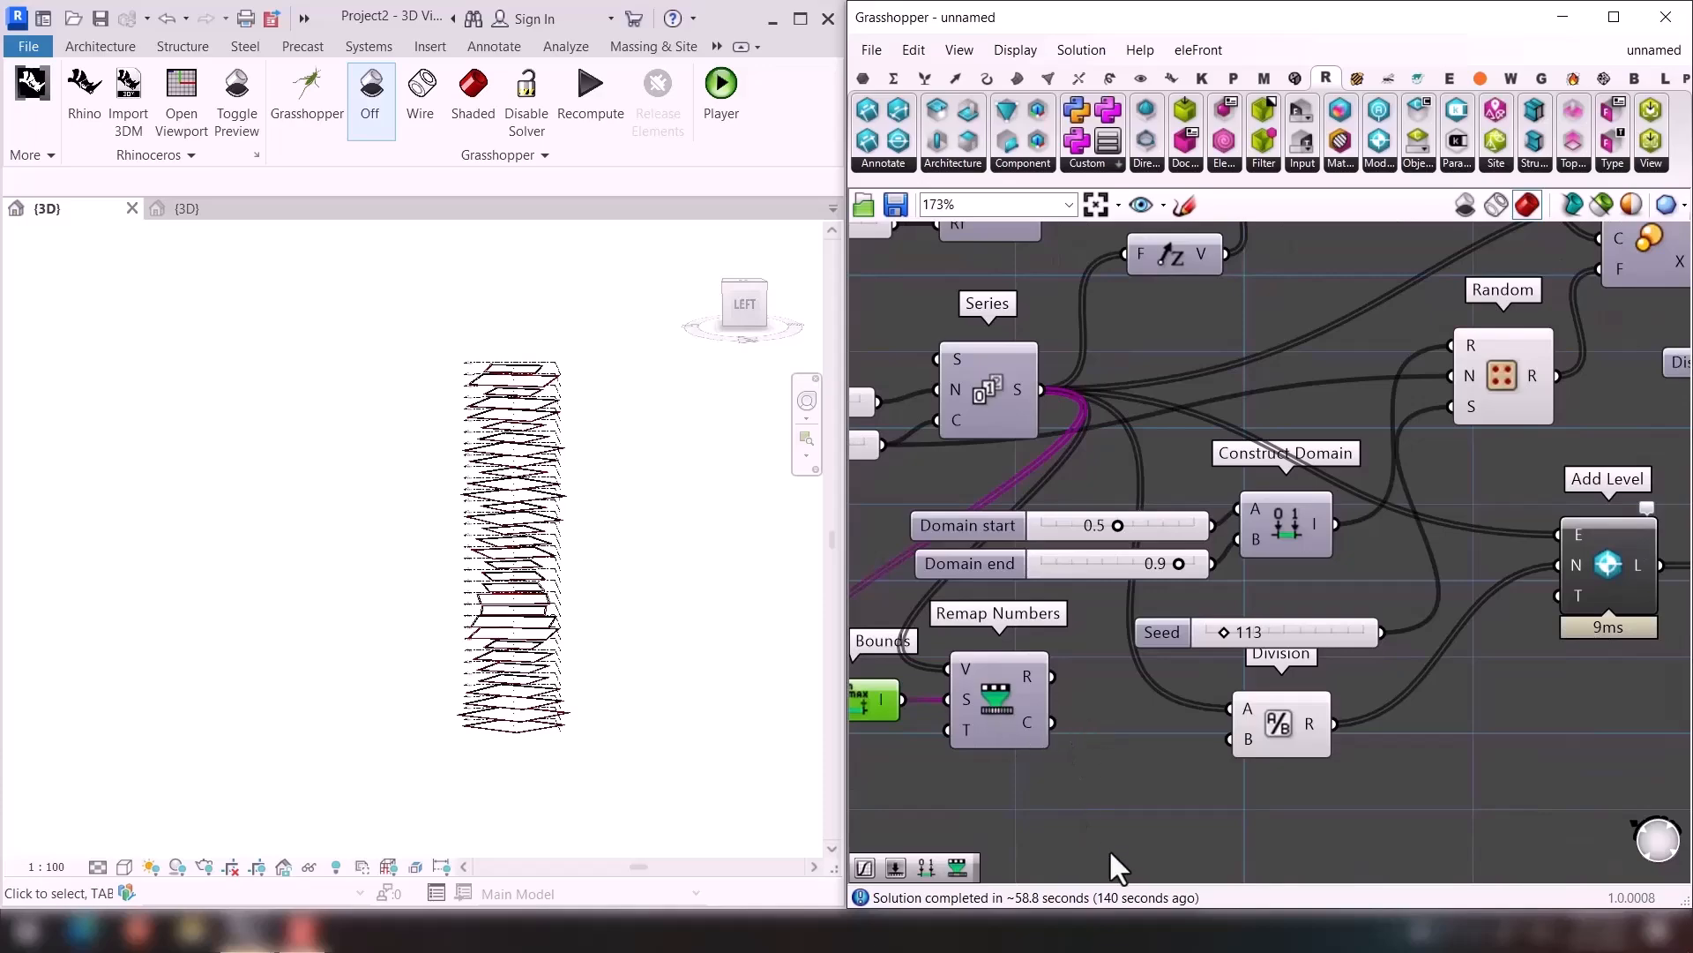
{"action": "double_click", "coordinate": [1160, 814]}
{"action": "type", "text": "GRA"}
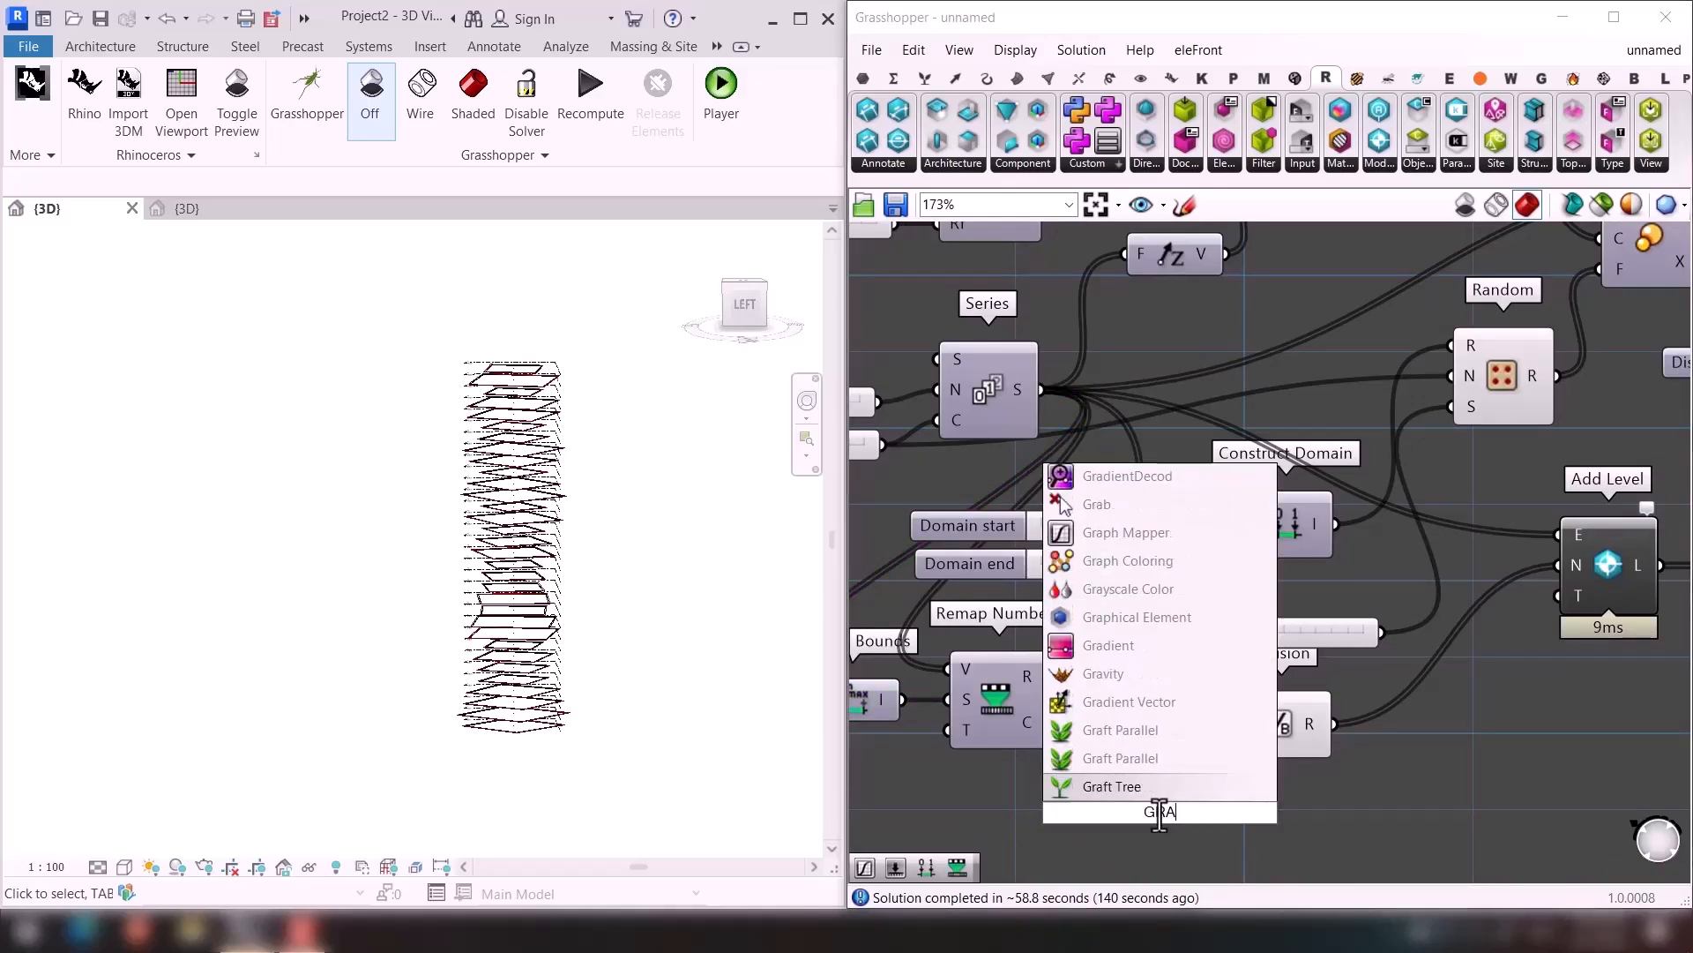
{"action": "left_click", "coordinate": [1127, 533]}
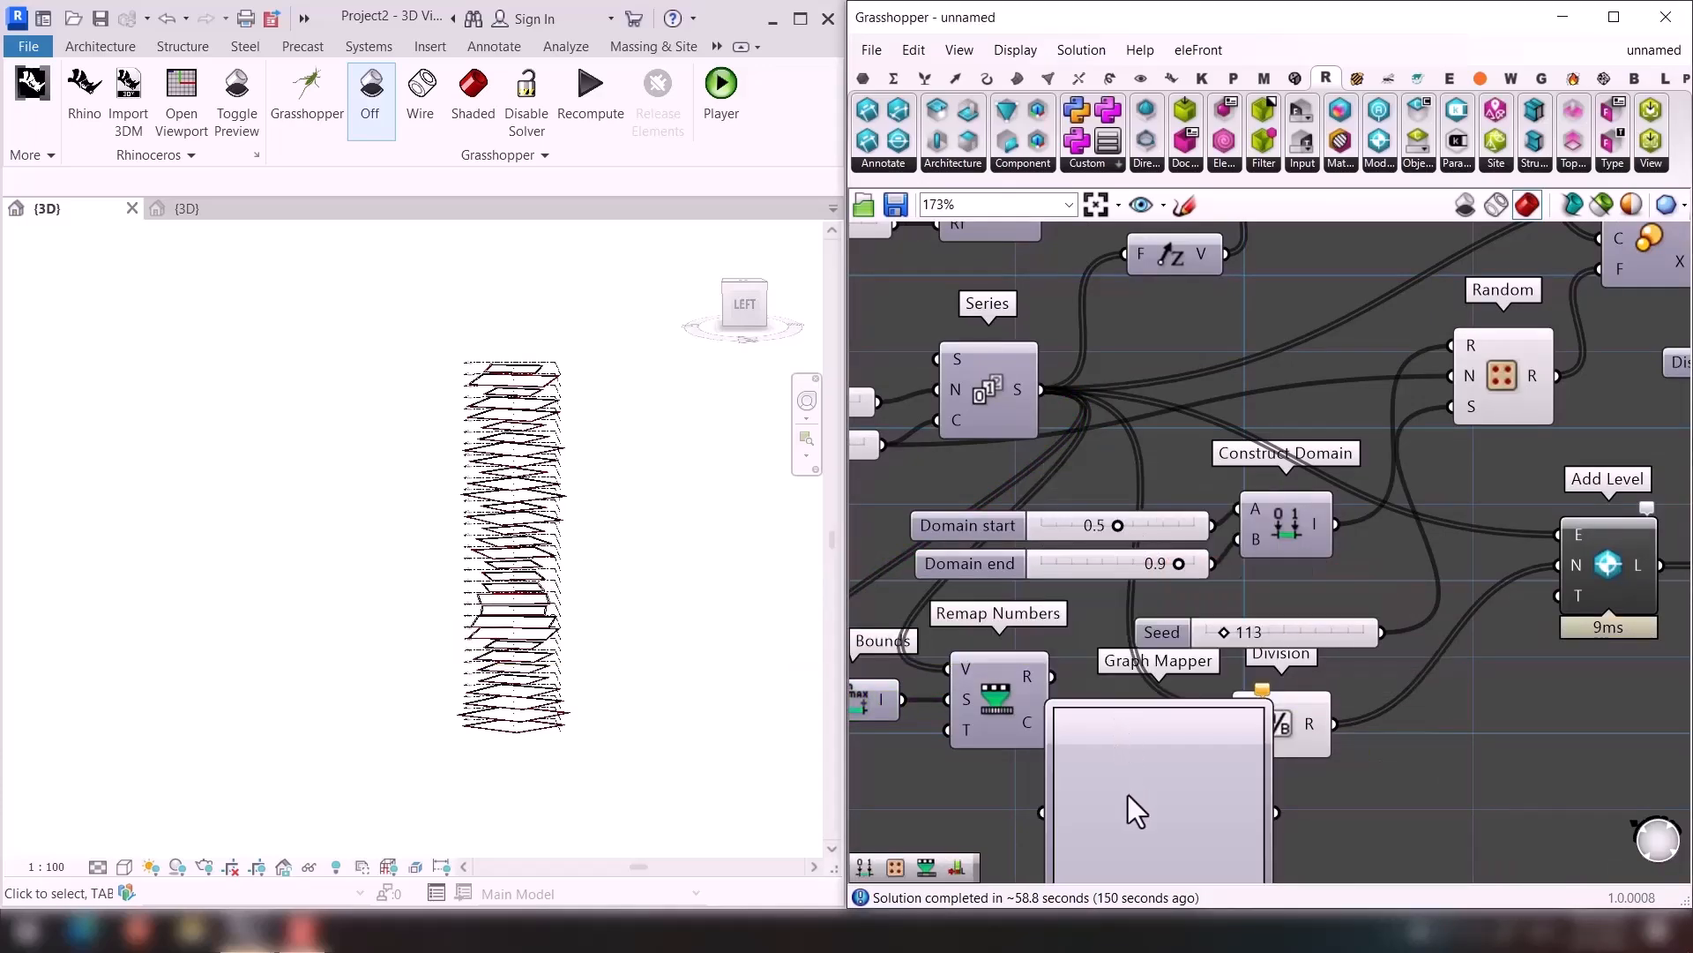
{"action": "scroll", "coordinate": [1255, 797], "scroll_direction": "down", "scroll_amount": 3}
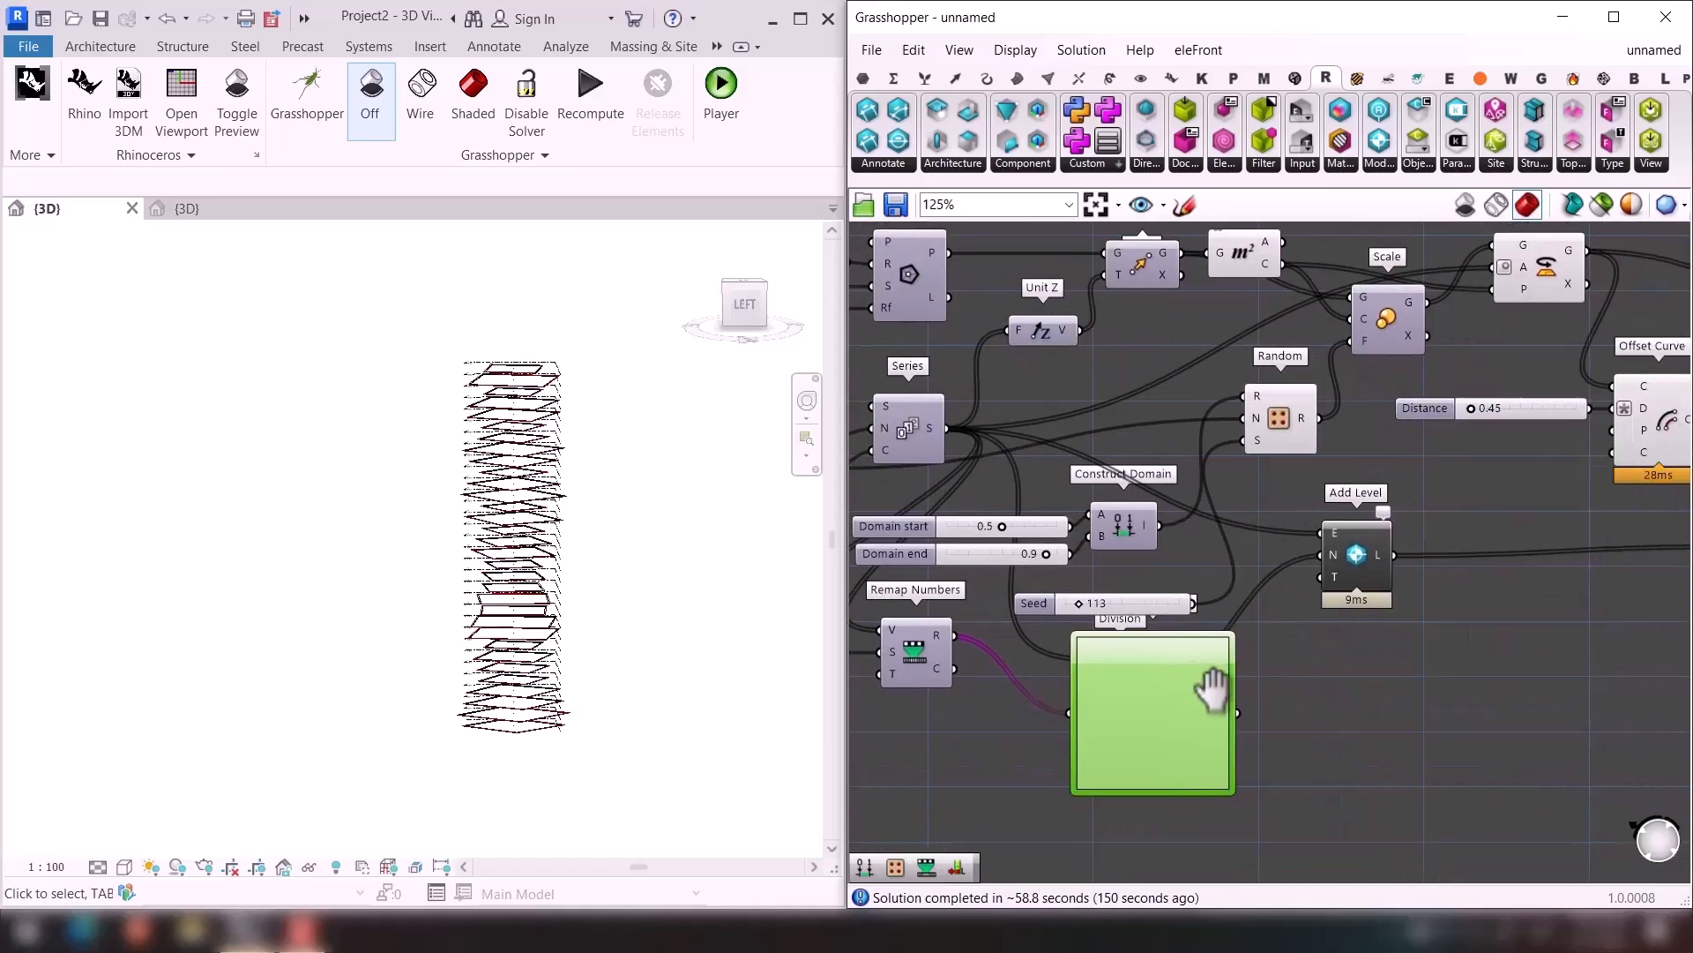
Connect the Graph Mapper output to the Scale component's factor input and delete the Random component.
{"action": "left_click_drag", "start_coordinate": [1241, 711], "coordinate": [1350, 341]}
{"action": "left_click", "coordinate": [1288, 410]}
{"action": "key", "text": "Delete"}
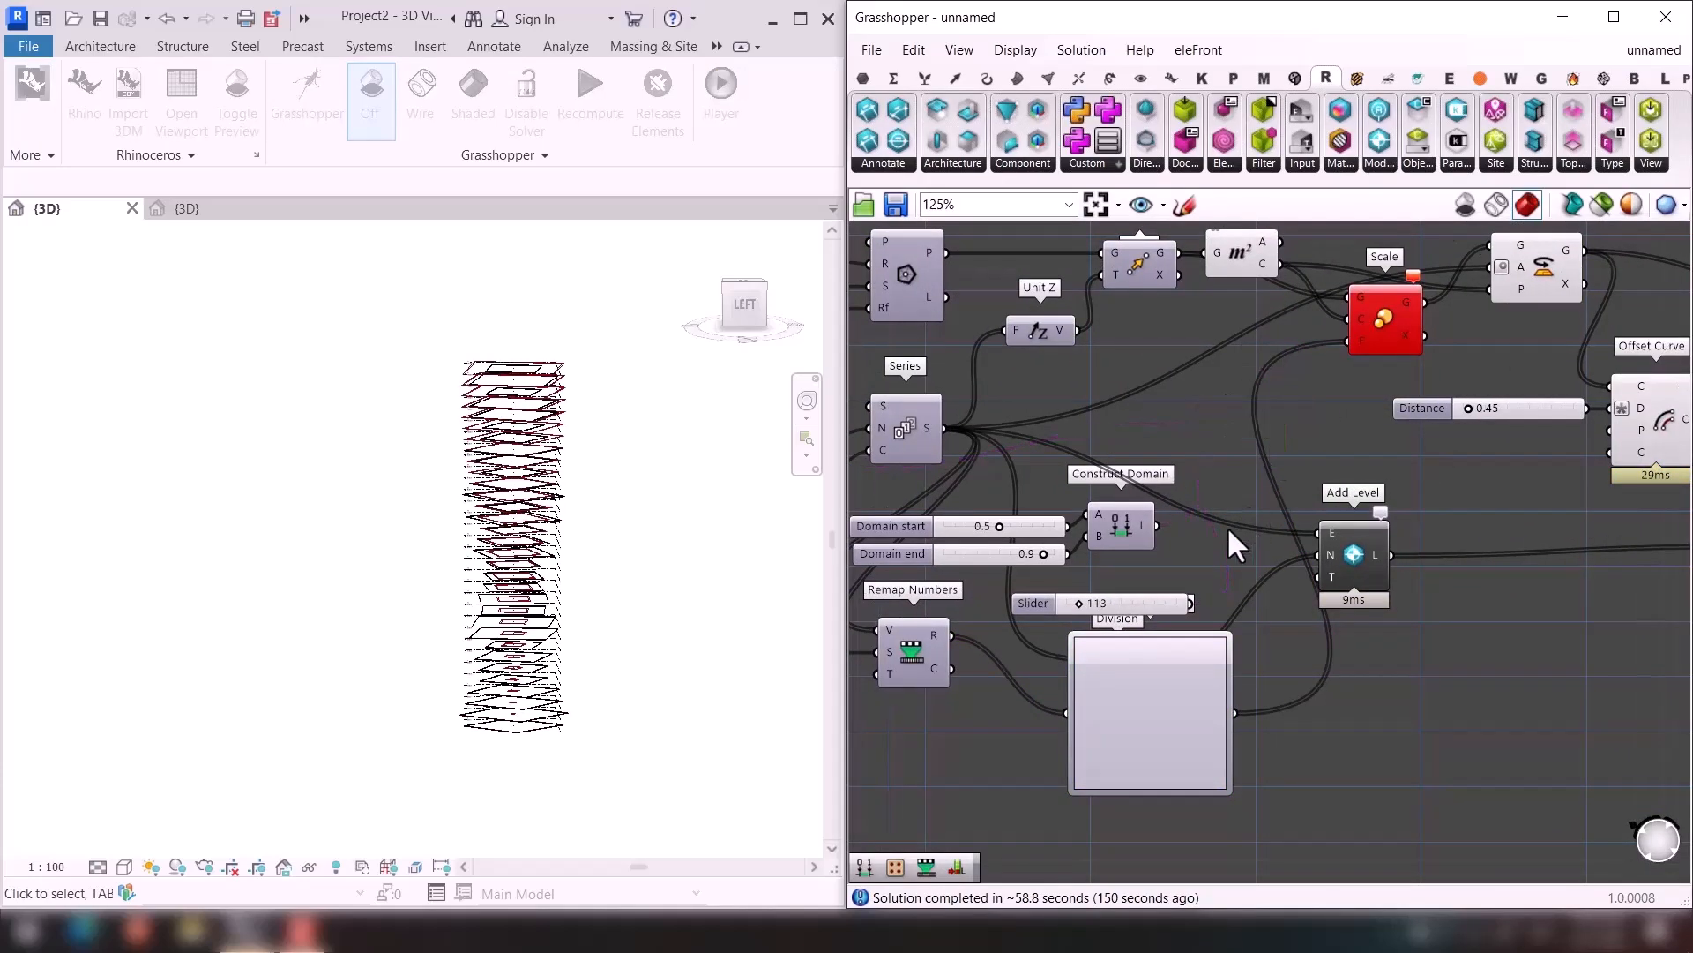
Move Construct Domain and its Domain start and Domain end sliders to the free canvas below the Graph Mapper.
{"action": "scroll", "coordinate": [1137, 517], "scroll_direction": "up", "scroll_amount": 3}
{"action": "left_click_drag", "start_coordinate": [1020, 568], "coordinate": [1021, 569]}
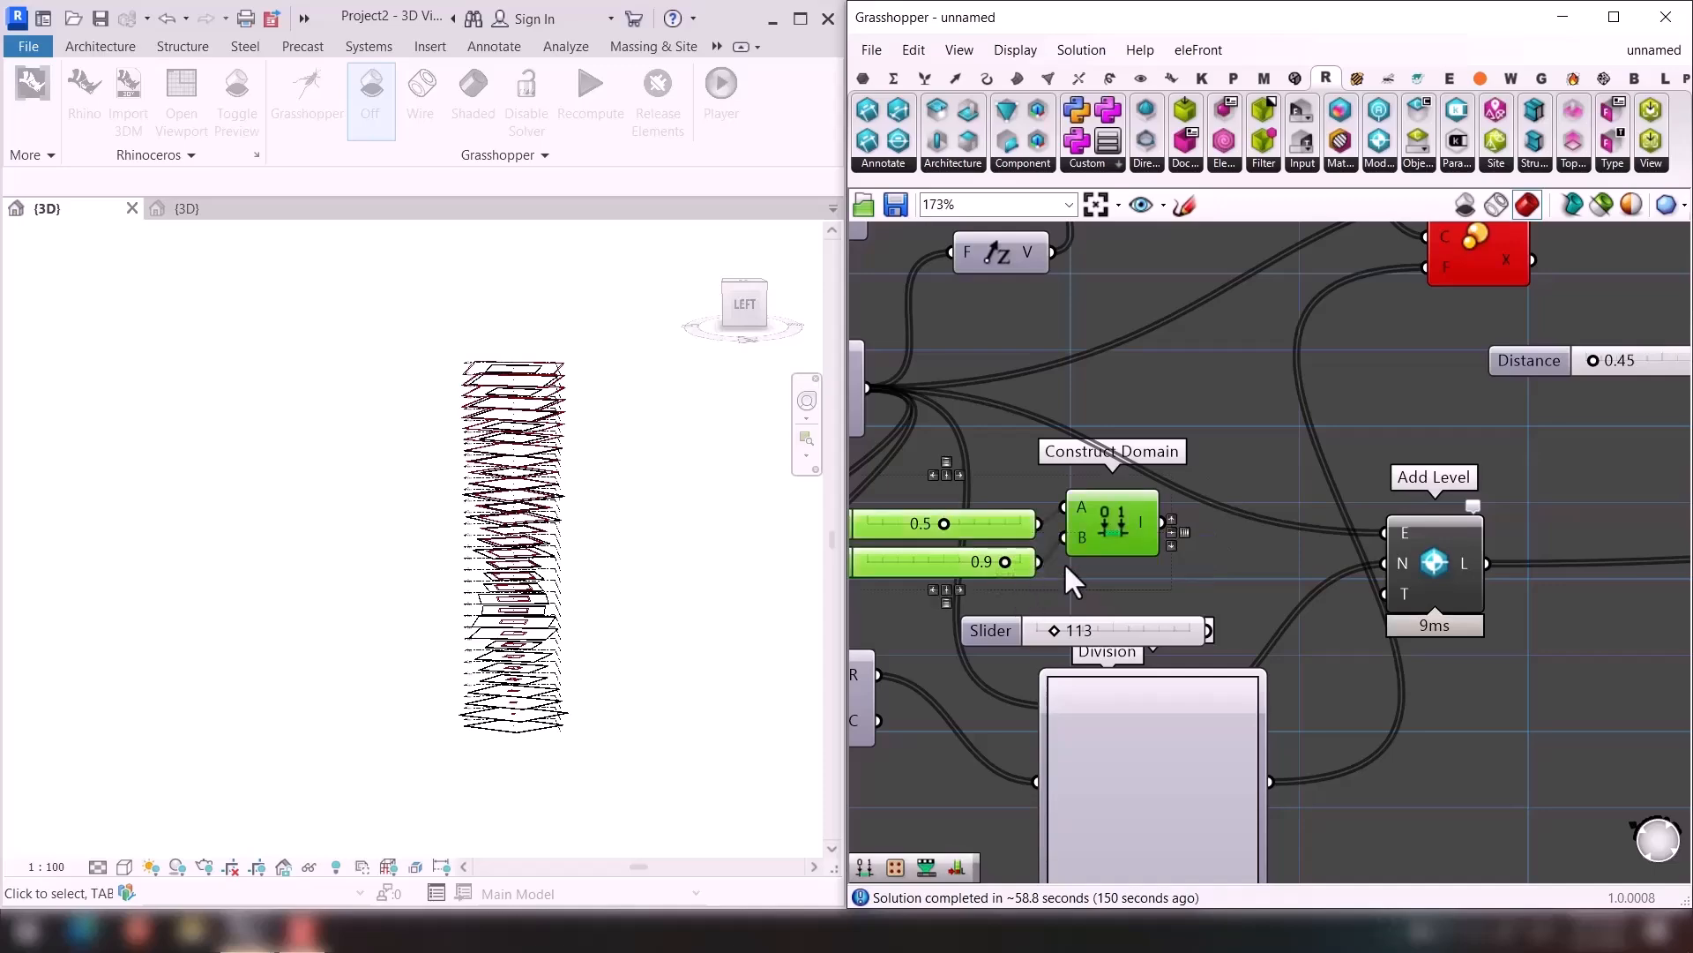
{"action": "scroll", "coordinate": [1248, 434], "scroll_direction": "down", "scroll_amount": 3}
{"action": "left_click_drag", "start_coordinate": [1247, 434], "coordinate": [1261, 798]}
{"action": "left_click", "coordinate": [1426, 709]}
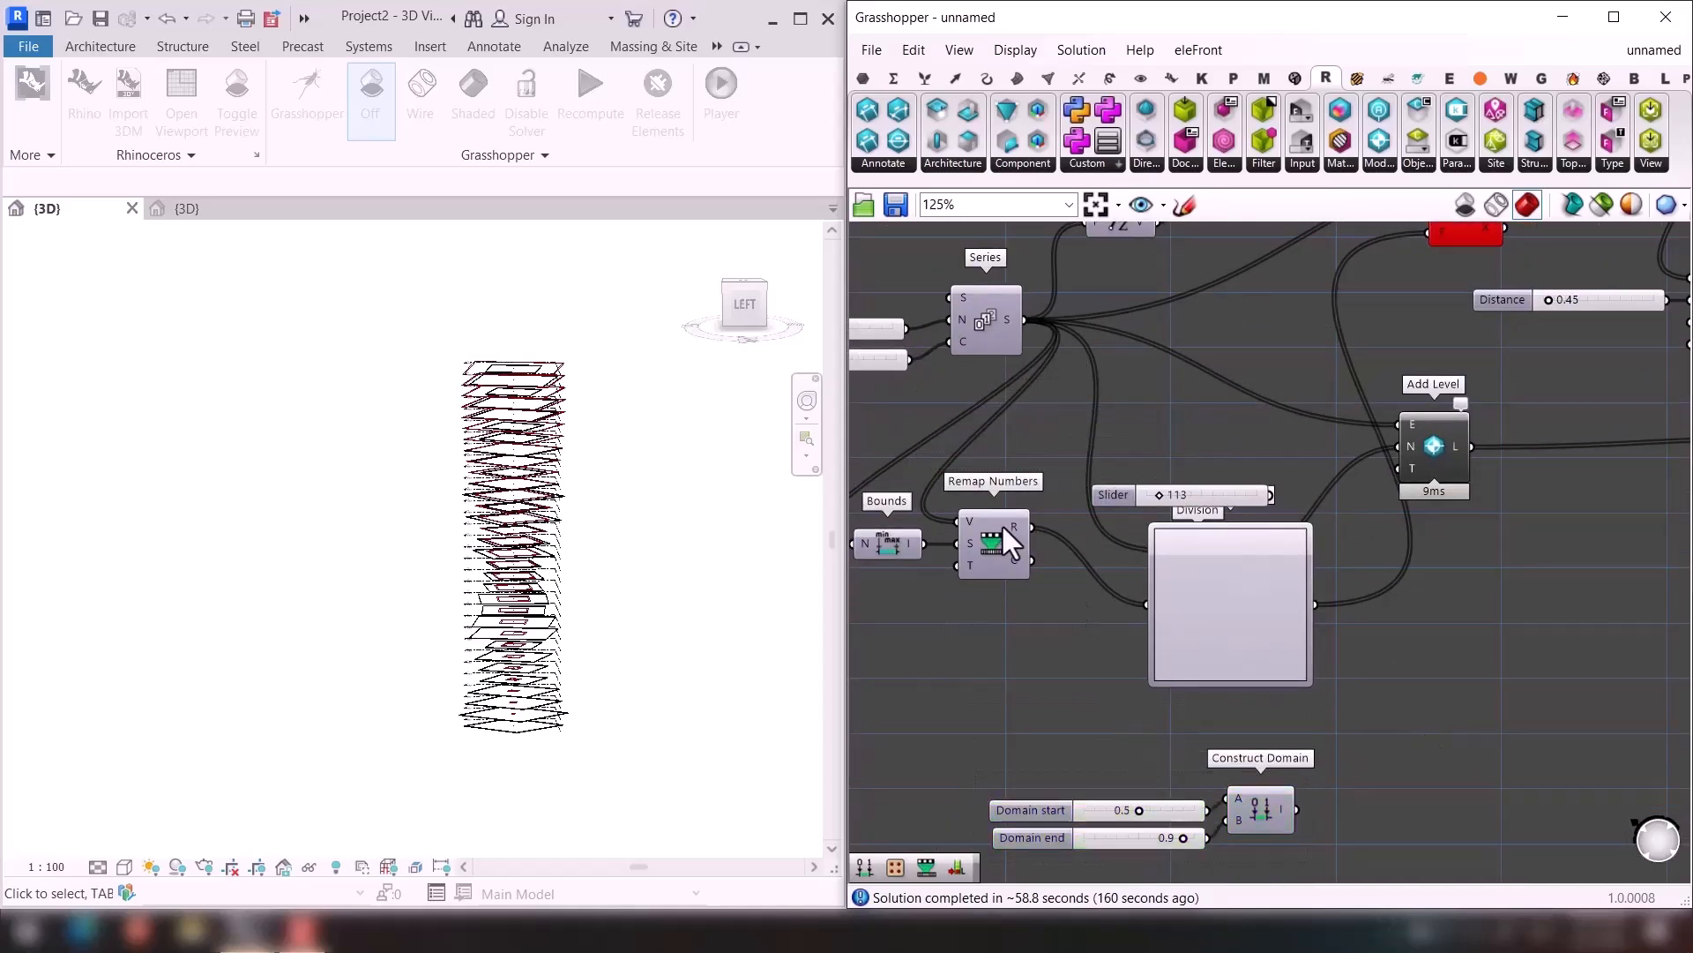
Duplicate Remap Numbers, feed it the Graph Mapper values and the Construct Domain target, and disconnect its source input.
{"action": "left_click_drag", "start_coordinate": [1004, 531], "coordinate": [1474, 649], "text": "alt"}
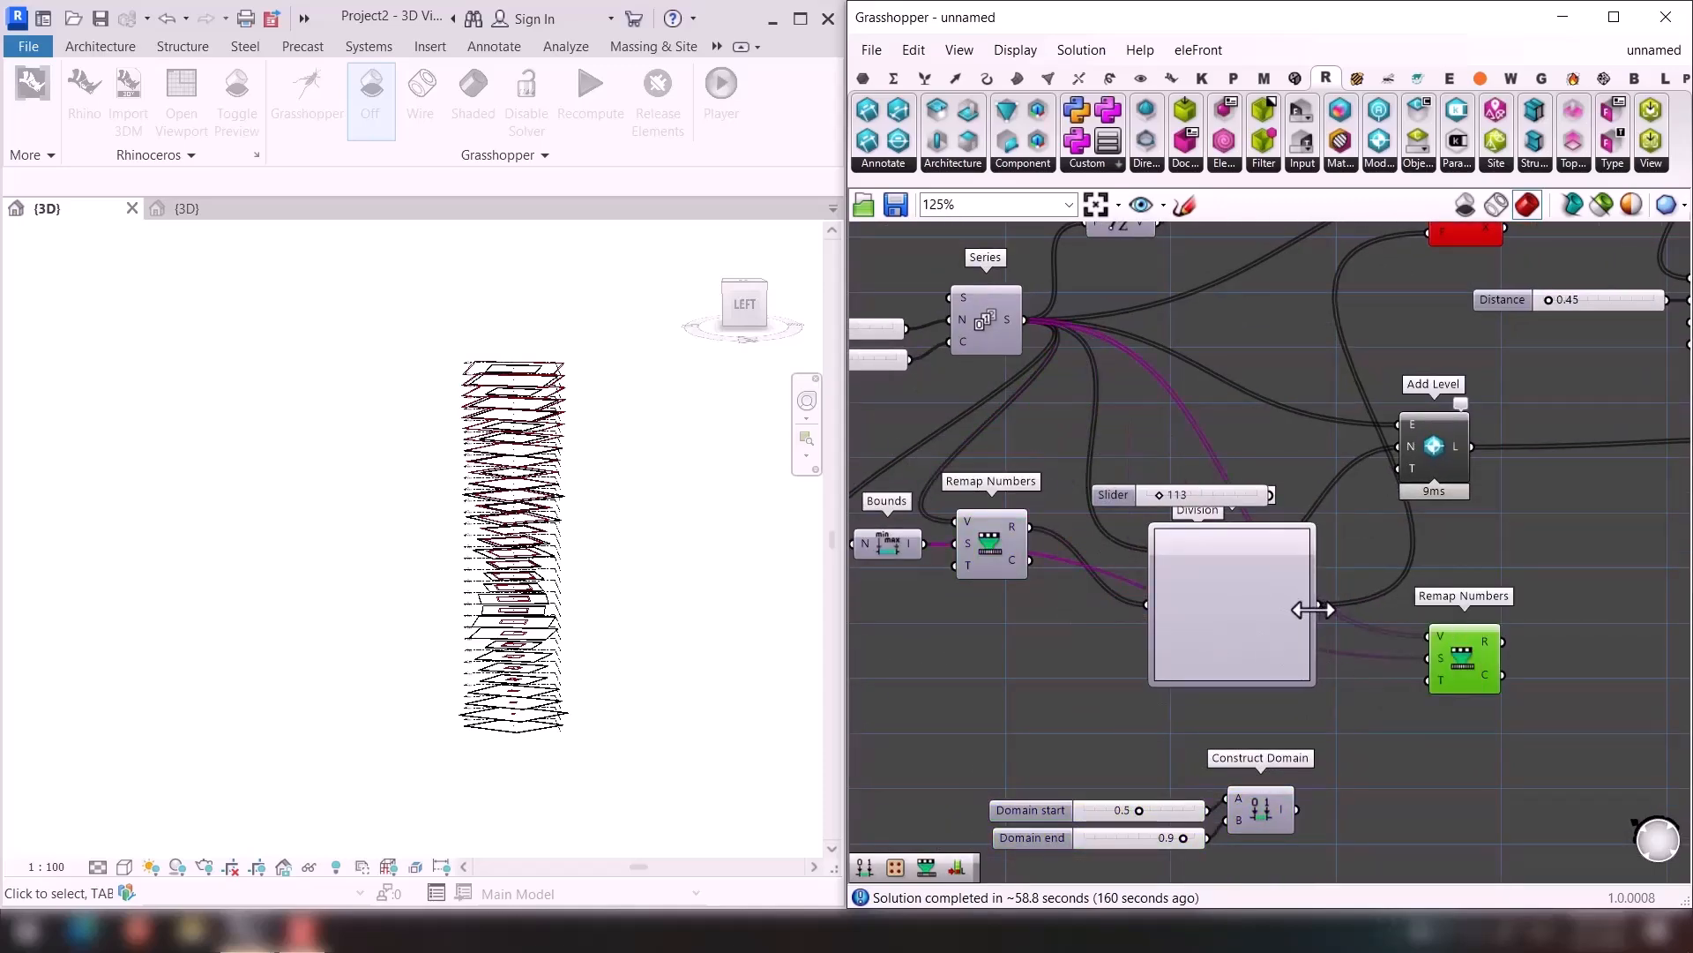
{"action": "left_click_drag", "start_coordinate": [1321, 603], "coordinate": [1428, 636]}
{"action": "right_click", "coordinate": [1431, 657]}
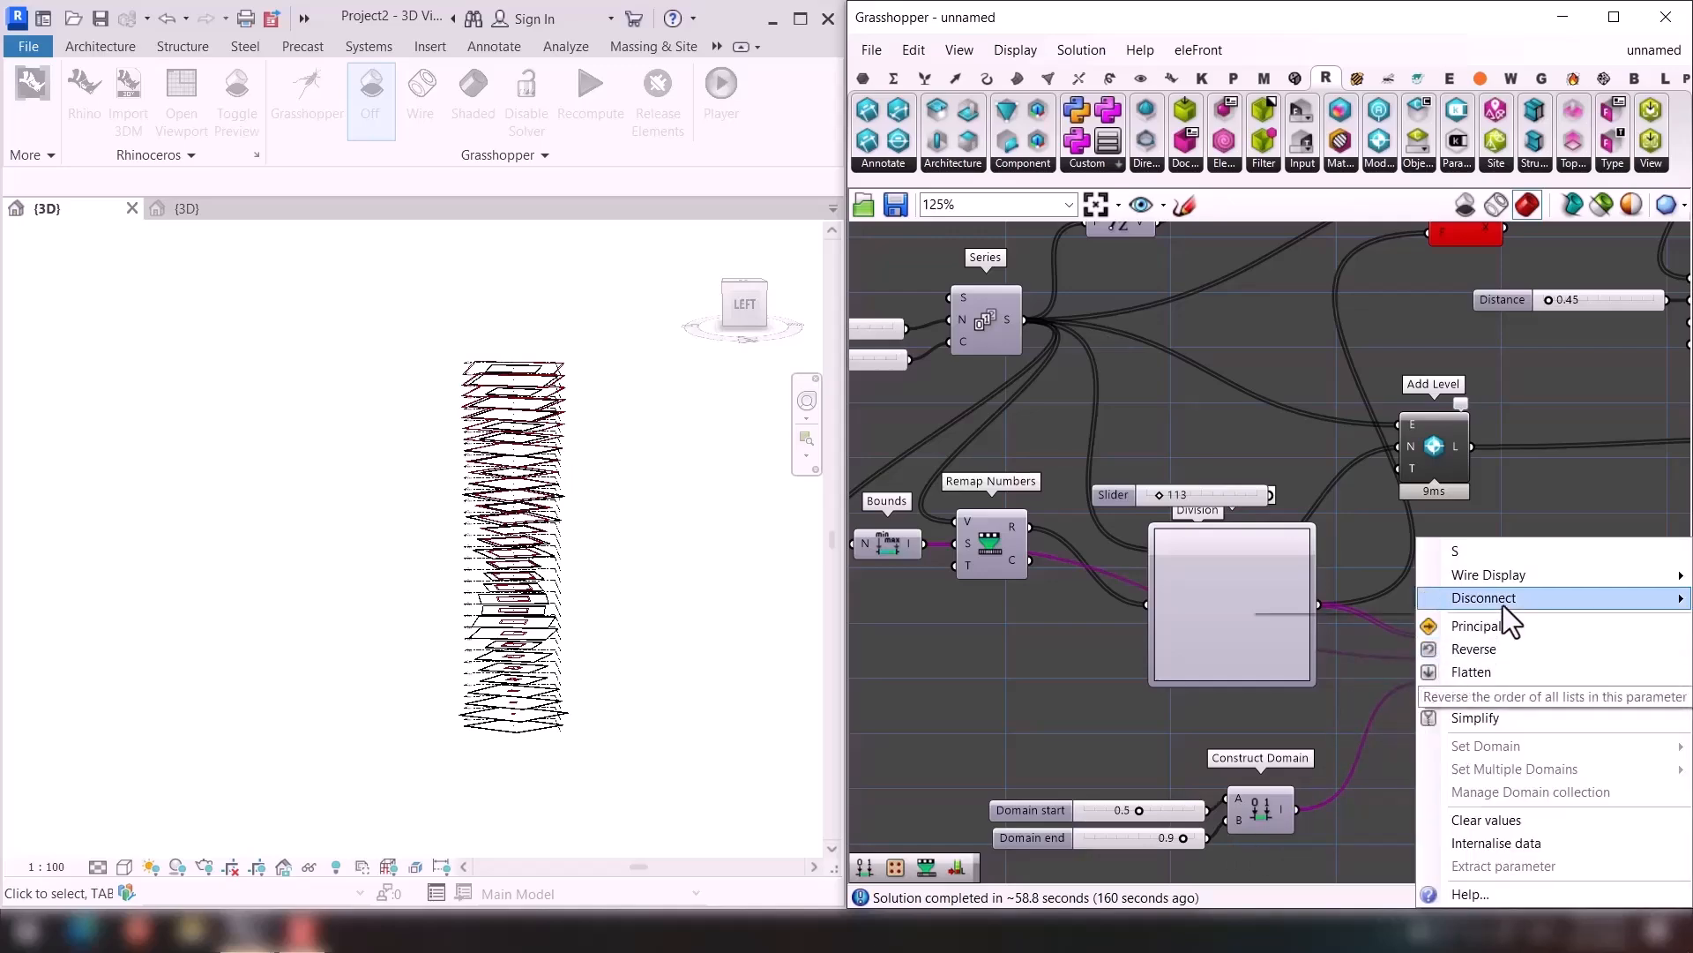
{"action": "mouse_move", "coordinate": [1503, 605]}
{"action": "left_click", "coordinate": [1367, 605]}
Connect the duplicated Remap Numbers output to Scale's factor input as its only source, and check the floor stack in Revit.
{"action": "right_click_drag", "start_coordinate": [1500, 634], "coordinate": [1390, 726]}
{"action": "left_click_drag", "start_coordinate": [1393, 734], "coordinate": [1320, 325]}
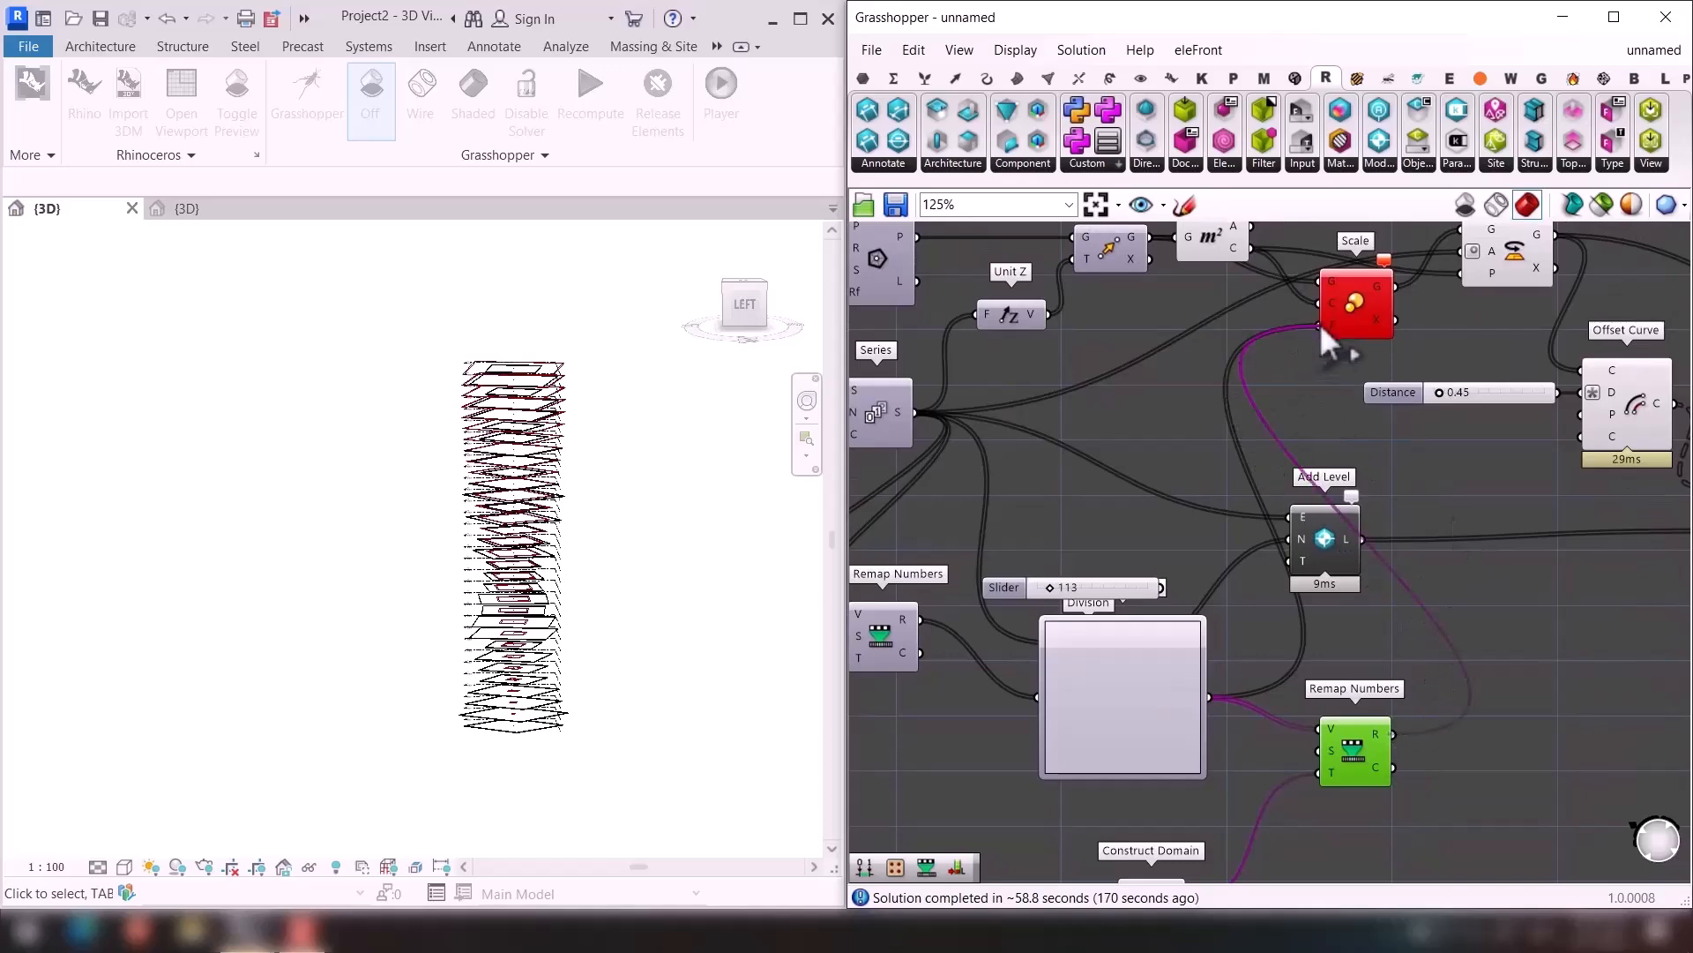
{"action": "middle_click_drag", "start_coordinate": [498, 670], "coordinate": [617, 653], "text": "shift"}
{"action": "middle_click_drag", "start_coordinate": [591, 468], "coordinate": [627, 574], "text": "shift"}
Set the Graph Mapper's graph type to Bezier and show the Revit 3D view shaded.
{"action": "right_click", "coordinate": [1108, 675]}
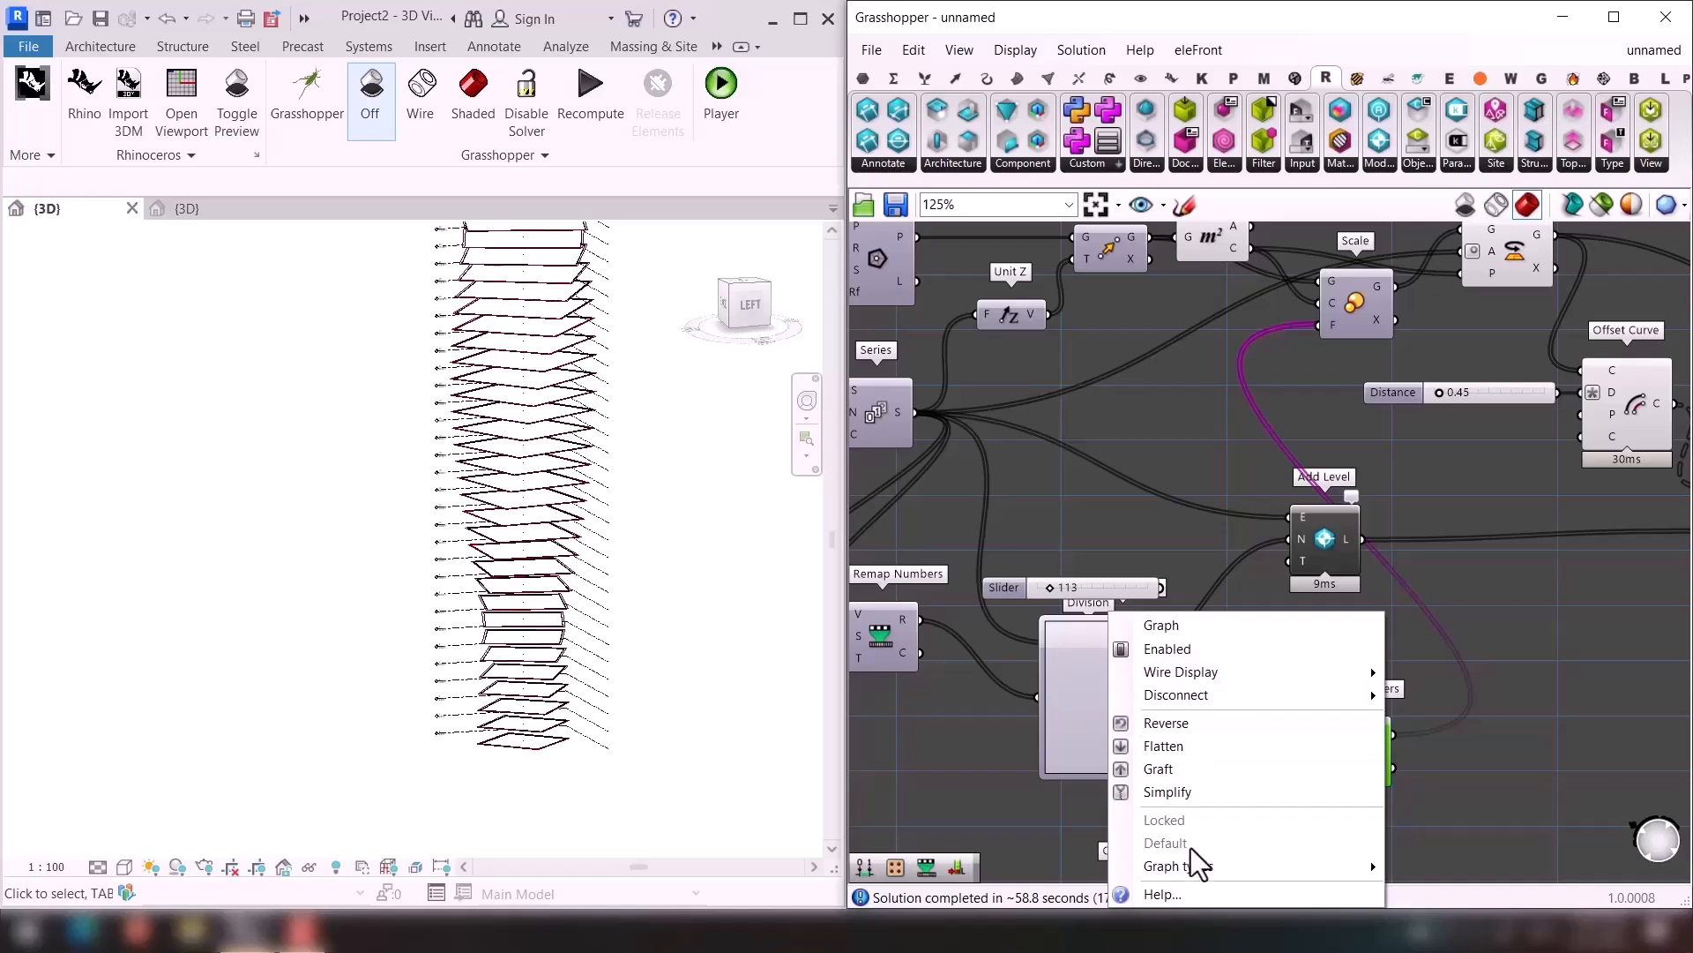
{"action": "mouse_move", "coordinate": [1258, 865]}
{"action": "left_click", "coordinate": [1489, 664]}
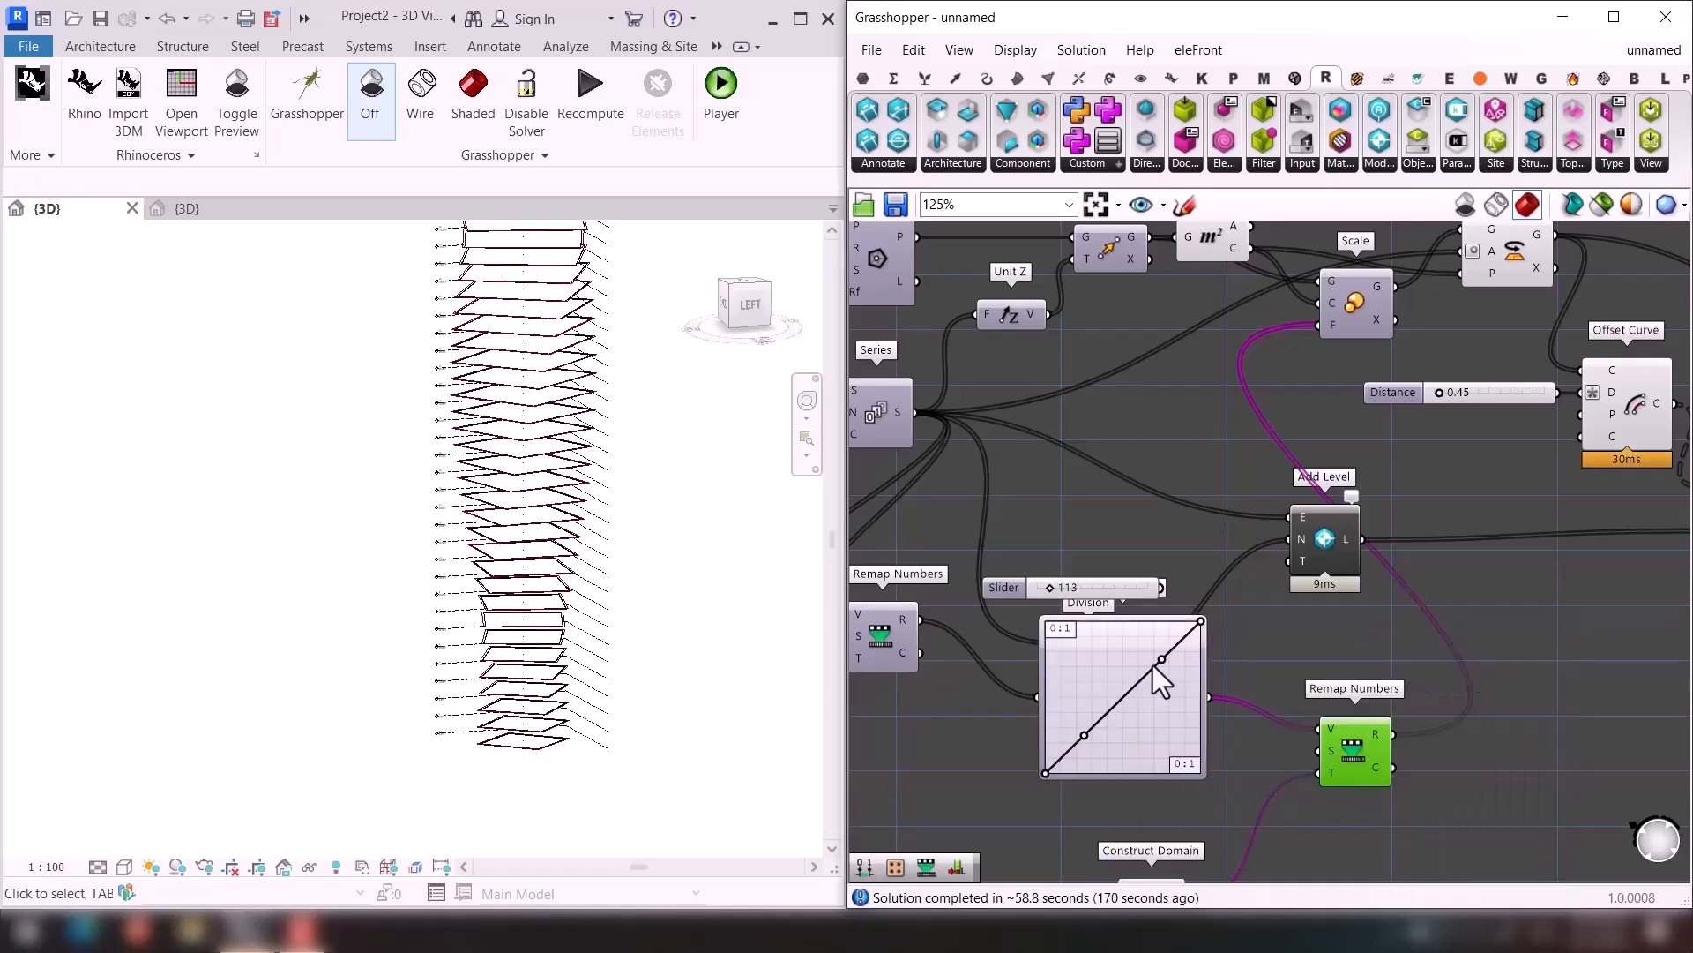
{"action": "middle_click_drag", "start_coordinate": [654, 586], "coordinate": [650, 706], "text": "shift"}
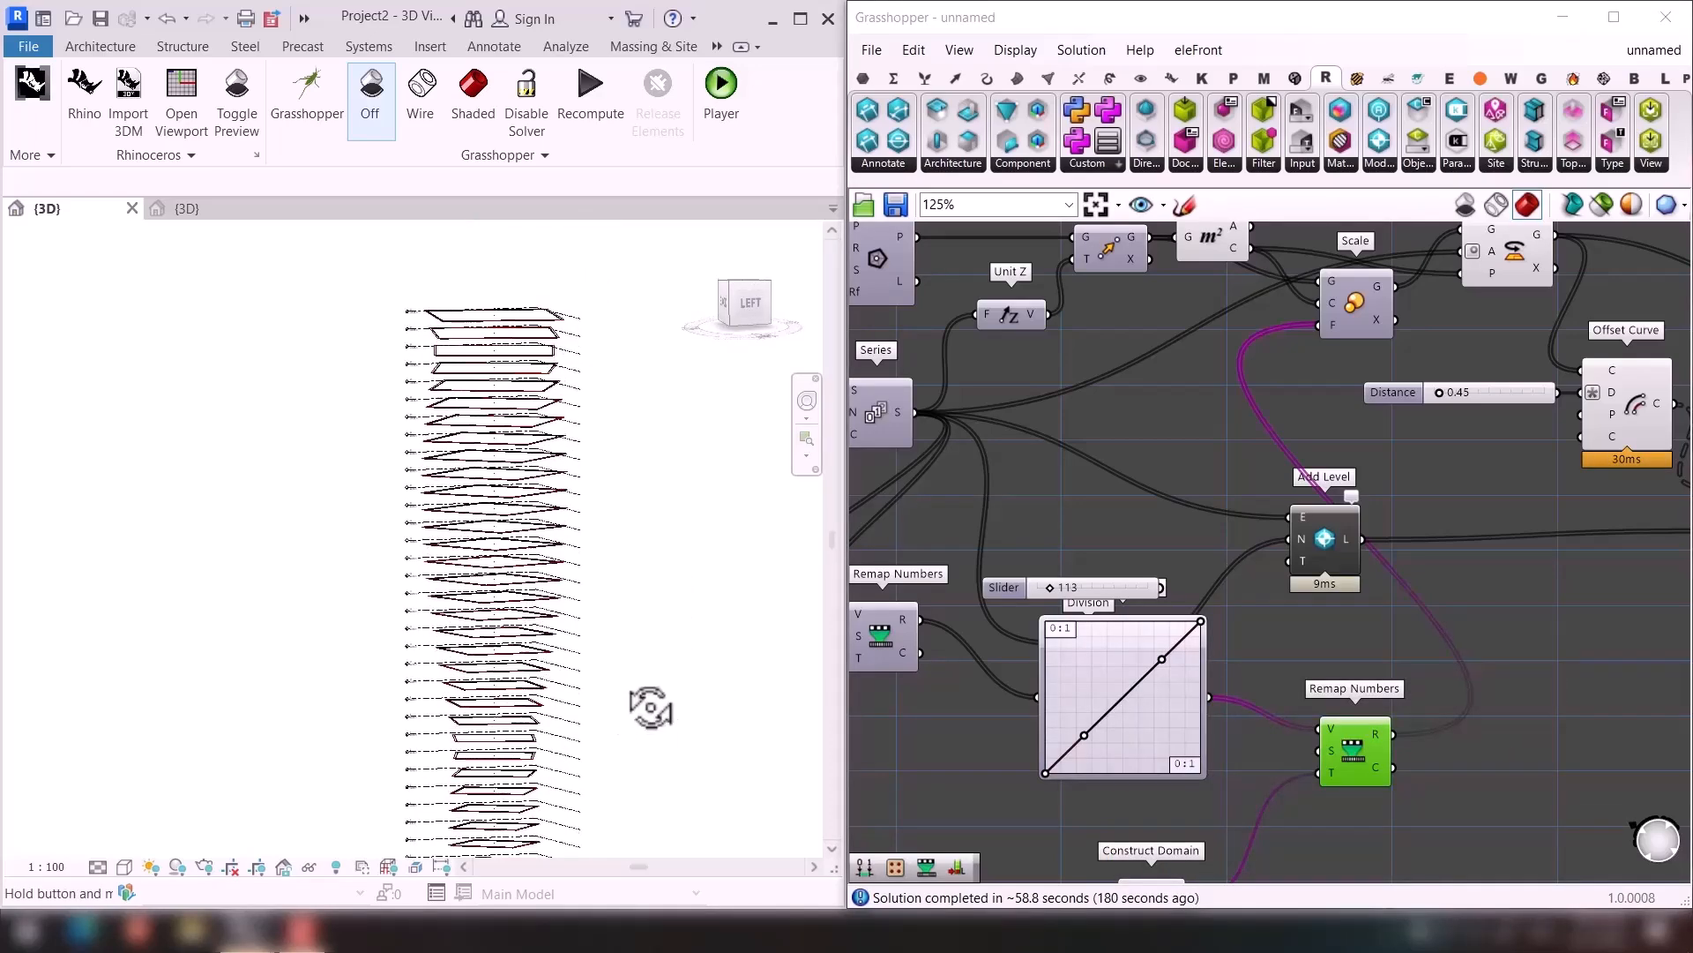
{"action": "scroll", "coordinate": [1056, 726], "scroll_direction": "down", "scroll_amount": 1}
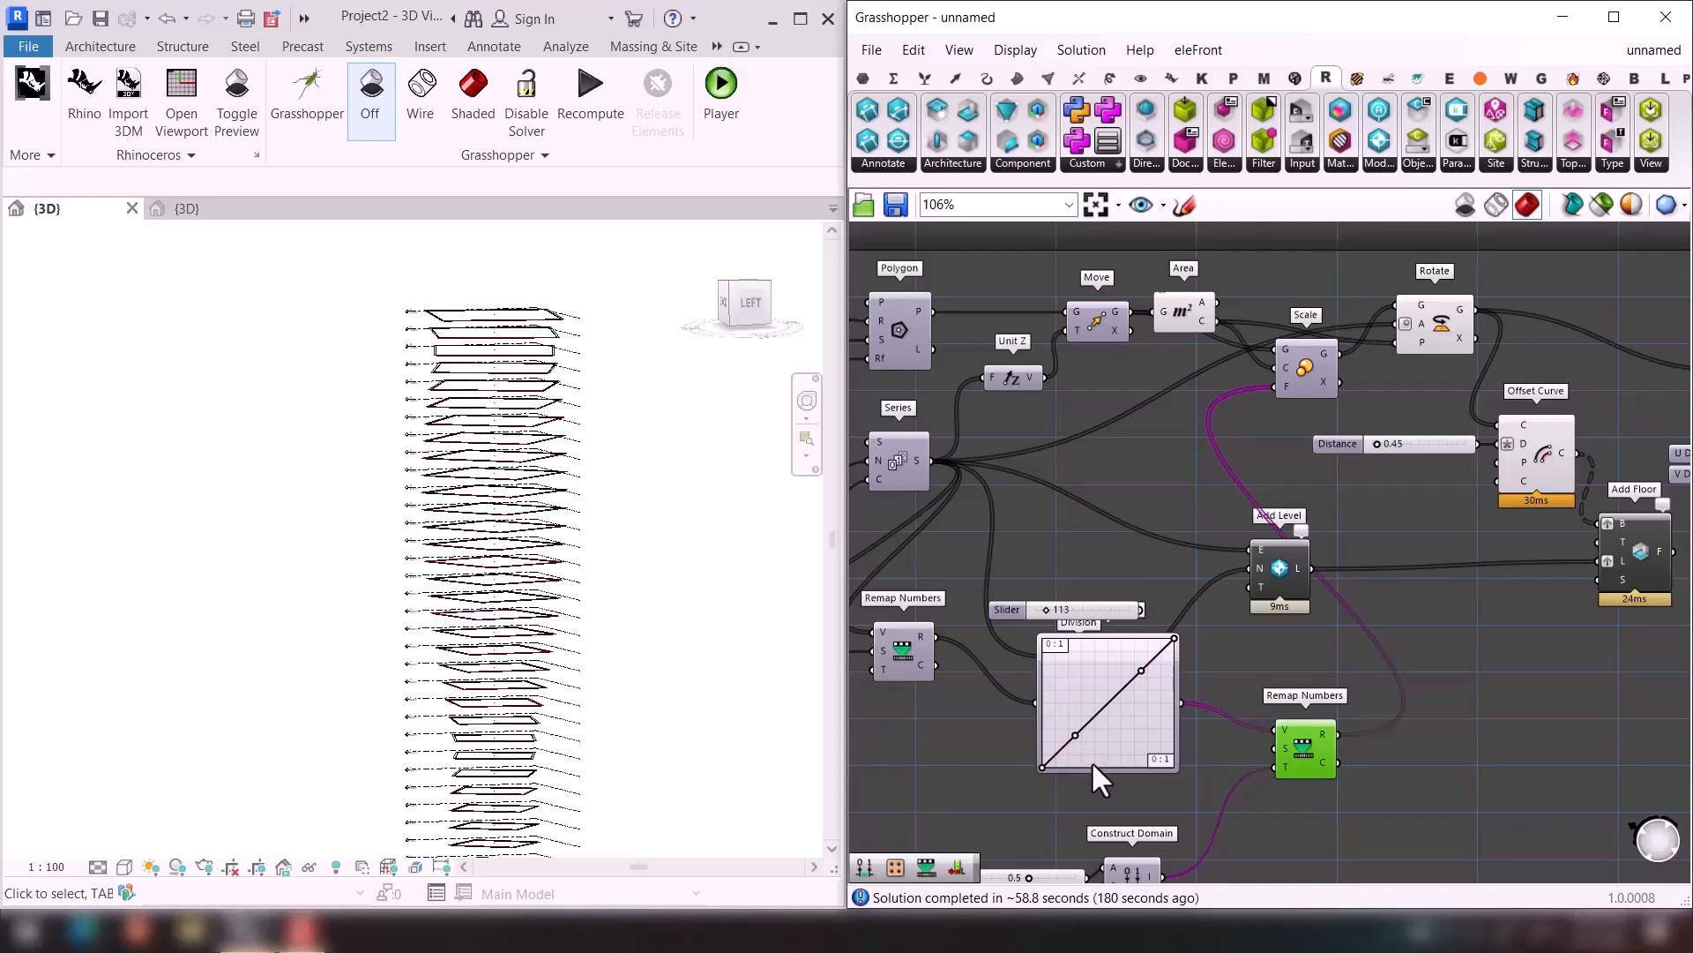
{"action": "mouse_move", "coordinate": [631, 625]}
{"action": "middle_mouse_down", "text": "shift"}
{"action": "mouse_move", "coordinate": [650, 617]}
{"action": "mouse_move", "coordinate": [624, 605]}
{"action": "mouse_move", "coordinate": [650, 665]}
{"action": "middle_mouse_up", "text": "shift"}
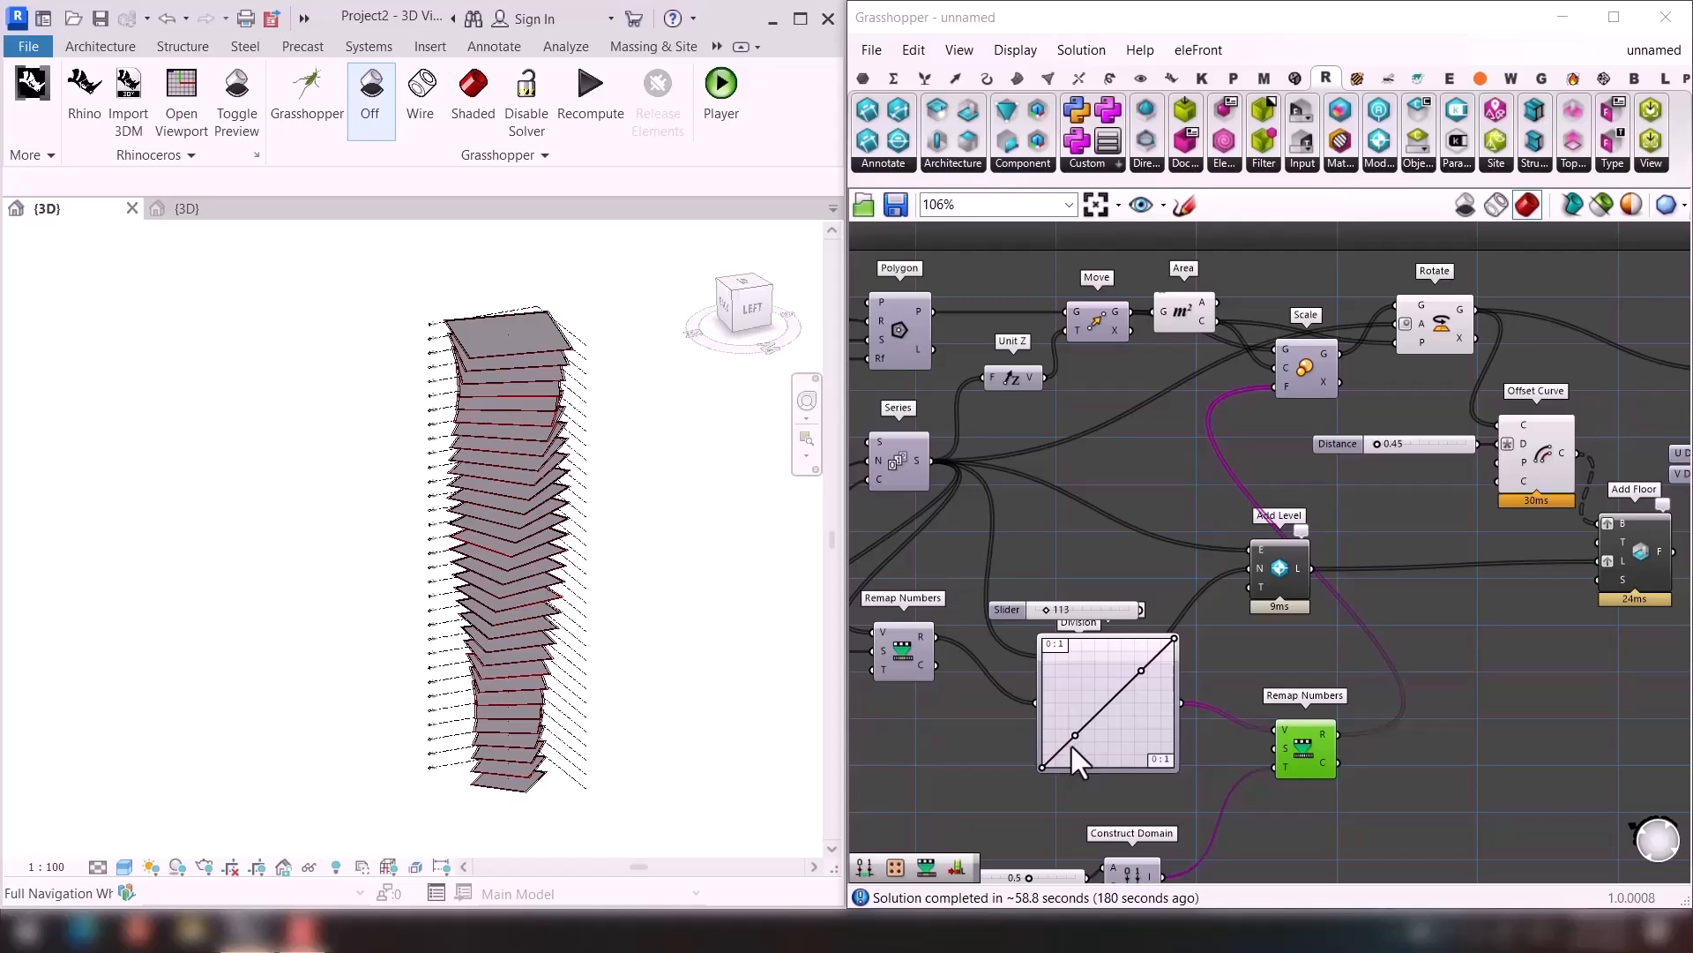
Reshape the Bezier graph by raising its start point and flattening its lower handle, and inspect the taper in Revit.
{"action": "scroll", "coordinate": [1043, 770], "scroll_direction": "up", "scroll_amount": 5}
{"action": "scroll", "coordinate": [1042, 775], "scroll_direction": "up", "scroll_amount": 1}
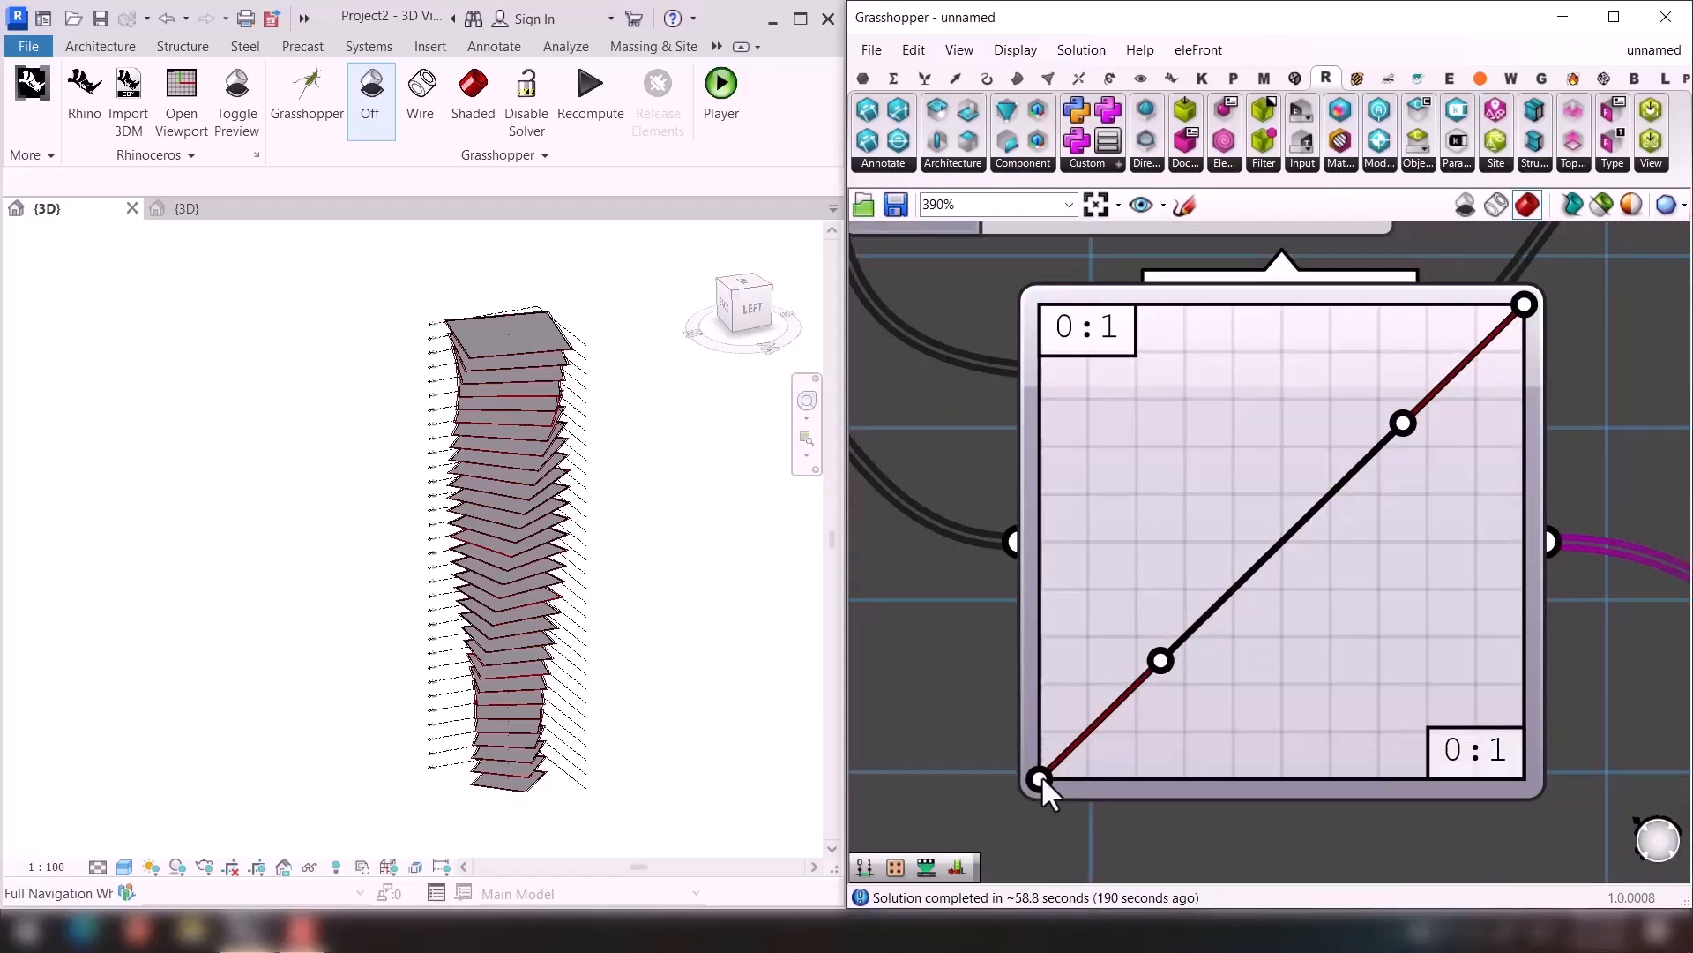
{"action": "left_click_drag", "start_coordinate": [1040, 778], "coordinate": [1040, 704]}
{"action": "left_click_drag", "start_coordinate": [1163, 661], "coordinate": [1211, 658]}
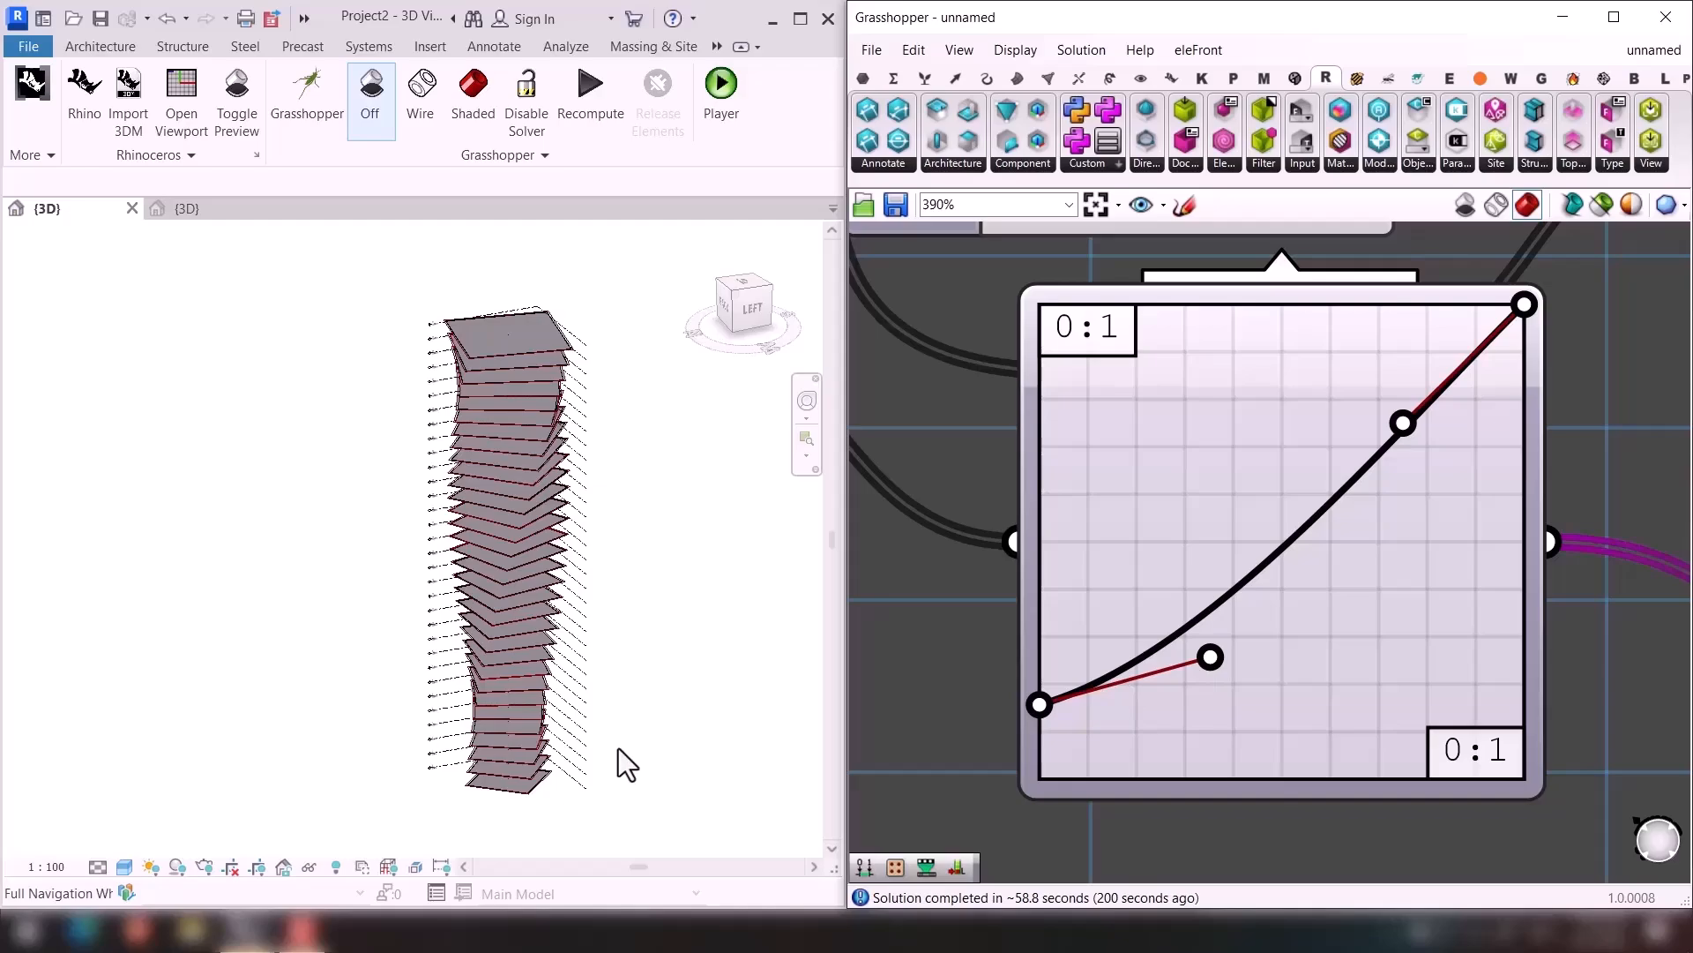
{"action": "middle_click_drag", "start_coordinate": [641, 767], "coordinate": [586, 780], "text": "shift"}
{"action": "scroll", "coordinate": [548, 687], "scroll_direction": "up", "scroll_amount": 3}
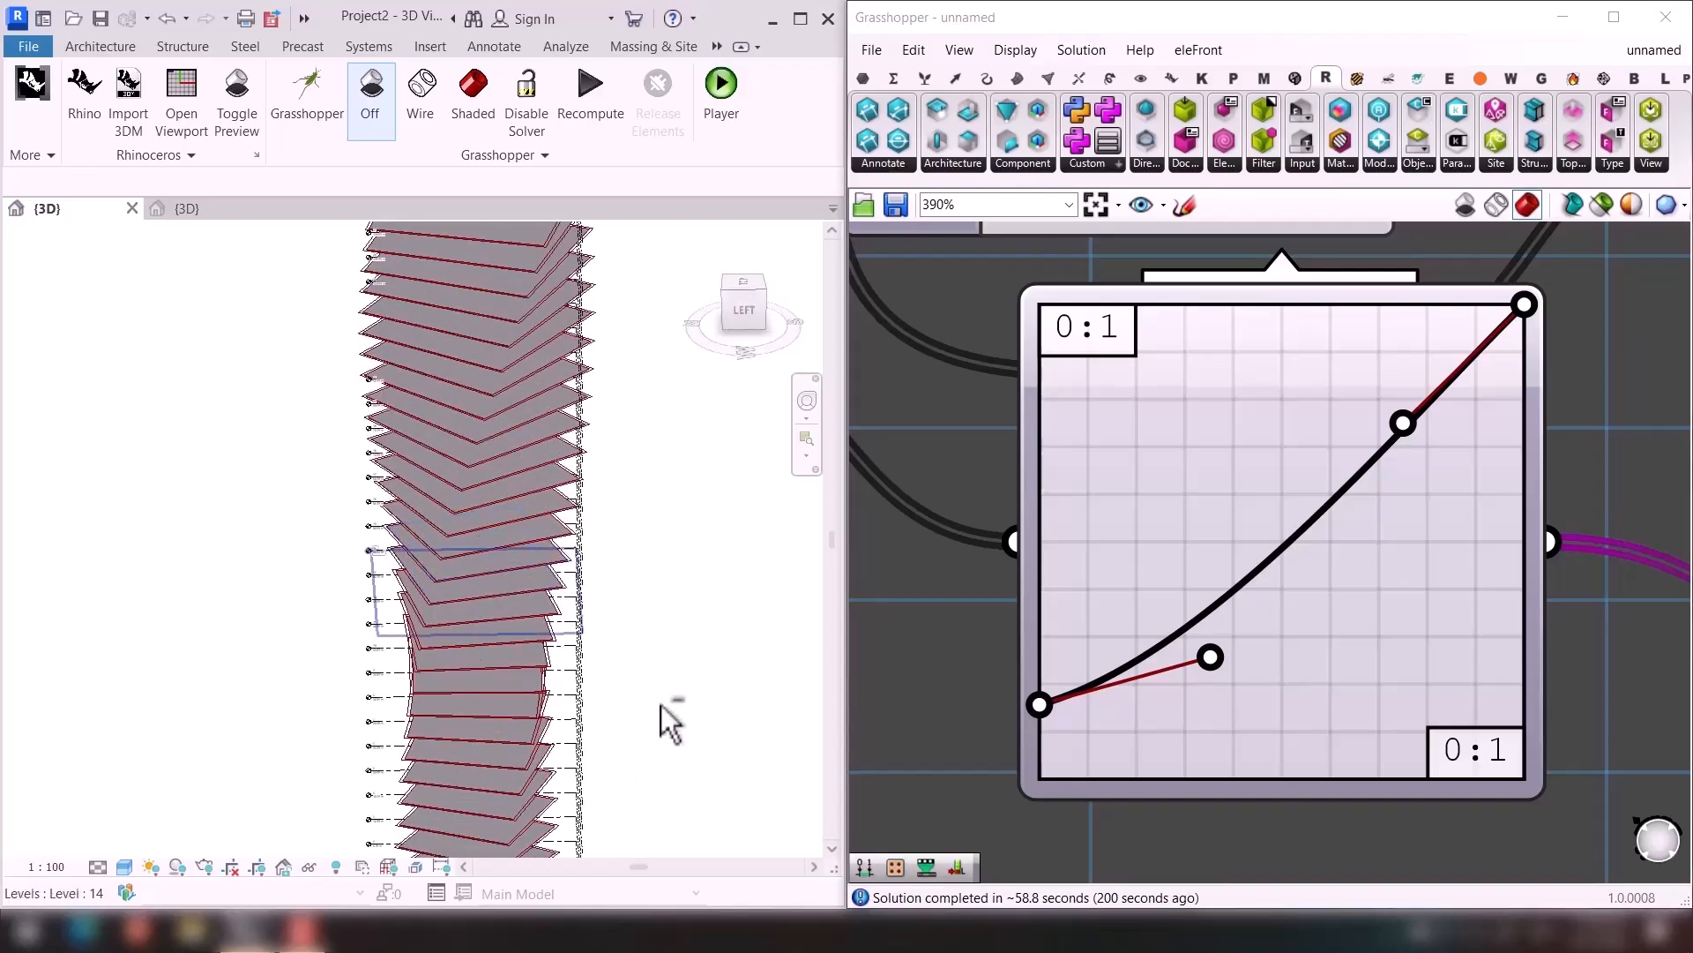
{"action": "middle_click_drag", "start_coordinate": [669, 723], "coordinate": [479, 661], "text": "shift"}
{"action": "scroll", "coordinate": [1164, 637], "scroll_direction": "down", "scroll_amount": 3}
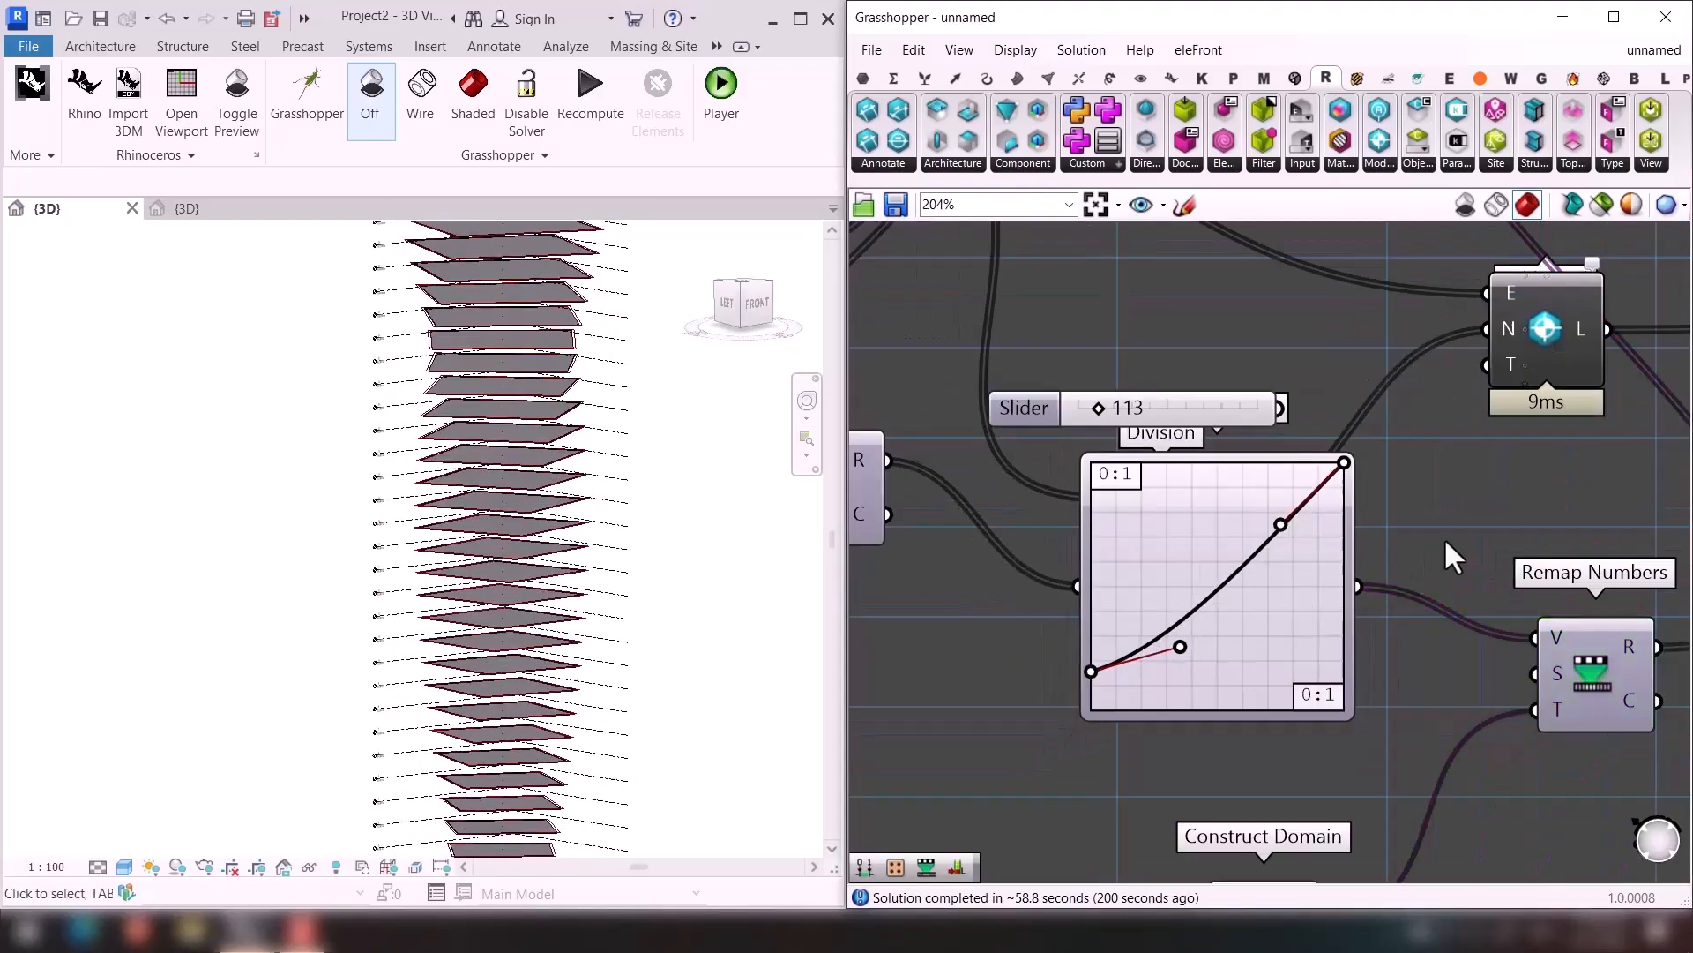
Set the Count slider feeding the Series component to 22.
{"action": "scroll", "coordinate": [1445, 541], "scroll_direction": "down", "scroll_amount": 4}
{"action": "right_click_drag", "start_coordinate": [1444, 529], "coordinate": [1014, 607]}
{"action": "right_click_drag", "start_coordinate": [1424, 516], "coordinate": [1241, 609]}
{"action": "scroll", "coordinate": [615, 624], "scroll_direction": "down", "scroll_amount": 1}
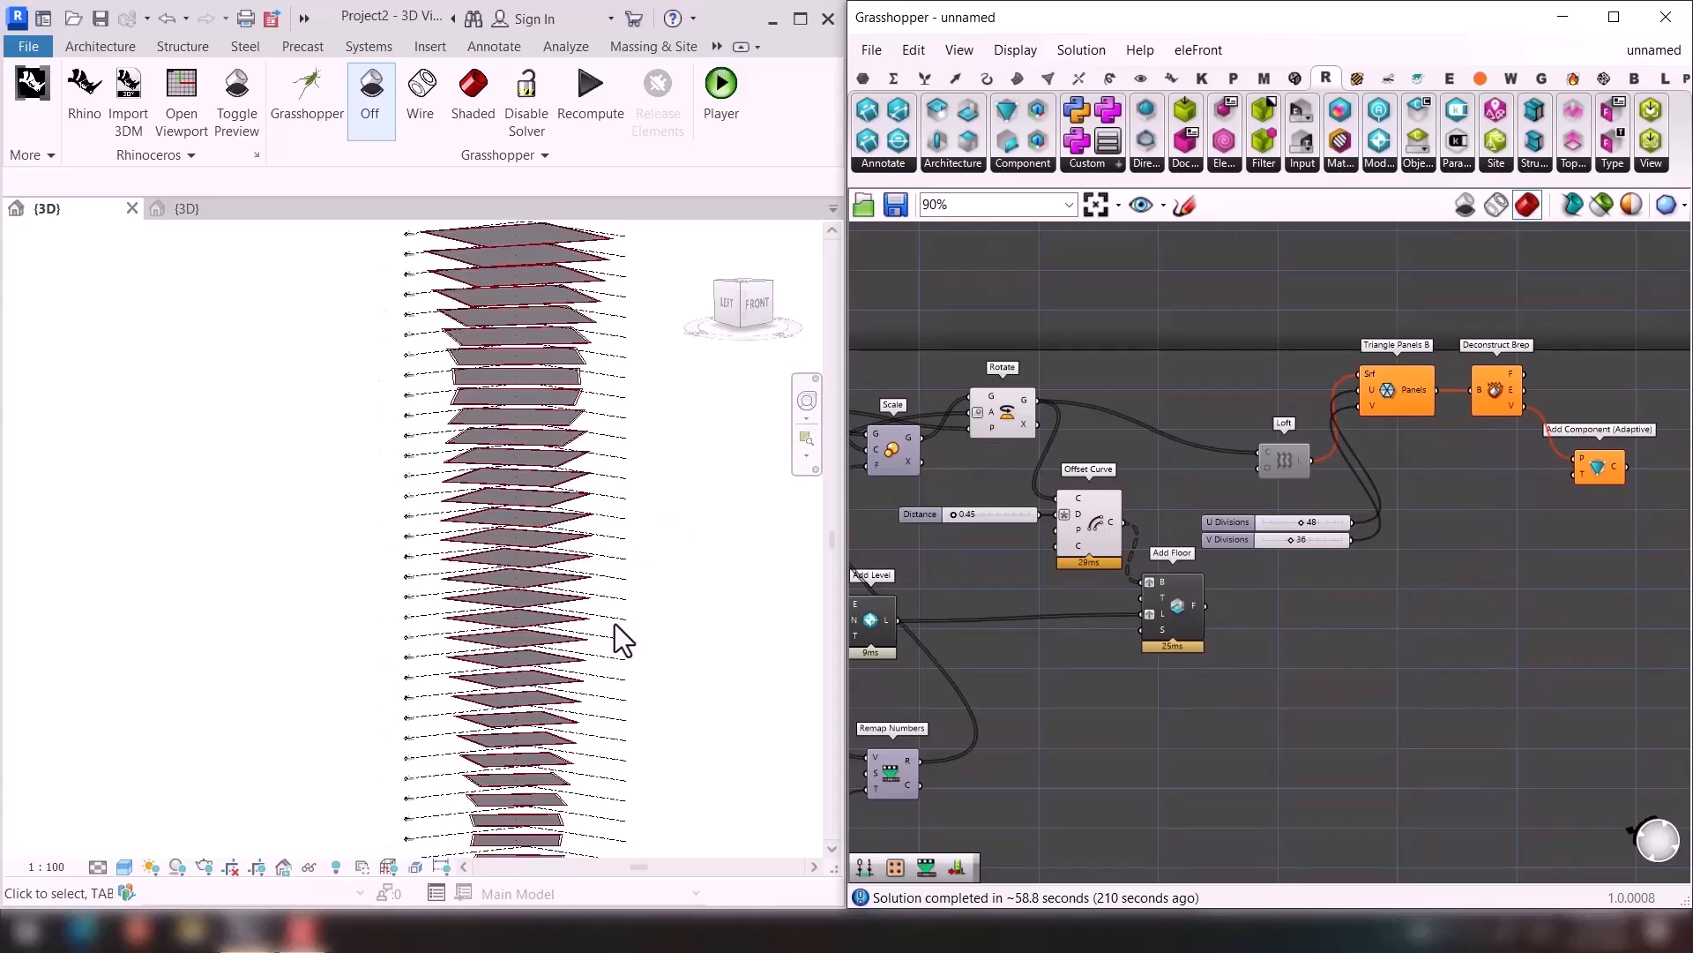
{"action": "scroll", "coordinate": [616, 623], "scroll_direction": "down", "scroll_amount": 1}
{"action": "scroll", "coordinate": [1258, 632], "scroll_direction": "up", "scroll_amount": 4}
{"action": "left_click", "coordinate": [1245, 443]}
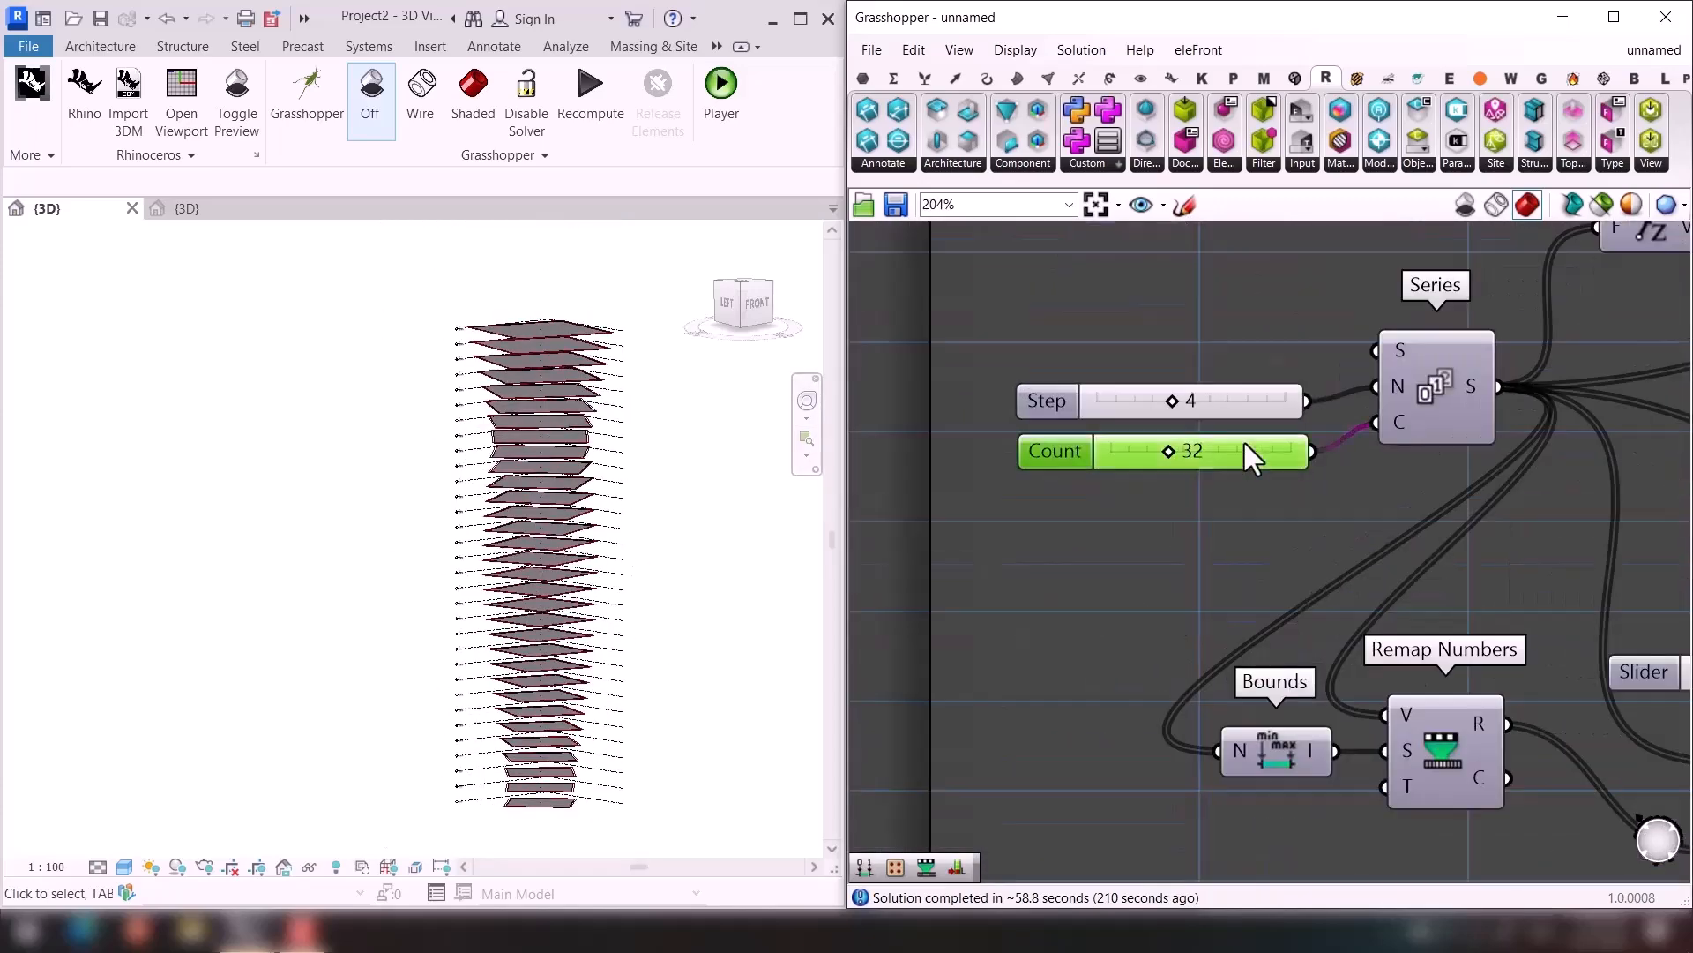
{"action": "double_click", "coordinate": [1246, 443]}
{"action": "type", "text": "22"}
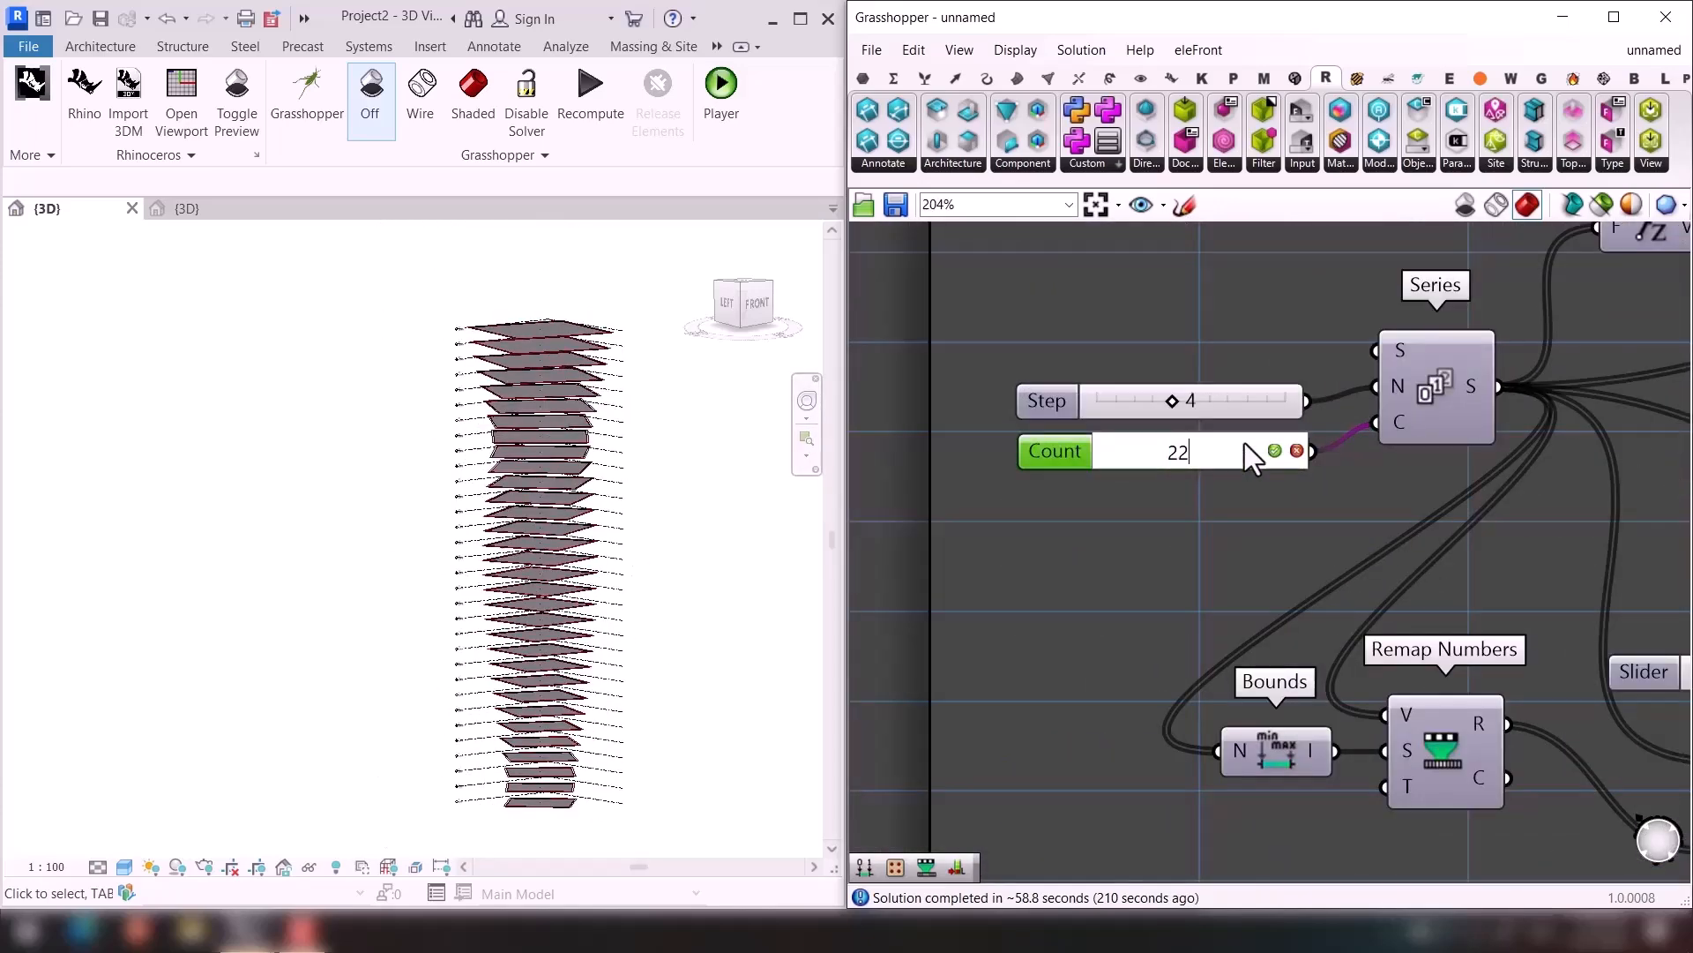
{"action": "key", "text": "Return"}
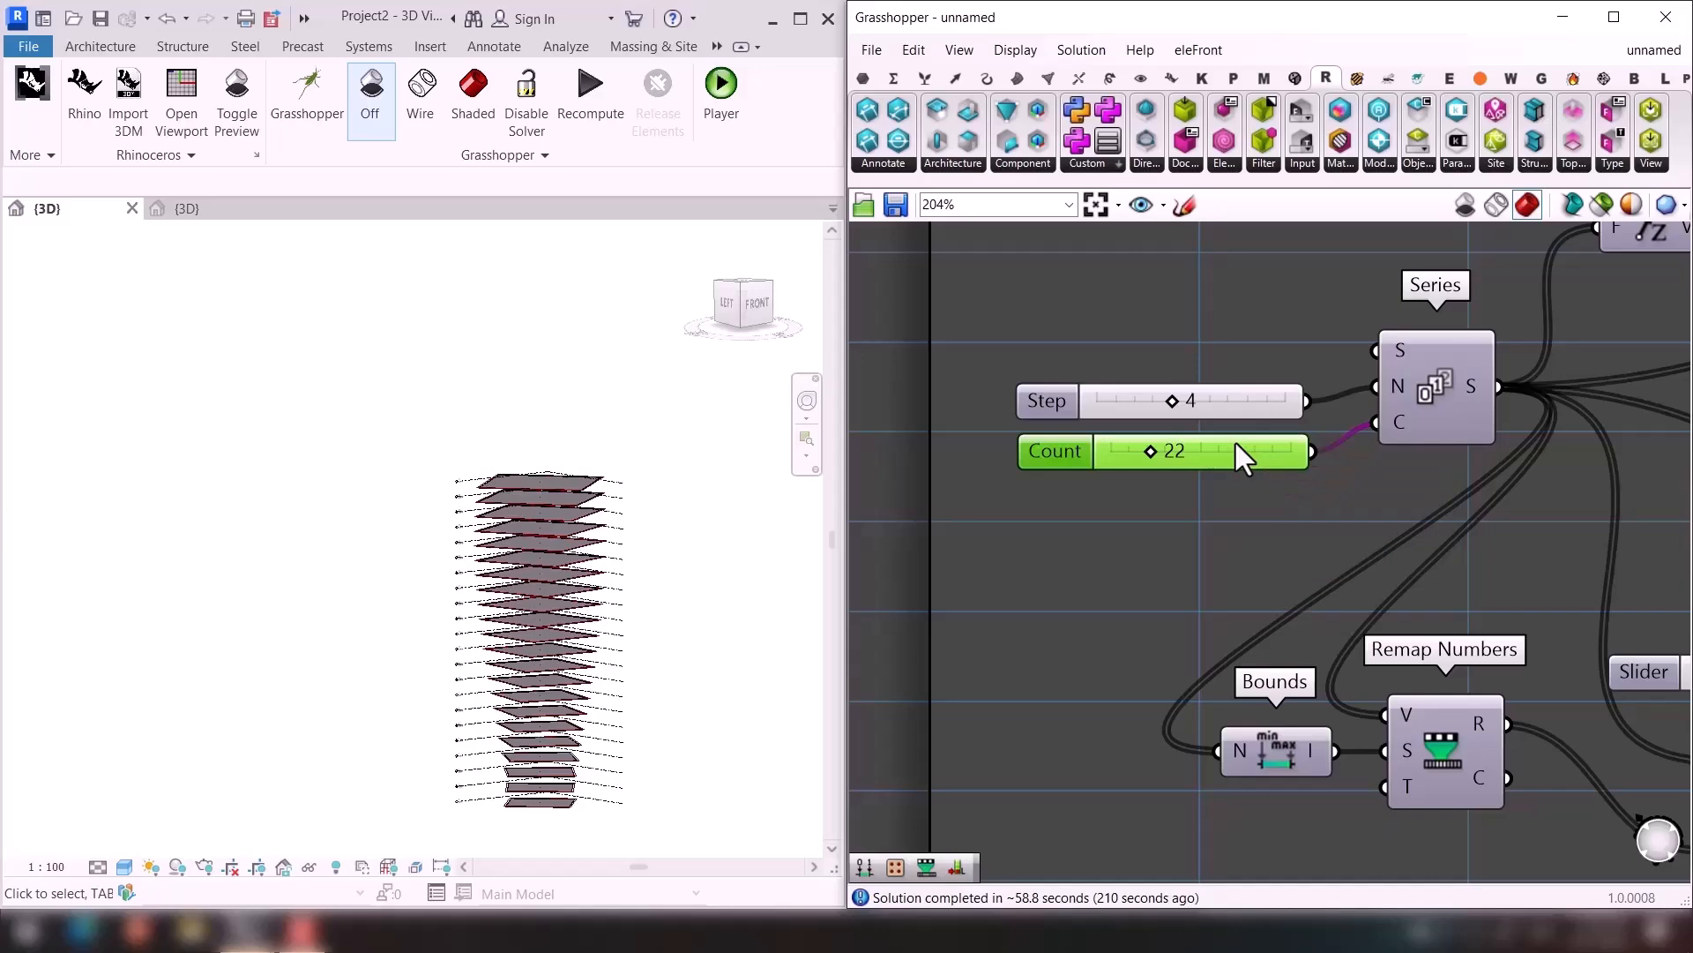
Set the Series Count slider to 26 and view the resulting tower in Revit.
{"action": "double_click", "coordinate": [1236, 443]}
{"action": "type", "text": "26"}
{"action": "key", "text": "Return"}
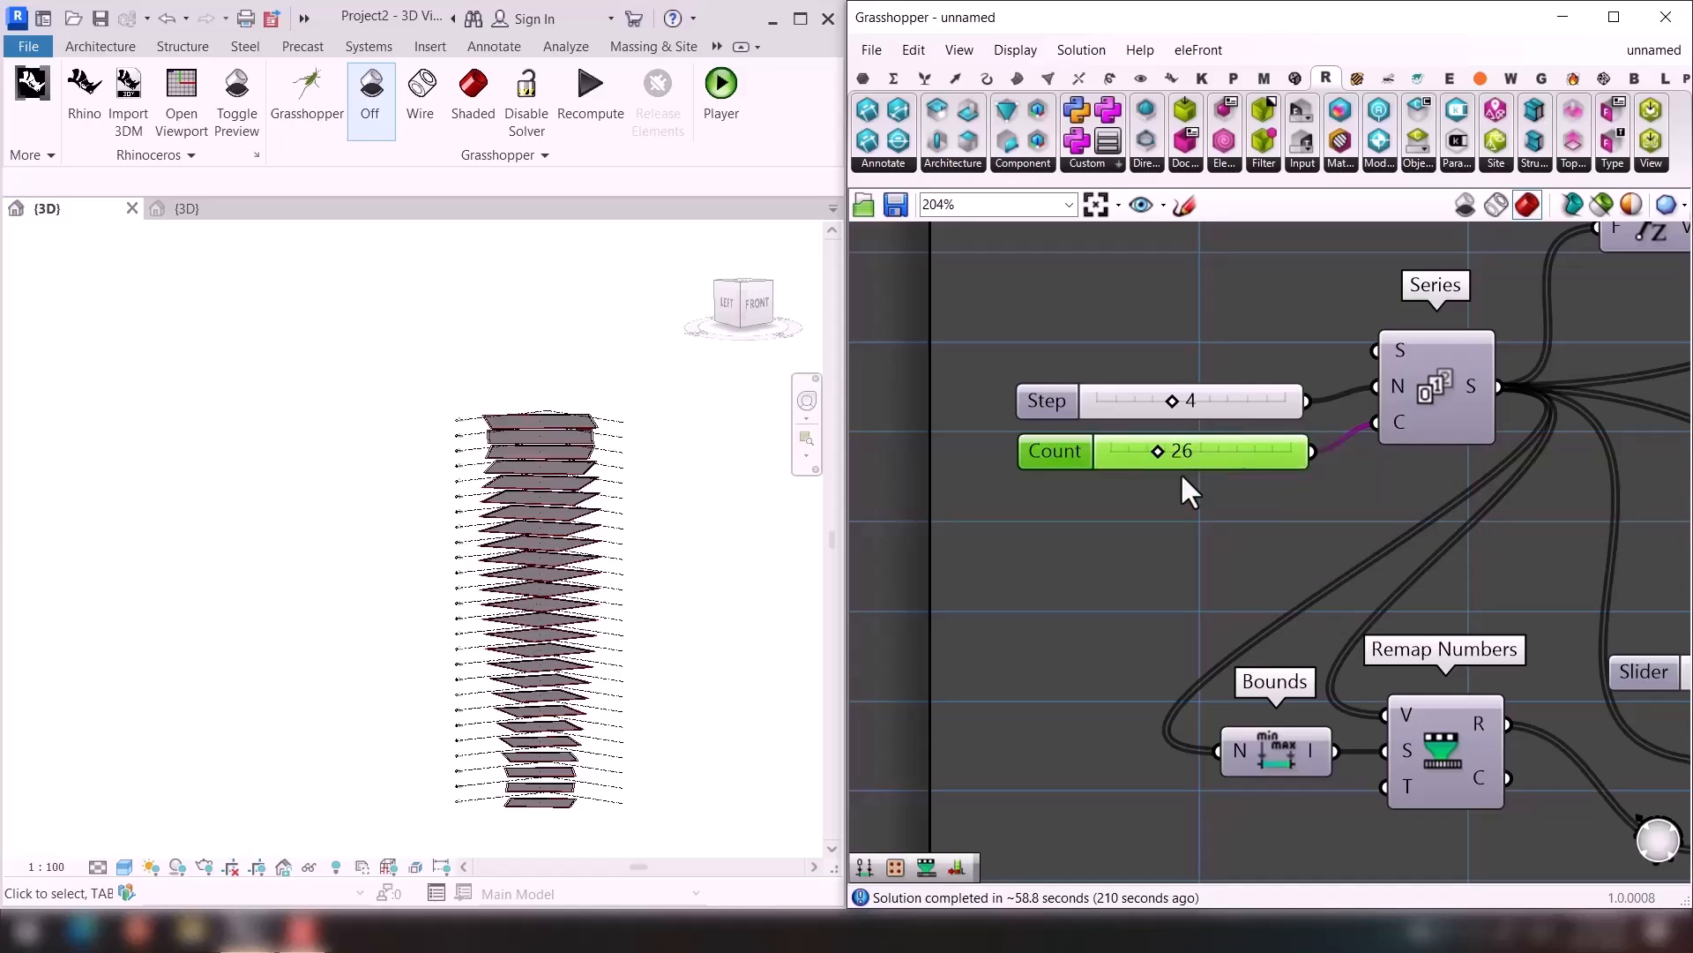
{"action": "mouse_move", "coordinate": [594, 688]}
{"action": "middle_mouse_down", "text": "shift"}
{"action": "mouse_move", "coordinate": [524, 653]}
{"action": "mouse_move", "coordinate": [613, 710]}
{"action": "middle_mouse_up", "text": "shift"}
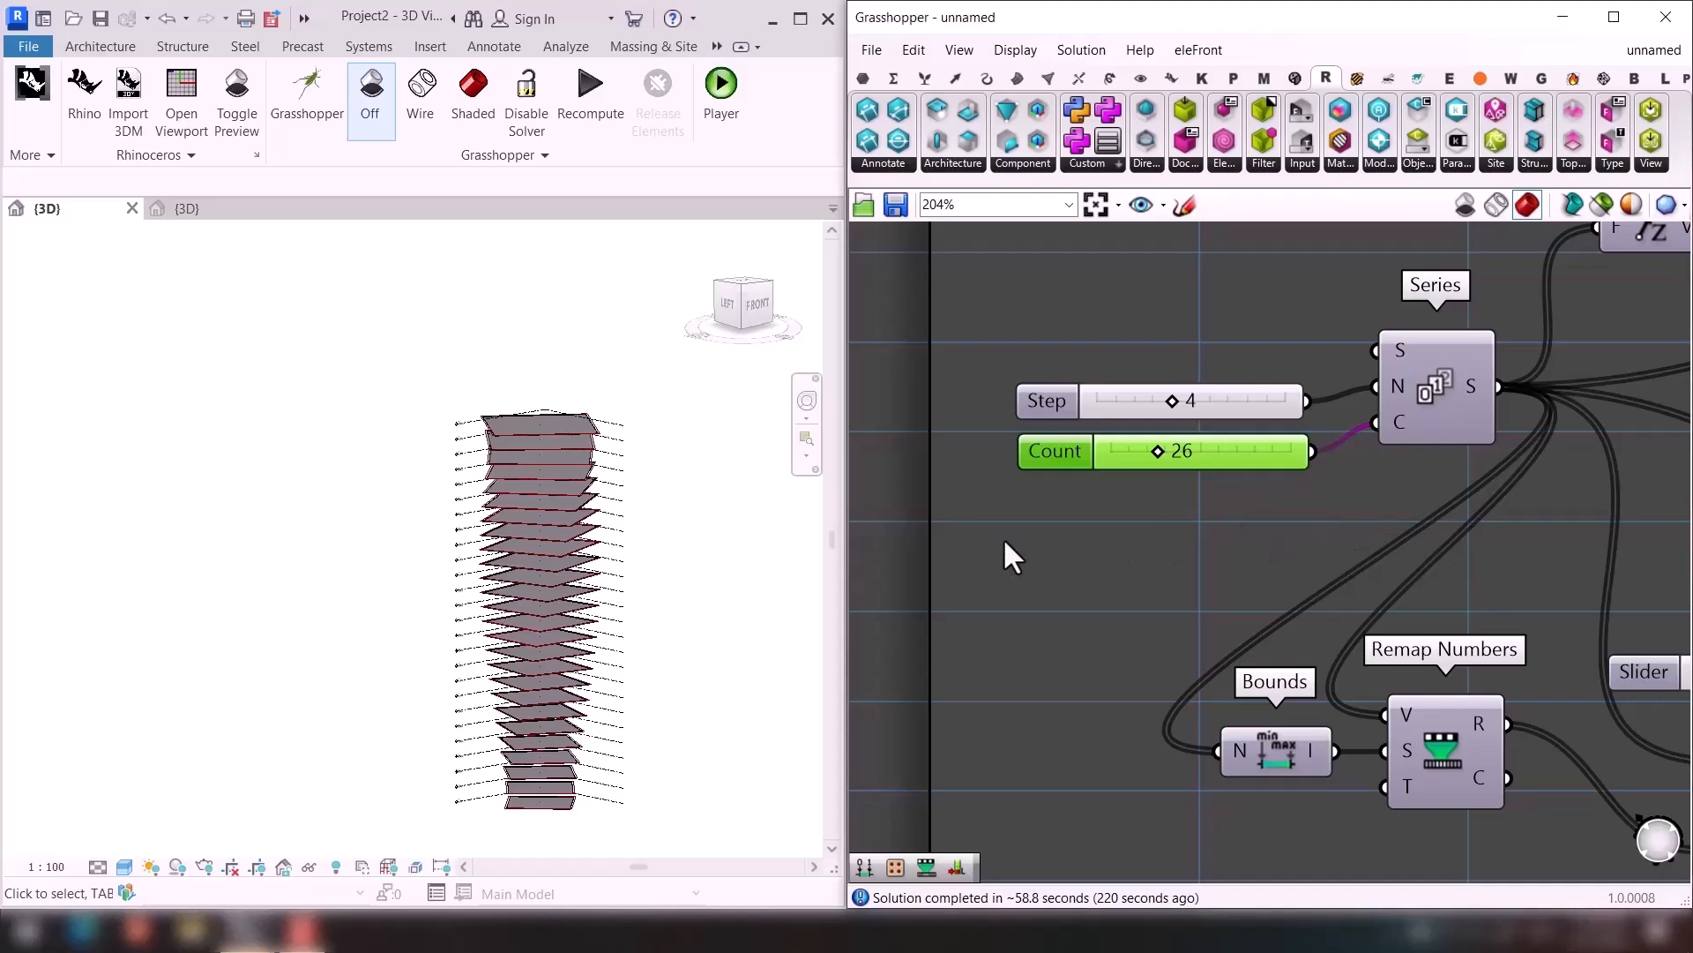
Select the disabled Loft component and lock the Grasshopper solver.
{"action": "right_click_drag", "start_coordinate": [1613, 479], "coordinate": [1041, 512]}
{"action": "scroll", "coordinate": [1166, 525], "scroll_direction": "down", "scroll_amount": 3}
{"action": "right_click_drag", "start_coordinate": [1385, 481], "coordinate": [1195, 509]}
{"action": "right_click_drag", "start_coordinate": [1349, 529], "coordinate": [1256, 542]}
{"action": "scroll", "coordinate": [1233, 517], "scroll_direction": "up", "scroll_amount": 2}
{"action": "right_click_drag", "start_coordinate": [1355, 495], "coordinate": [1072, 517]}
{"action": "left_click", "coordinate": [1533, 390]}
{"action": "middle_click", "coordinate": [1533, 389]}
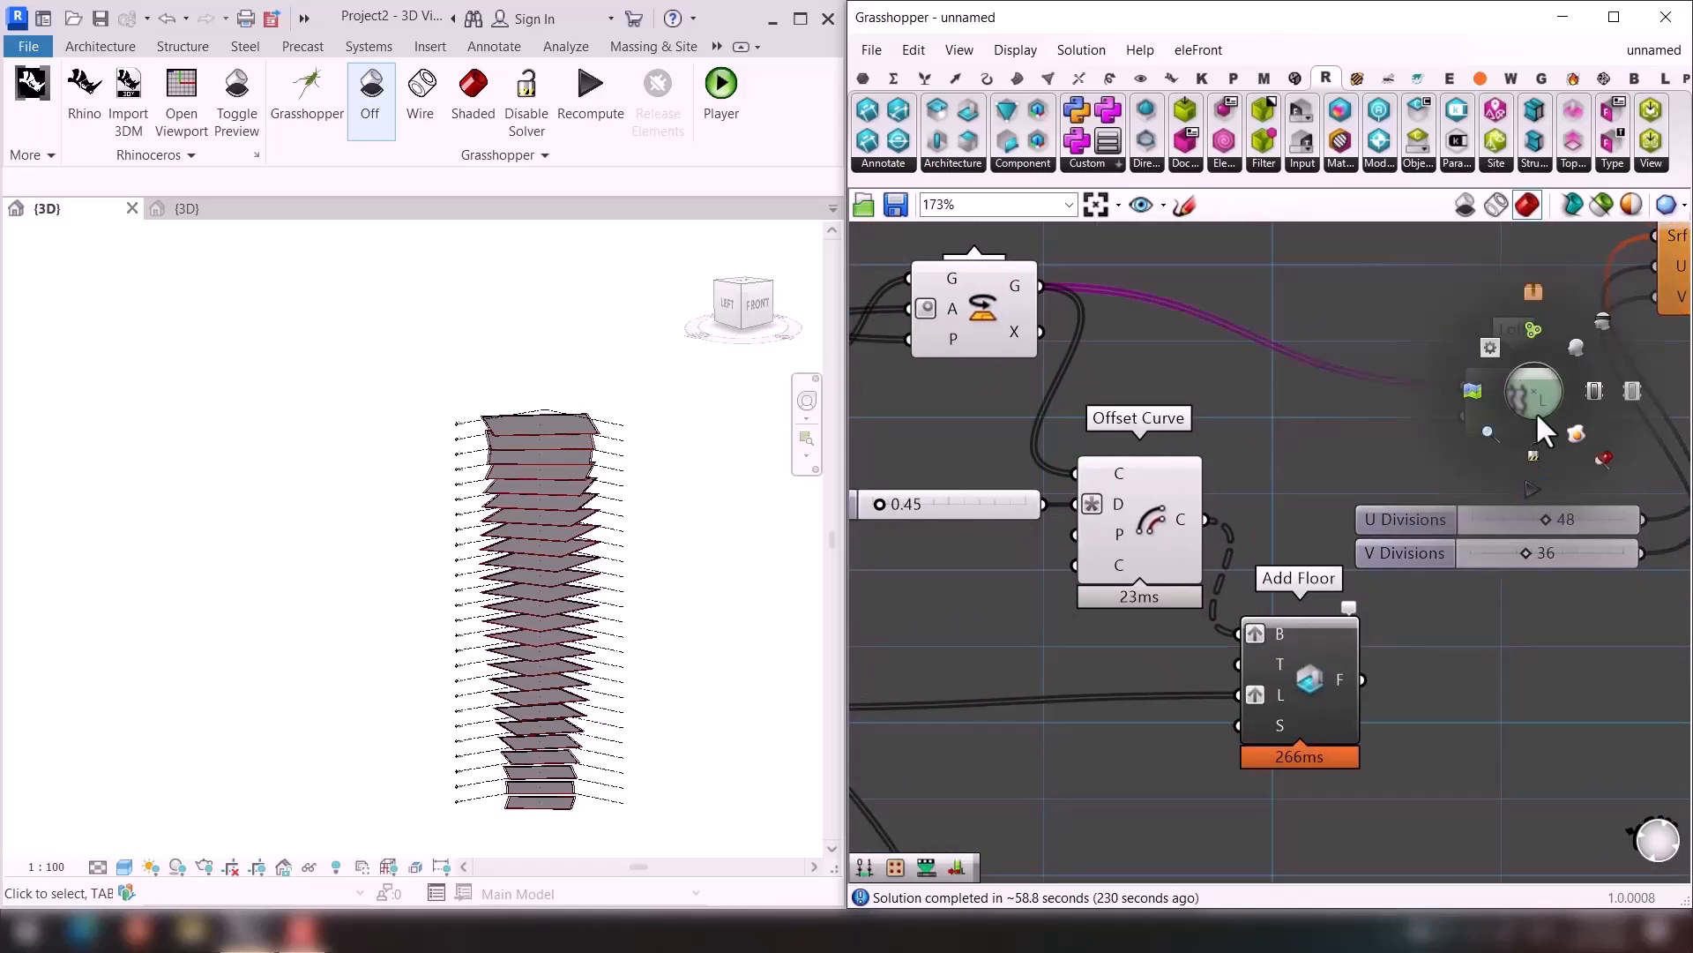
{"action": "left_click", "coordinate": [1533, 453]}
Enable the Loft component while the solver is locked.
{"action": "middle_click", "coordinate": [1519, 381]}
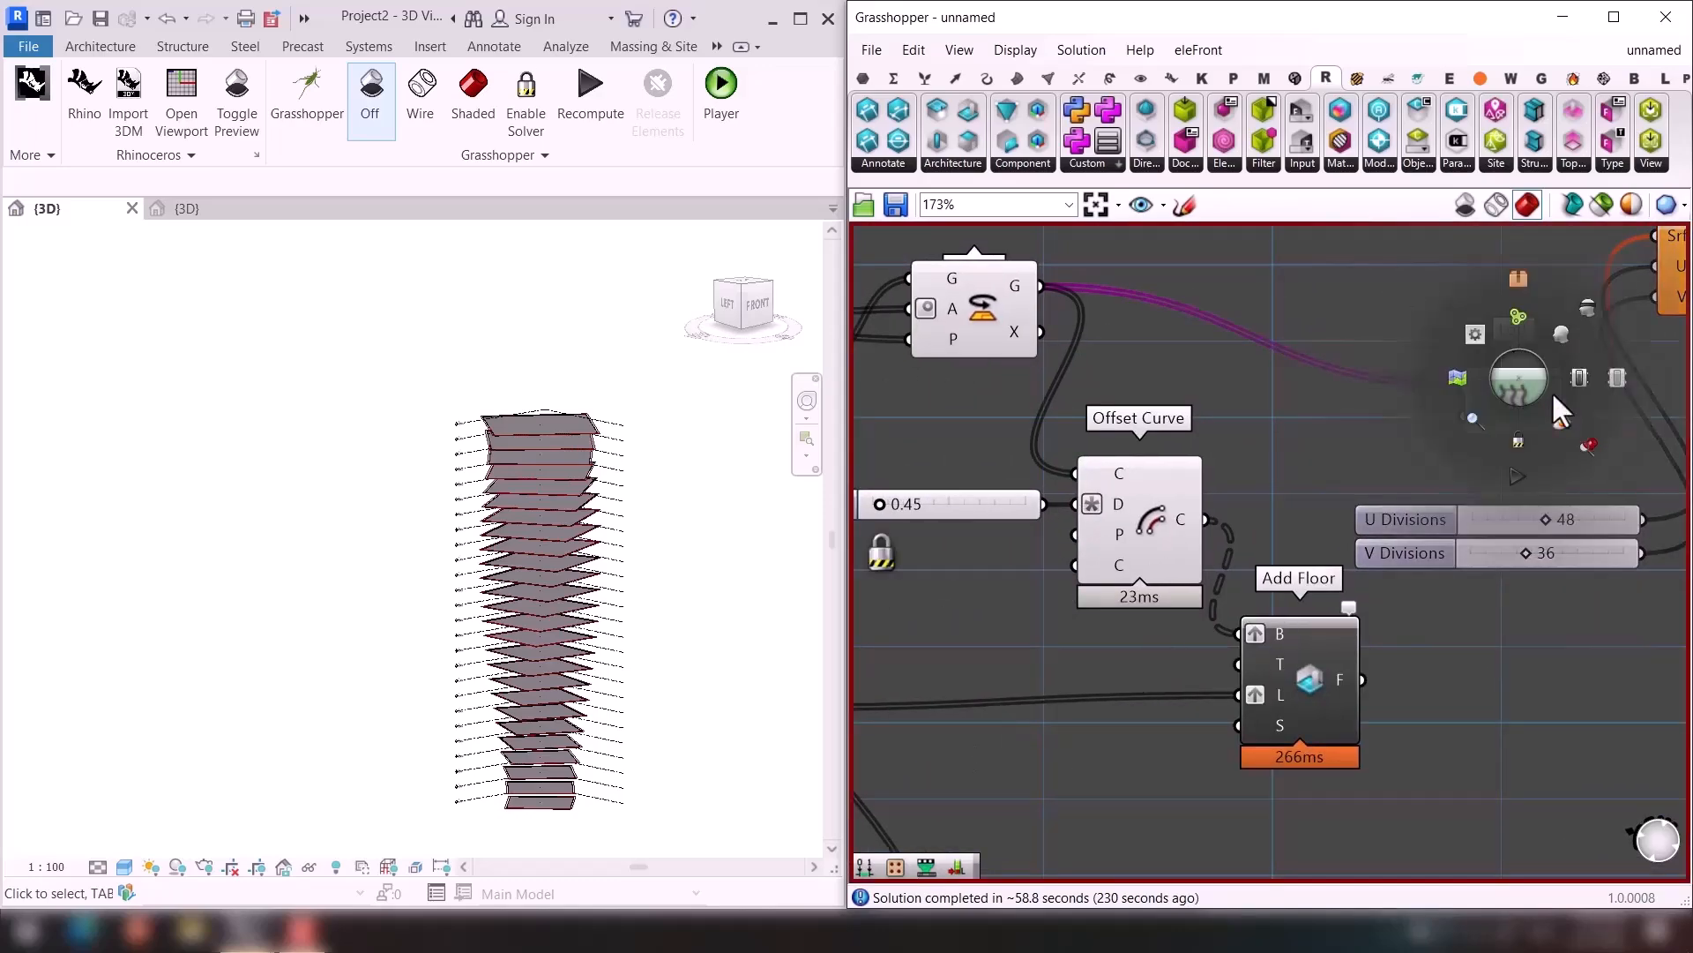
{"action": "left_click", "coordinate": [1574, 385]}
{"action": "left_click", "coordinate": [1304, 423]}
{"action": "scroll", "coordinate": [1325, 439], "scroll_direction": "down", "scroll_amount": 3}
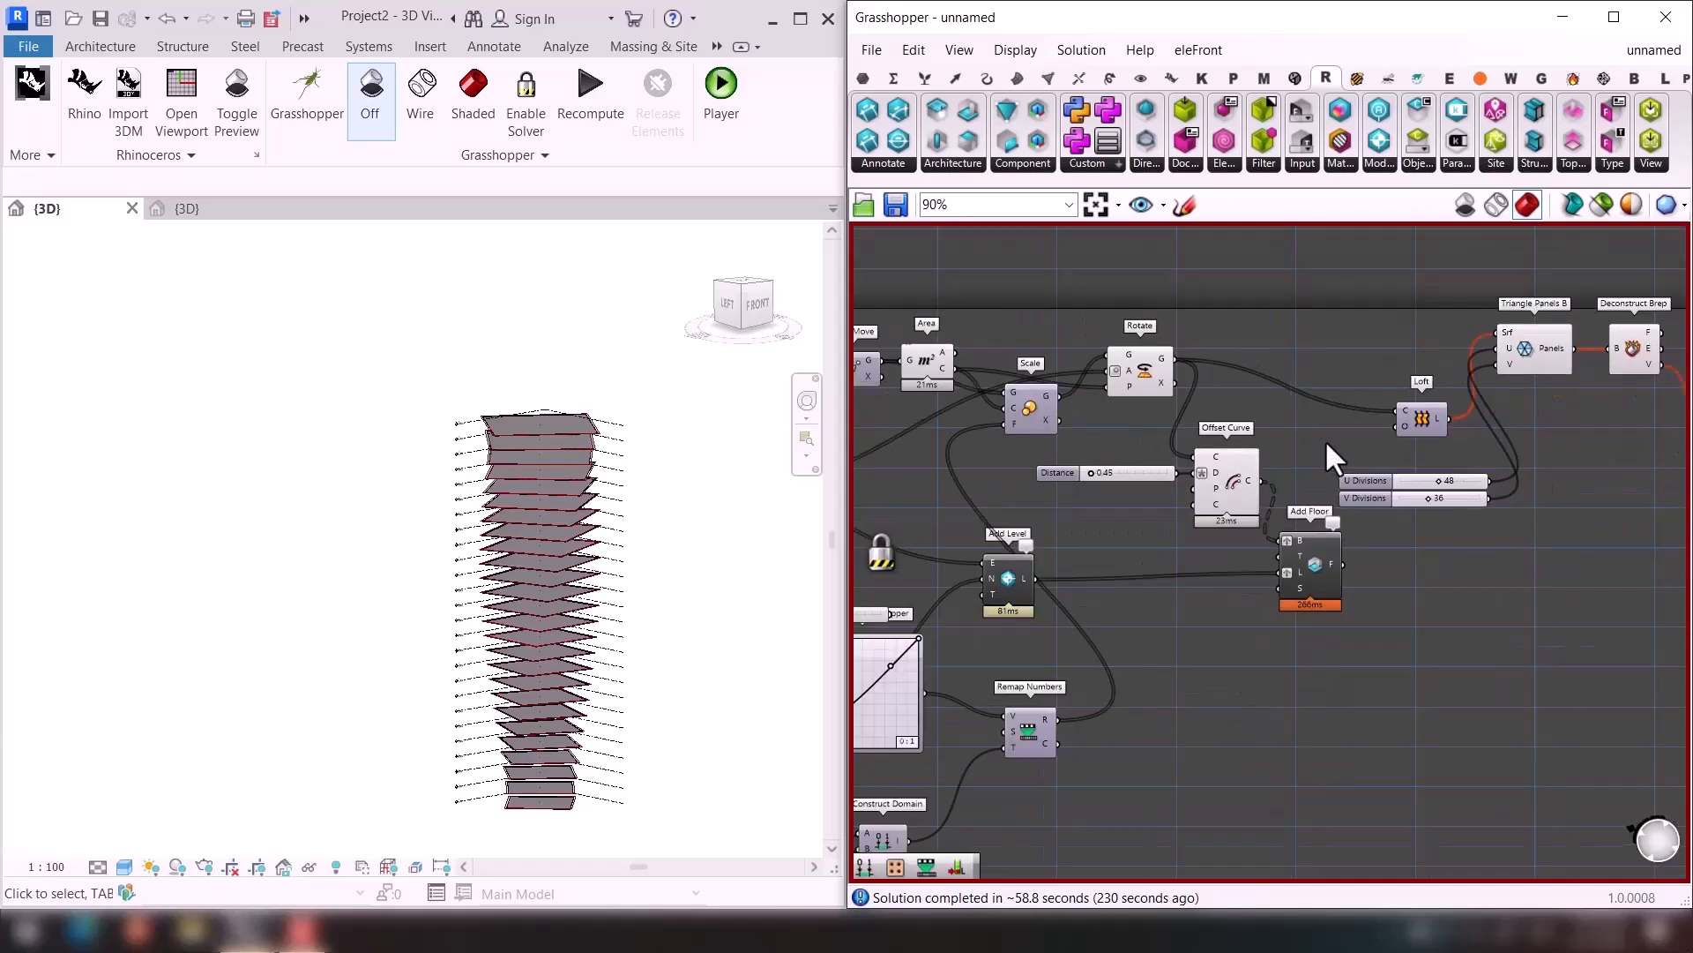
Select the Loft component and unlock the Grasshopper solver to regenerate the triangular facade panels in Revit.
{"action": "right_click_drag", "start_coordinate": [1325, 439], "coordinate": [1104, 463]}
{"action": "scroll", "coordinate": [1260, 469], "scroll_direction": "up", "scroll_amount": 2}
{"action": "left_click_drag", "start_coordinate": [1342, 332], "coordinate": [1353, 346]}
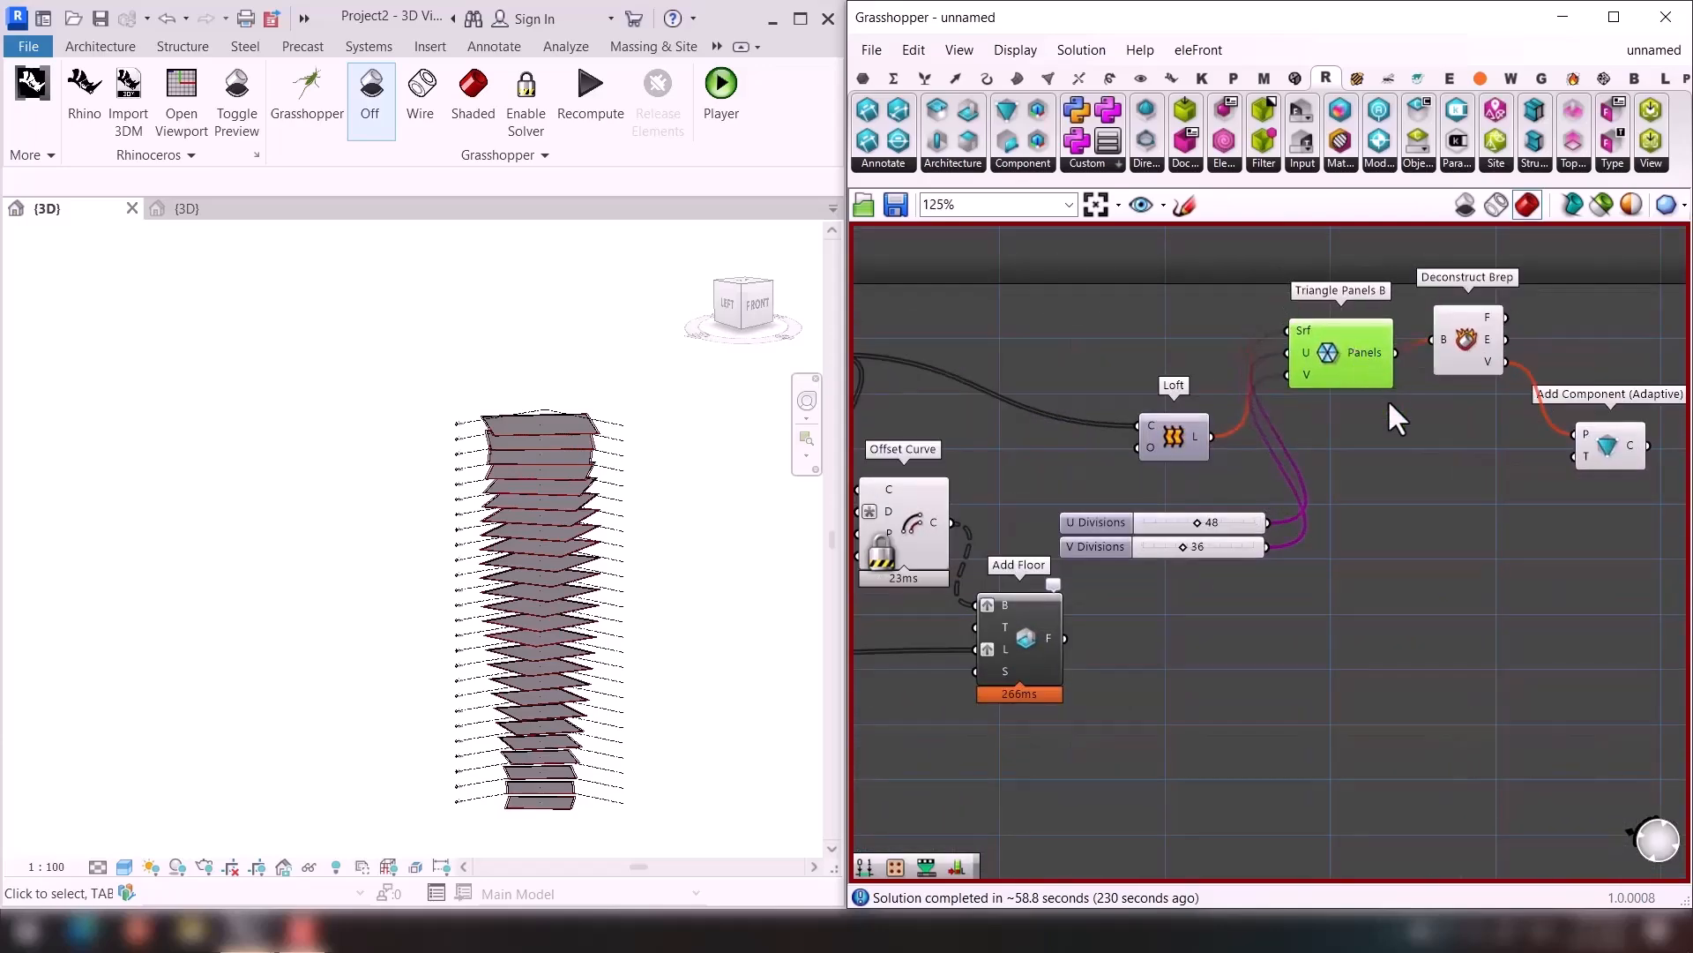
{"action": "left_click", "coordinate": [1389, 400]}
{"action": "left_click_drag", "start_coordinate": [1193, 442], "coordinate": [1159, 410]}
{"action": "right_click_drag", "start_coordinate": [1112, 481], "coordinate": [1491, 473]}
{"action": "right_click_drag", "start_coordinate": [1193, 490], "coordinate": [1316, 434]}
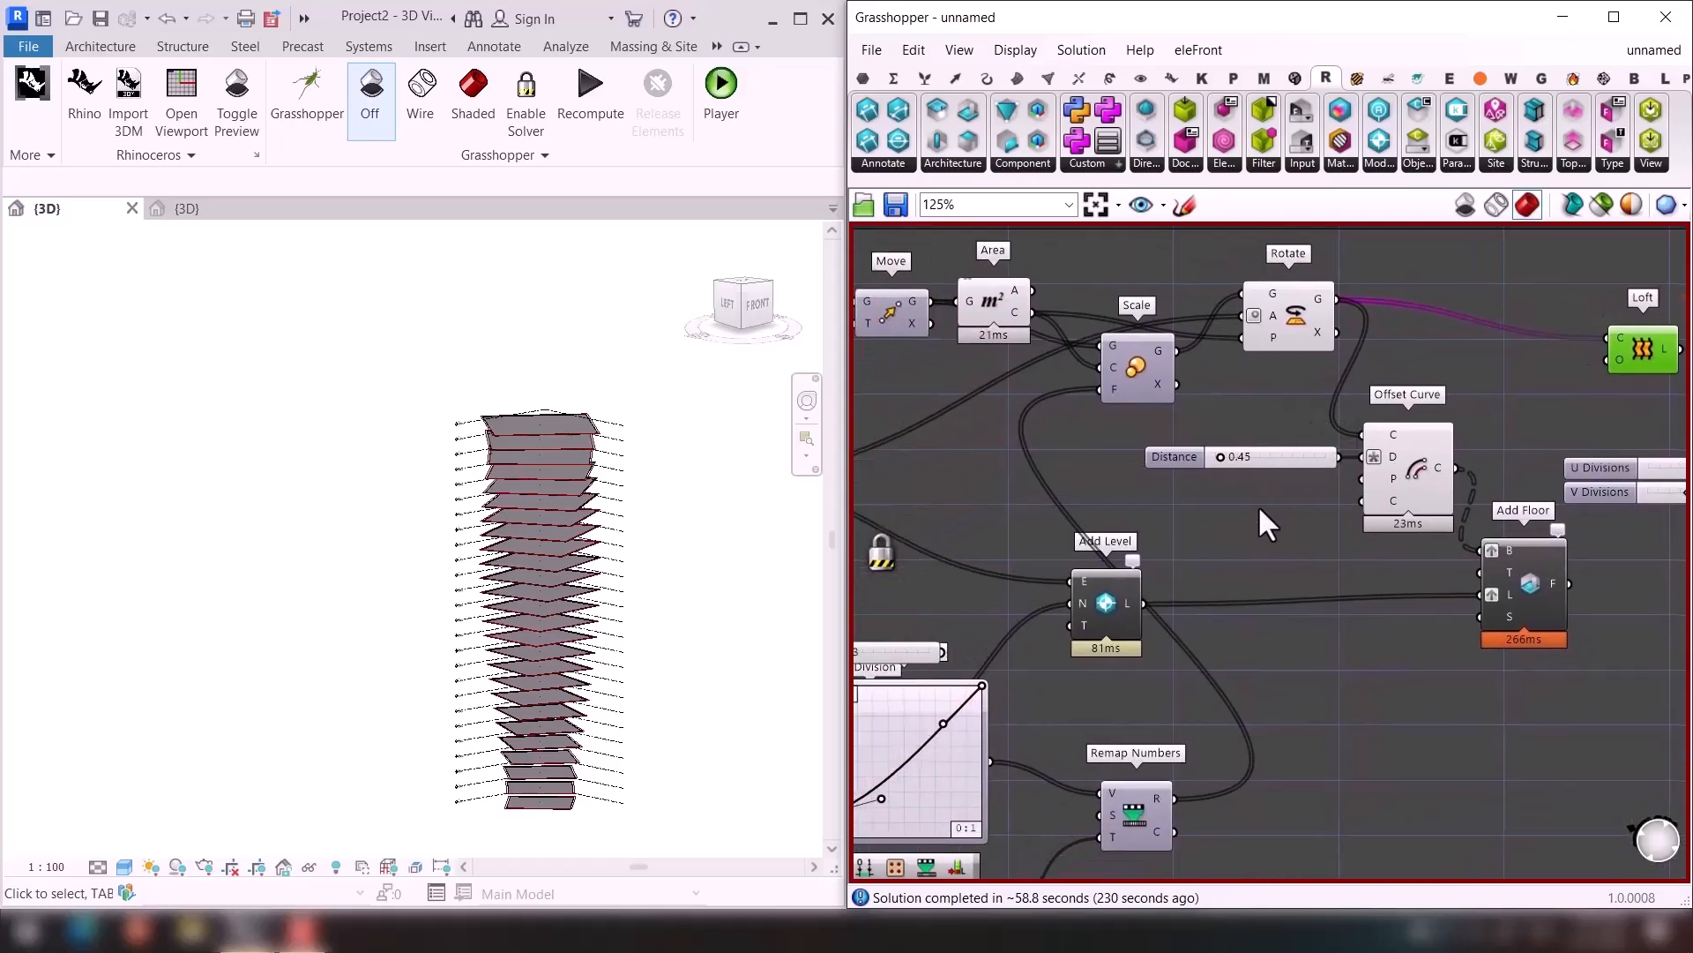
{"action": "middle_click", "coordinate": [952, 478]}
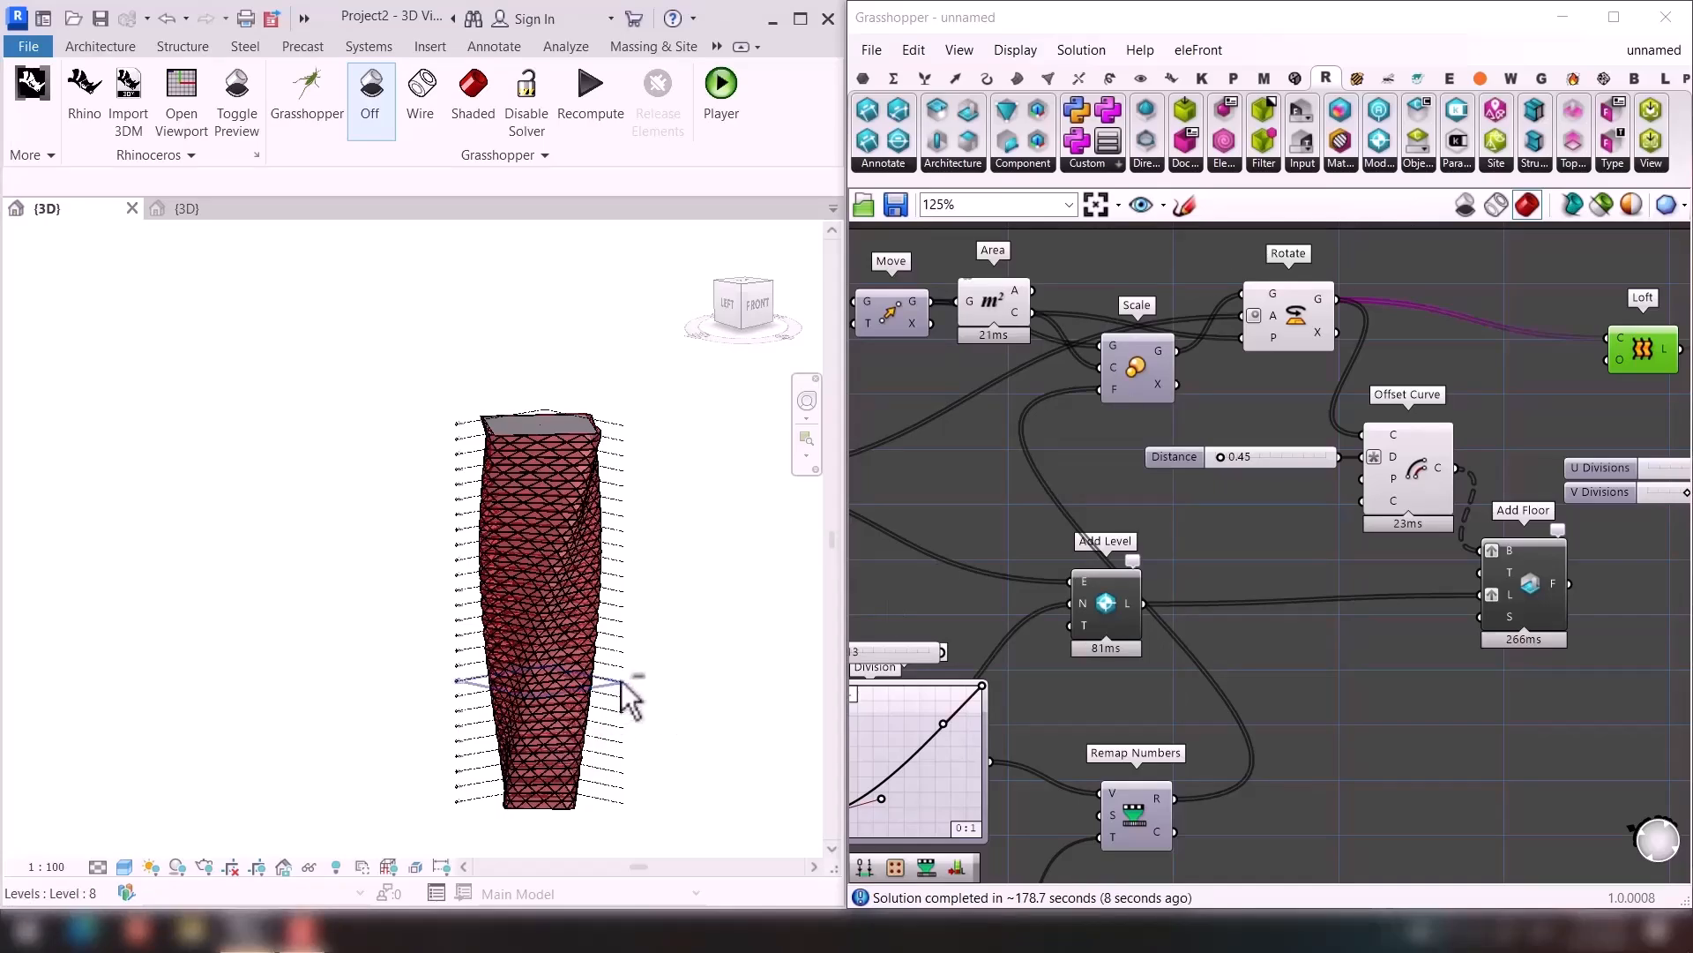
Review the definition from the Polygon and Series sliders through the Graph Mapper to the Scale, Rotate, Offset Curve and floor components.
{"action": "mouse_move", "coordinate": [624, 692]}
{"action": "middle_mouse_down", "text": "shift"}
{"action": "mouse_move", "coordinate": [684, 715]}
{"action": "mouse_move", "coordinate": [699, 696]}
{"action": "mouse_move", "coordinate": [688, 652]}
{"action": "mouse_move", "coordinate": [926, 529]}
{"action": "middle_mouse_up", "text": "shift"}
{"action": "scroll", "coordinate": [669, 575], "scroll_direction": "up", "scroll_amount": 3}
{"action": "scroll", "coordinate": [1107, 422], "scroll_direction": "up", "scroll_amount": 1}
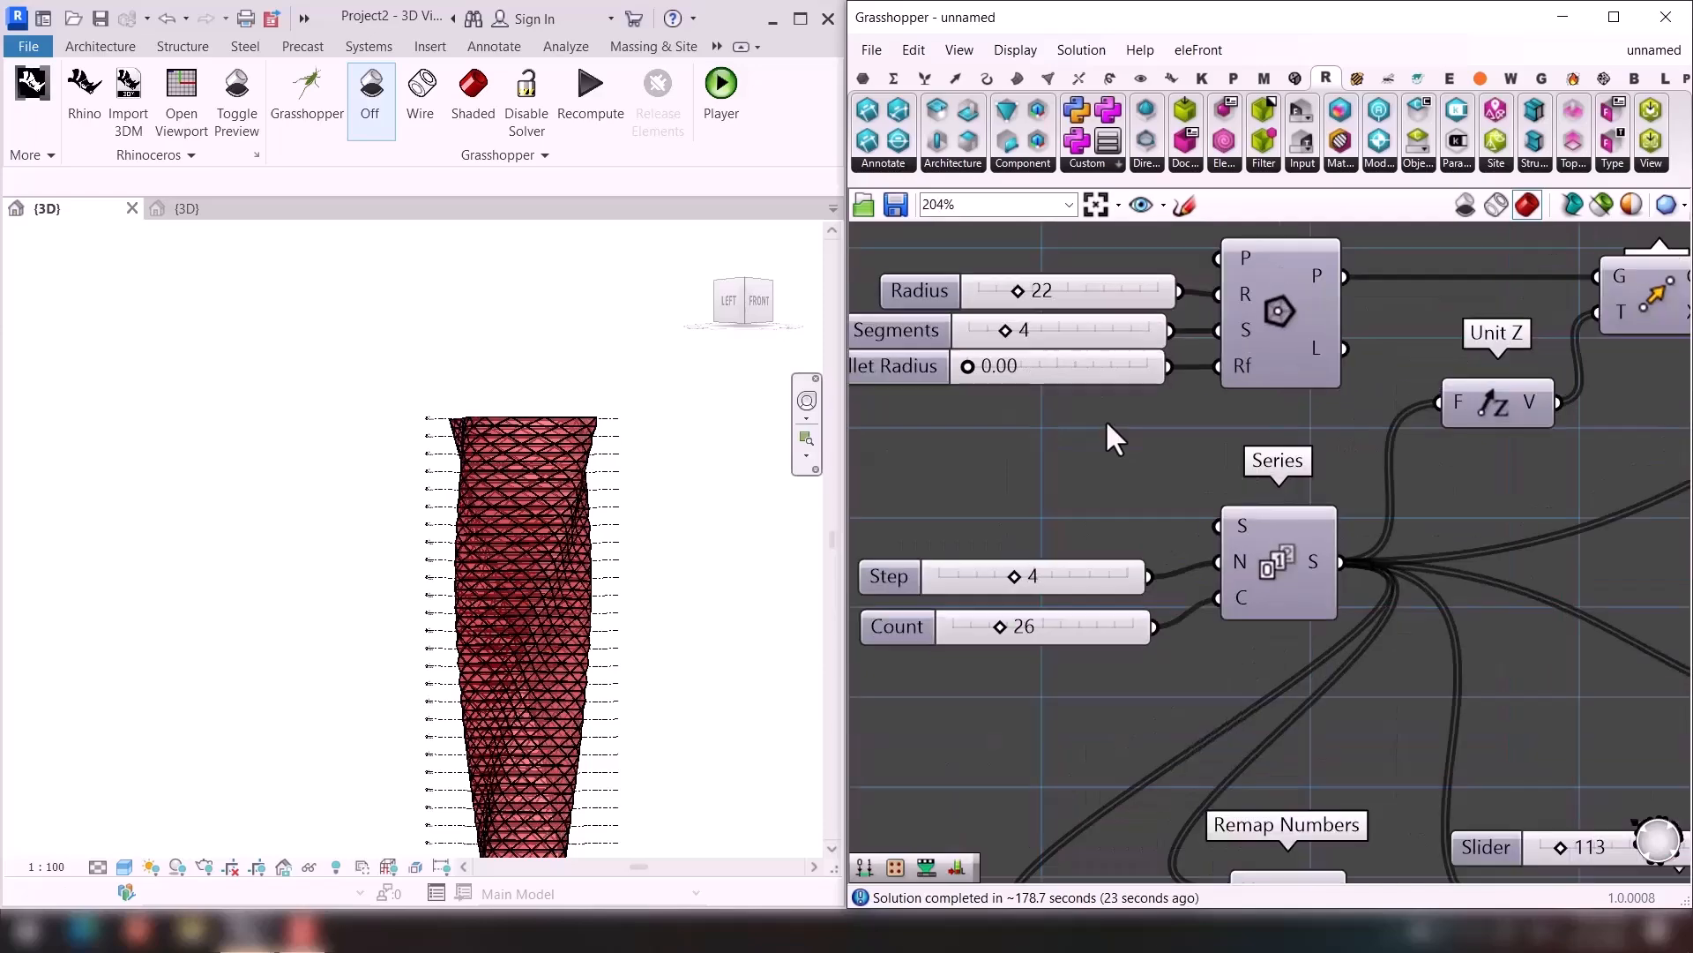
{"action": "right_click_drag", "start_coordinate": [1128, 430], "coordinate": [1187, 528]}
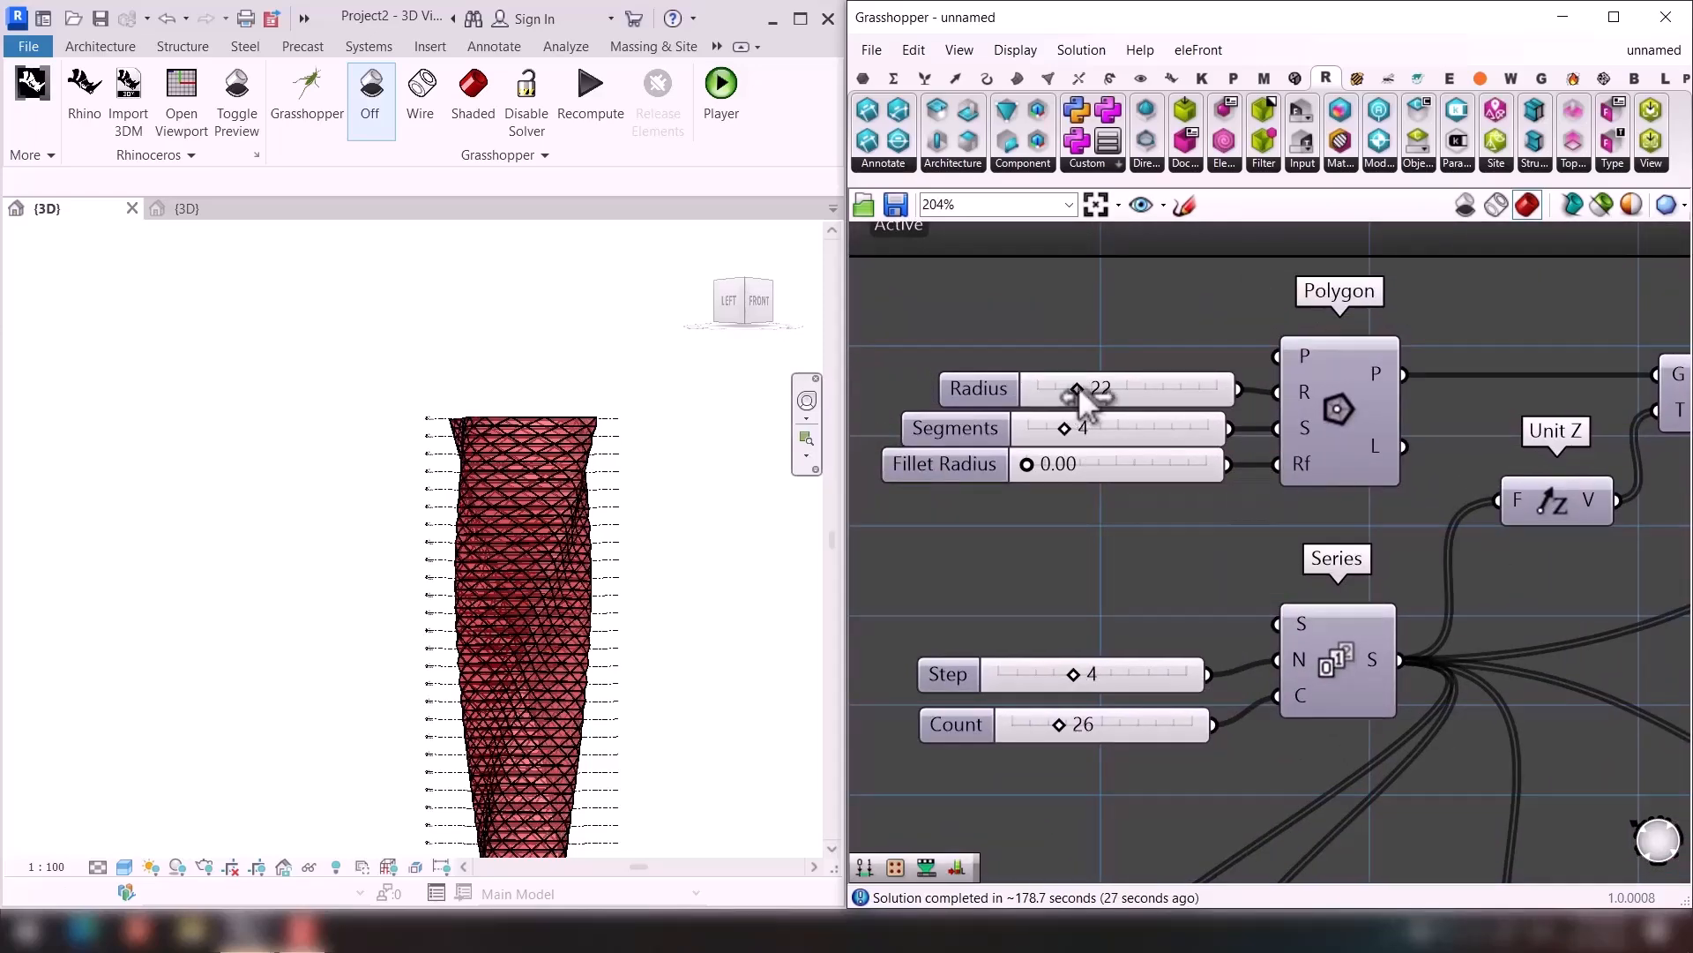
{"action": "right_click_drag", "start_coordinate": [1043, 582], "coordinate": [1066, 529]}
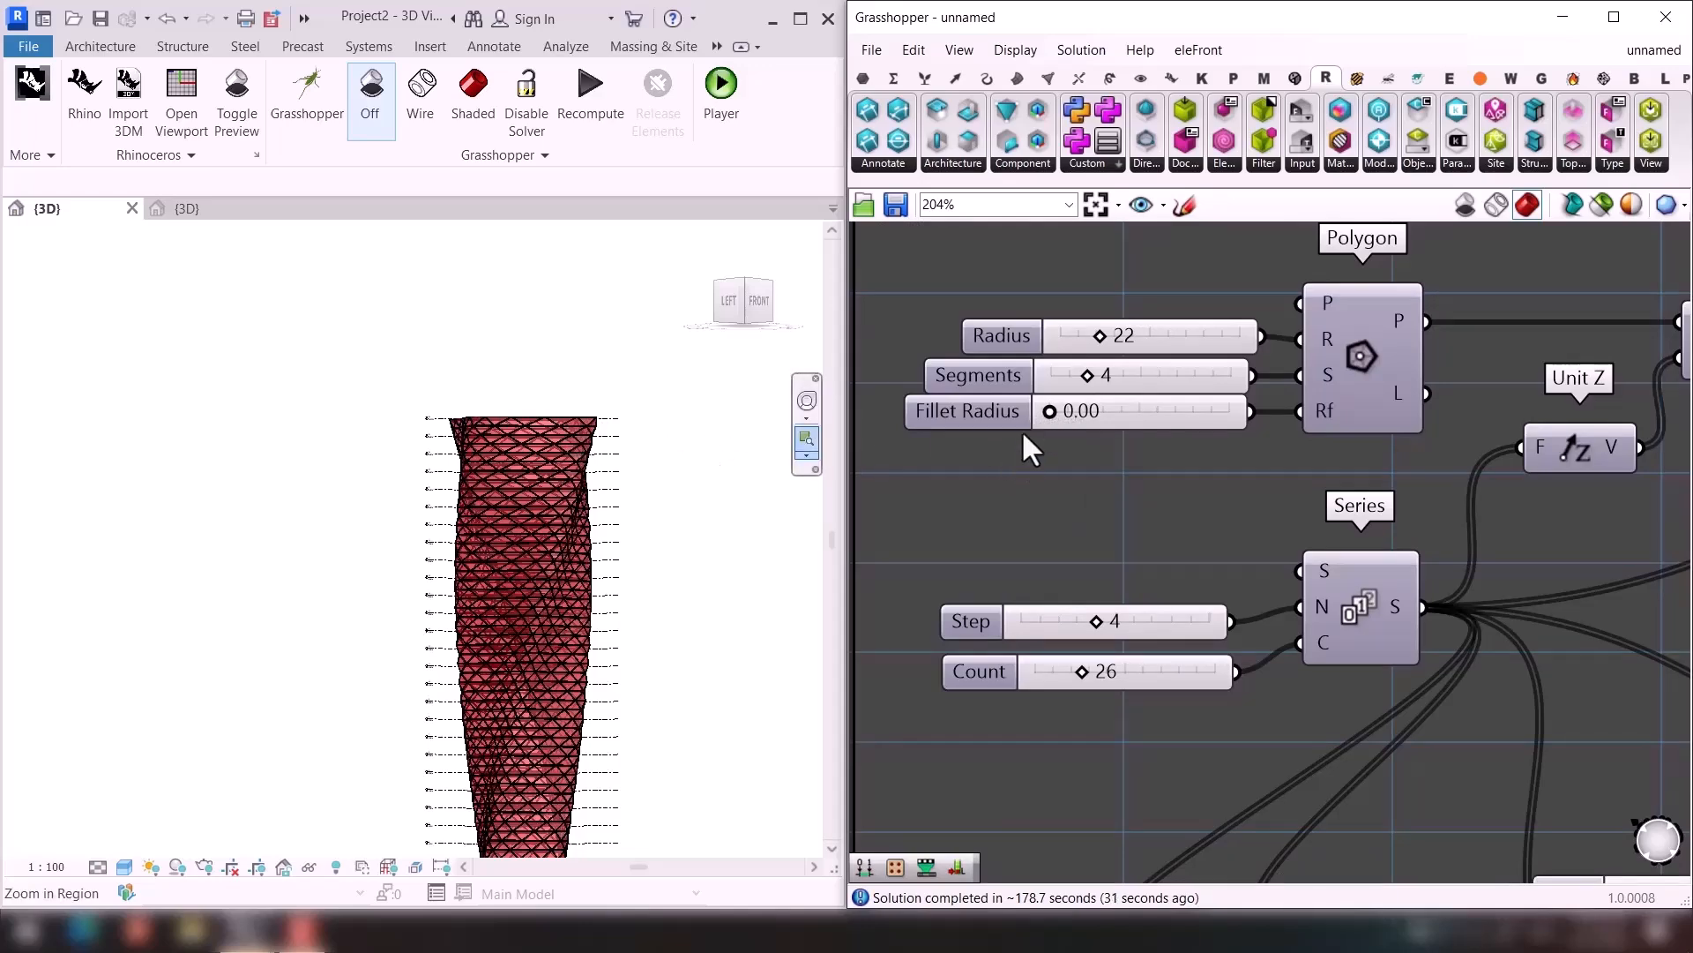
{"action": "right_click_drag", "start_coordinate": [1061, 553], "coordinate": [1036, 470]}
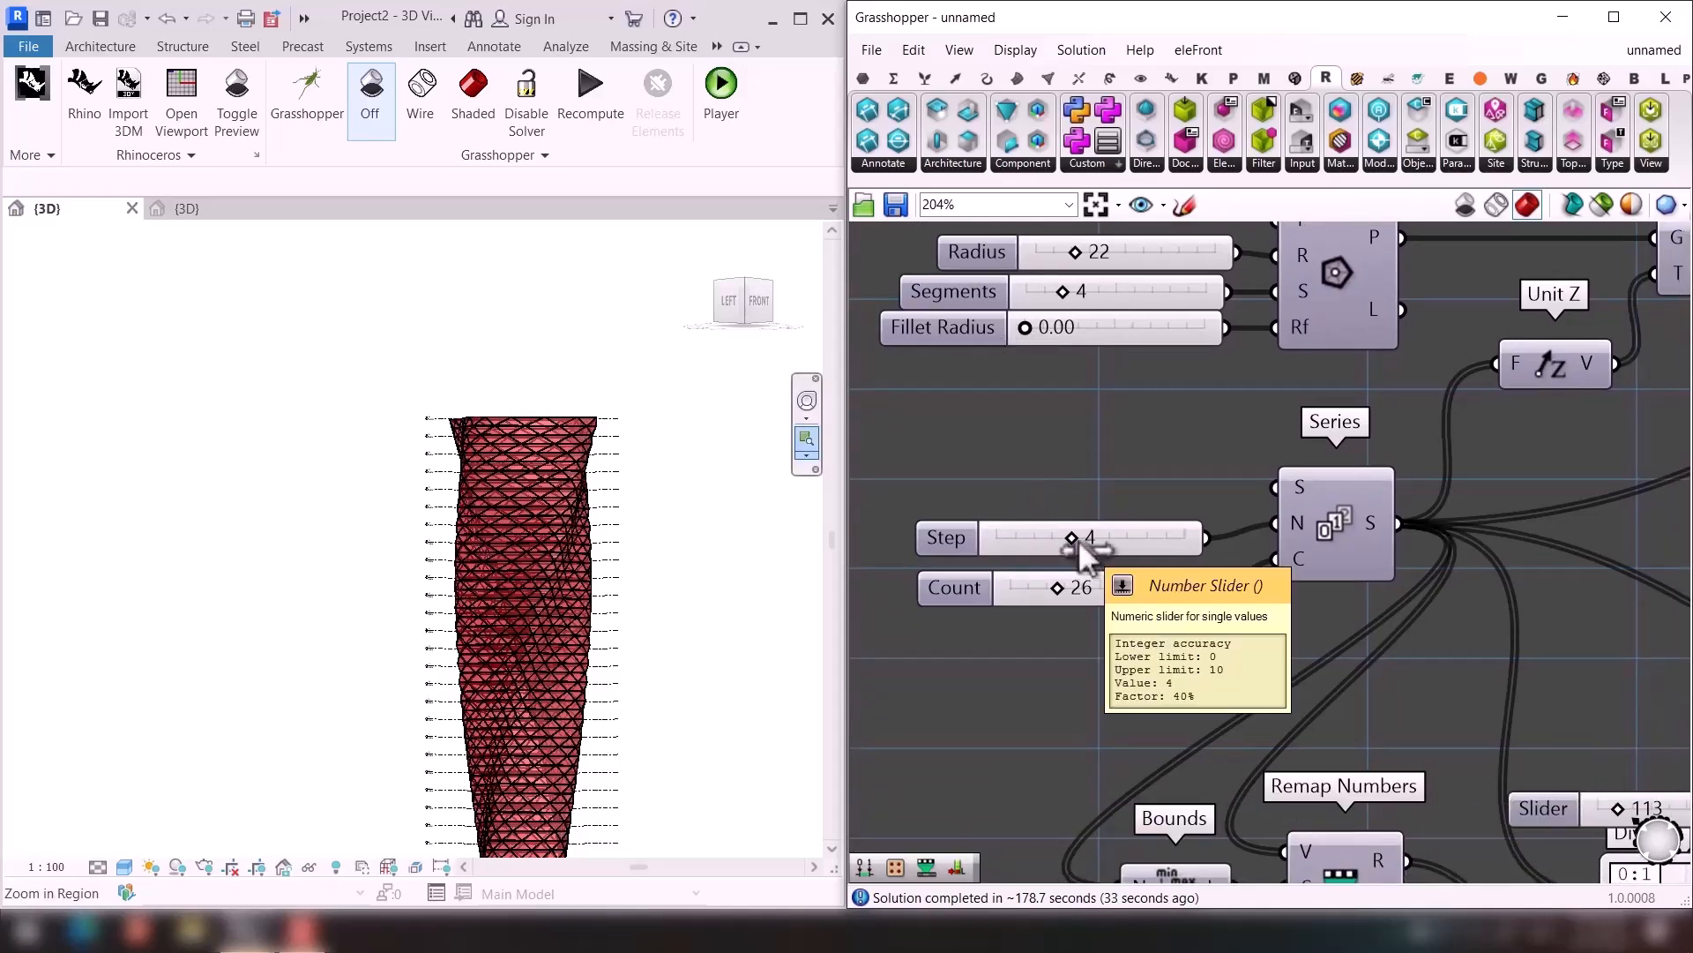
{"action": "scroll", "coordinate": [1060, 593], "scroll_direction": "down", "scroll_amount": 3}
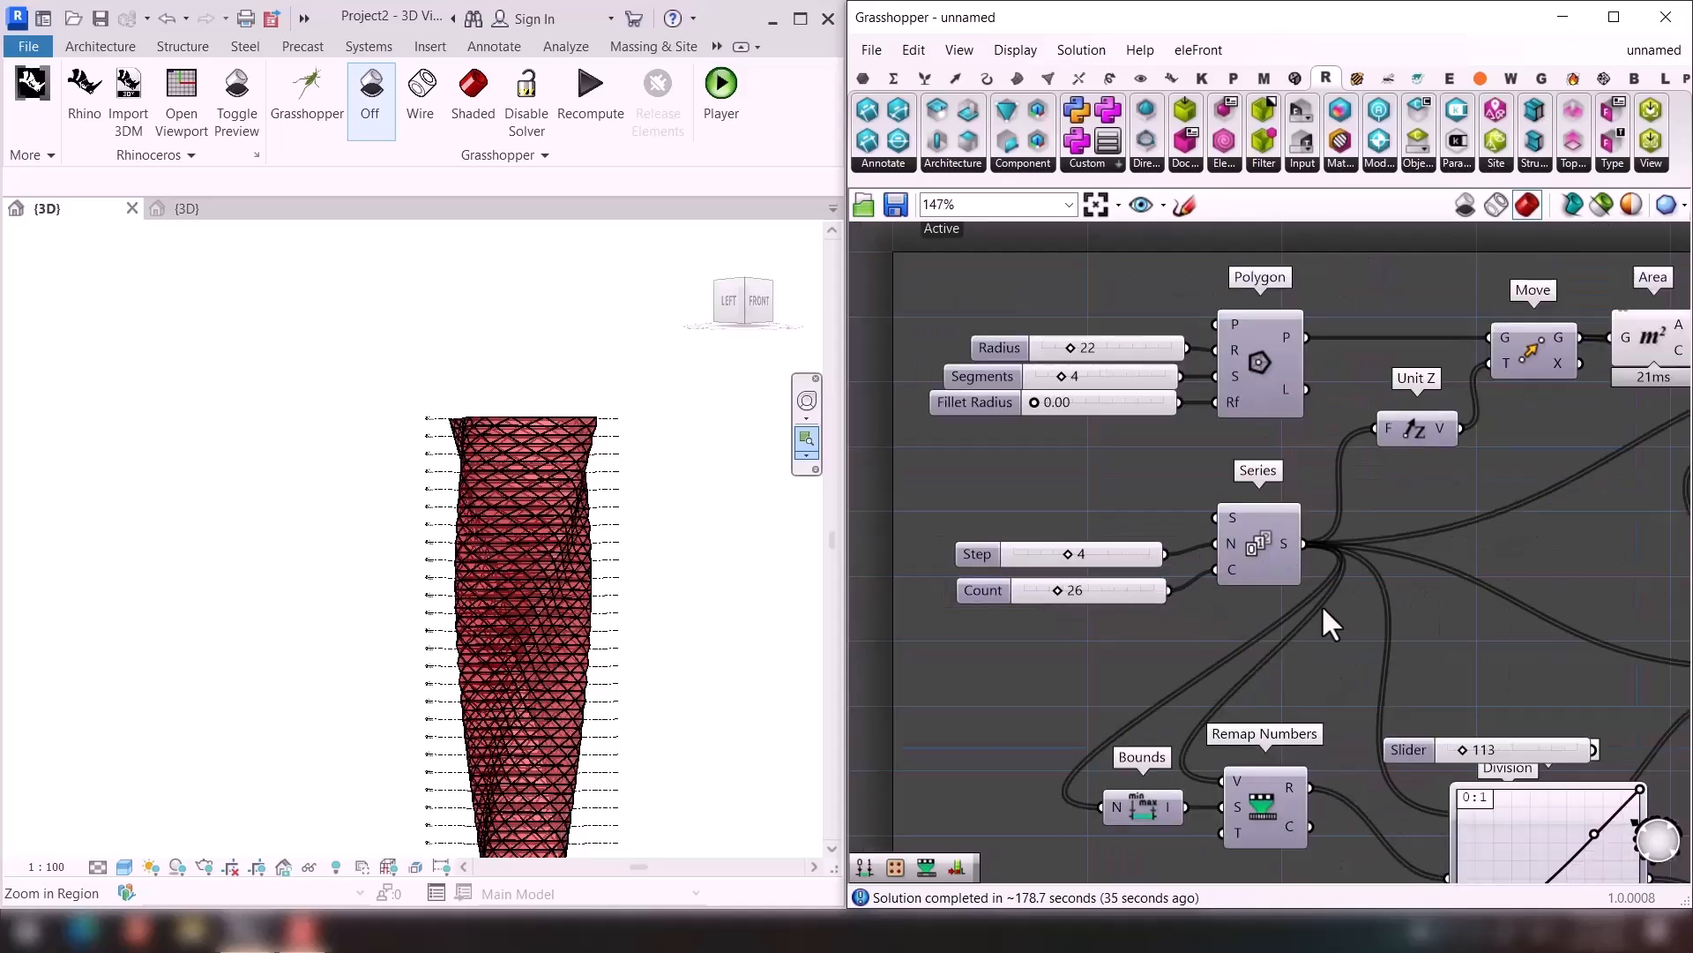
{"action": "right_click_drag", "start_coordinate": [1321, 605], "coordinate": [1027, 434]}
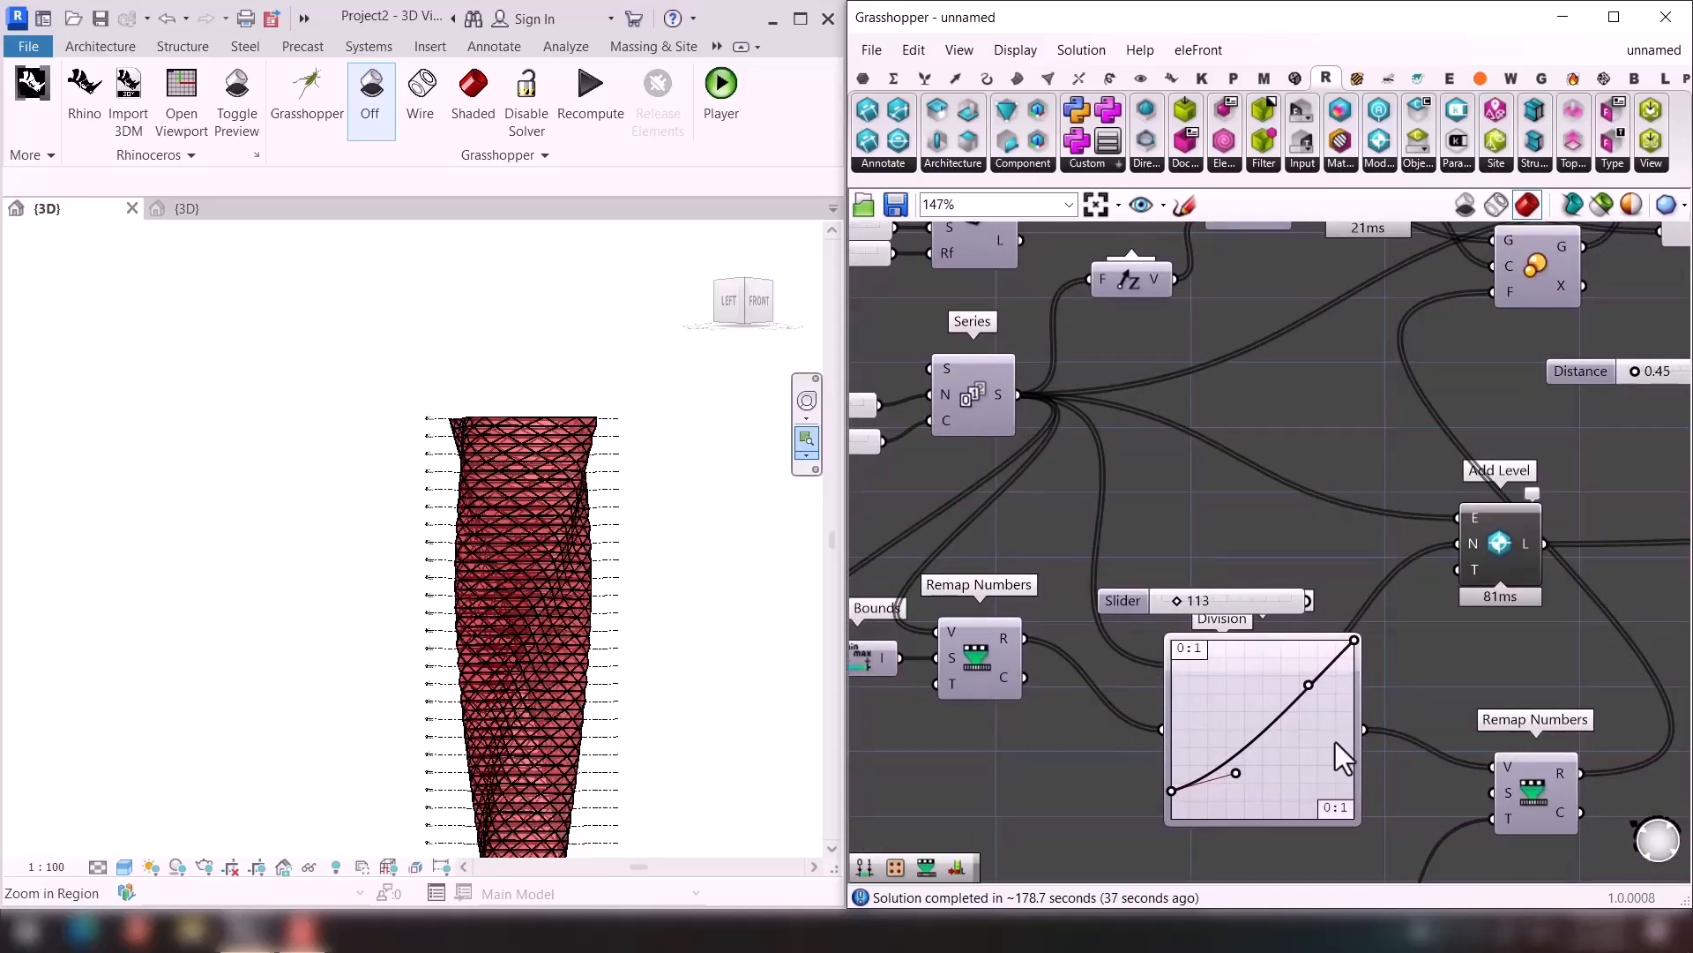
{"action": "right_click_drag", "start_coordinate": [1455, 540], "coordinate": [937, 680]}
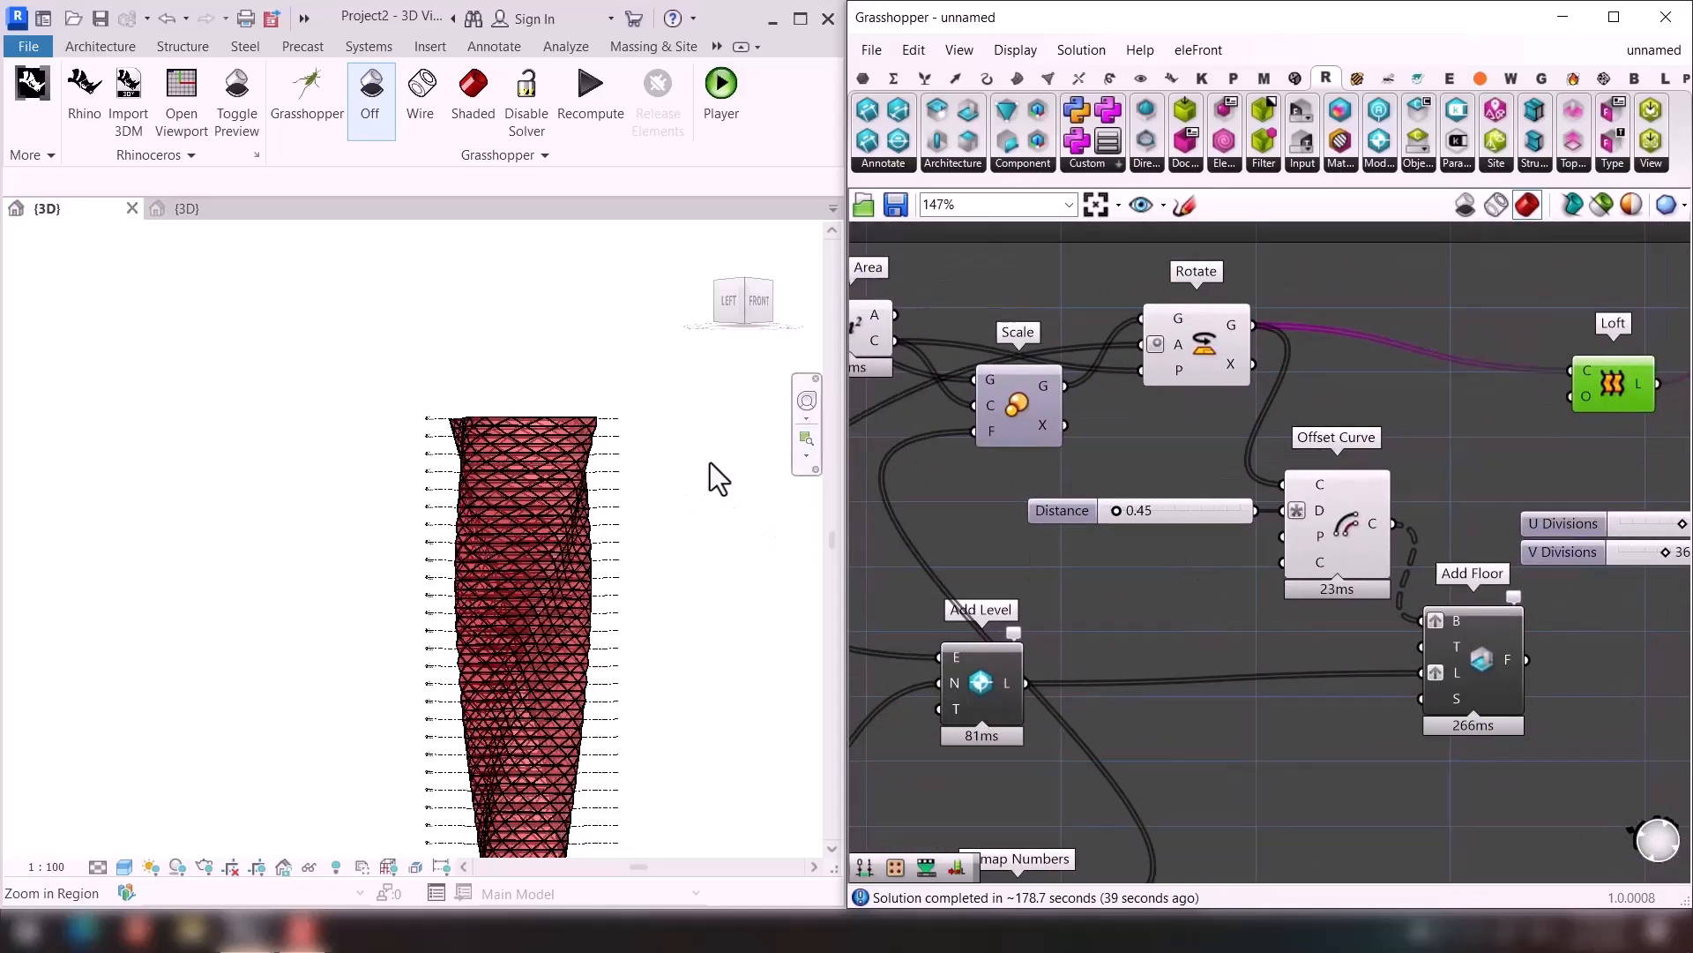
Examine the facade panels around the tower's top corner in Revit alongside the Triangle Panels and Add Component portion of the definition.
{"action": "middle_click_drag", "start_coordinate": [706, 589], "coordinate": [673, 510], "text": "shift"}
{"action": "scroll", "coordinate": [624, 484], "scroll_direction": "up", "scroll_amount": 5}
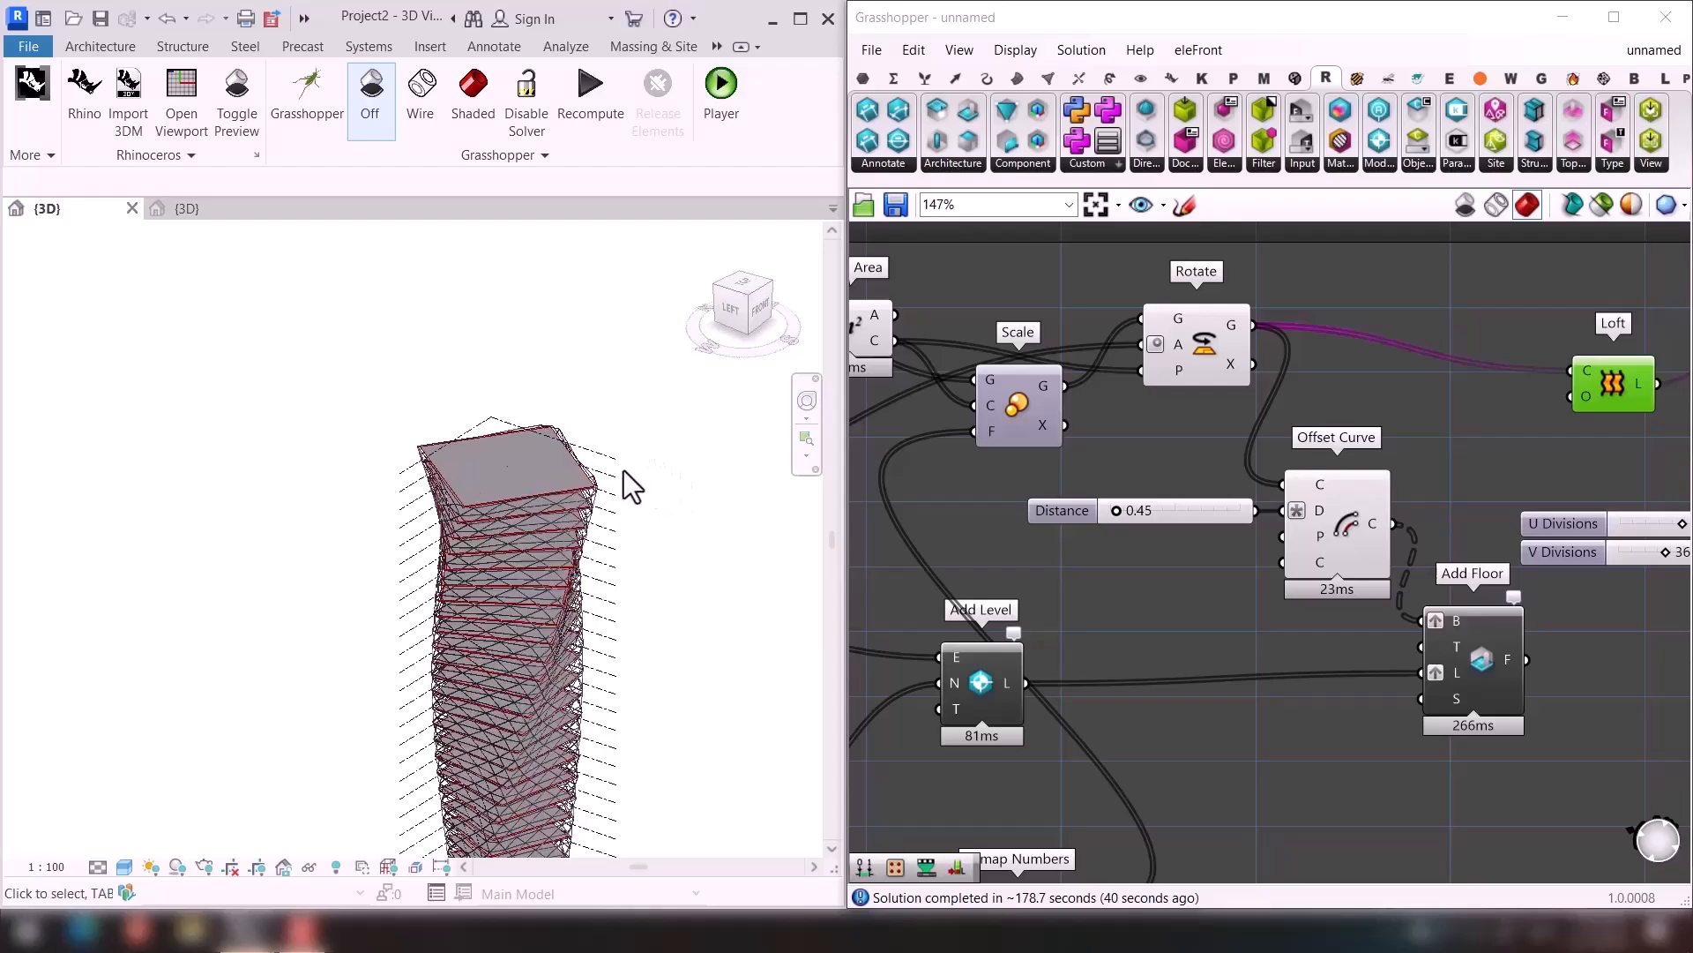
{"action": "scroll", "coordinate": [563, 466], "scroll_direction": "up", "scroll_amount": 6}
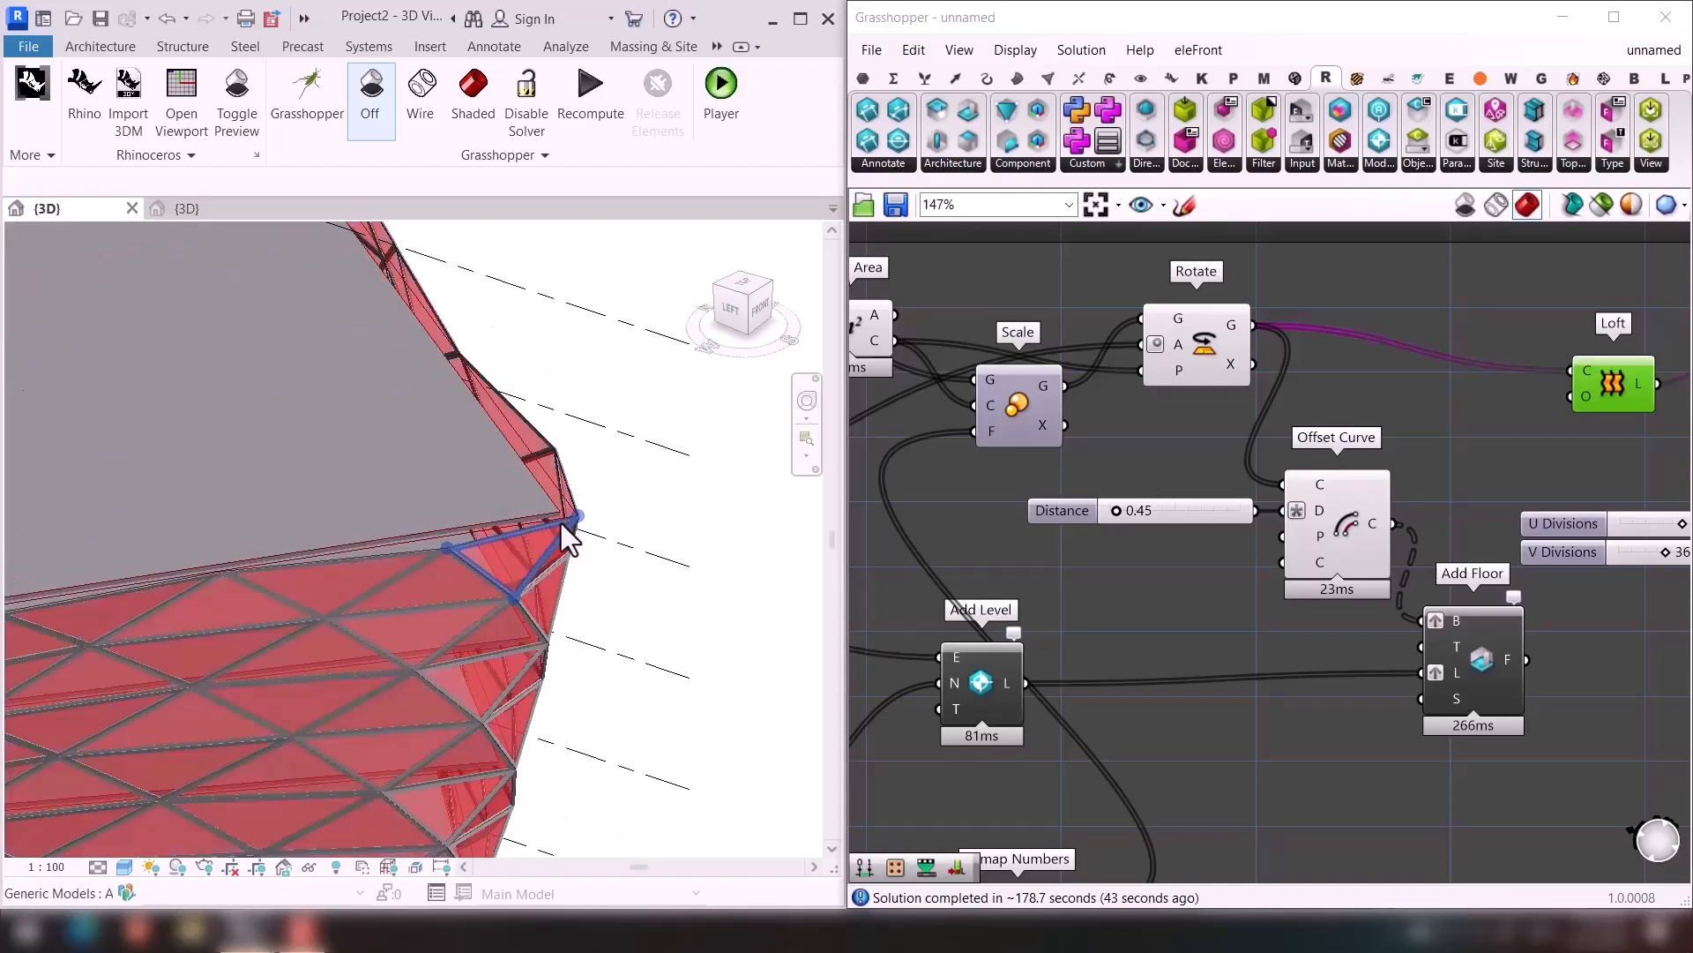
{"action": "scroll", "coordinate": [1393, 741], "scroll_direction": "down", "scroll_amount": 3}
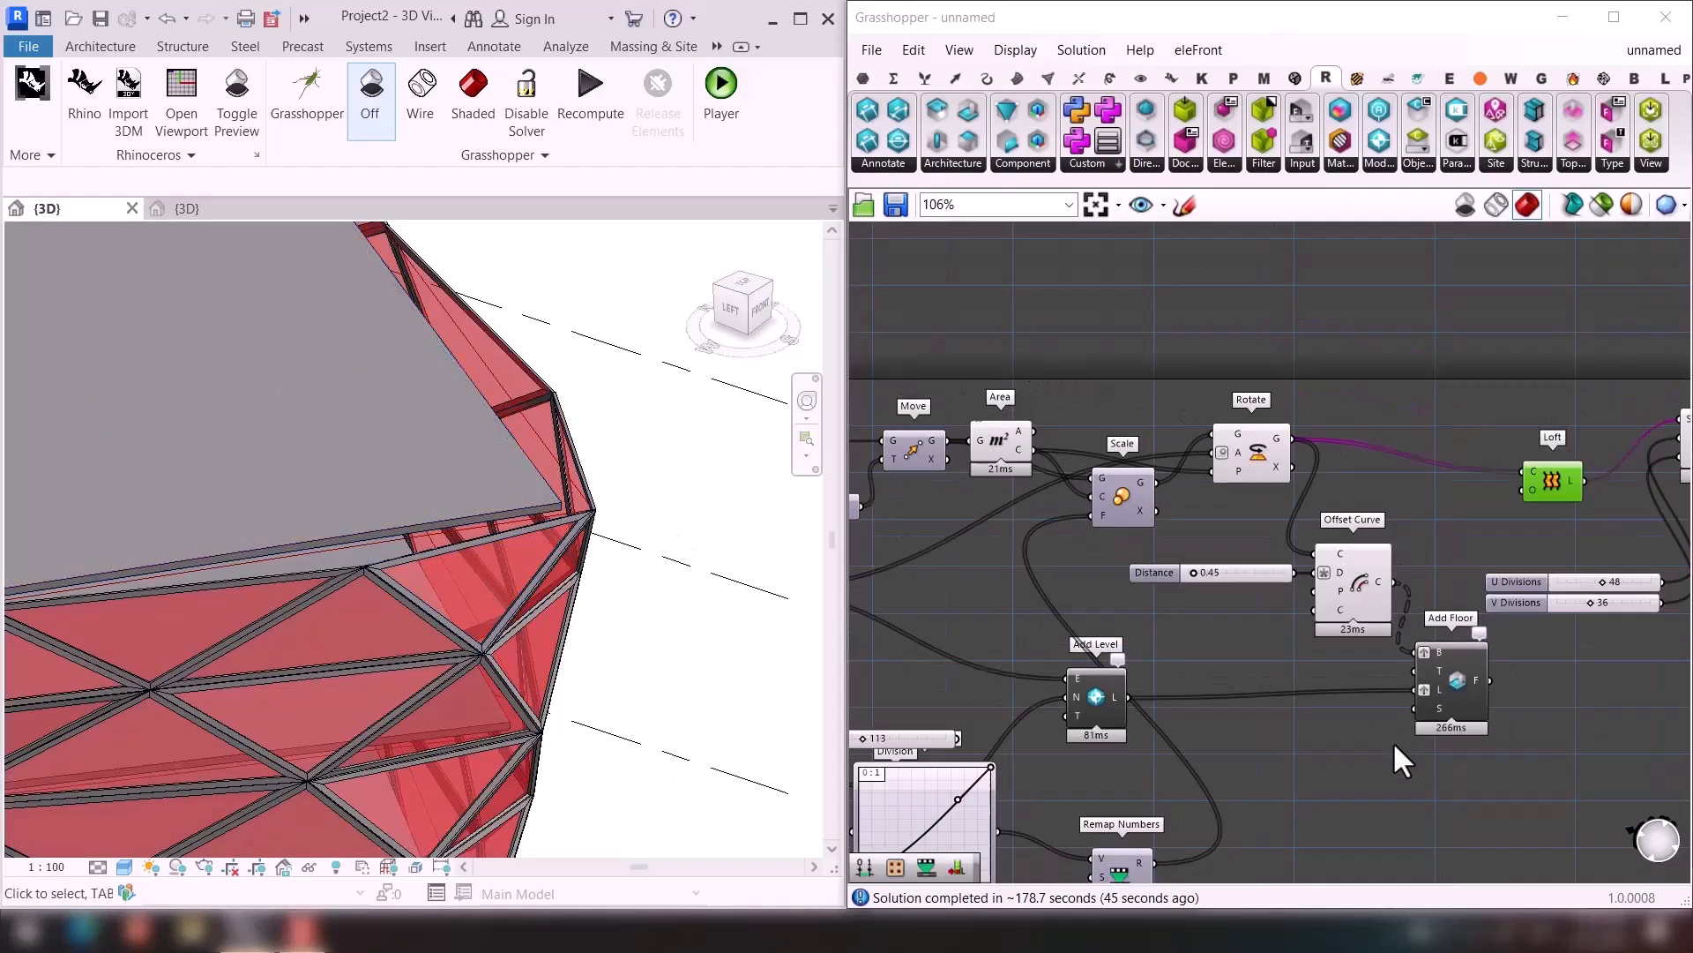
{"action": "right_click_drag", "start_coordinate": [1403, 518], "coordinate": [1070, 503]}
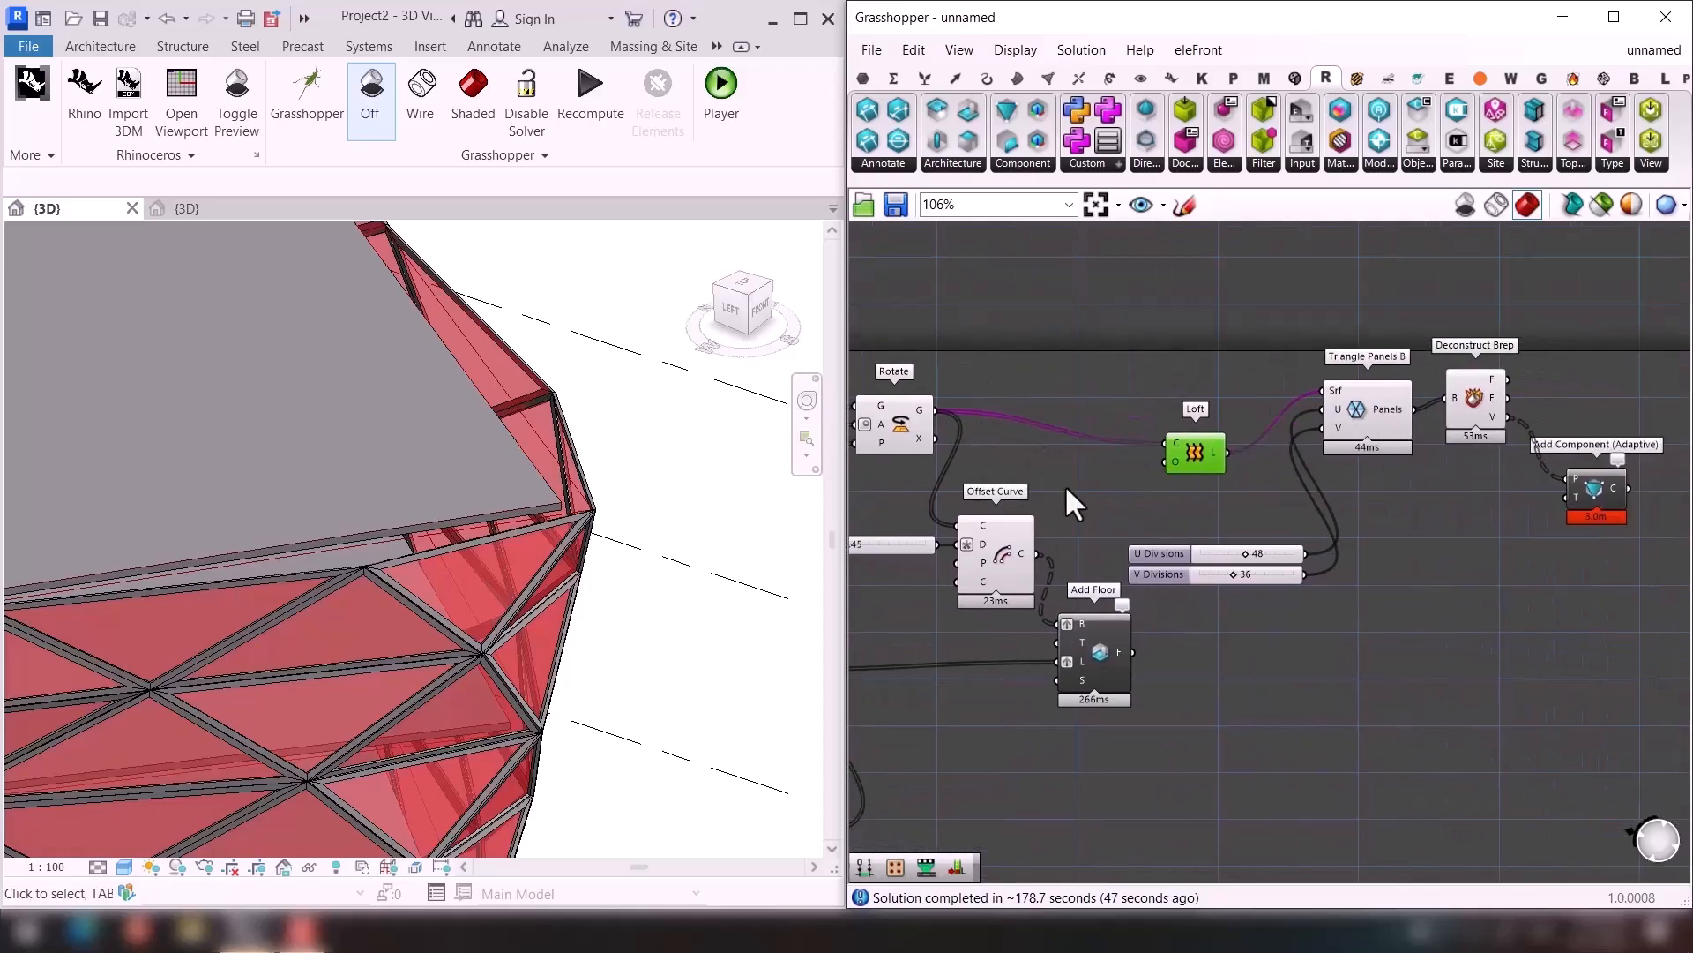
{"action": "scroll", "coordinate": [1211, 580], "scroll_direction": "up", "scroll_amount": 3}
{"action": "scroll", "coordinate": [1289, 585], "scroll_direction": "down", "scroll_amount": 5}
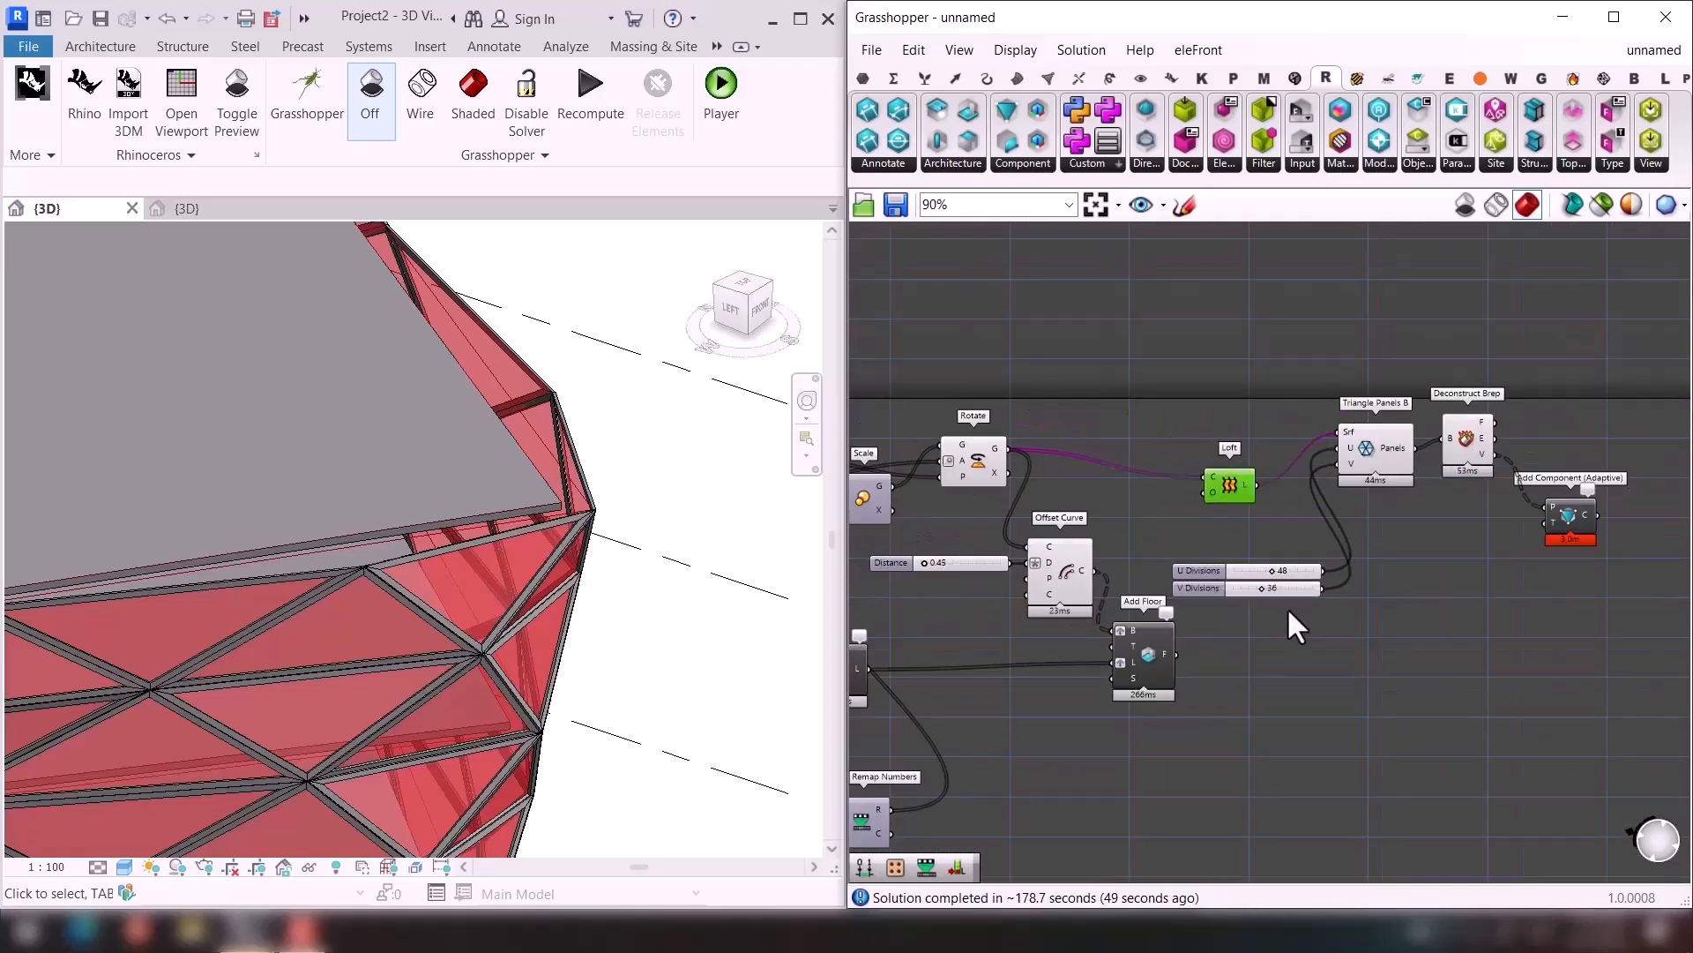
{"action": "scroll", "coordinate": [609, 729], "scroll_direction": "down", "scroll_amount": 2}
{"action": "middle_click_drag", "start_coordinate": [582, 743], "coordinate": [628, 667], "text": "shift"}
{"action": "scroll", "coordinate": [595, 652], "scroll_direction": "up", "scroll_amount": 1}
{"action": "scroll", "coordinate": [594, 653], "scroll_direction": "down", "scroll_amount": 2}
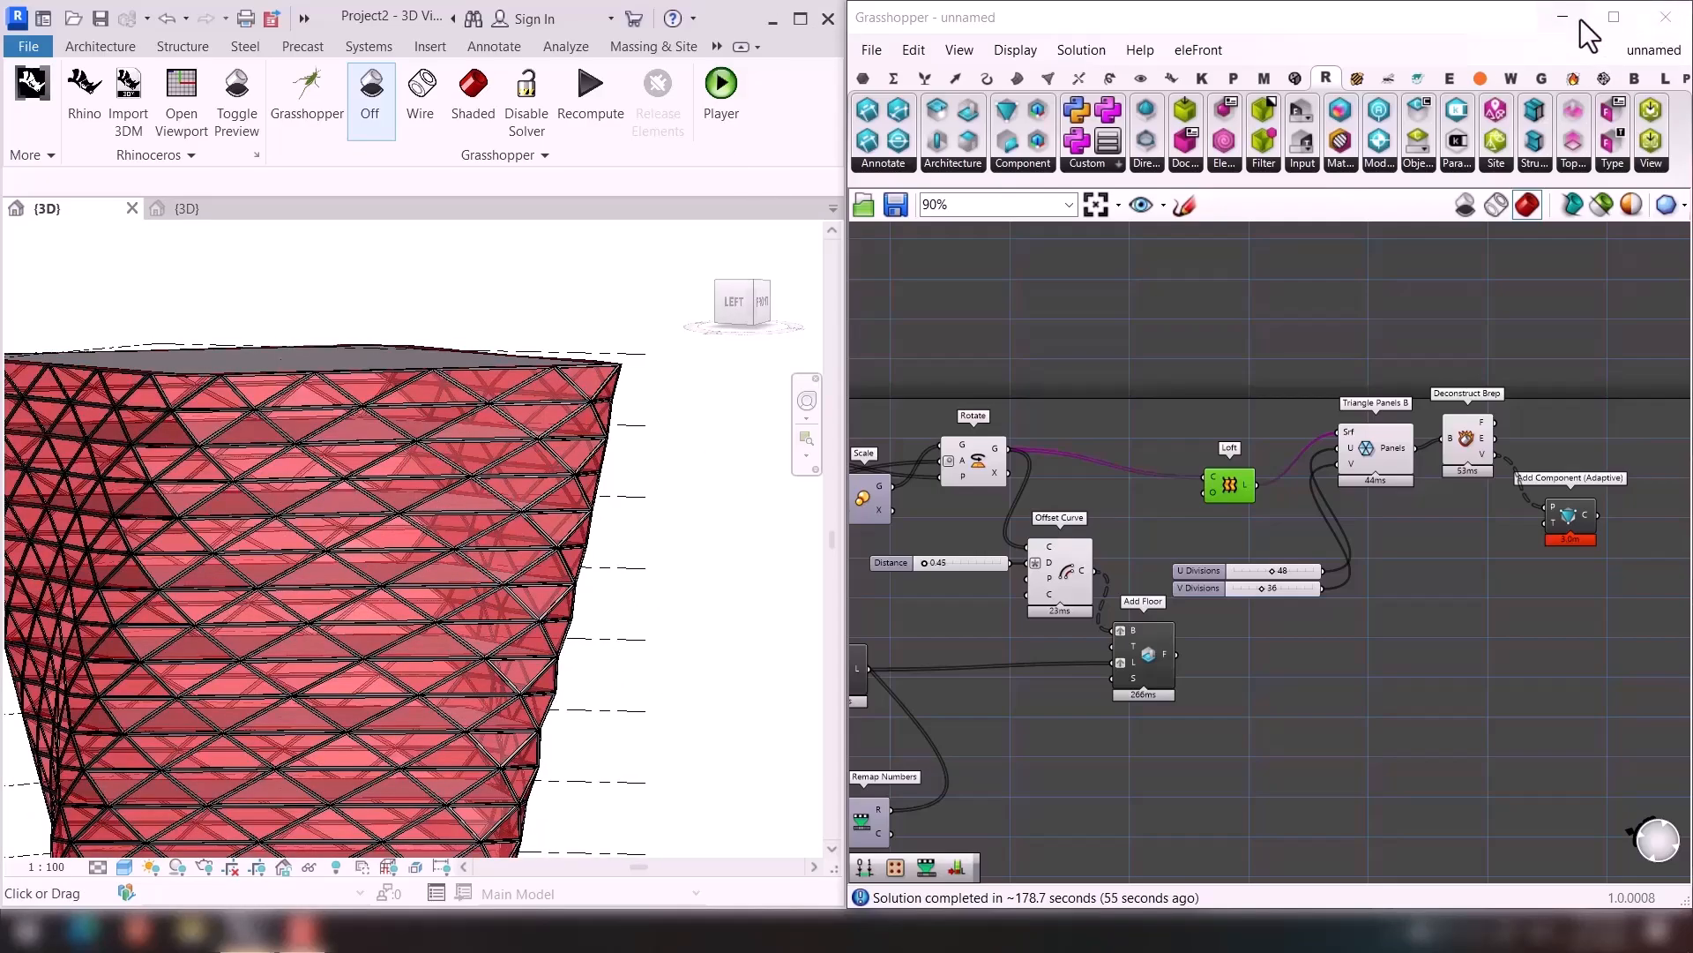
Close the Grasshopper and Rhino windows and maximize the Revit window.
{"action": "left_click", "coordinate": [1655, 22]}
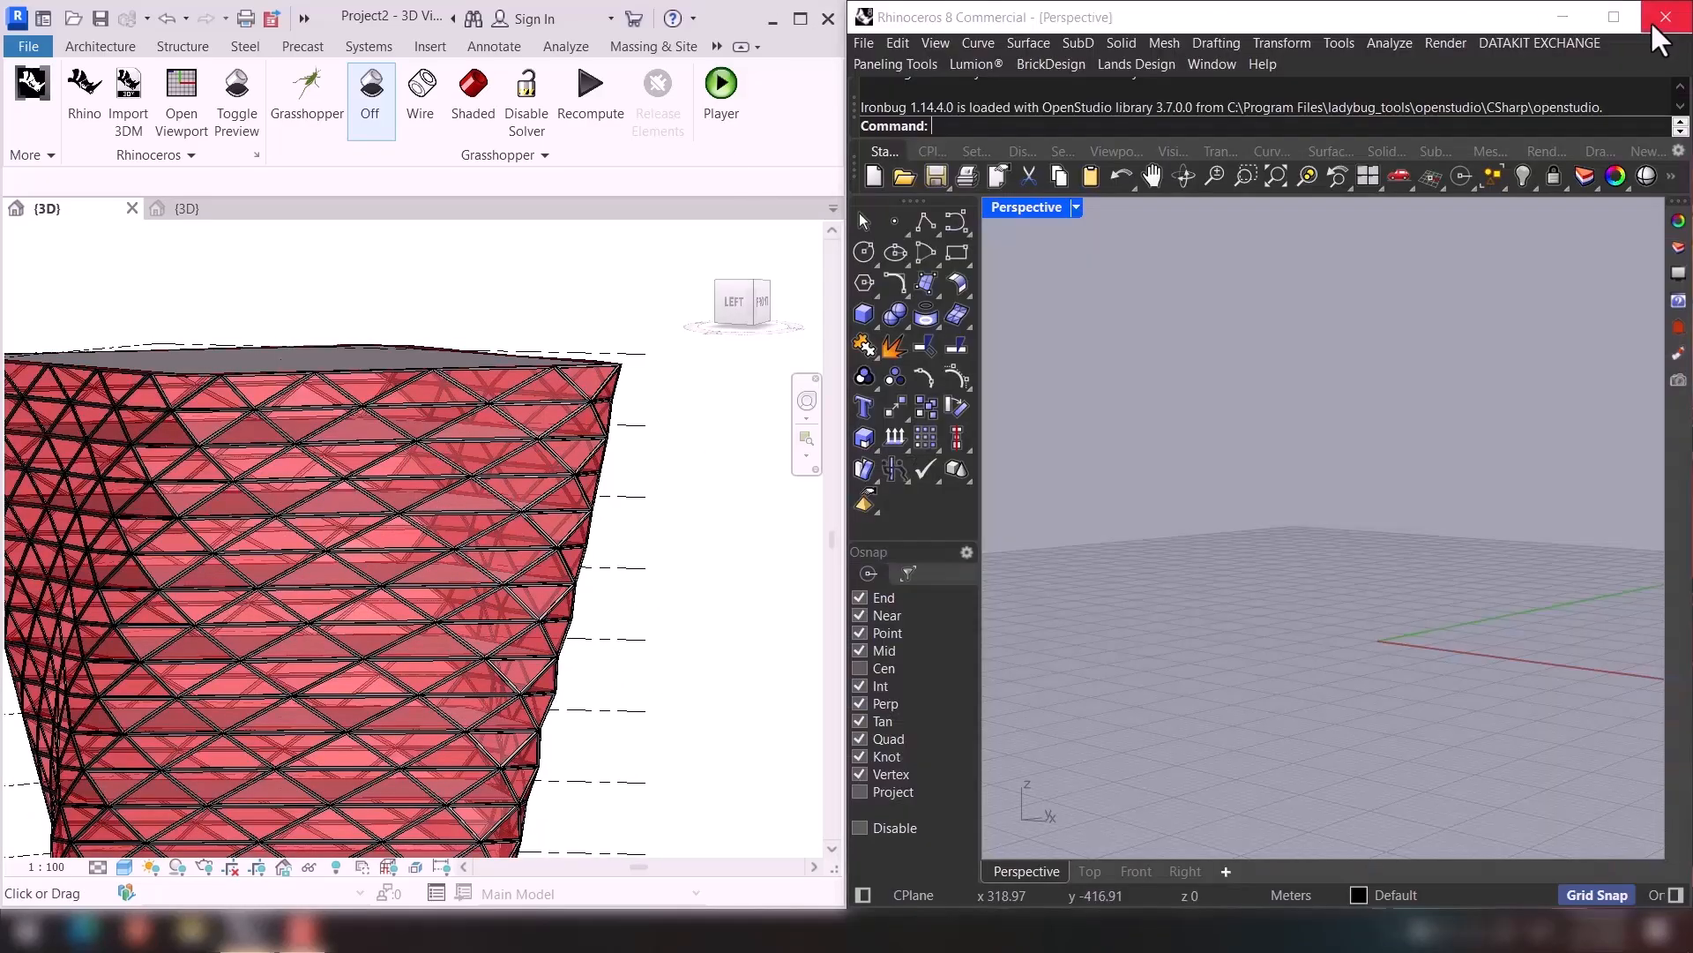
{"action": "left_click", "coordinate": [1665, 20]}
{"action": "left_click", "coordinate": [798, 19]}
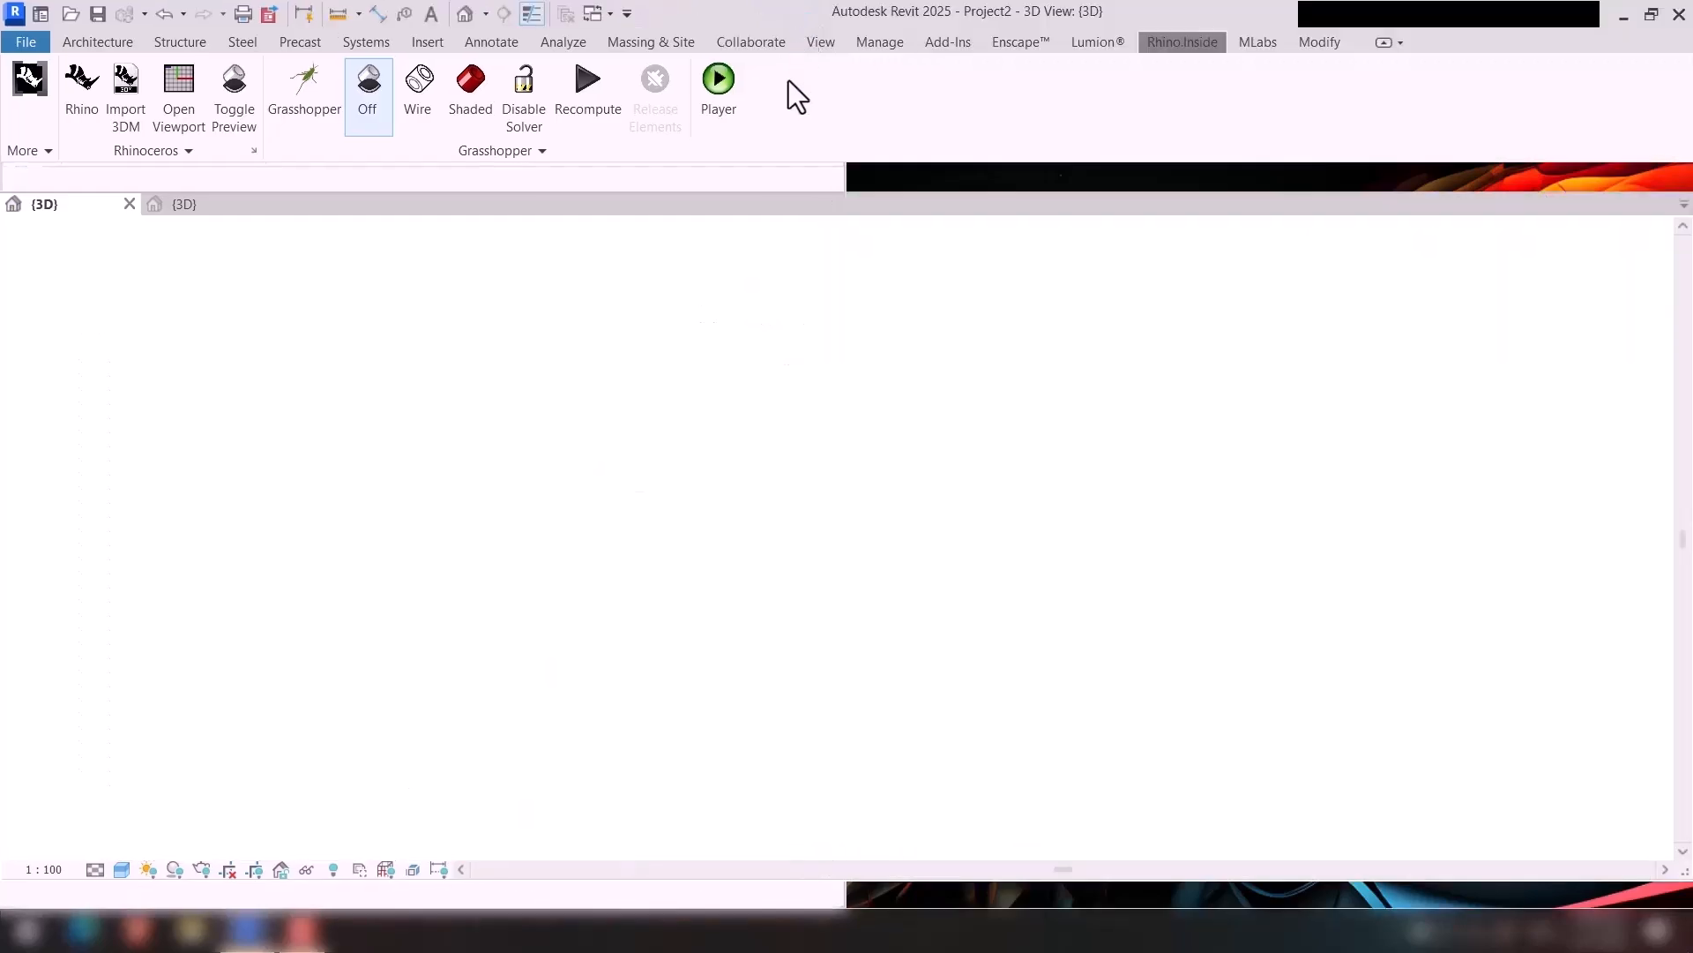
Select the tower's topmost floor slab and display its properties.
{"action": "middle_click_drag", "start_coordinate": [838, 364], "coordinate": [718, 348], "text": "shift"}
{"action": "left_click", "coordinate": [715, 349]}
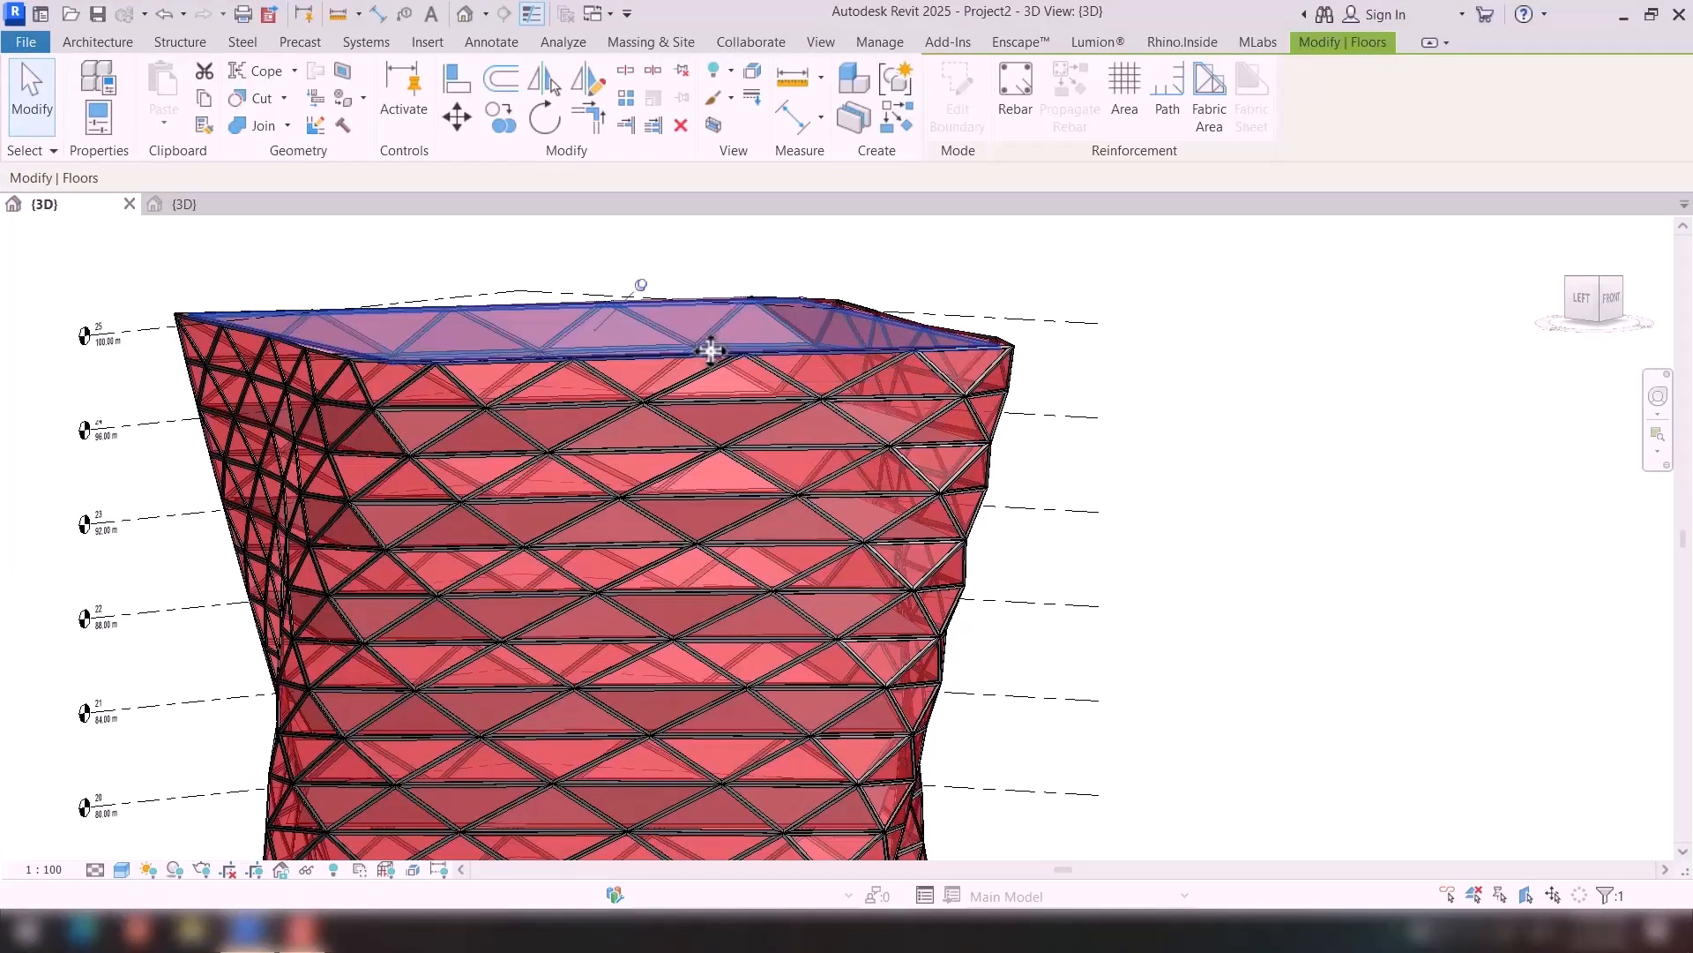
{"action": "key", "text": "p"}
{"action": "key", "text": "p"}
{"action": "middle_click_drag", "start_coordinate": [735, 412], "coordinate": [734, 484], "text": "shift"}
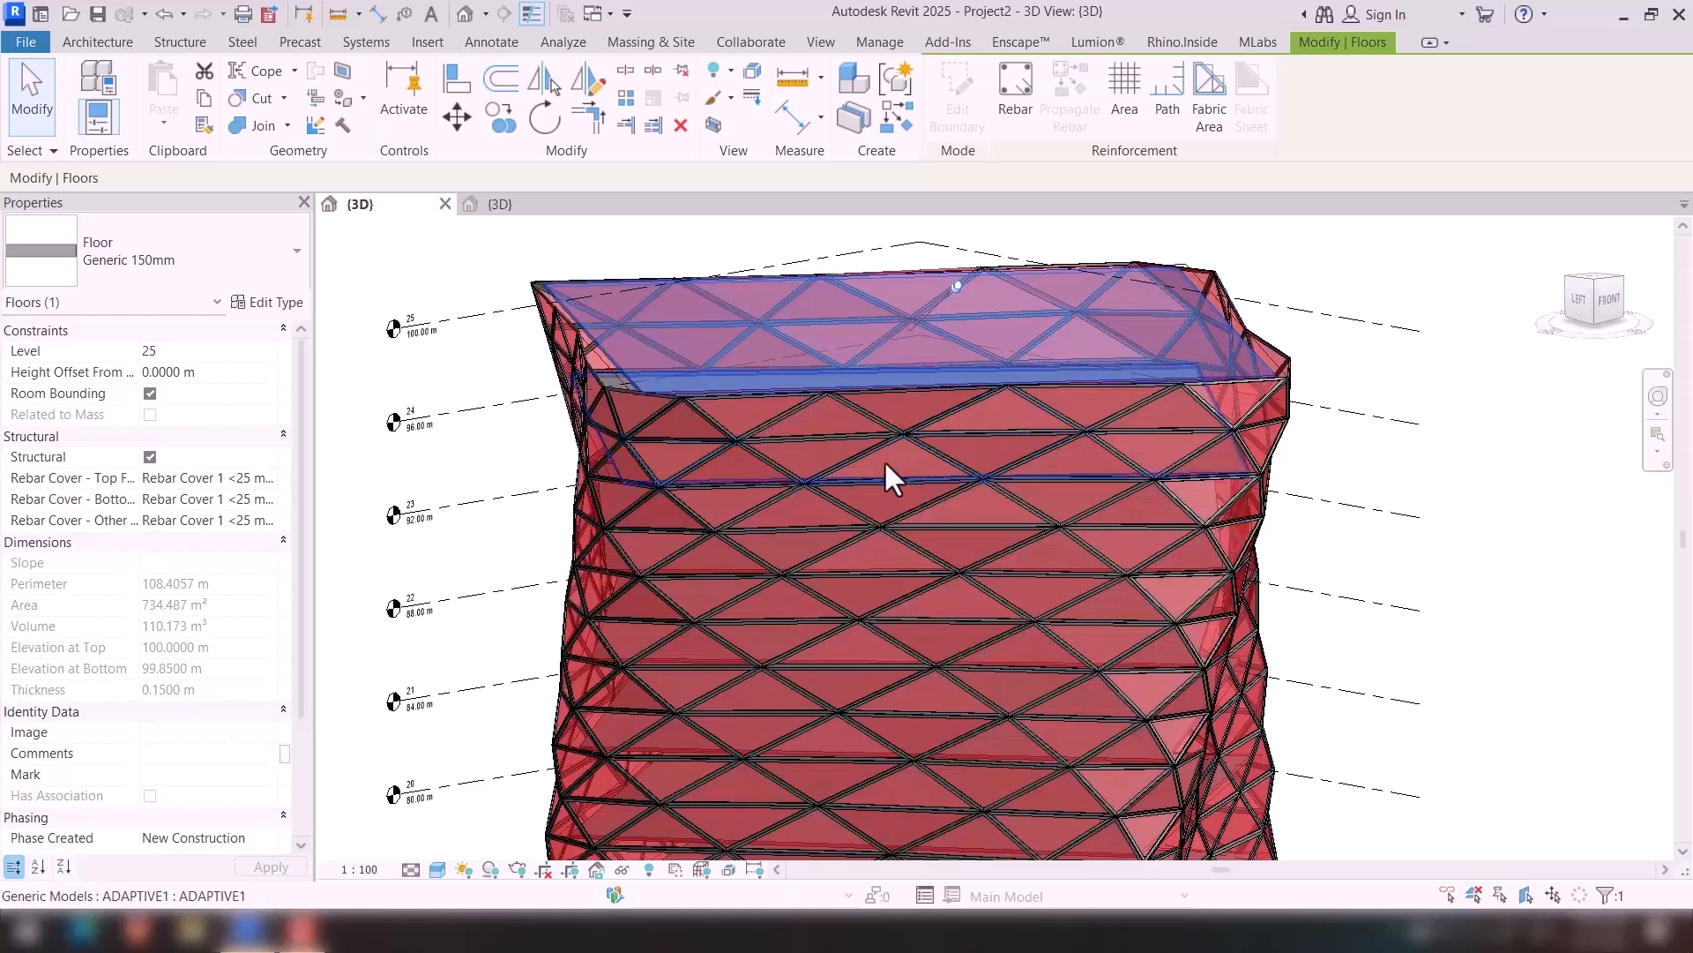
Check the level 24 floor's properties, unpin the level 25 floor and clear the selection.
{"action": "left_click", "coordinate": [874, 471]}
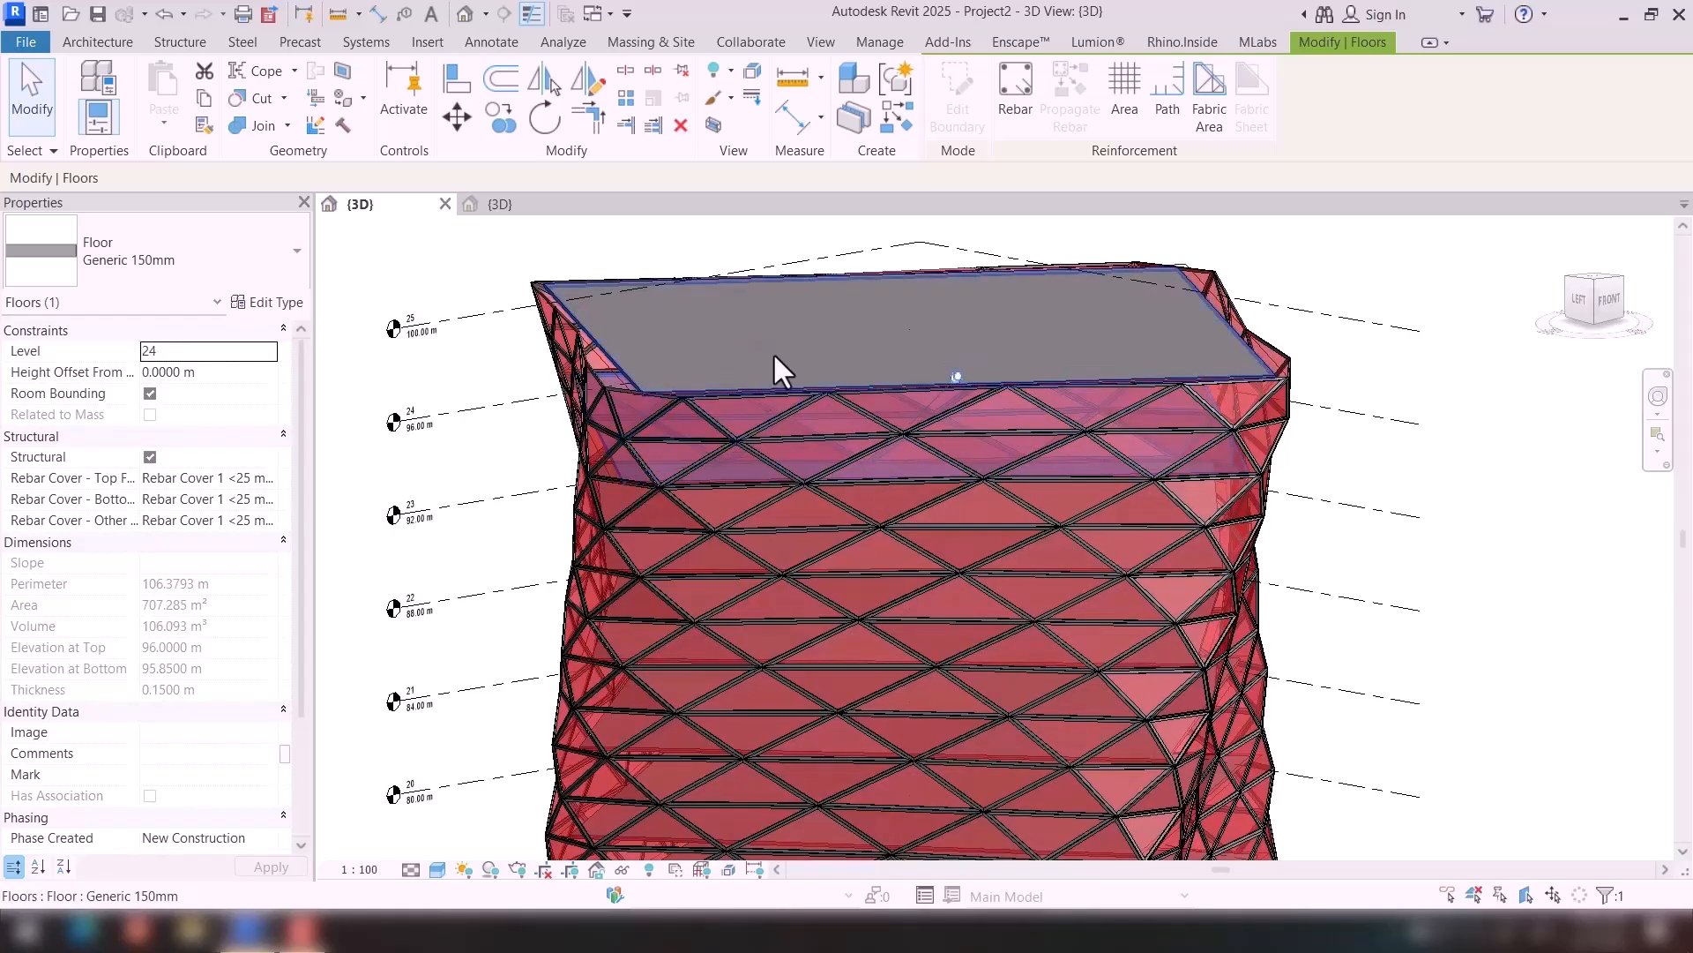
{"action": "left_click", "coordinate": [774, 355]}
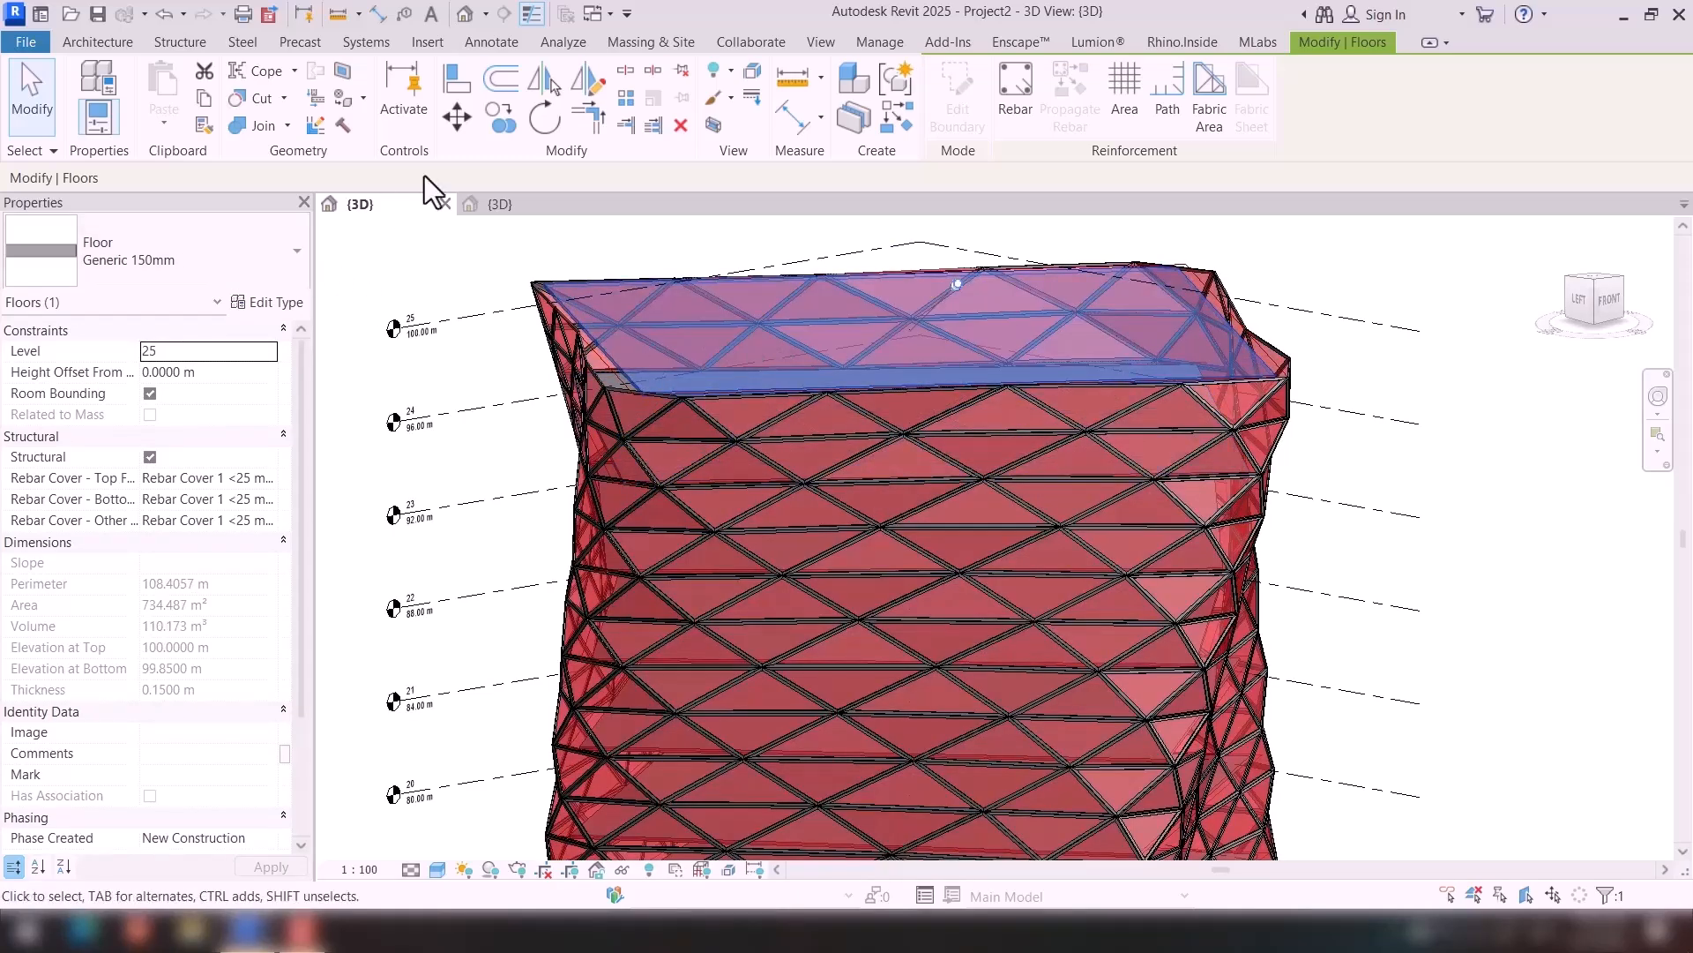
{"action": "left_click", "coordinate": [222, 243]}
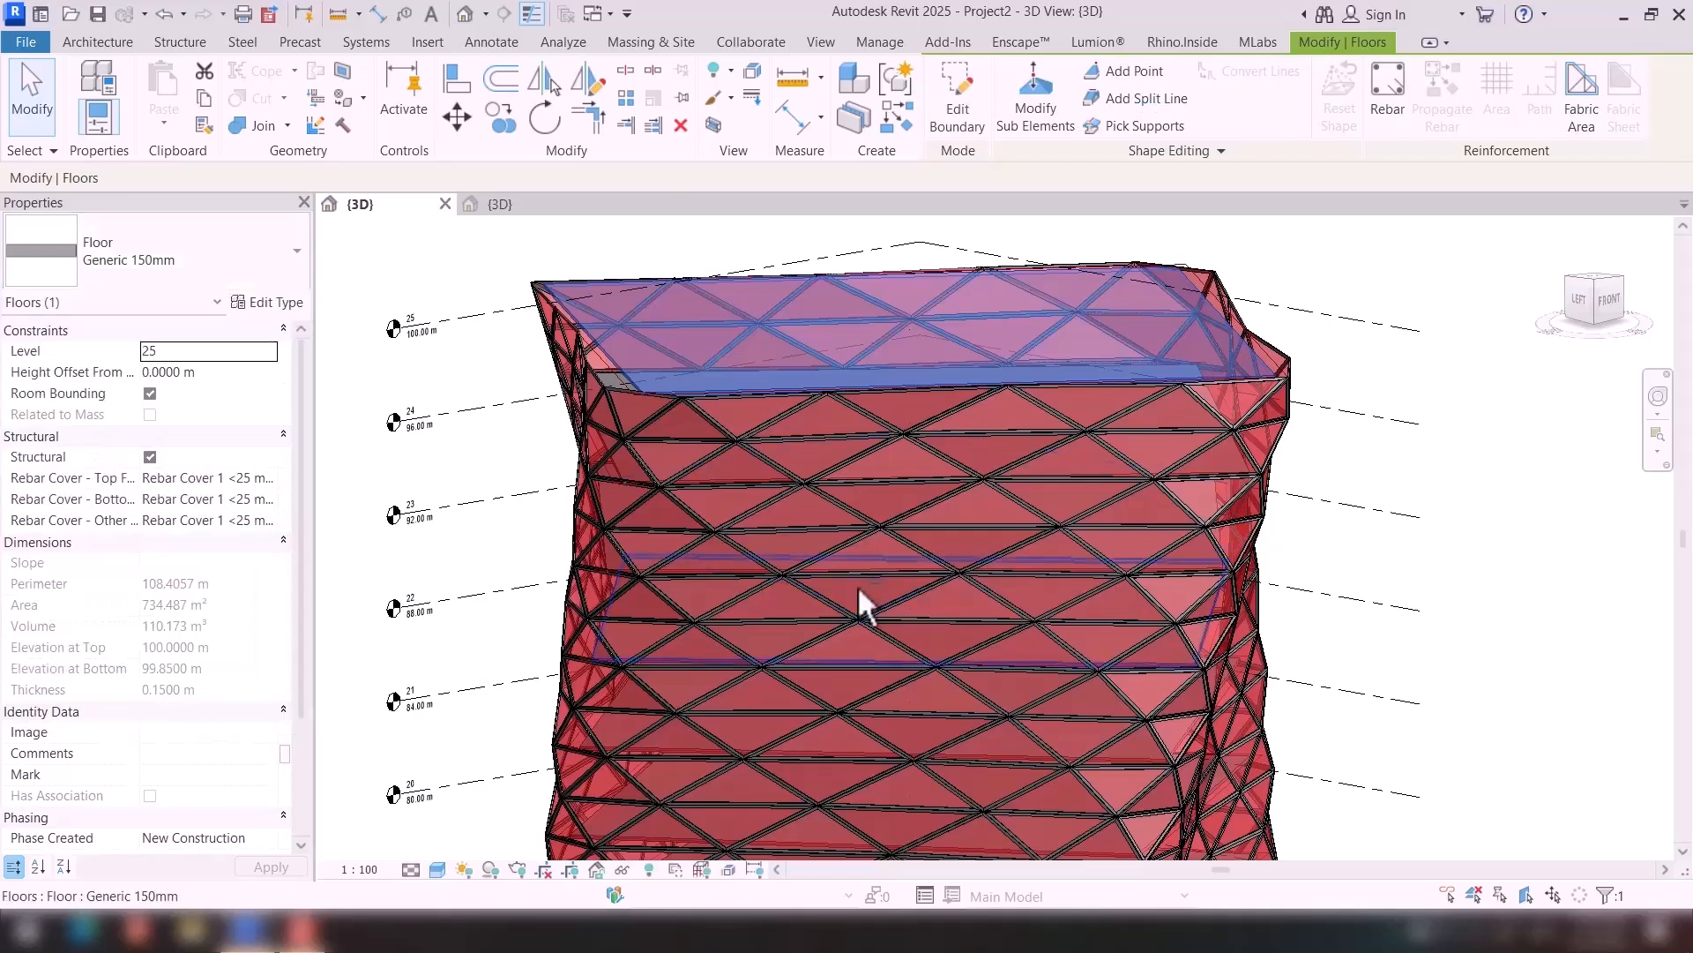
{"action": "middle_click_drag", "start_coordinate": [862, 597], "coordinate": [765, 643], "text": "shift"}
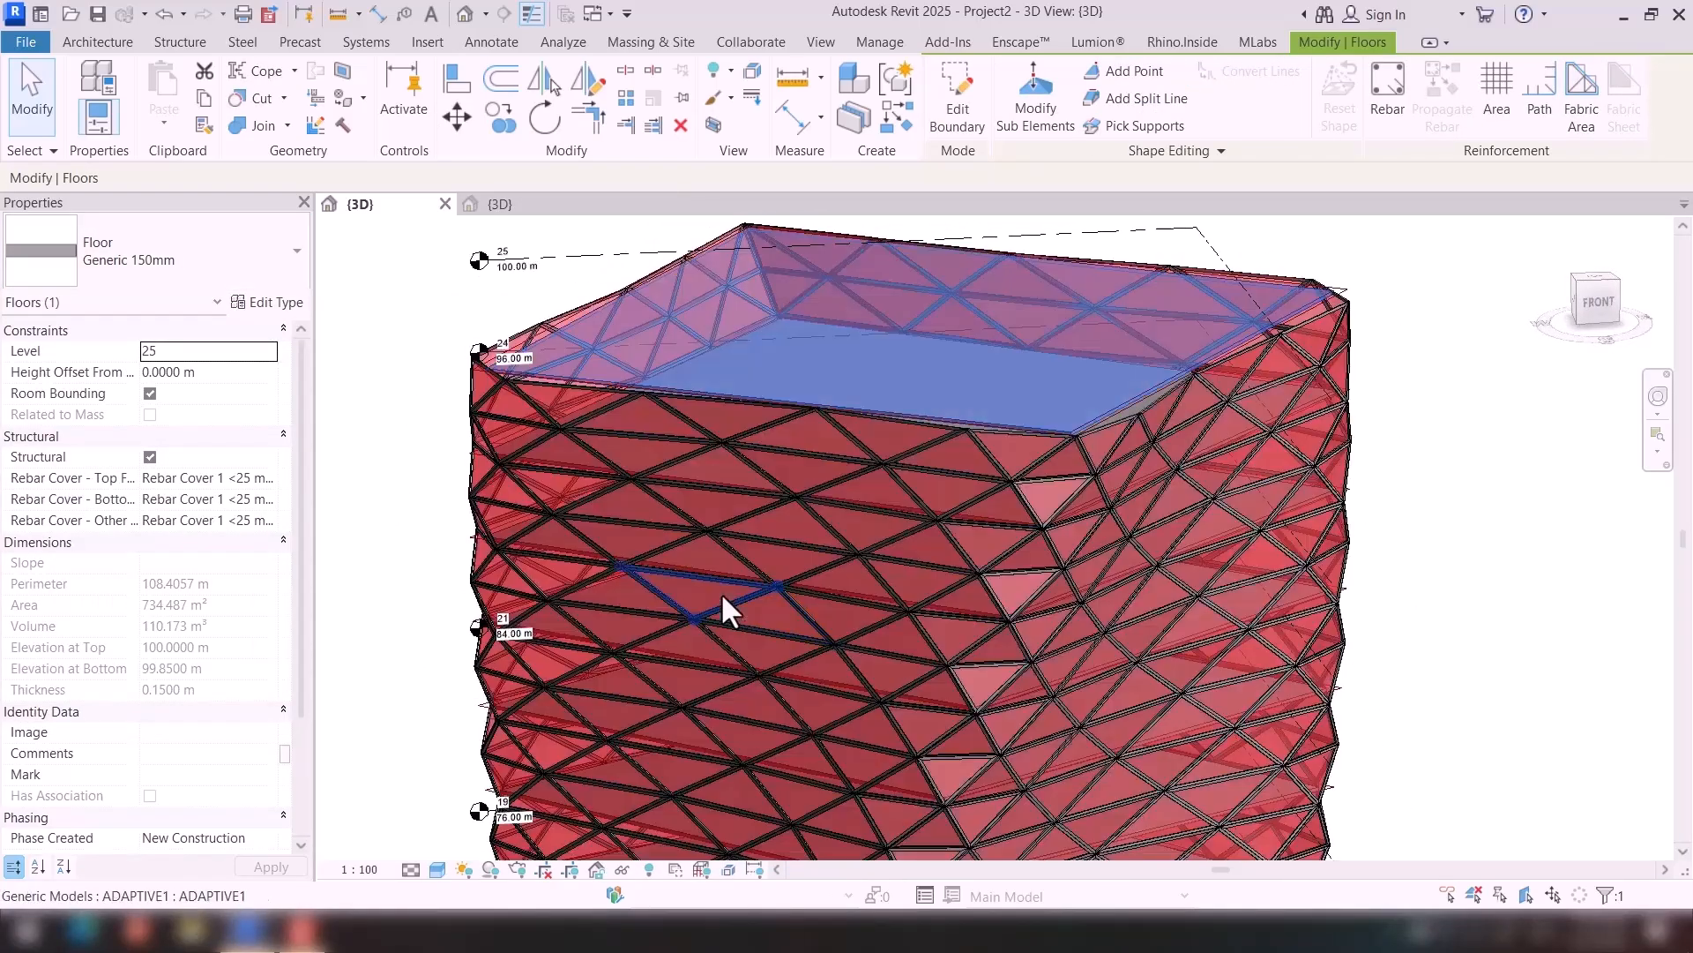
{"action": "key", "text": "Escape"}
{"action": "scroll", "coordinate": [1480, 501], "scroll_direction": "up", "scroll_amount": 1}
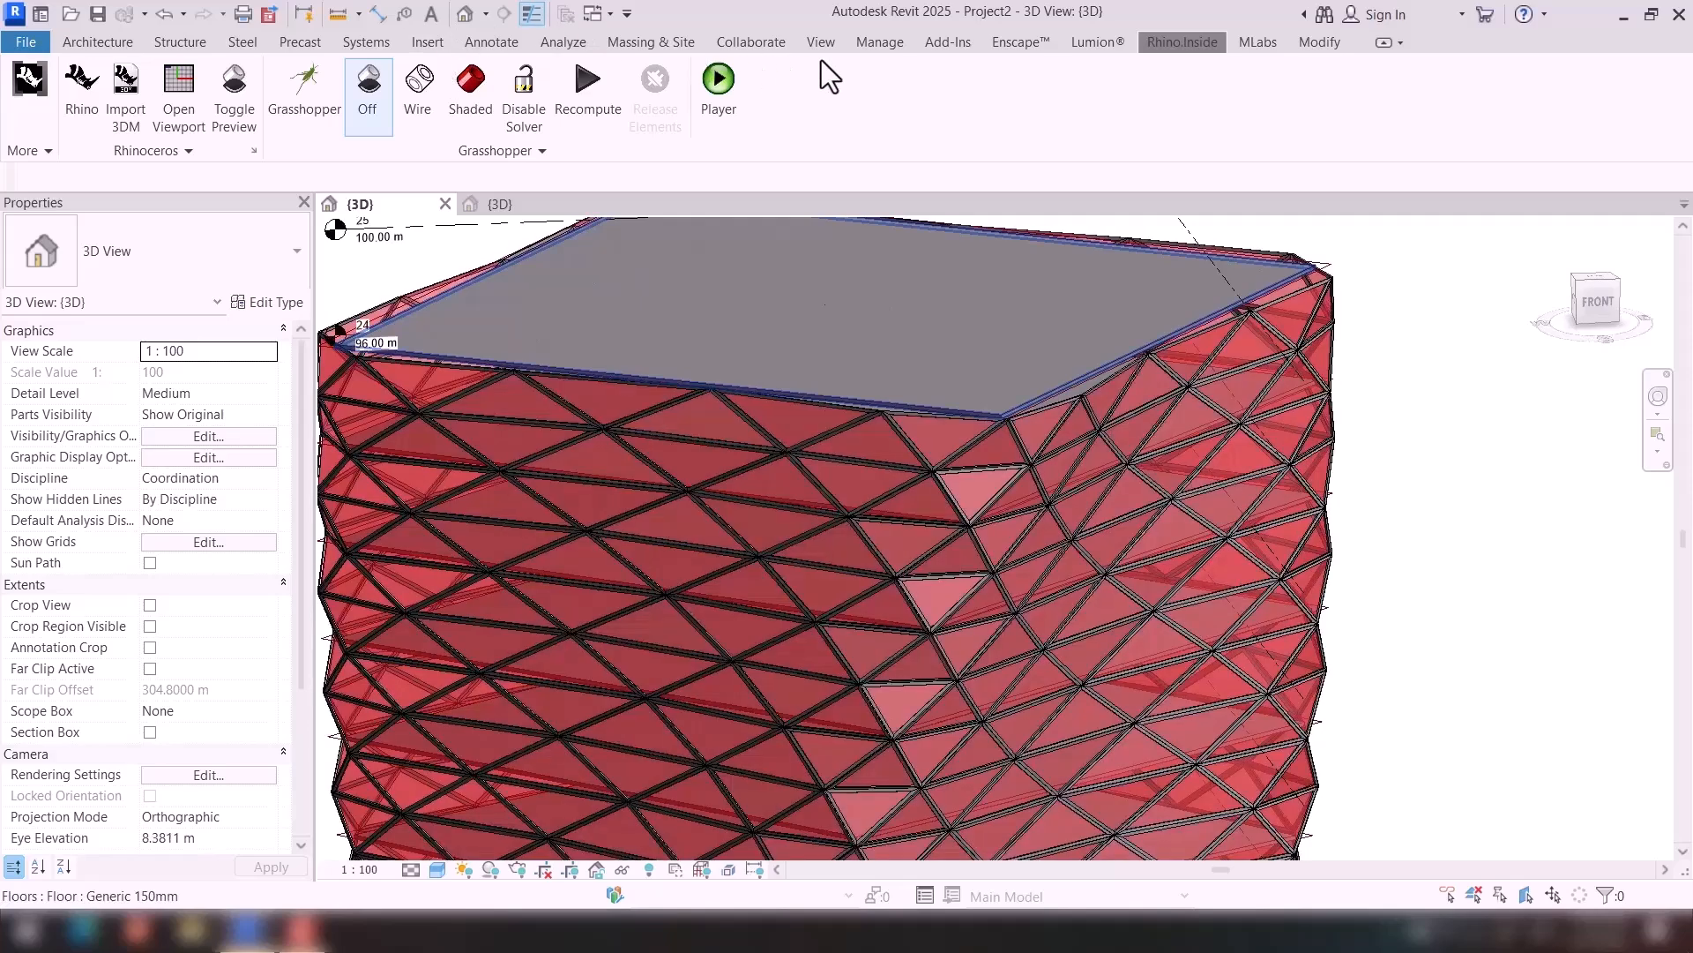
Create floor plan views for all listed levels through level 25.
{"action": "left_click", "coordinate": [821, 41]}
{"action": "left_click", "coordinate": [884, 69]}
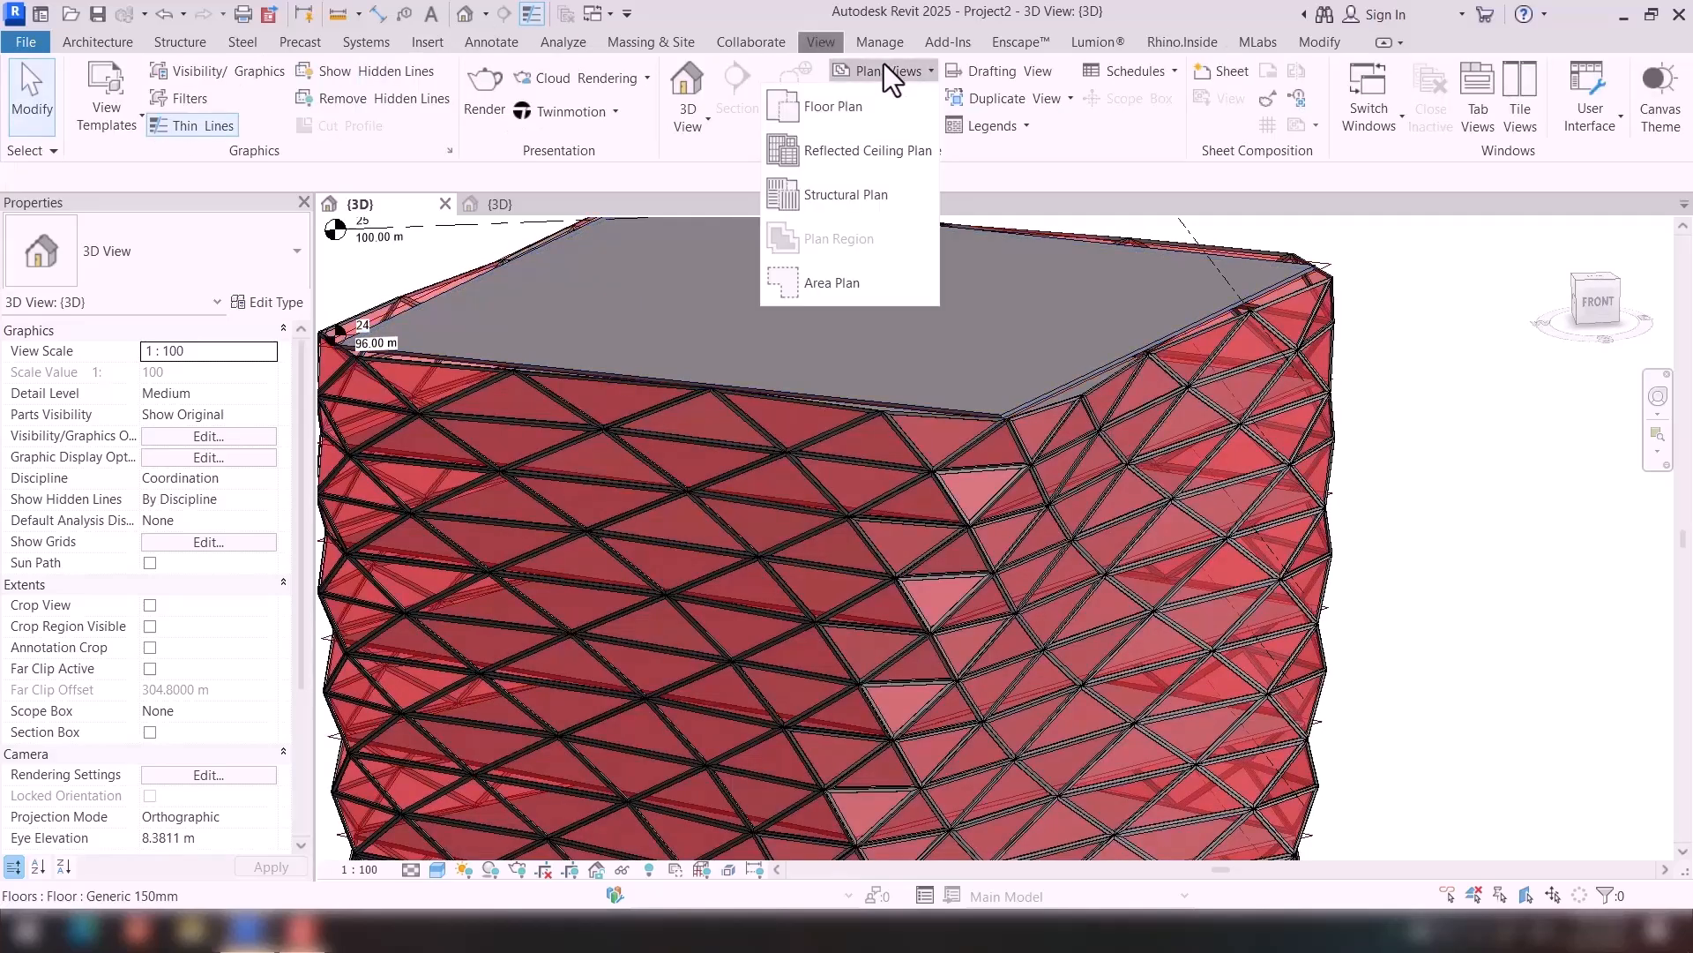
{"action": "left_click", "coordinate": [852, 108]}
{"action": "left_click_drag", "start_coordinate": [612, 324], "coordinate": [607, 613]}
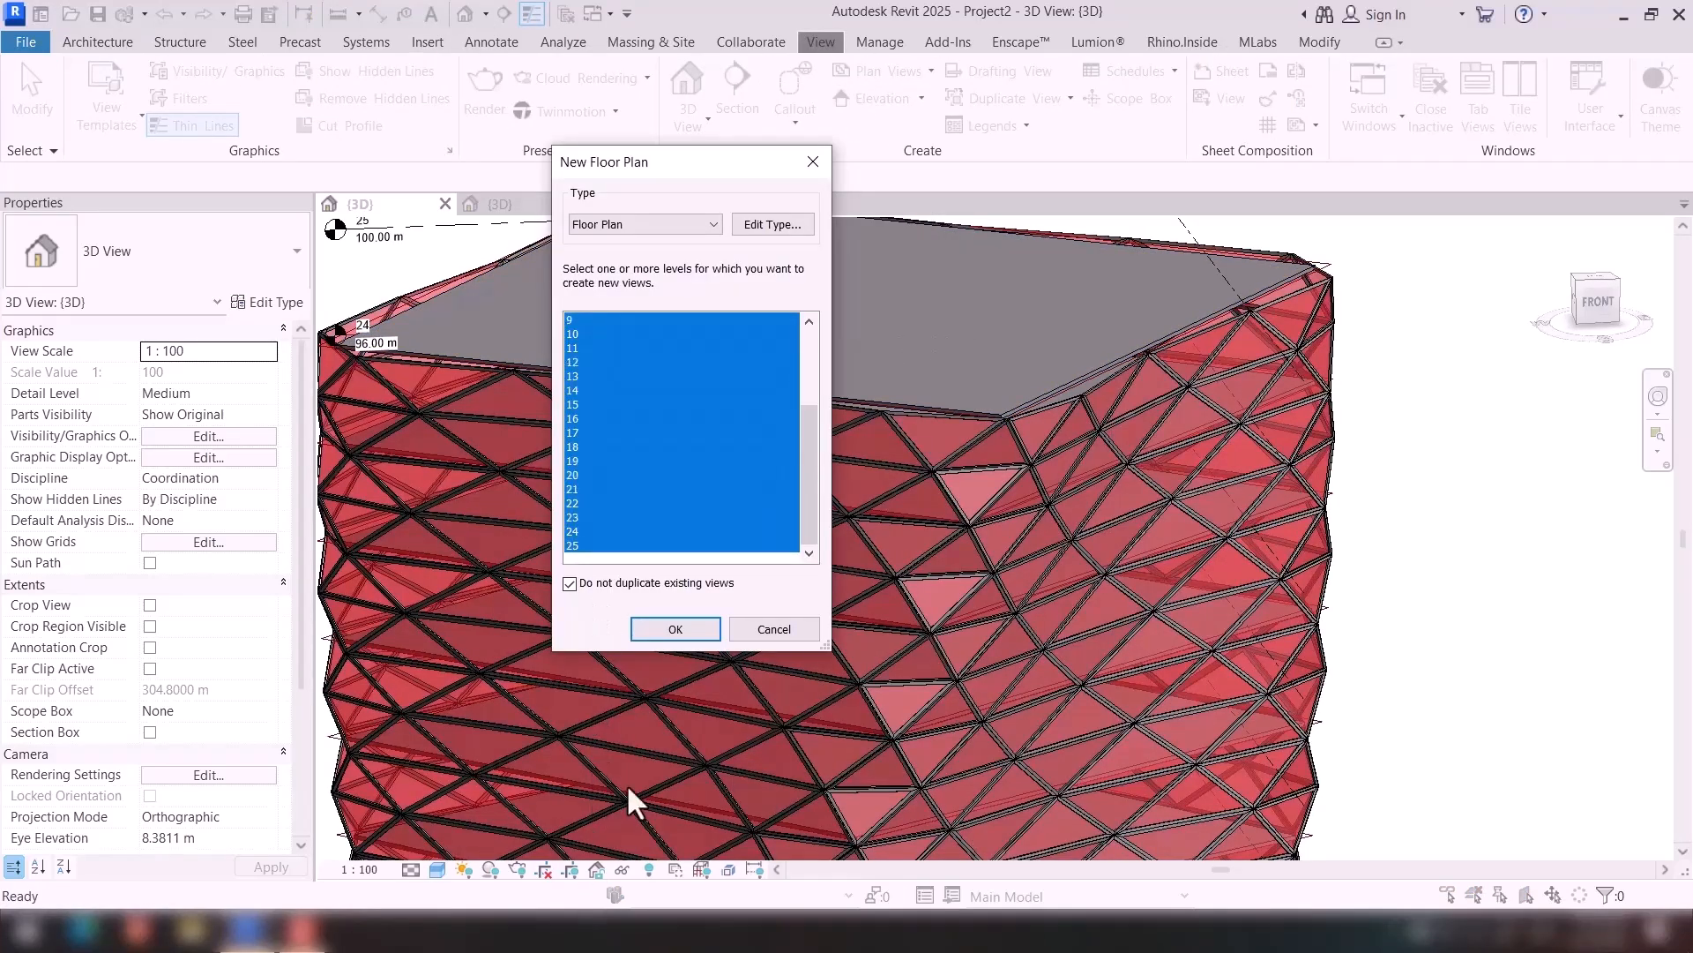
{"action": "left_click", "coordinate": [675, 629]}
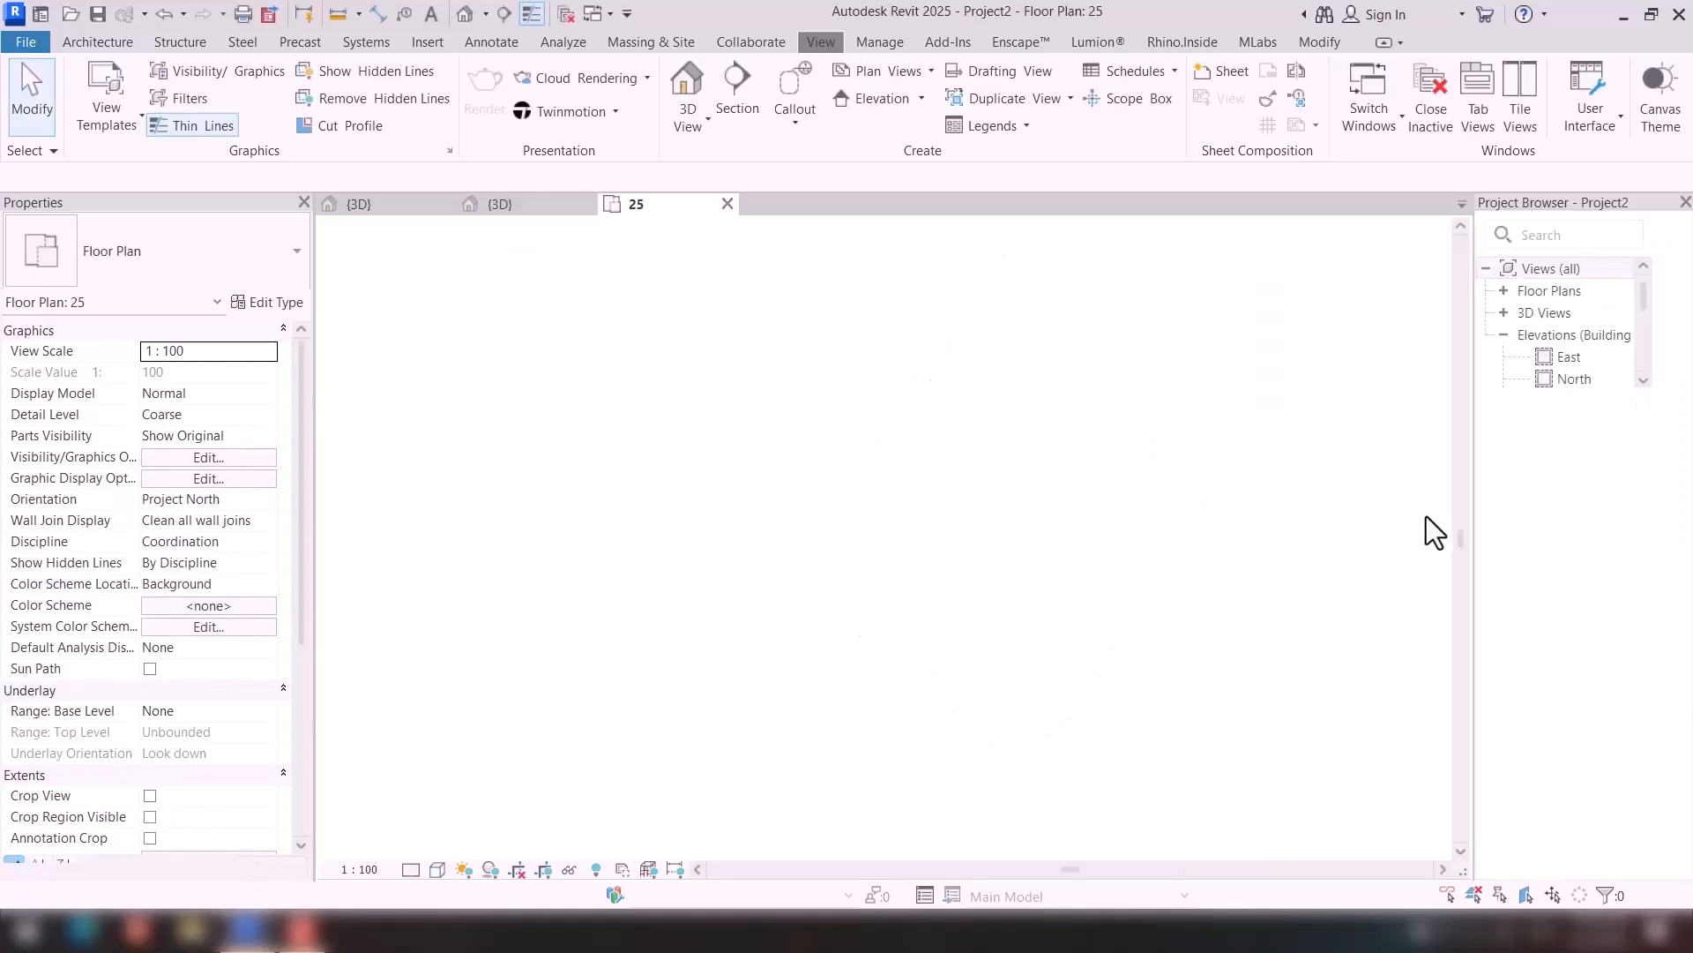
Expand the list of floor plans and open the level 17 plan.
{"action": "left_click", "coordinate": [1505, 291]}
{"action": "scroll", "coordinate": [1554, 448], "scroll_direction": "down", "scroll_amount": 5}
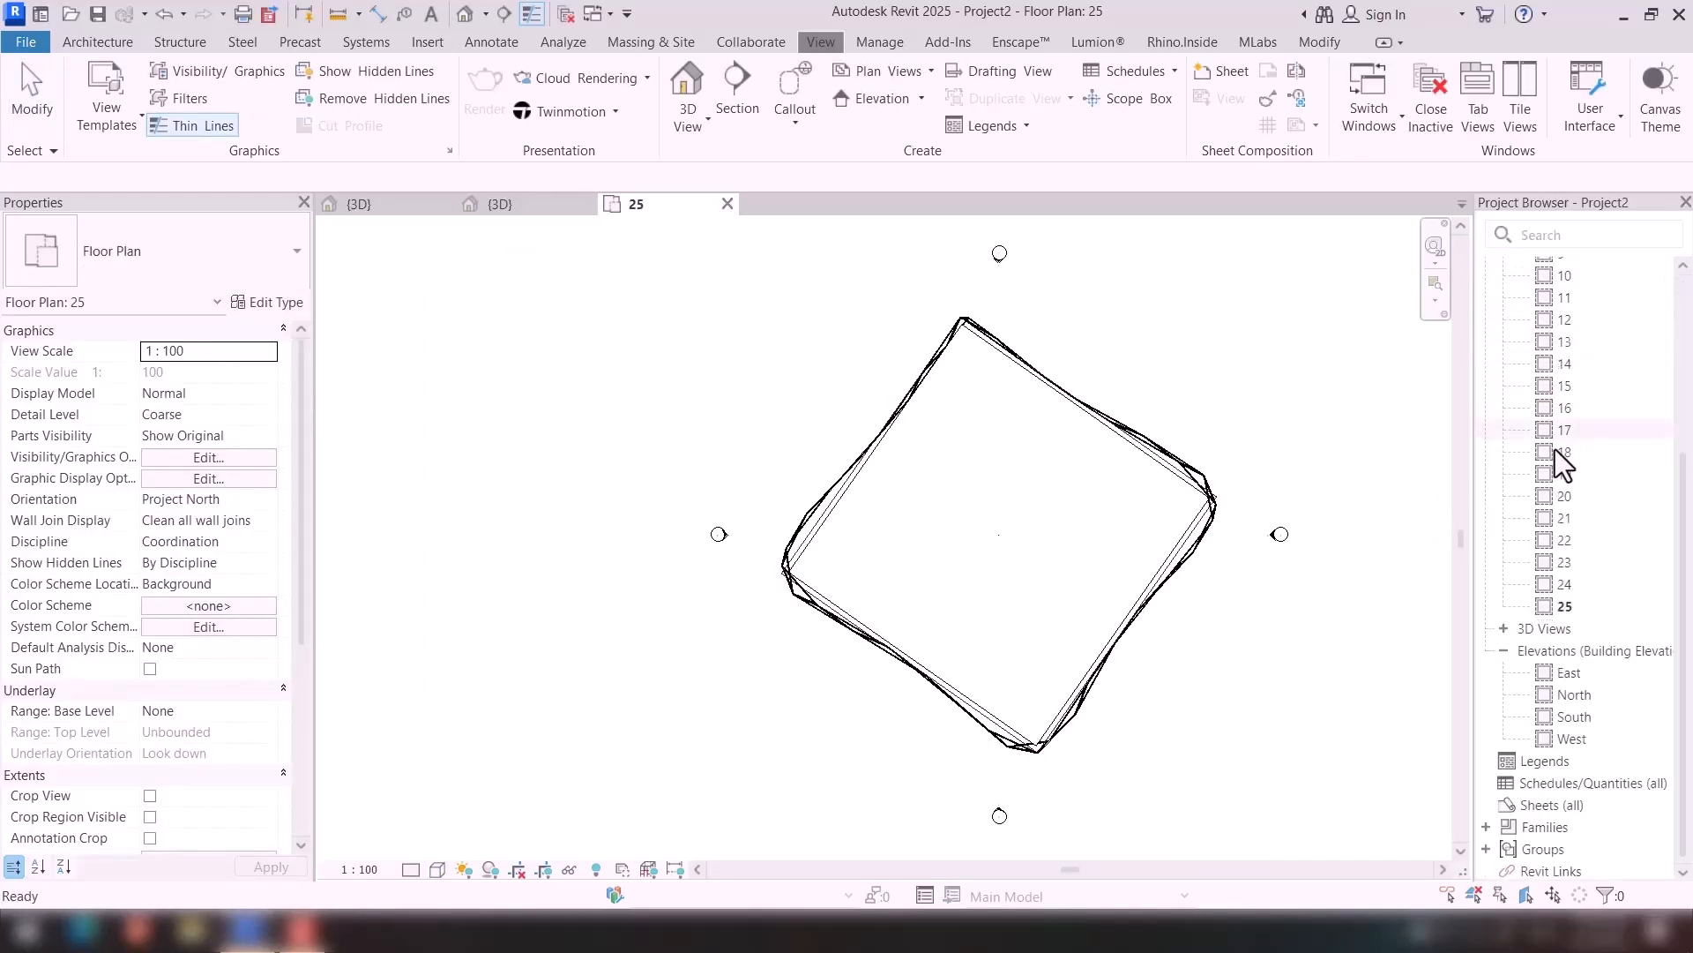
{"action": "double_click", "coordinate": [1561, 432]}
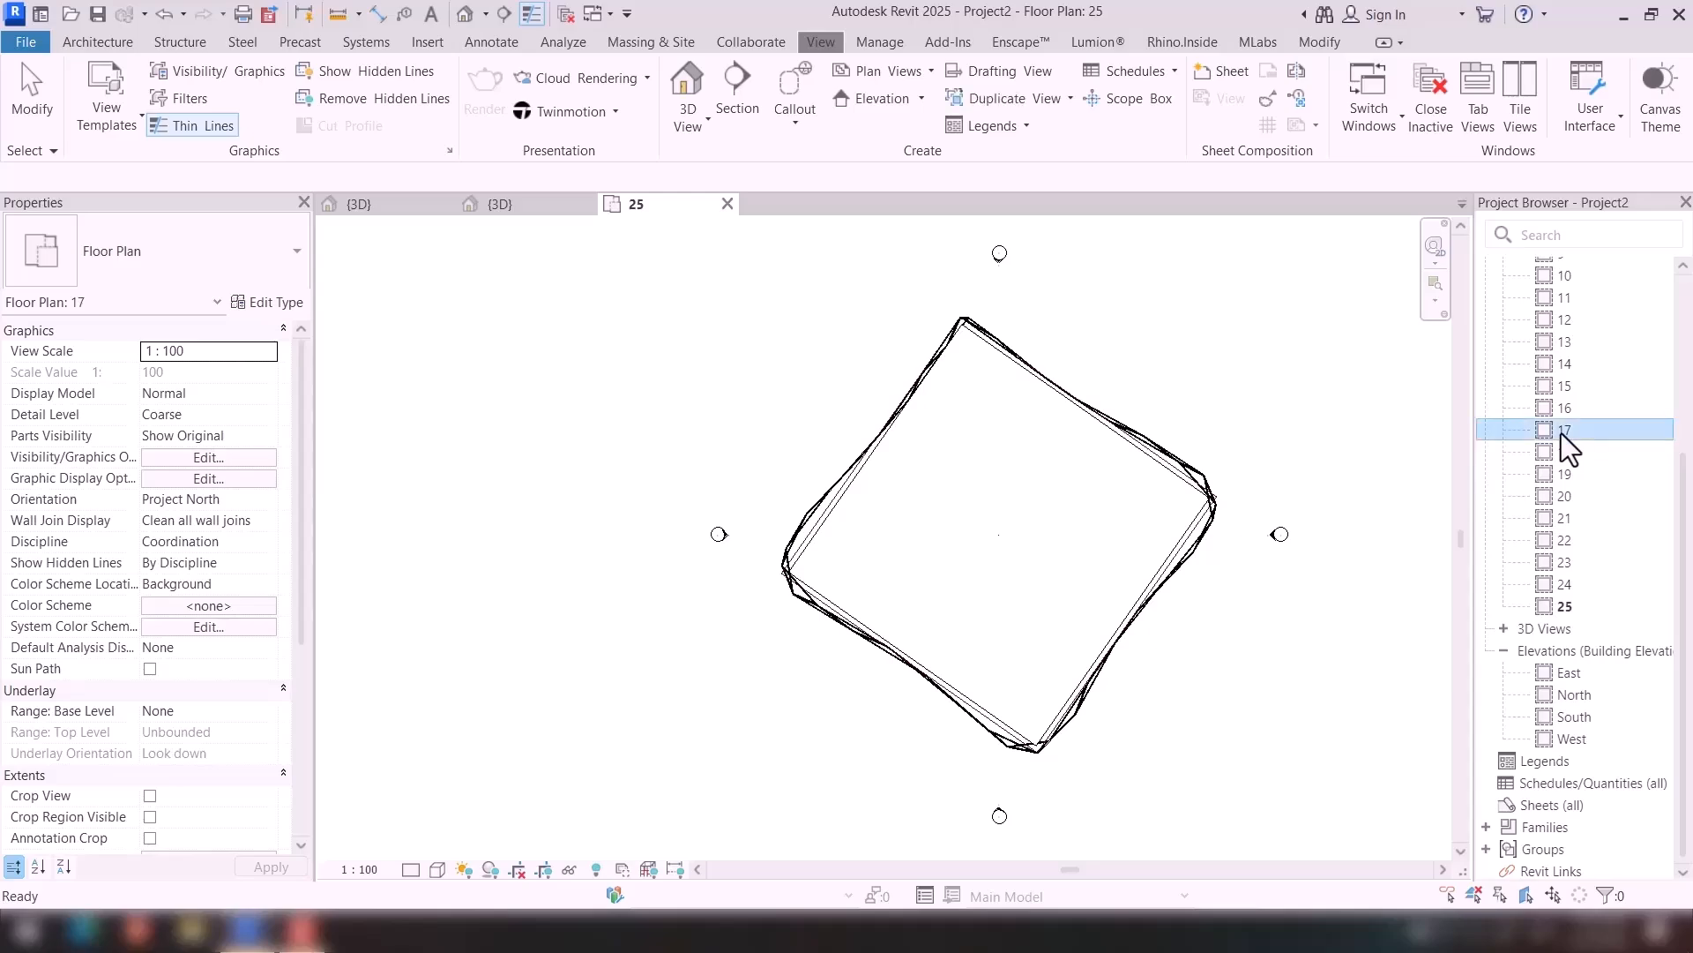
Close the level 17 and level 25 floor plans and view the whole twisting tower in 3D.
{"action": "middle_click", "coordinate": [797, 202]}
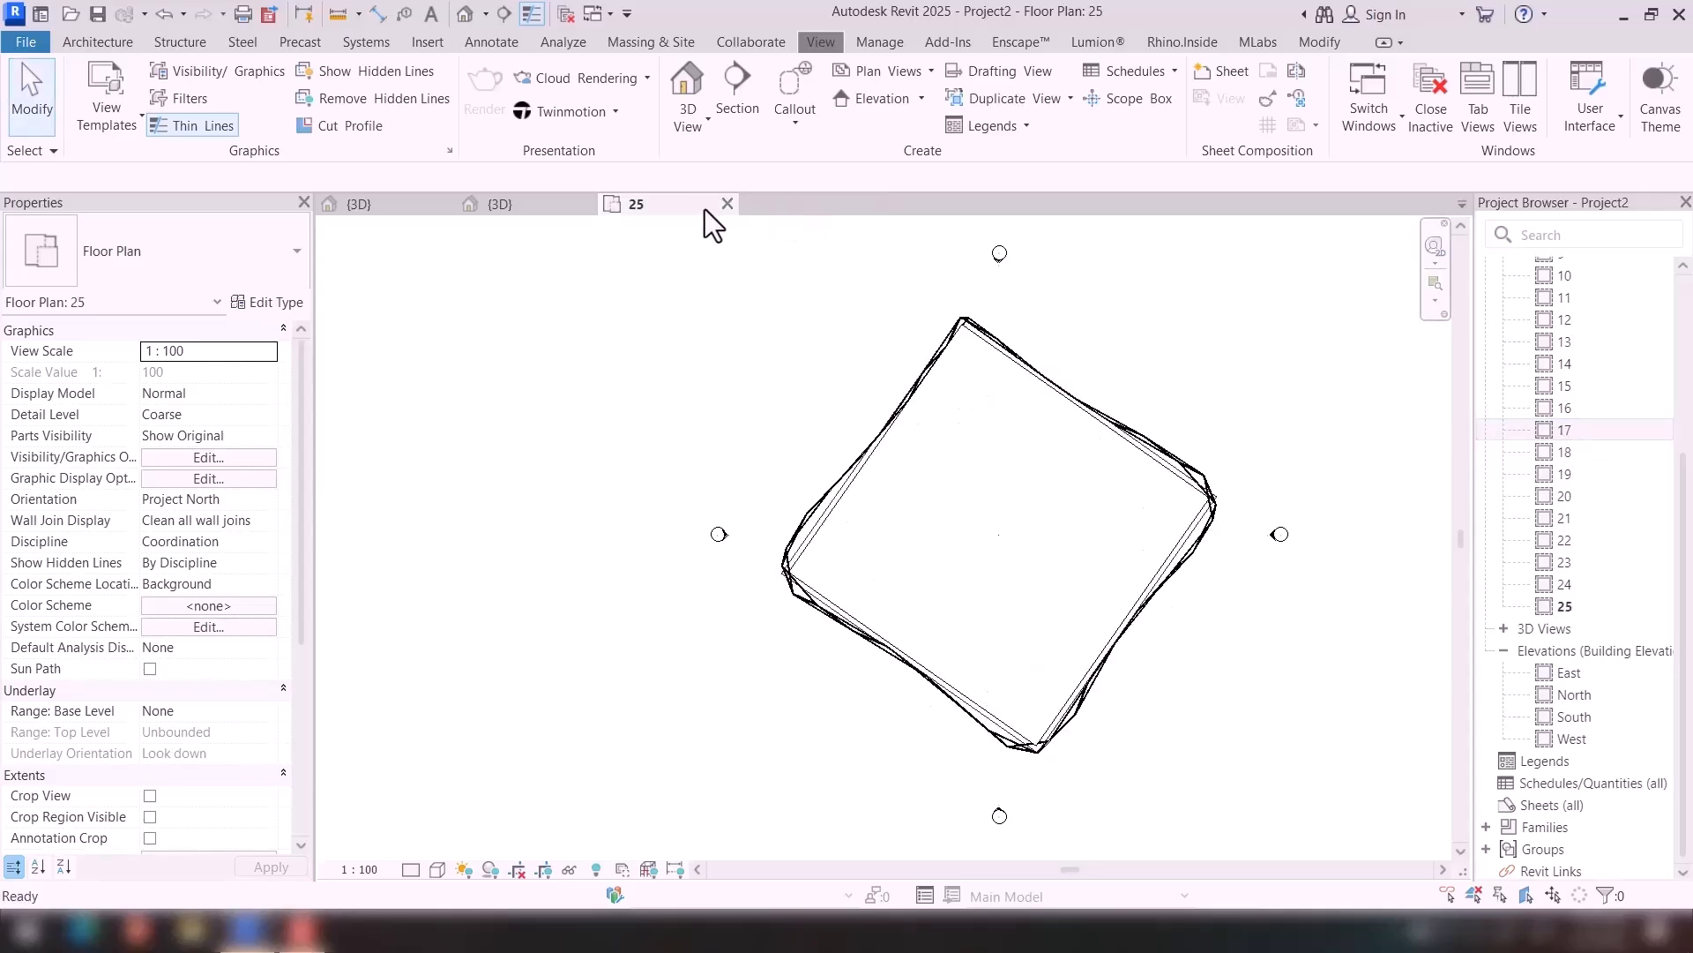
{"action": "middle_click", "coordinate": [706, 209]}
{"action": "scroll", "coordinate": [673, 592], "scroll_direction": "down", "scroll_amount": 4}
{"action": "middle_click_drag", "start_coordinate": [708, 544], "coordinate": [706, 492]}
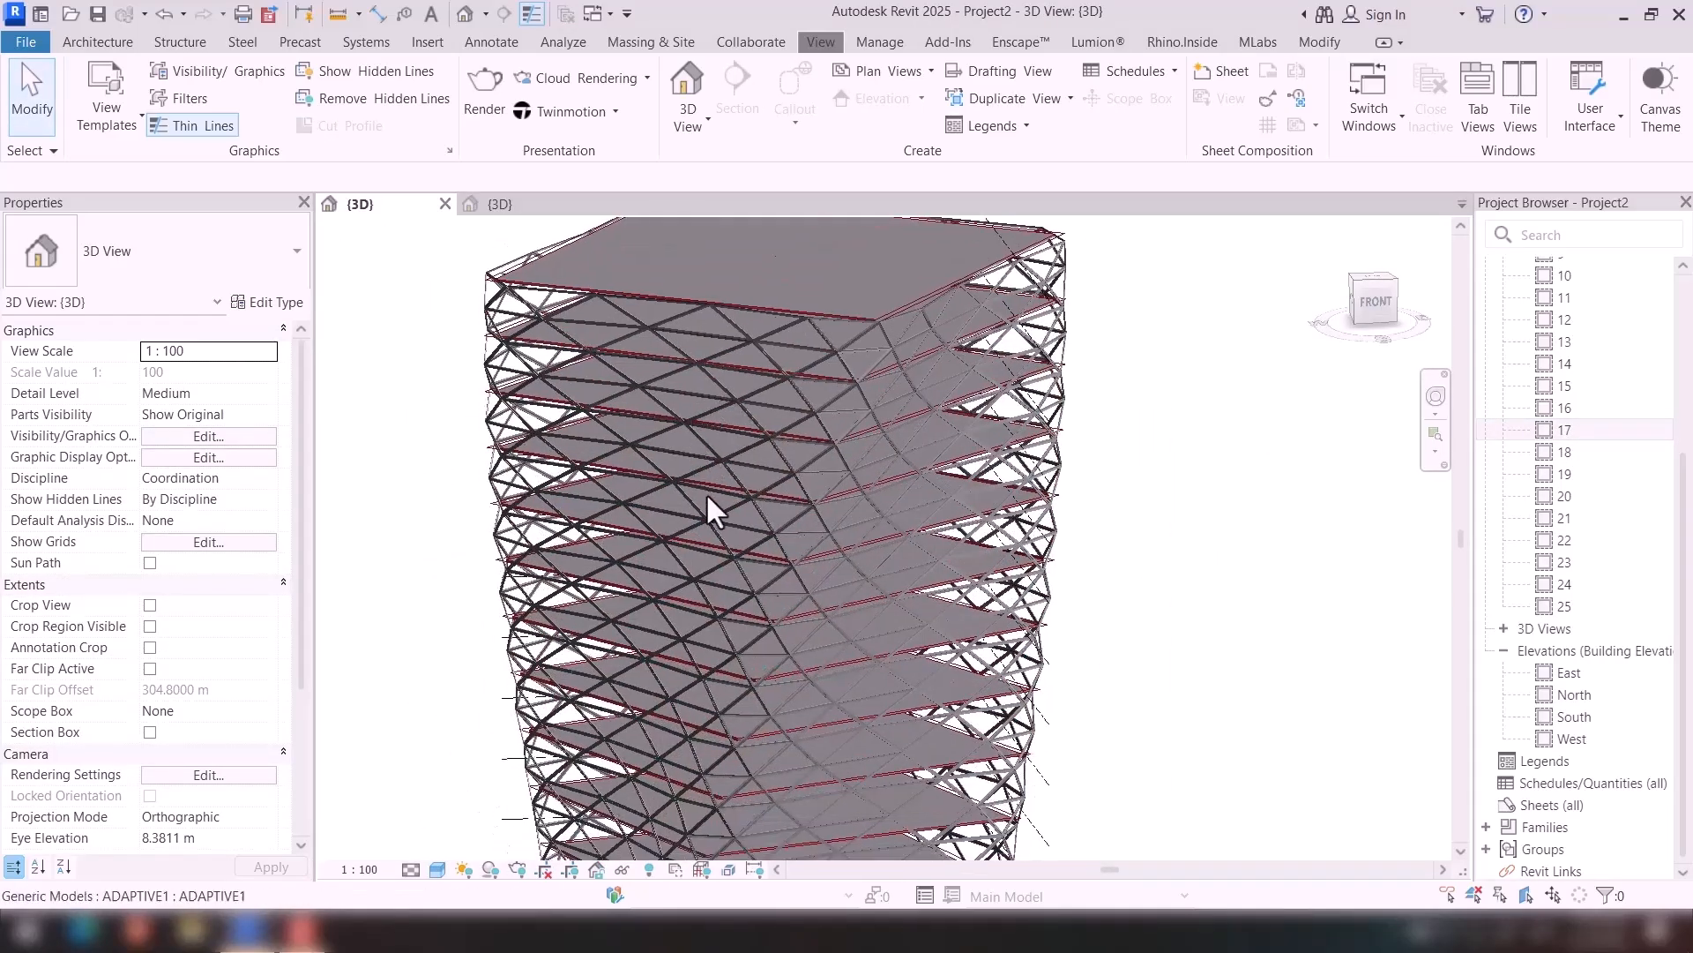
{"action": "scroll", "coordinate": [781, 570], "scroll_direction": "down", "scroll_amount": 3}
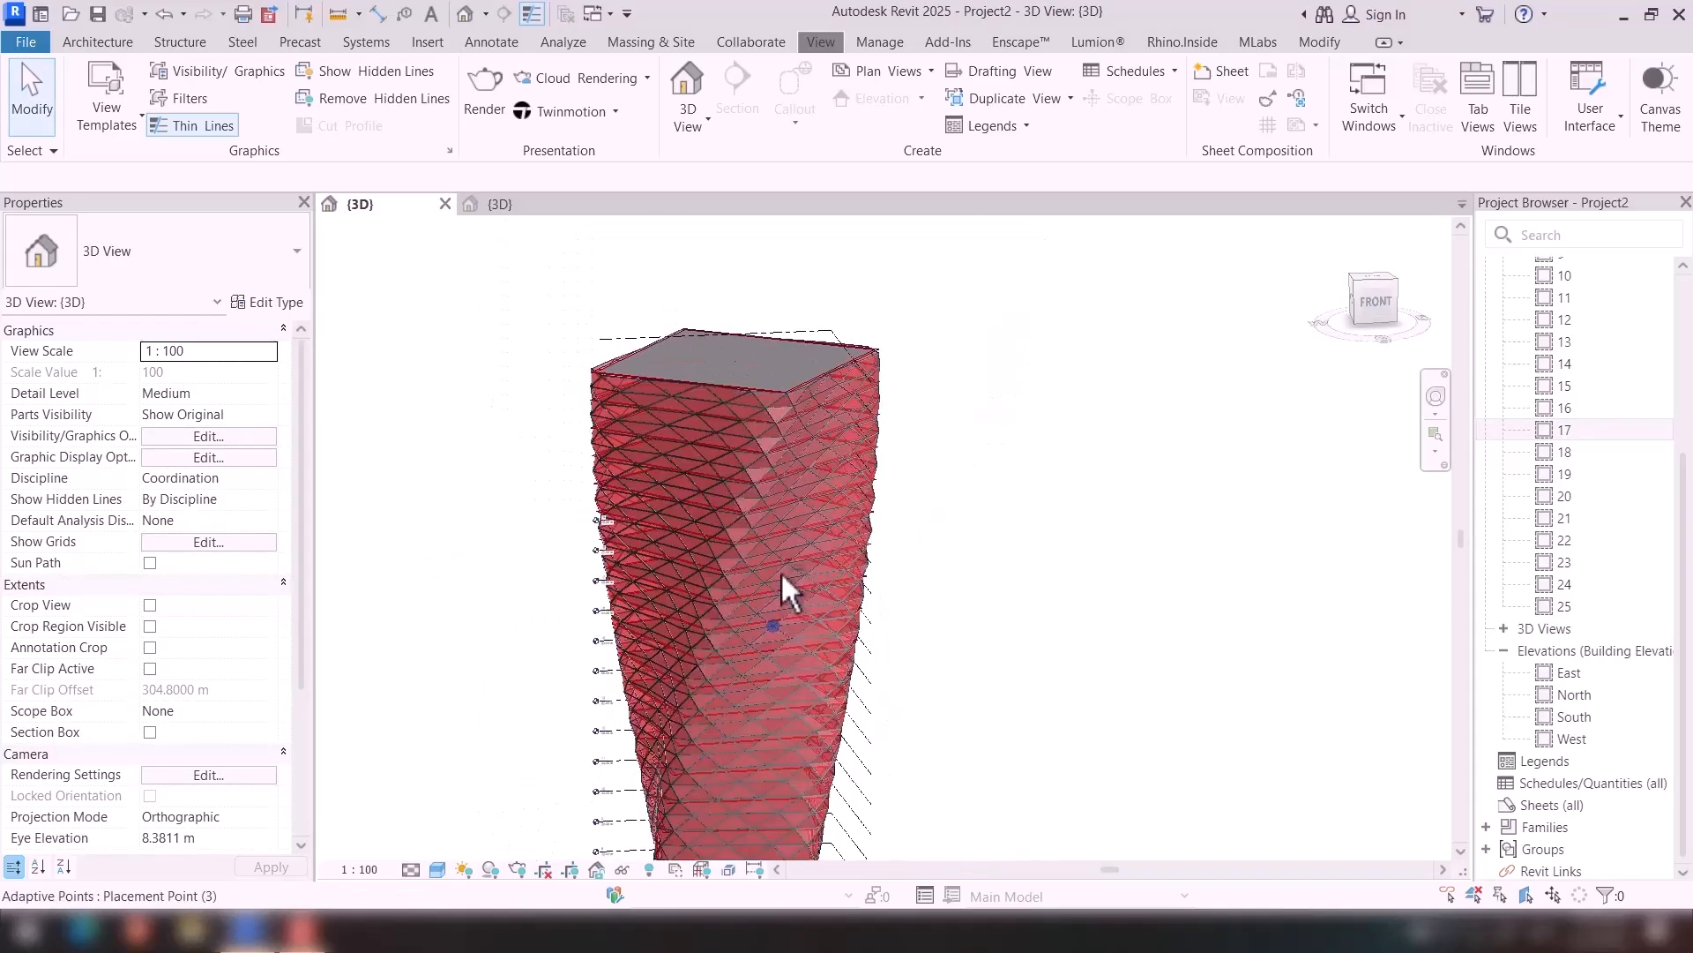
{"action": "left_click", "coordinate": [1358, 302]}
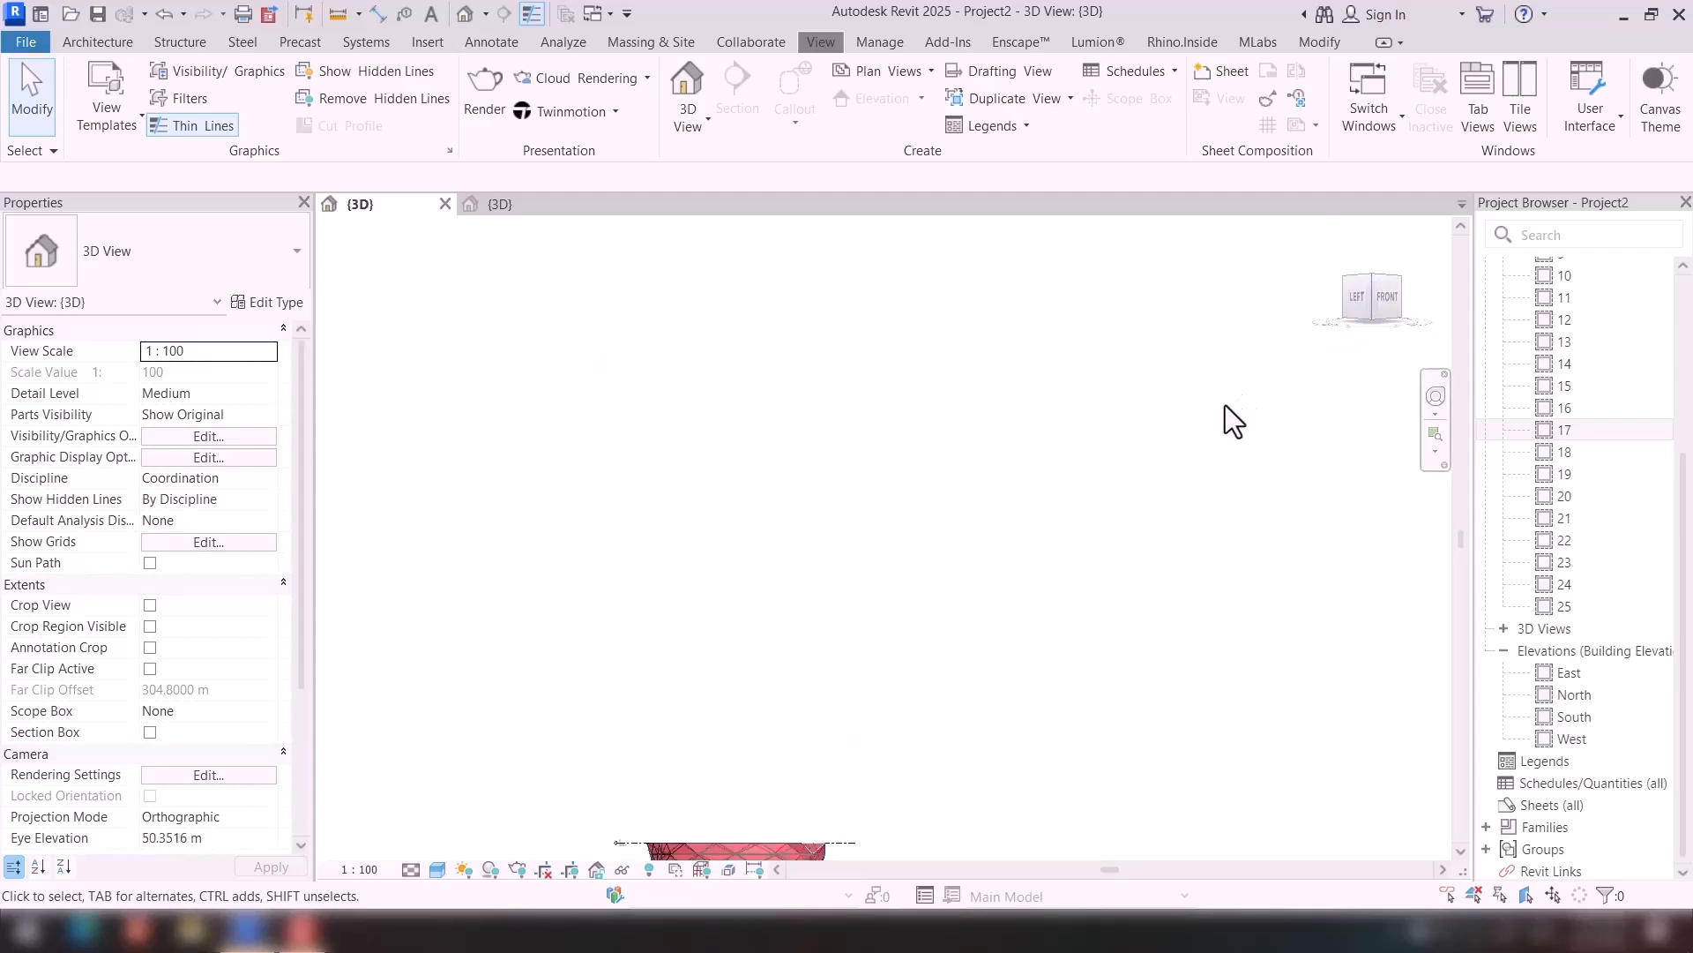
{"action": "middle_click_drag", "start_coordinate": [1008, 733], "coordinate": [845, 721]}
{"action": "scroll", "coordinate": [752, 717], "scroll_direction": "up", "scroll_amount": 1}
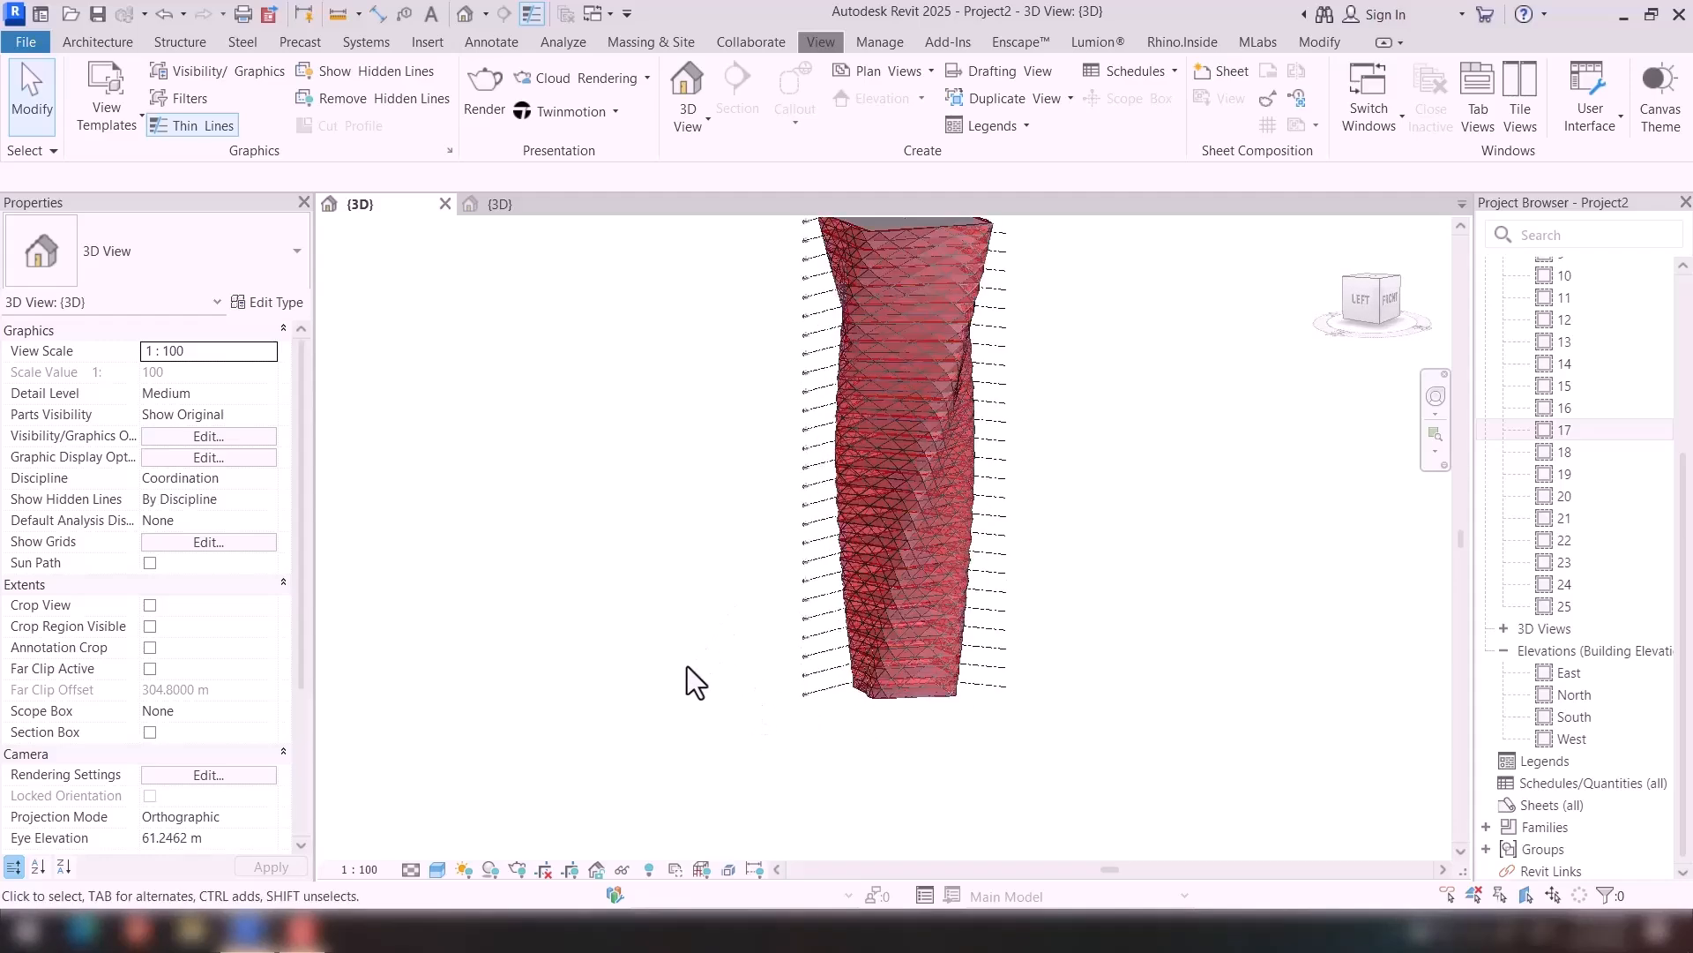
{"action": "middle_click_drag", "start_coordinate": [759, 639], "coordinate": [661, 764]}
{"action": "scroll", "coordinate": [638, 723], "scroll_direction": "down", "scroll_amount": 1}
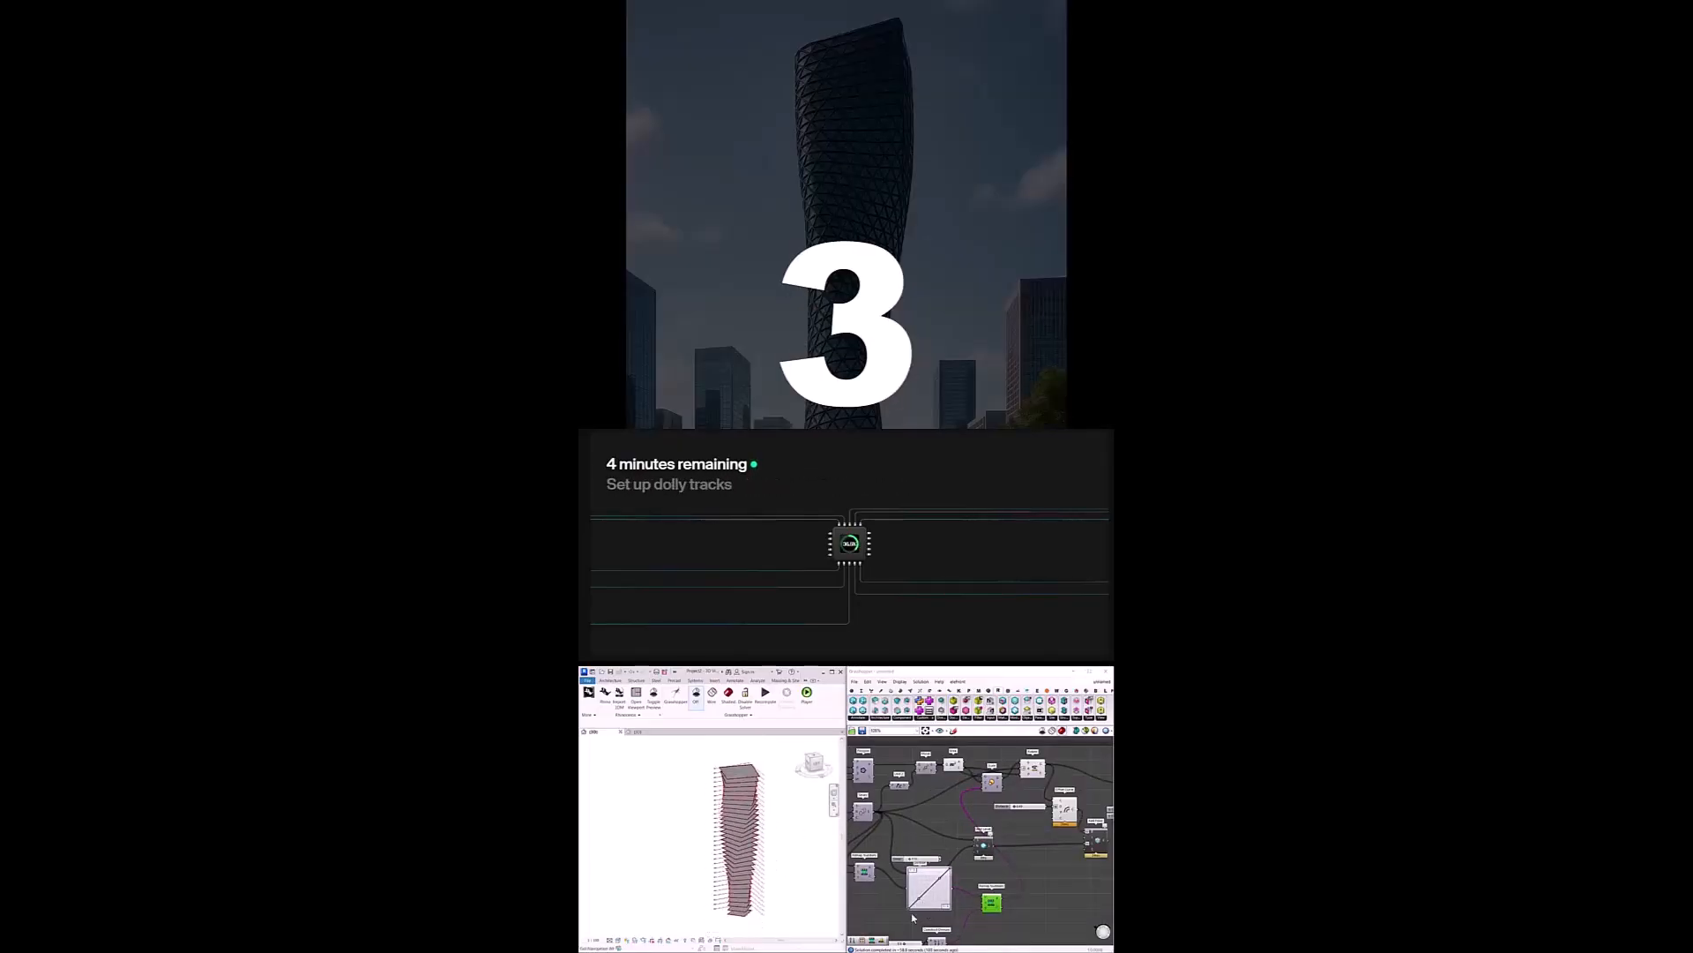
{"action": "scroll", "coordinate": [911, 906], "scroll_direction": "up", "scroll_amount": 6}
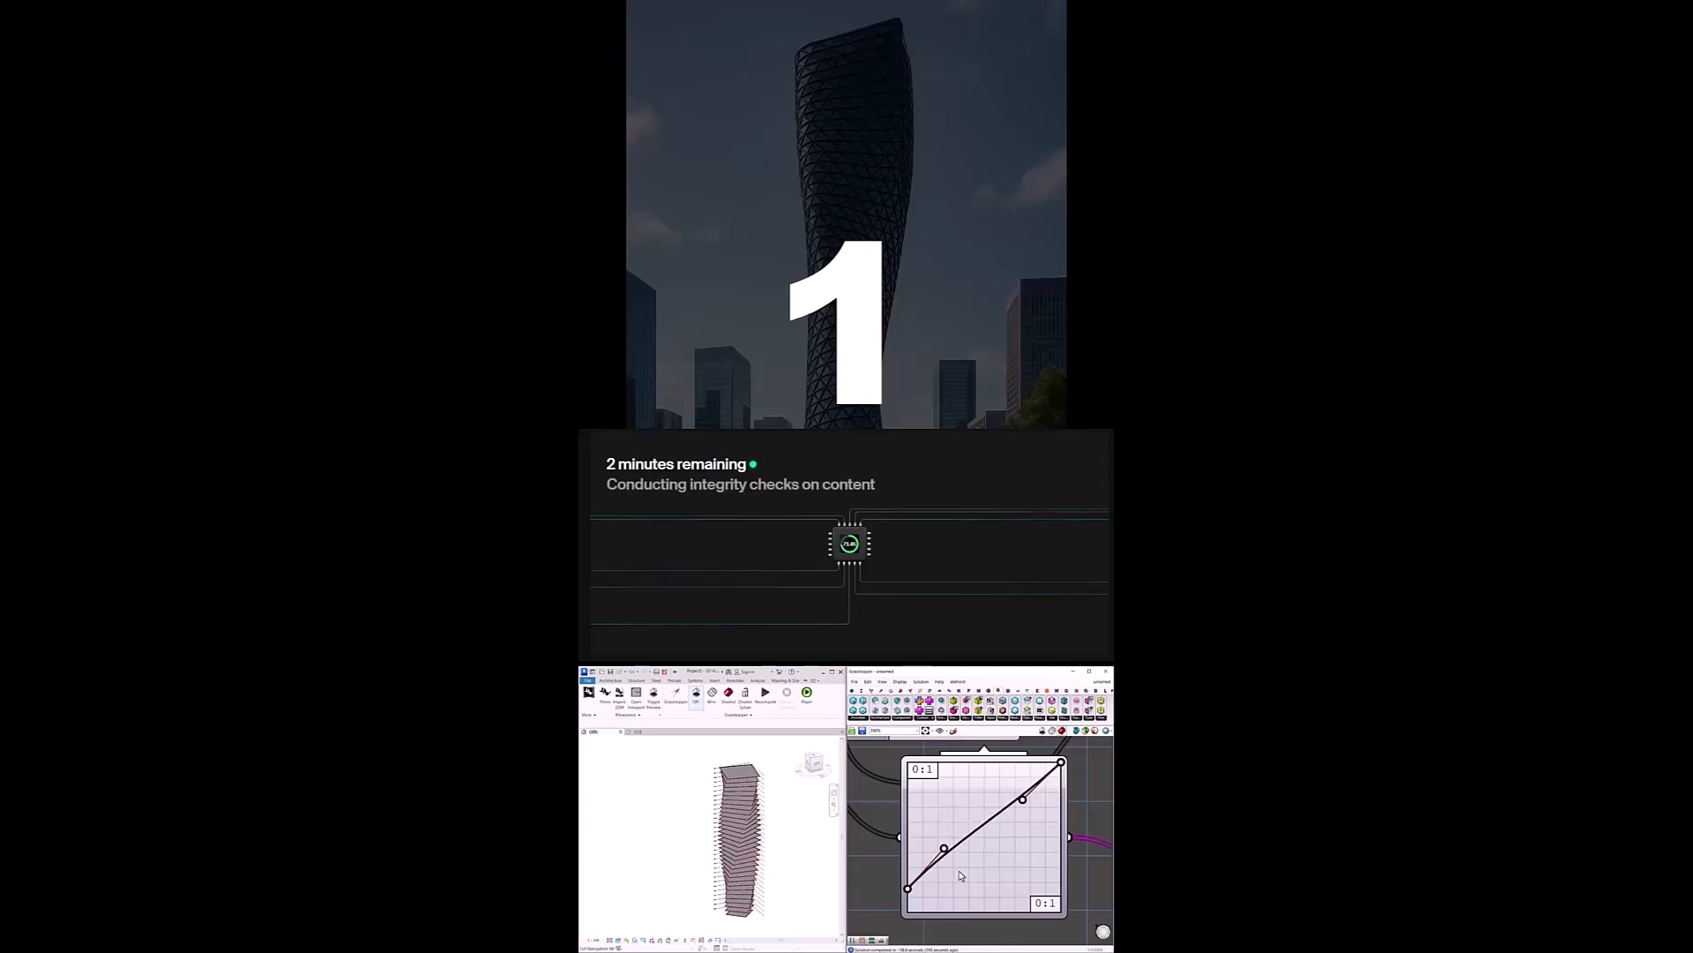